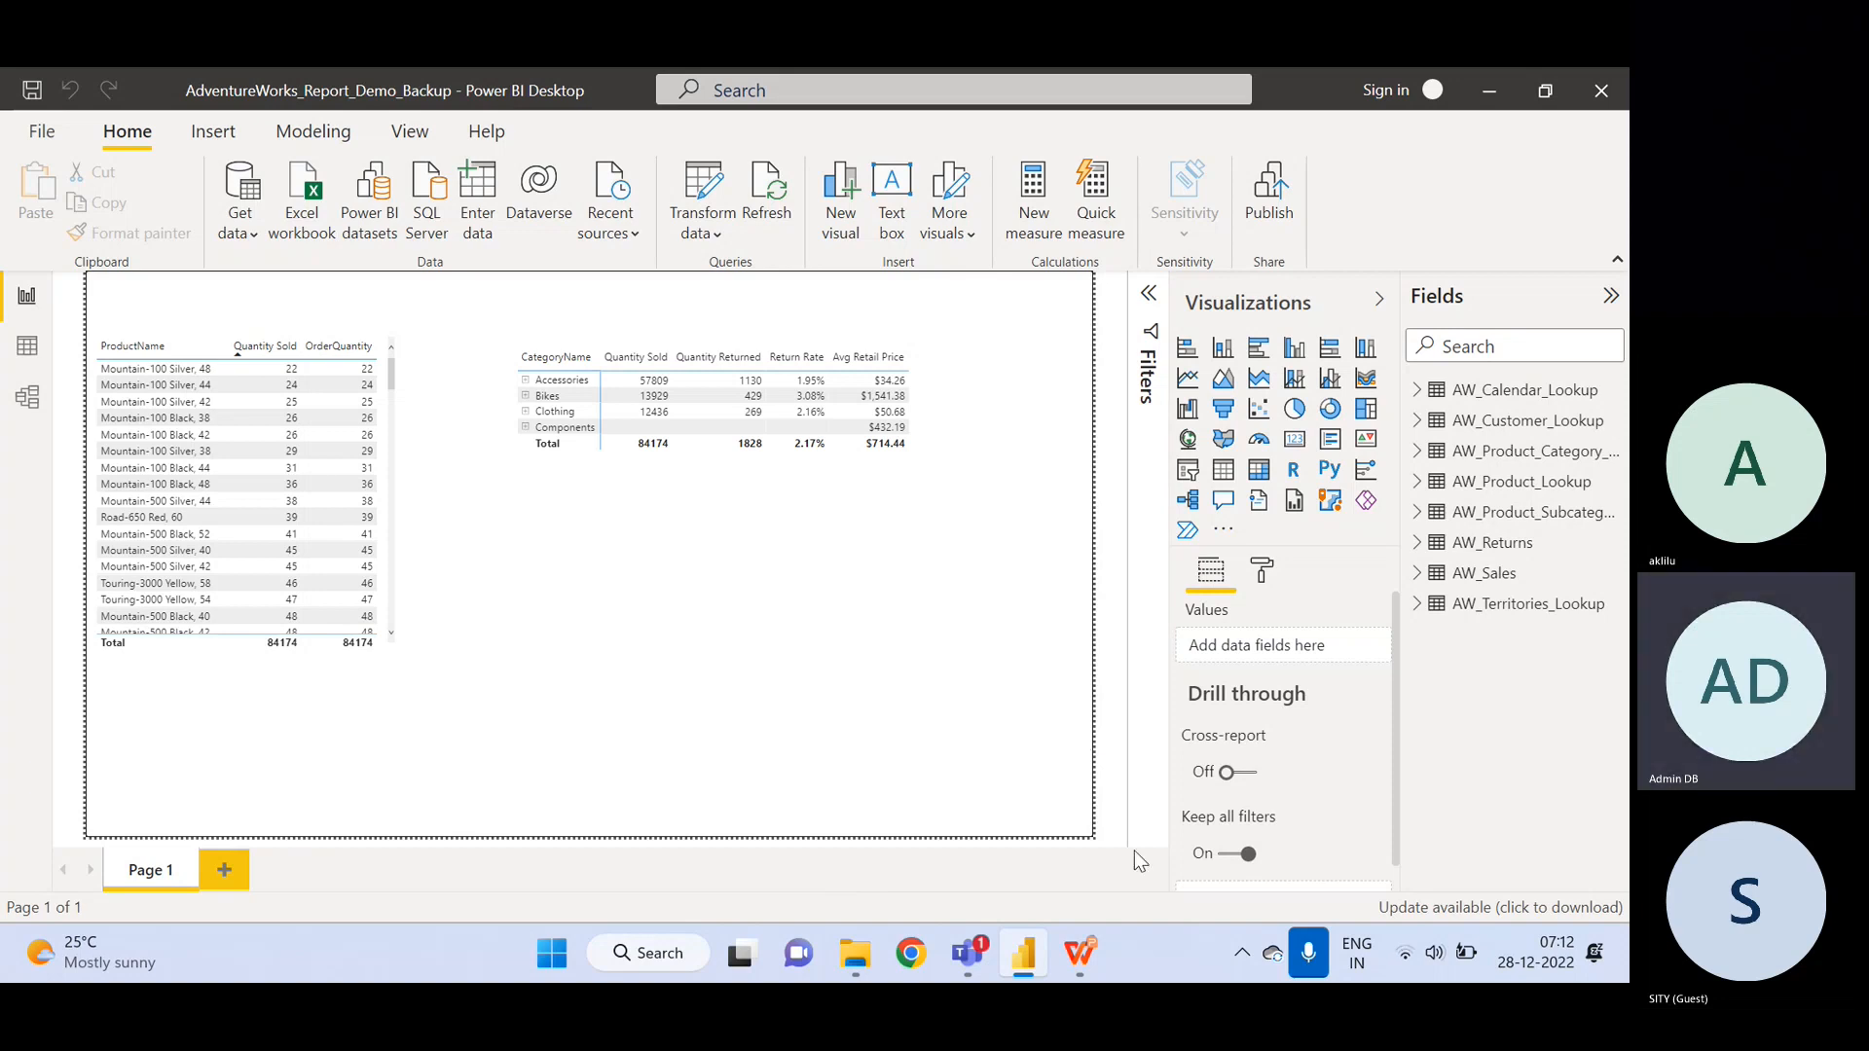
- Switch to the Class_PPT.pptx presentation in WPS Office, open slide 16 and close the slide transition settings
click(1079, 965)
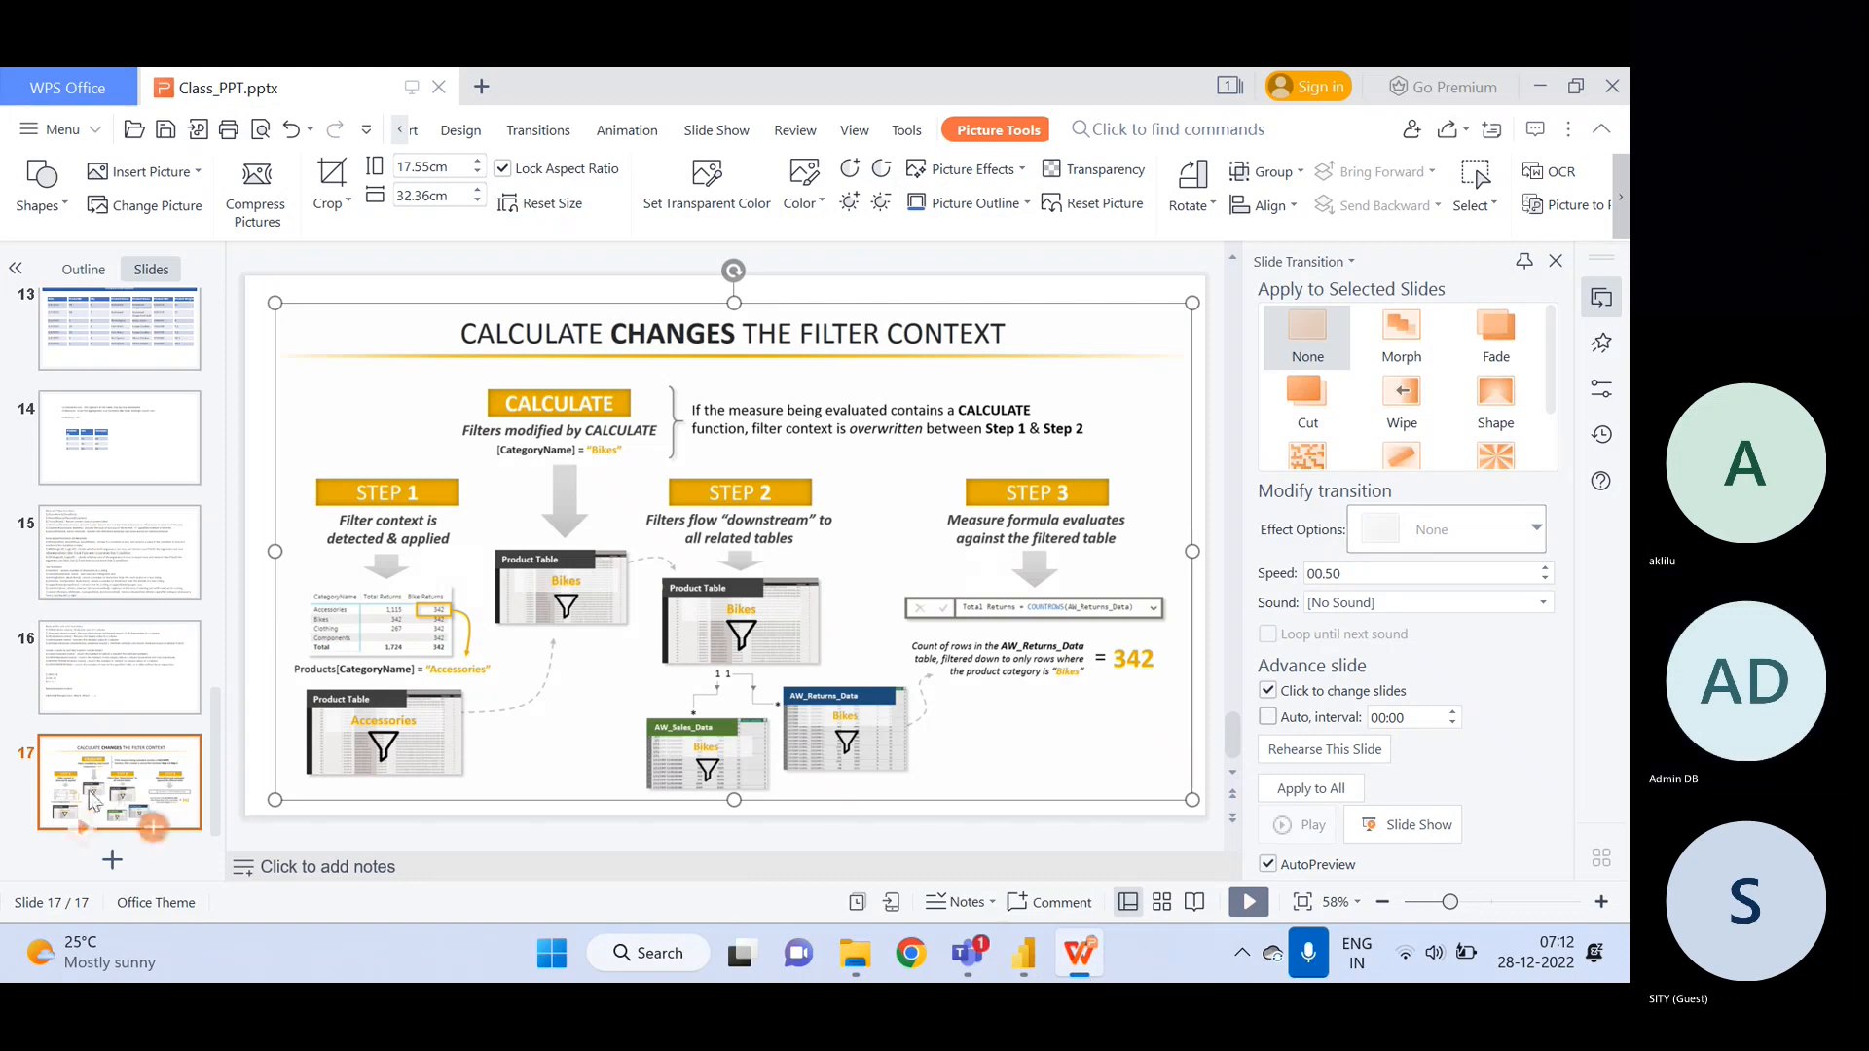
click(122, 680)
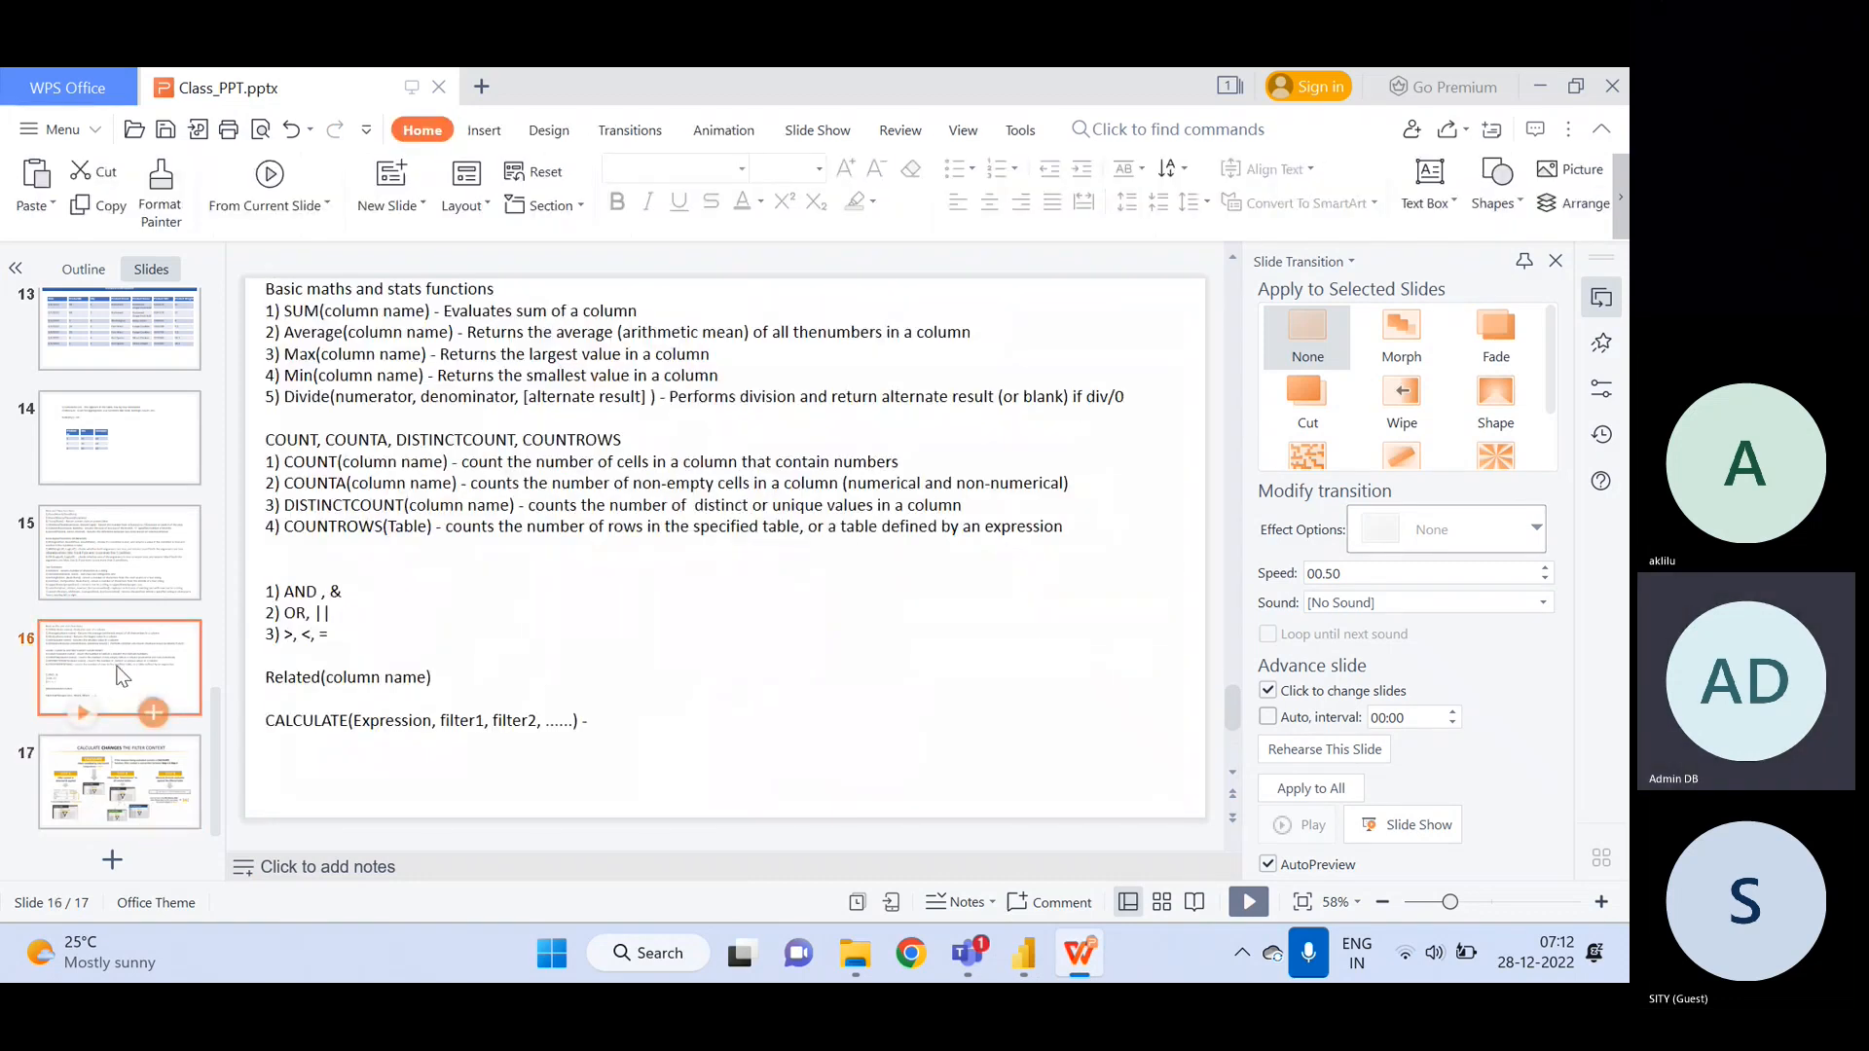
click(360, 461)
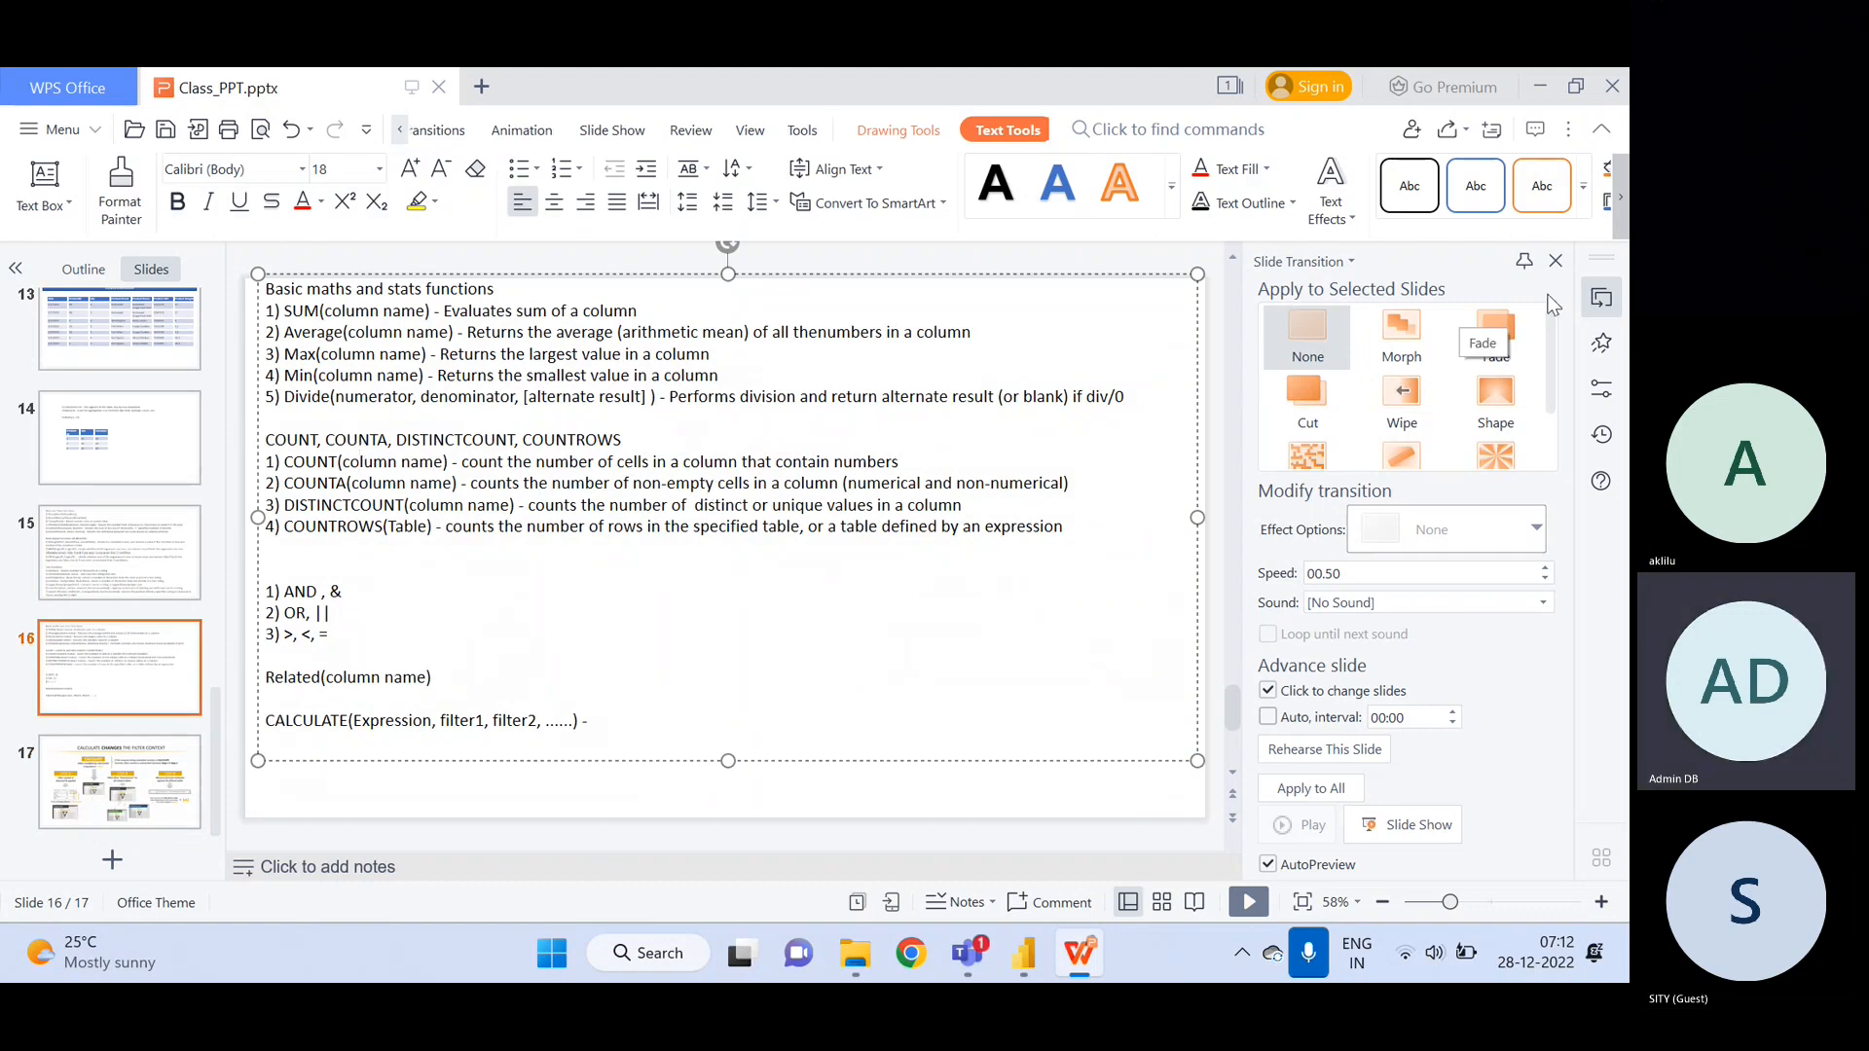
click(1556, 264)
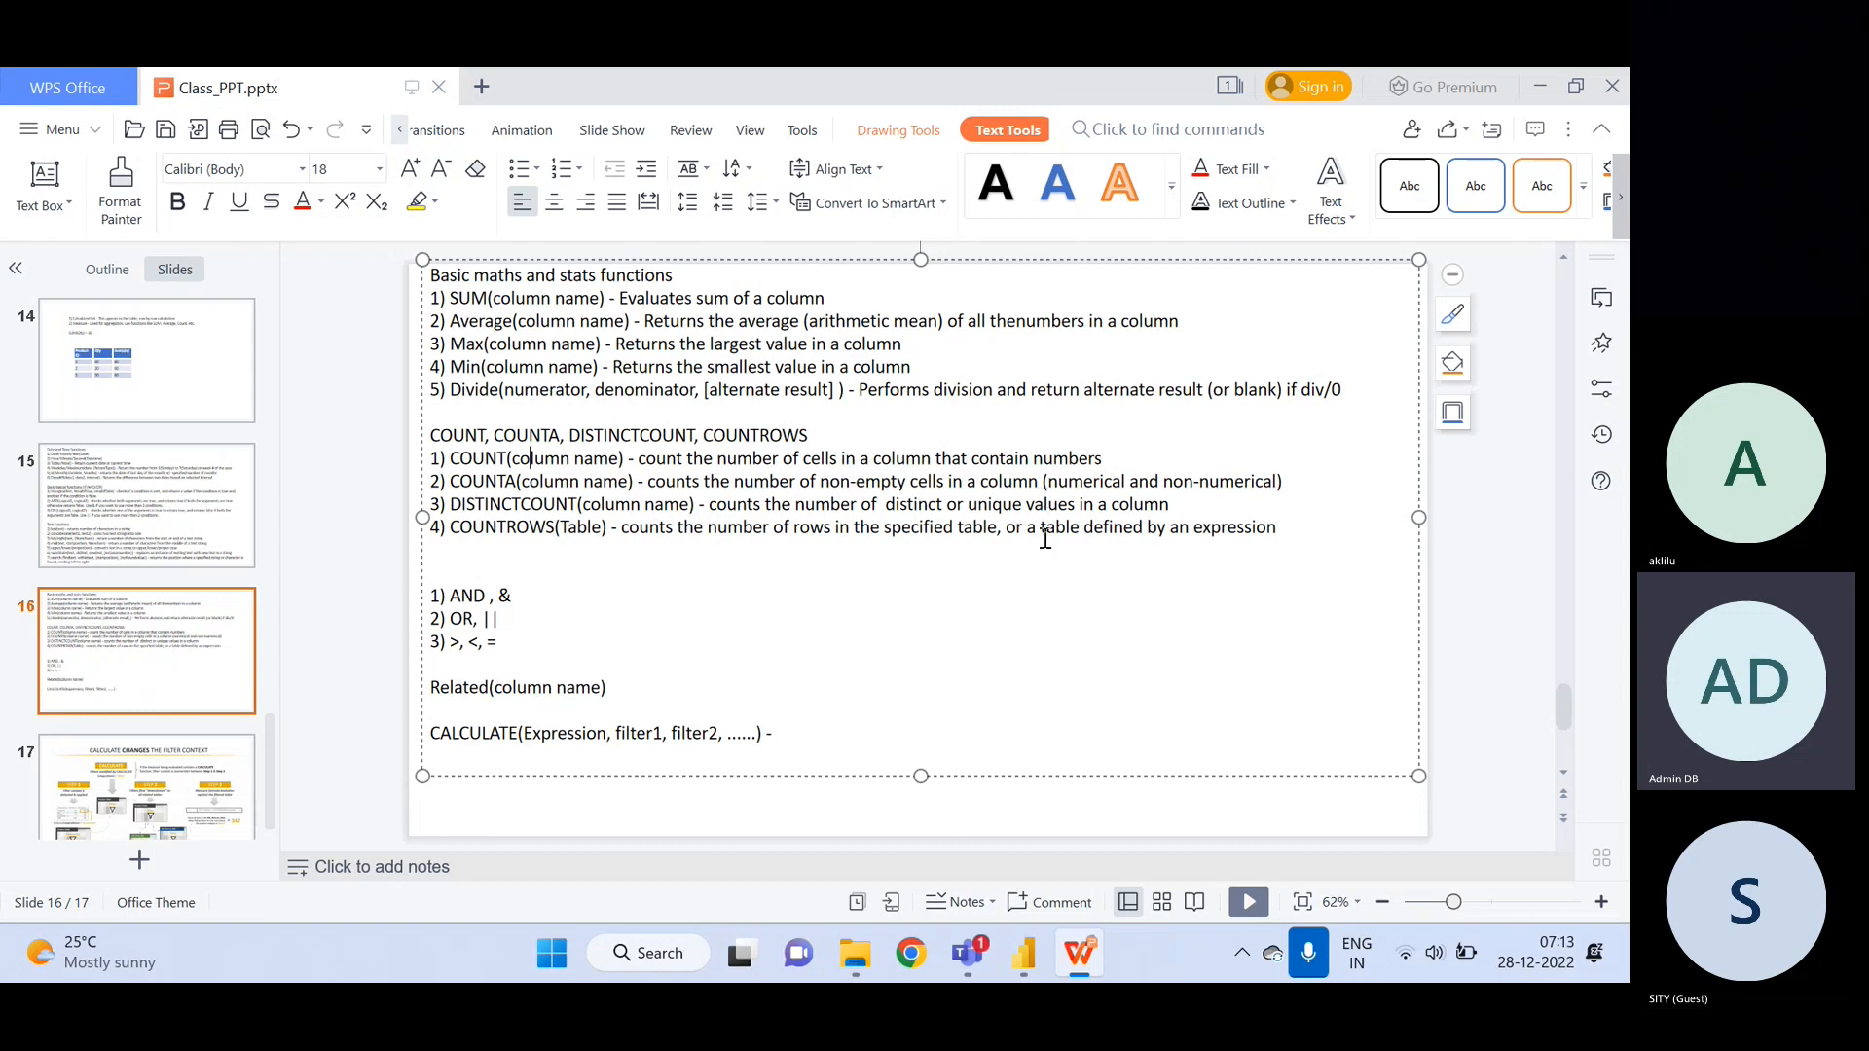
- Switch to Power BI Desktop, show the AW_Sales table data and inspect the OrderQuantity column's distinct values without filtering
mouse_move(1036, 972)
click(1036, 971)
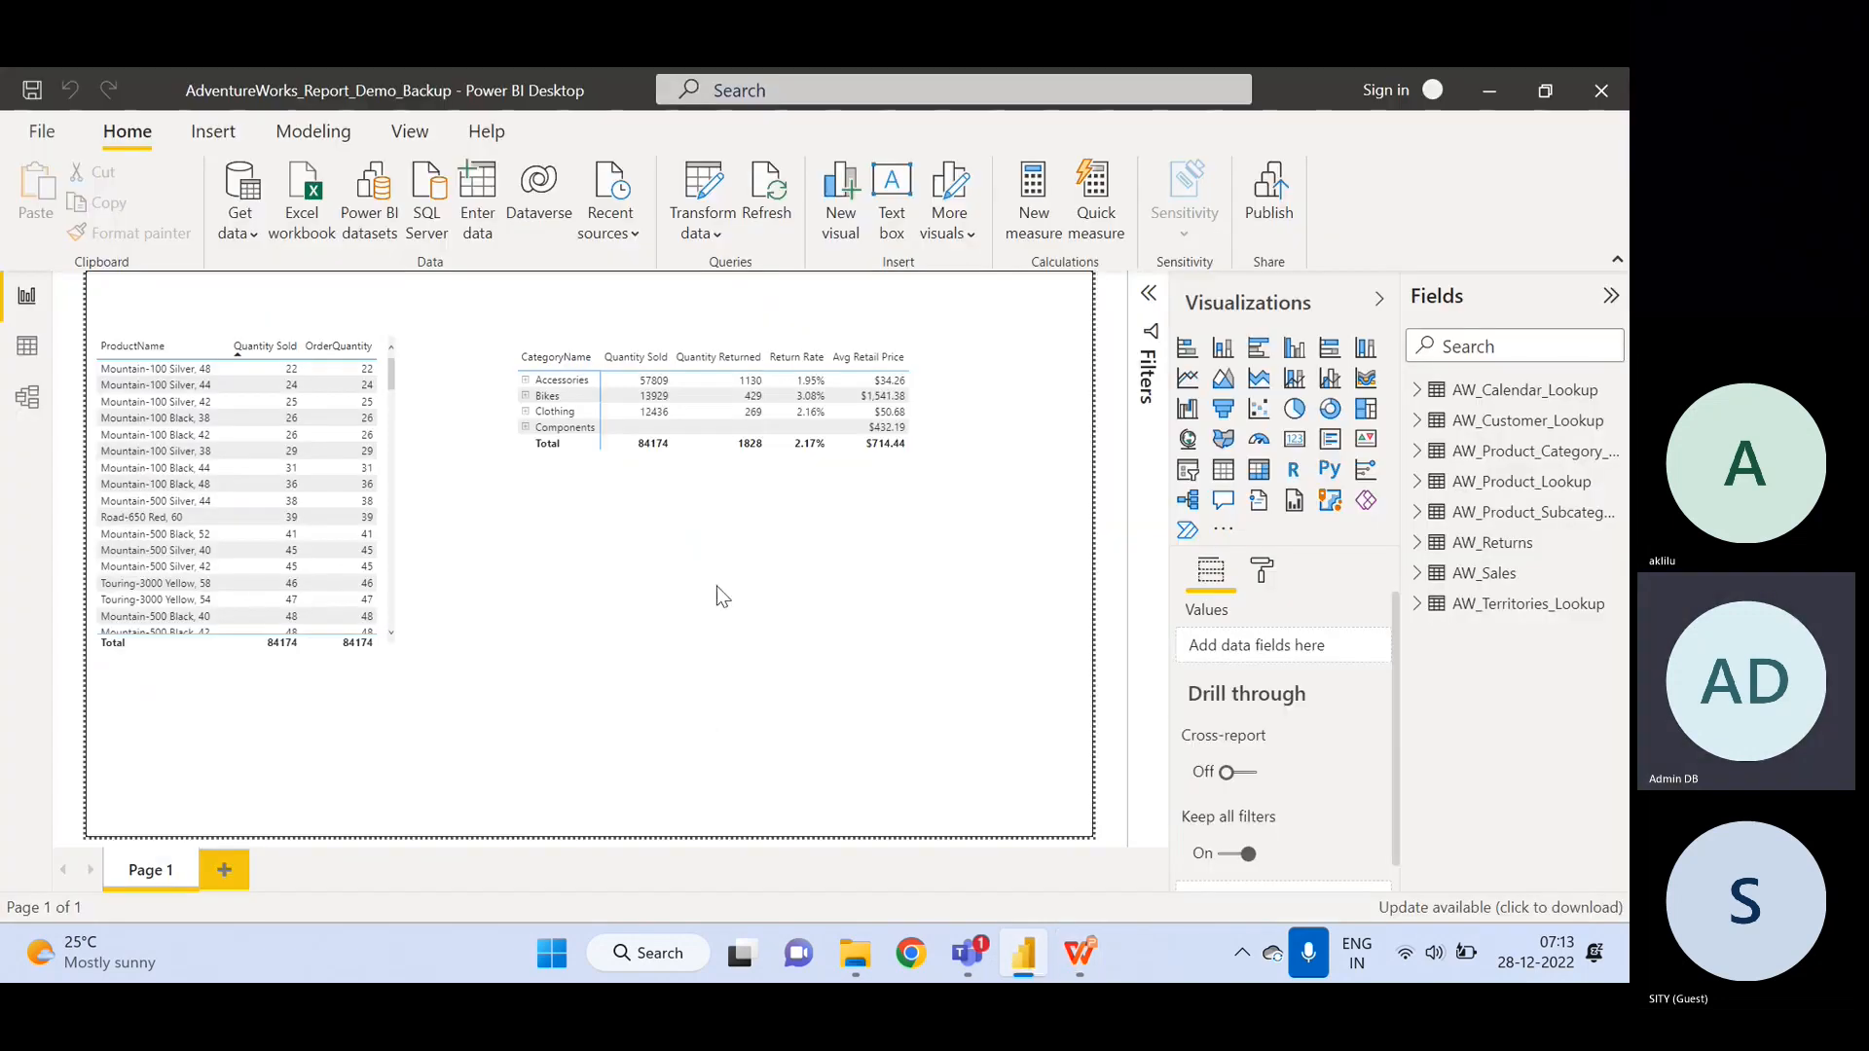
click(28, 348)
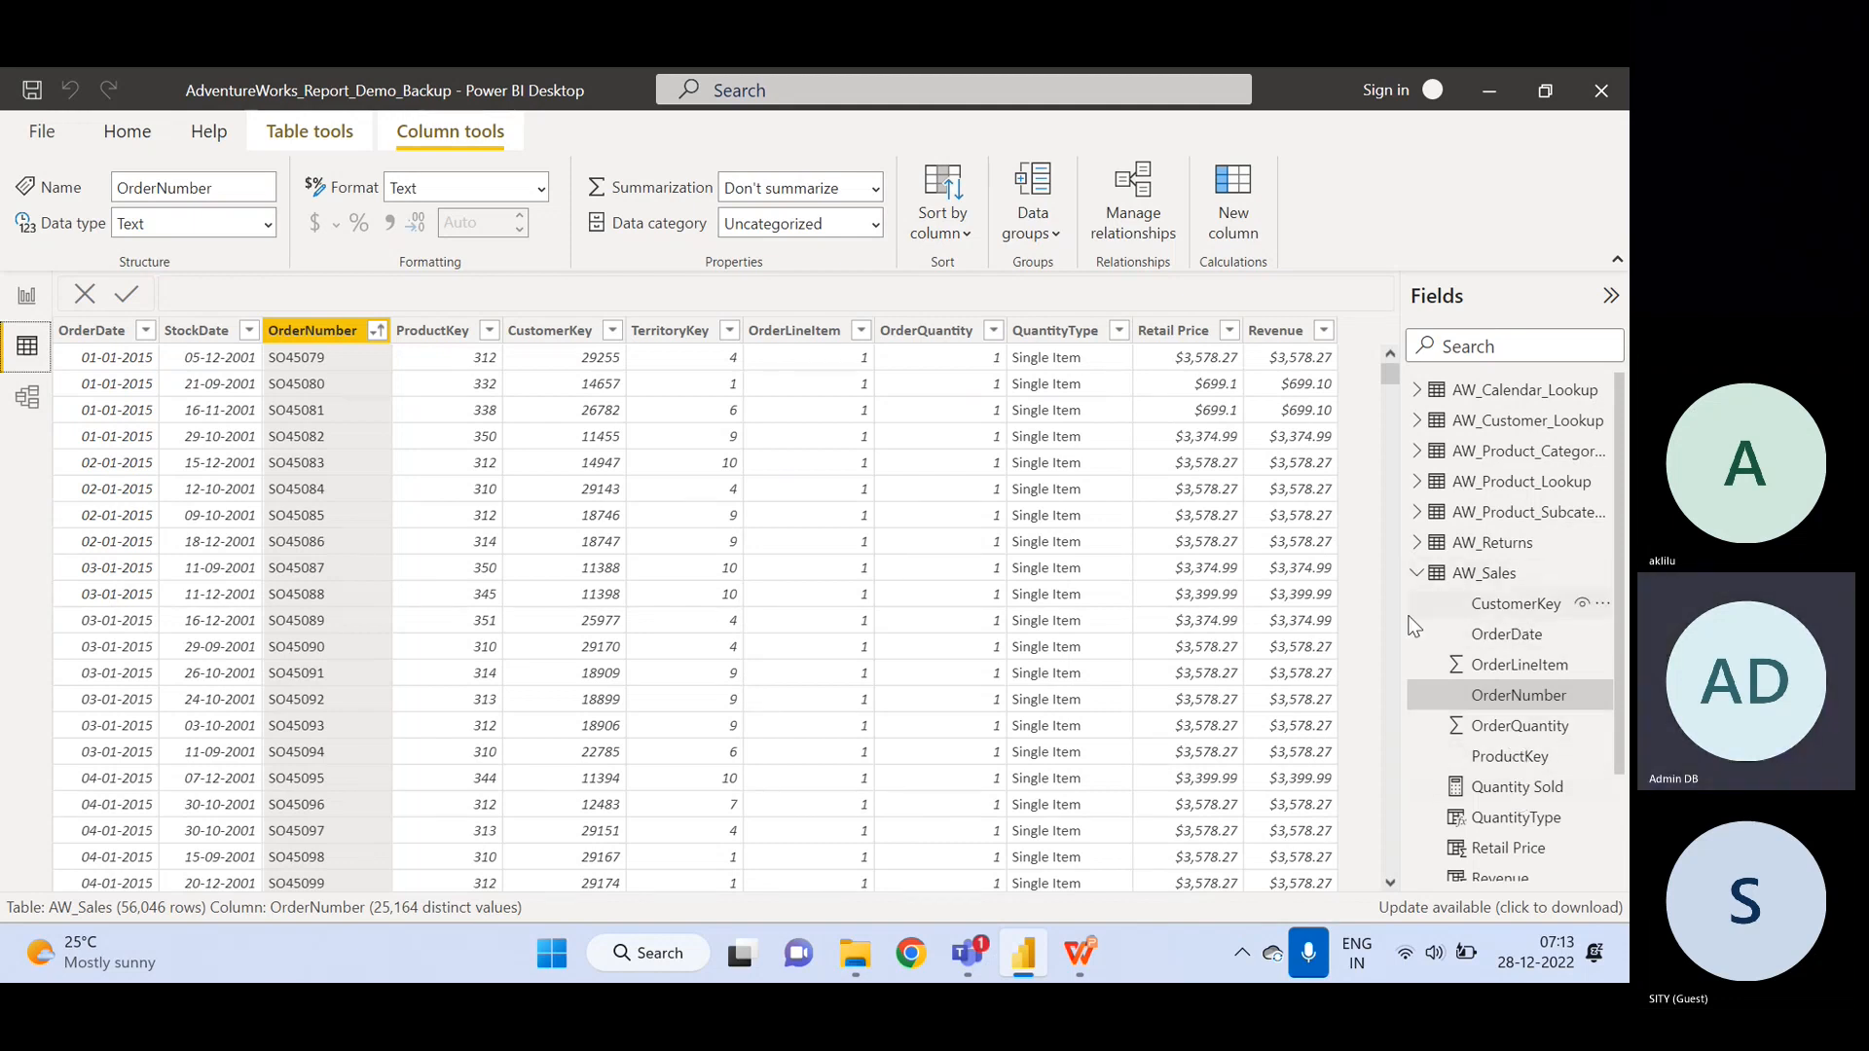
click(915, 336)
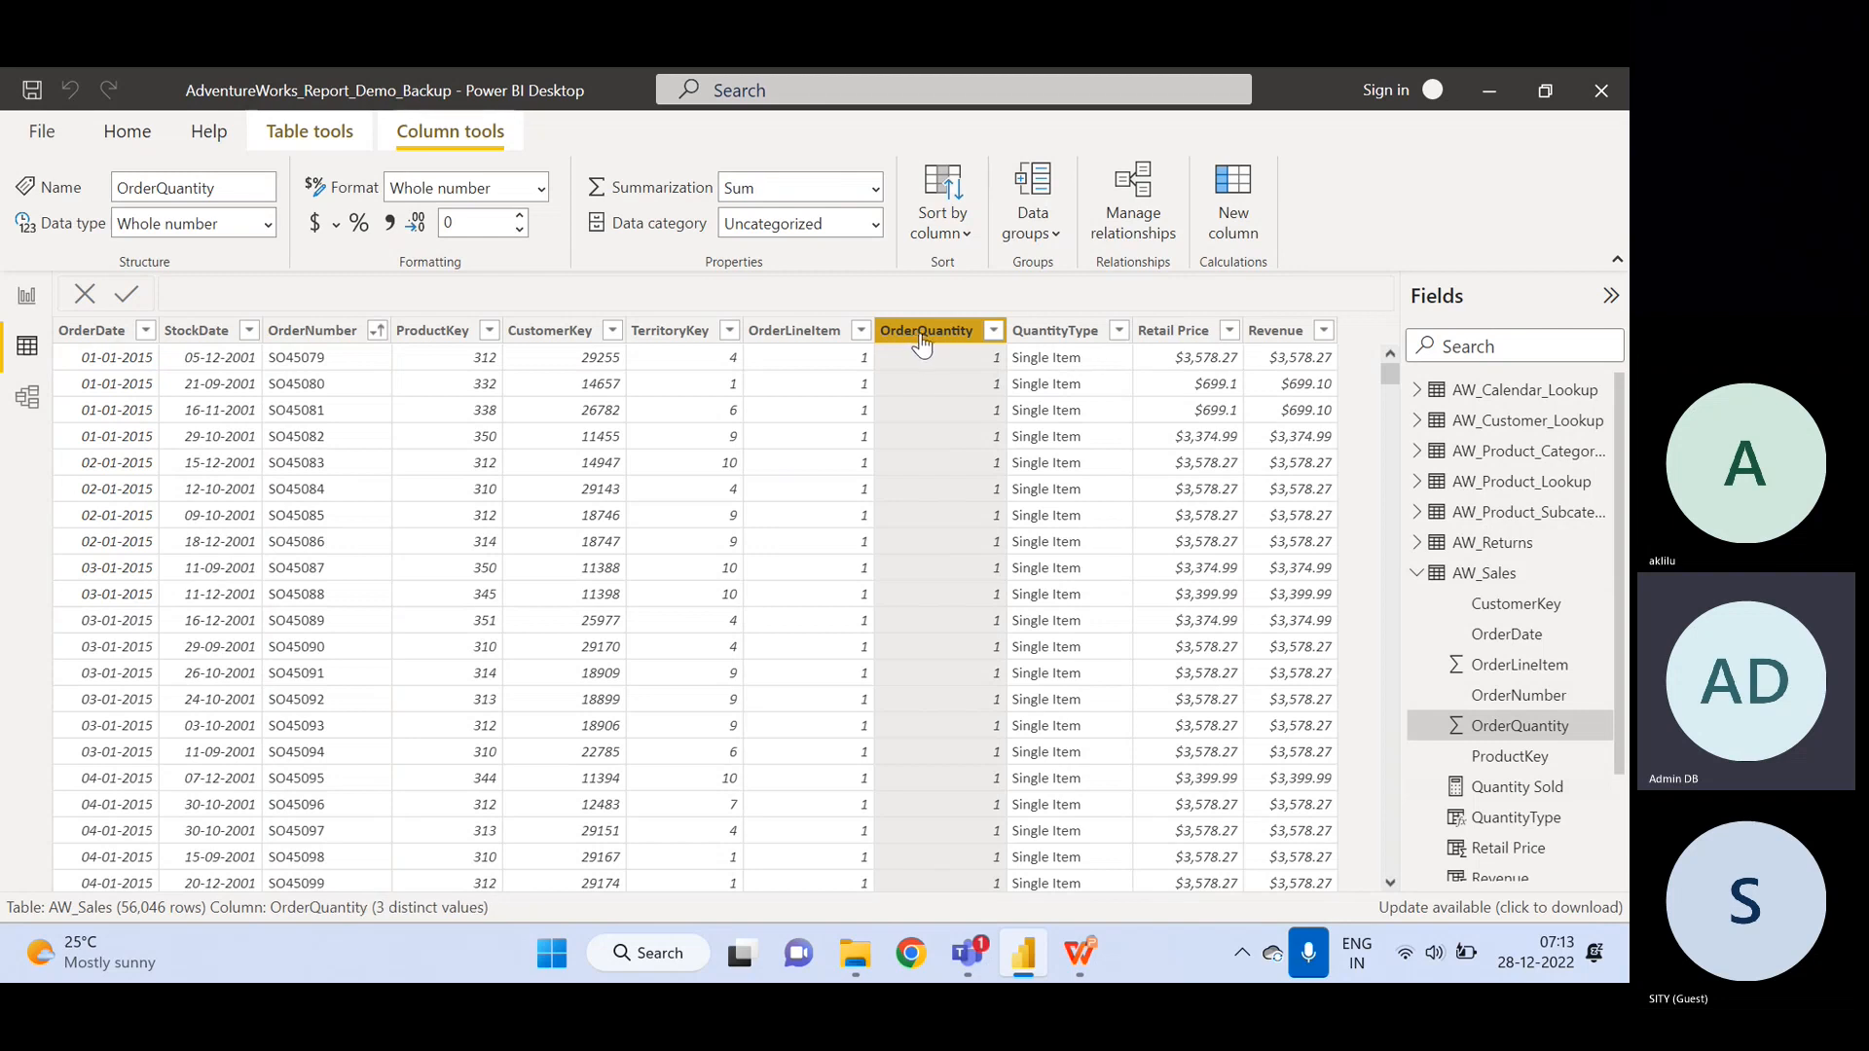
click(992, 334)
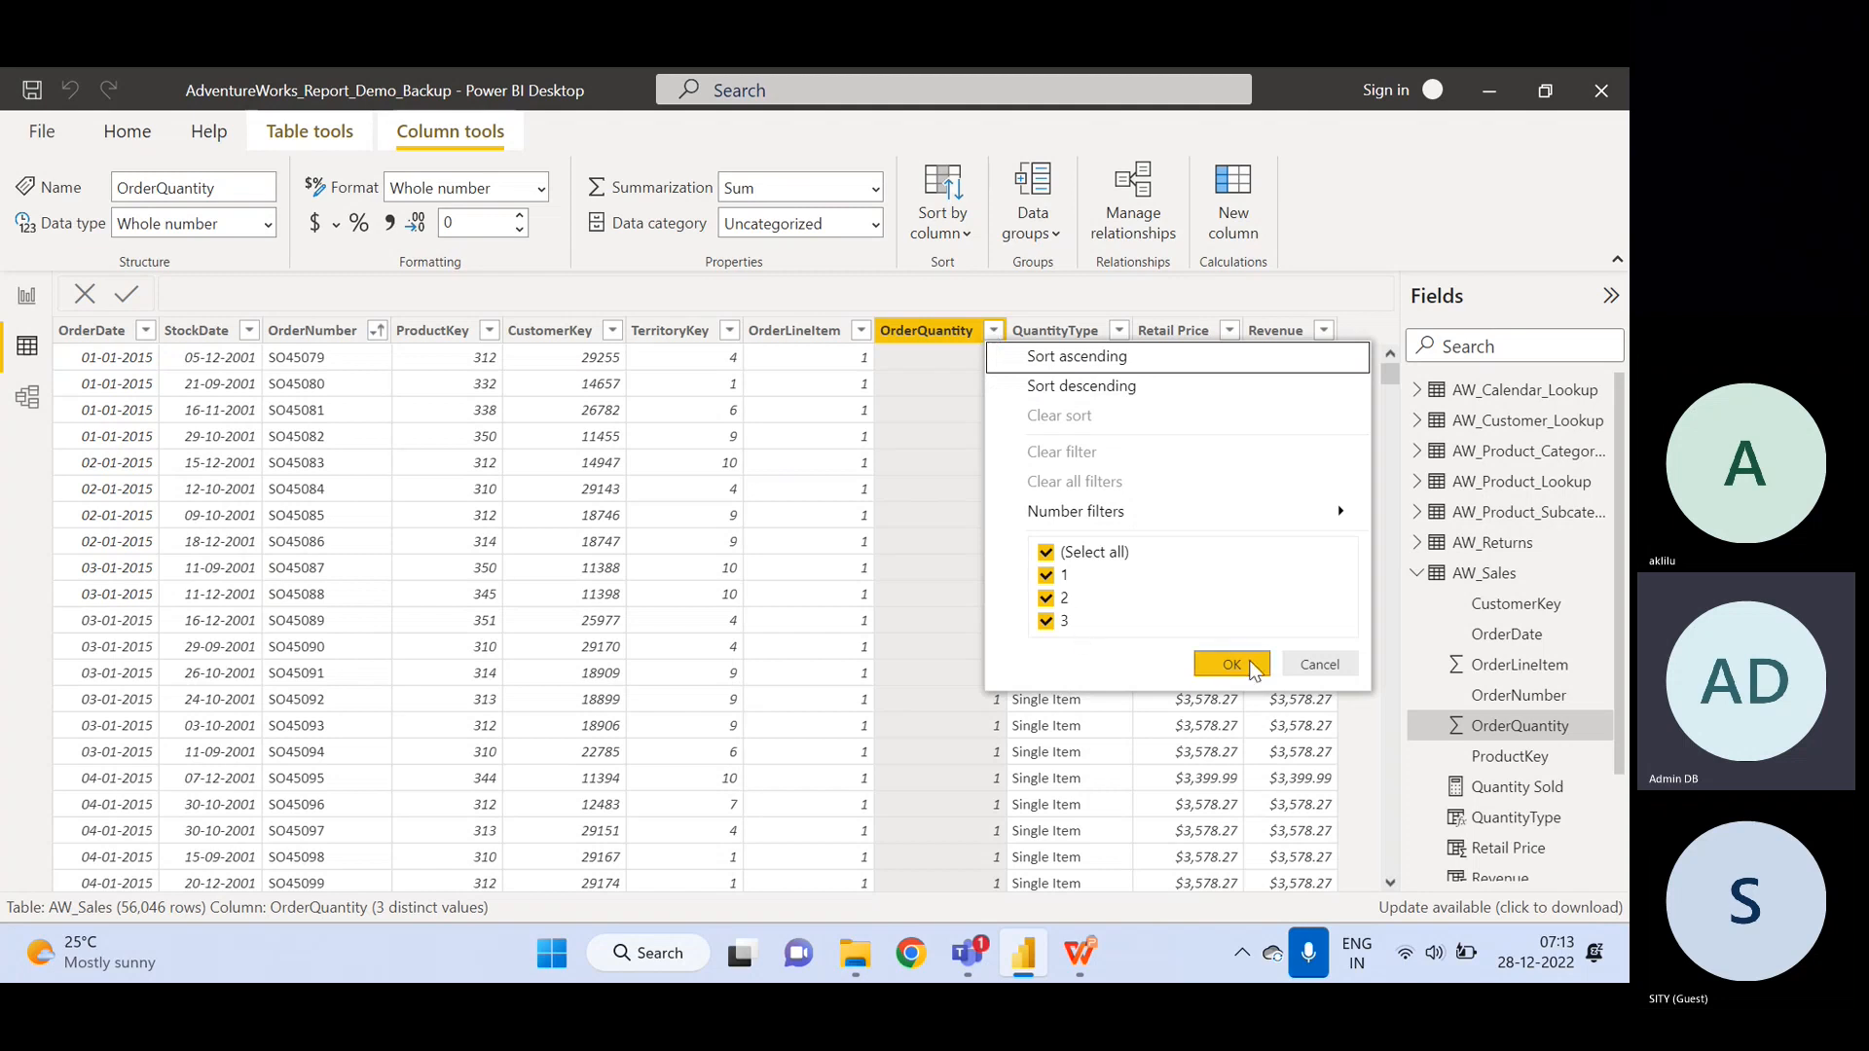
click(1319, 664)
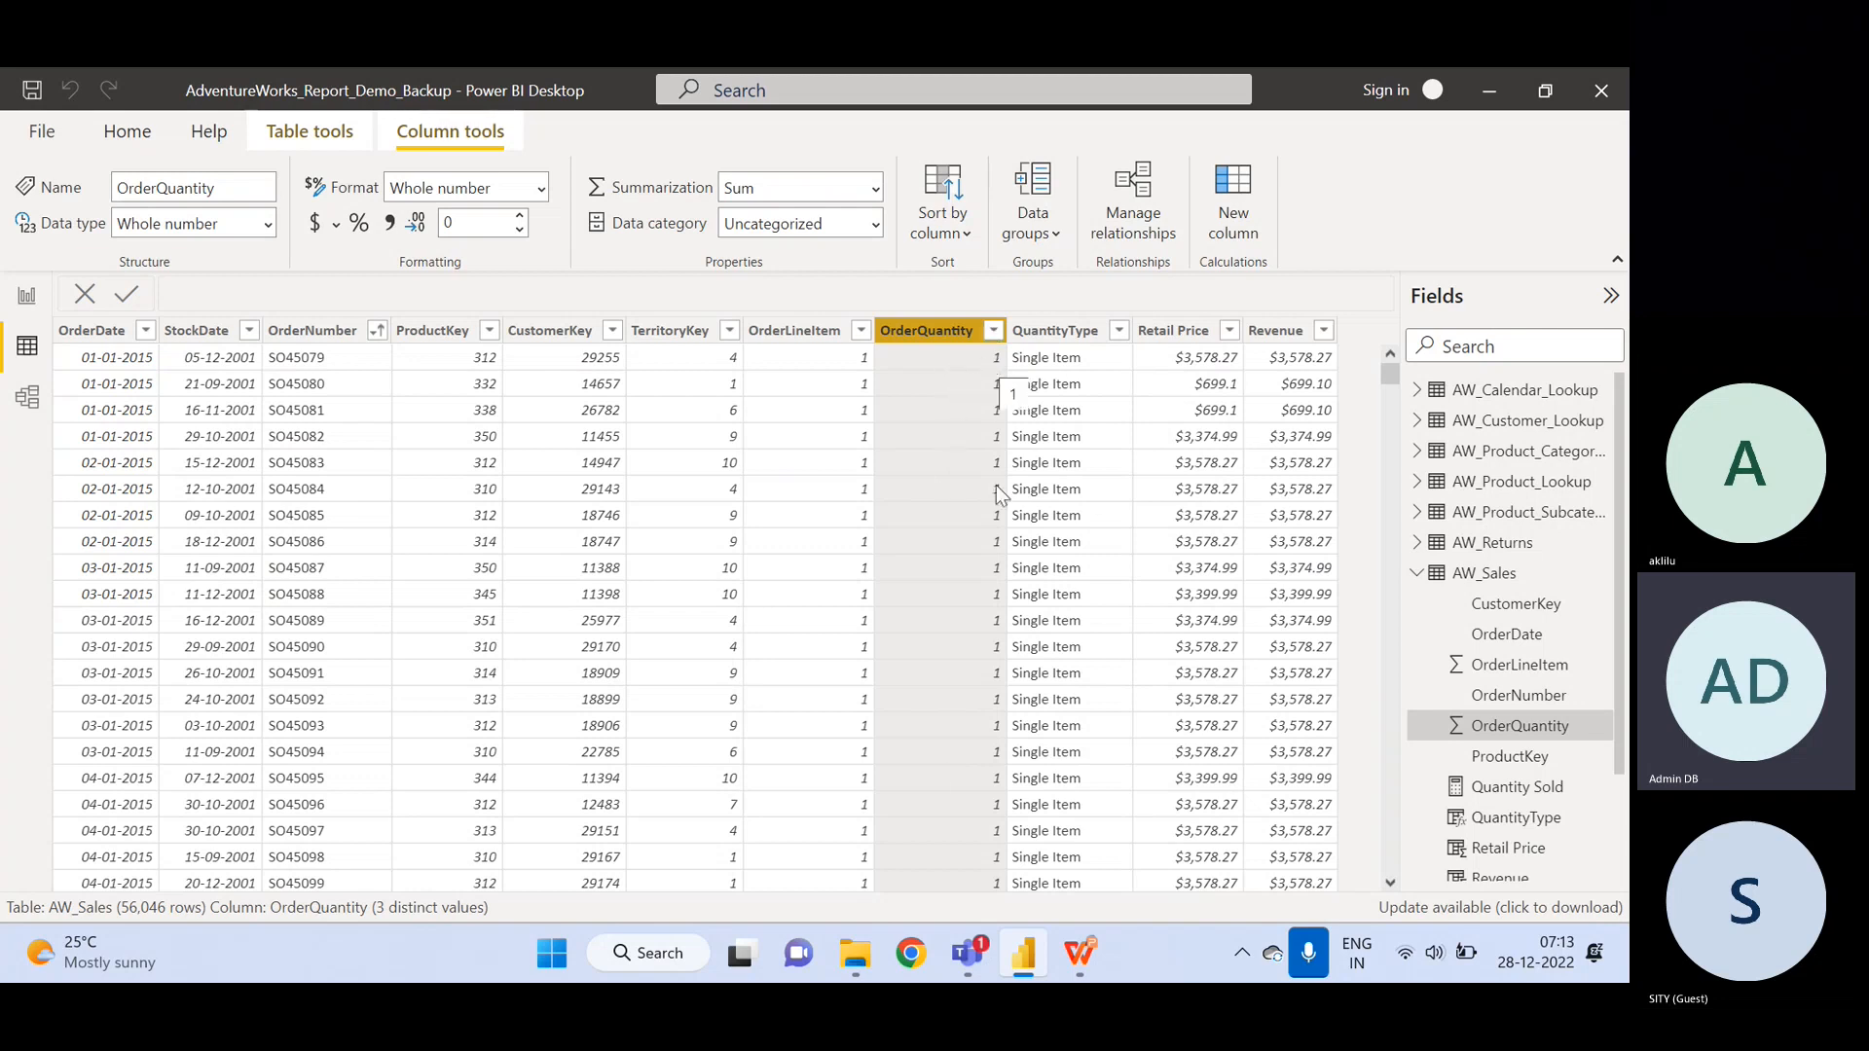
- Switch to the WPS Office presentation and highlight the COUNT and COUNTA function names on slide 16
click(1083, 959)
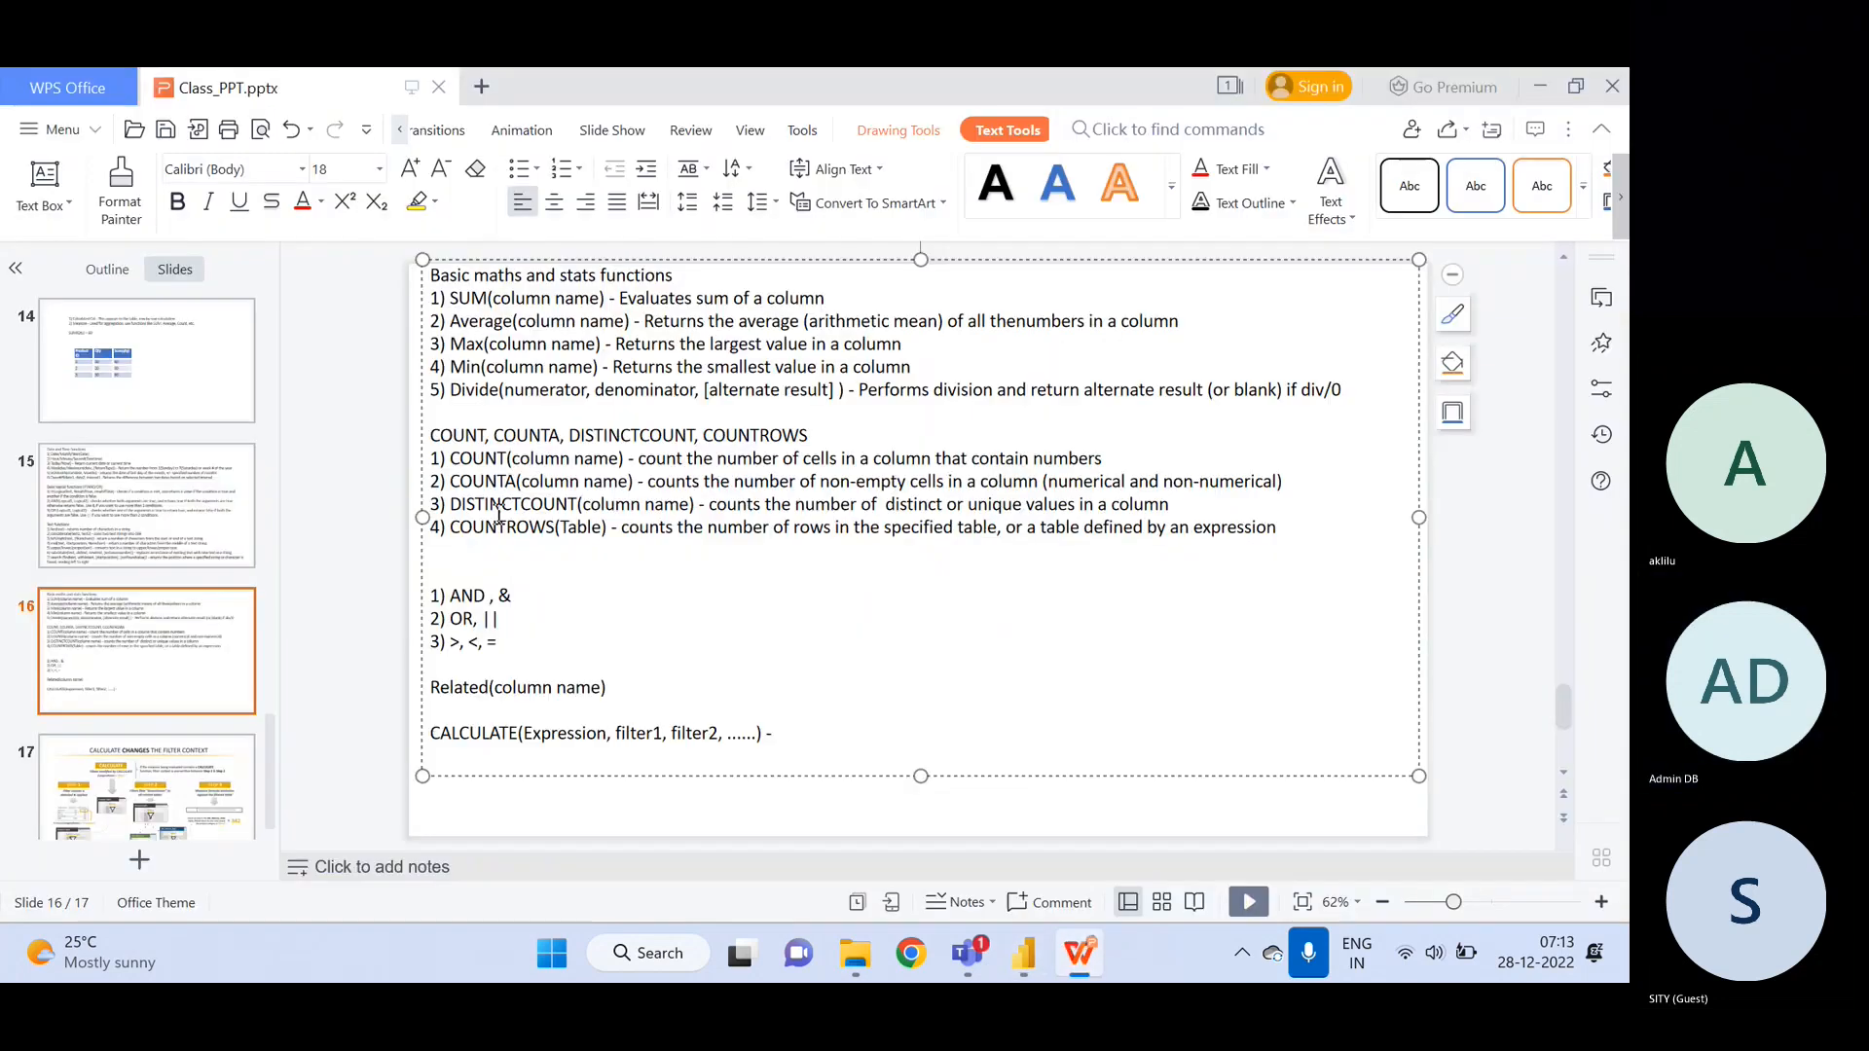
drag(453, 457, 480, 455)
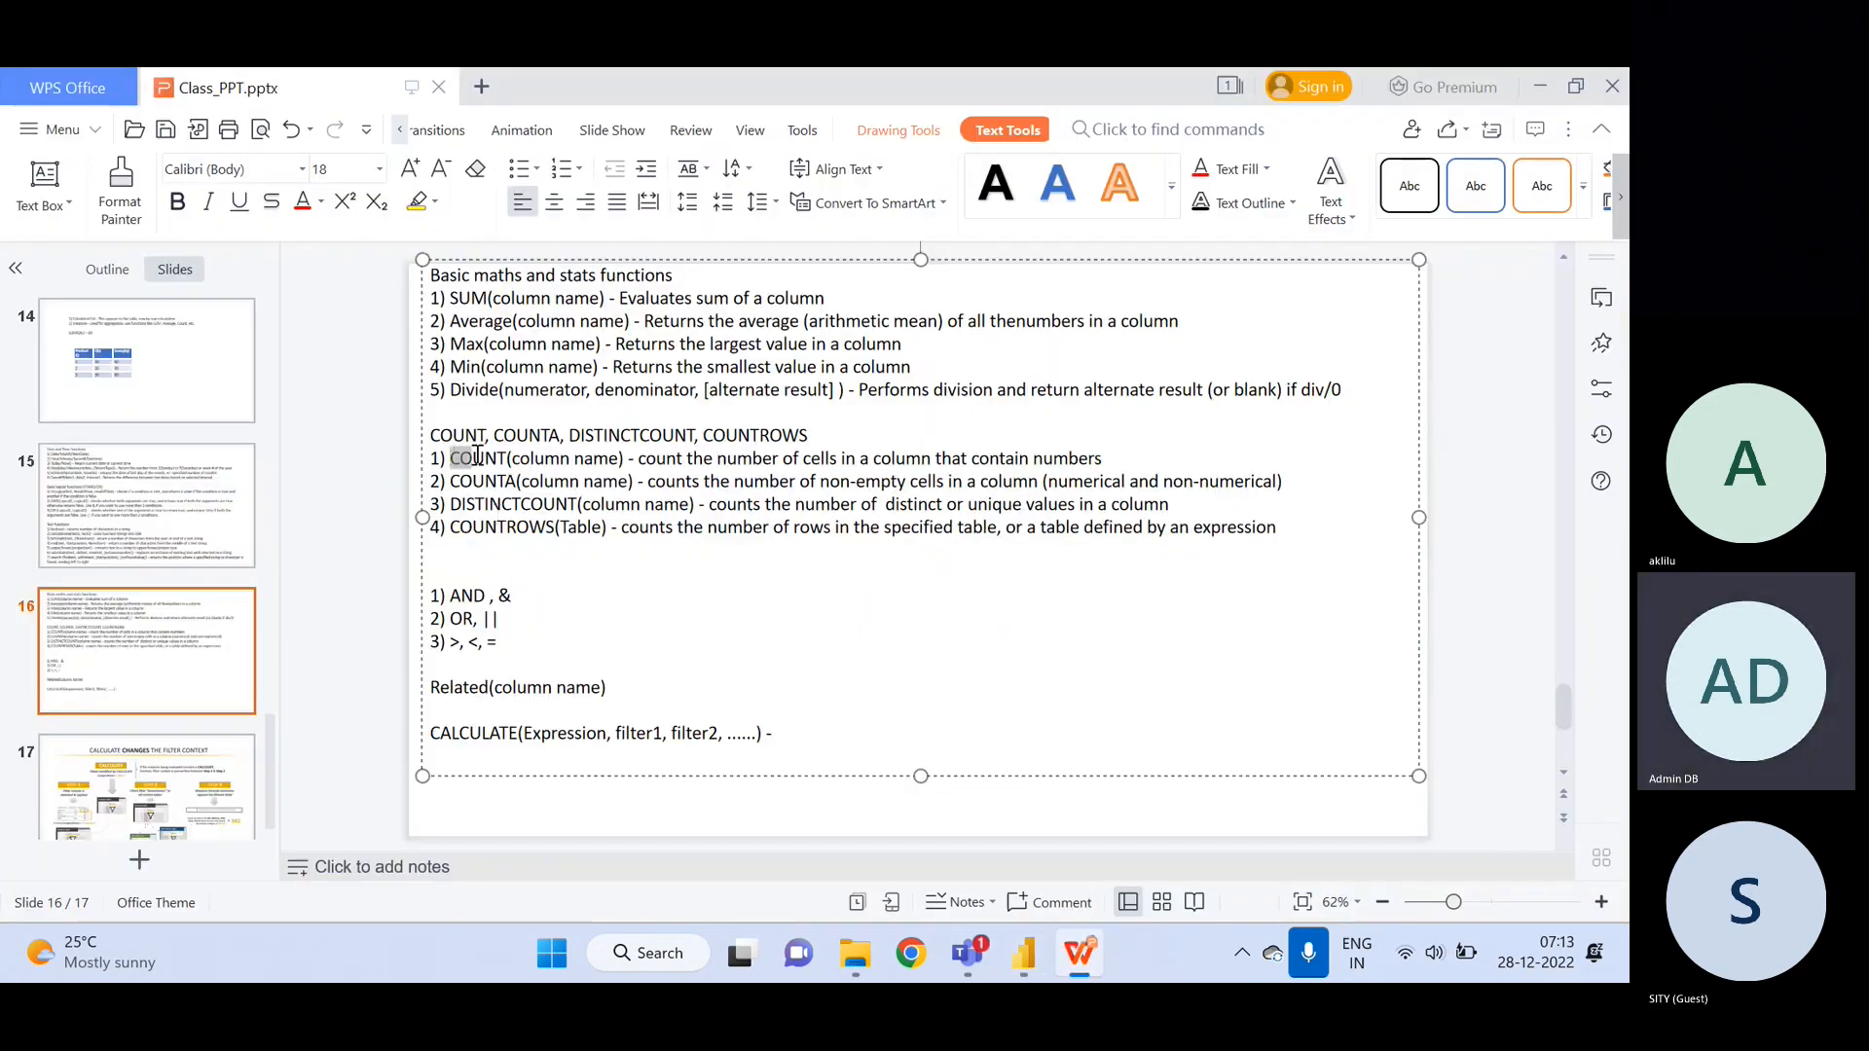
click(480, 481)
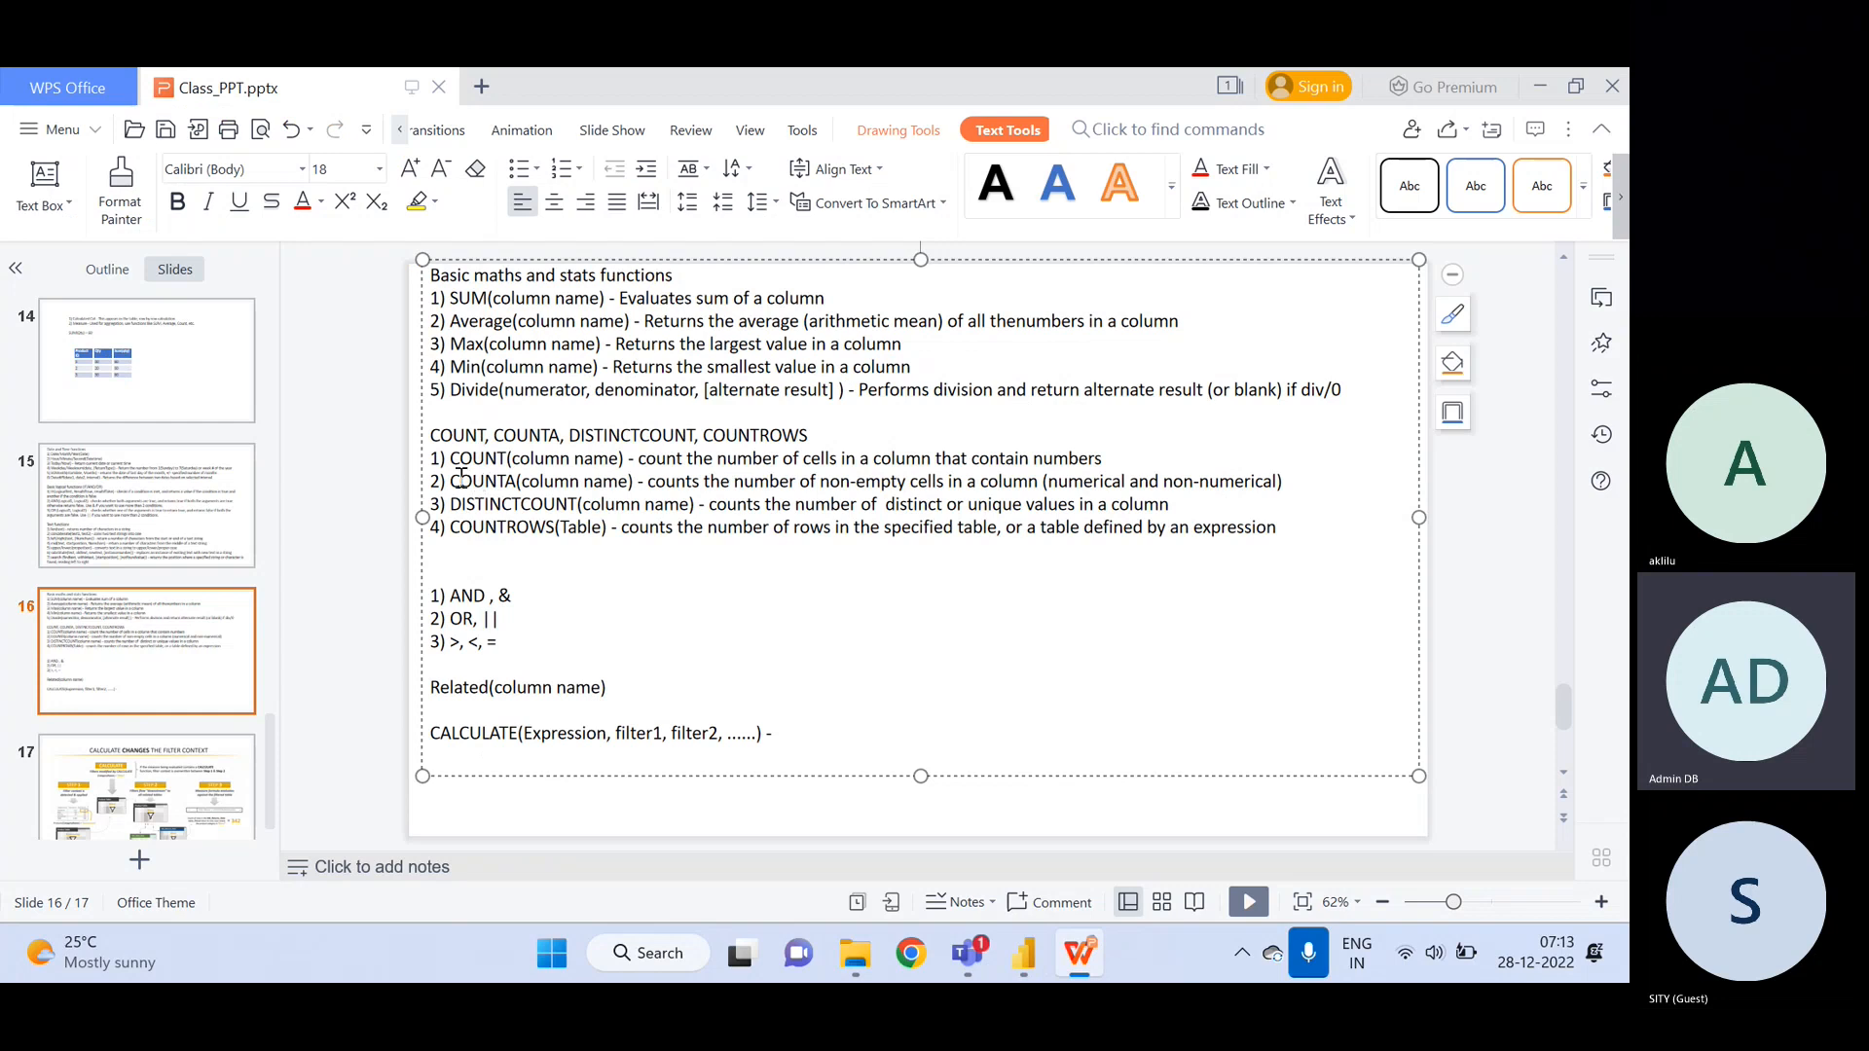
drag(451, 481, 513, 485)
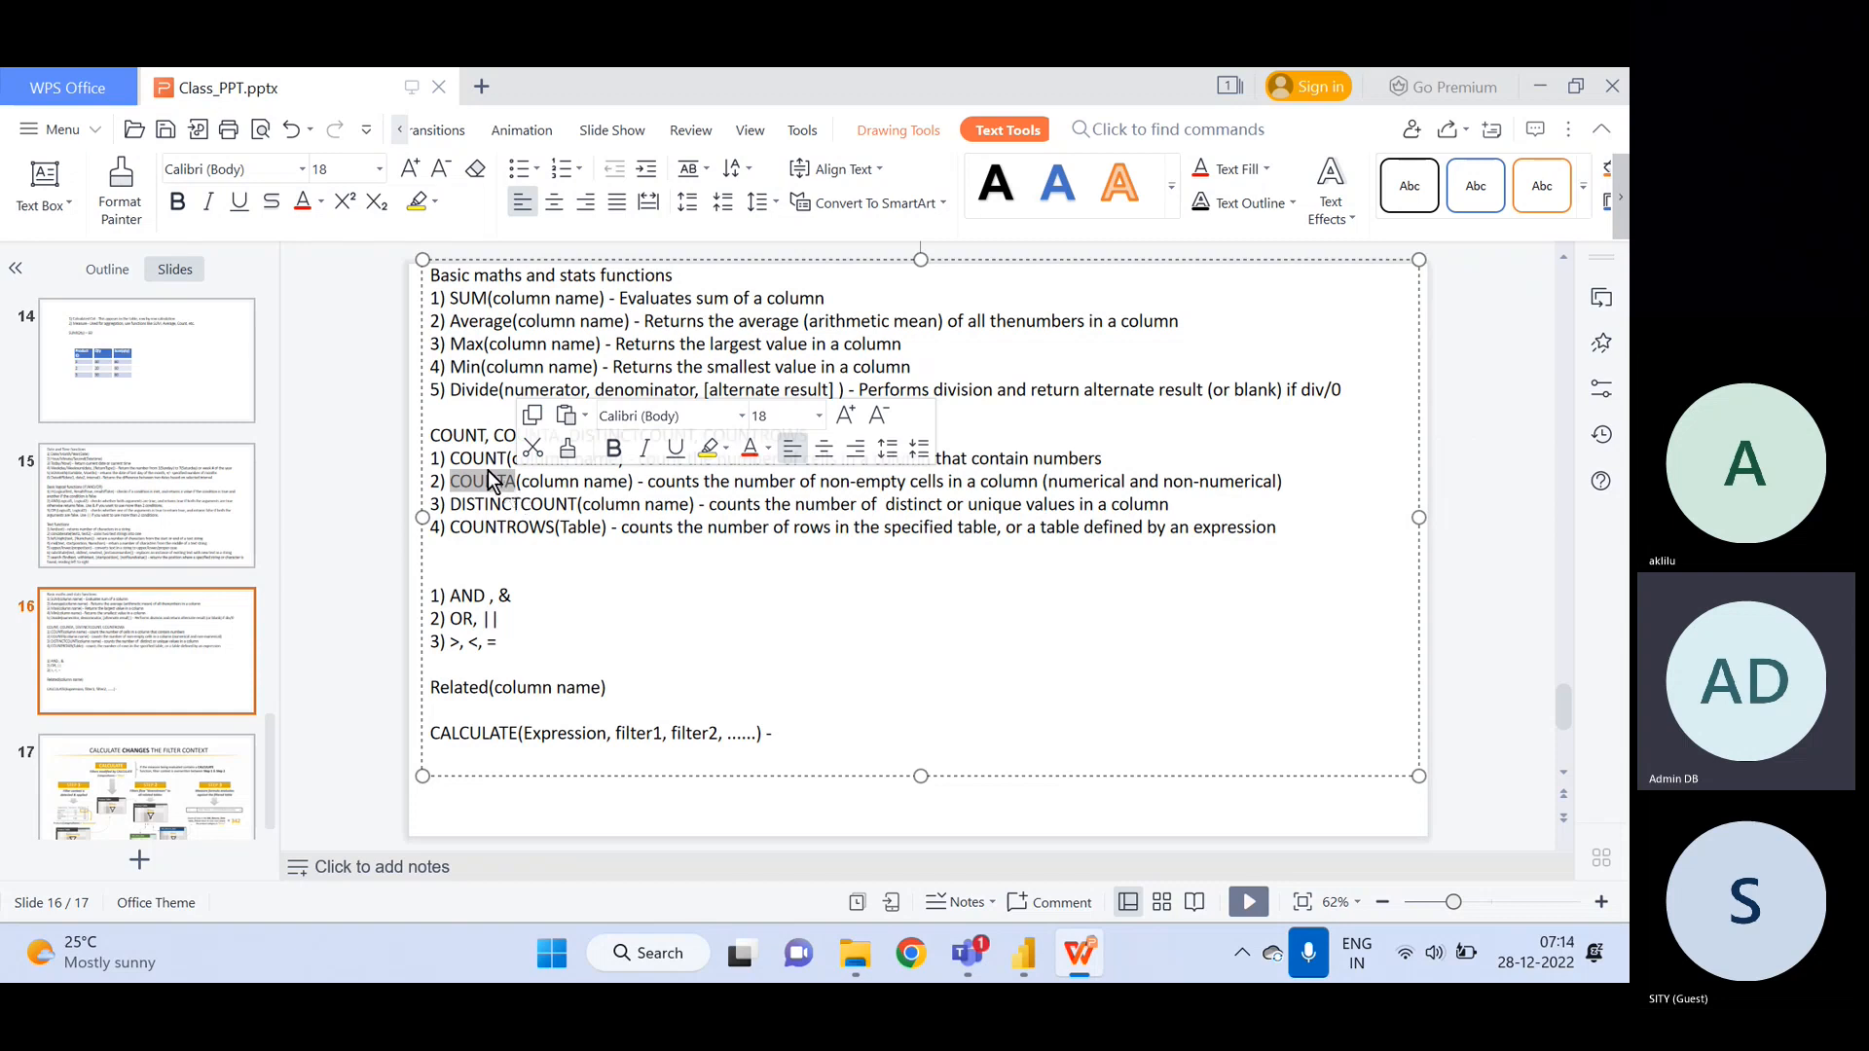
click(478, 459)
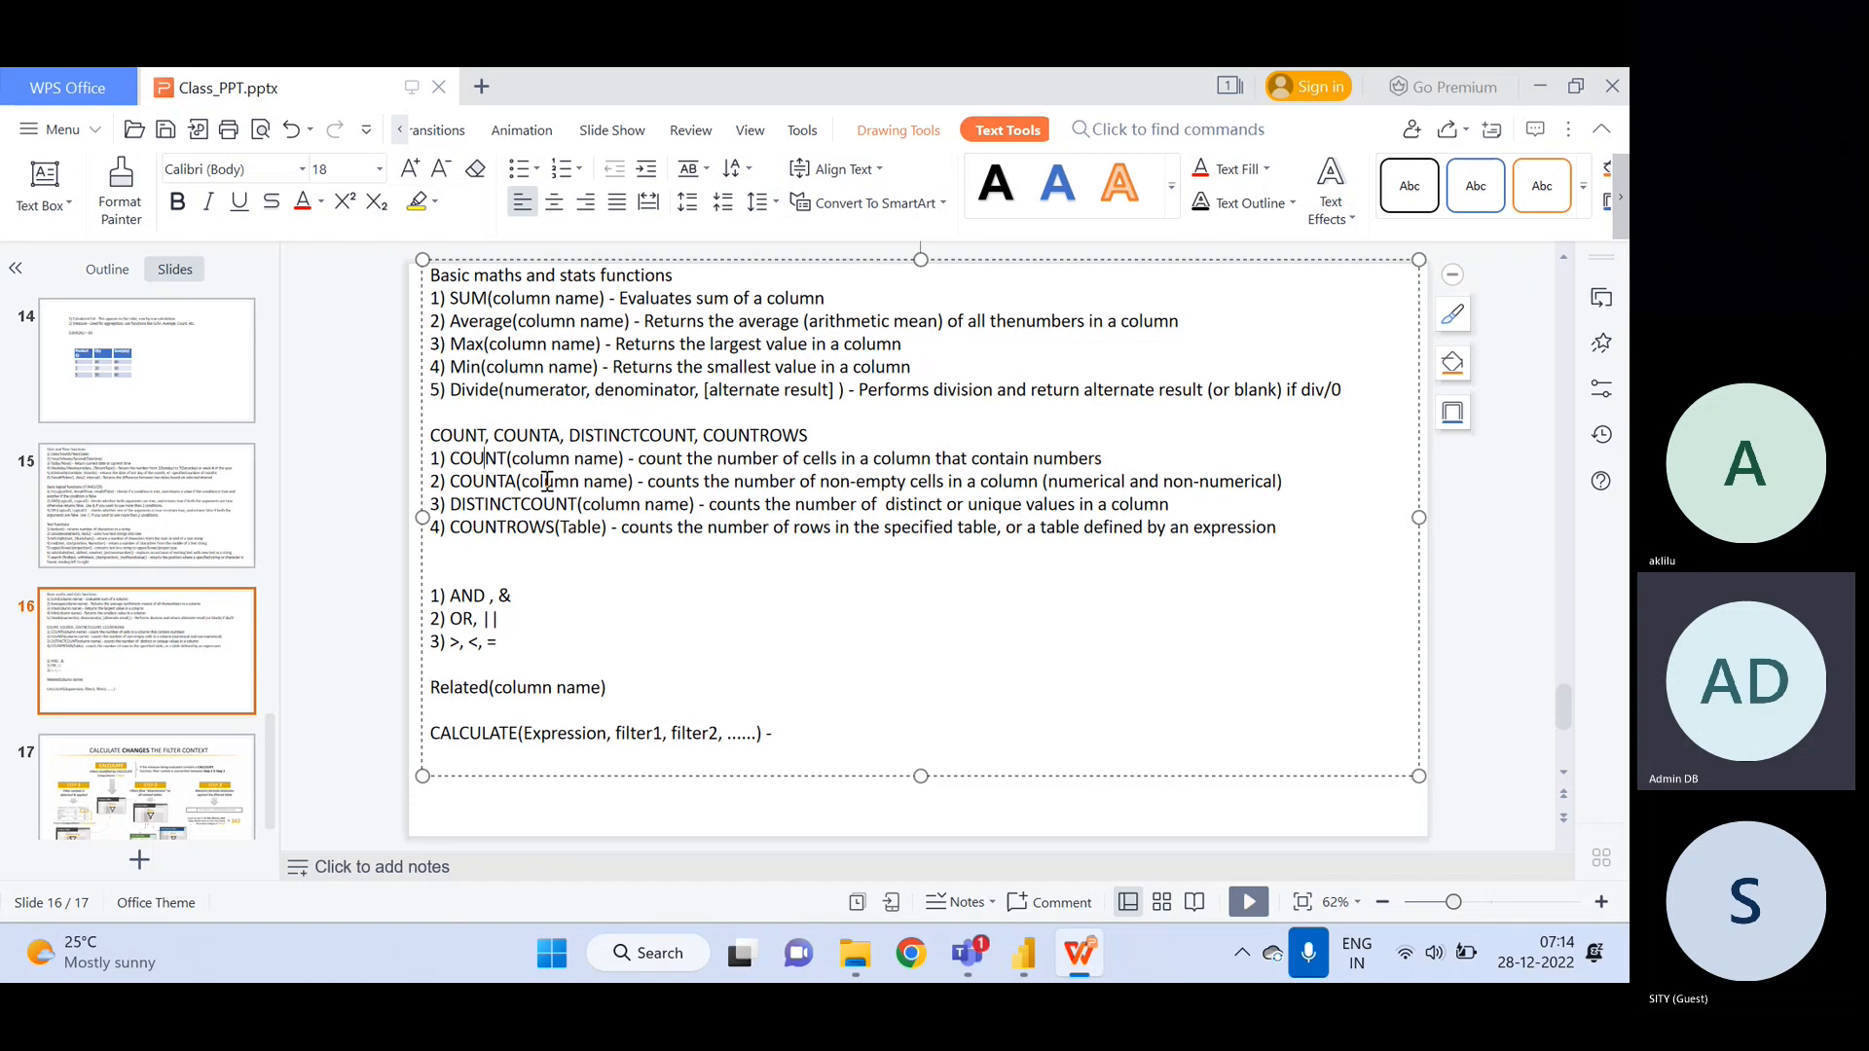
- Switch to Power BI Desktop and review the OrderQuantity column's filter values again without applying a filter
click(1022, 959)
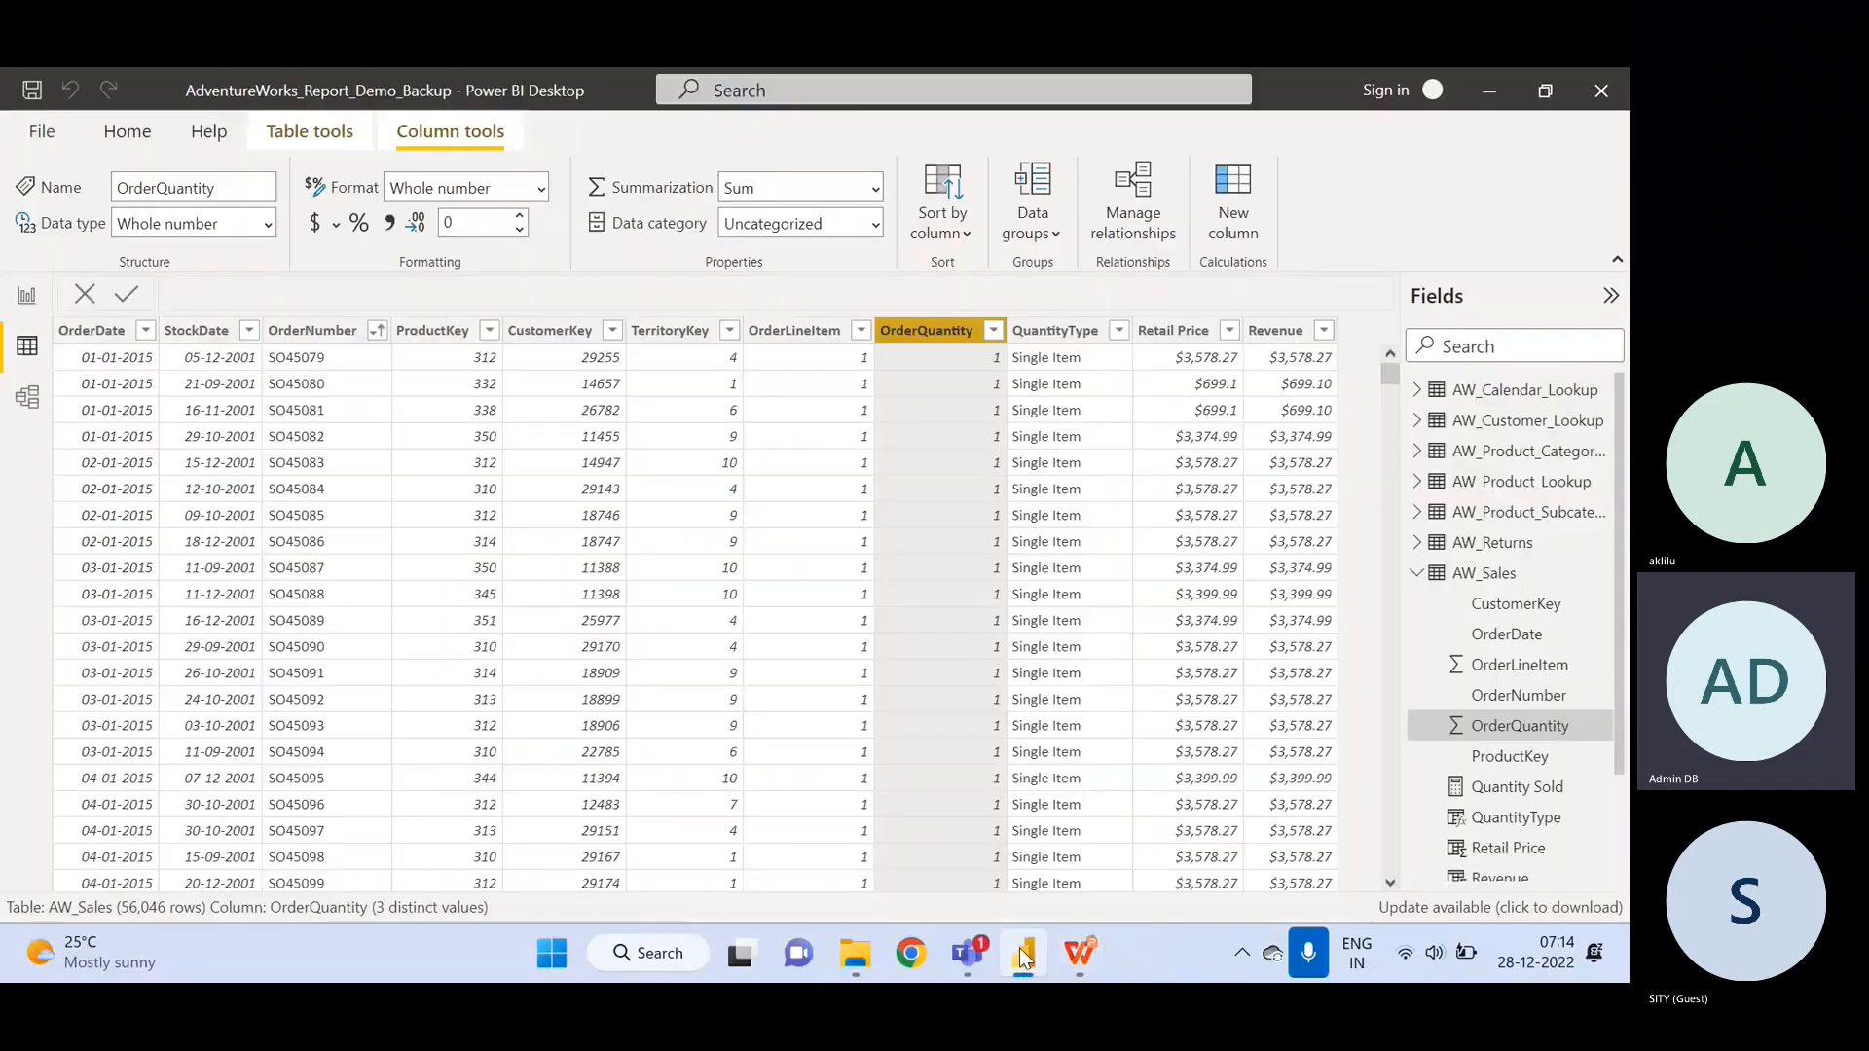
click(992, 332)
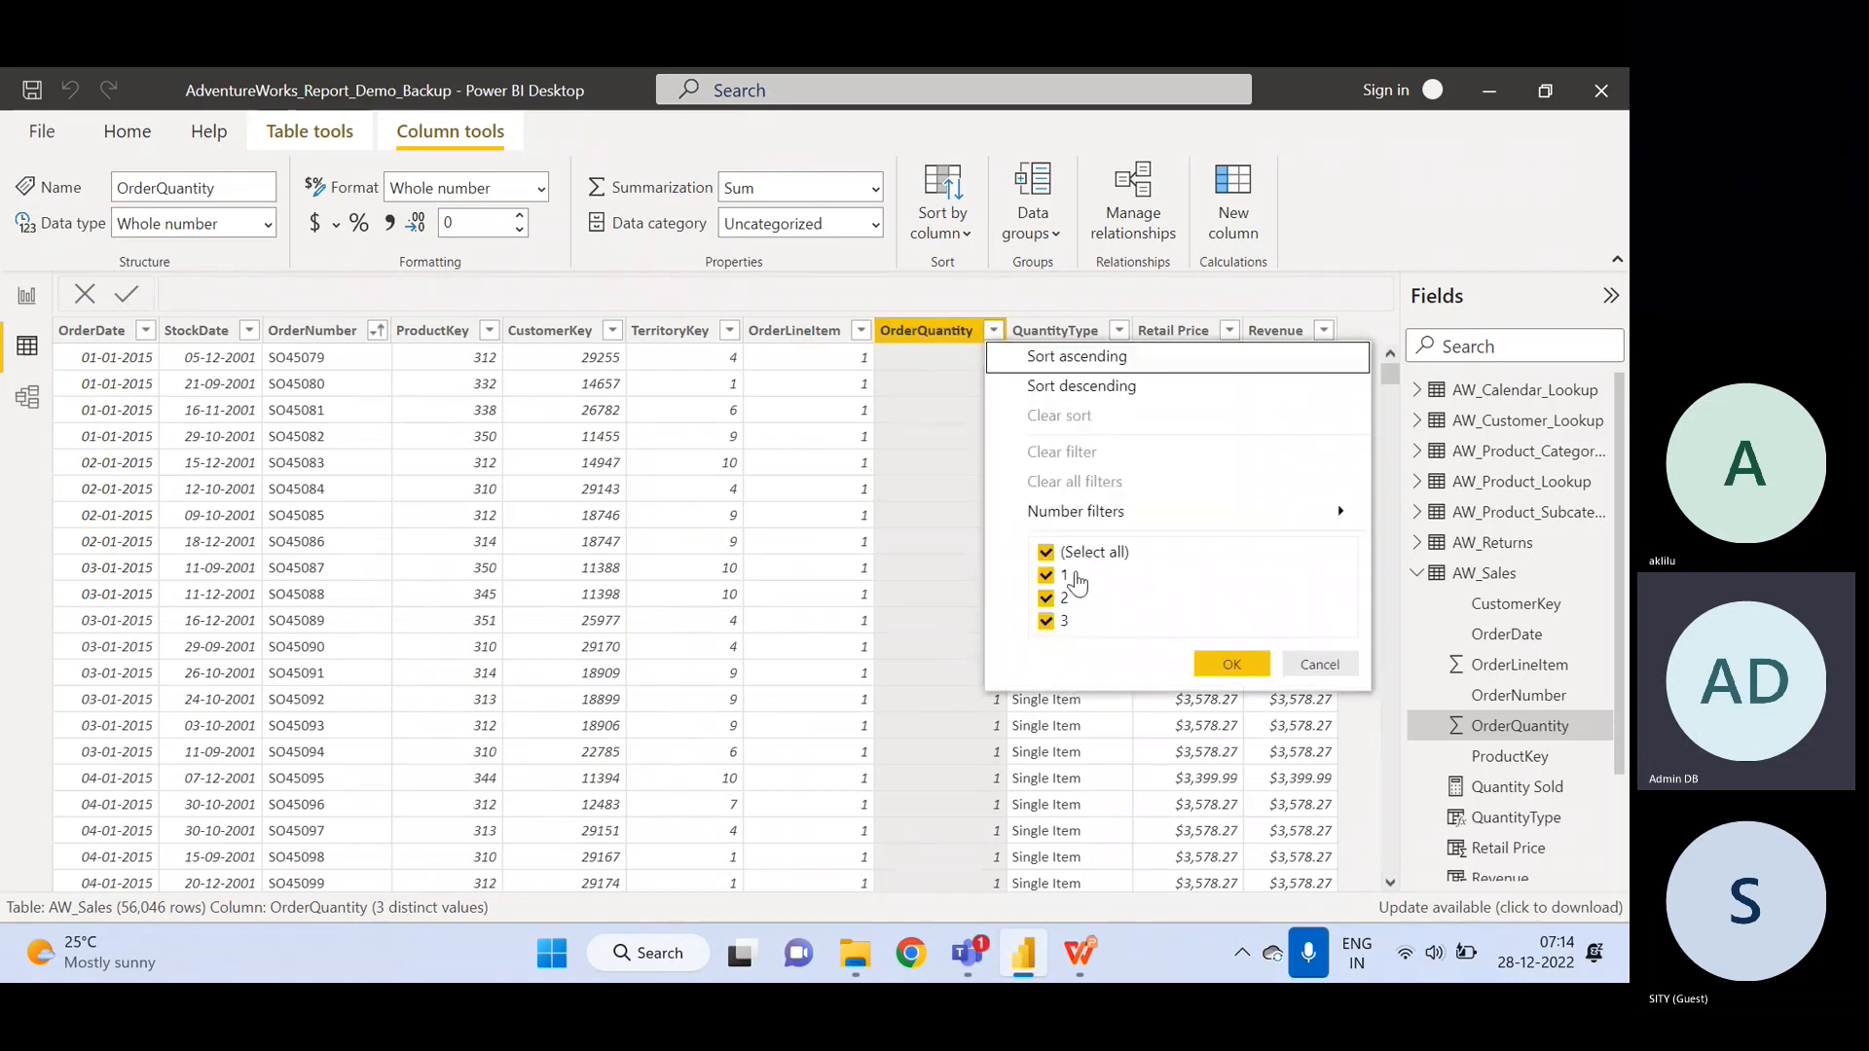
click(1318, 664)
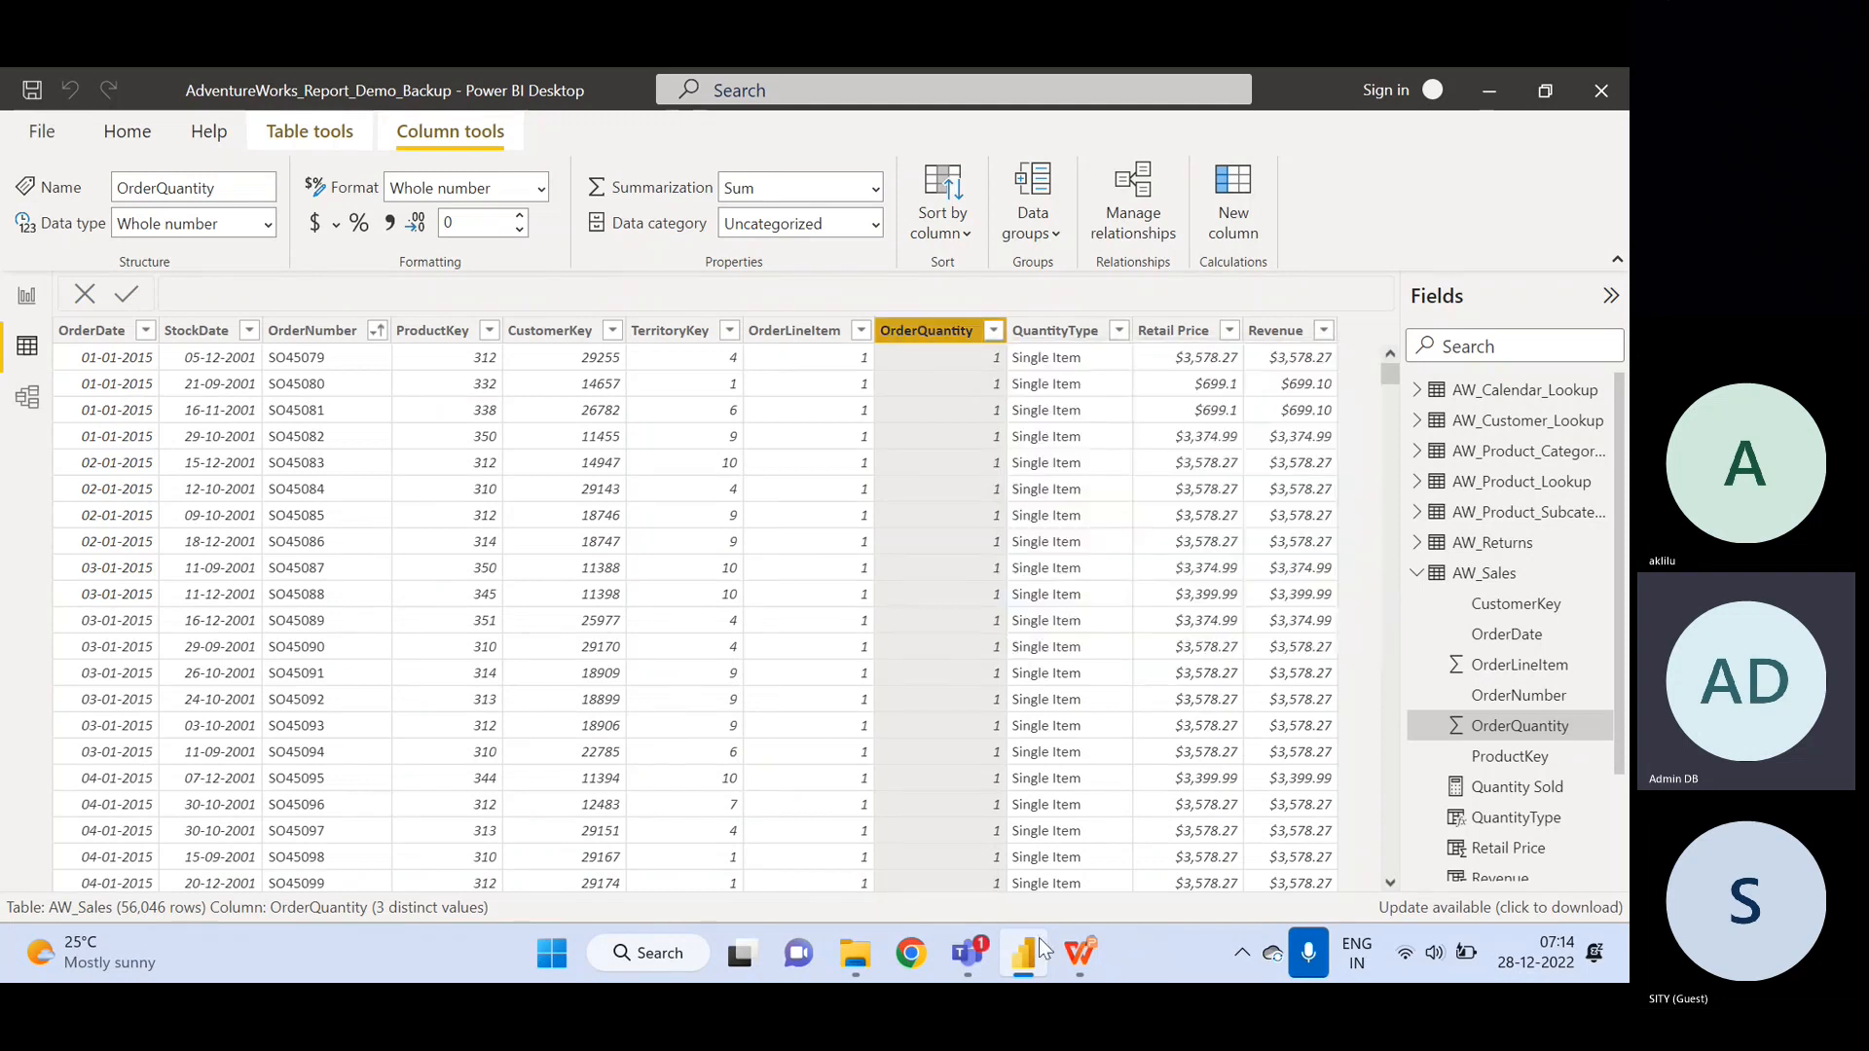
- Compare the count function definitions on the WPS Office slide with the OrderQuantity filter values in Power BI Desktop
click(1081, 957)
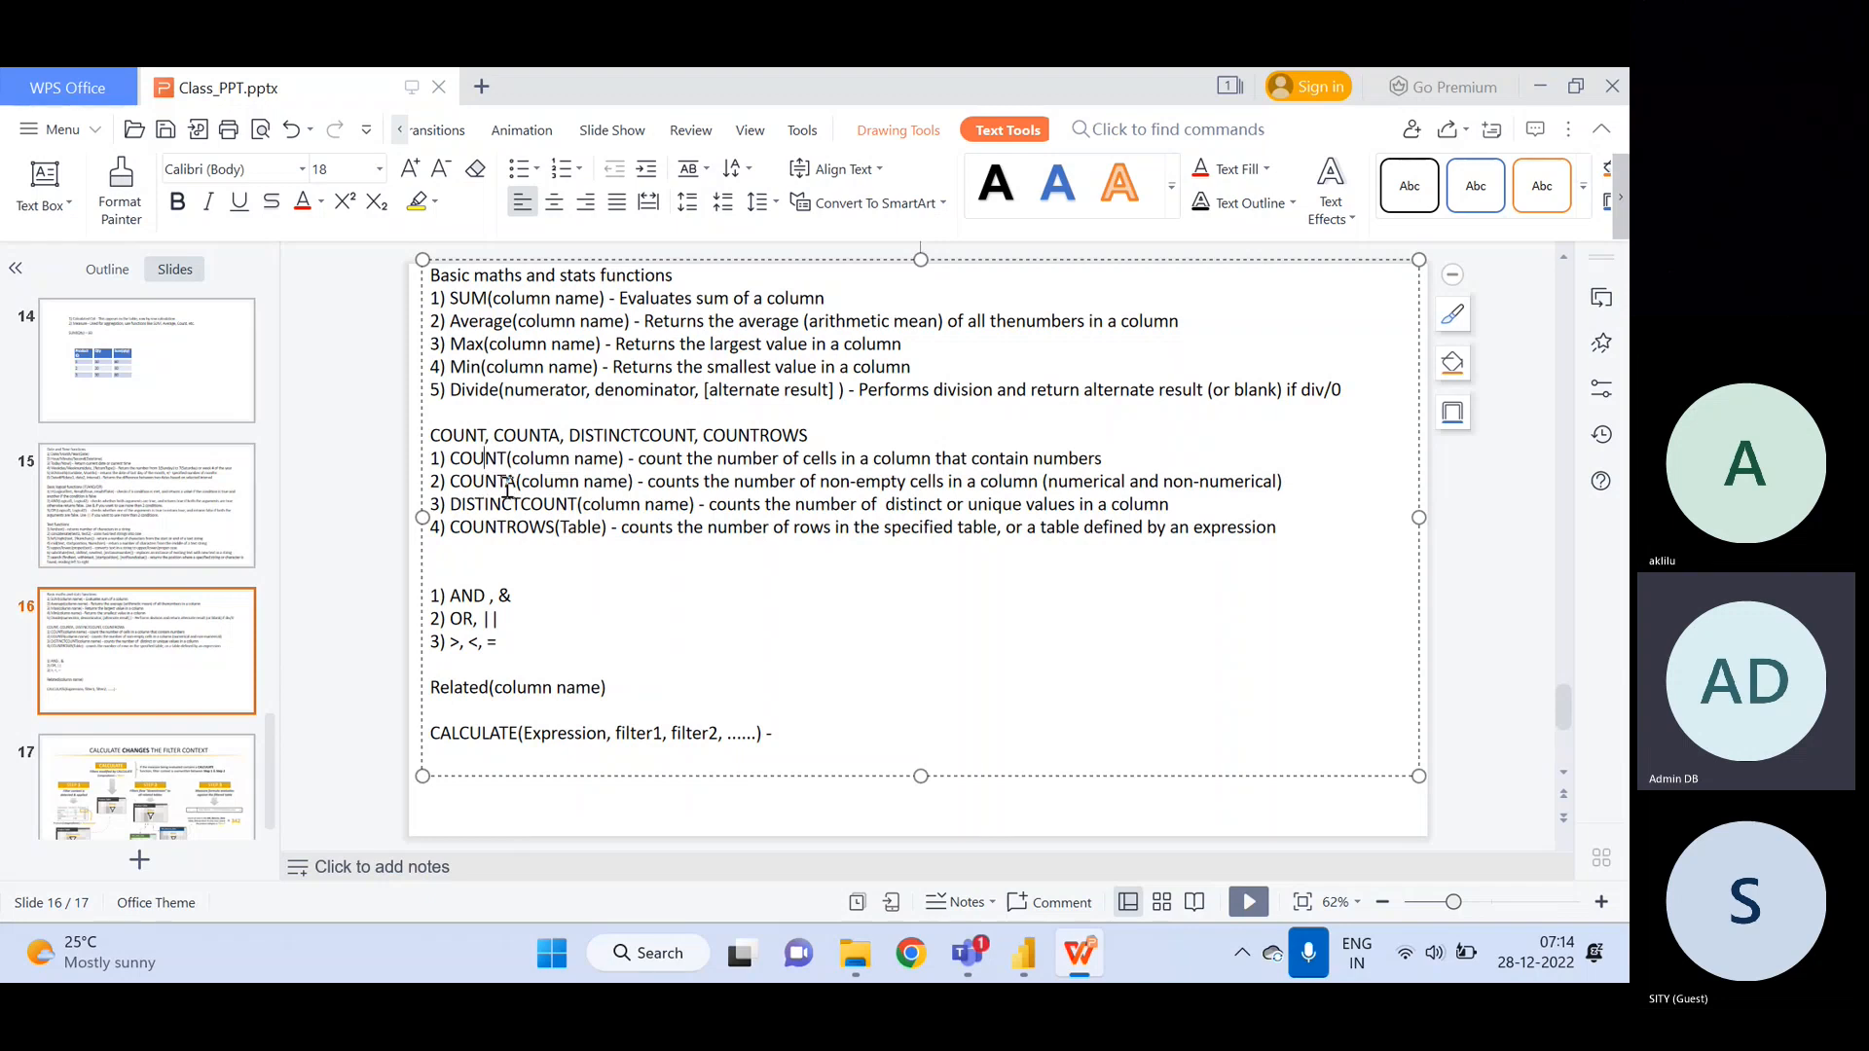
click(535, 557)
click(1020, 960)
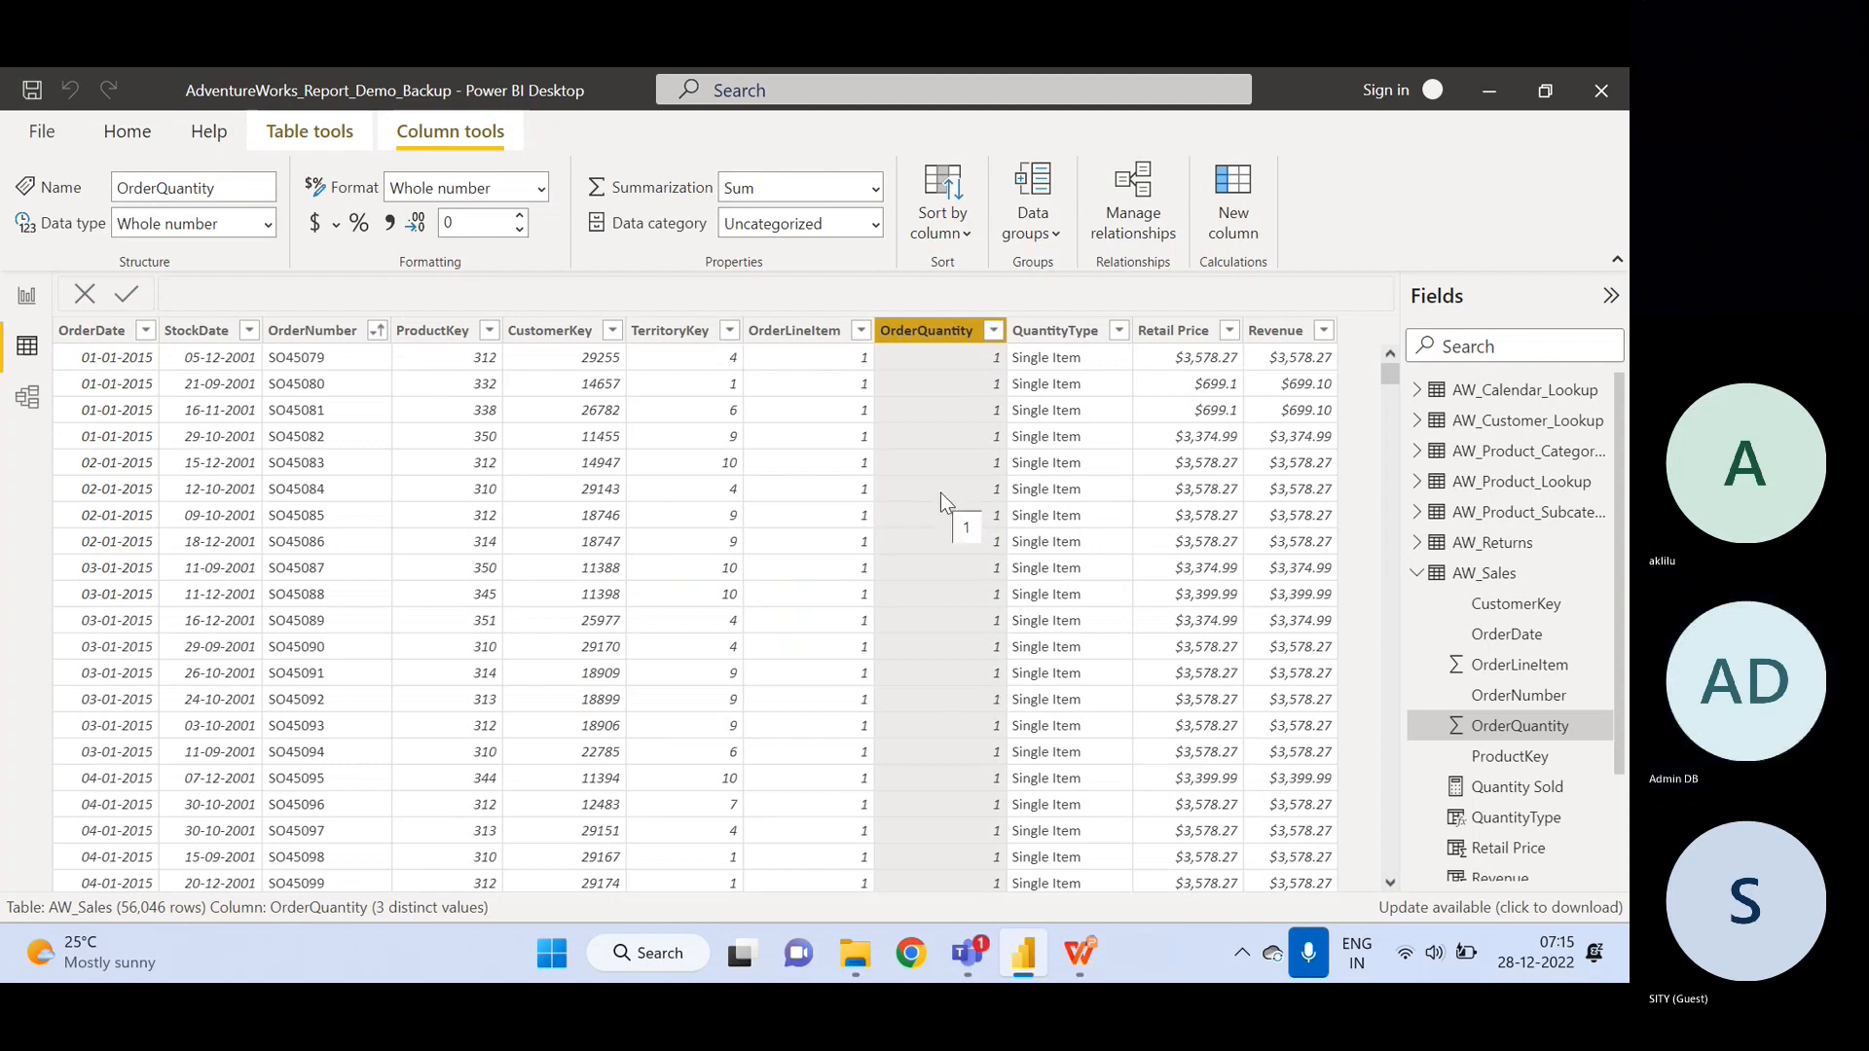
click(993, 332)
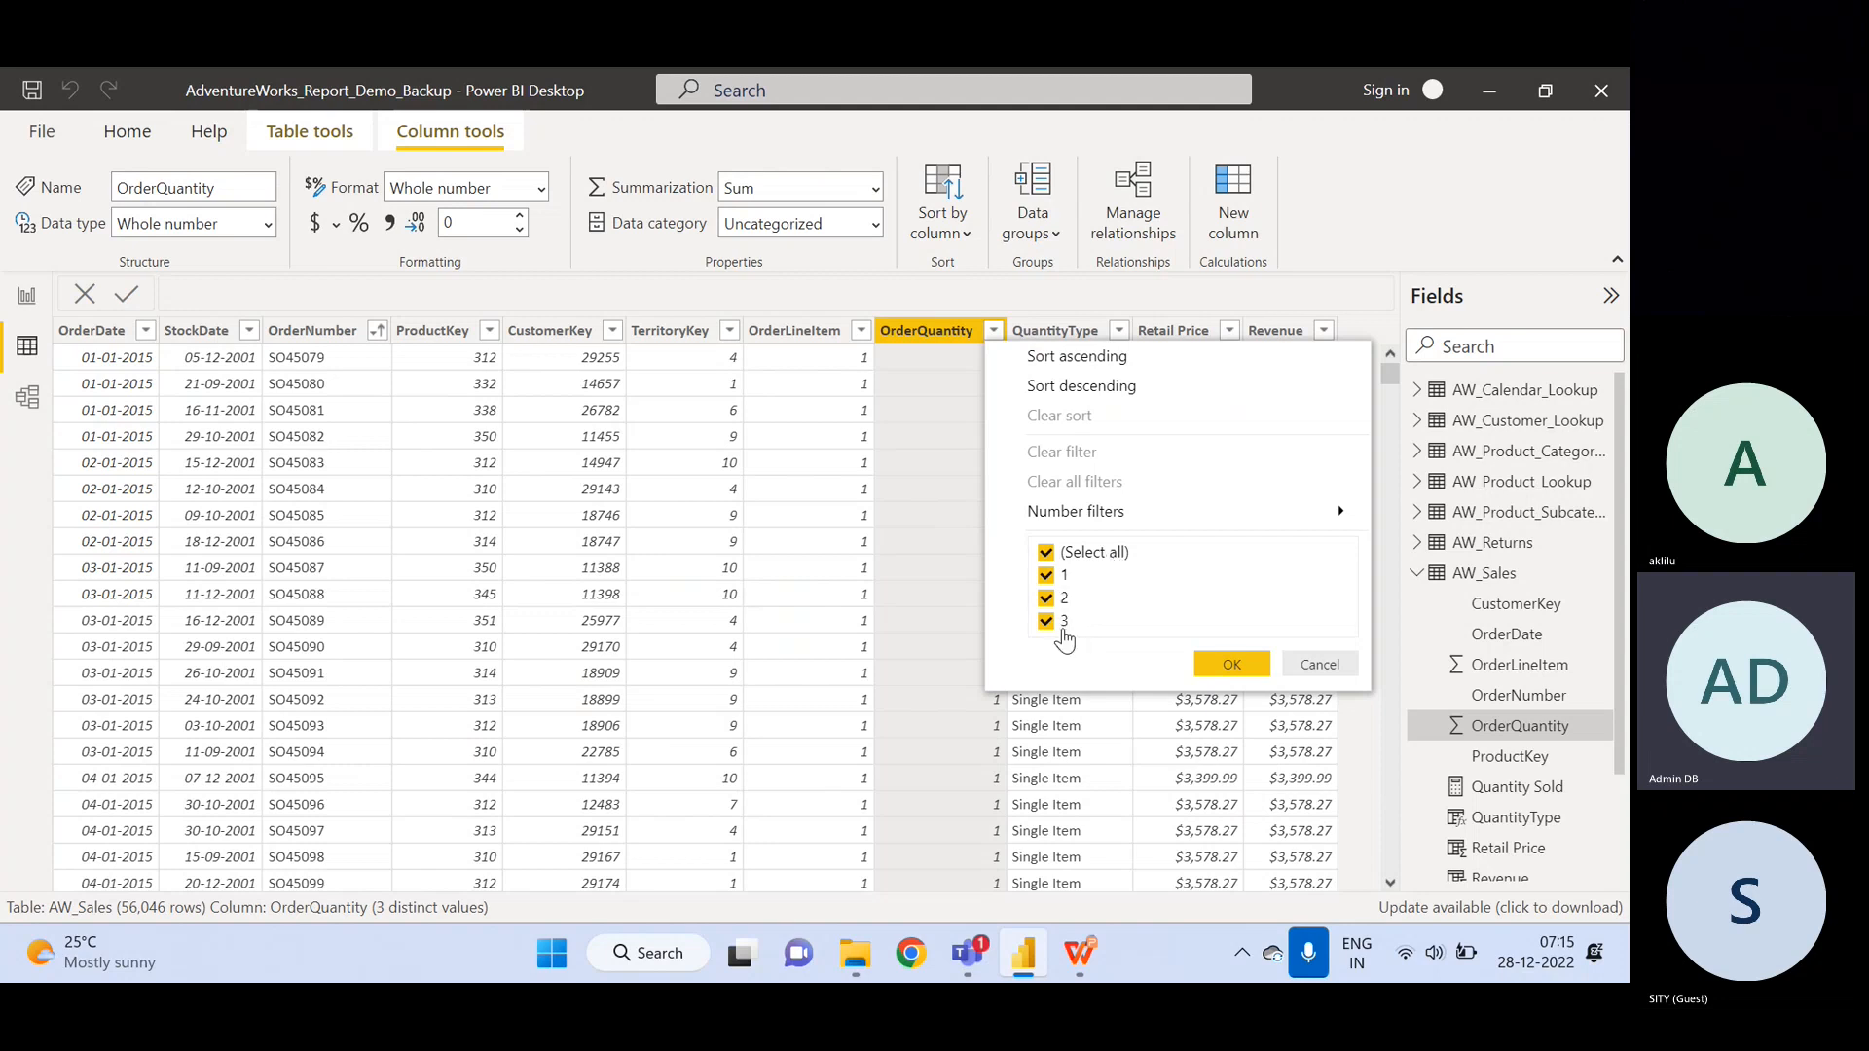
click(1319, 664)
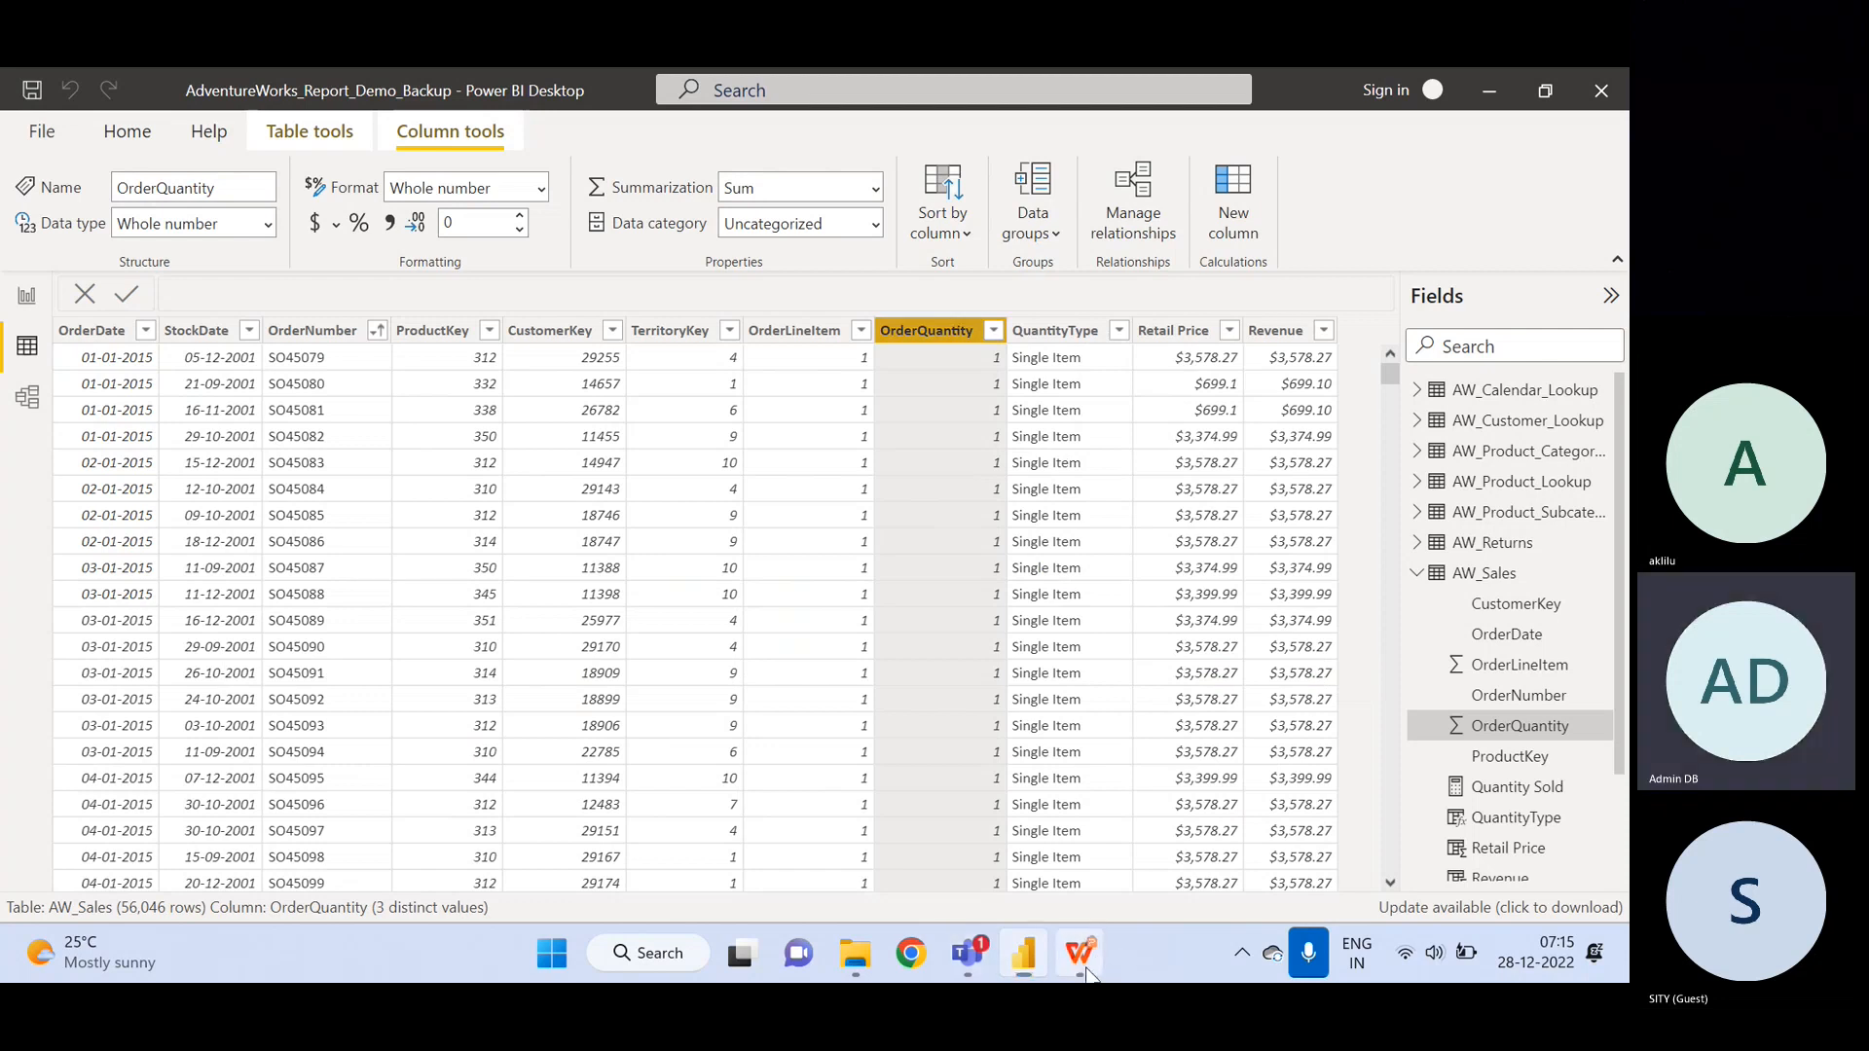
- Compare the WPS Office slide with the sales data in Power BI Desktop and highlight COUNTA(column name) on slide 16
click(1085, 968)
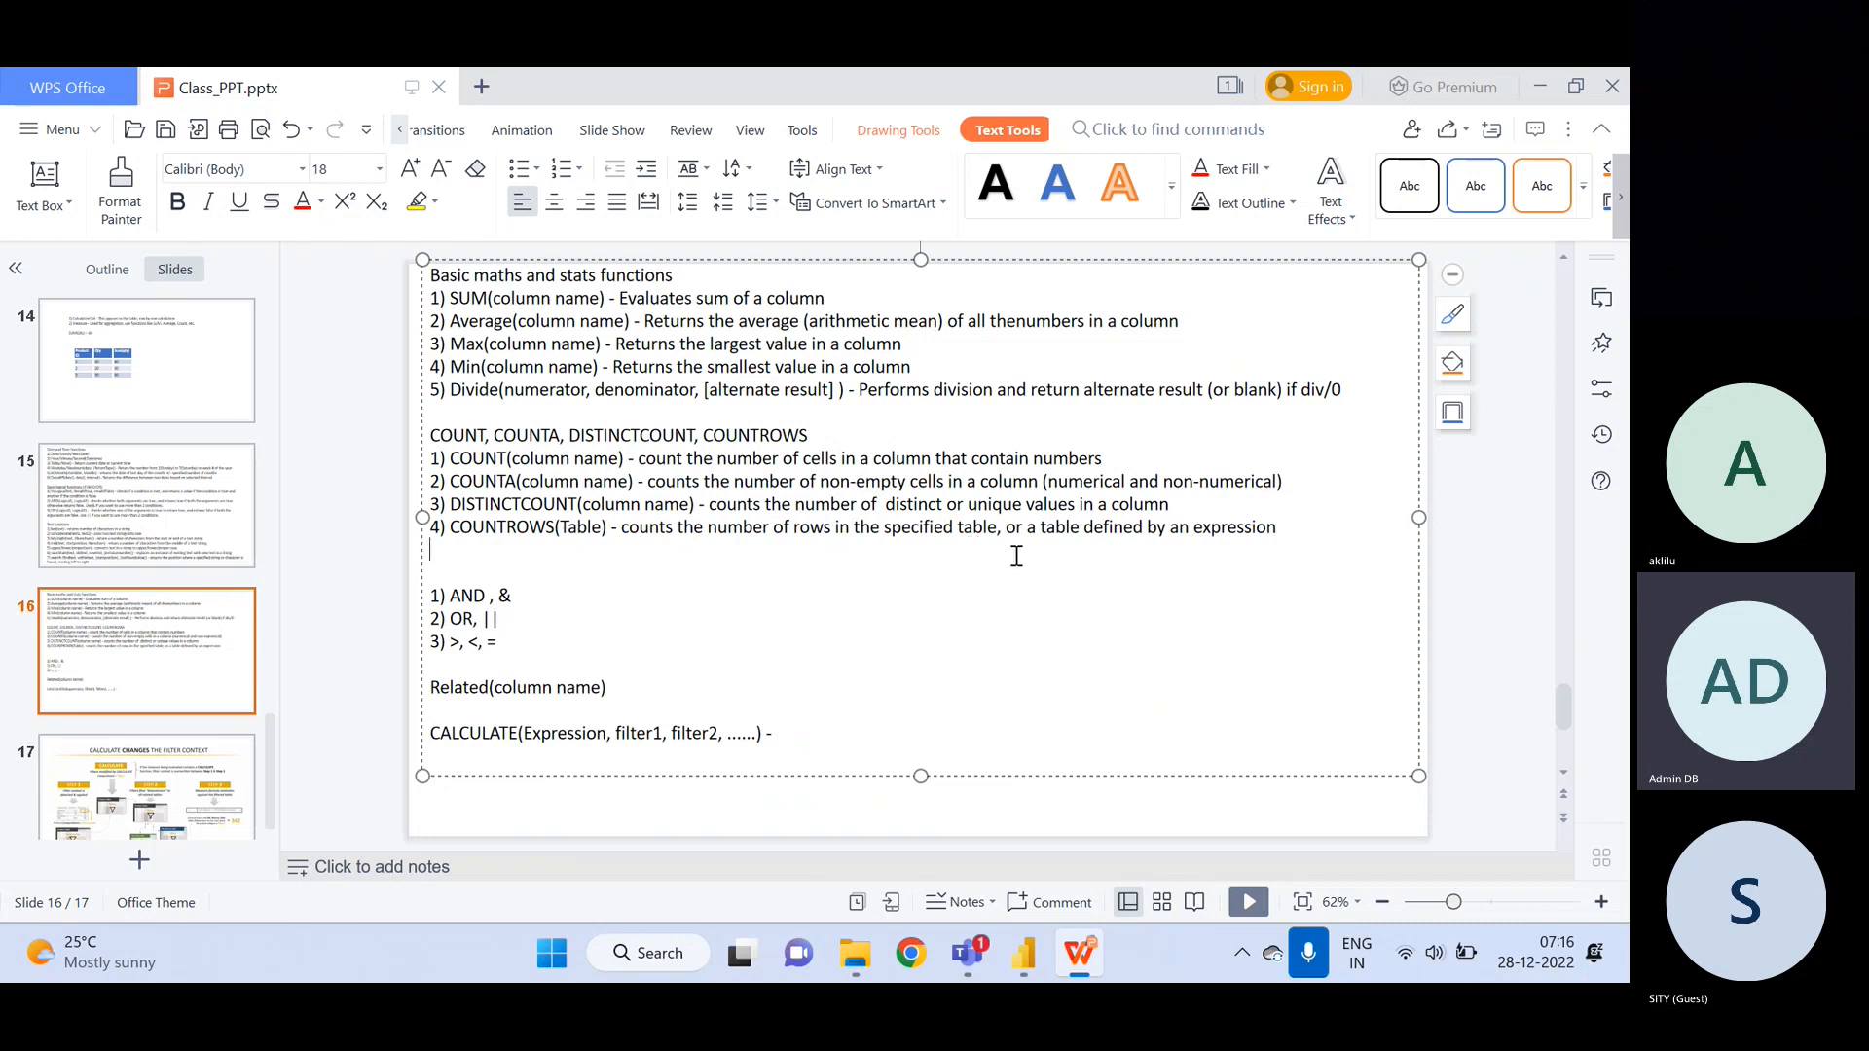
click(1023, 953)
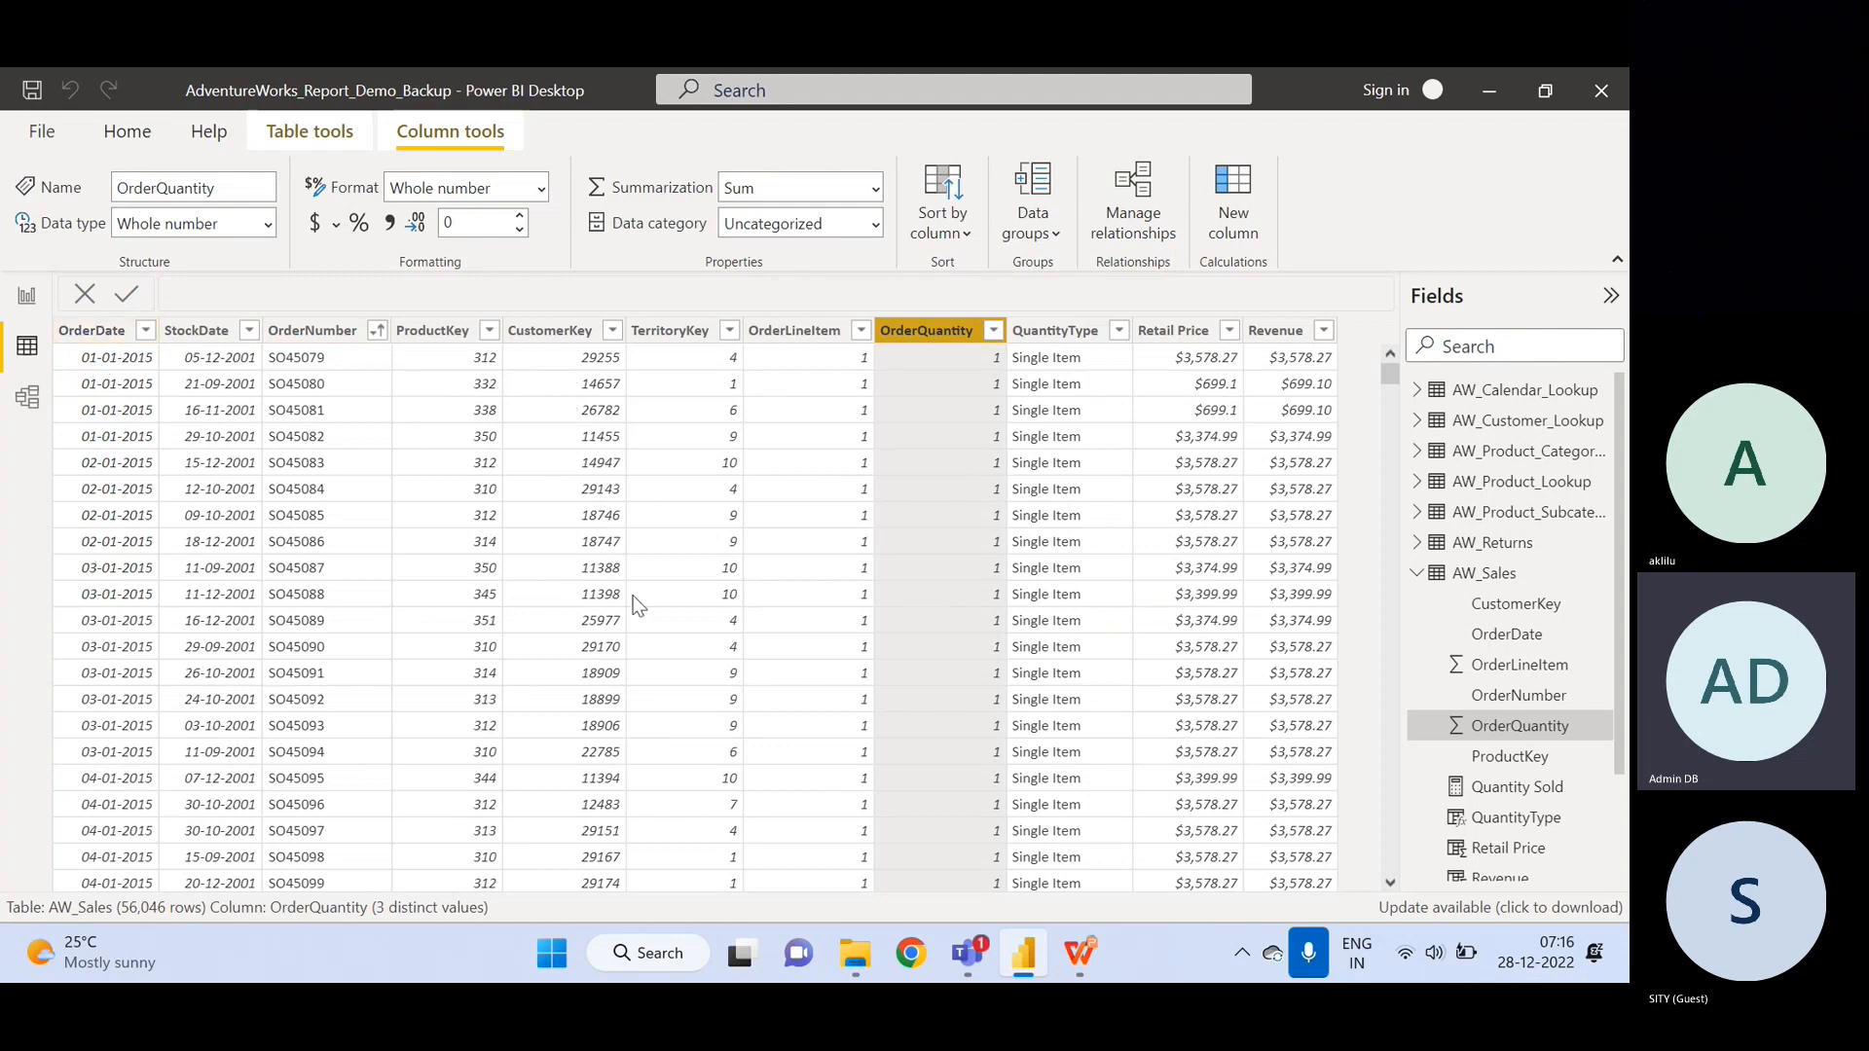
click(1079, 953)
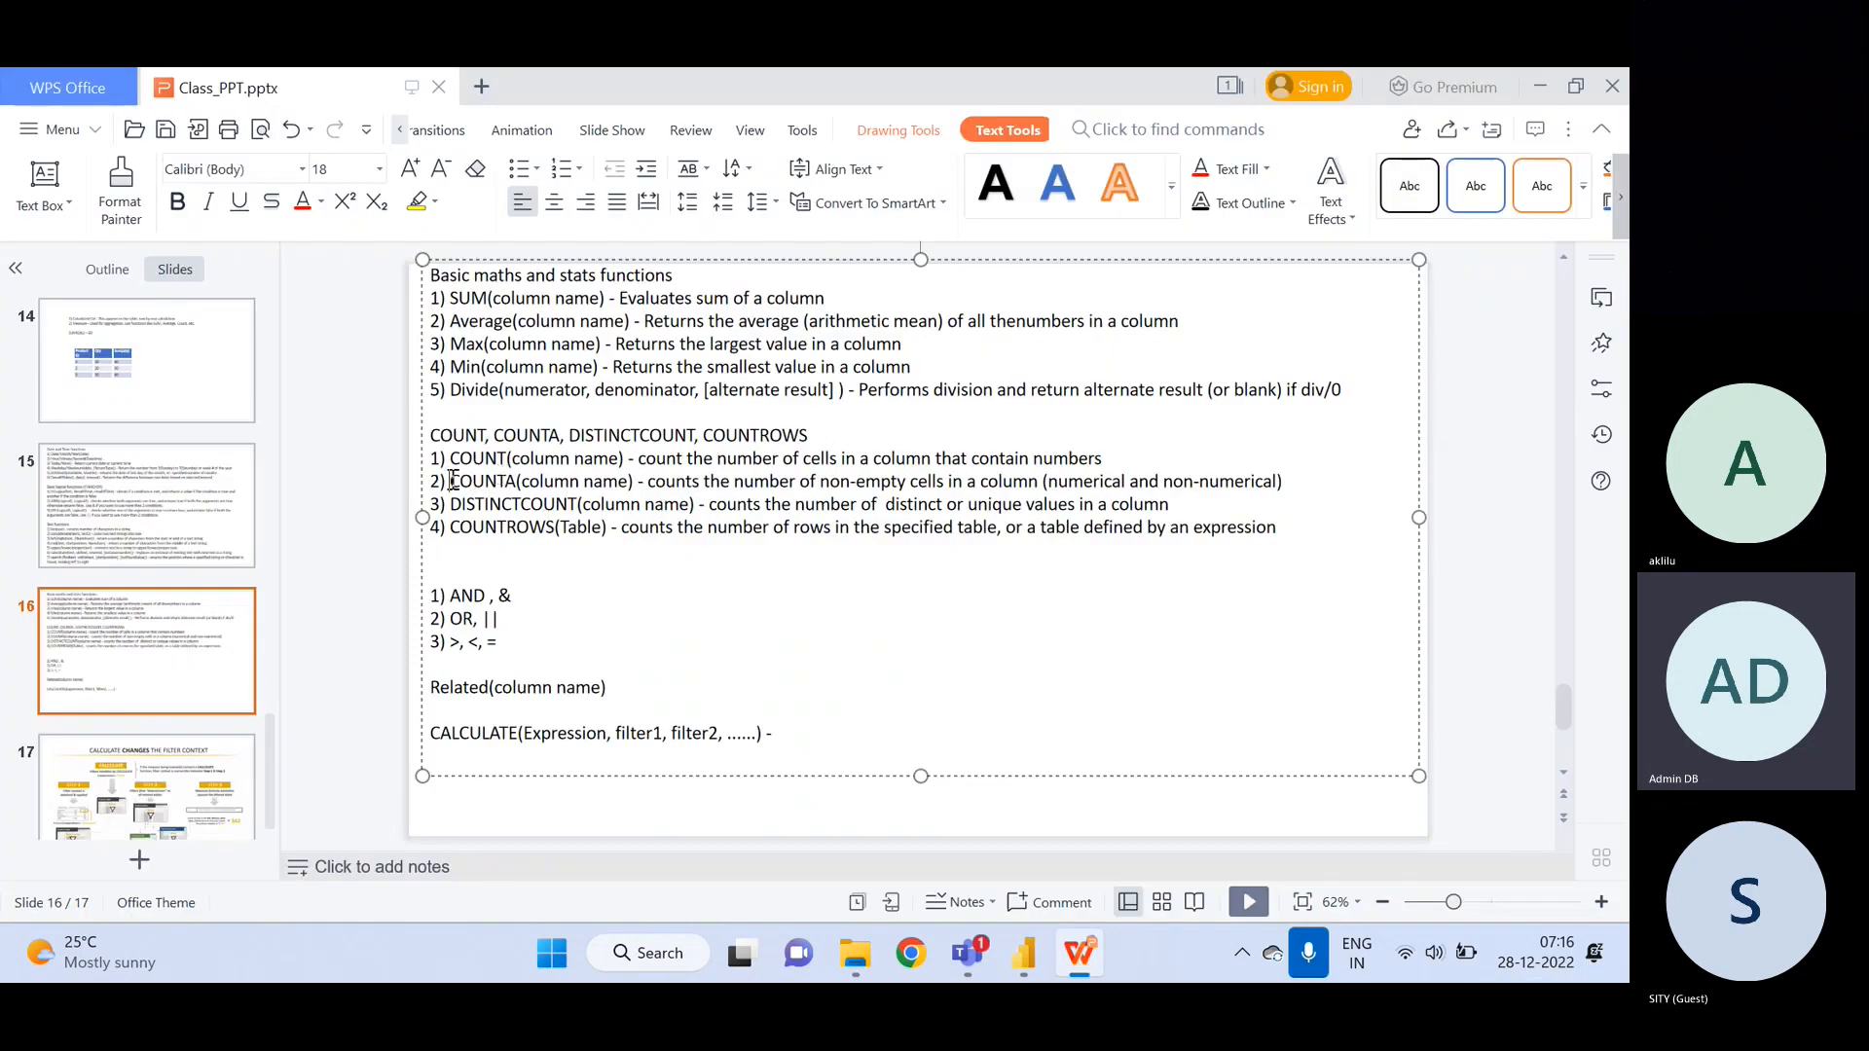
drag(450, 481, 641, 484)
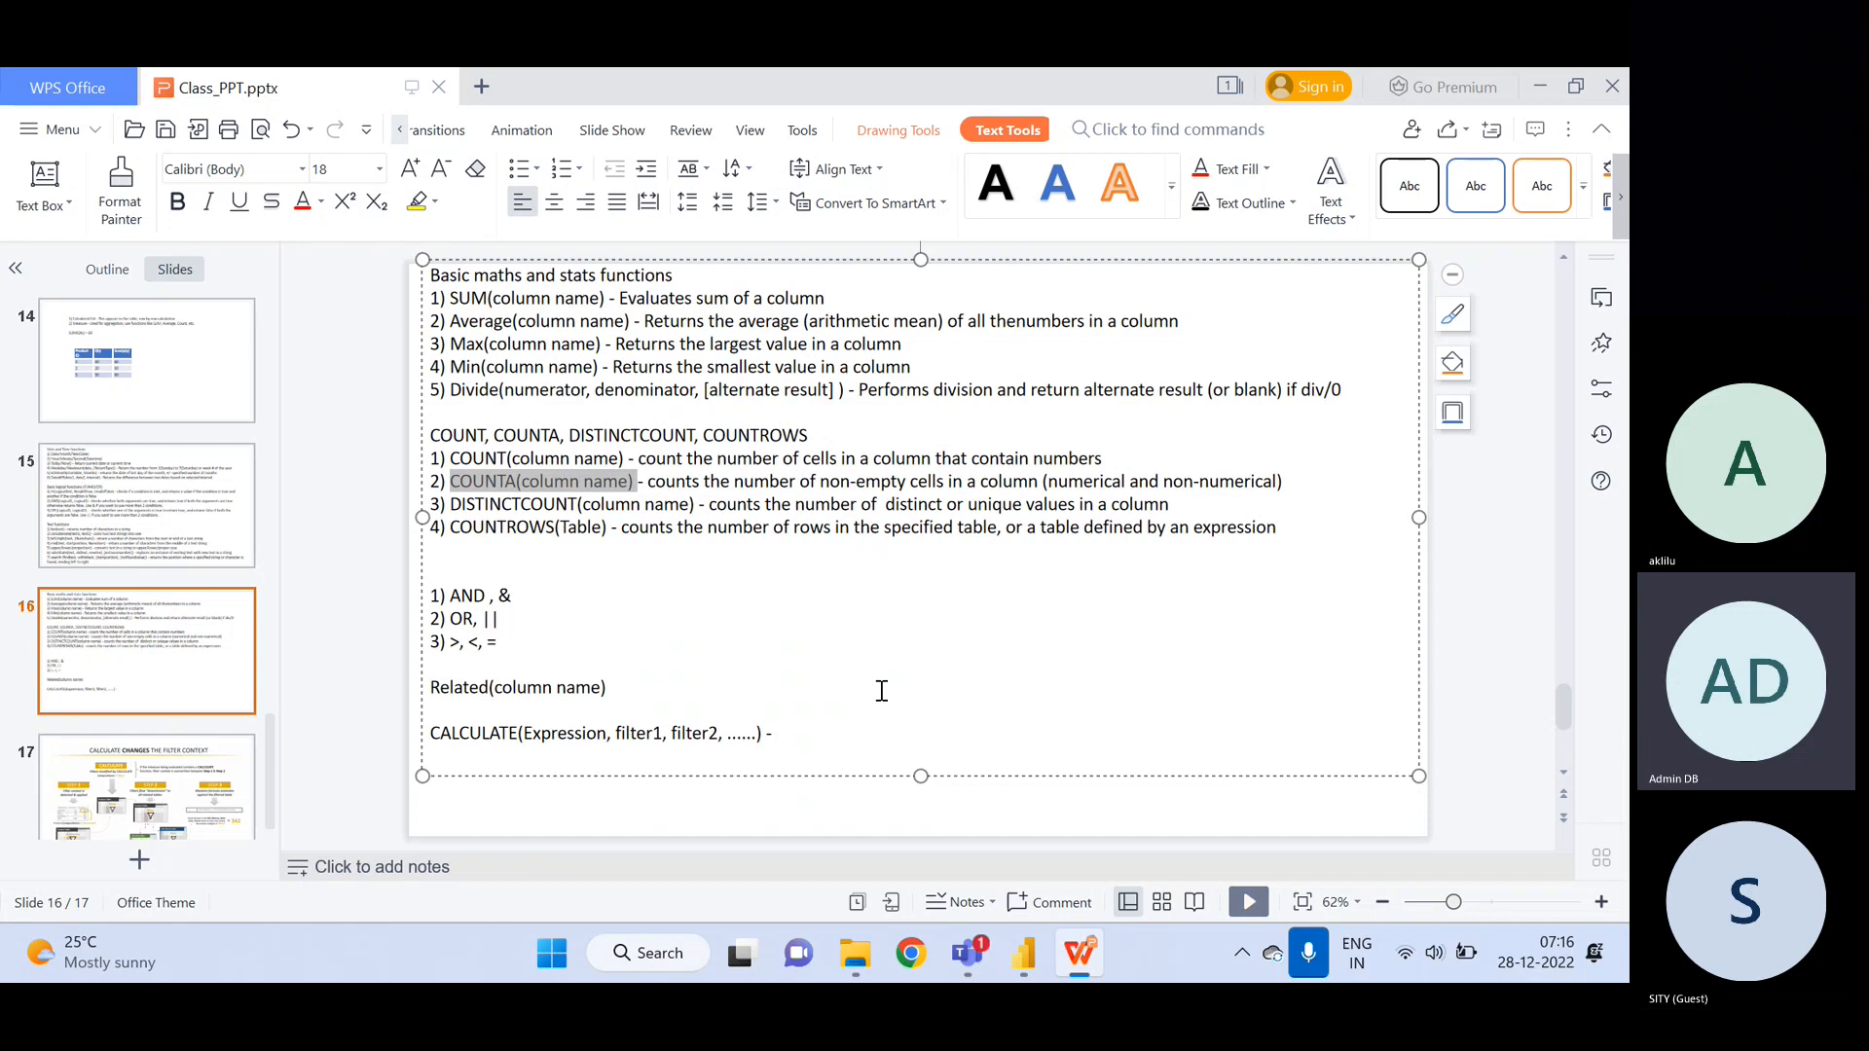
- Check the AW_Sales rows in Power BI Desktop and highlight COUNTROWS(Table) on slide 16 in WPS Office
click(1024, 958)
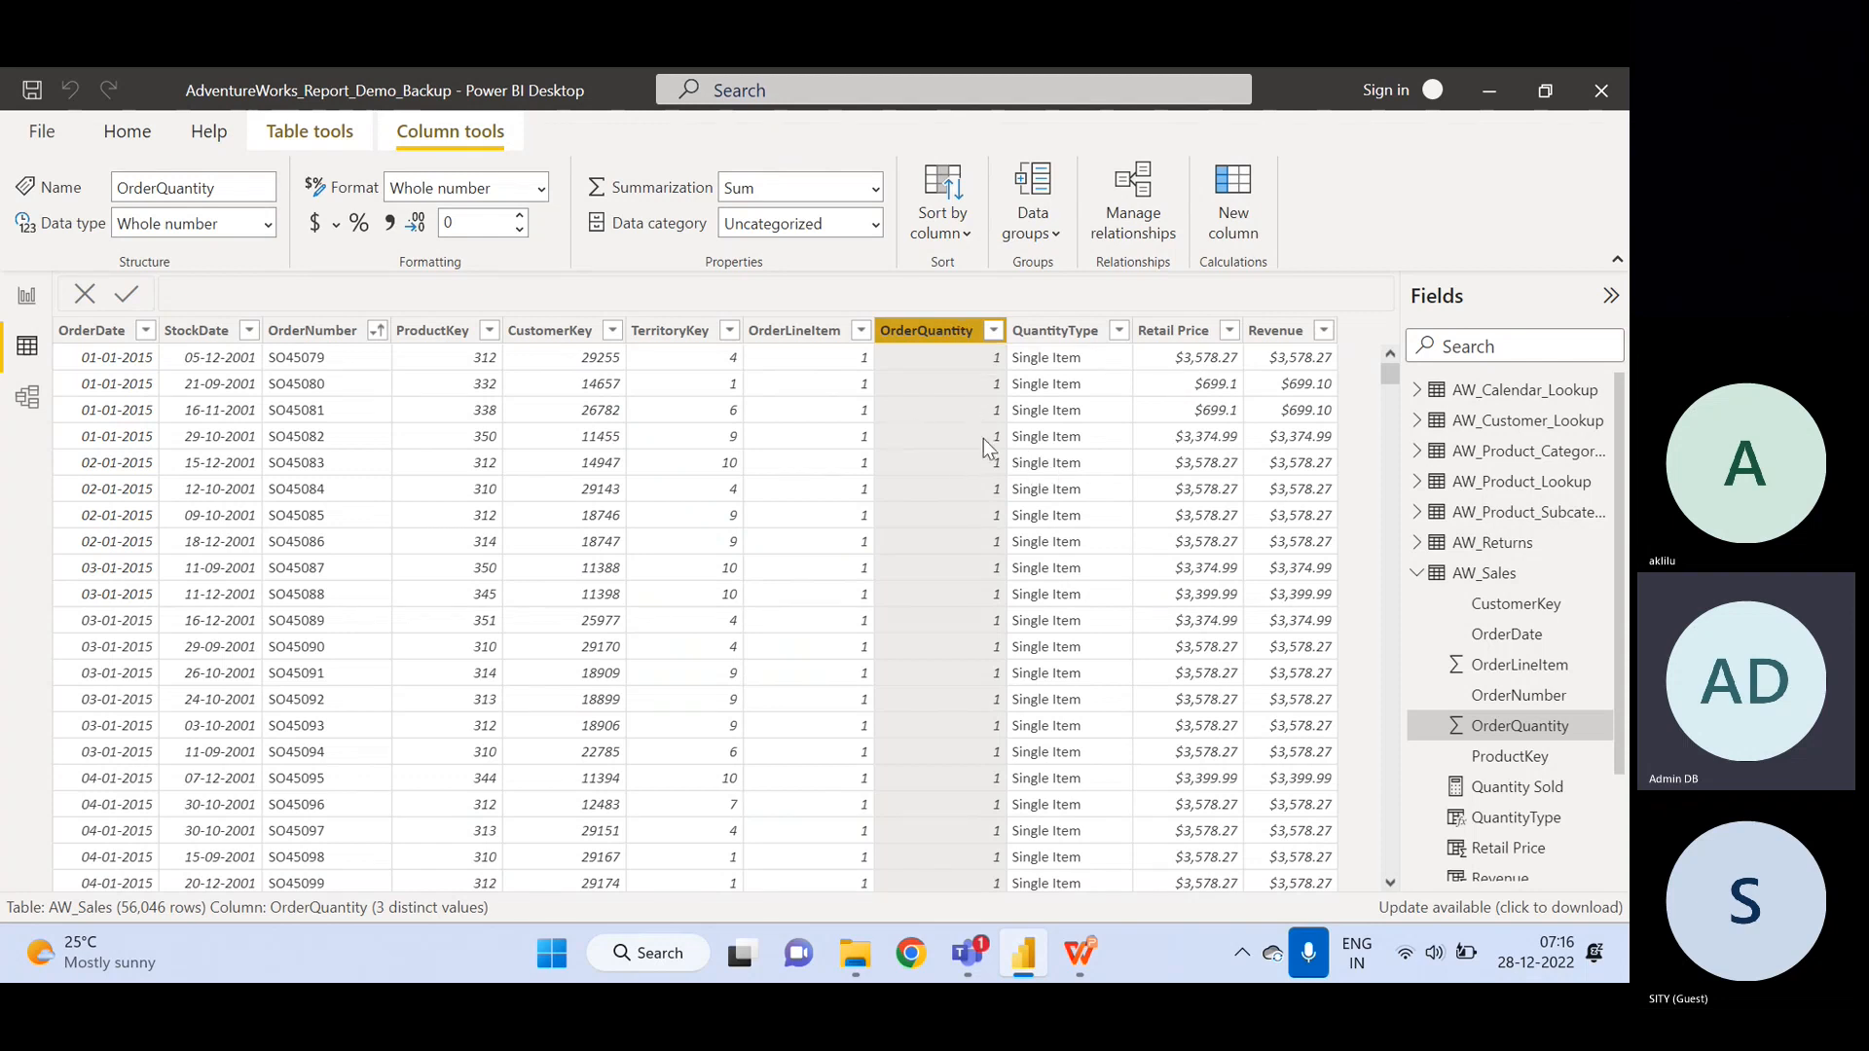
click(1079, 953)
drag(448, 527, 628, 527)
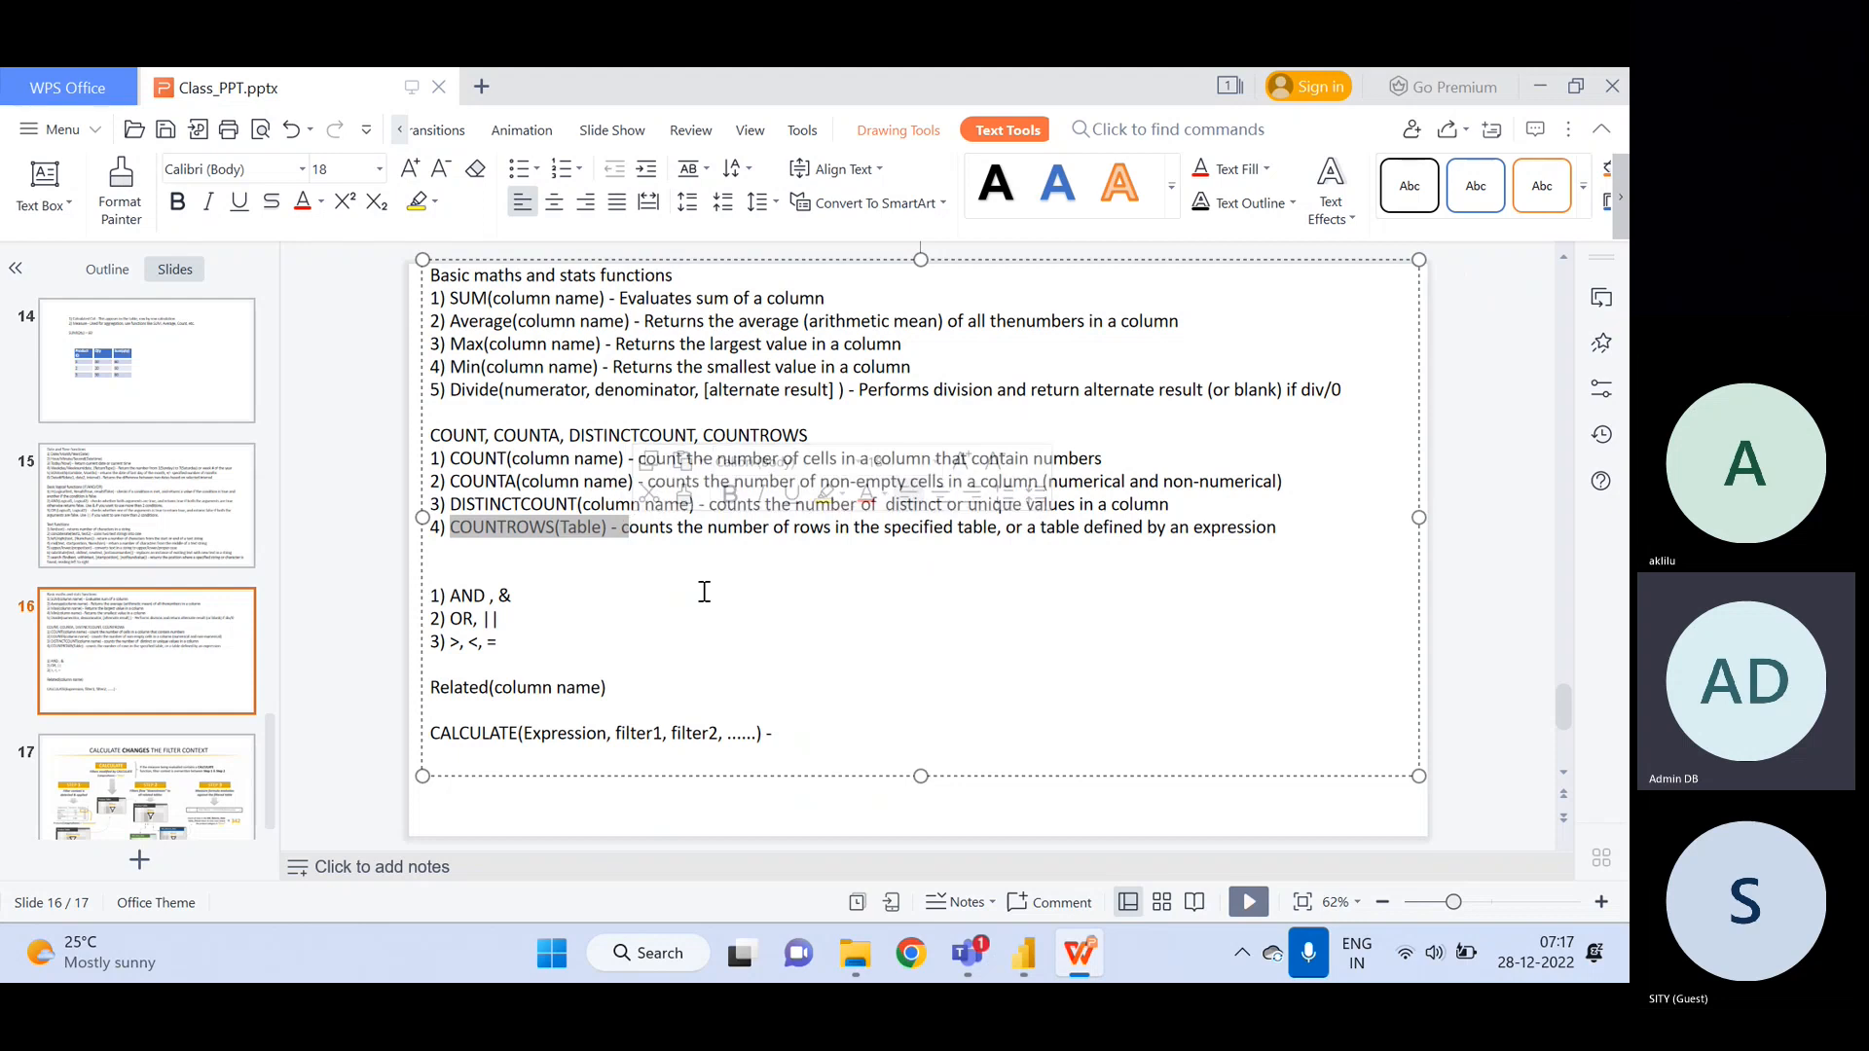
click(730, 619)
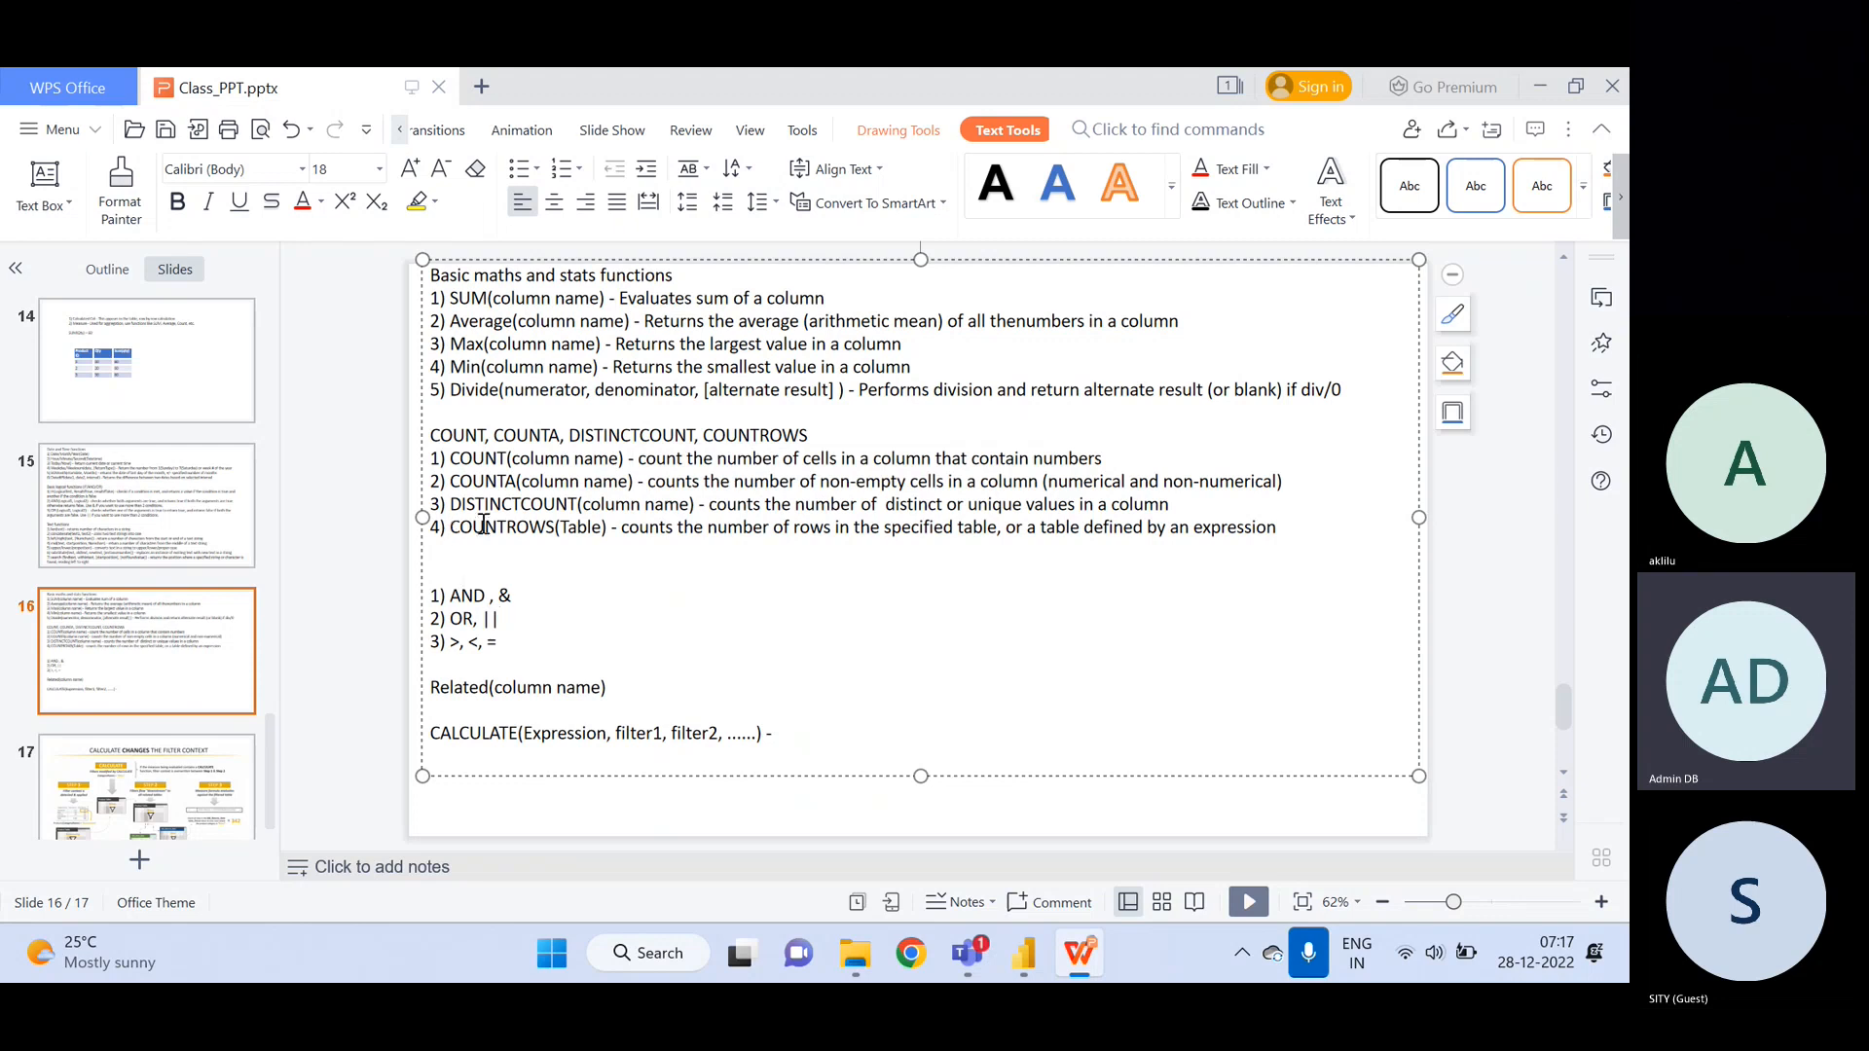
- Switch to Power BI Desktop, show the report page and expand the AW_Returns table to view its fields
click(1071, 948)
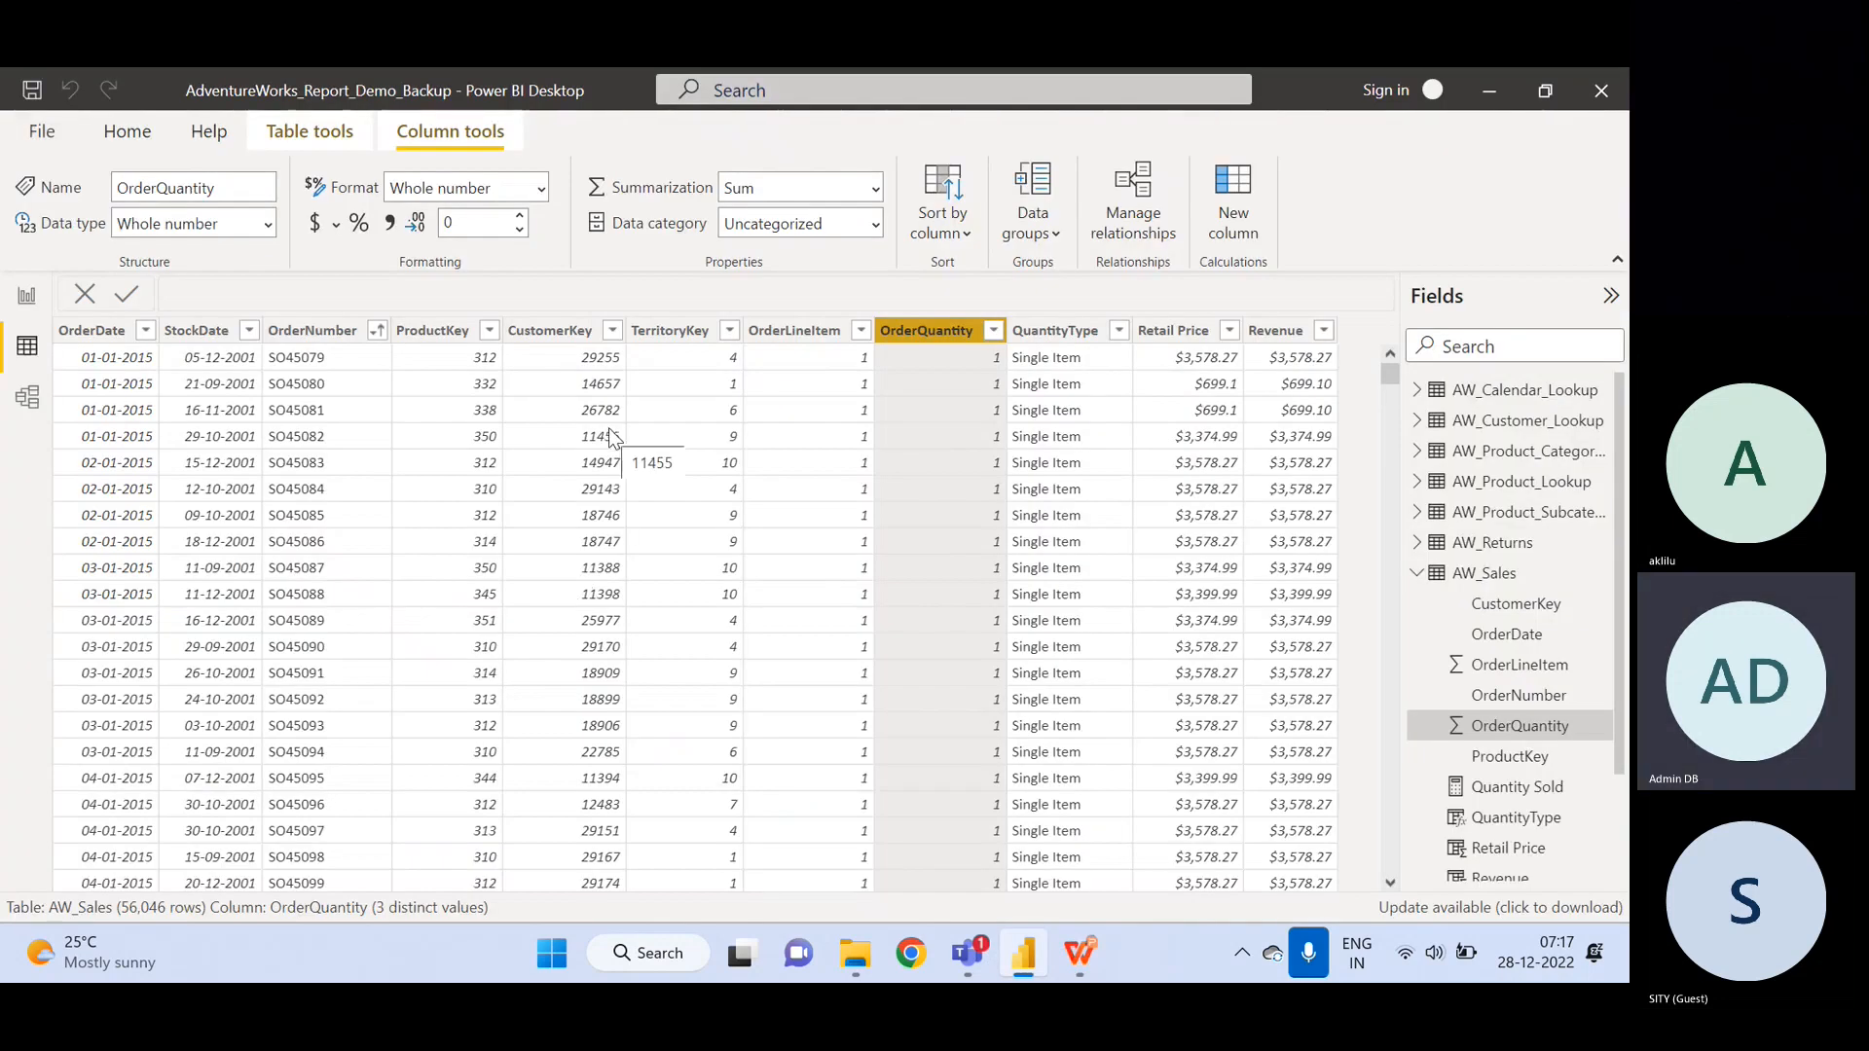
click(26, 297)
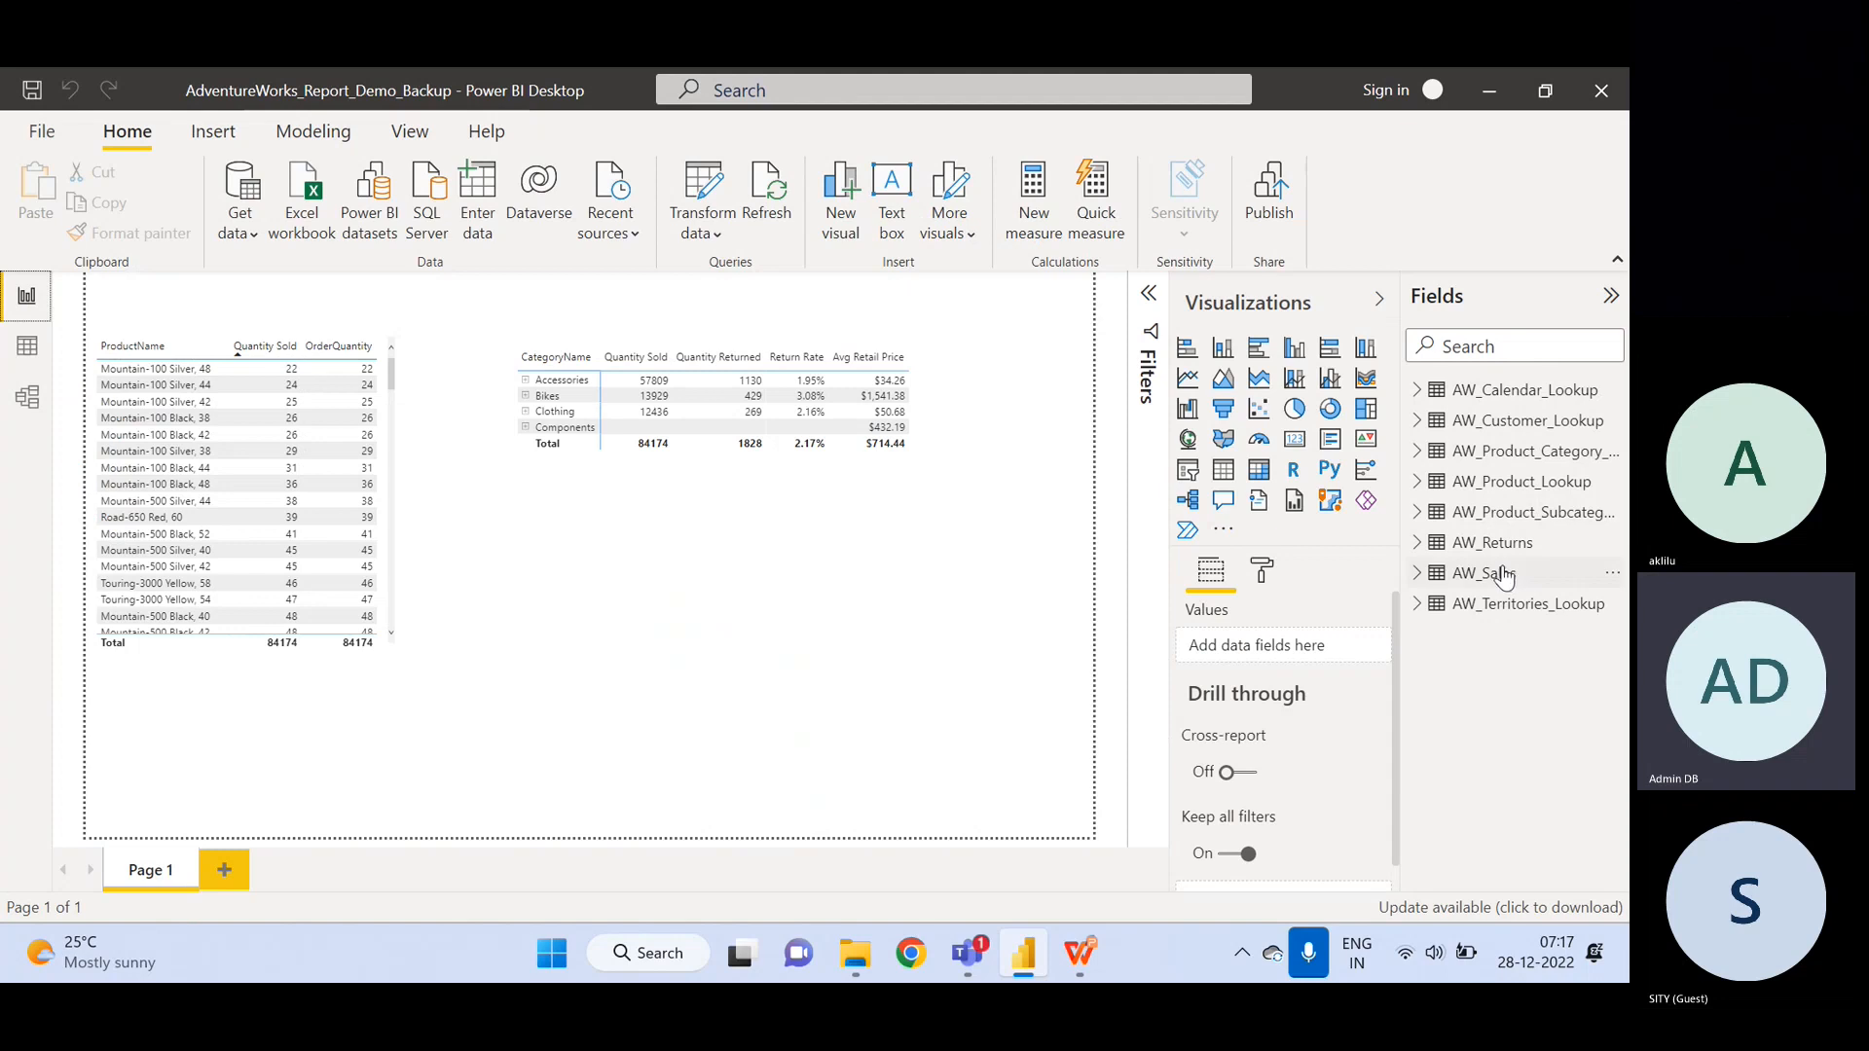
click(1427, 548)
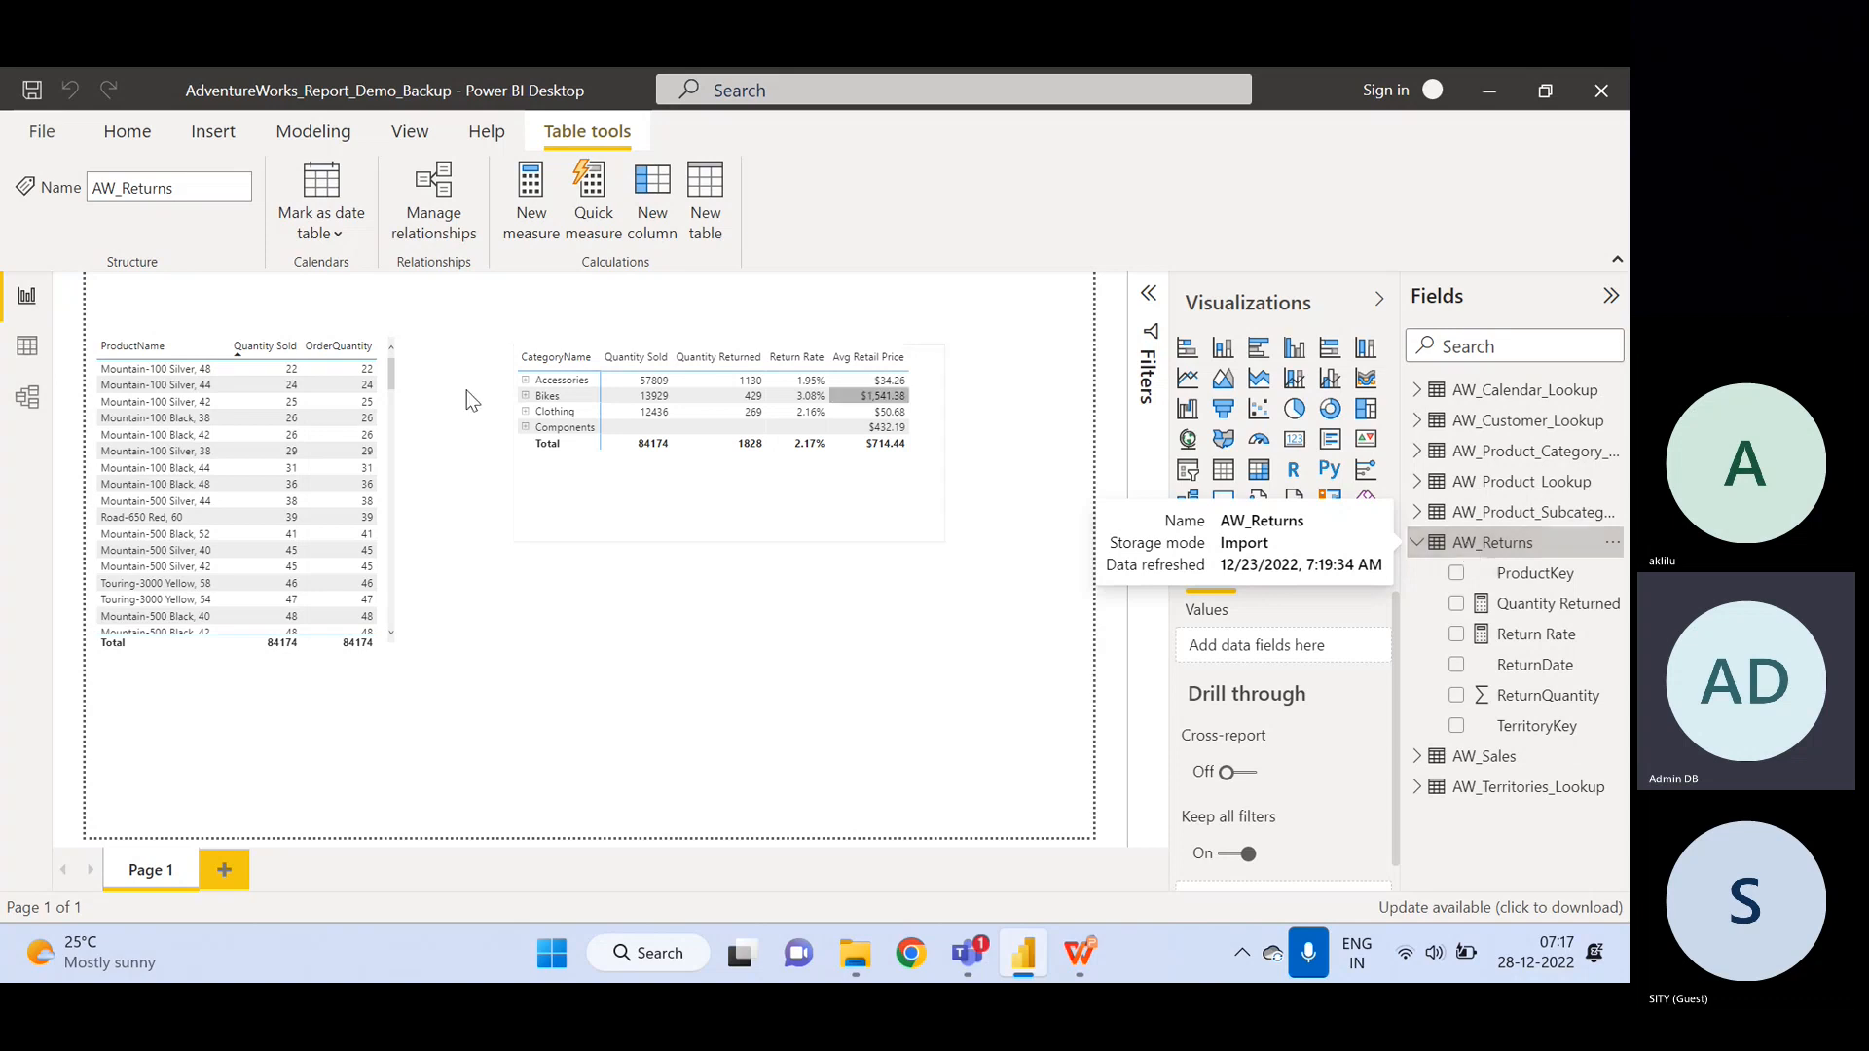
- Show the AW_Sales table data and filter the OrderQuantity column to only the value 2
click(27, 346)
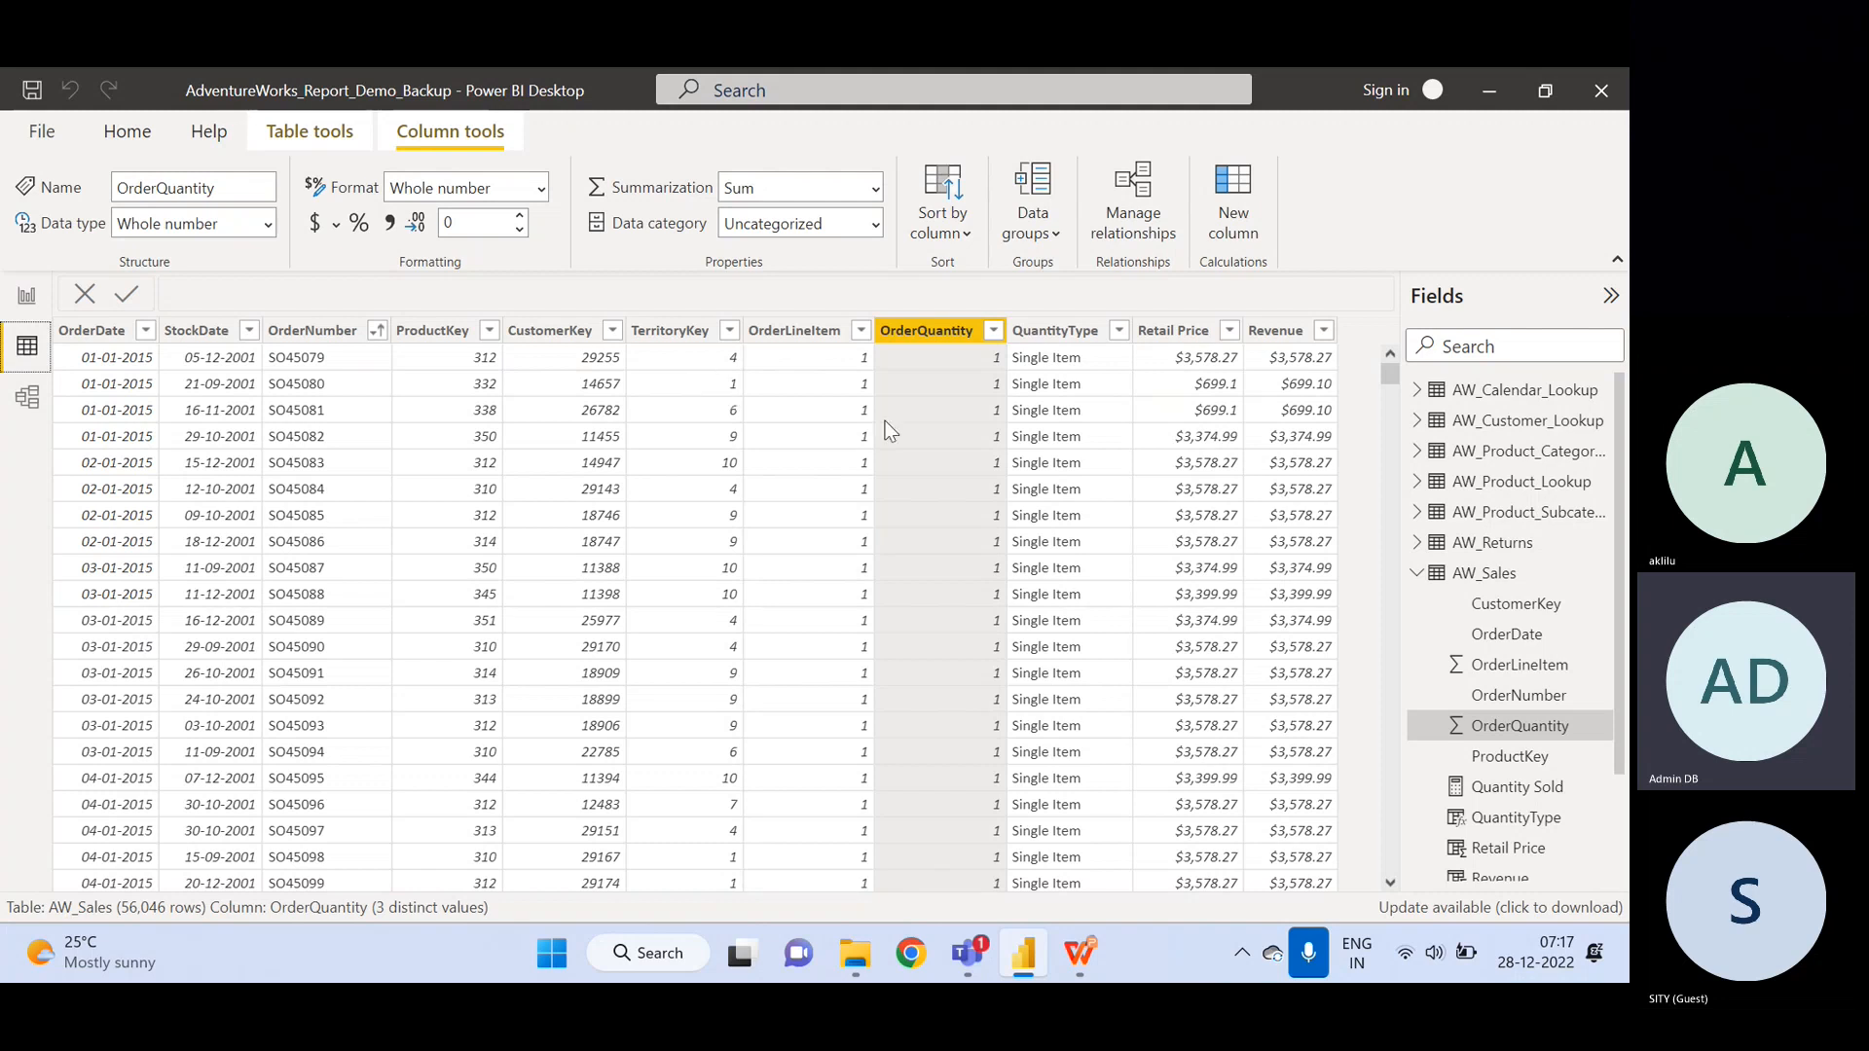
click(993, 331)
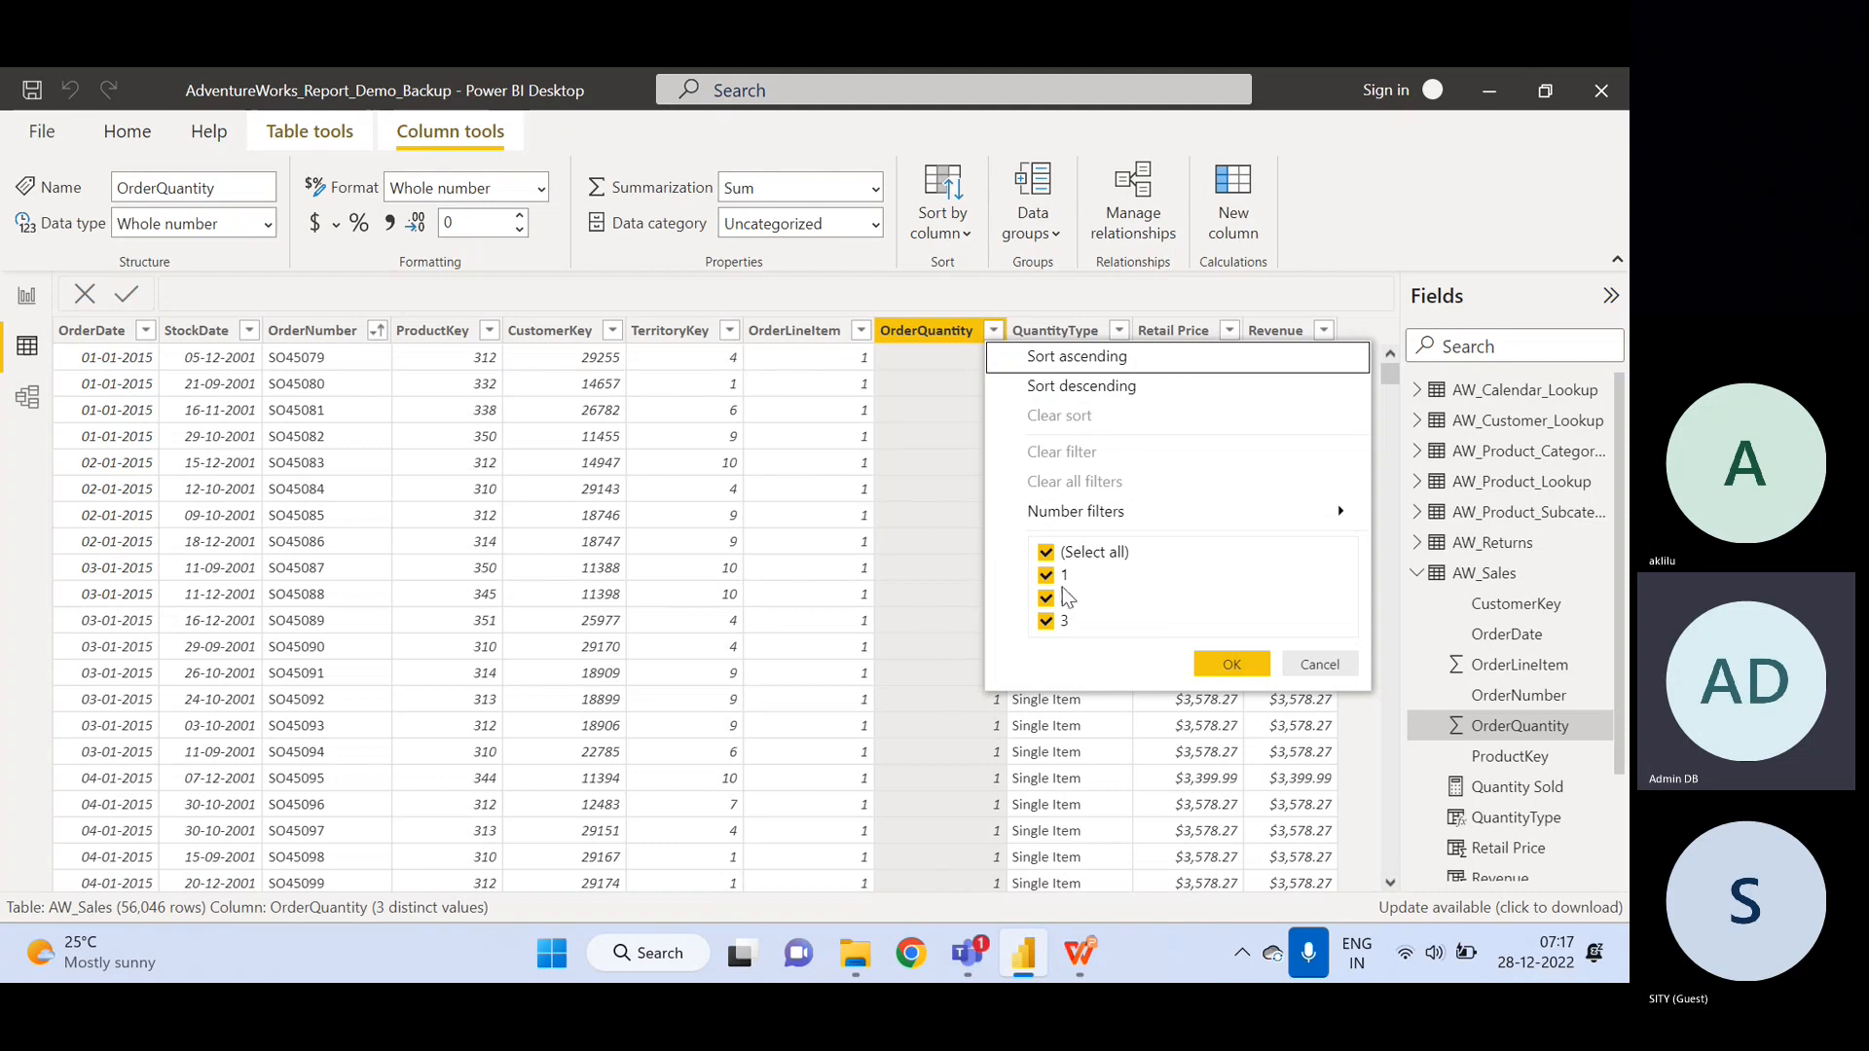
click(1045, 552)
click(1045, 575)
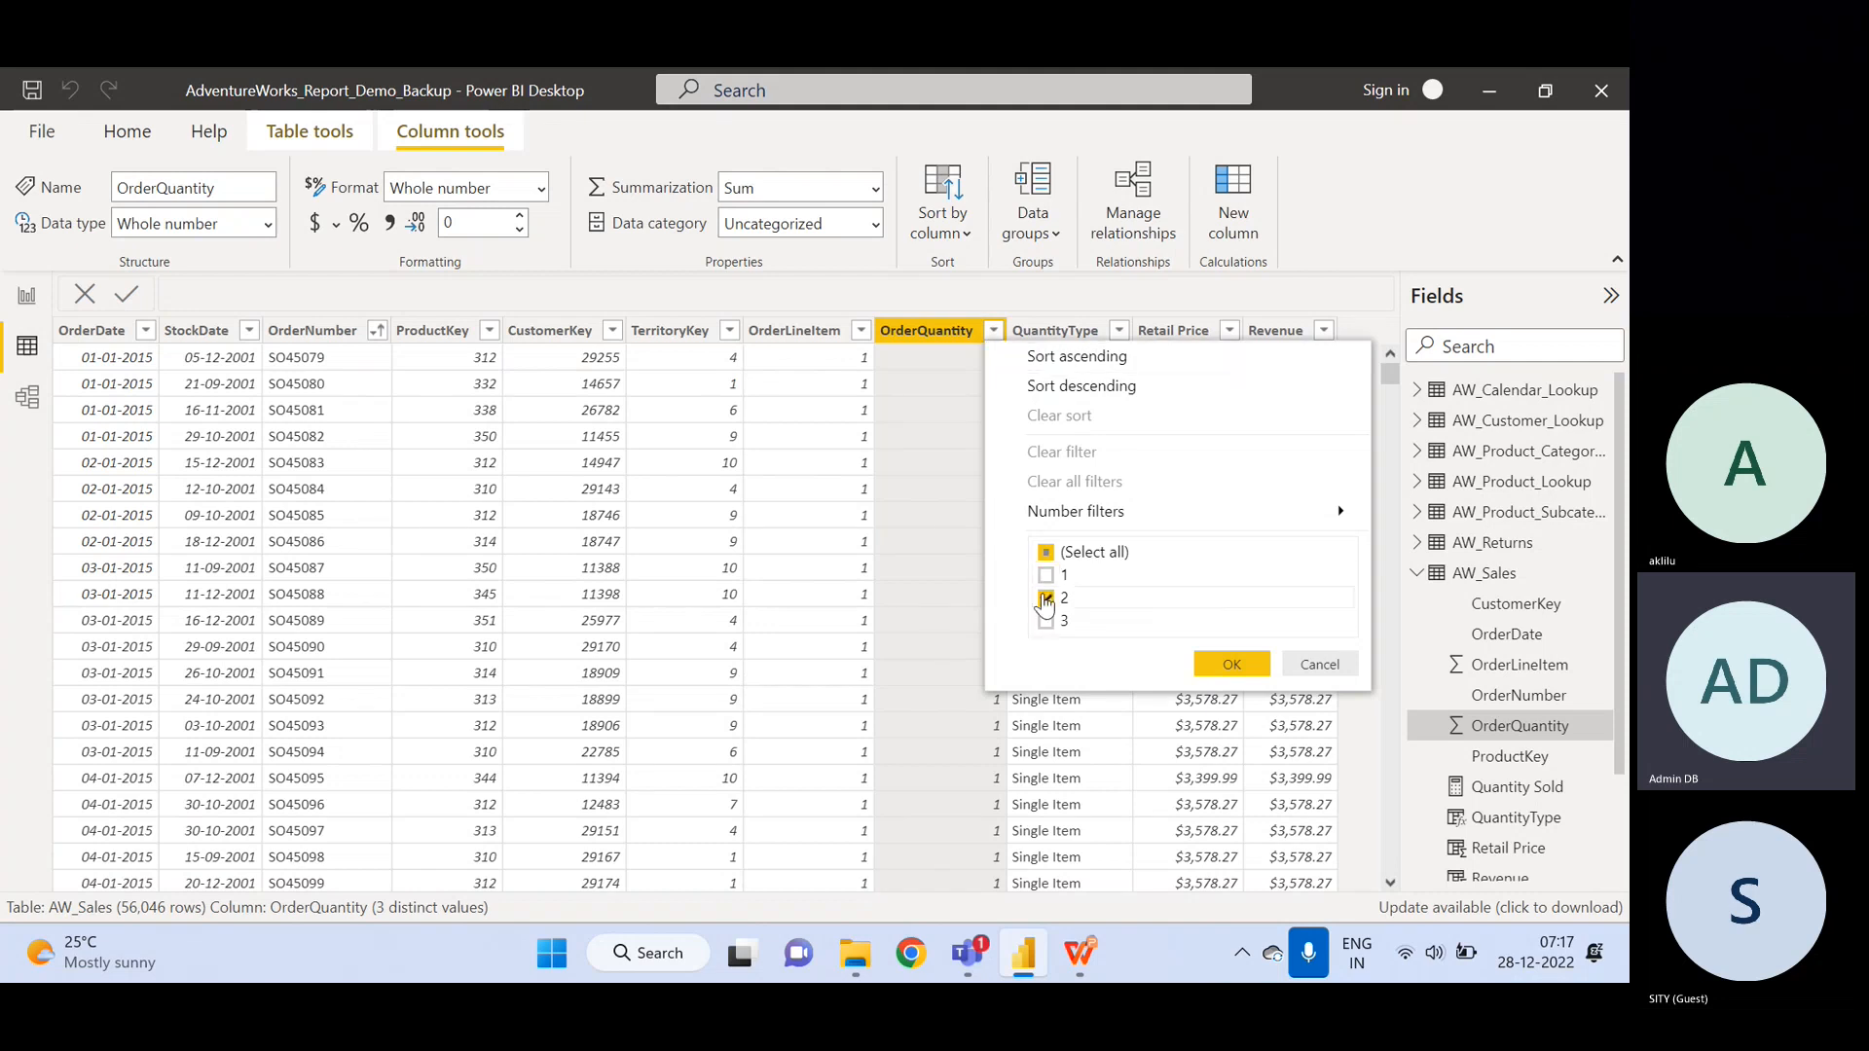
click(1232, 664)
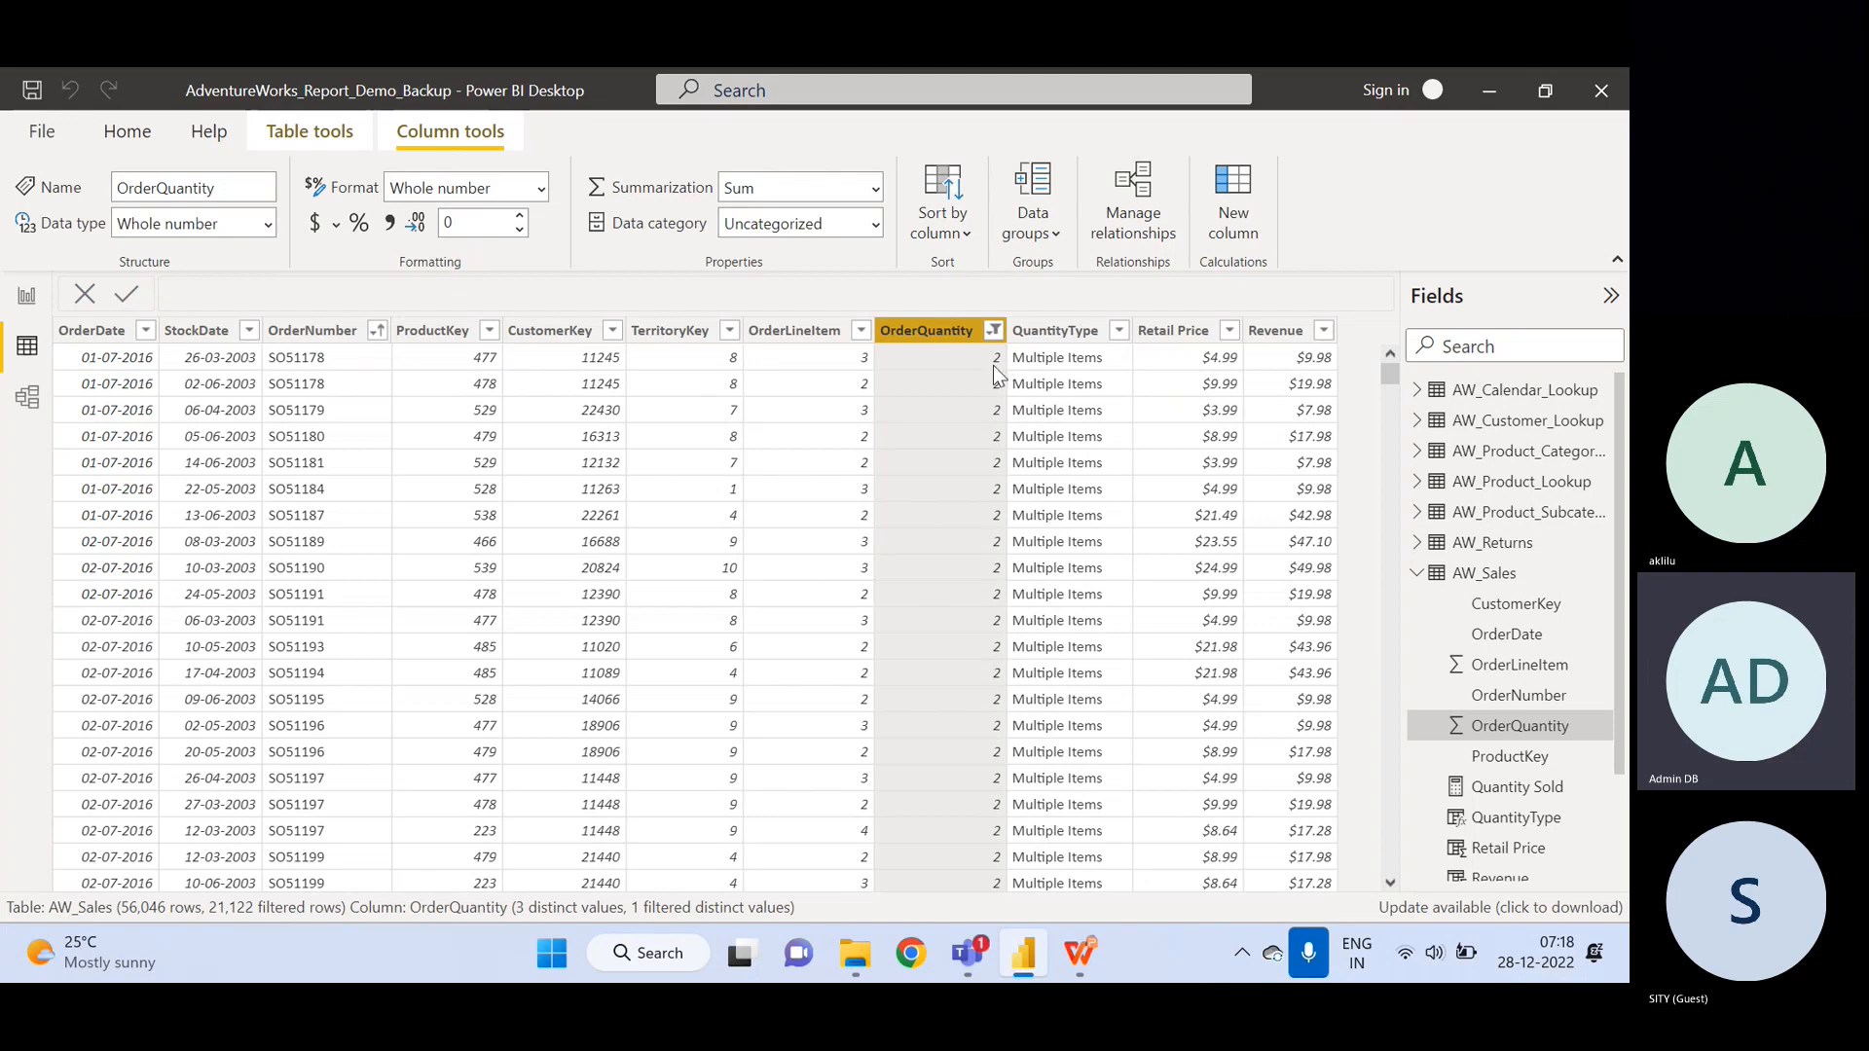
- On the report page, display the formula of the Quantity Returned measure in AW_Returns and compare it with the AW_Sales data
click(27, 295)
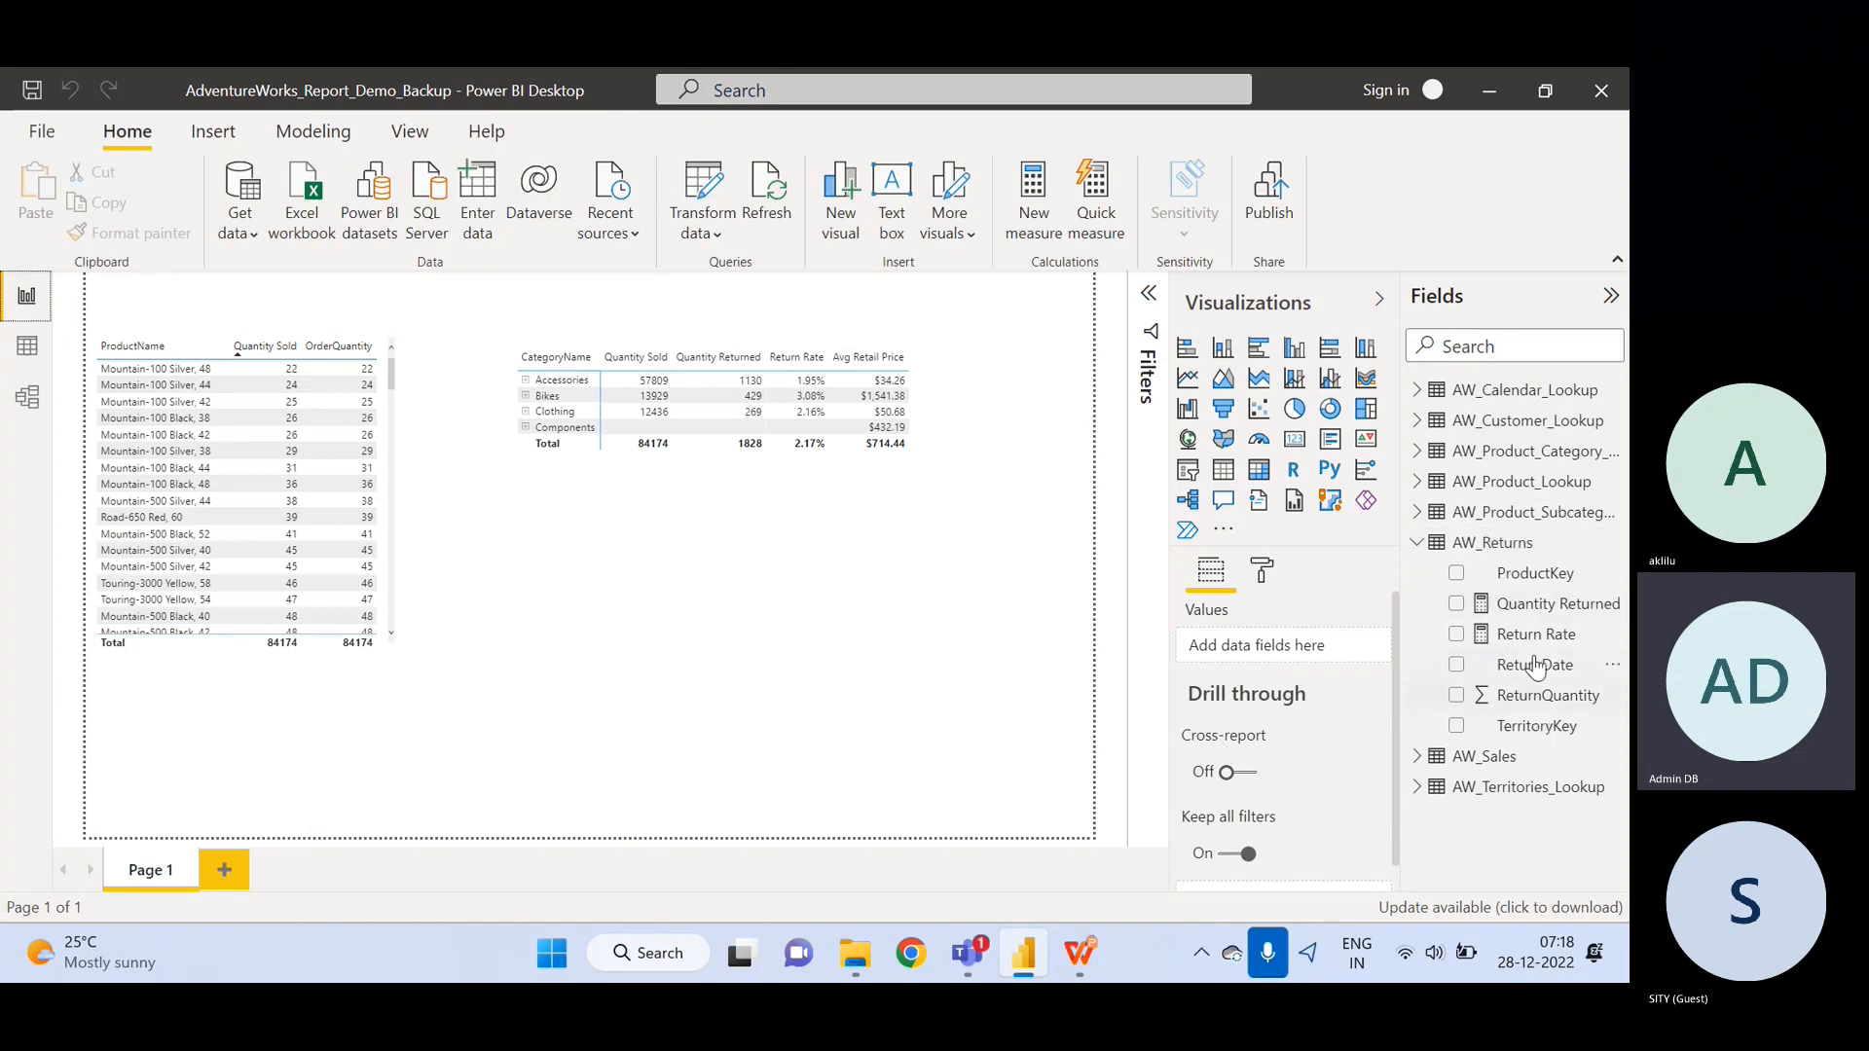
click(1539, 605)
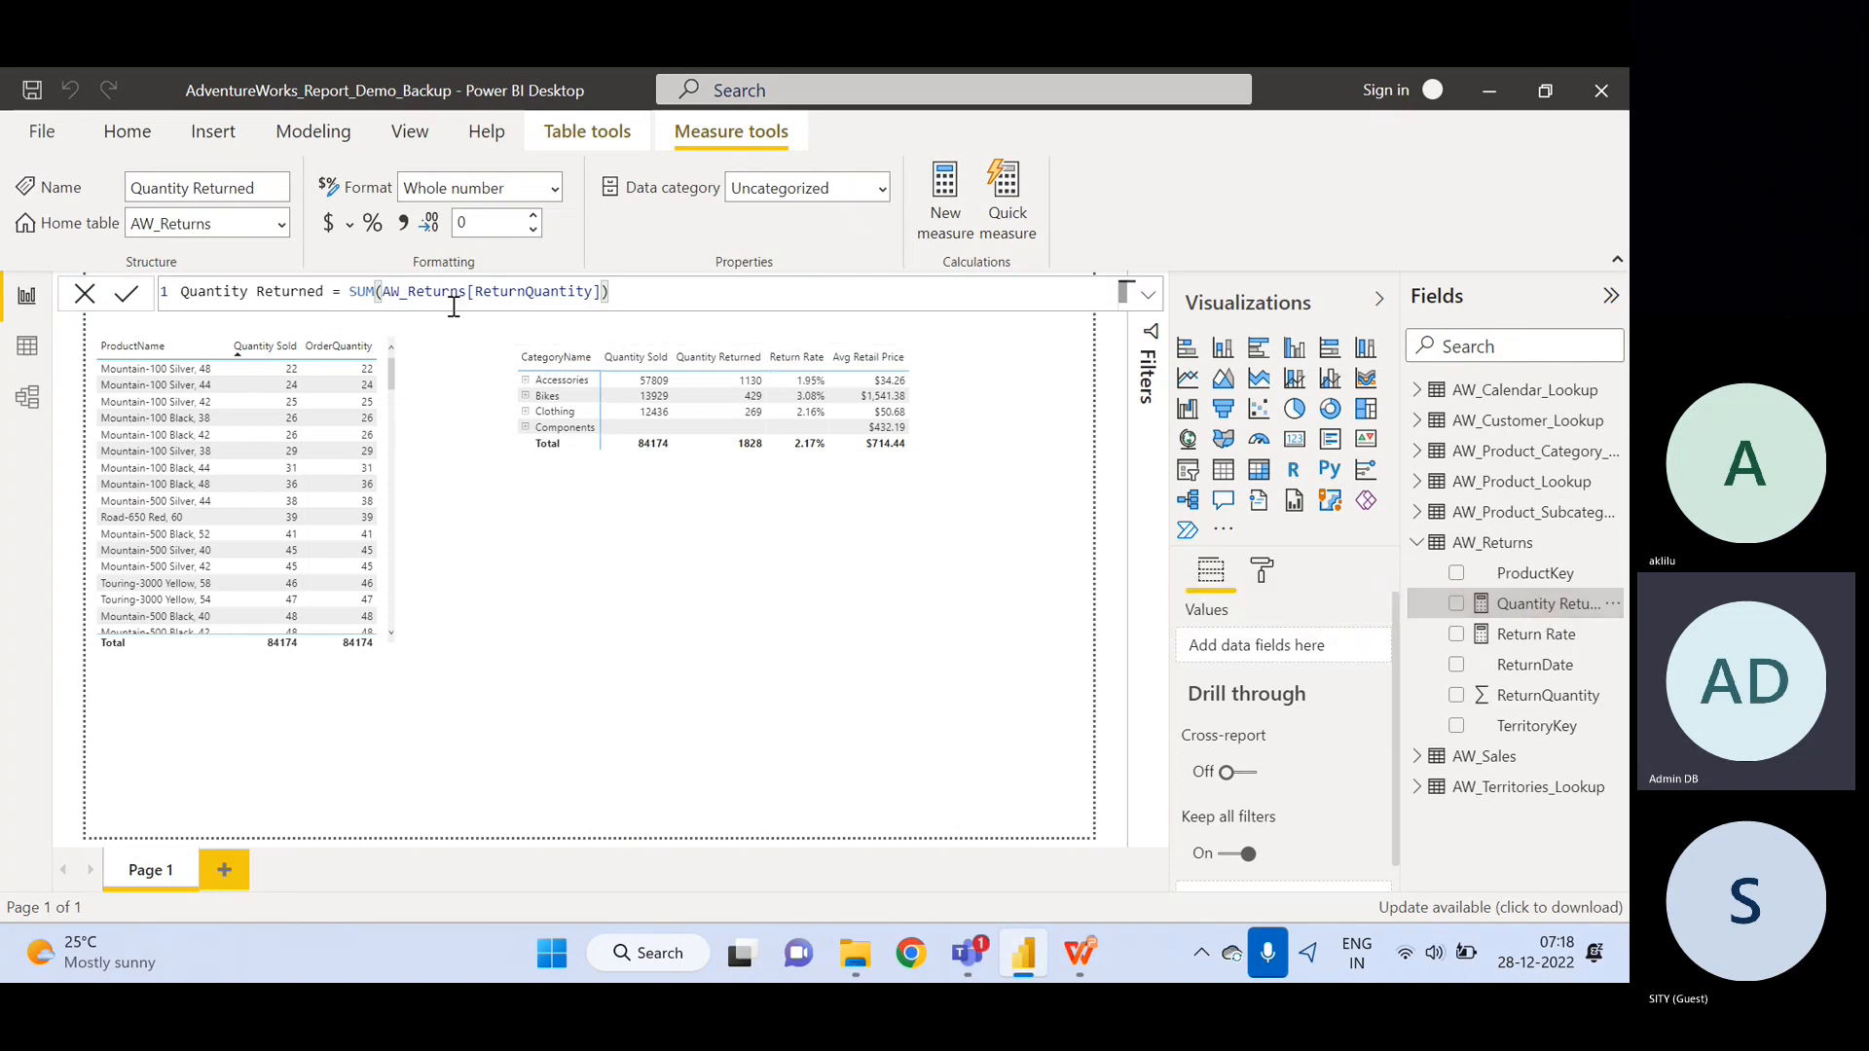
click(27, 347)
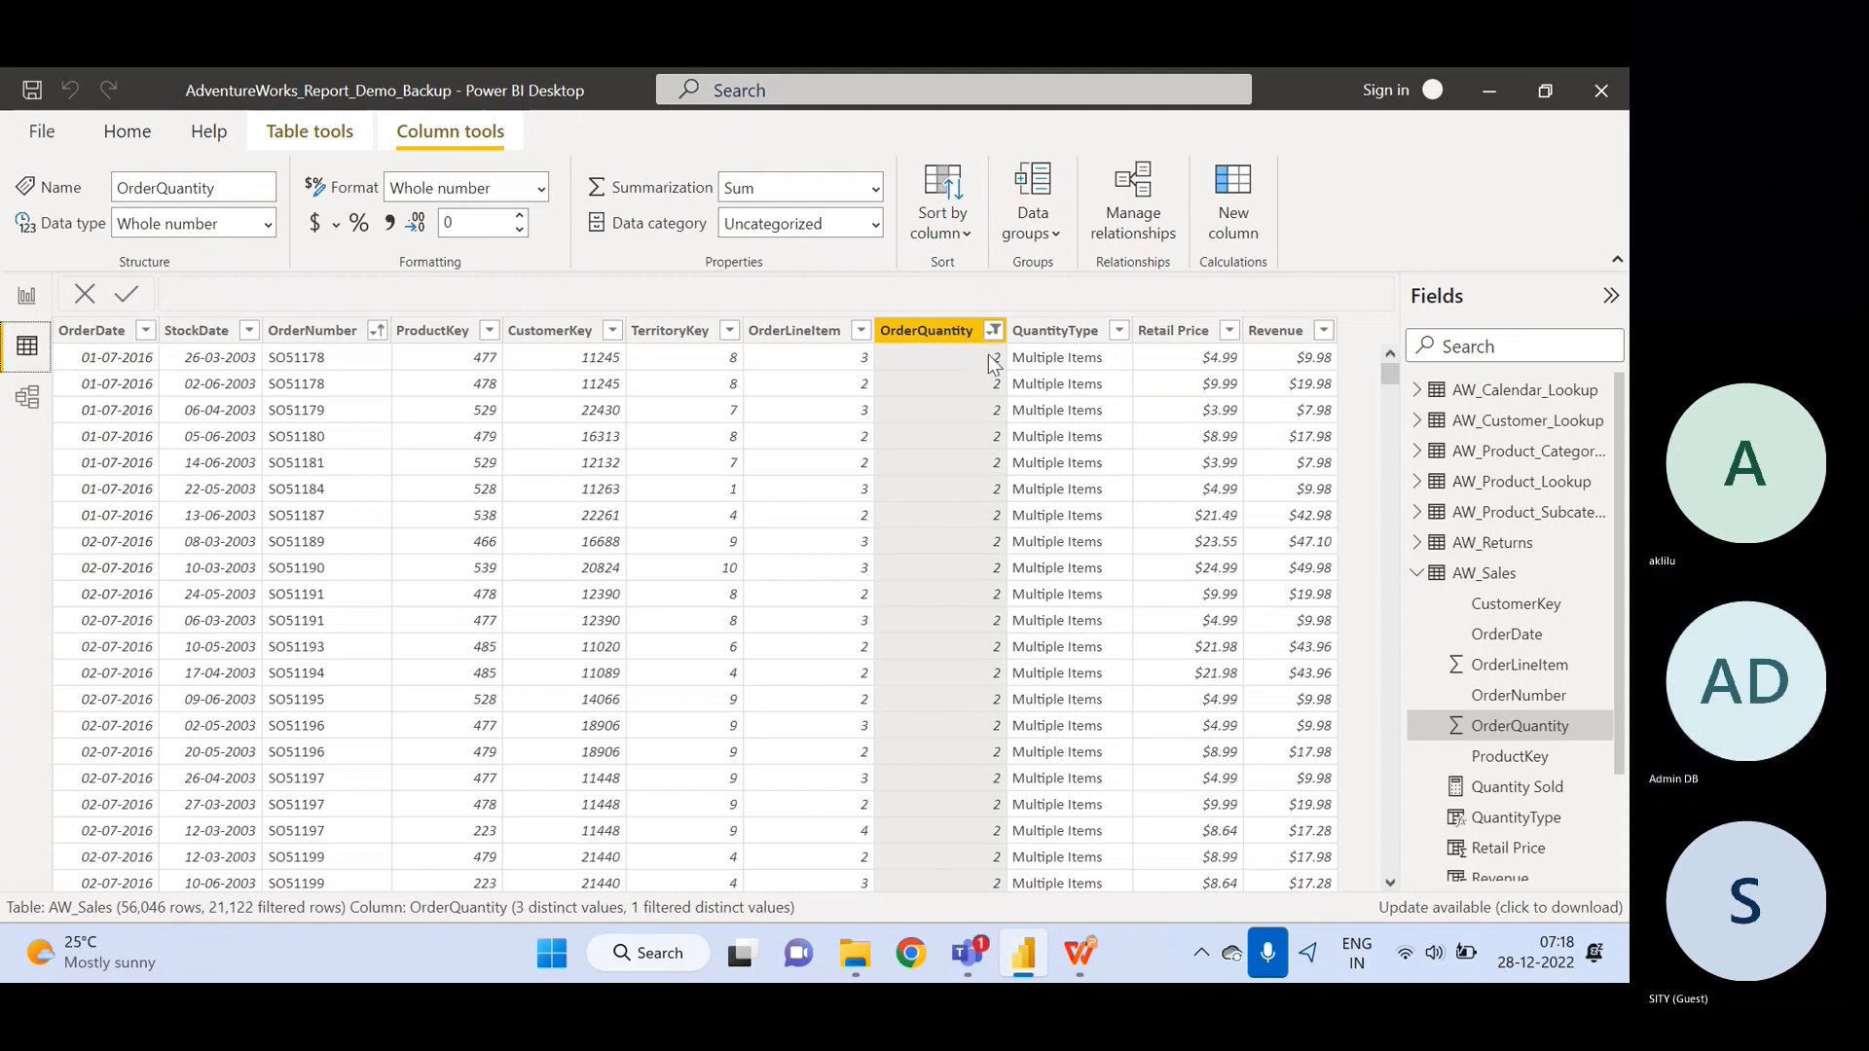
click(25, 297)
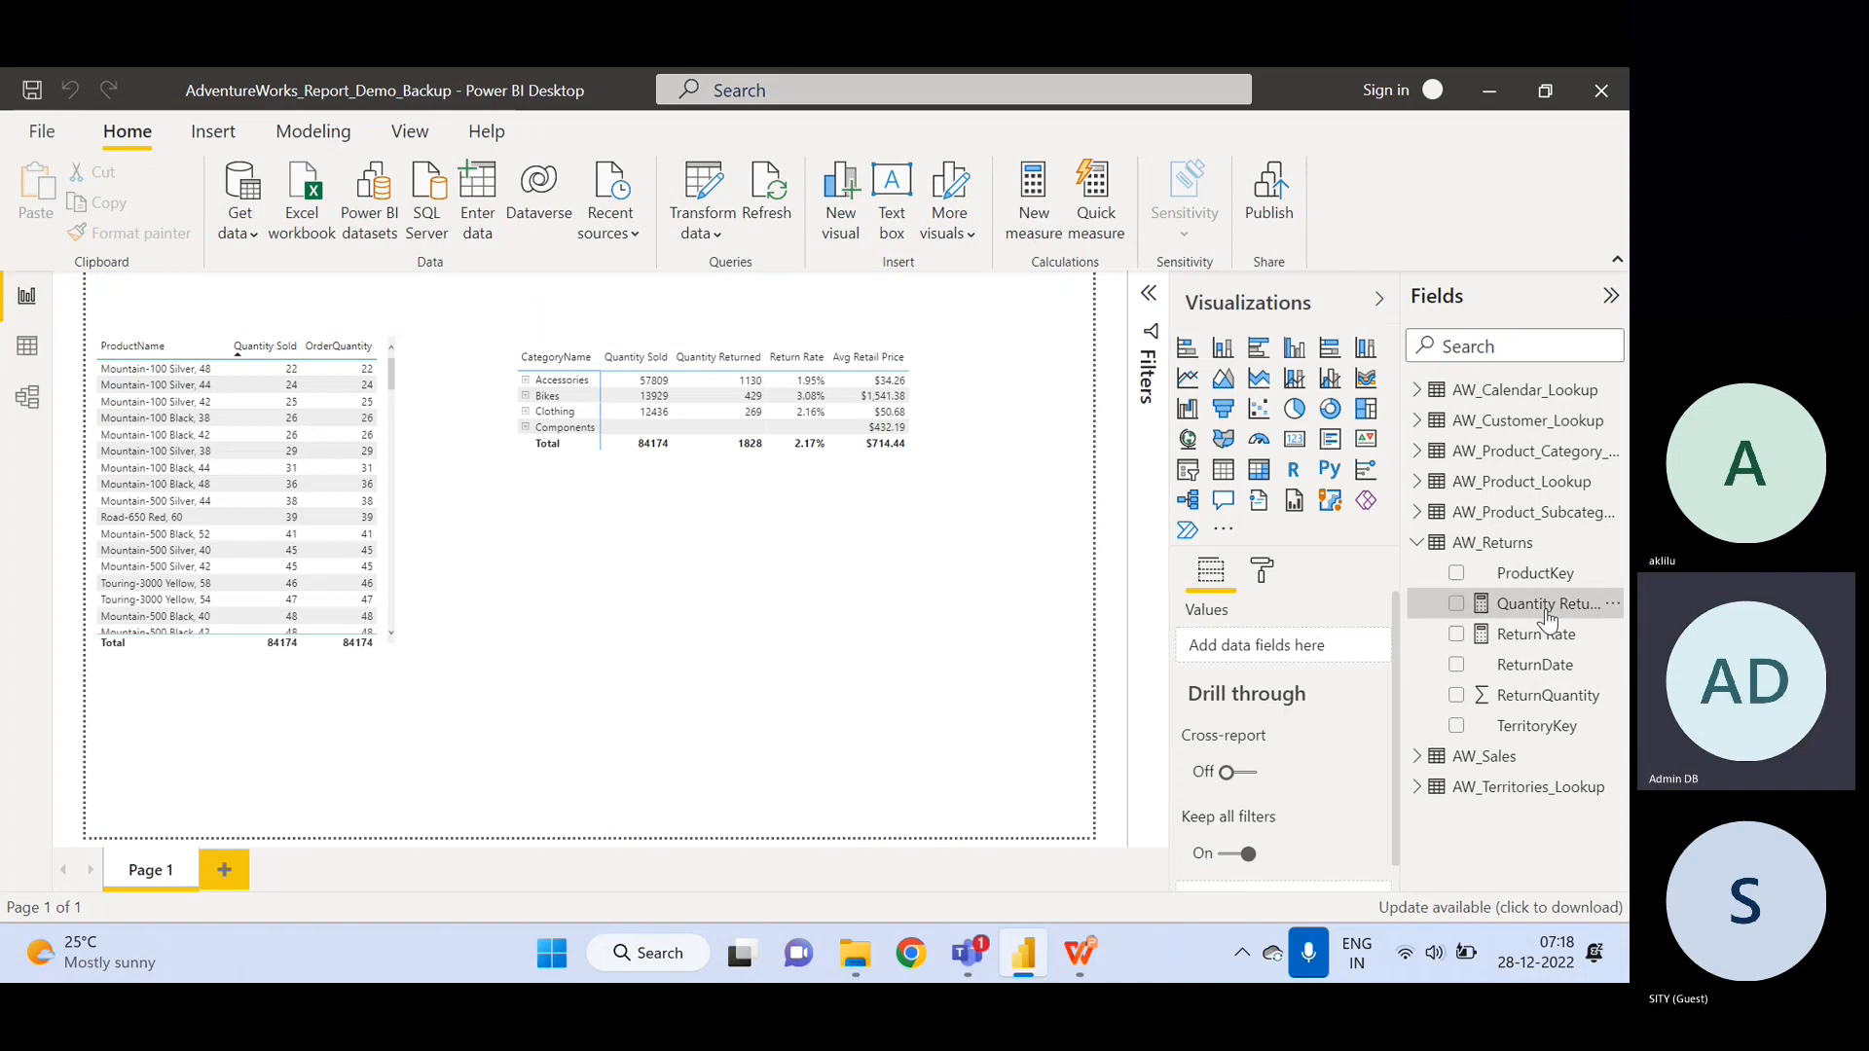
click(1553, 604)
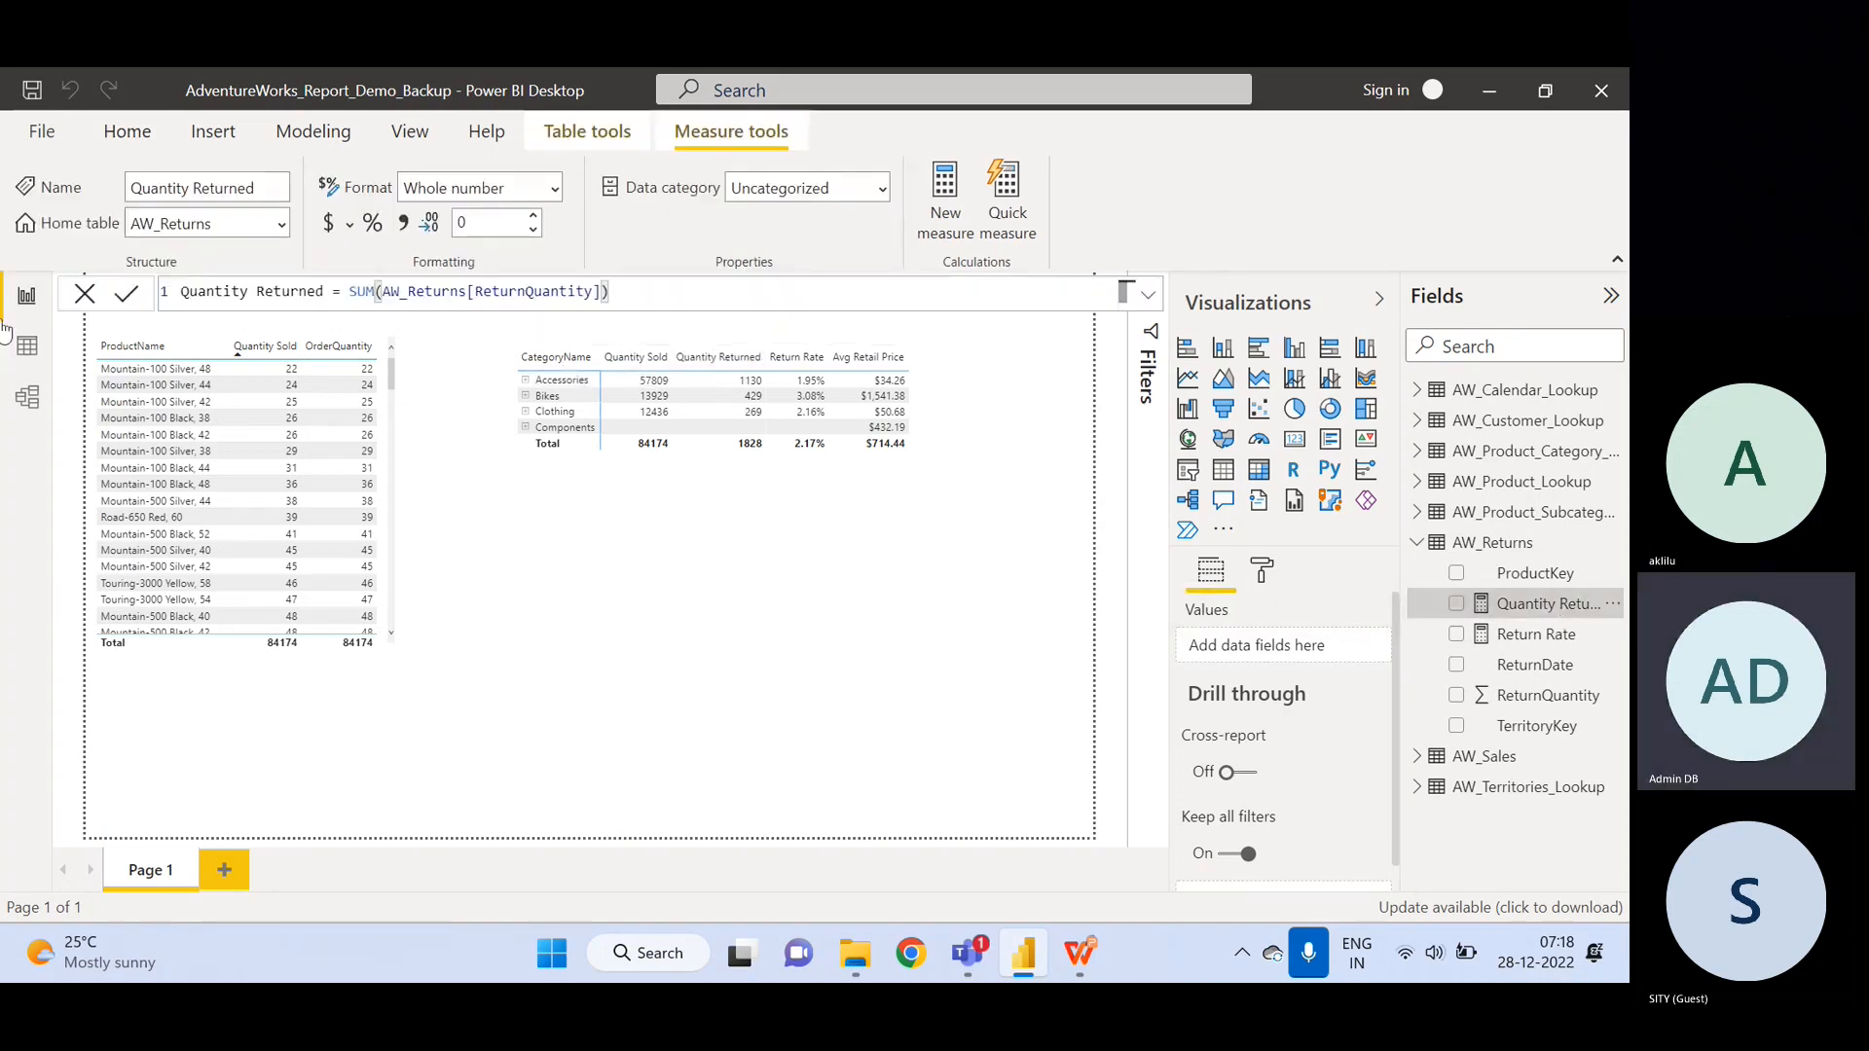
- Show the AW_Returns table data and check which values the ReturnQuantity column's filter offers
click(26, 348)
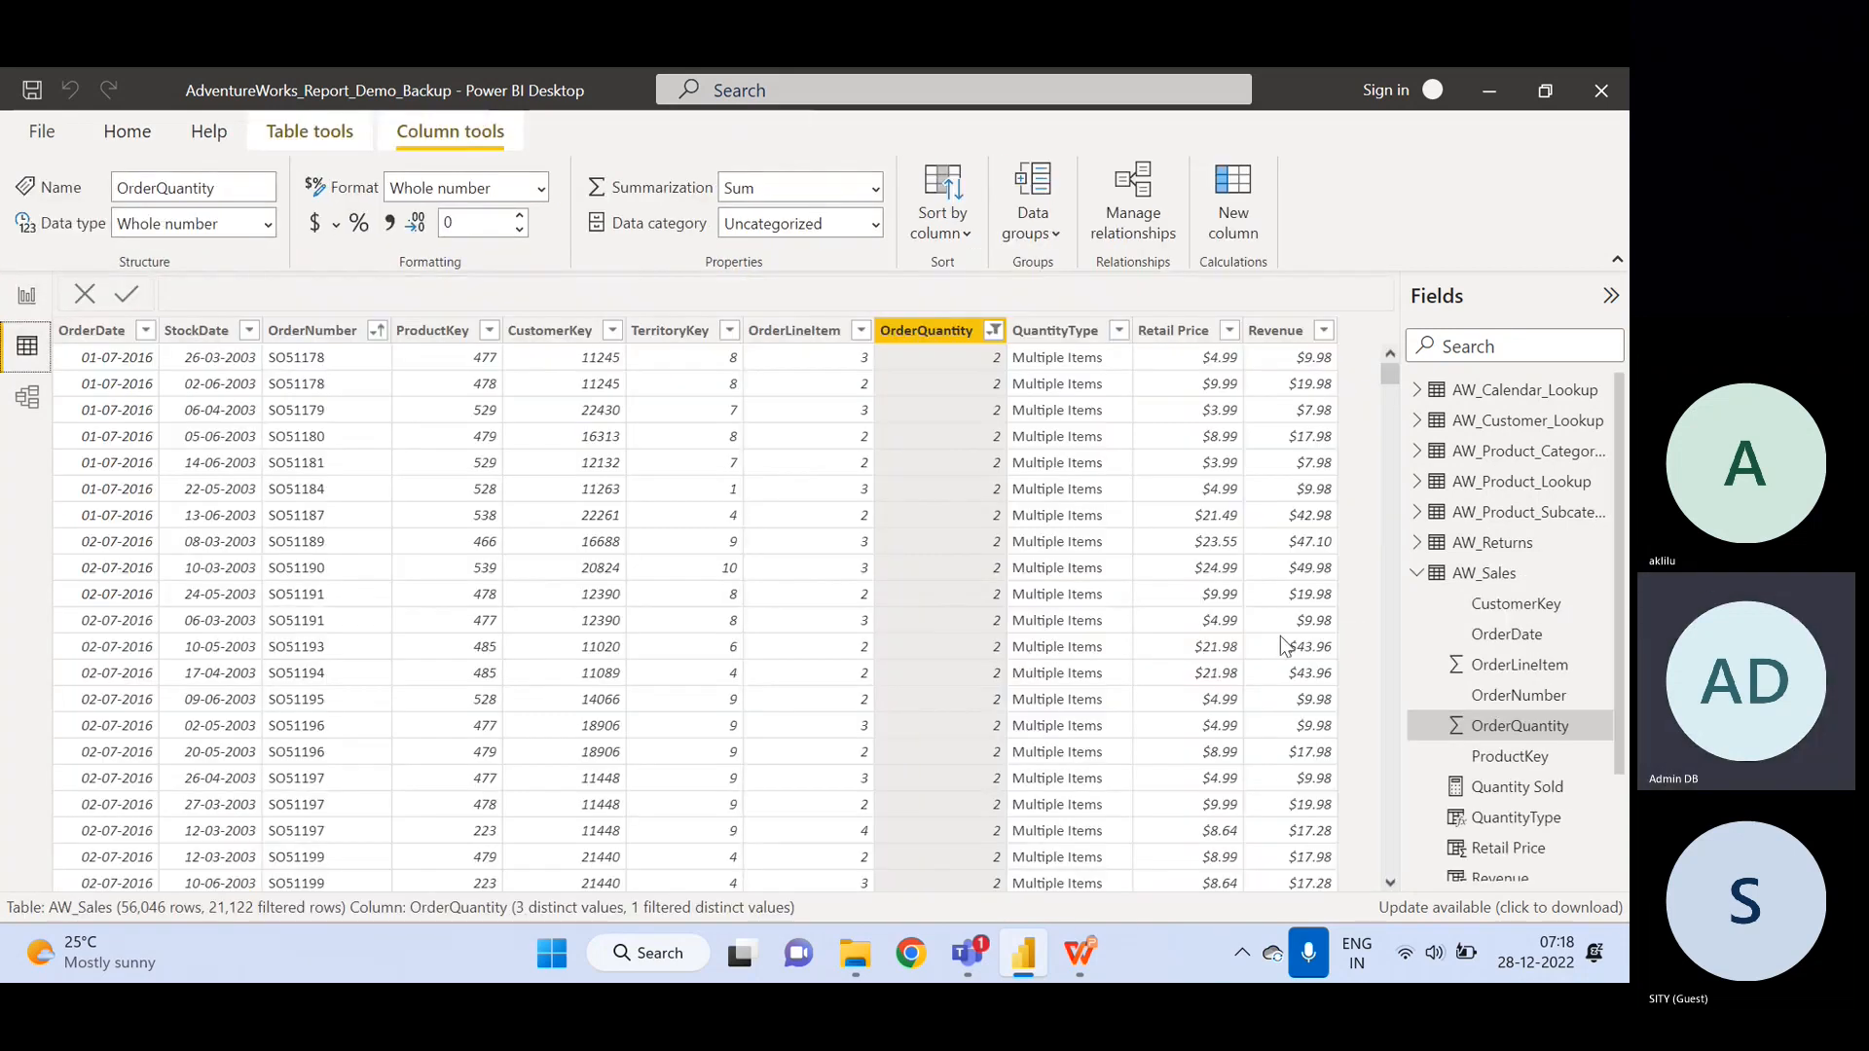
click(1419, 573)
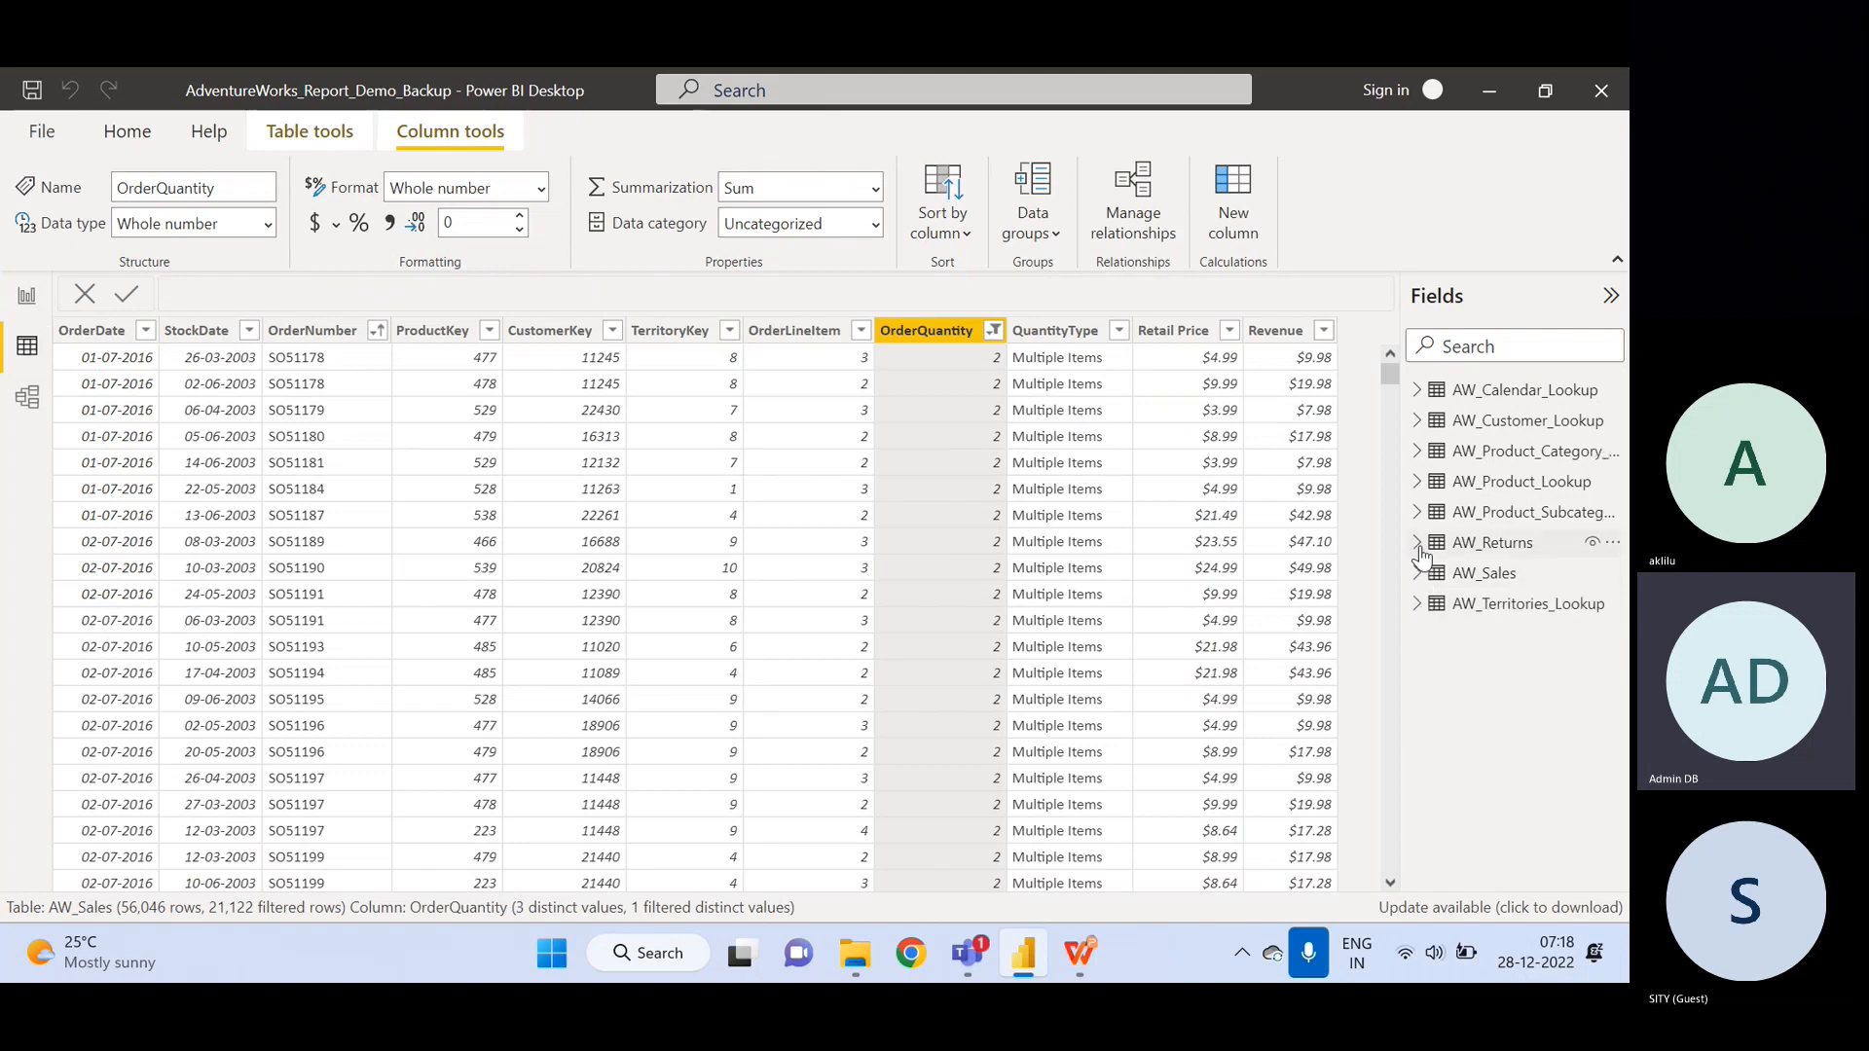
click(1419, 546)
click(1499, 545)
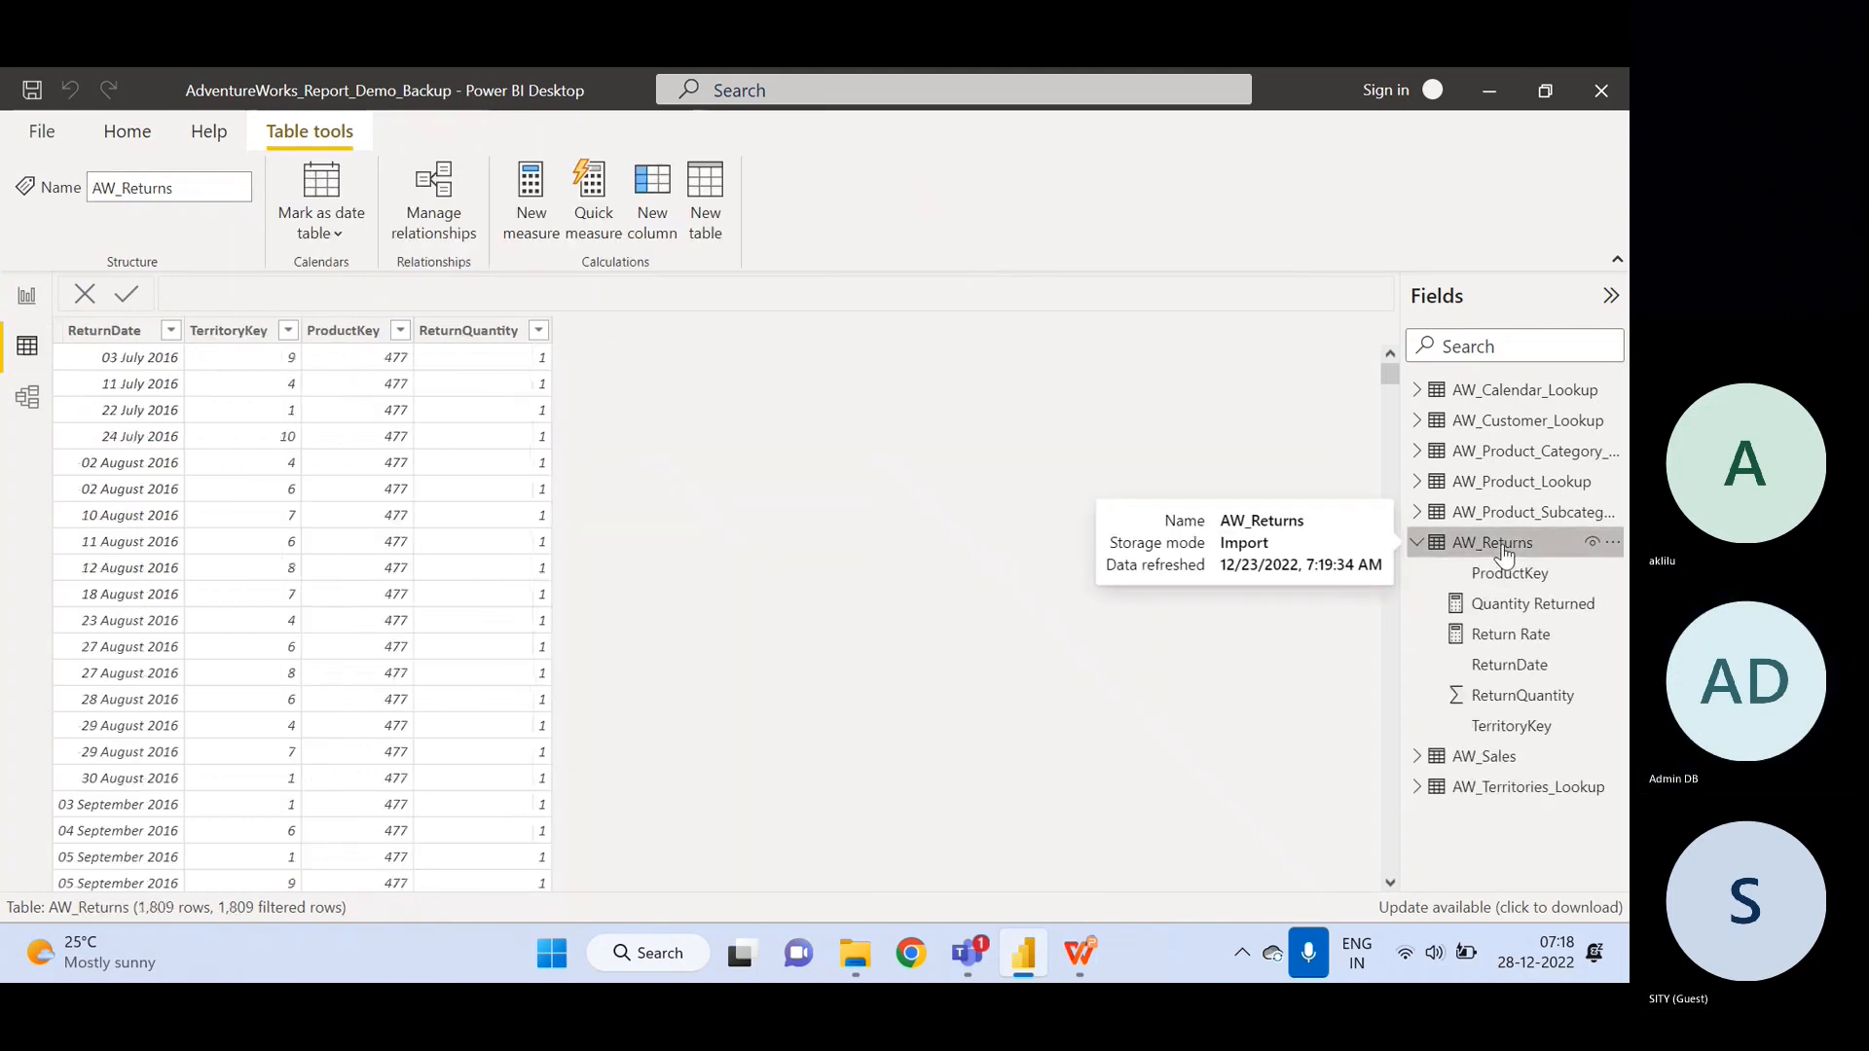
click(538, 336)
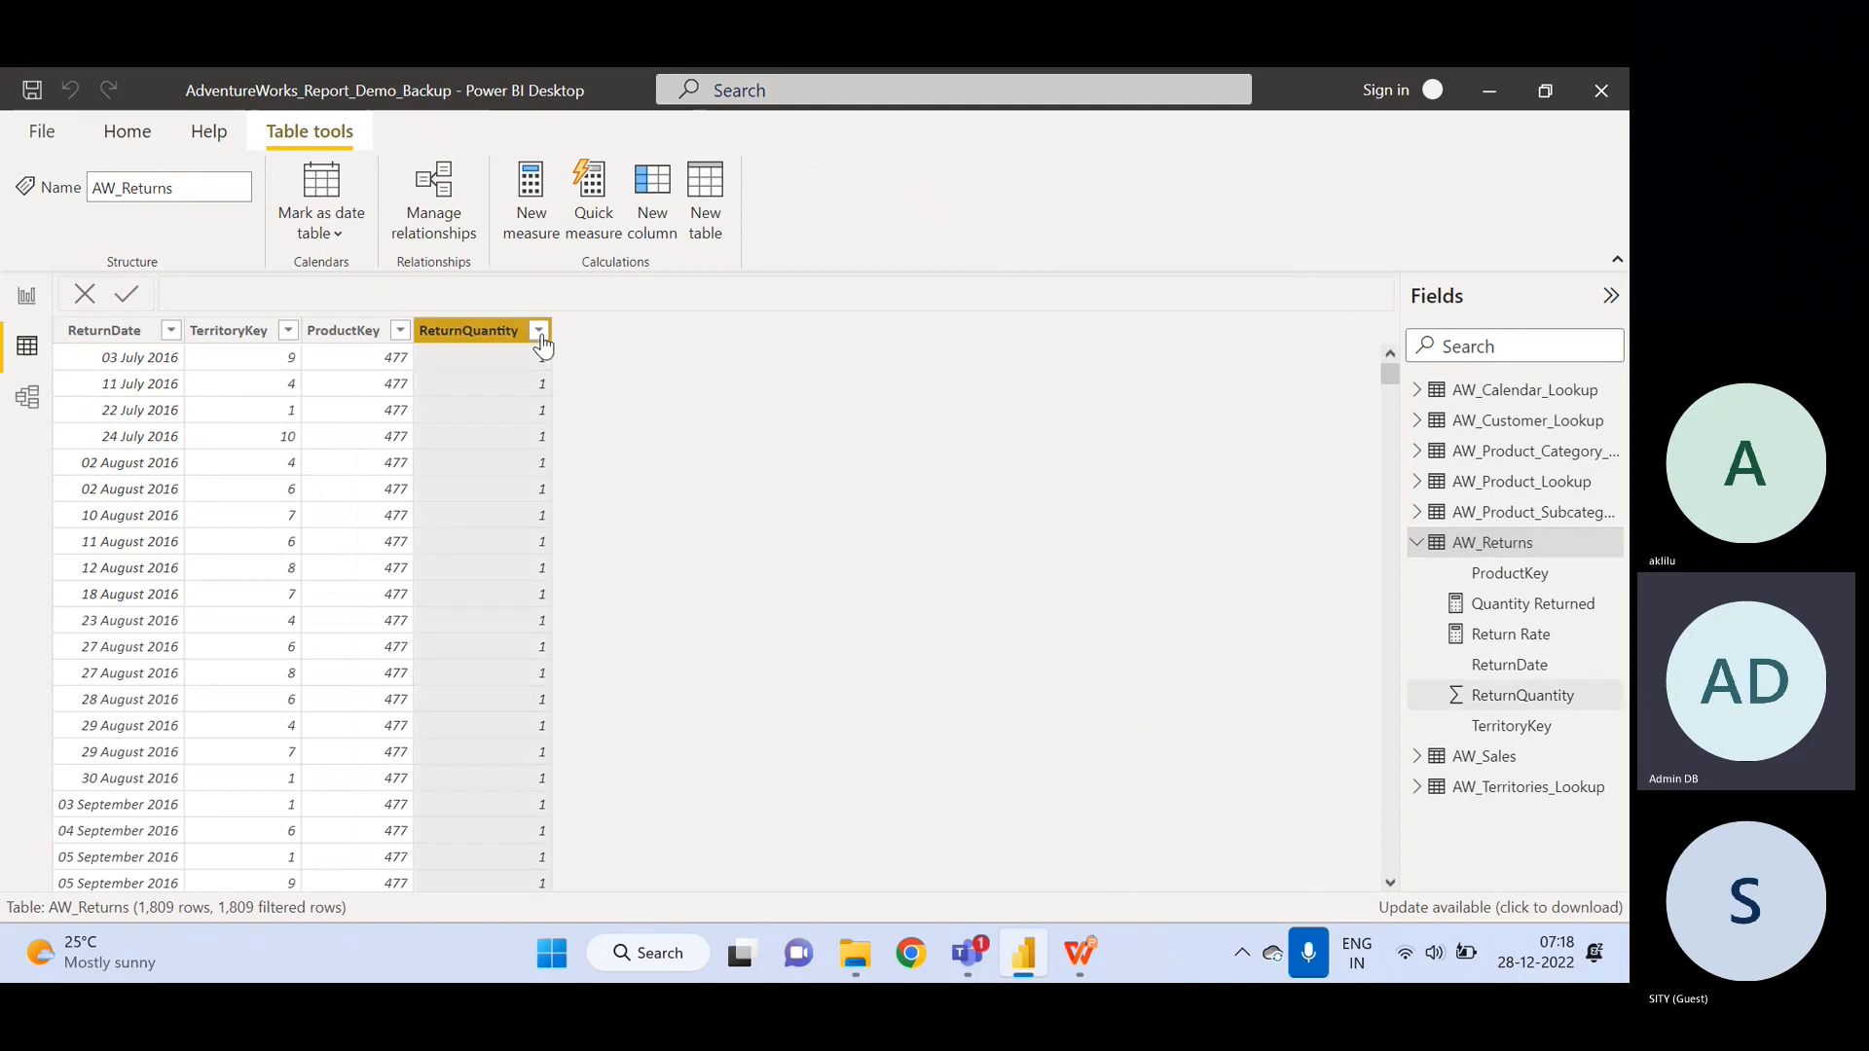
click(539, 332)
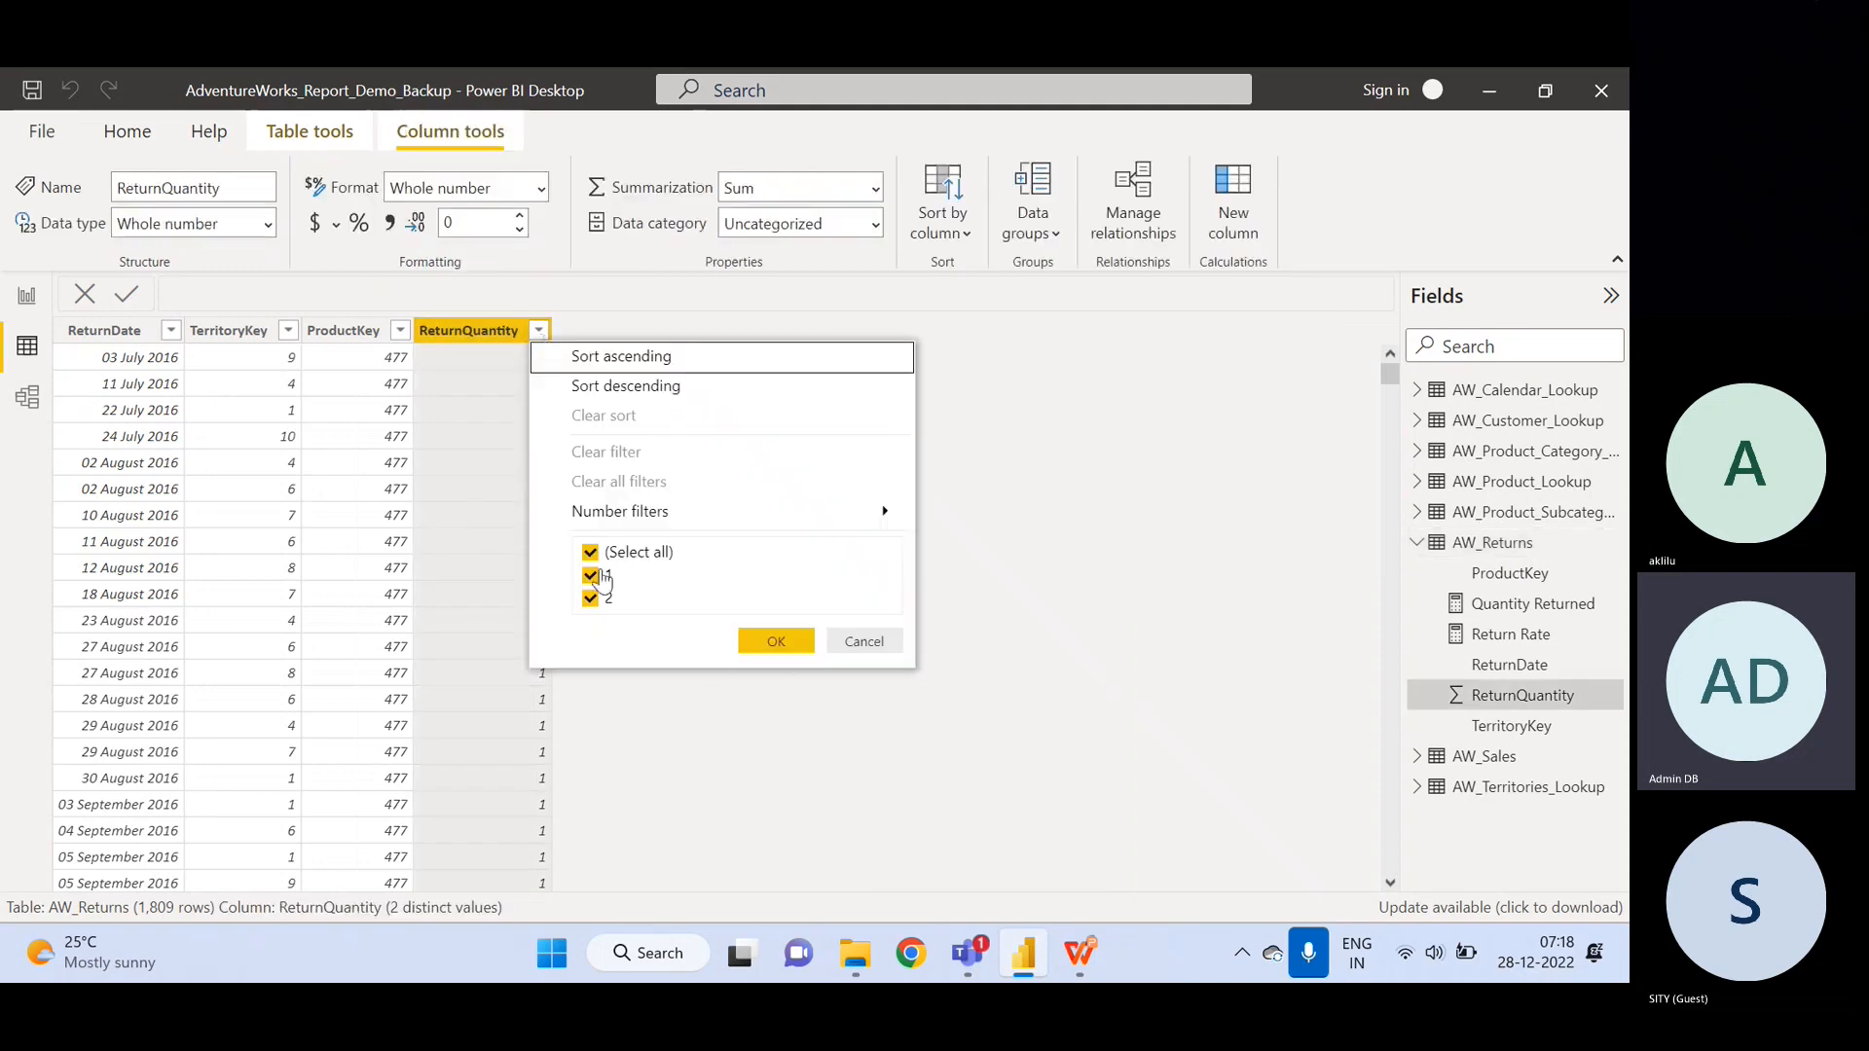
click(839, 643)
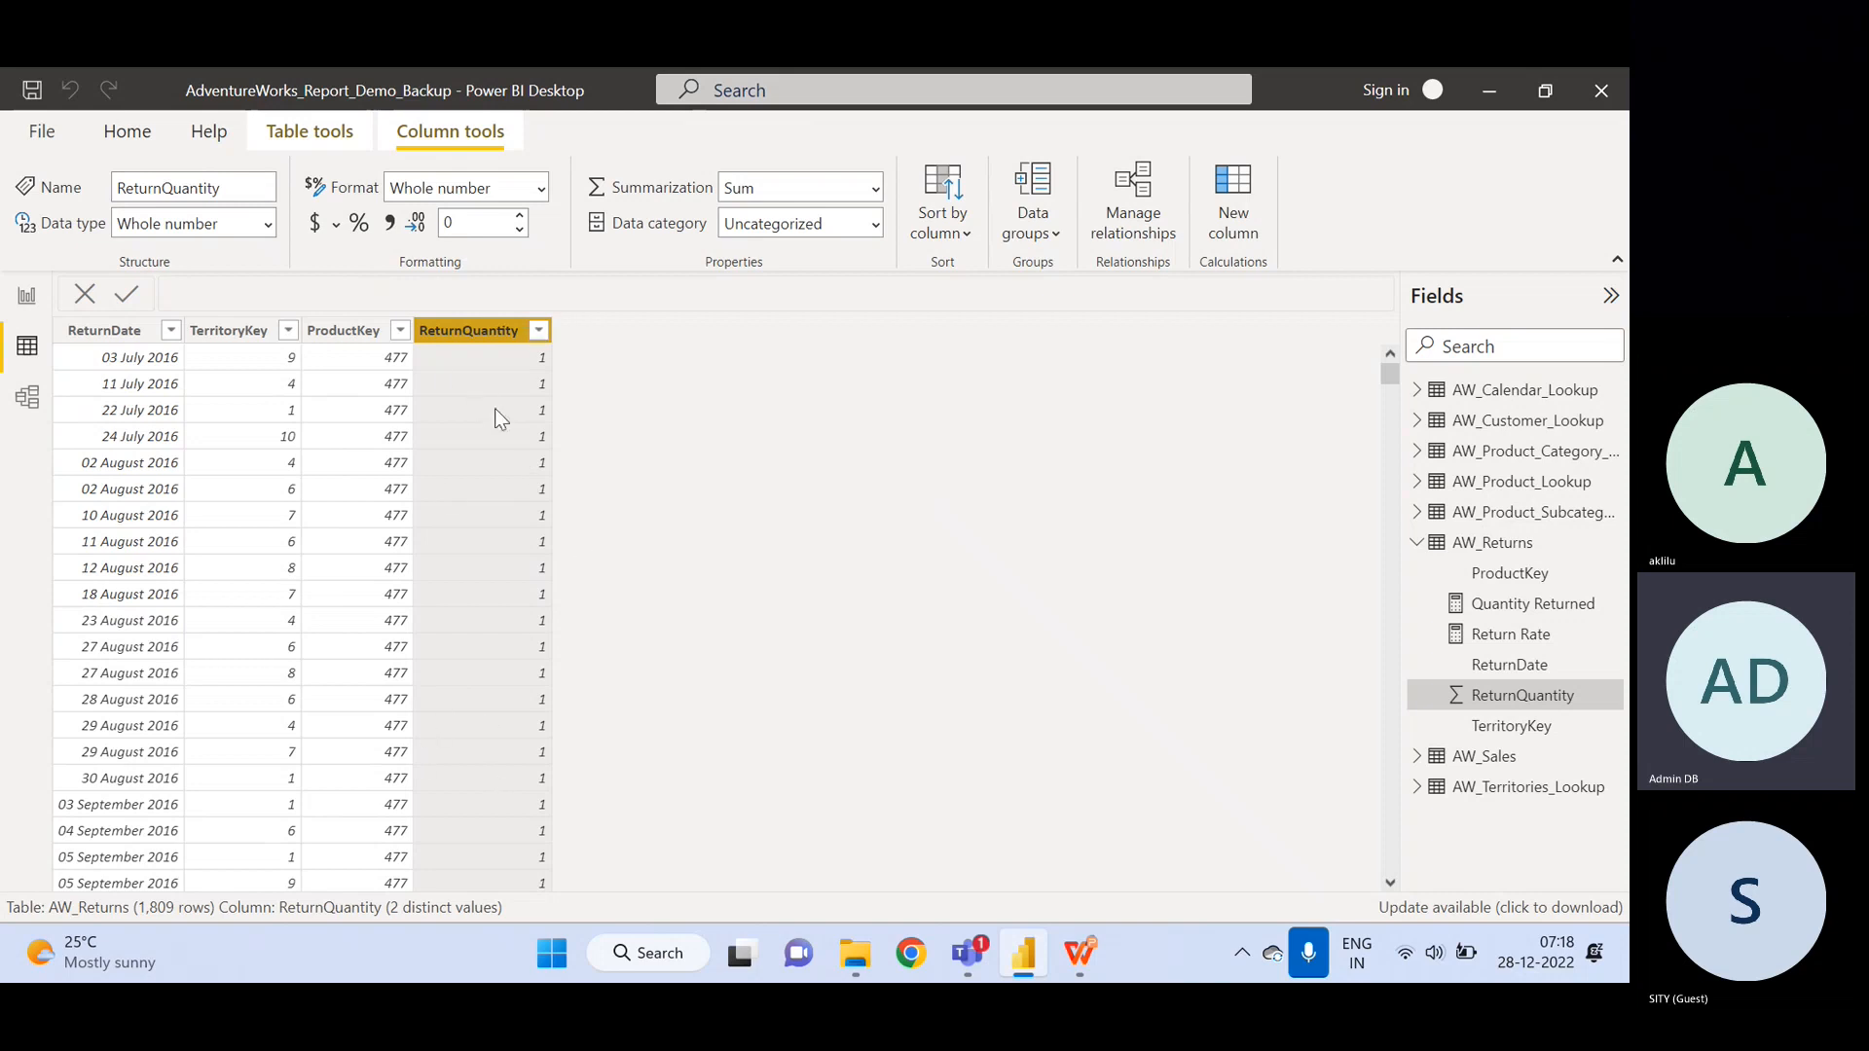
- Filter the ReturnQuantity column to only the value 2, and include the value 1 again after viewing the rows
click(539, 332)
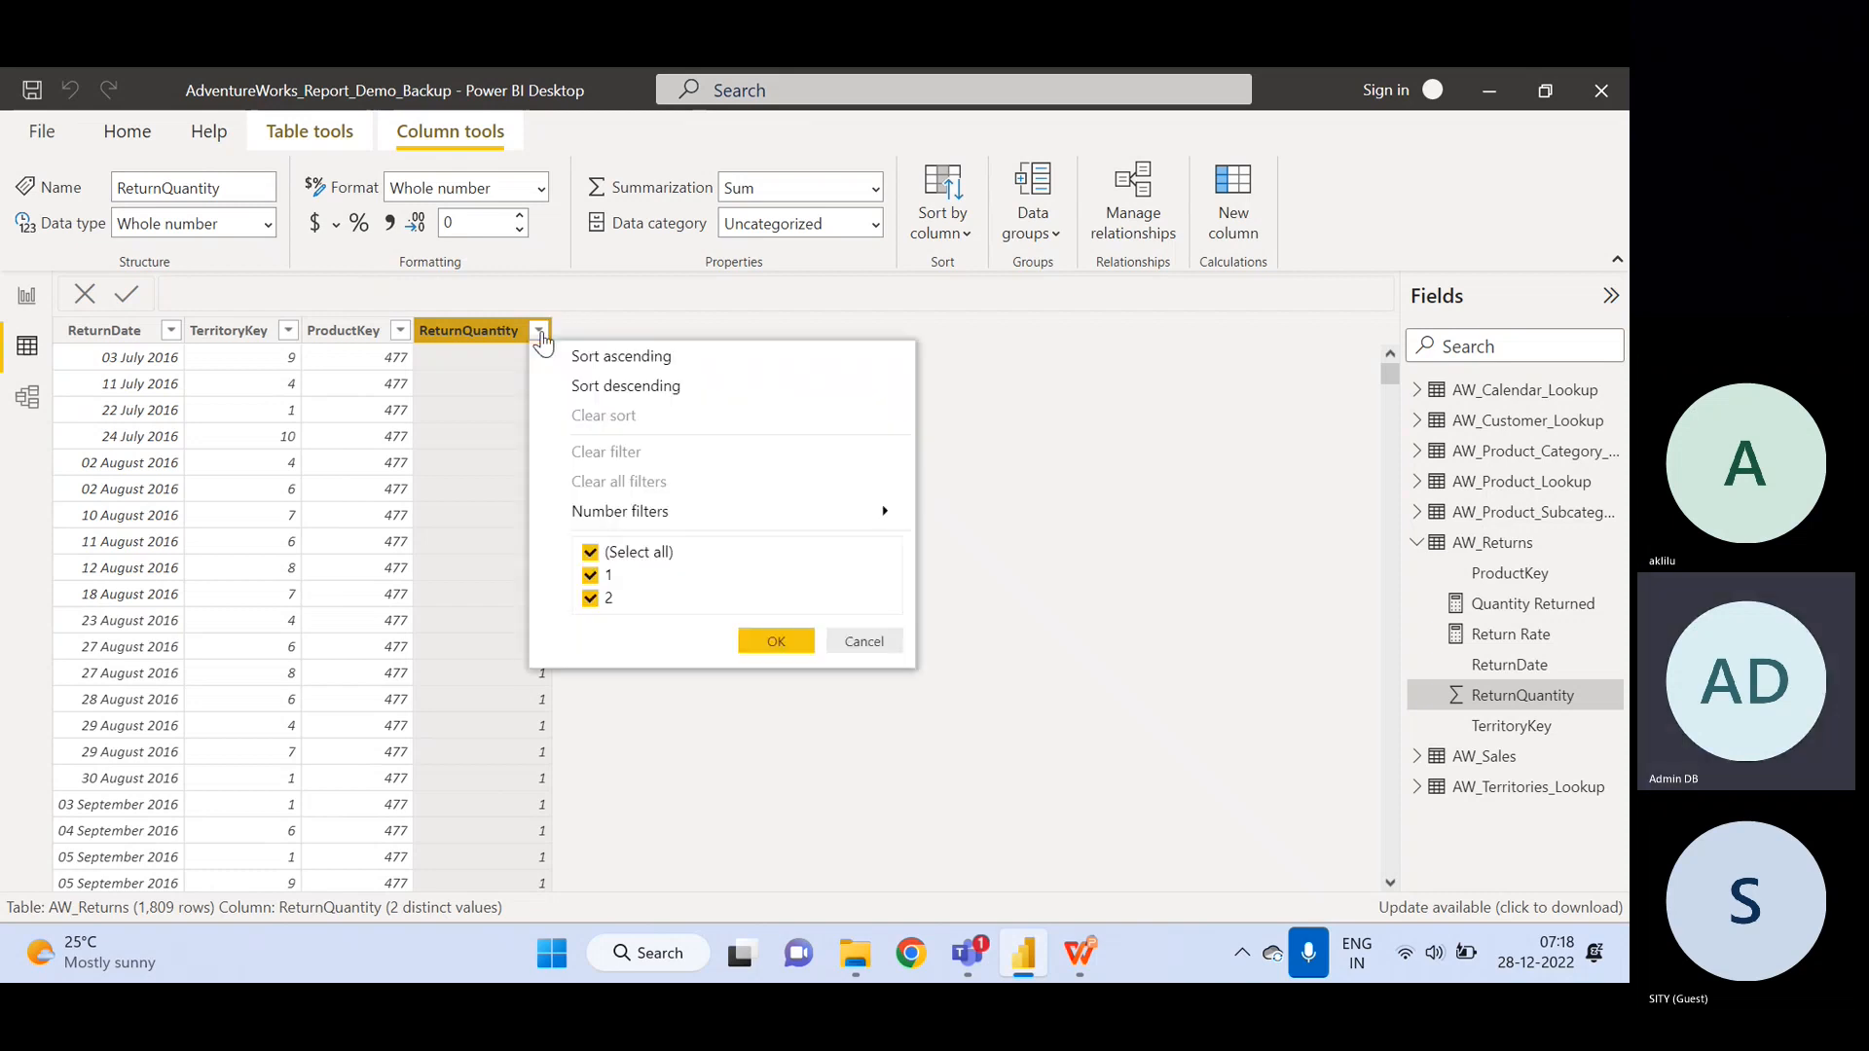
click(590, 575)
click(776, 642)
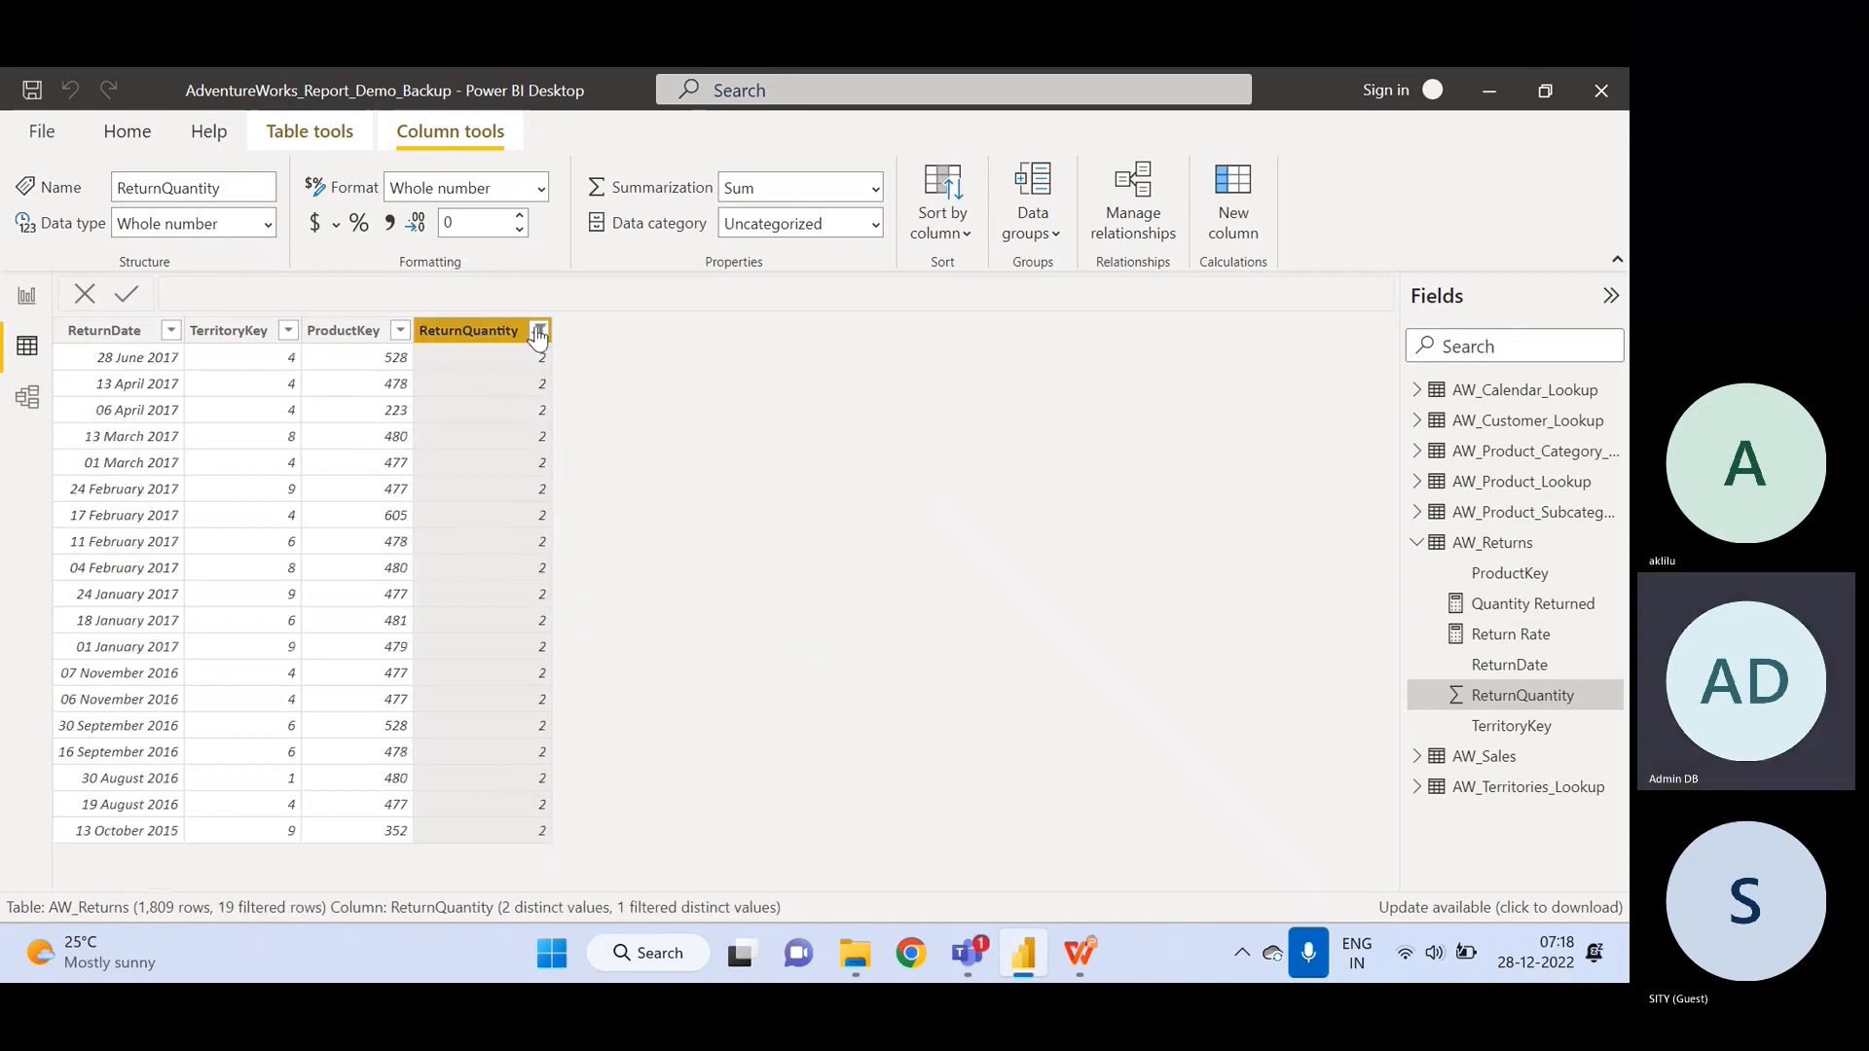
click(538, 334)
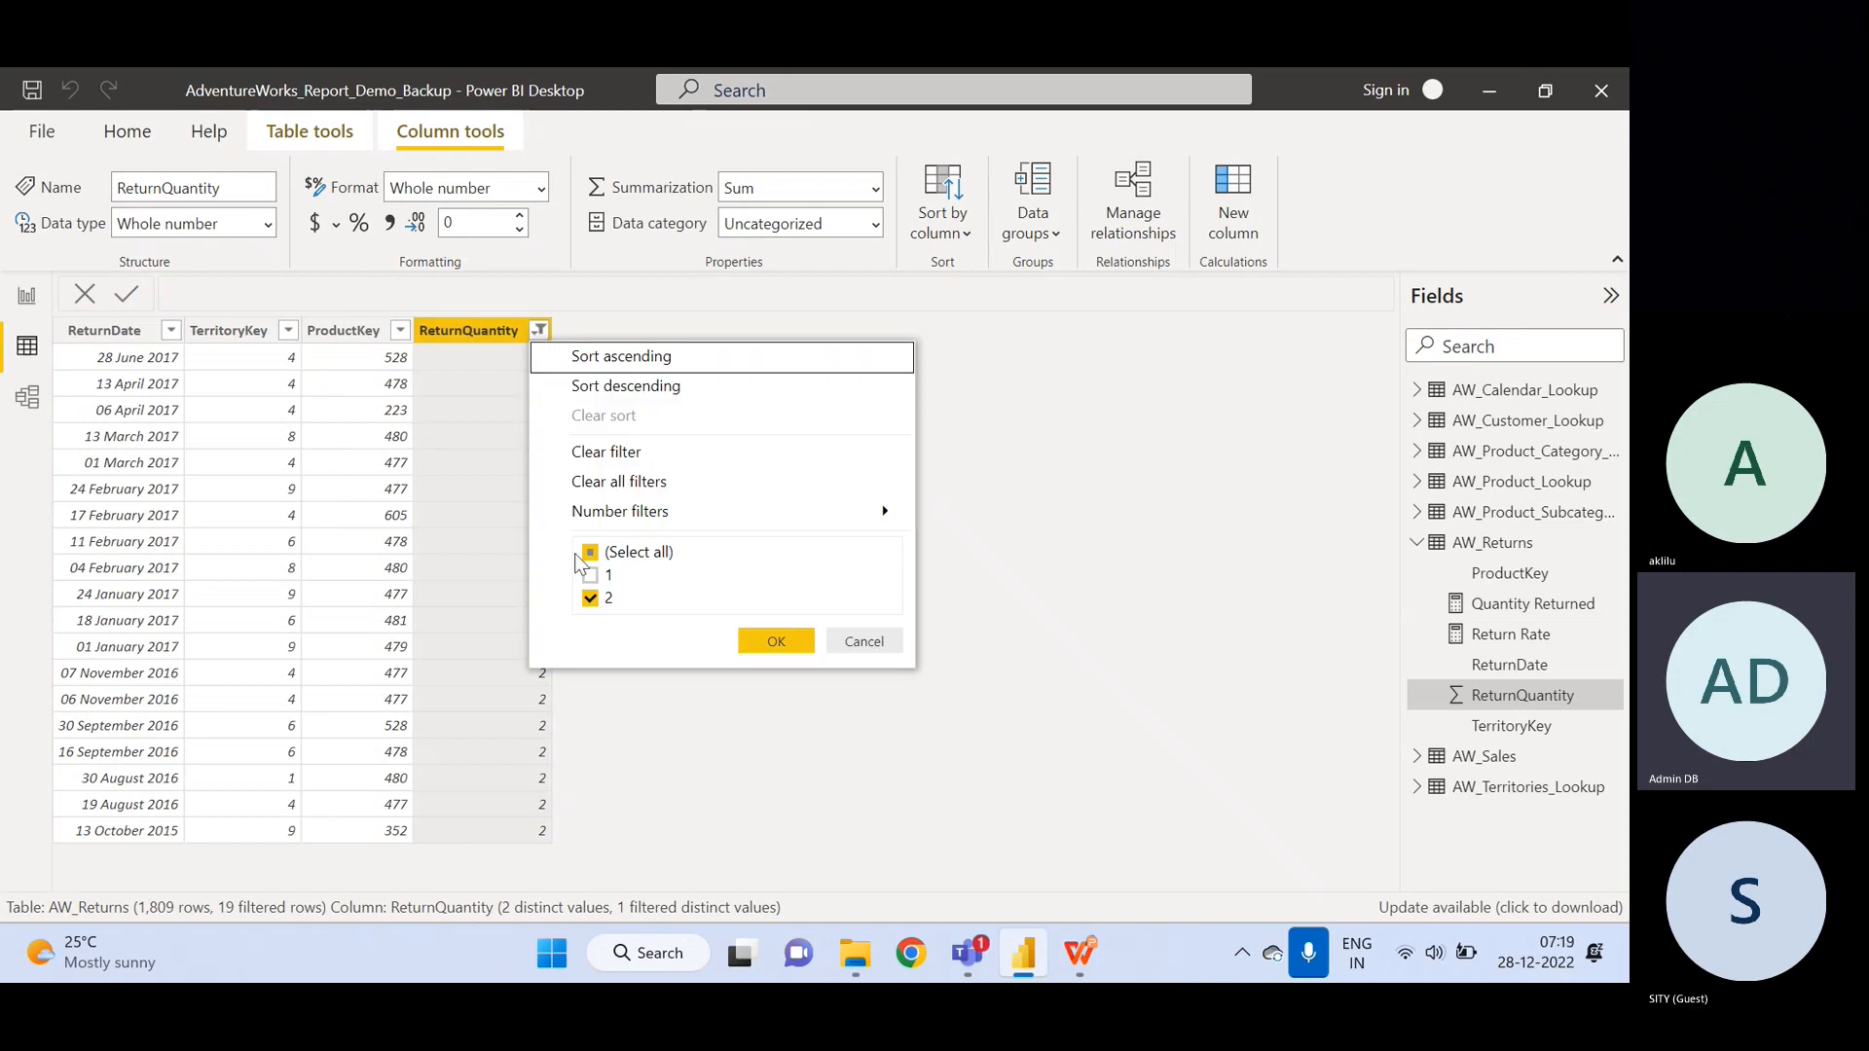
click(590, 576)
click(767, 642)
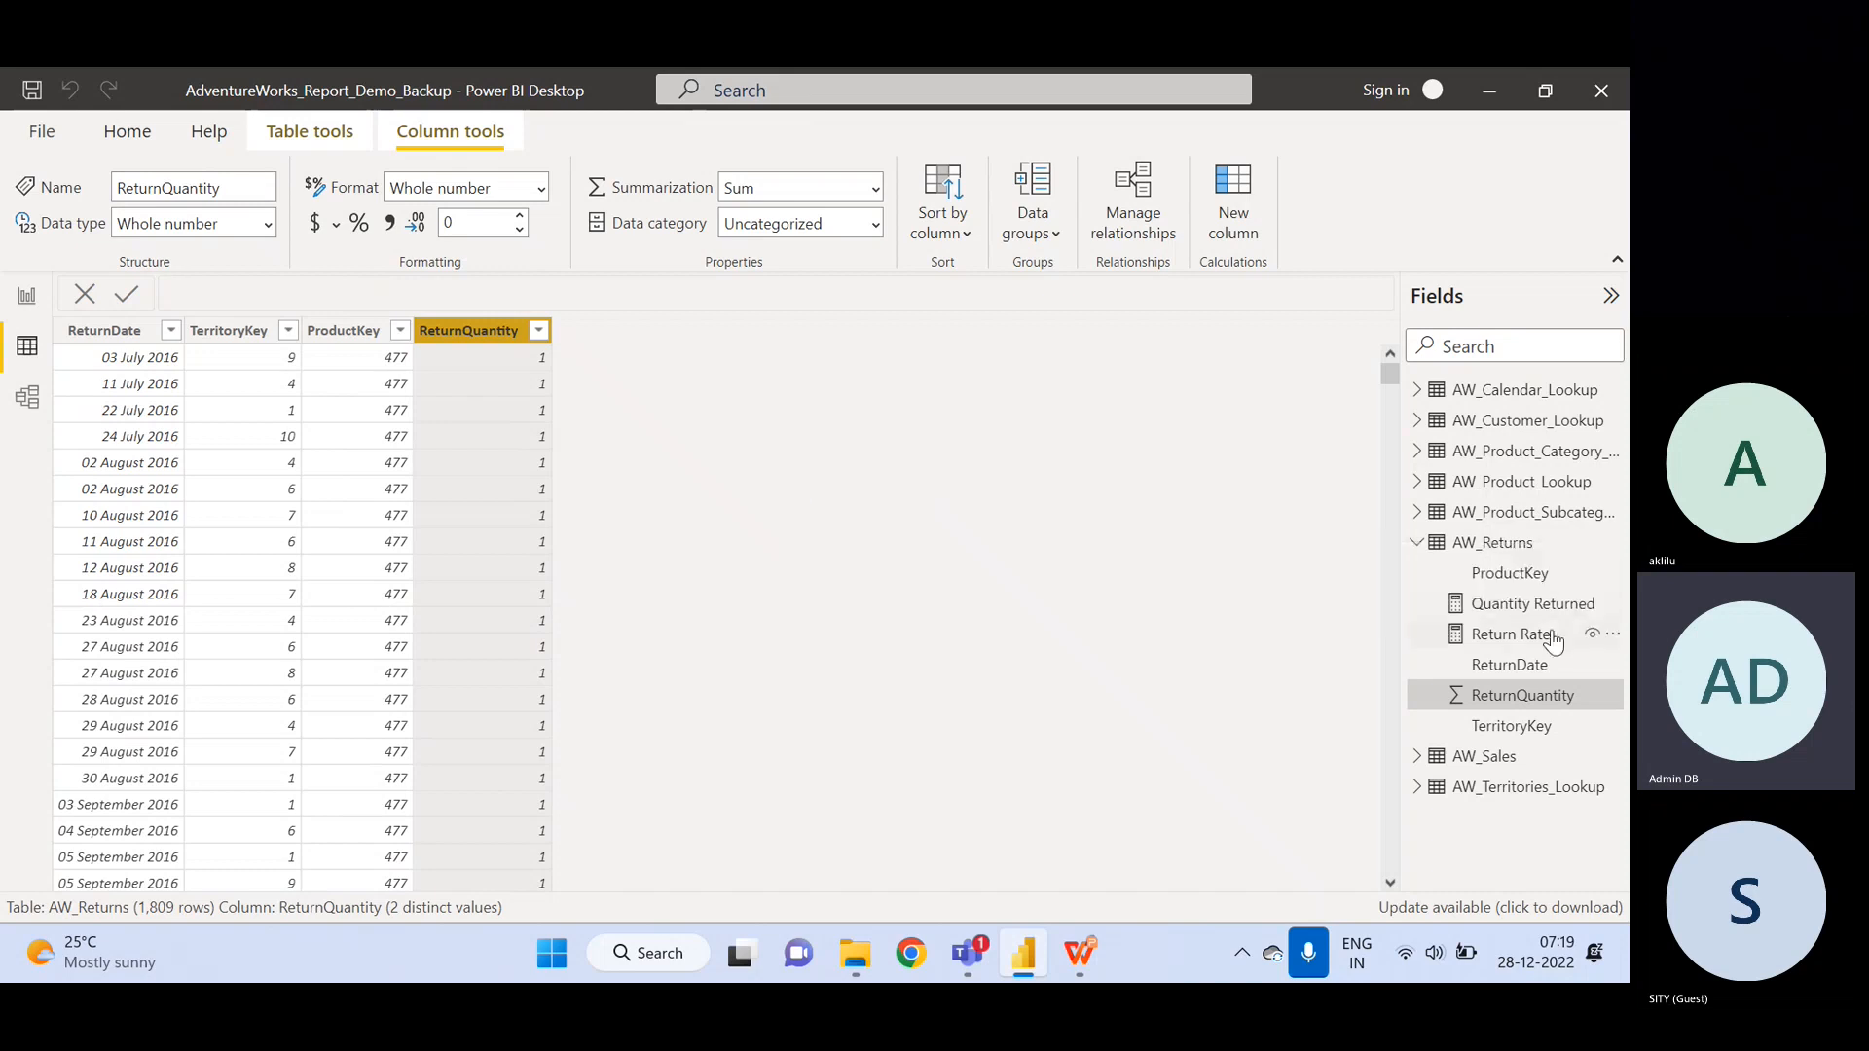
- Review the Quantity Returned measure's formula and the last rows of the AW_Returns table
click(1521, 608)
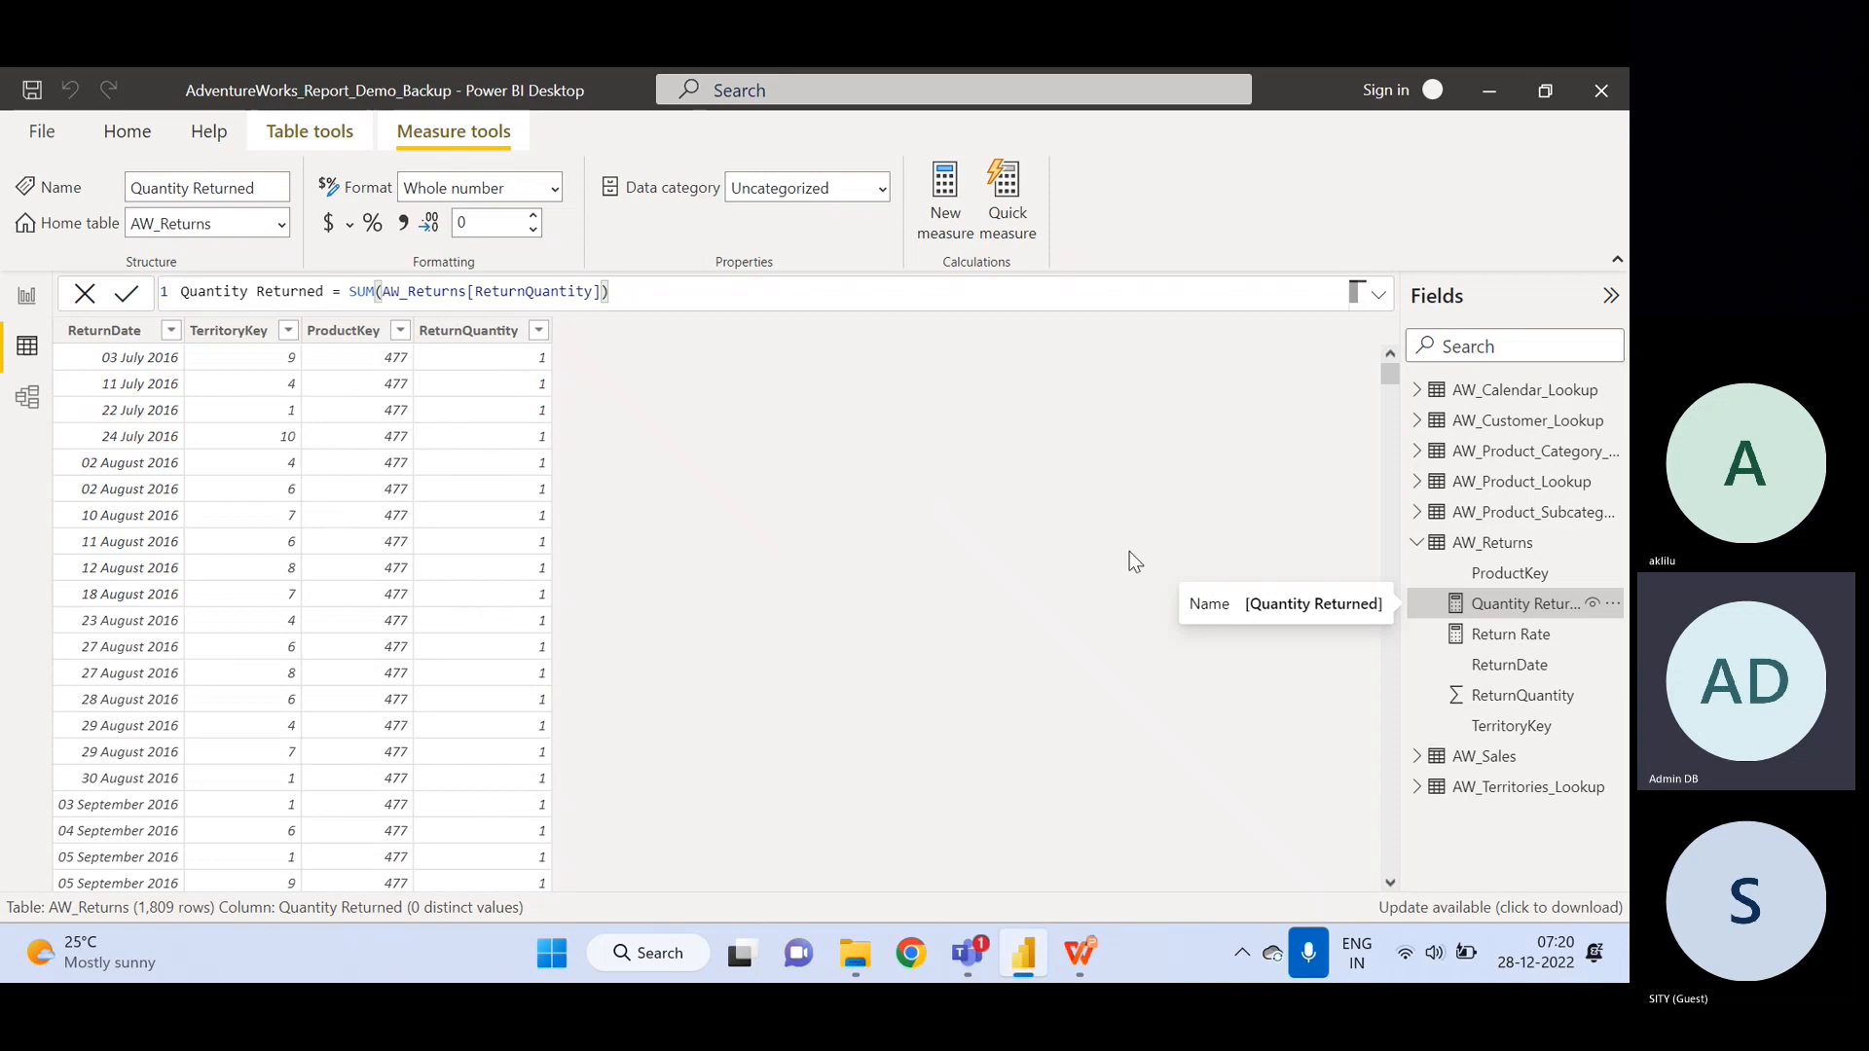
drag(1390, 373, 1380, 873)
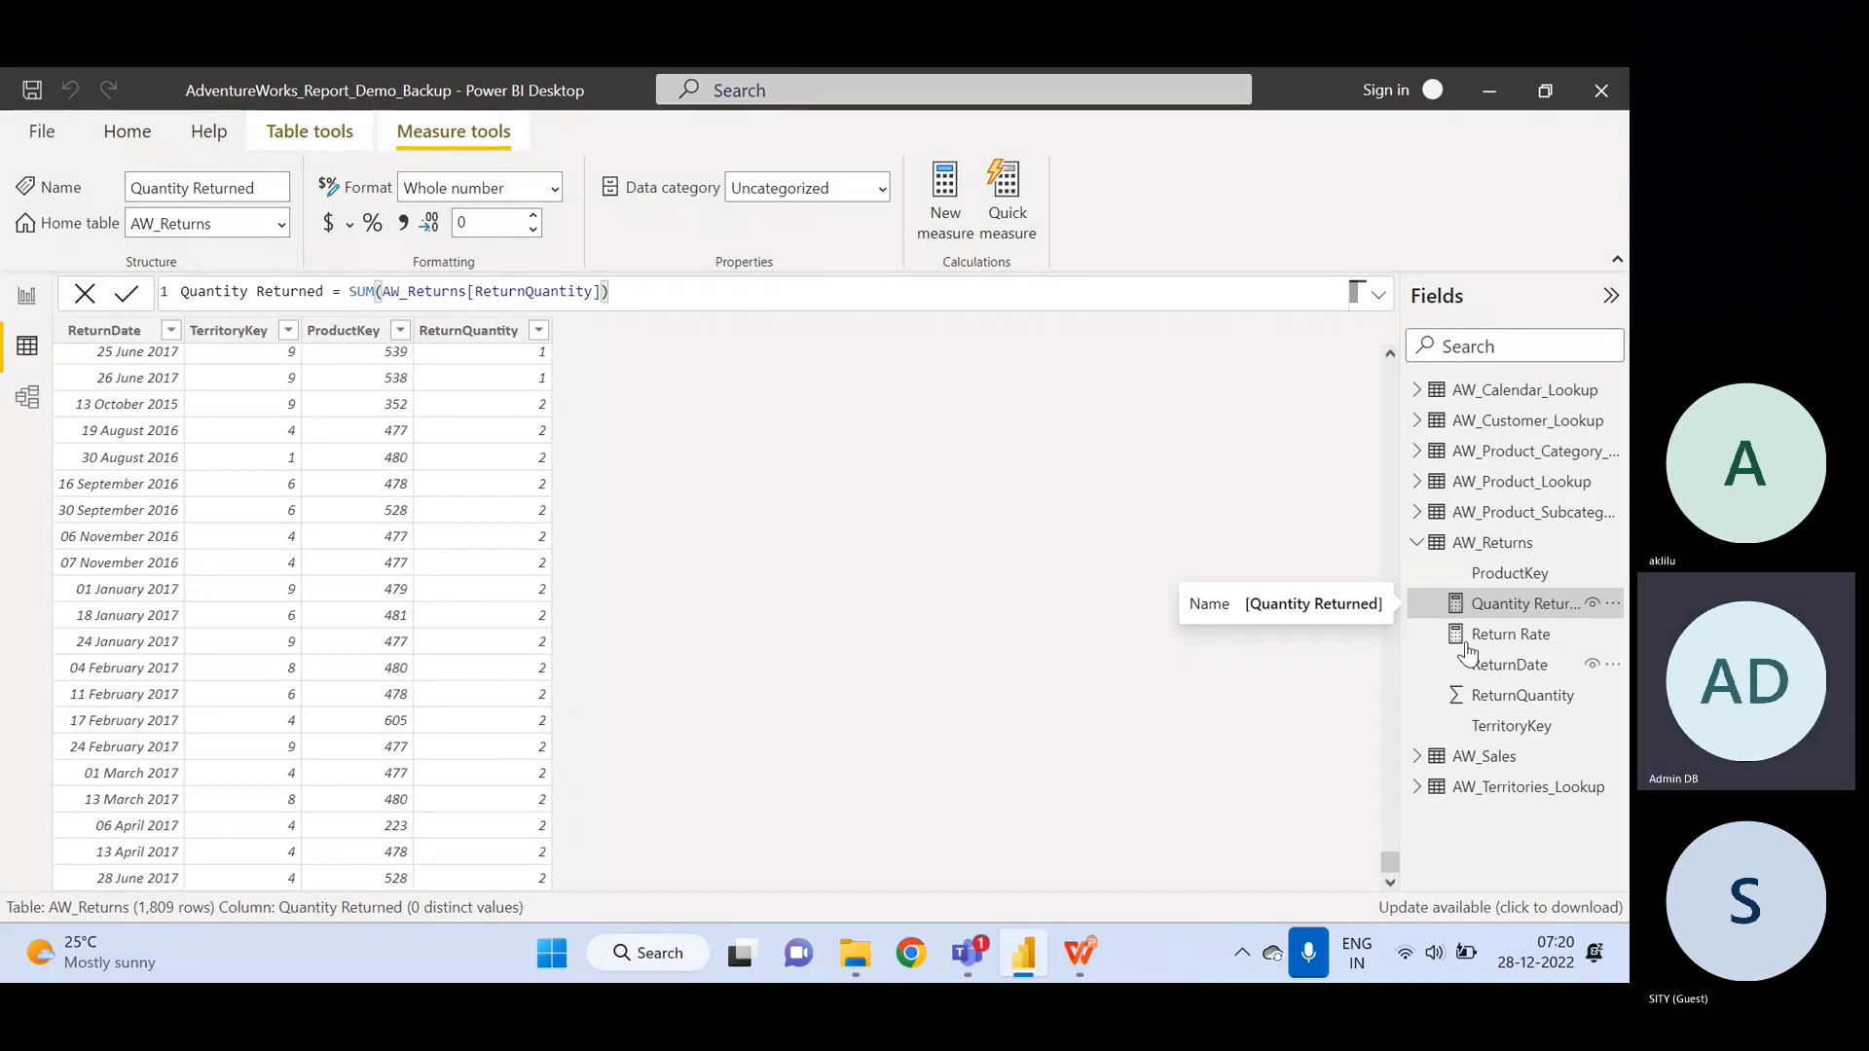
- Create a new measure in AW_Returns defined as Total Returns = COUNTROWS(AW_Returns)
click(1520, 545)
right_click(1520, 545)
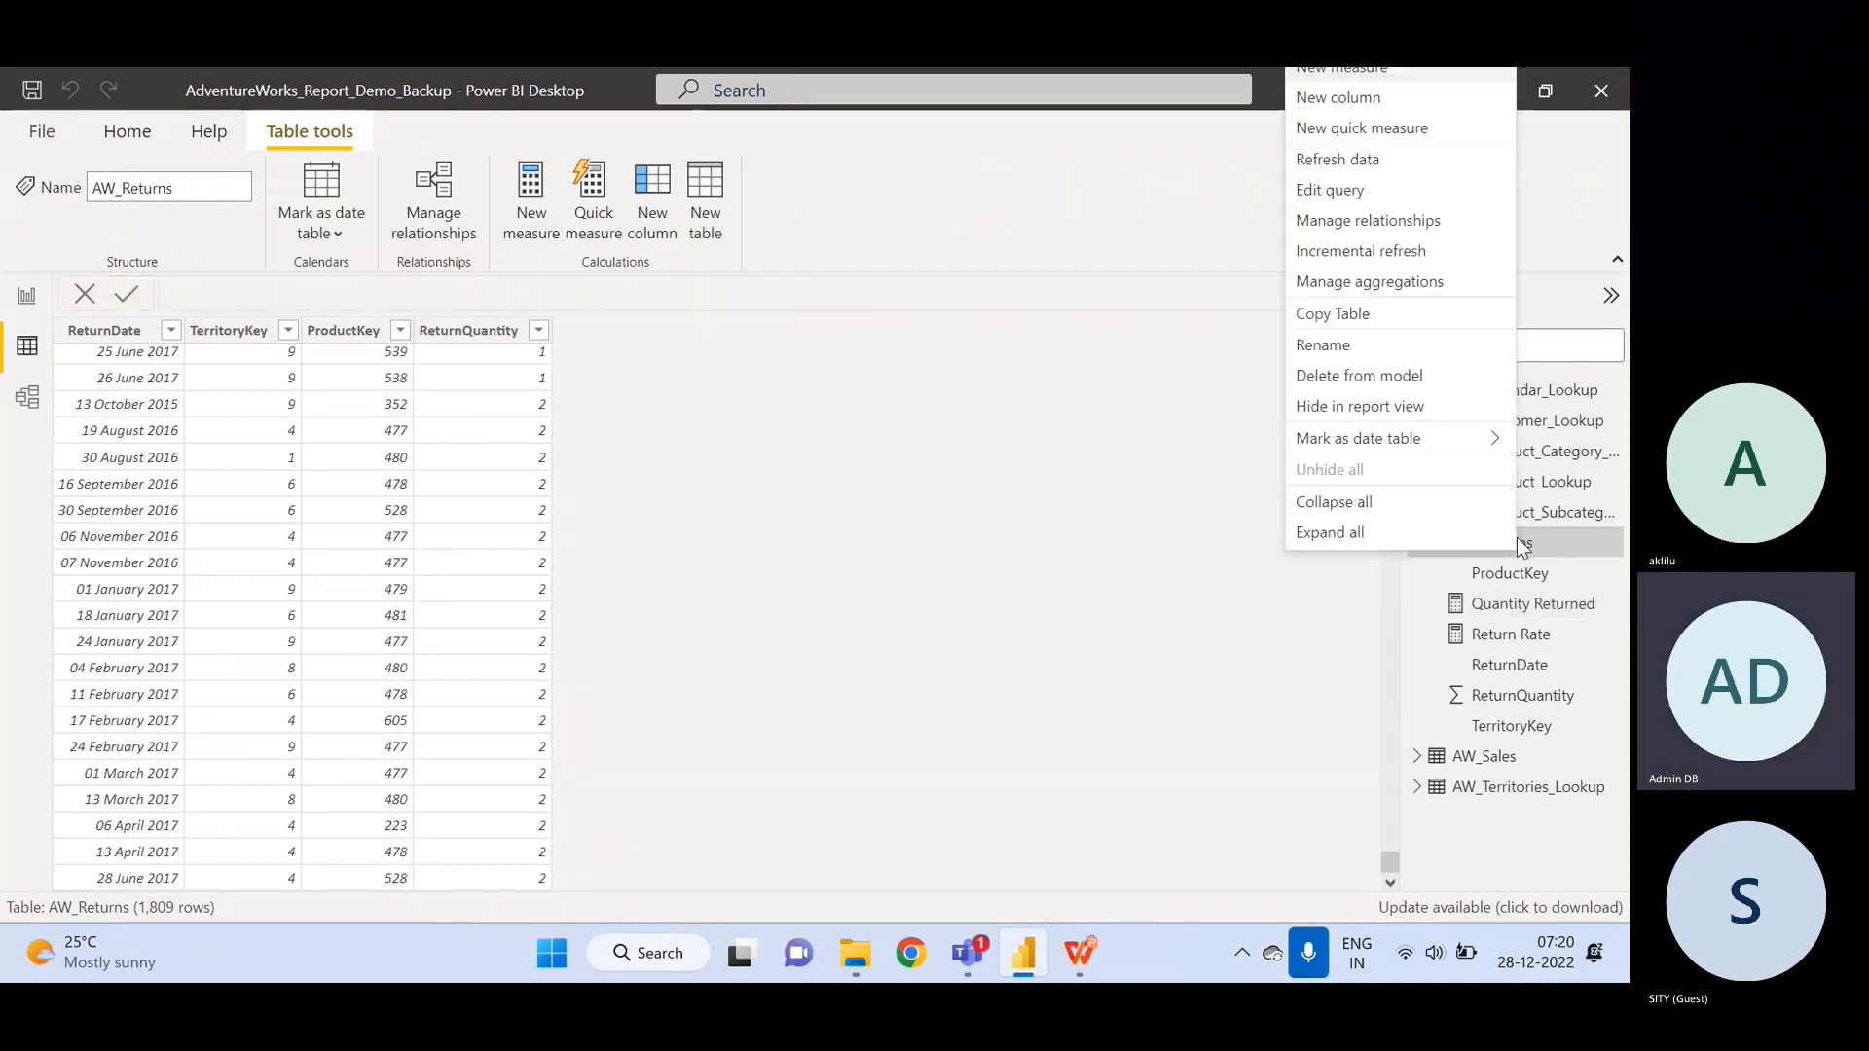
click(1363, 73)
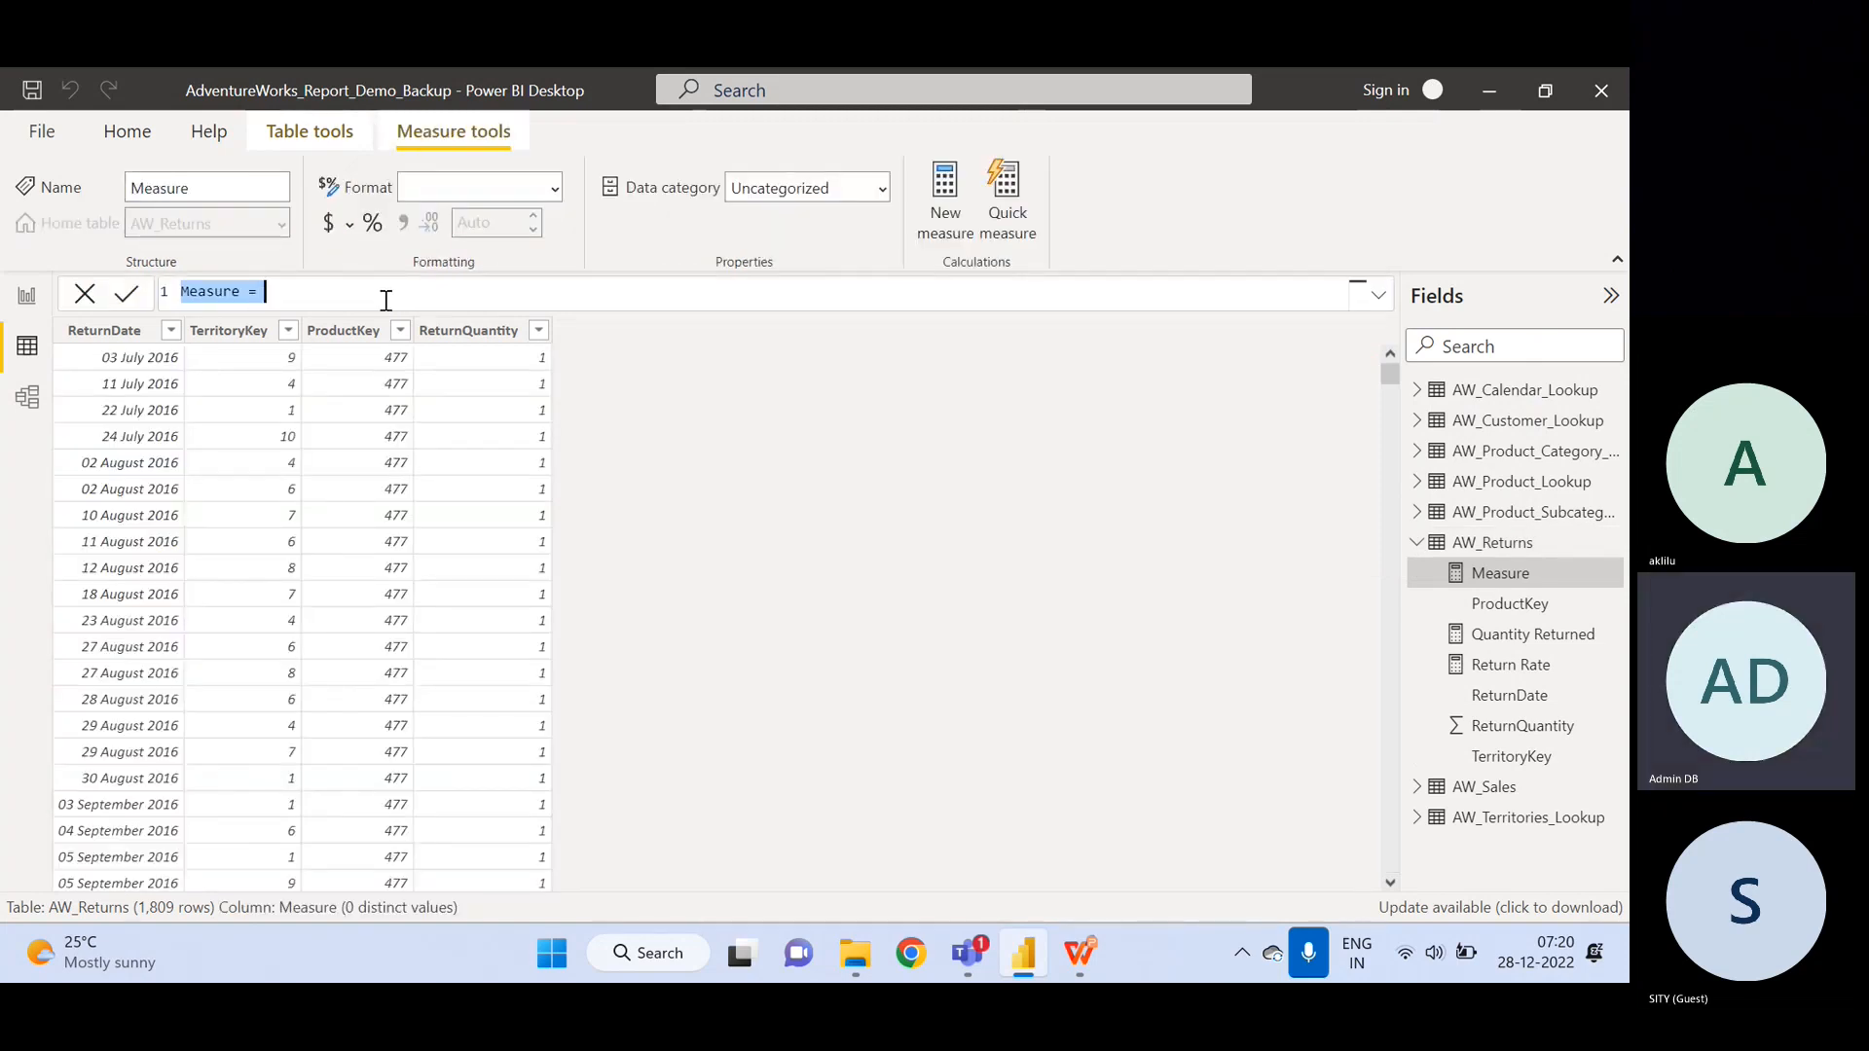
text(Total)
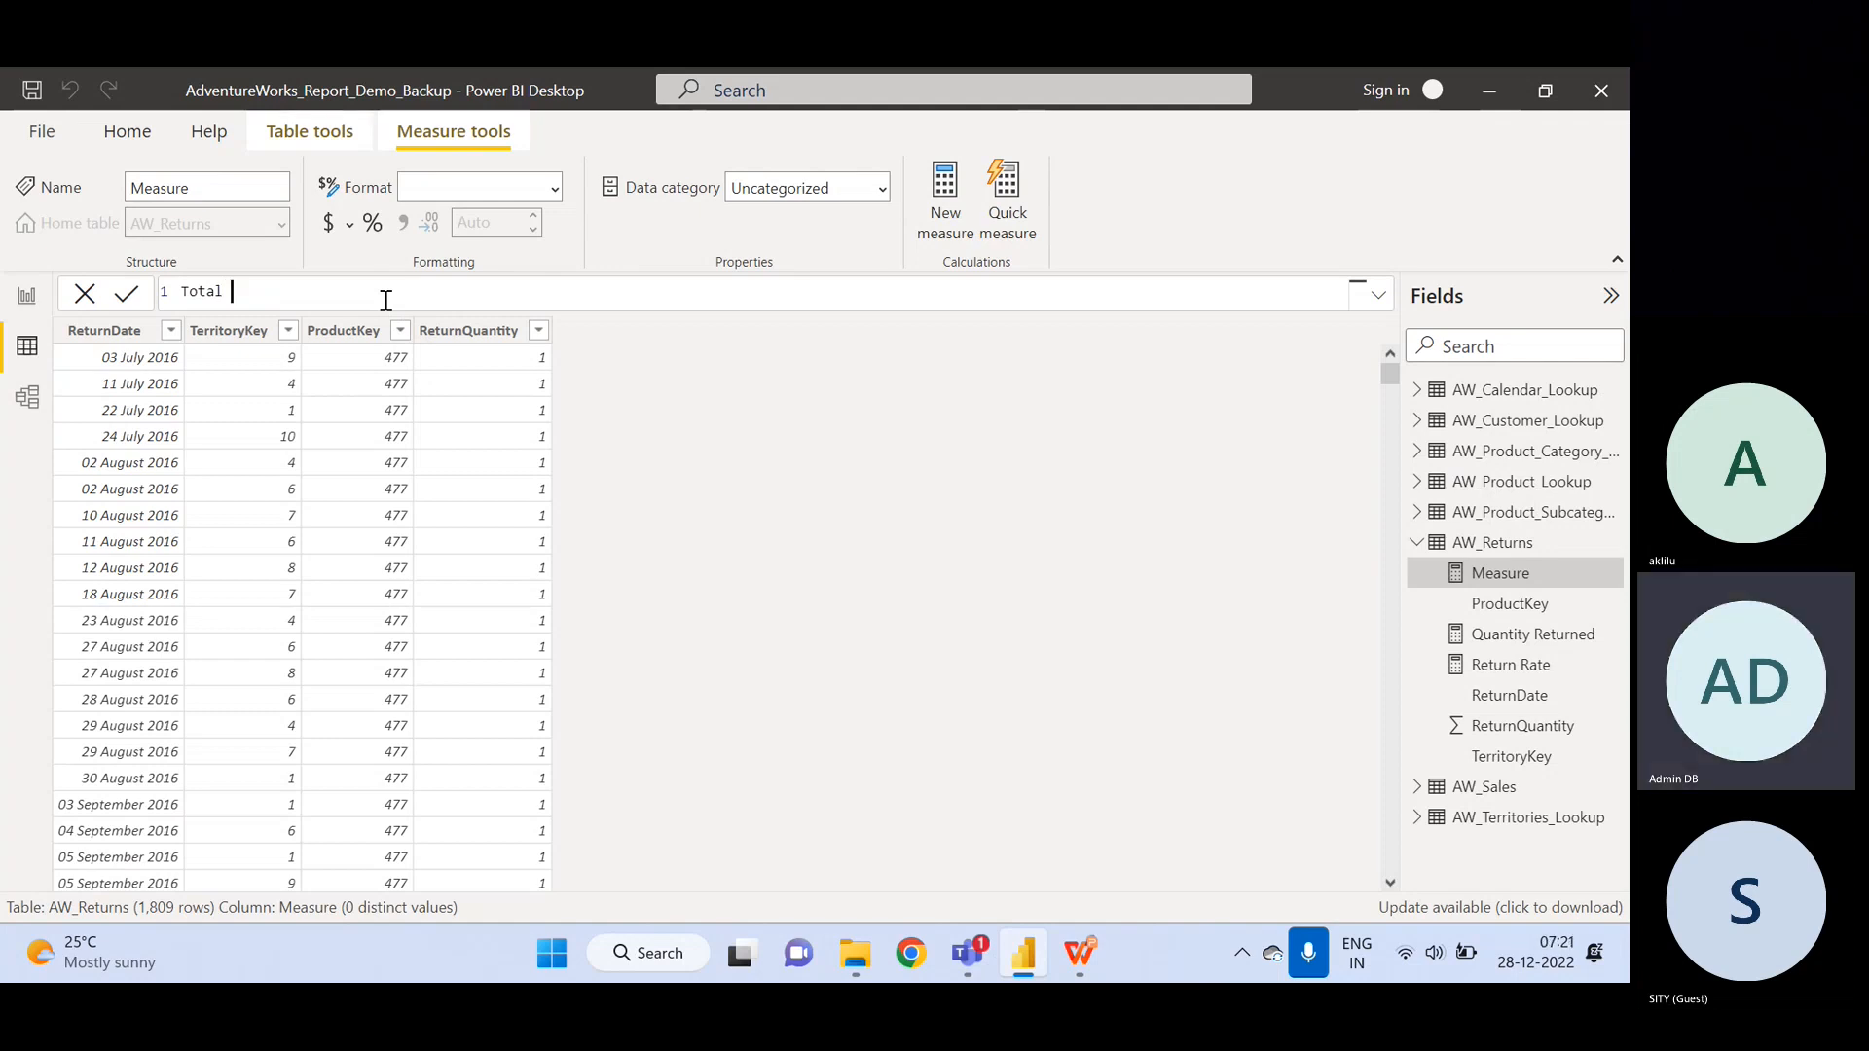
text( Returns = COUNT)
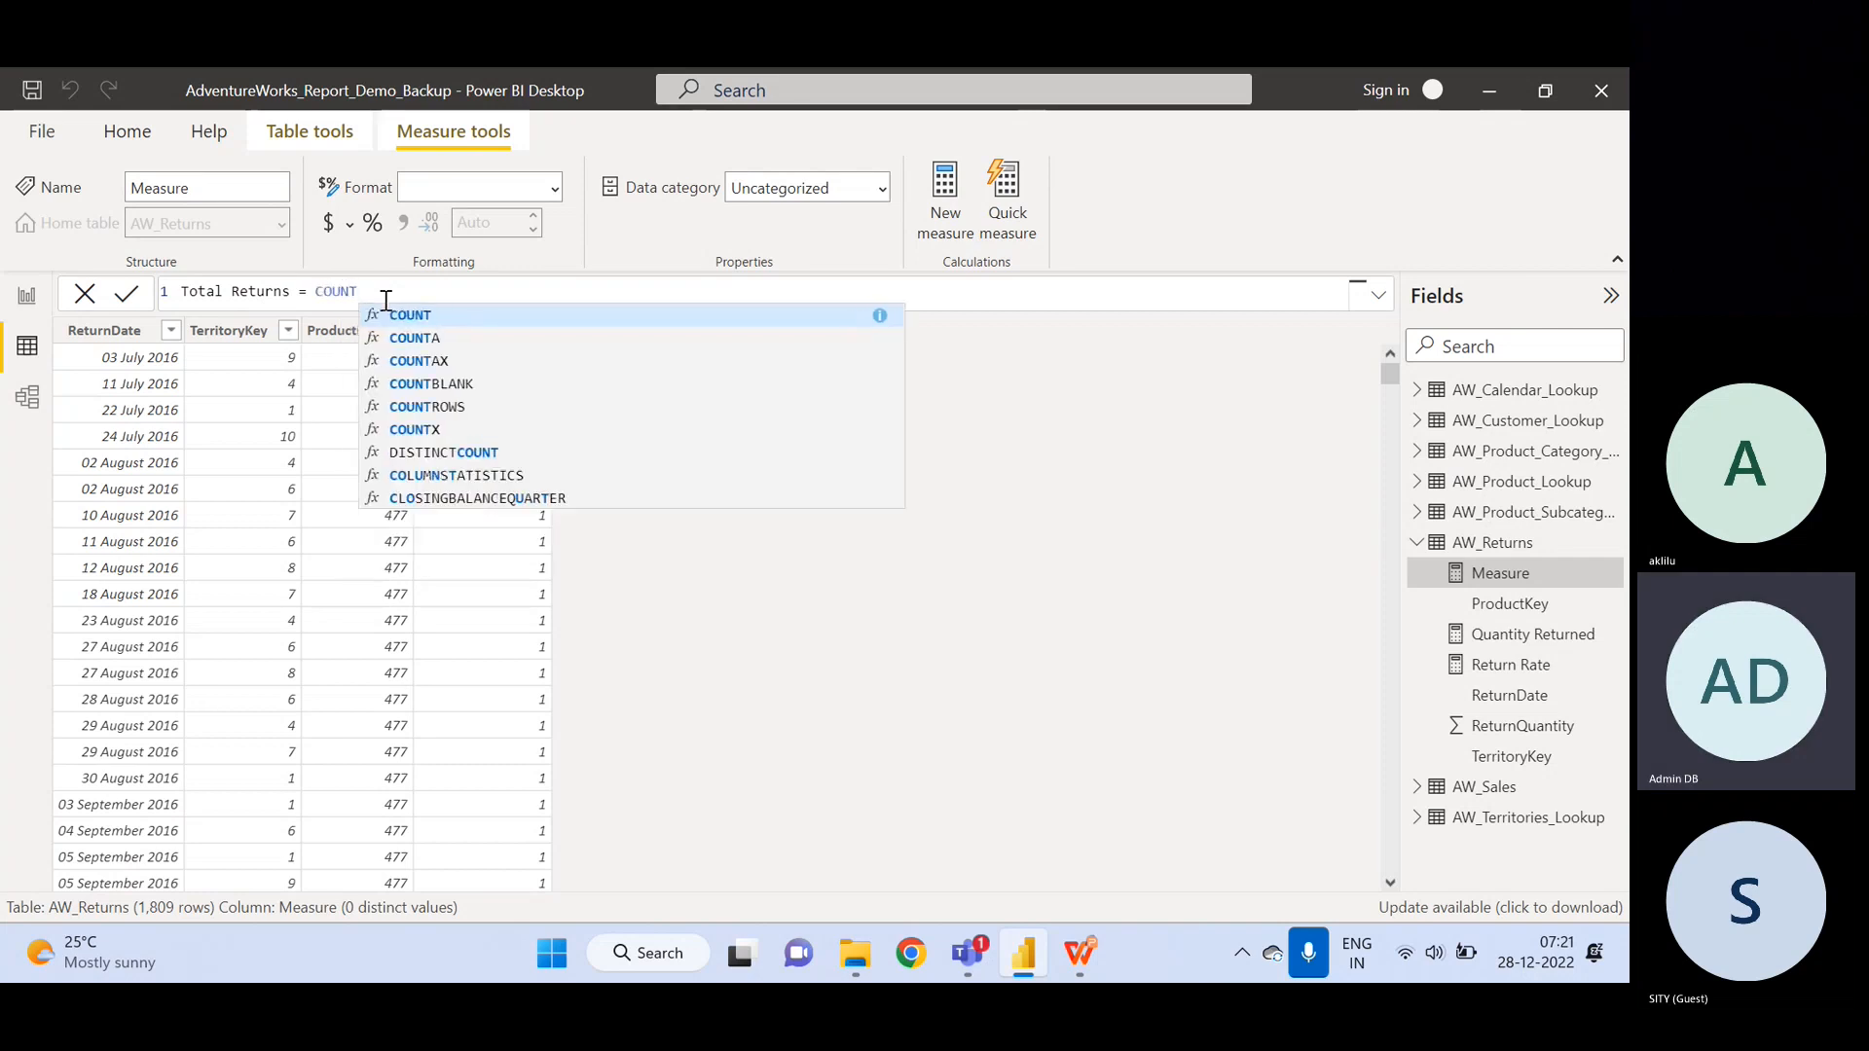
text(ROWS)
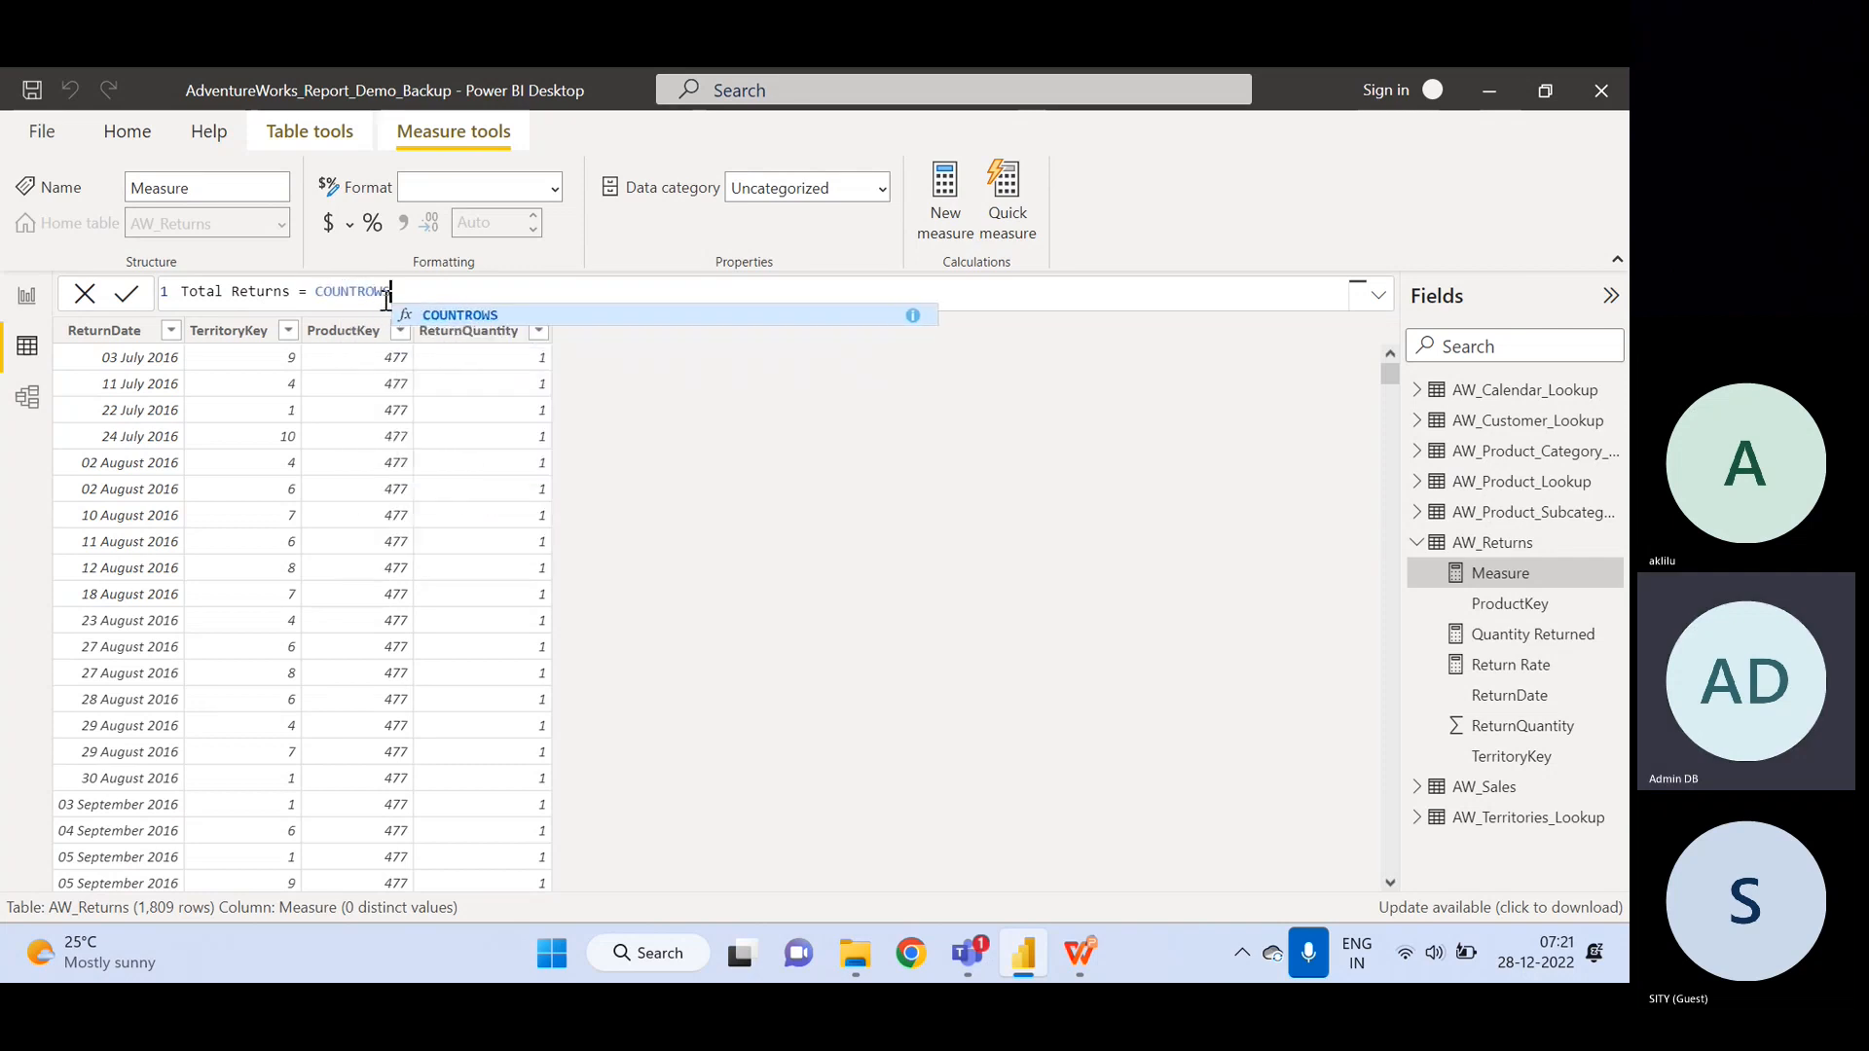
text(()
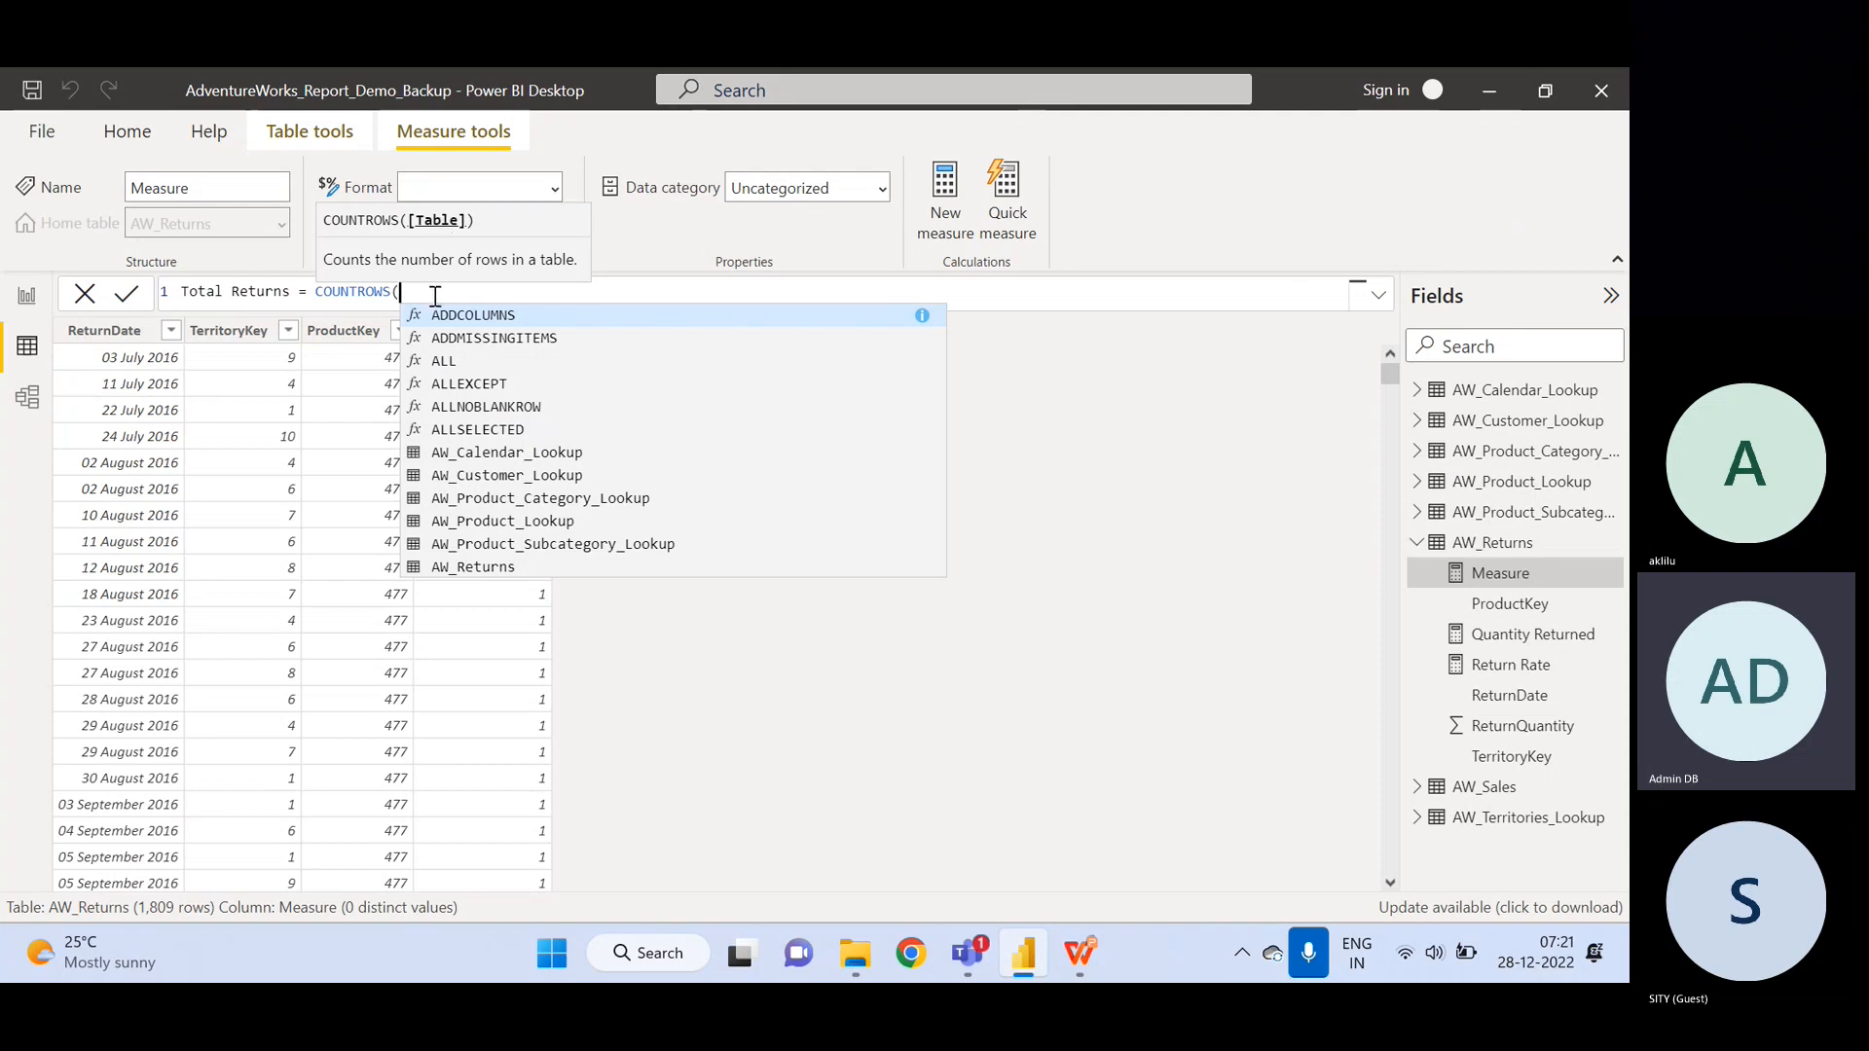
text(AW)
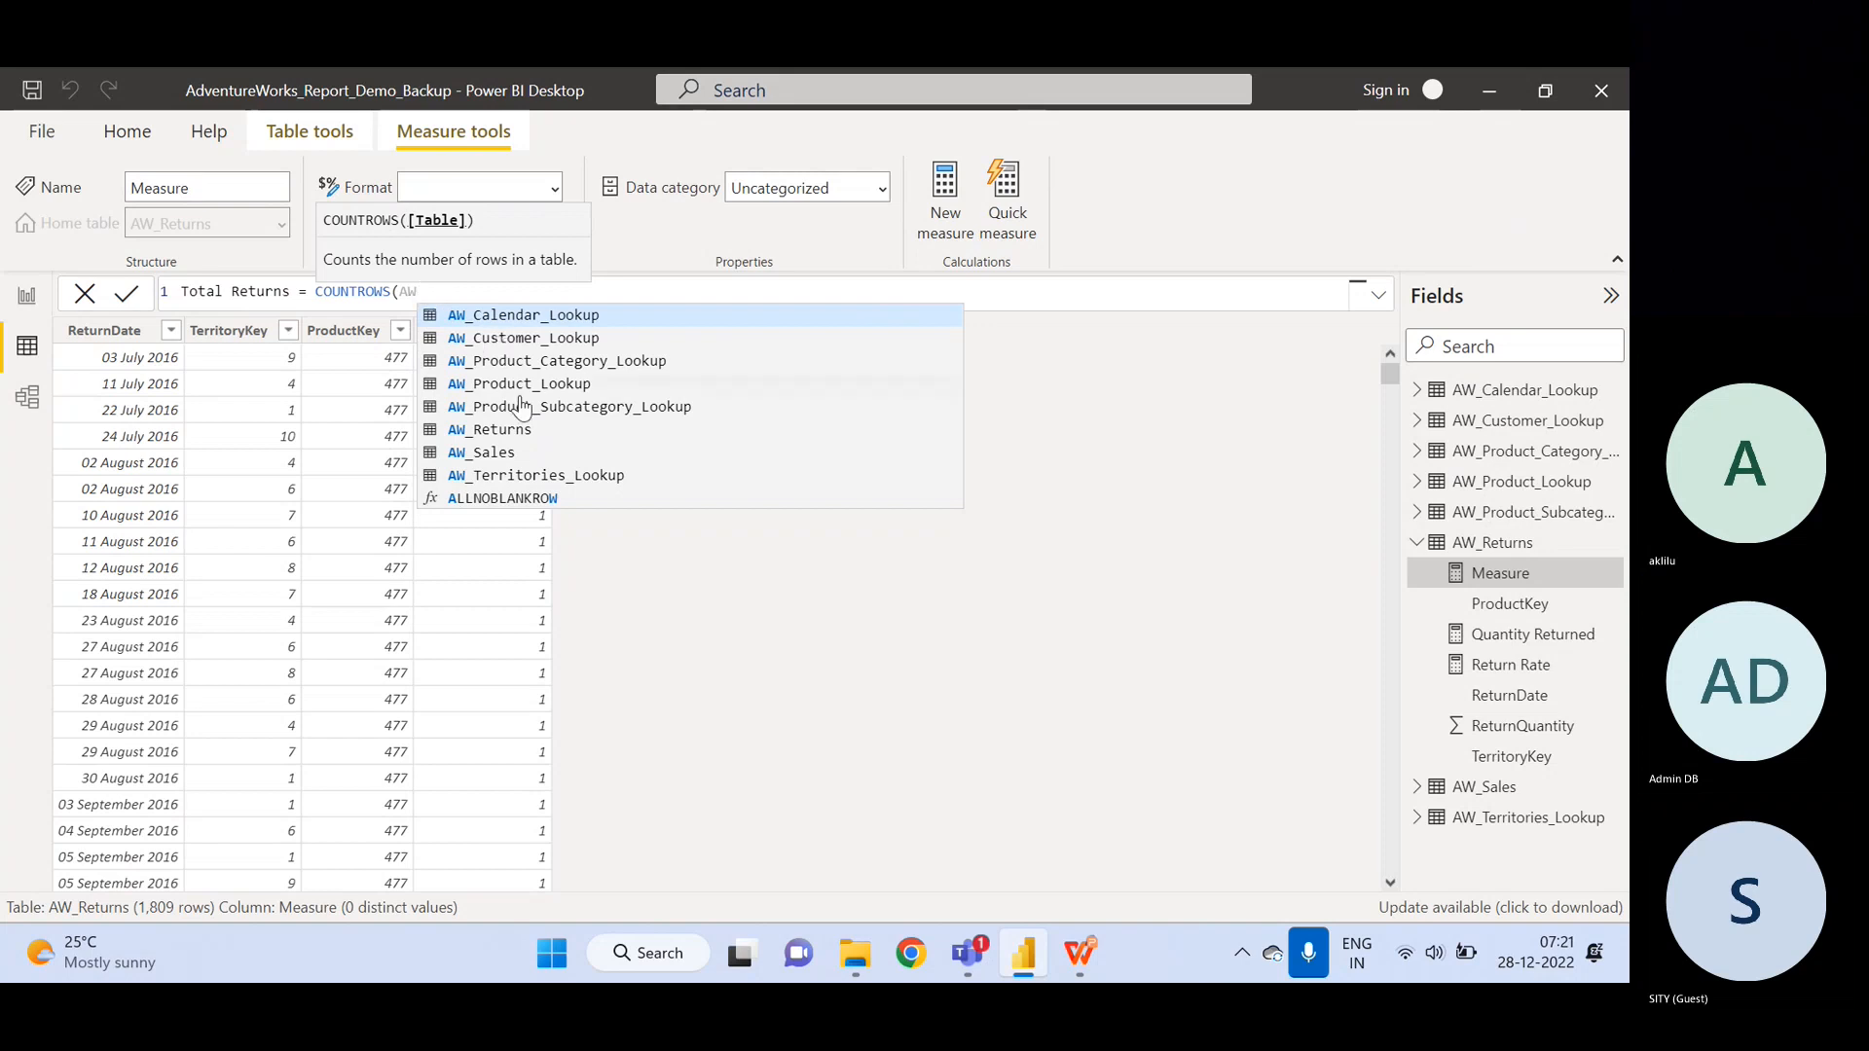
click(527, 433)
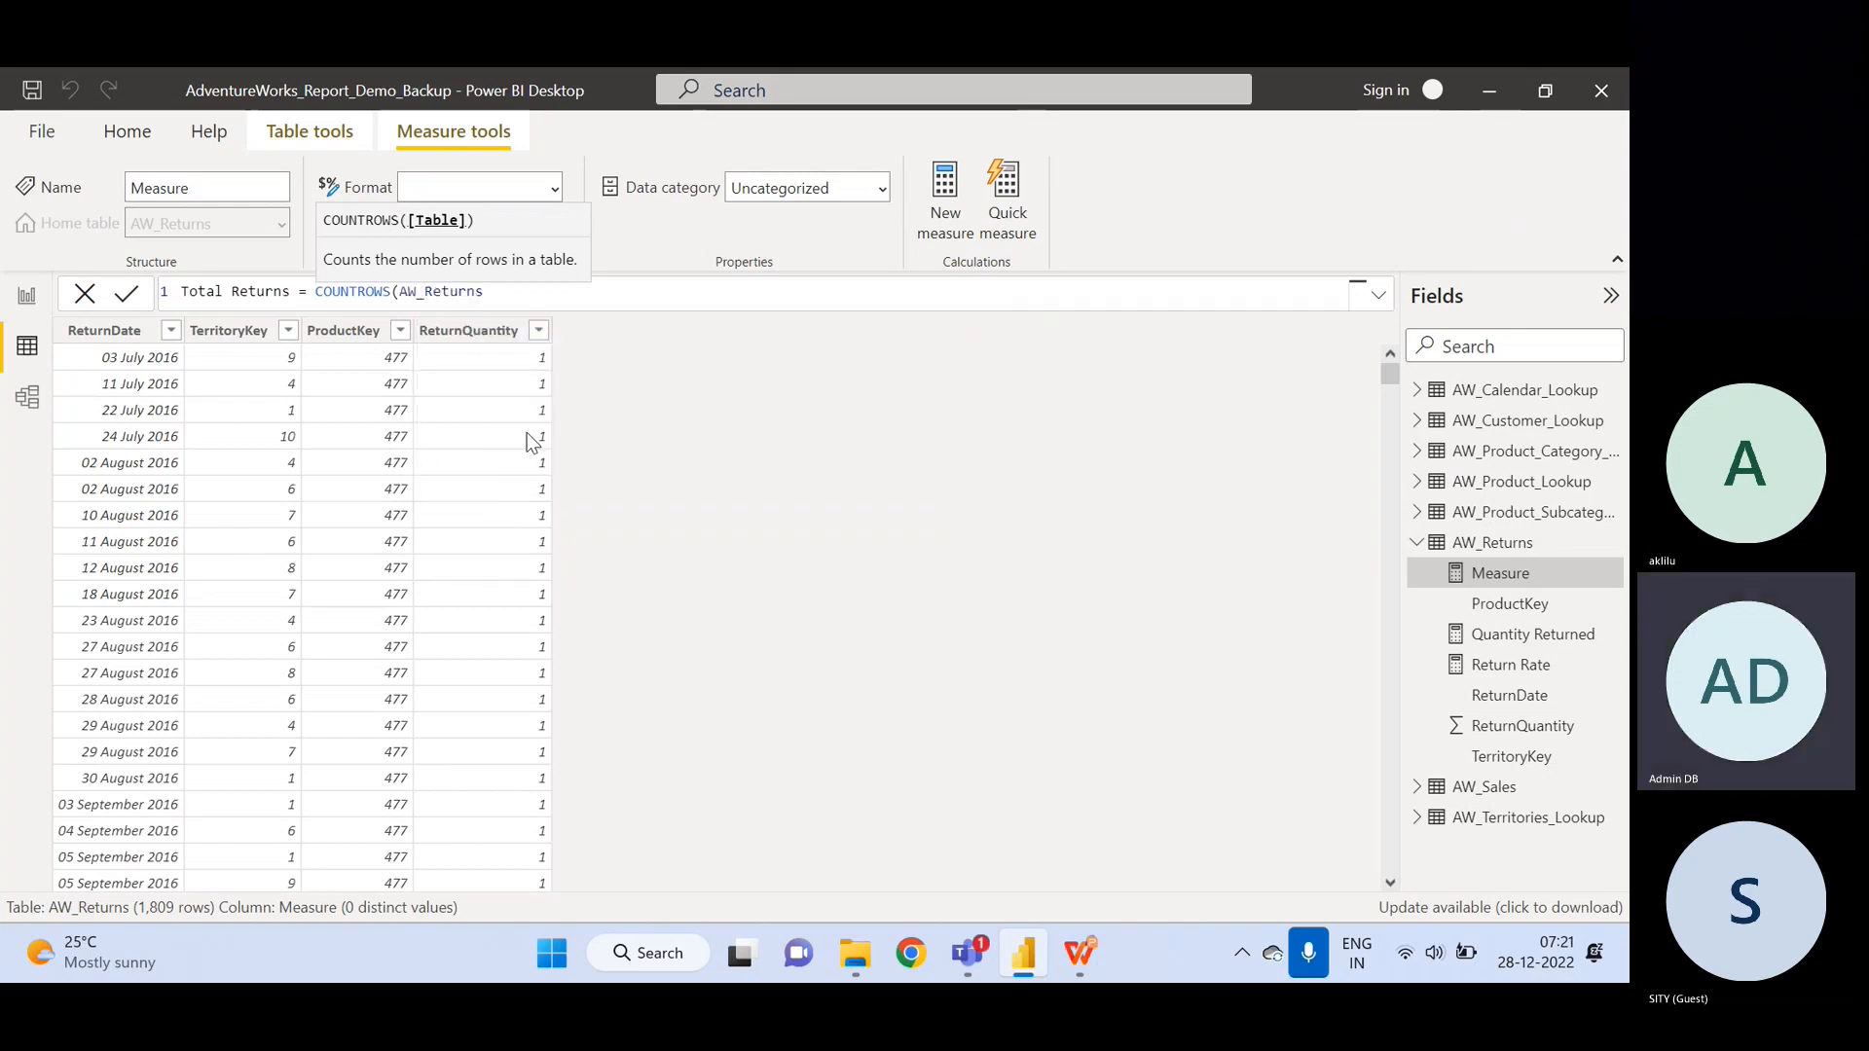
text())
key(Return)
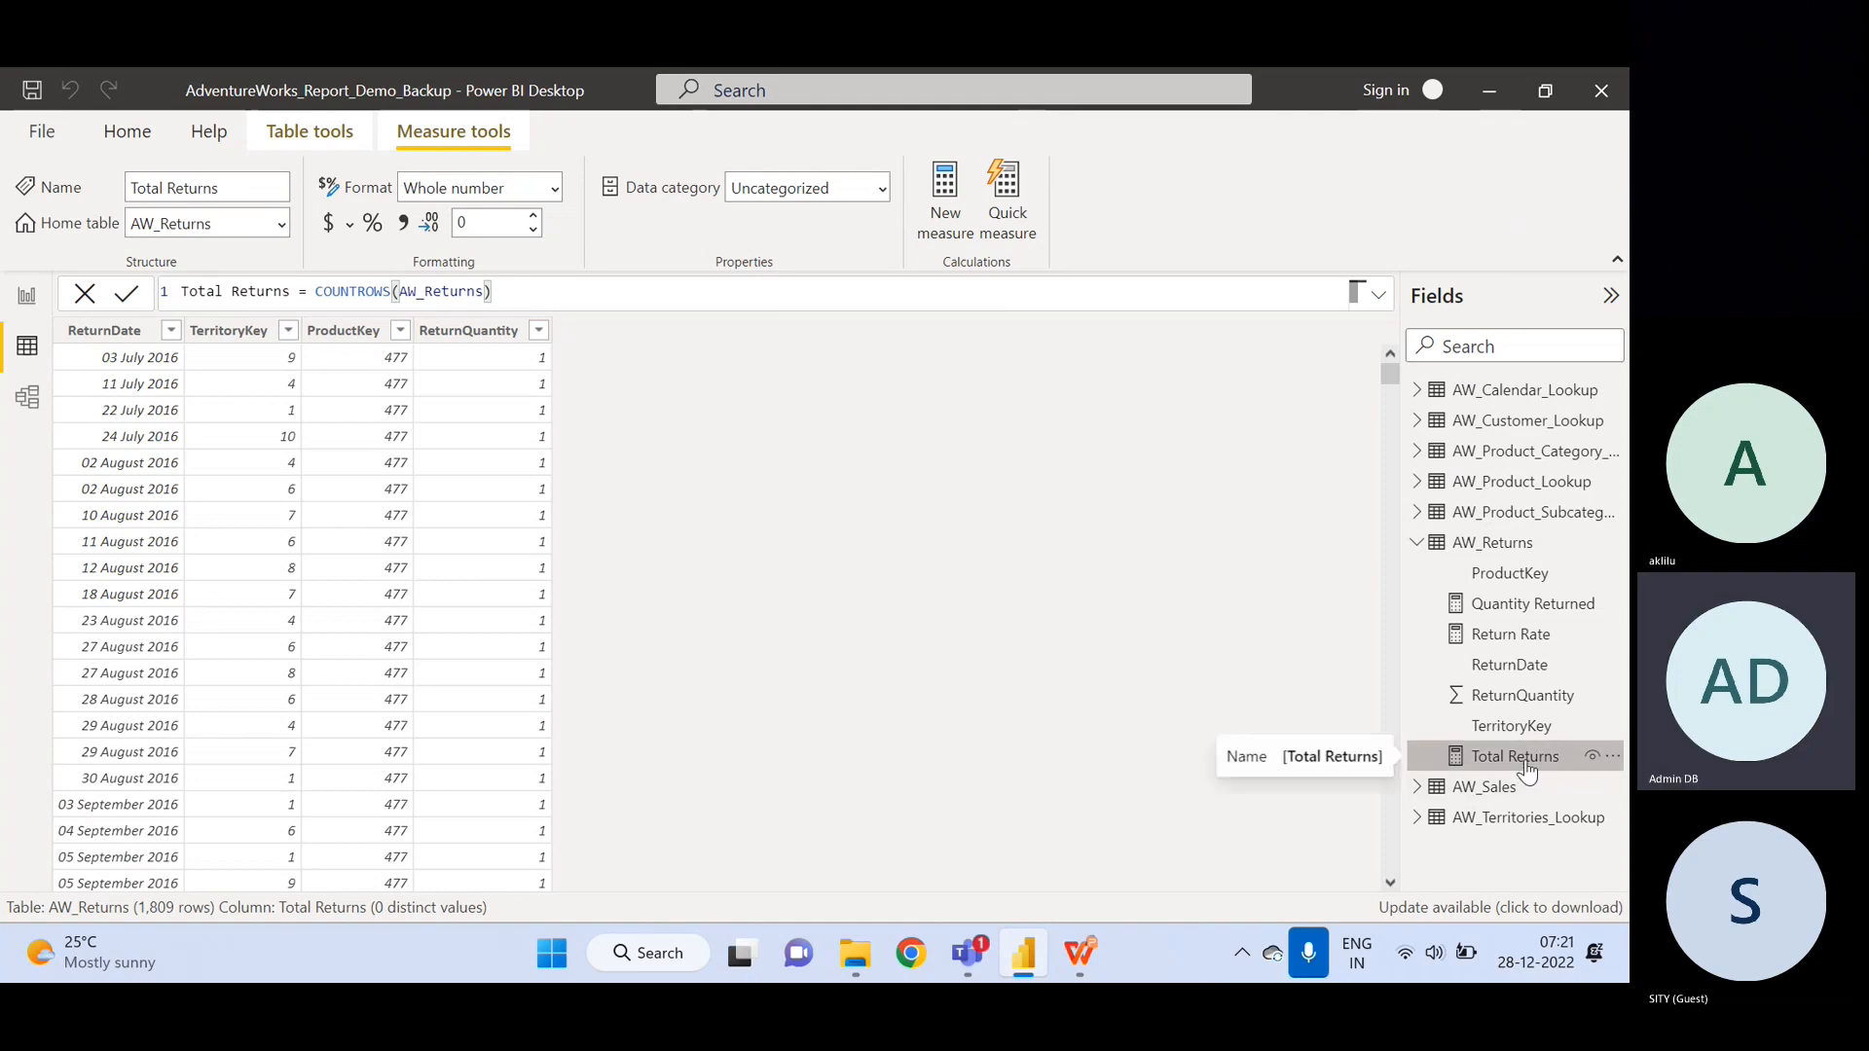
- Compare the formulas of the Quantity Returned and Total Returns measures
click(1509, 608)
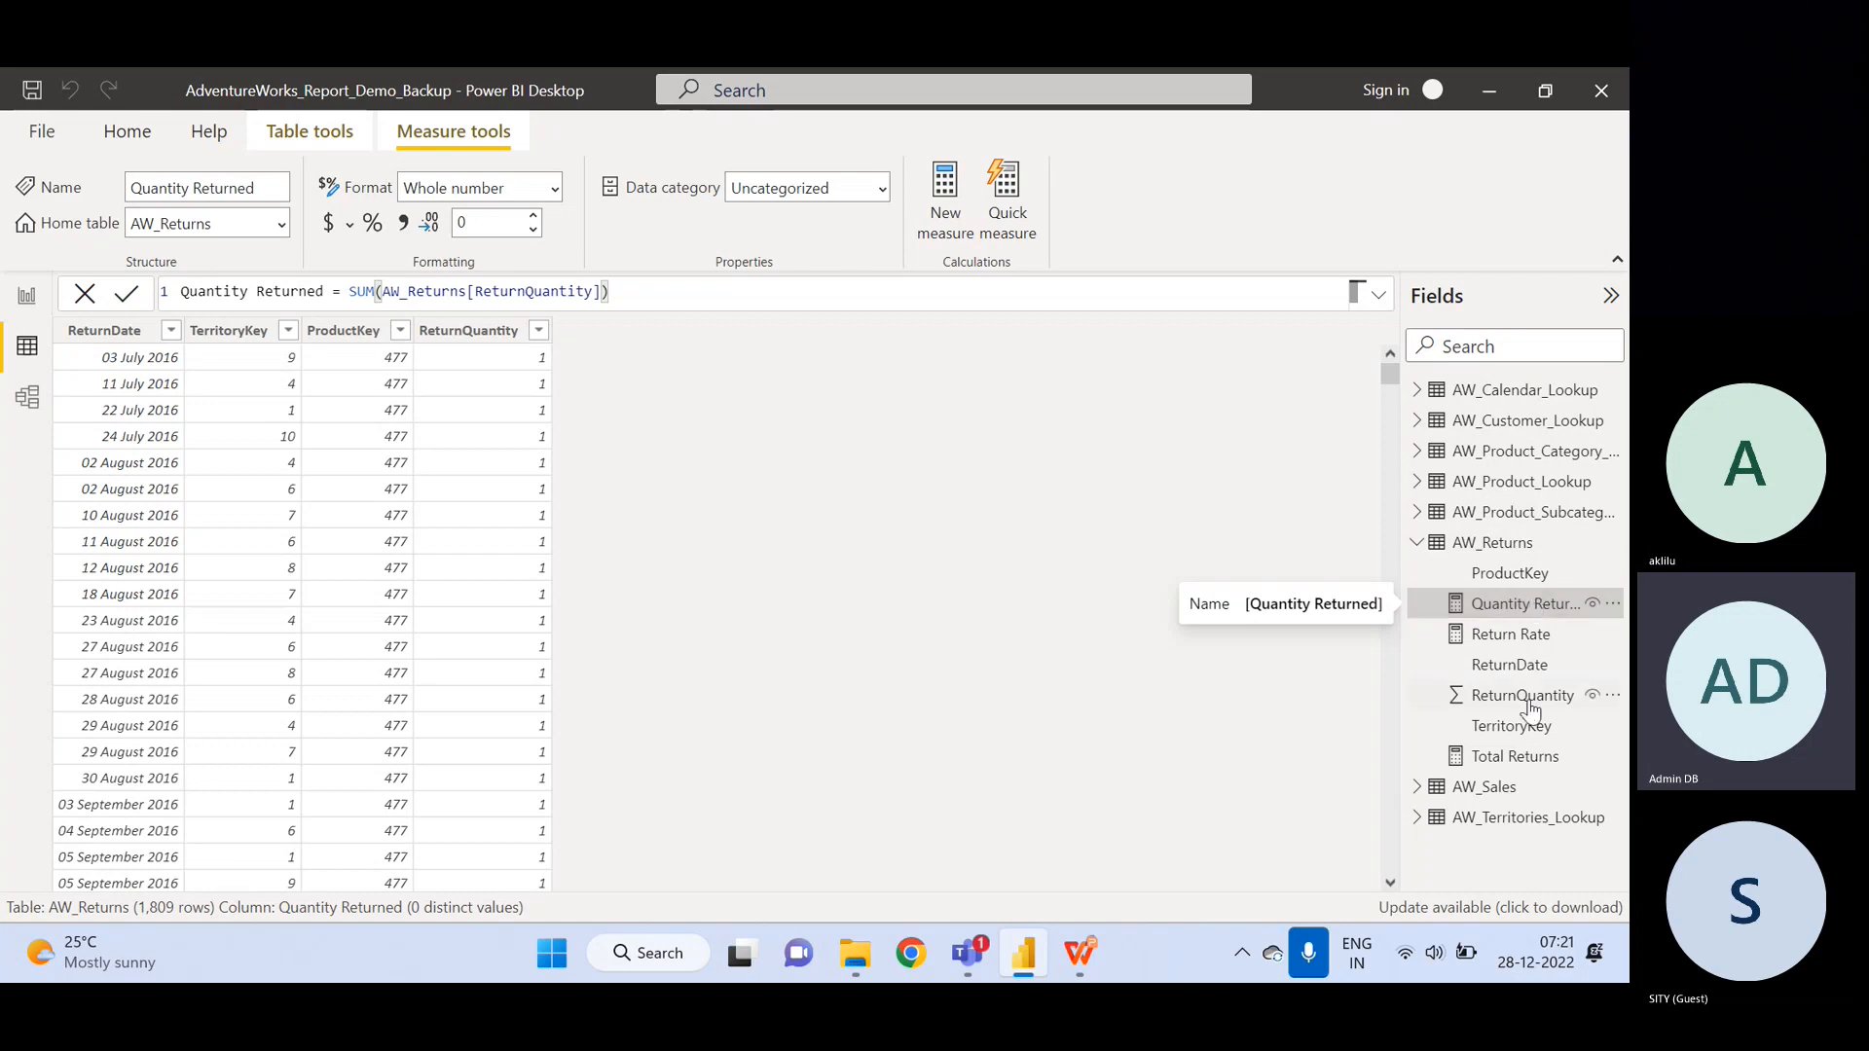
click(1535, 767)
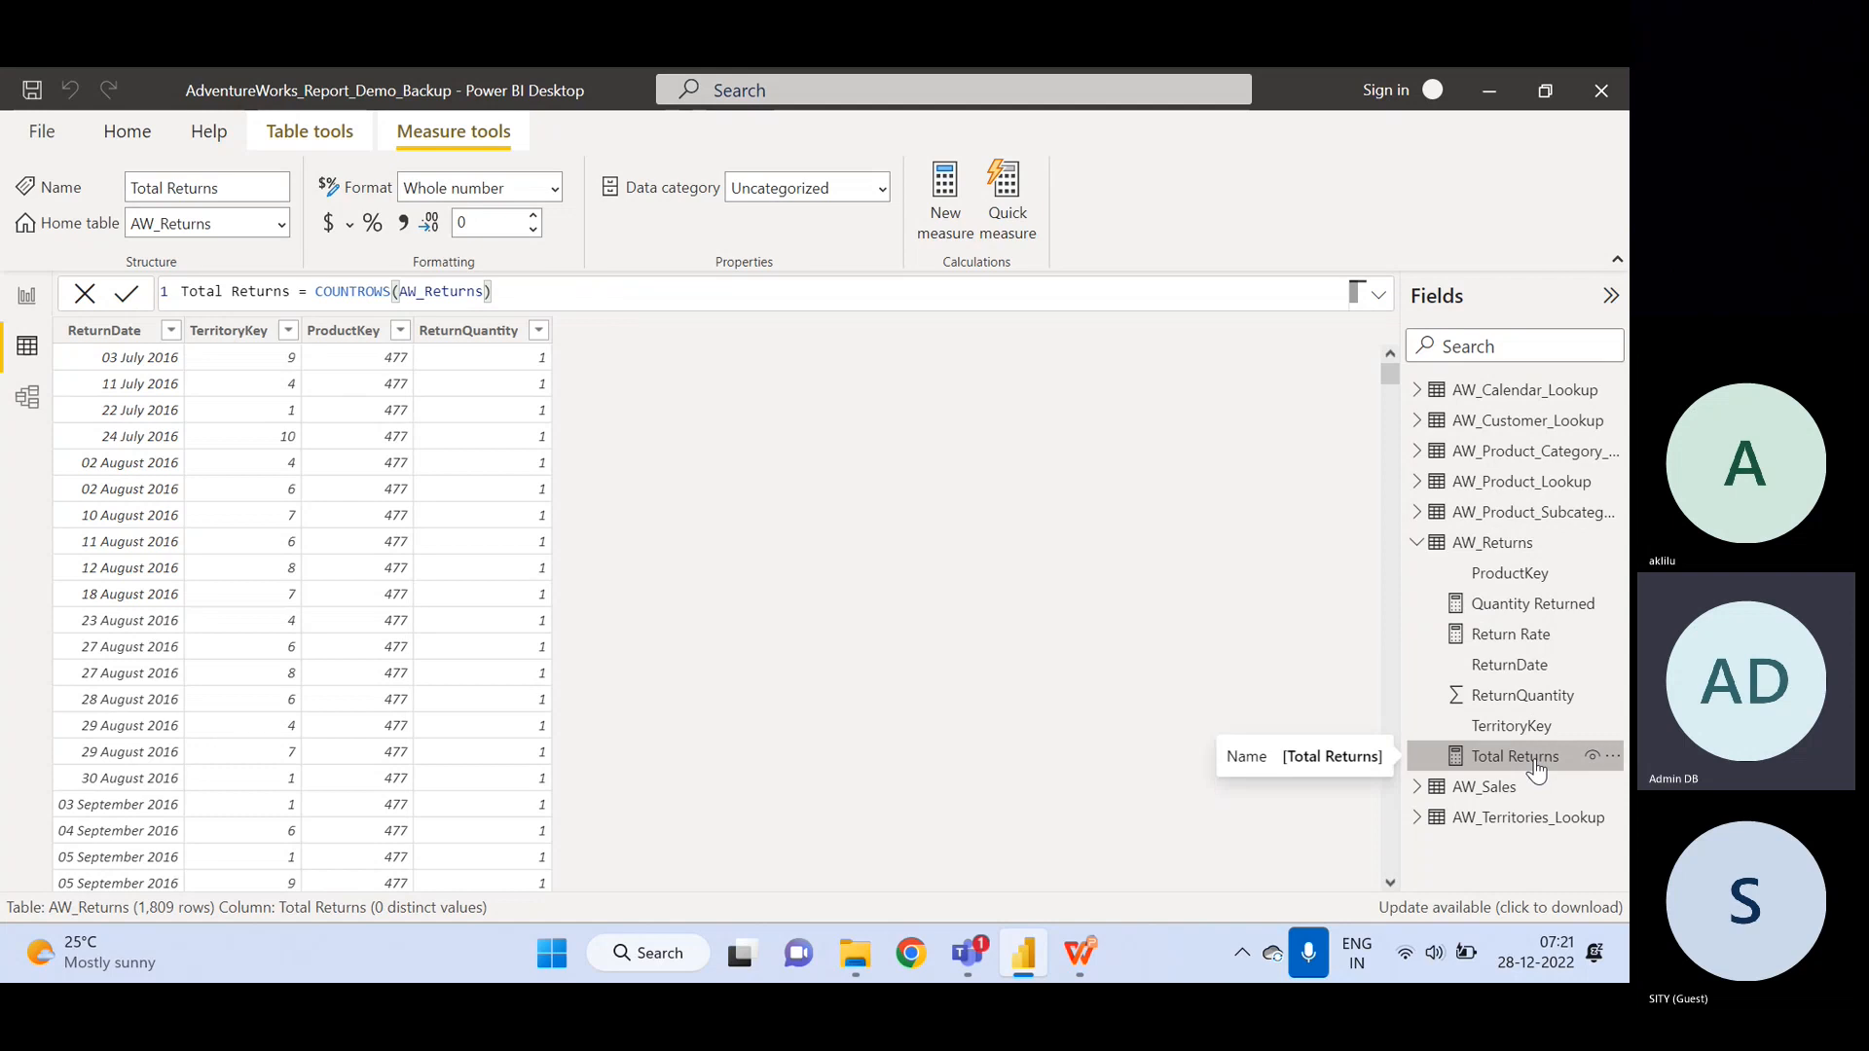
- On the report page, add Total Returns to the category matrix's values between Quantity Returned and Return Rate
click(30, 309)
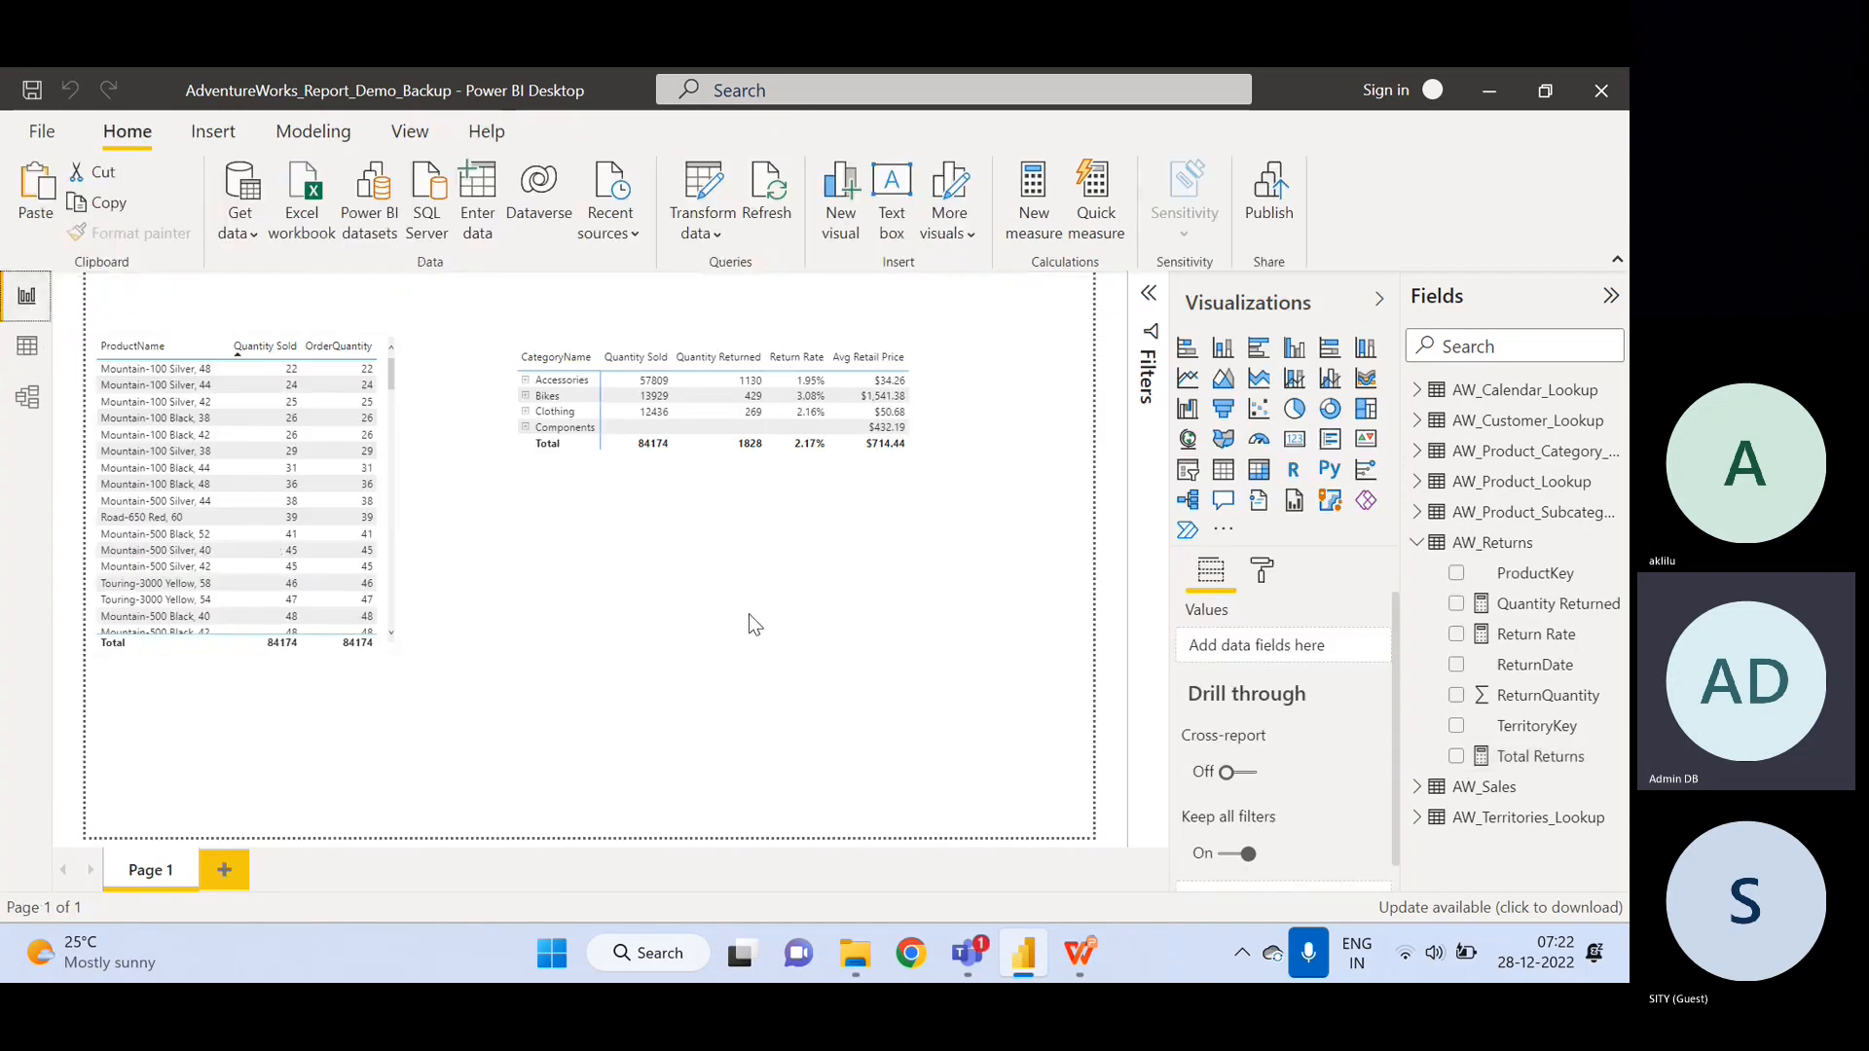
click(811, 503)
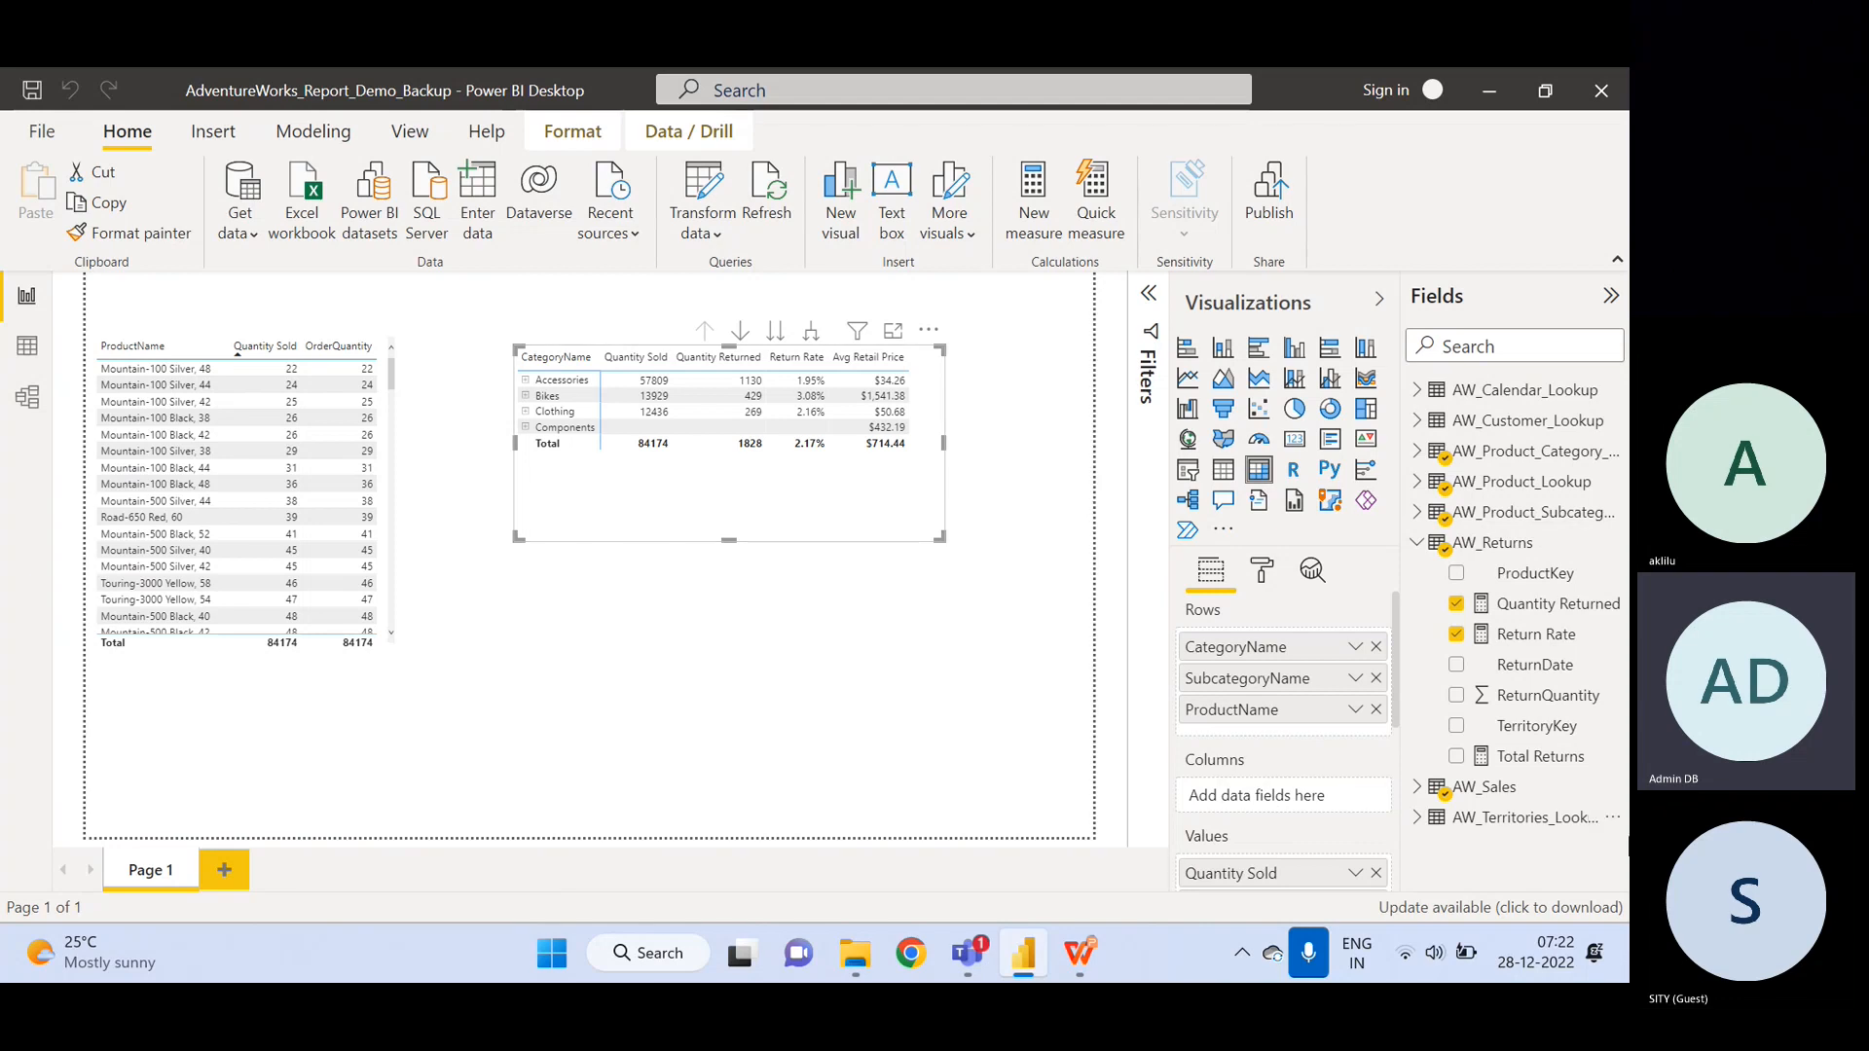
drag(1530, 769, 1260, 691)
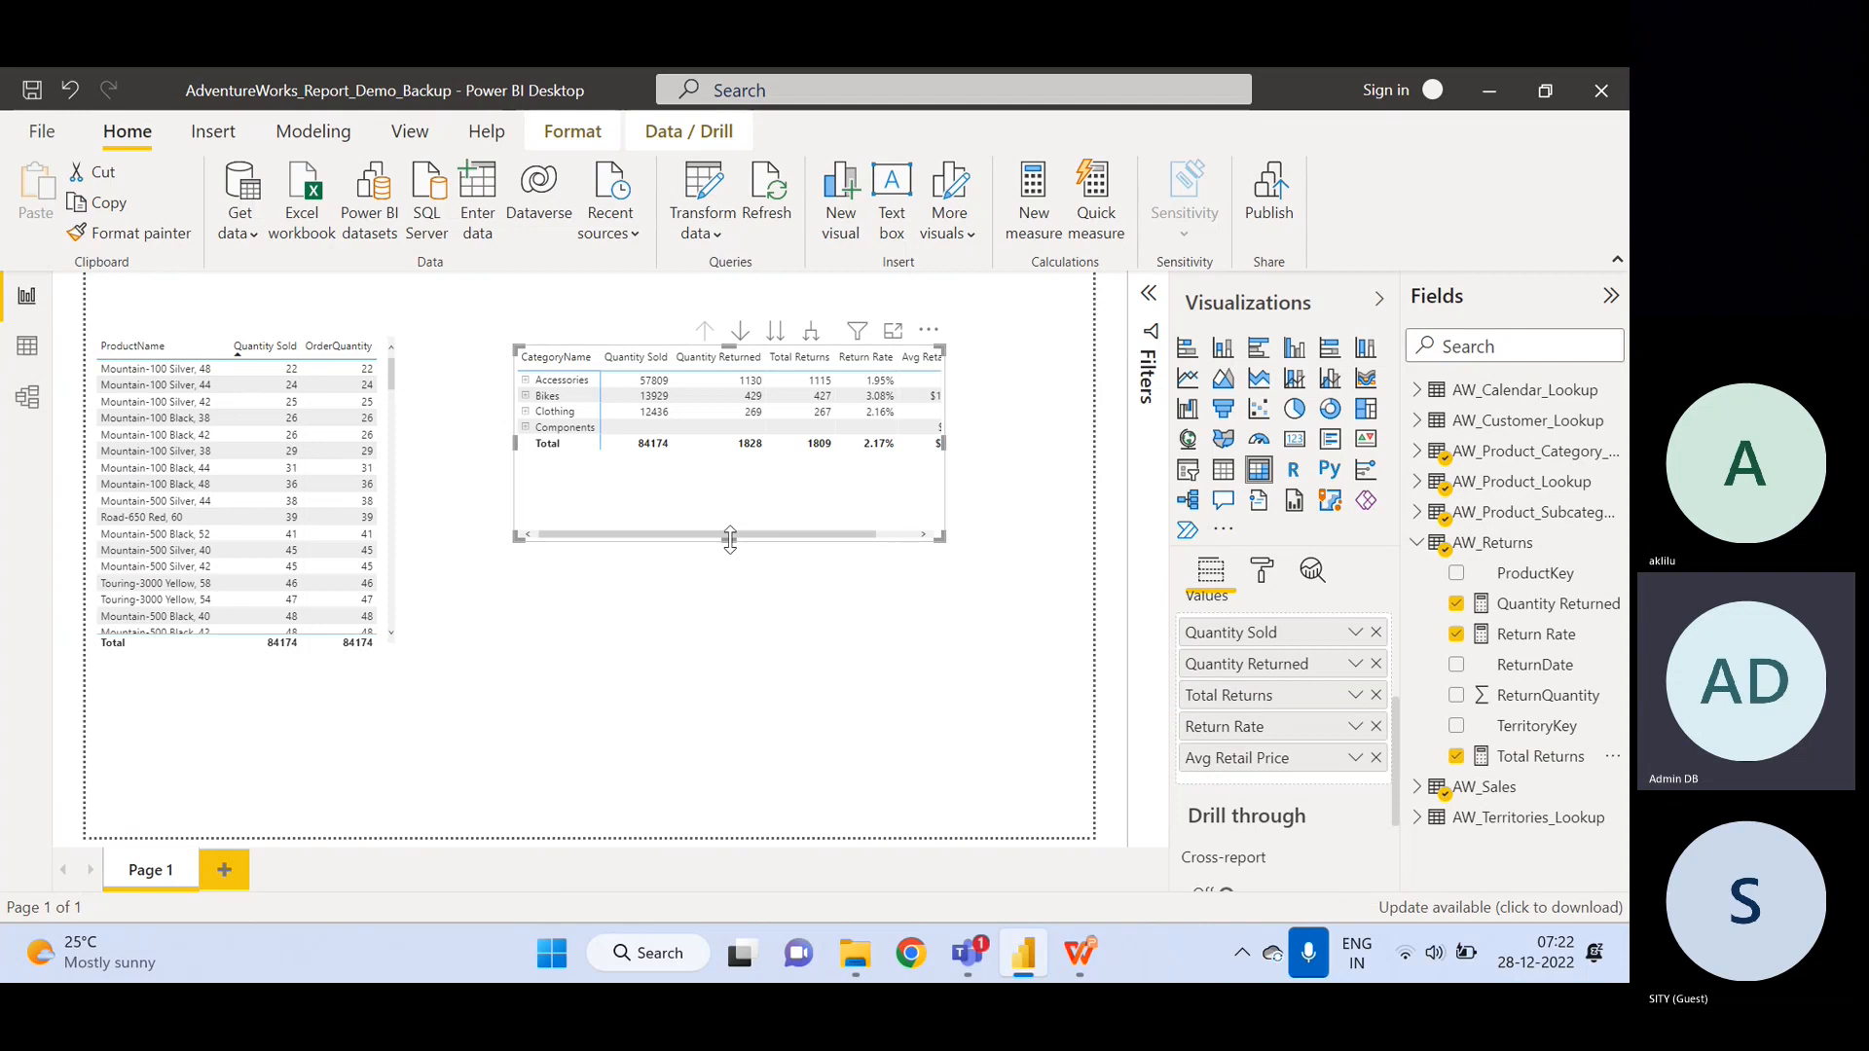
- Make the category matrix taller and wide enough to fit all its columns through Avg Retail Price
drag(730, 538, 755, 640)
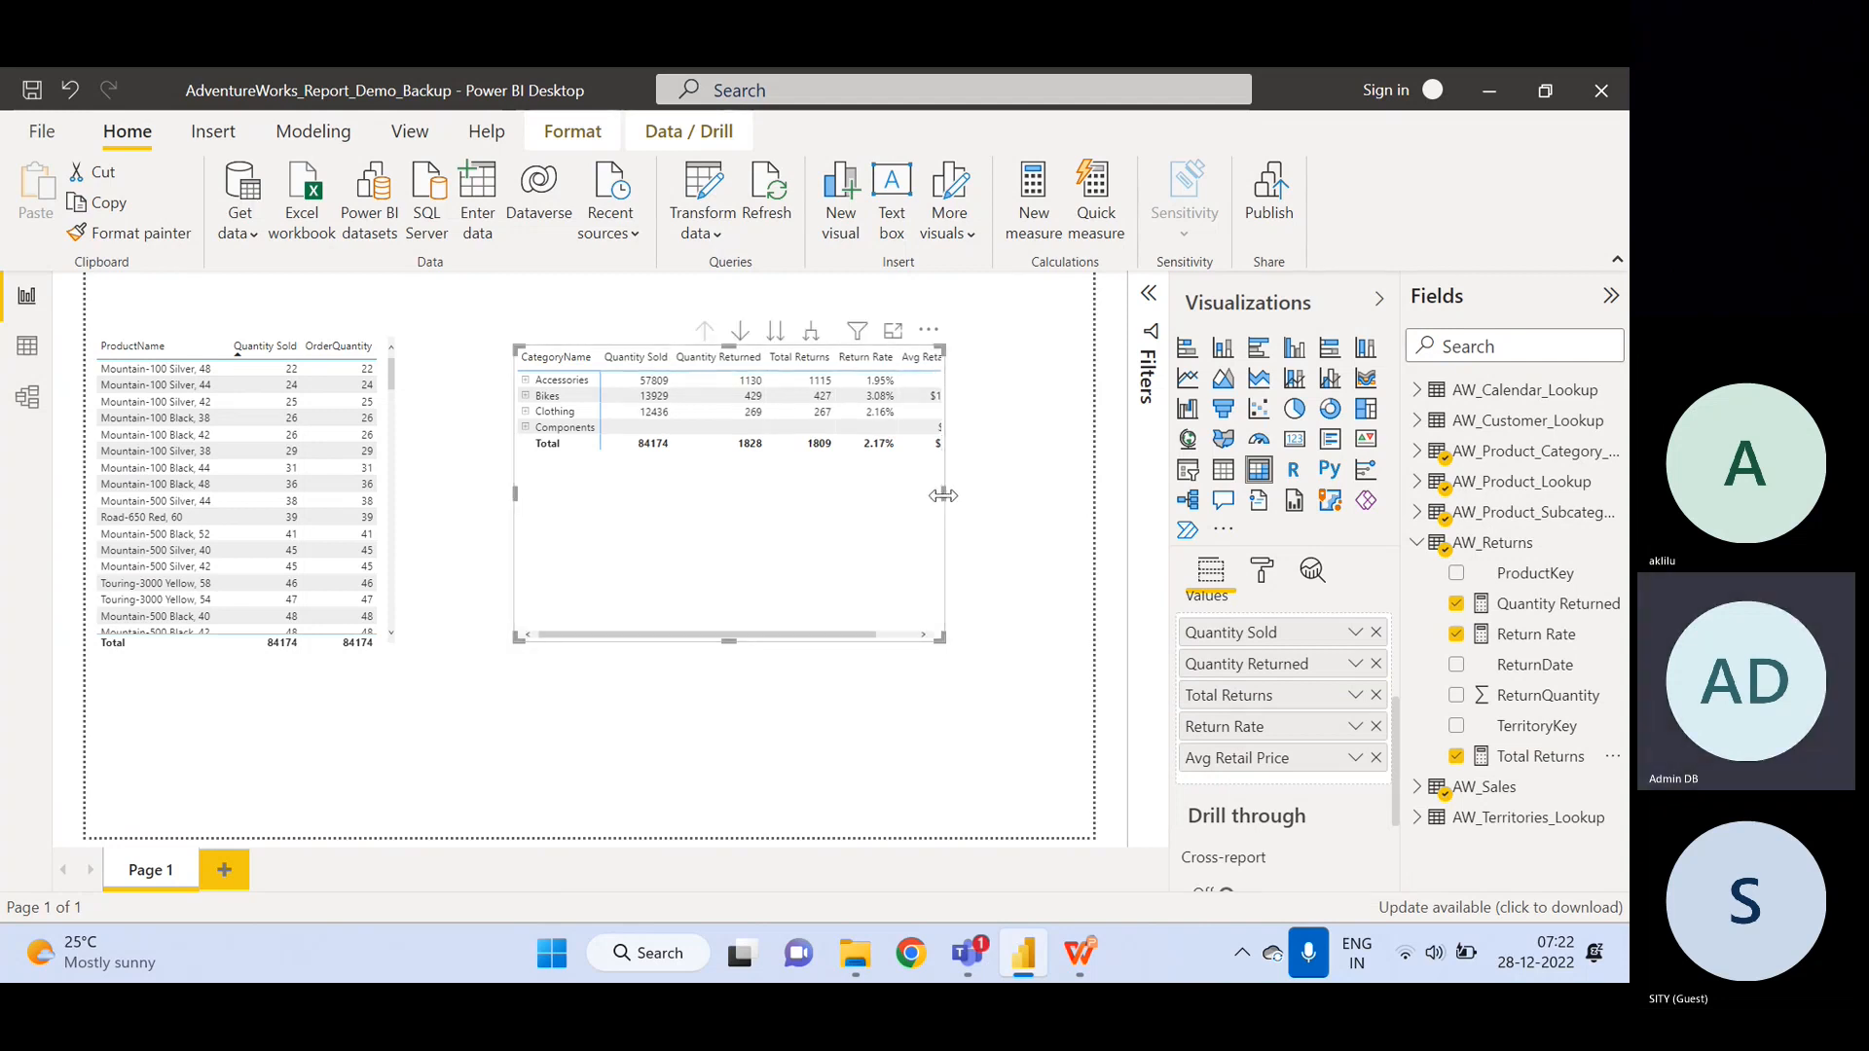
drag(941, 494, 1061, 498)
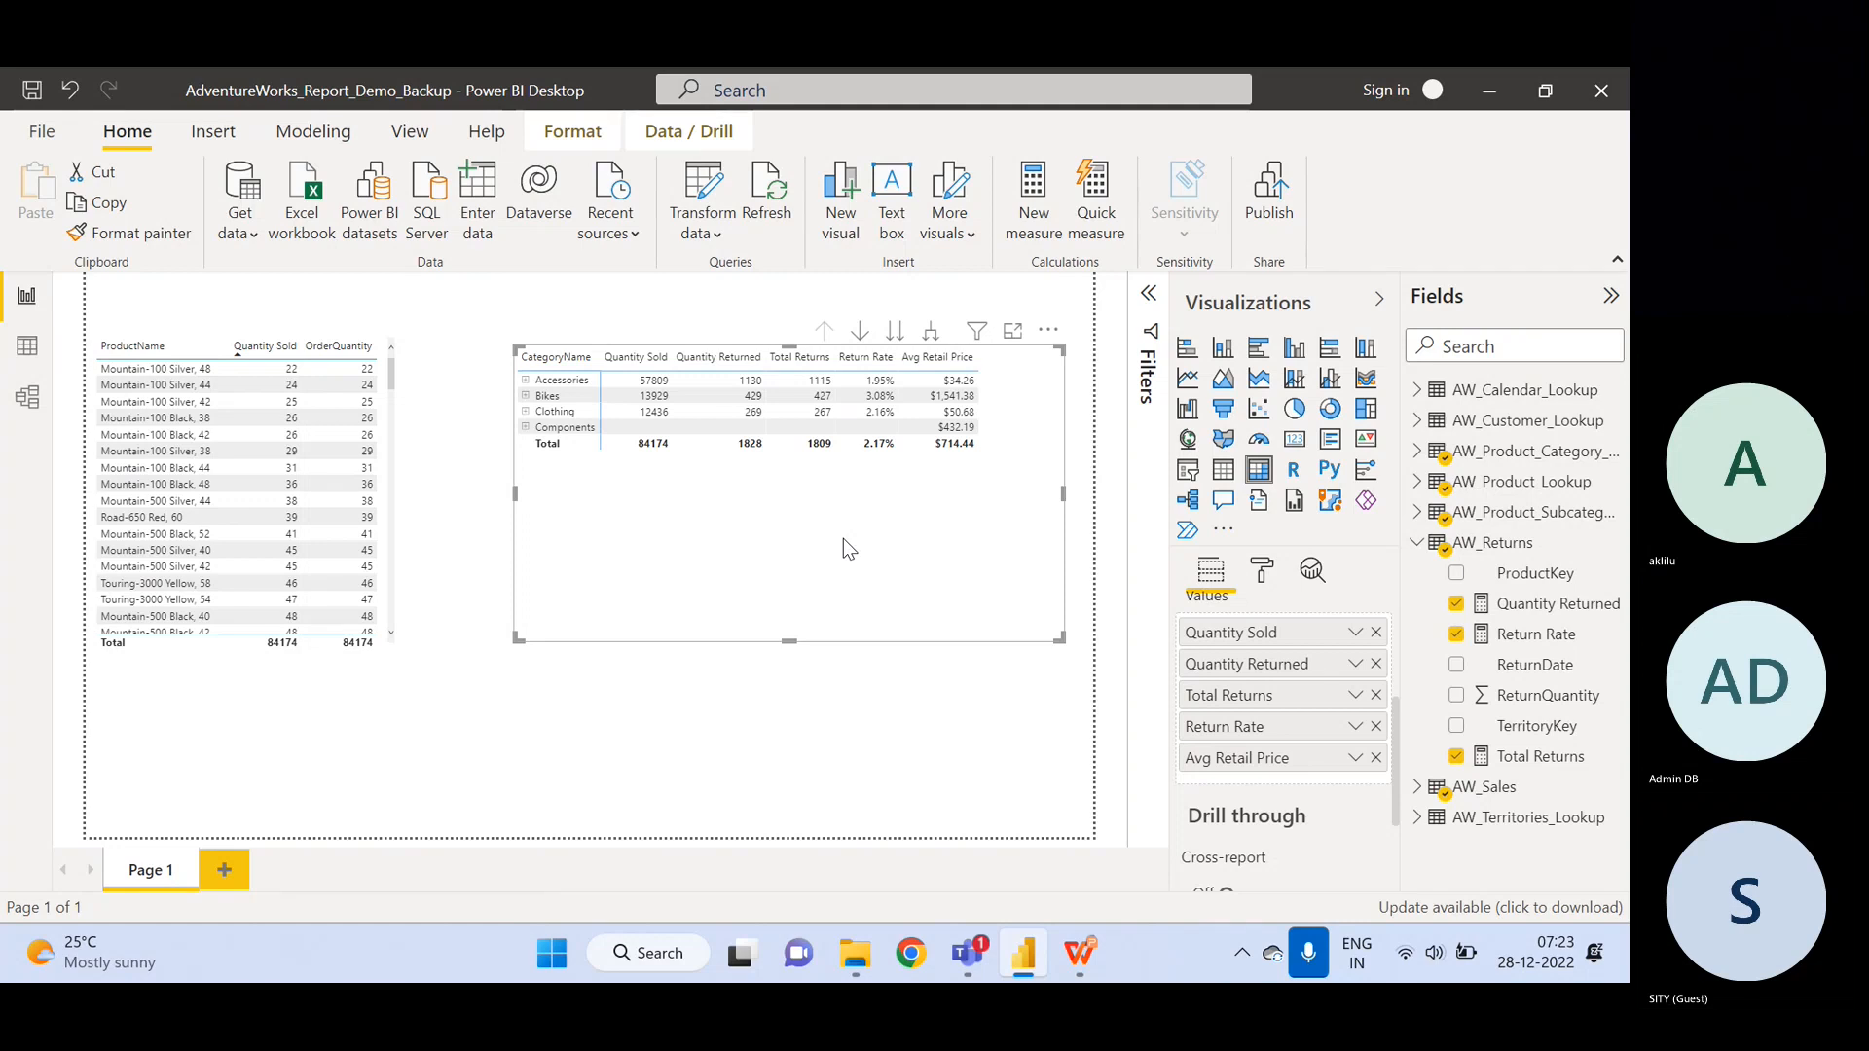
click(1493, 544)
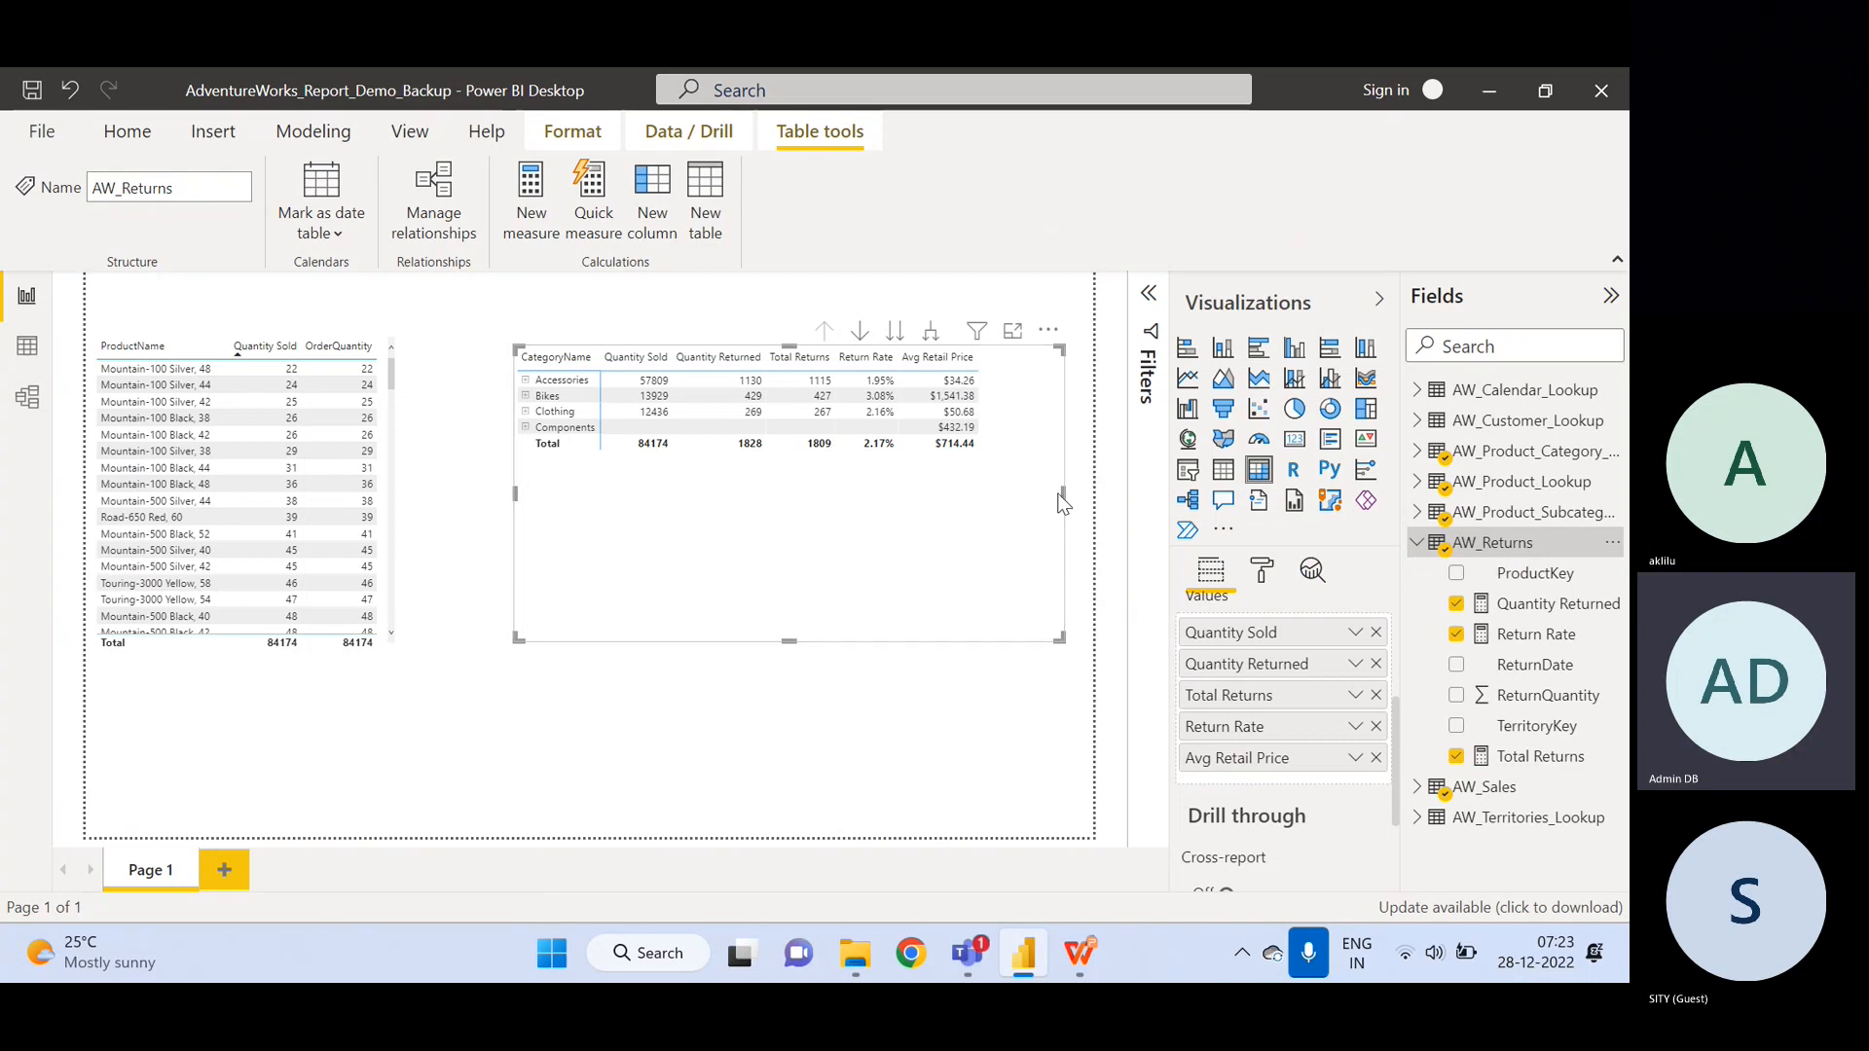
drag(1062, 493, 1010, 505)
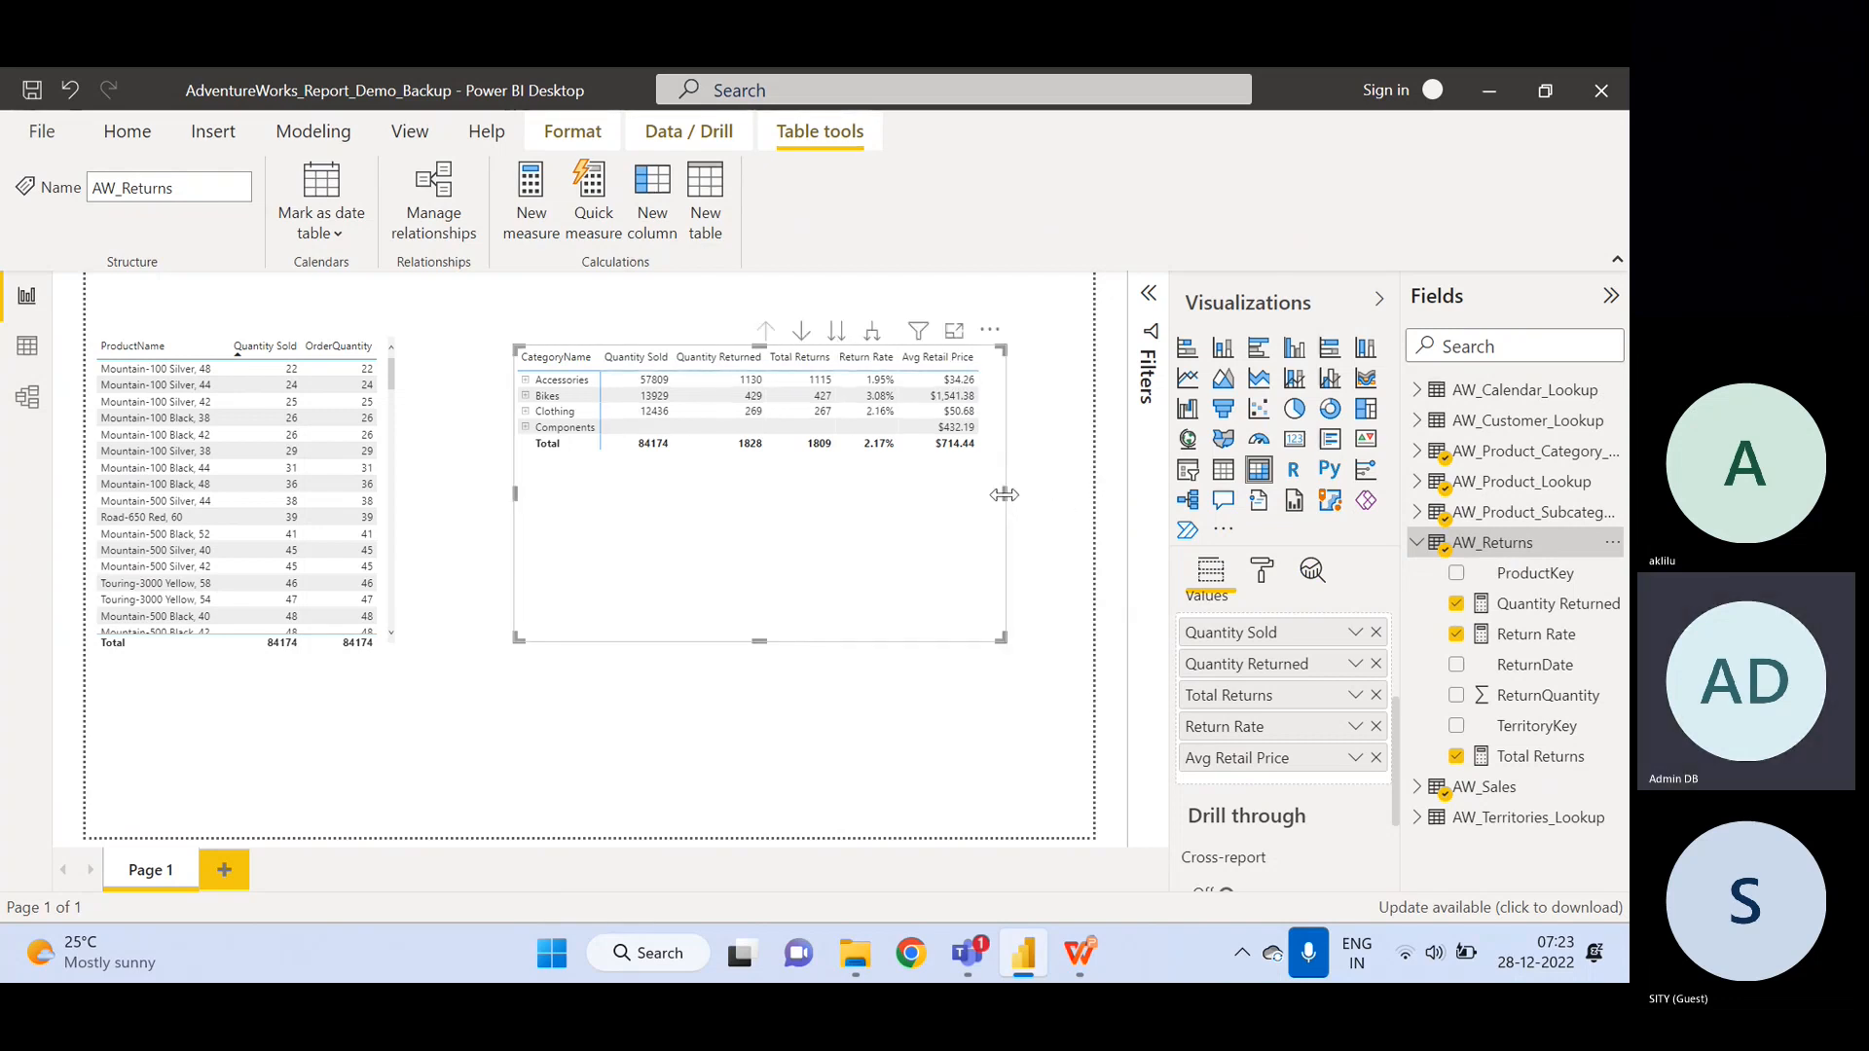
- Move the category matrix closer to the product table on the report page
drag(884, 502, 819, 500)
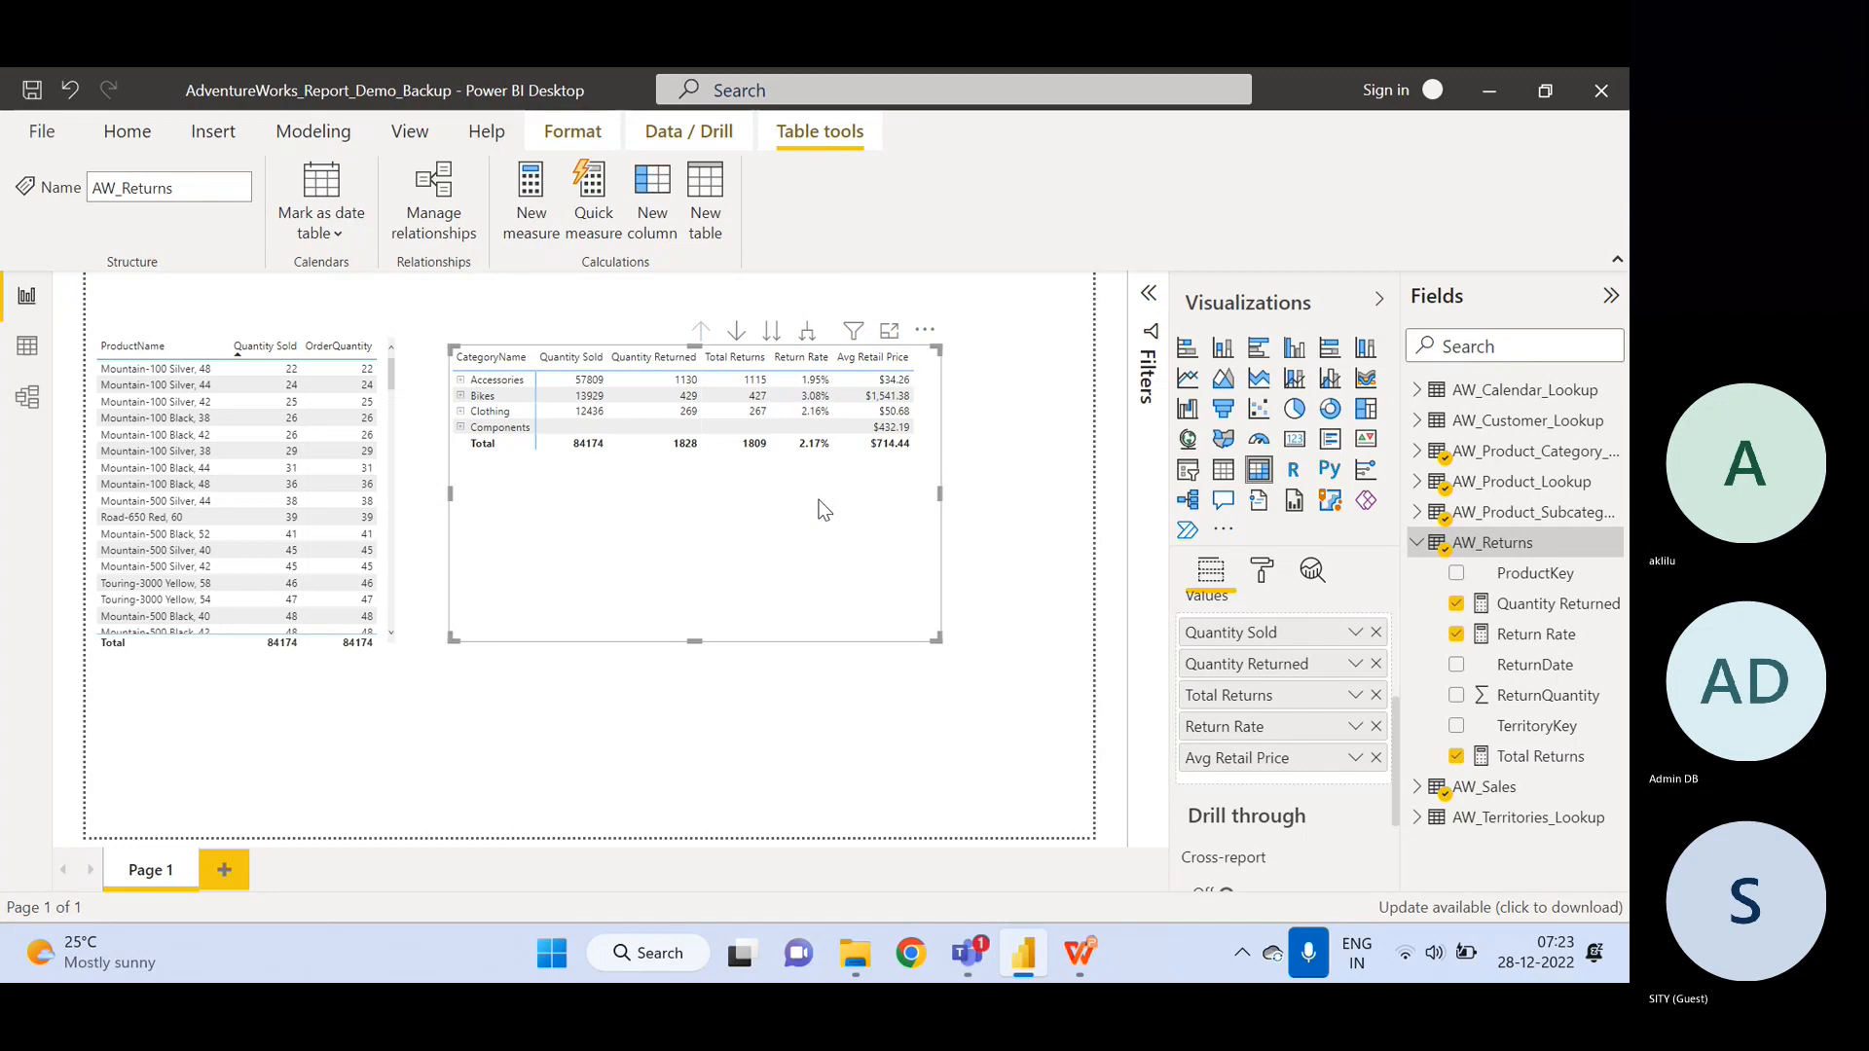
- Examine the AW_Returns rows down to the end of the table alongside the matrix's Total Returns and Quantity Returned columns
click(26, 349)
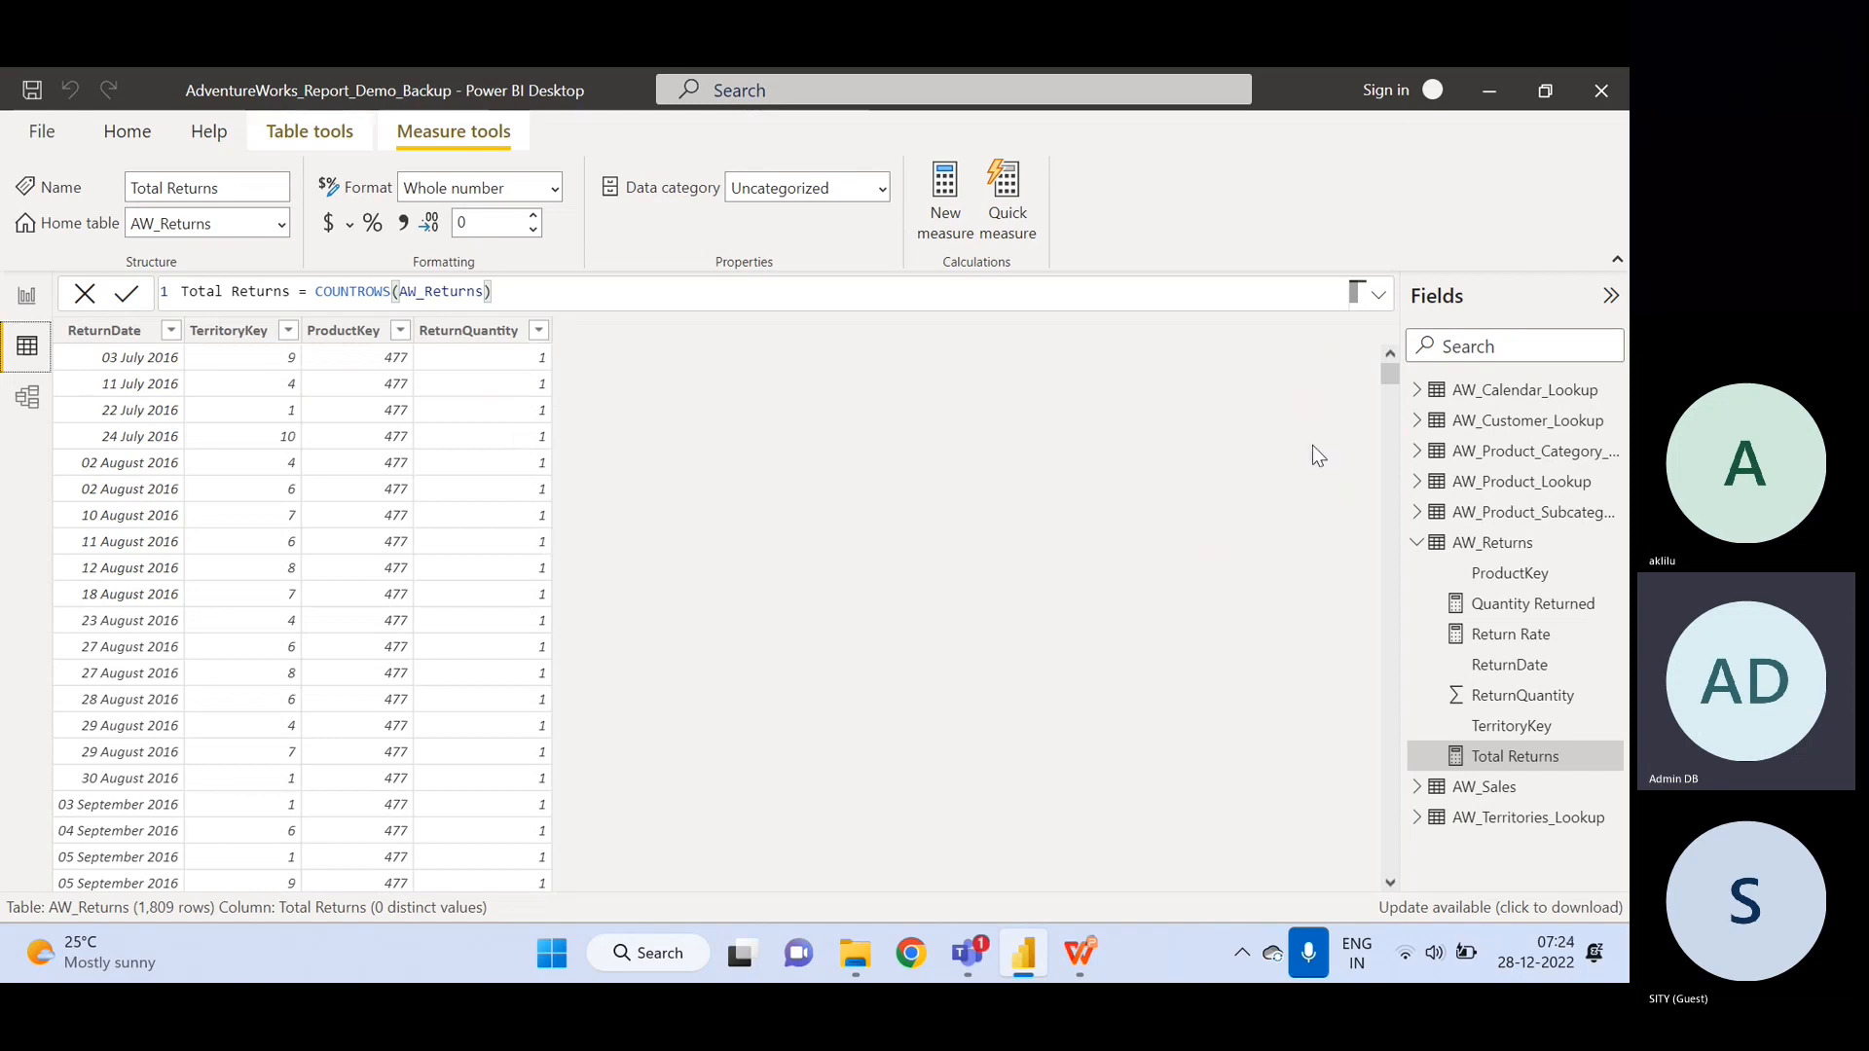
drag(1391, 376, 1359, 898)
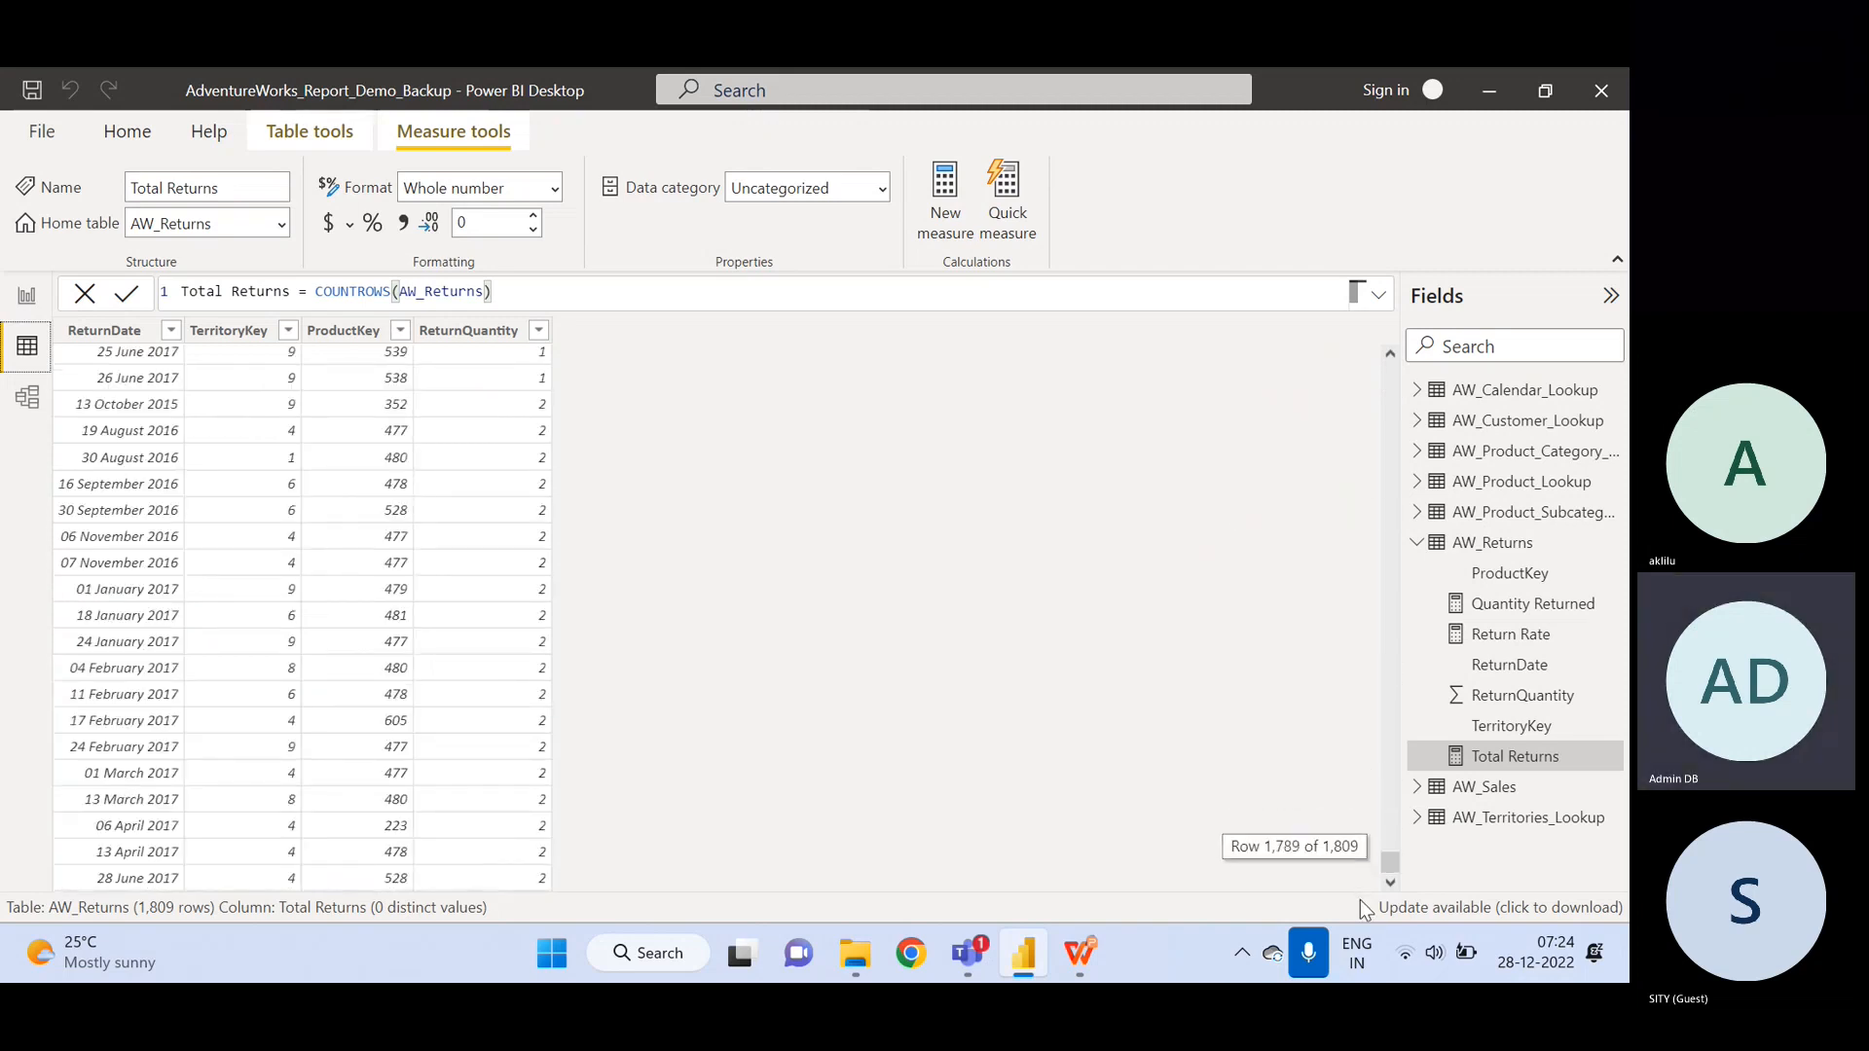
click(26, 297)
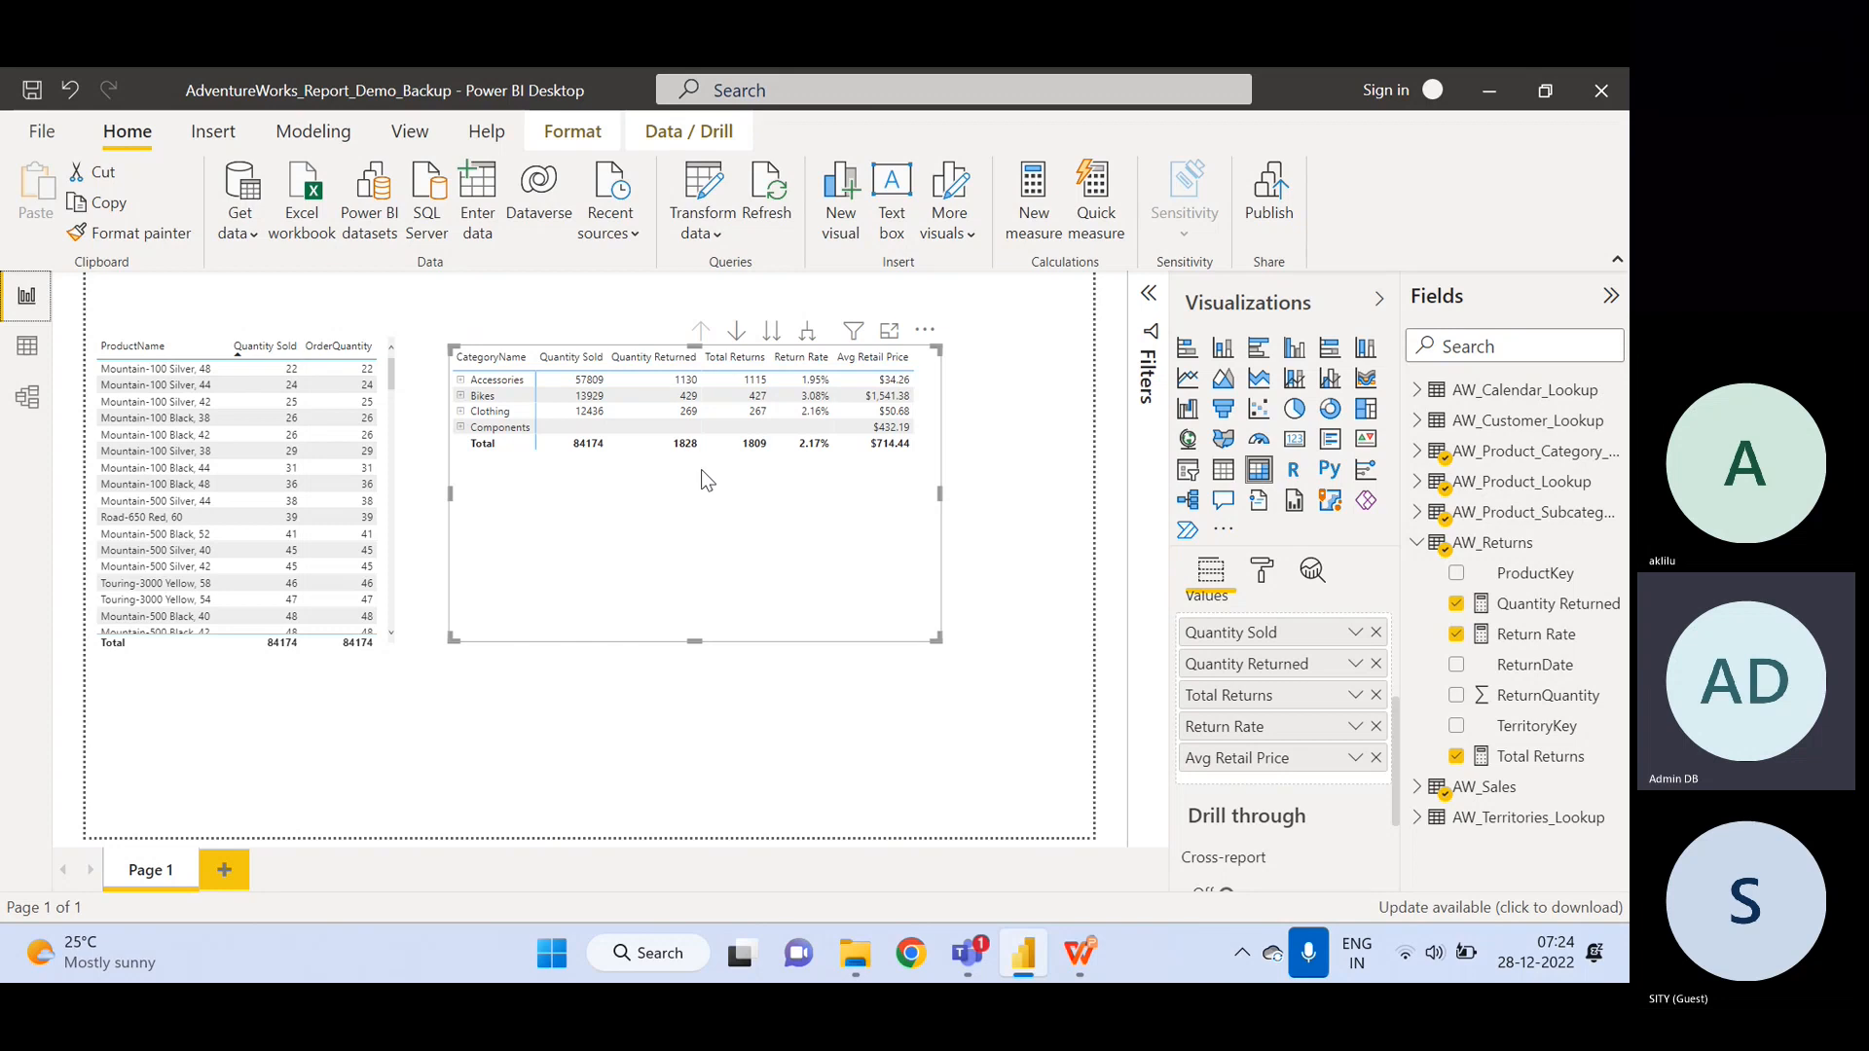
click(732, 366)
click(27, 349)
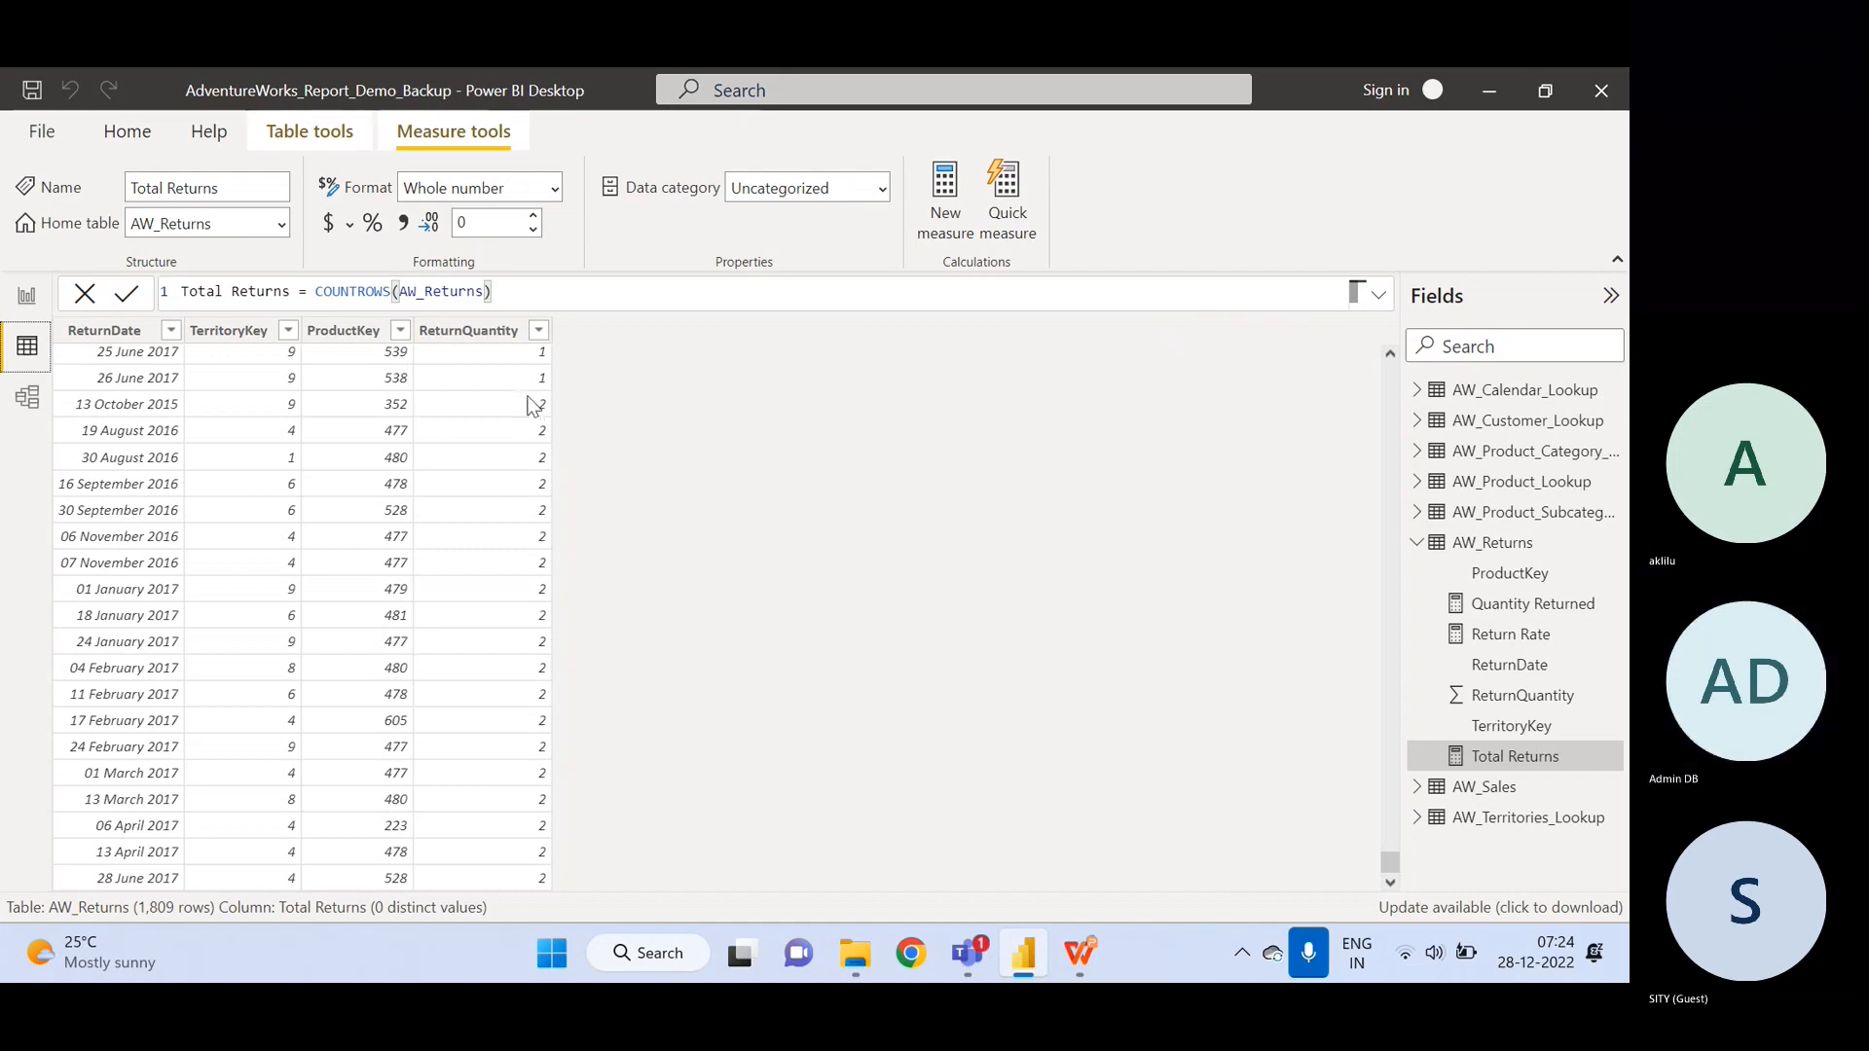
click(26, 295)
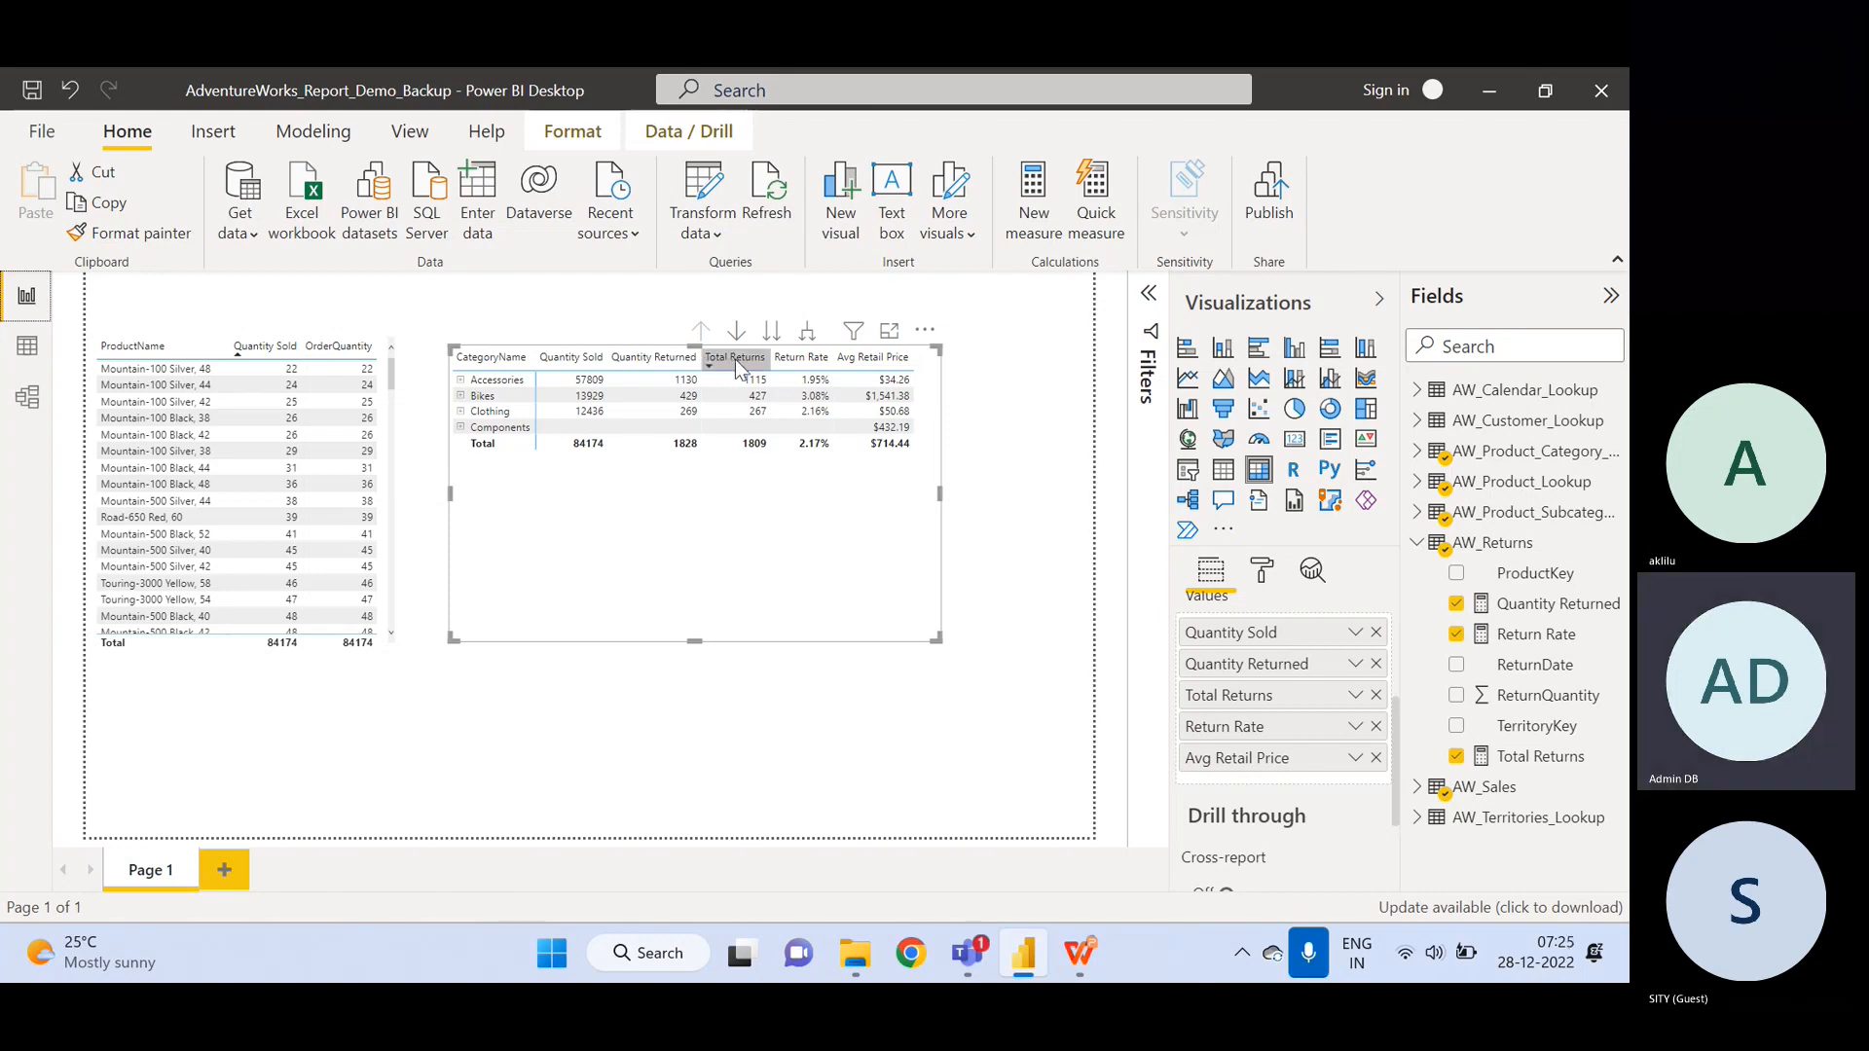
click(654, 360)
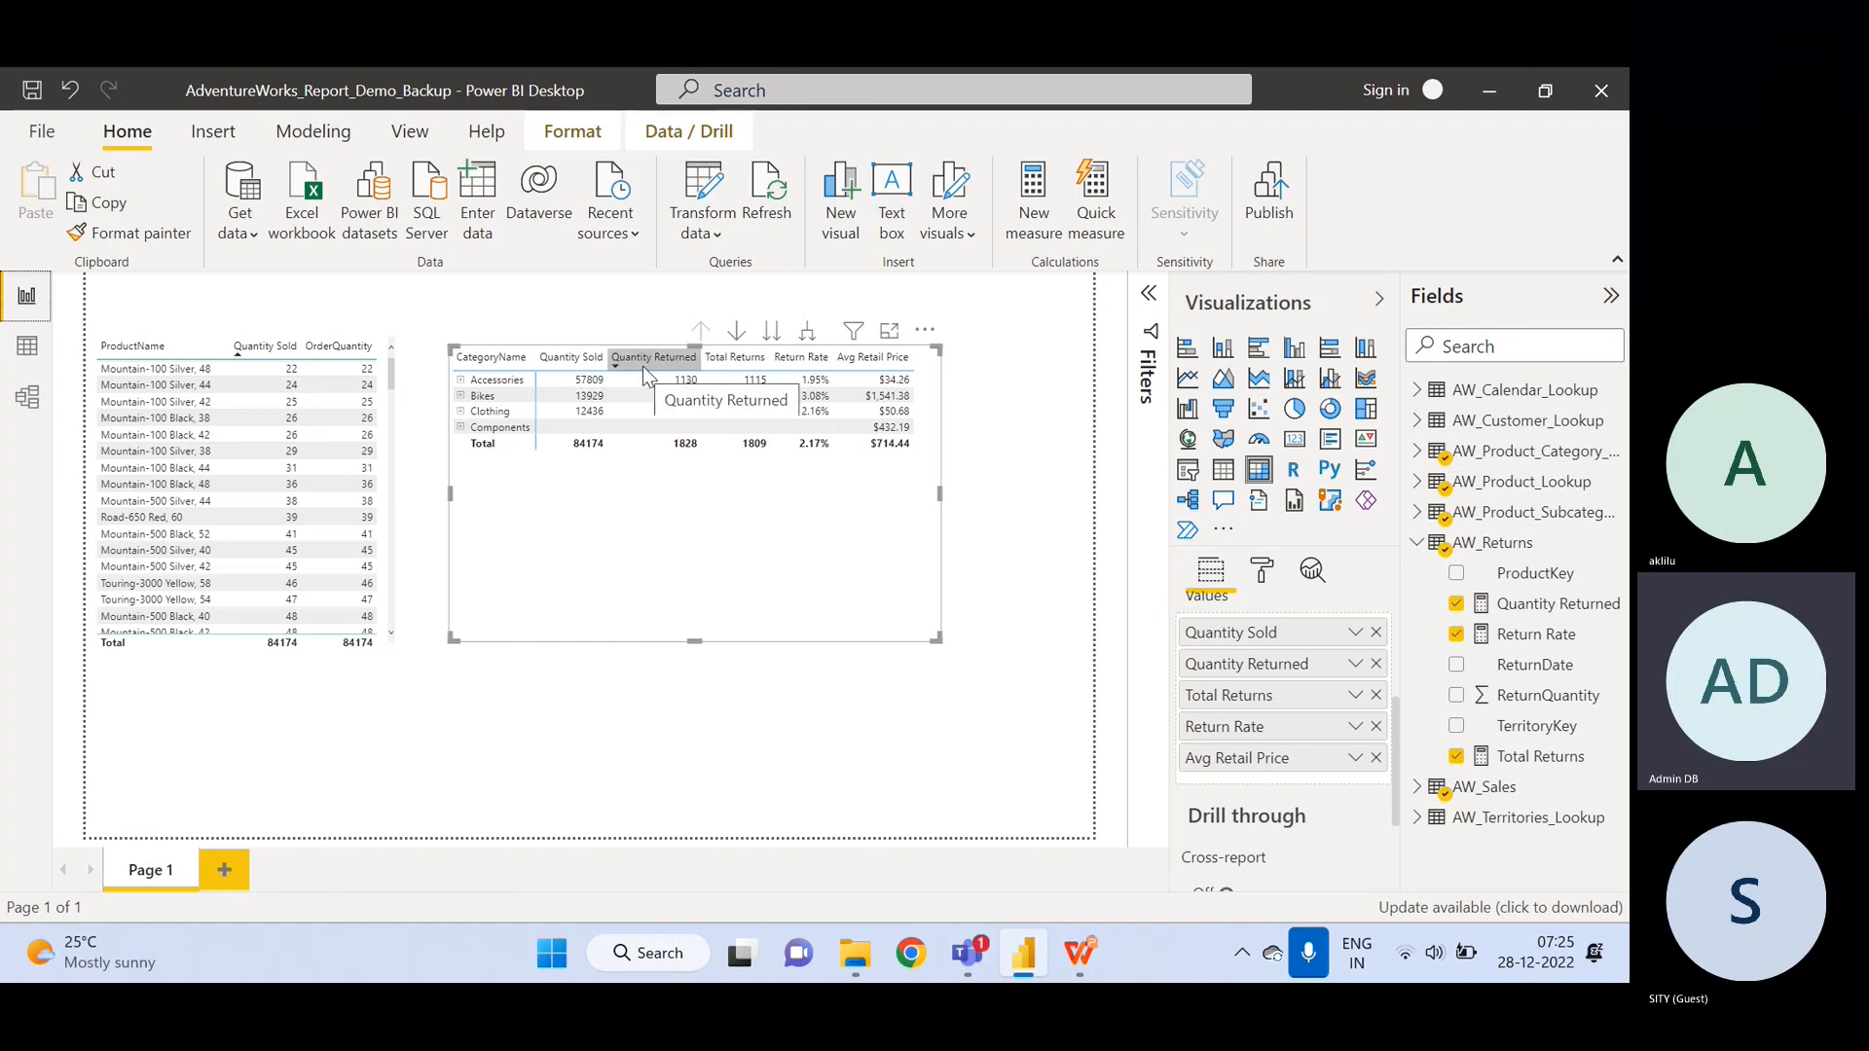
- Compare the Total Returns and Quantity Returned formulas, and check the distinct values in AW_Returns' ReturnQuantity column
click(27, 346)
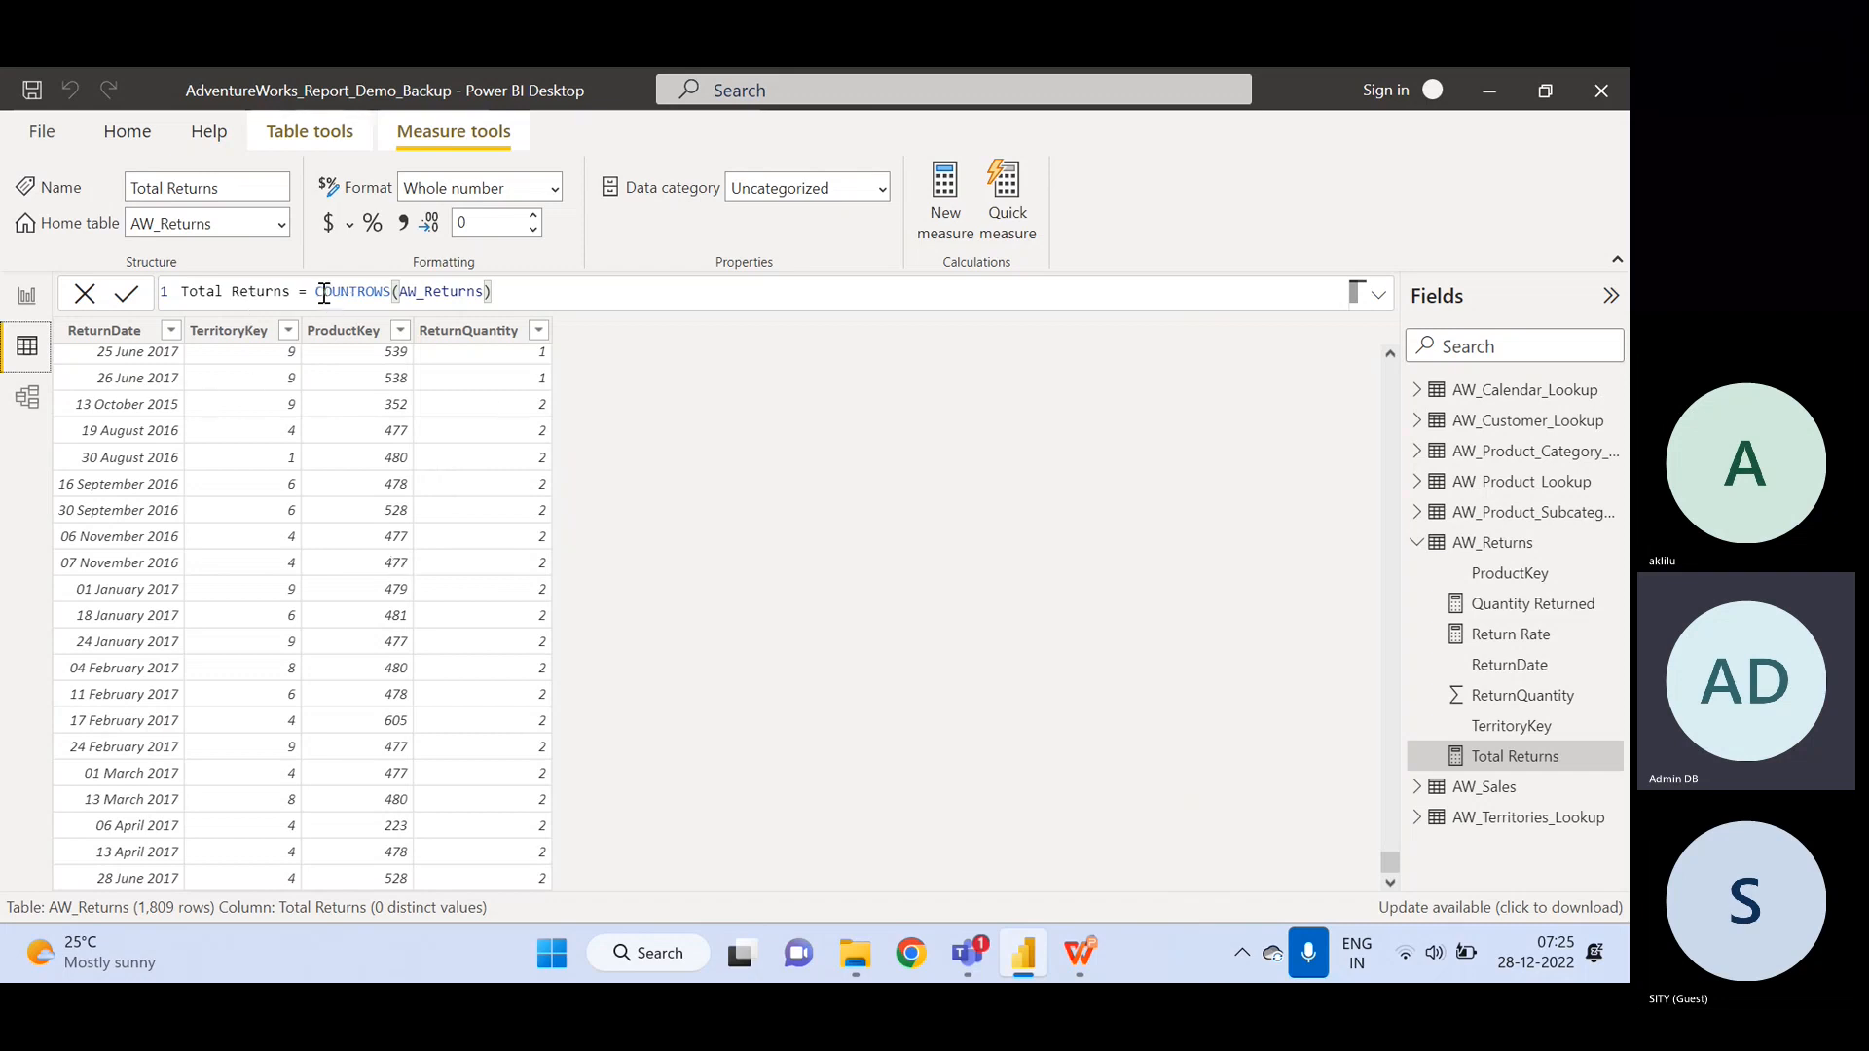
drag(318, 300, 394, 304)
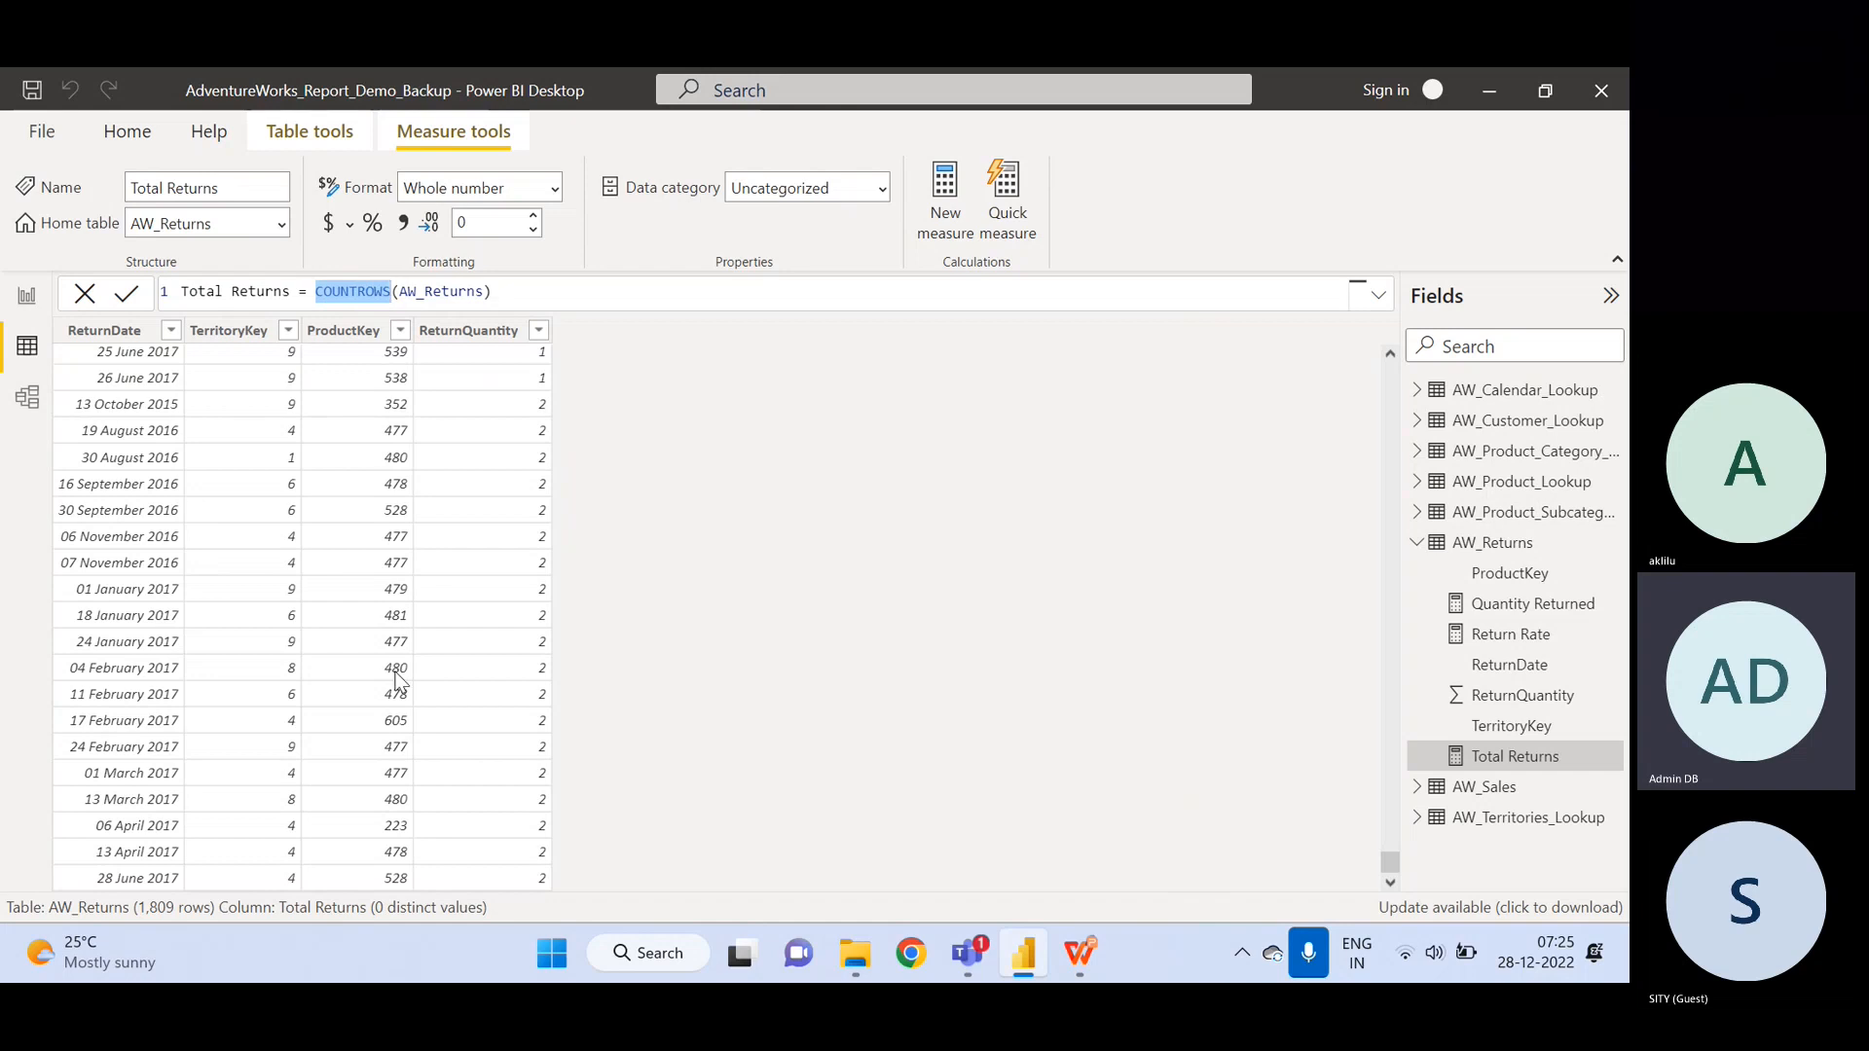
click(1504, 695)
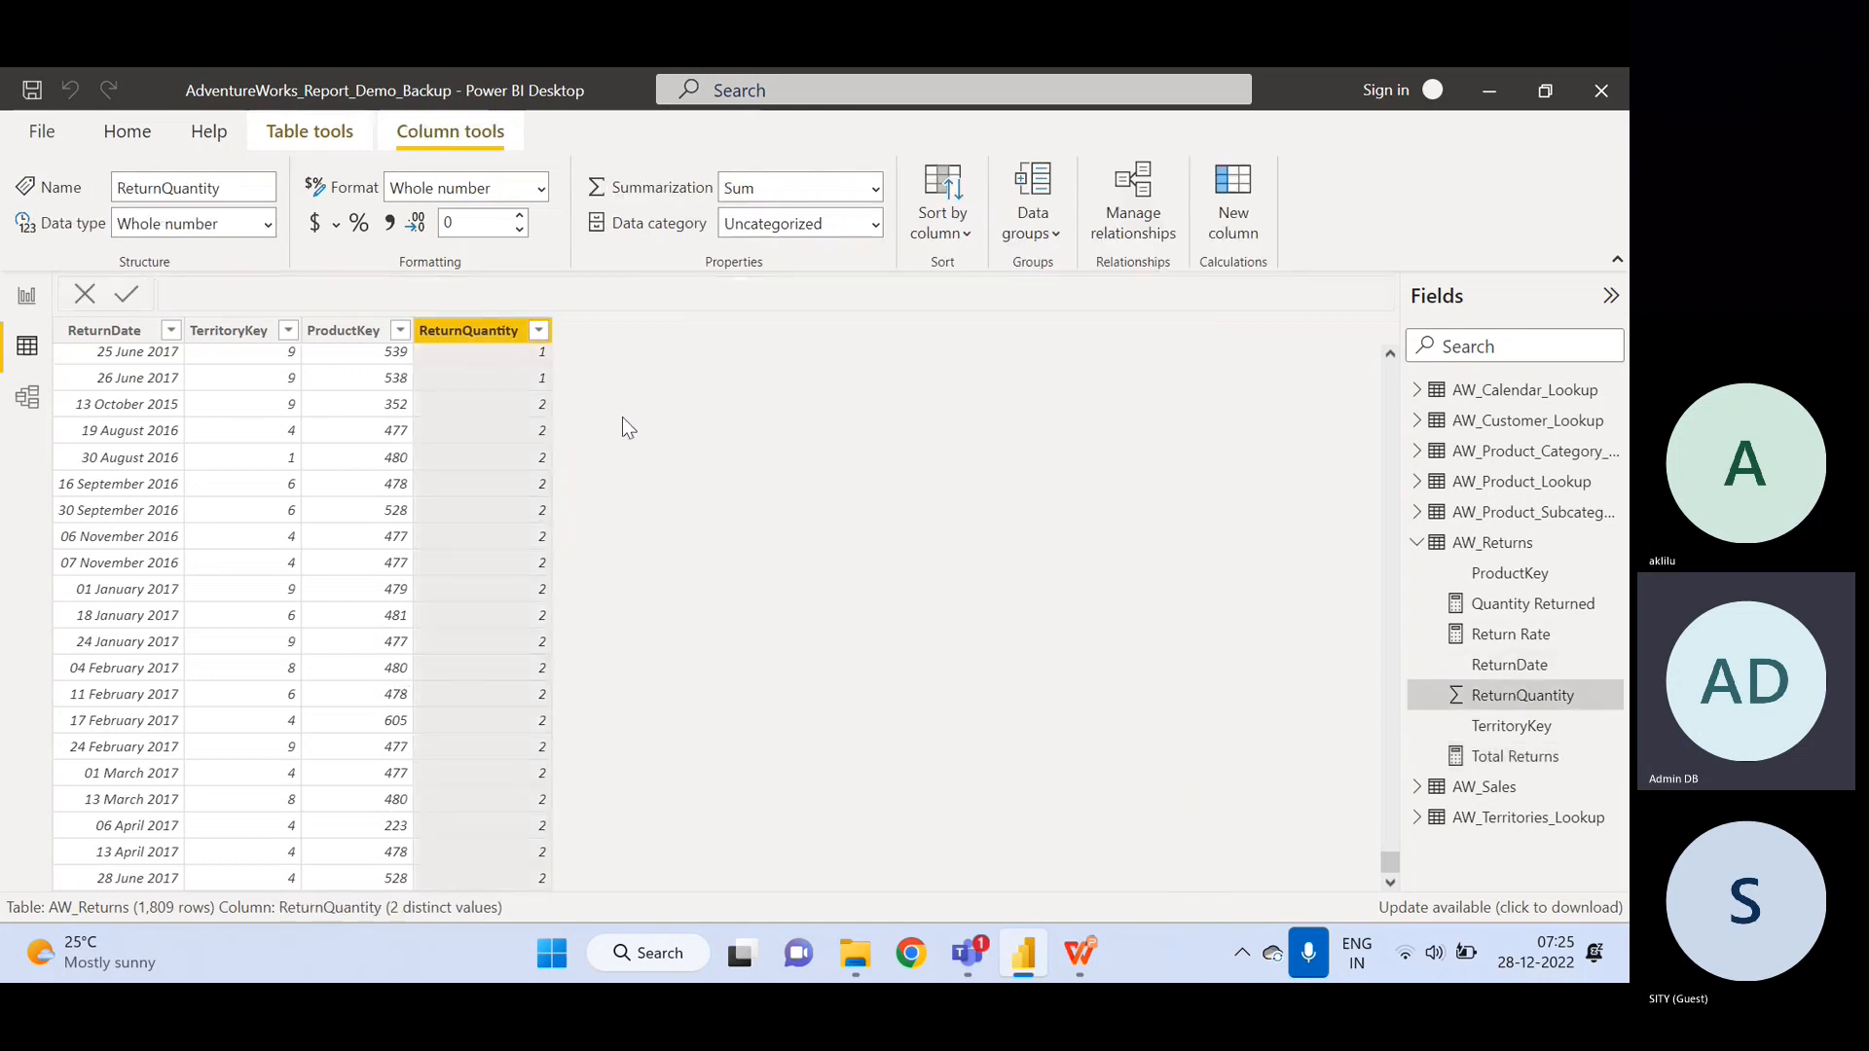
click(1530, 609)
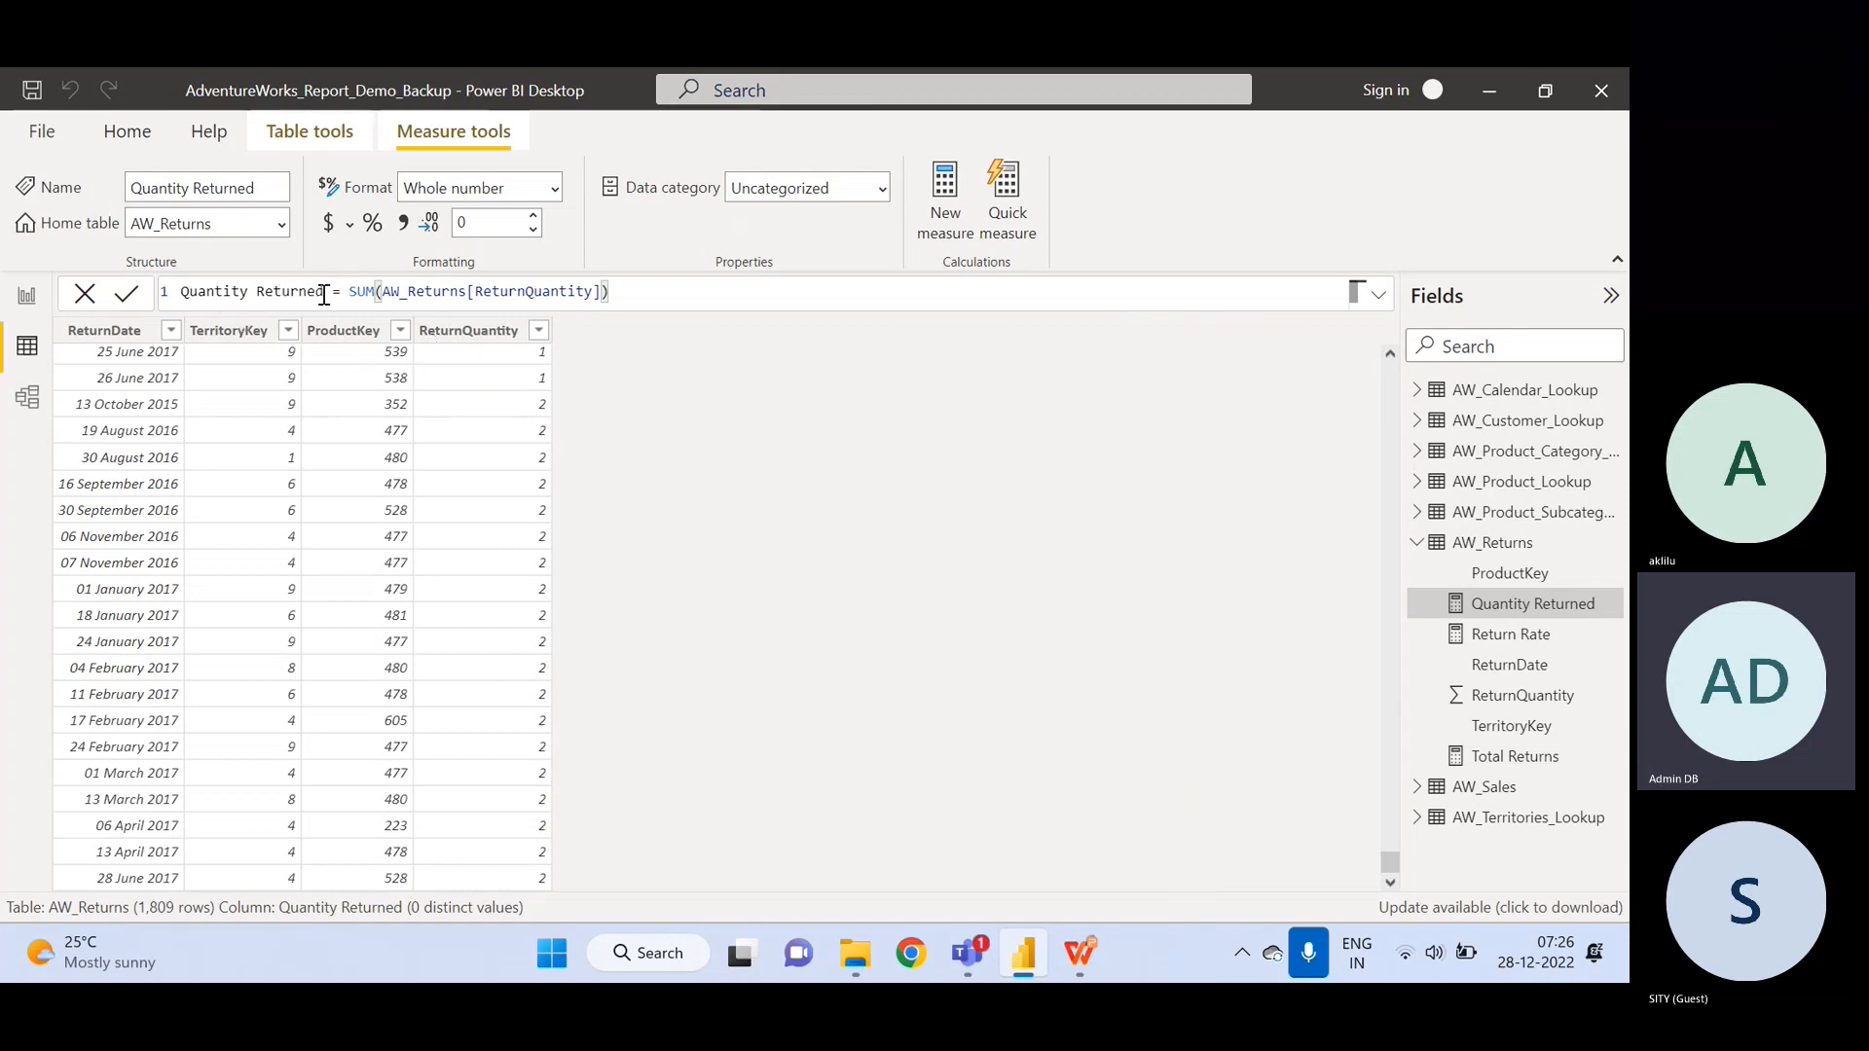
click(1519, 766)
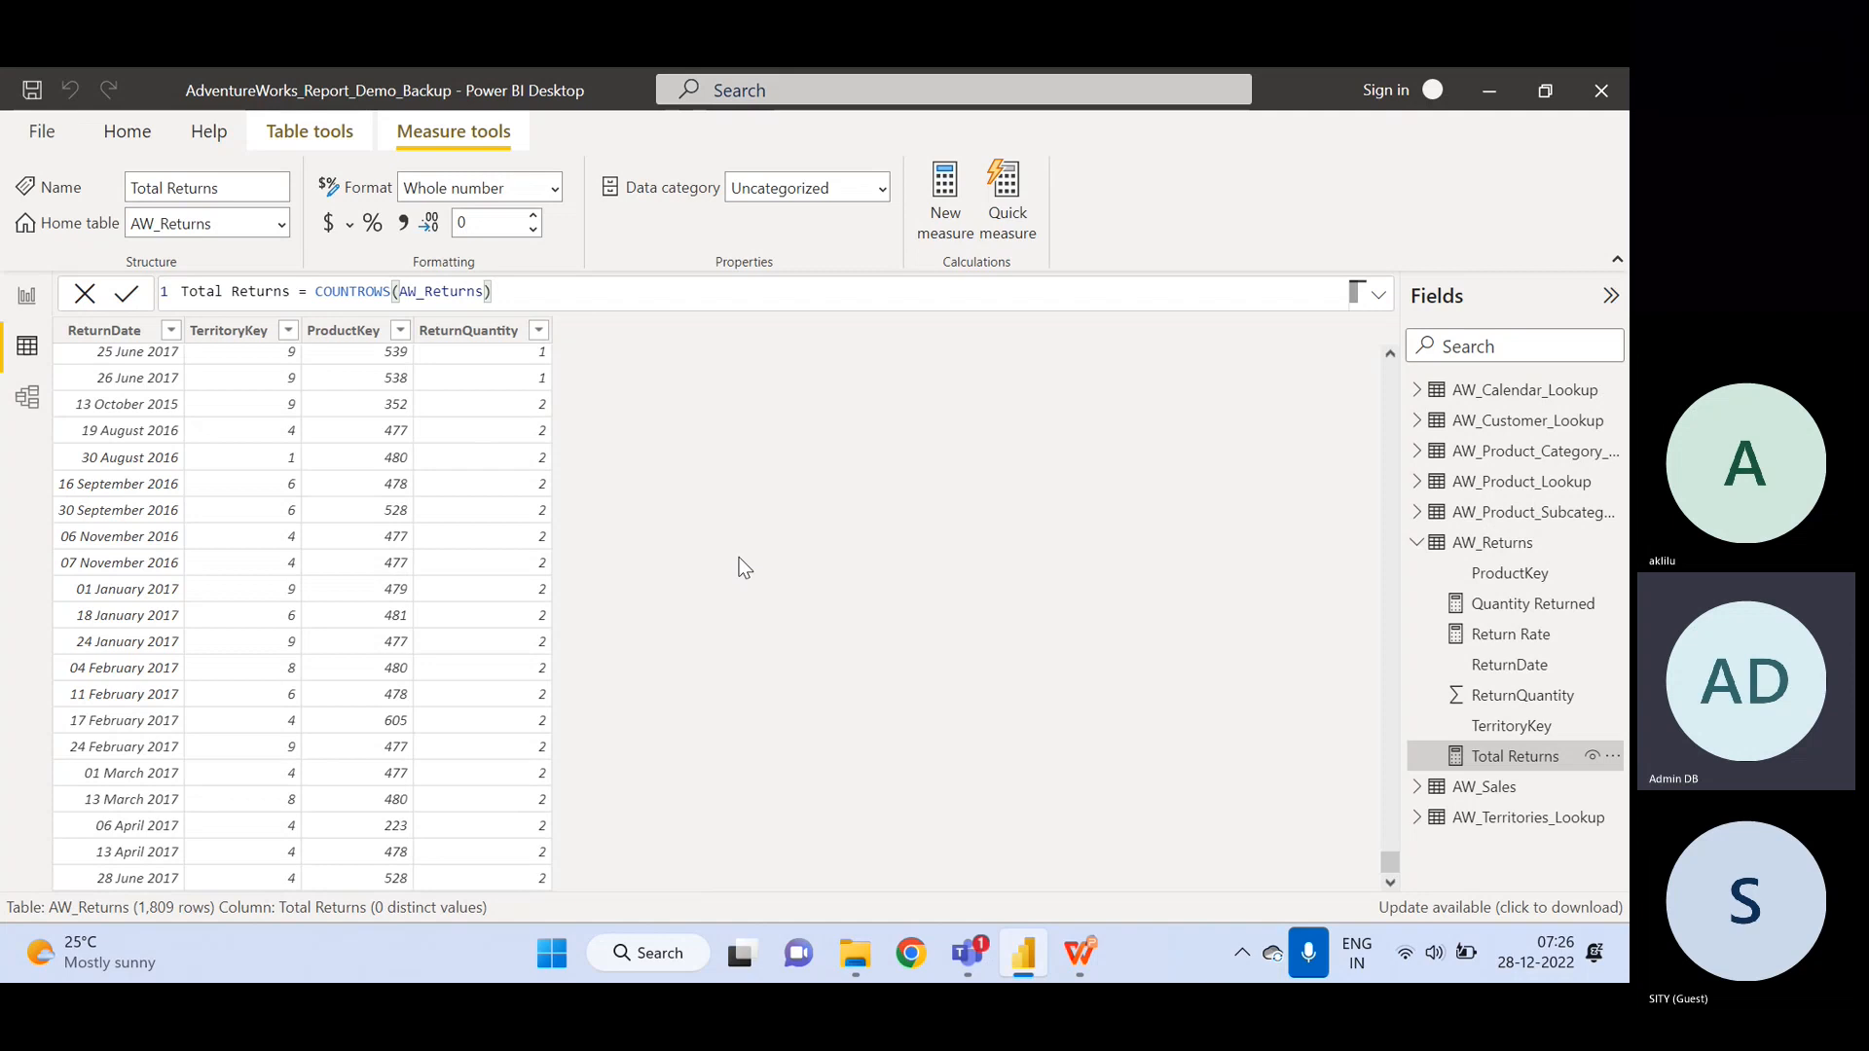
click(1507, 605)
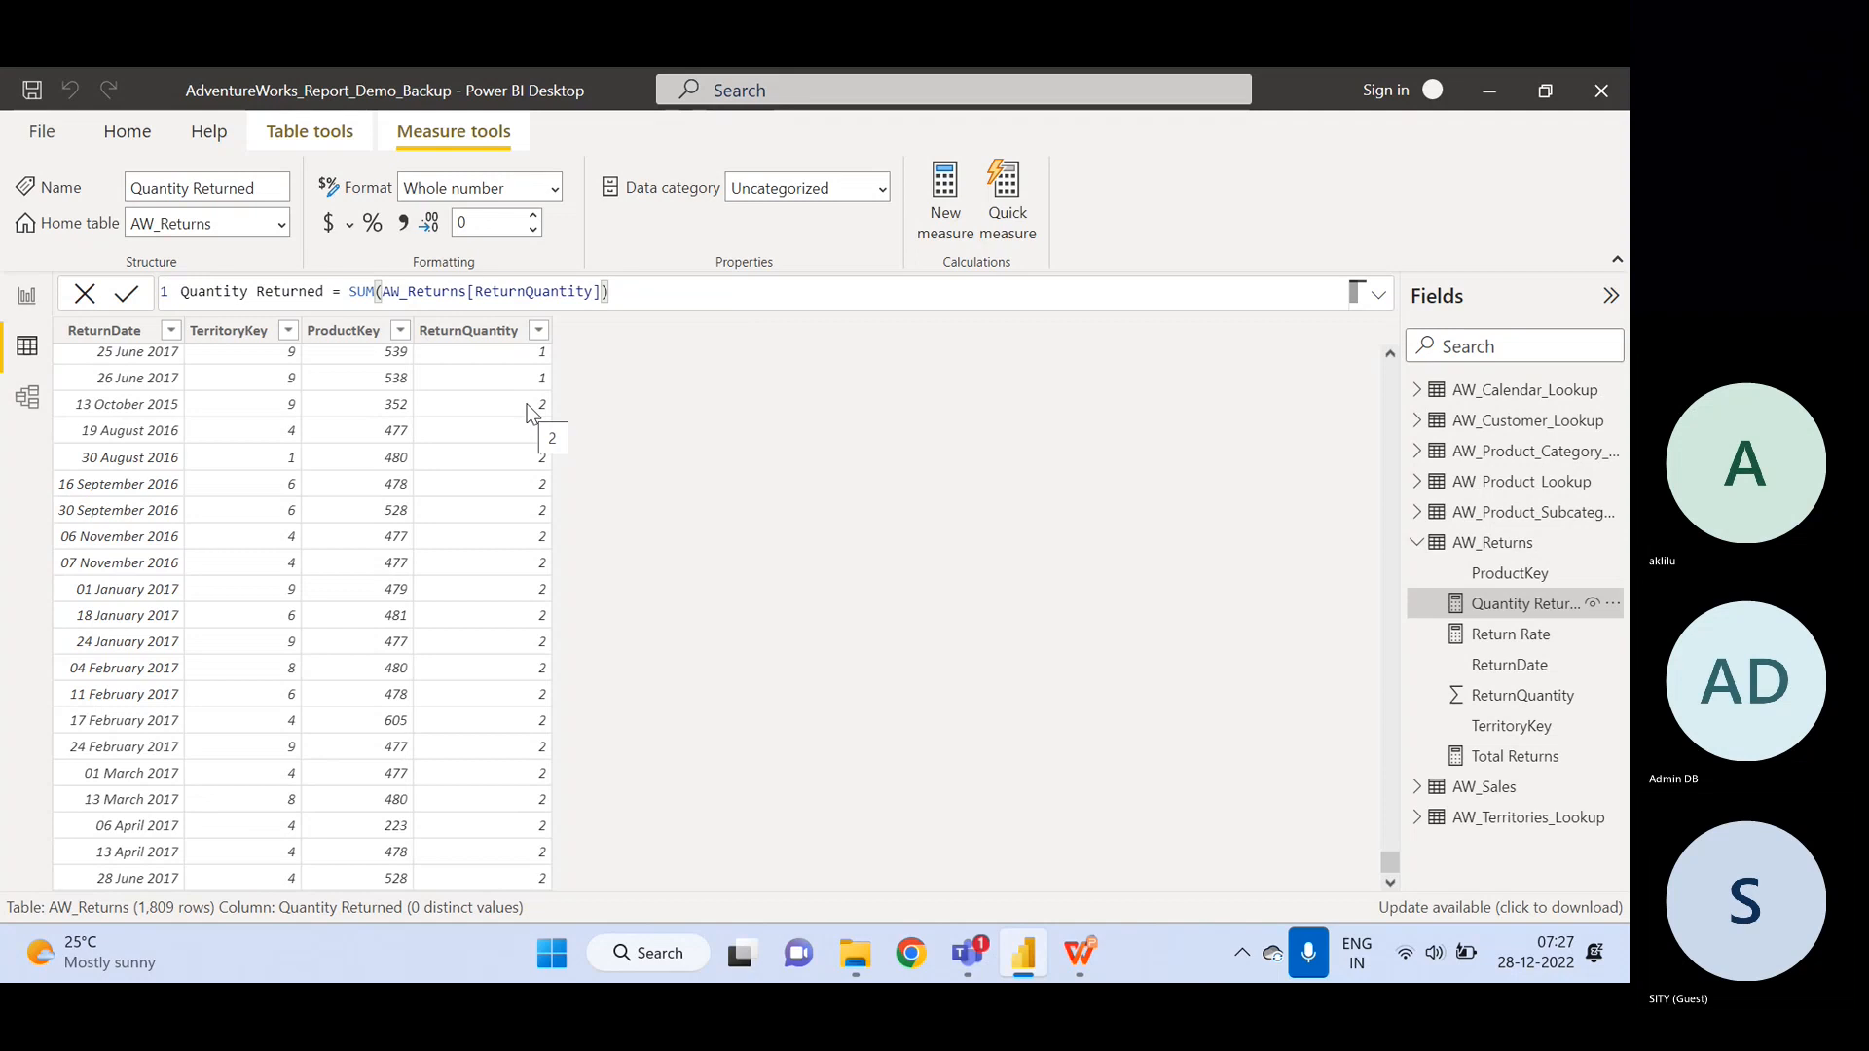
click(538, 331)
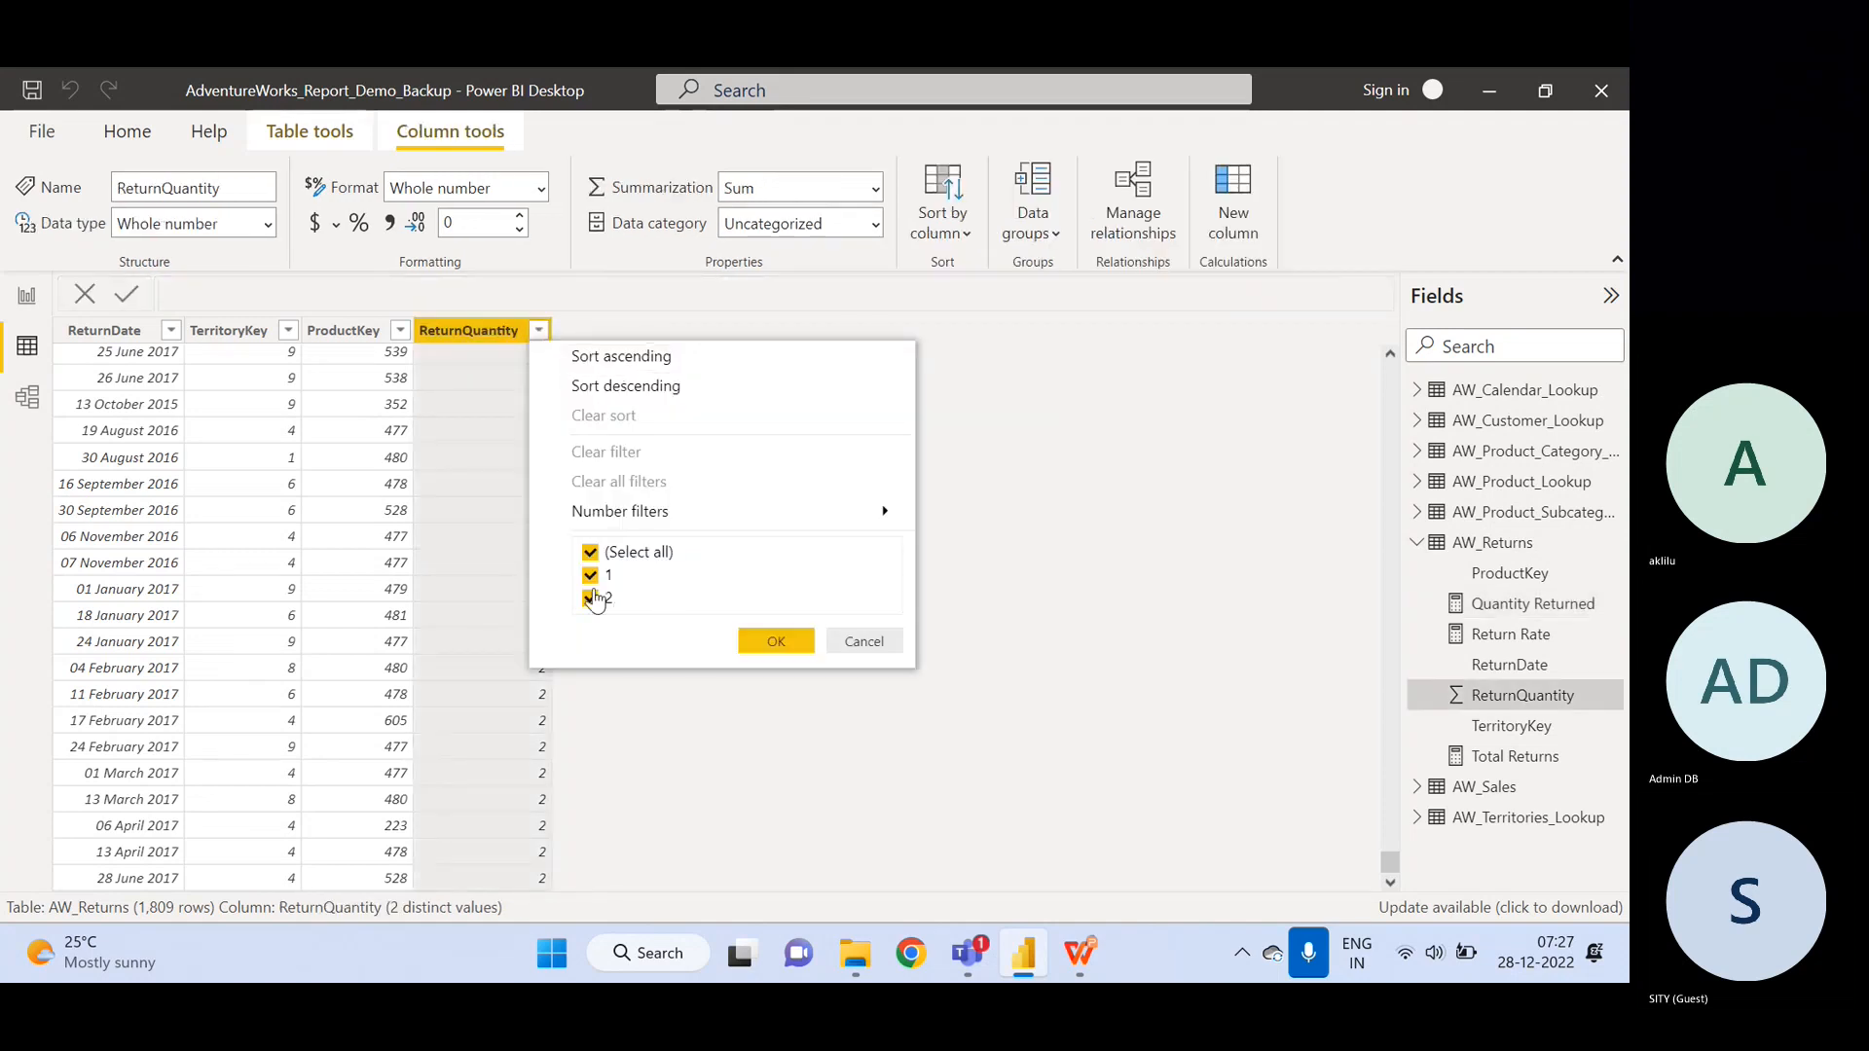
click(857, 643)
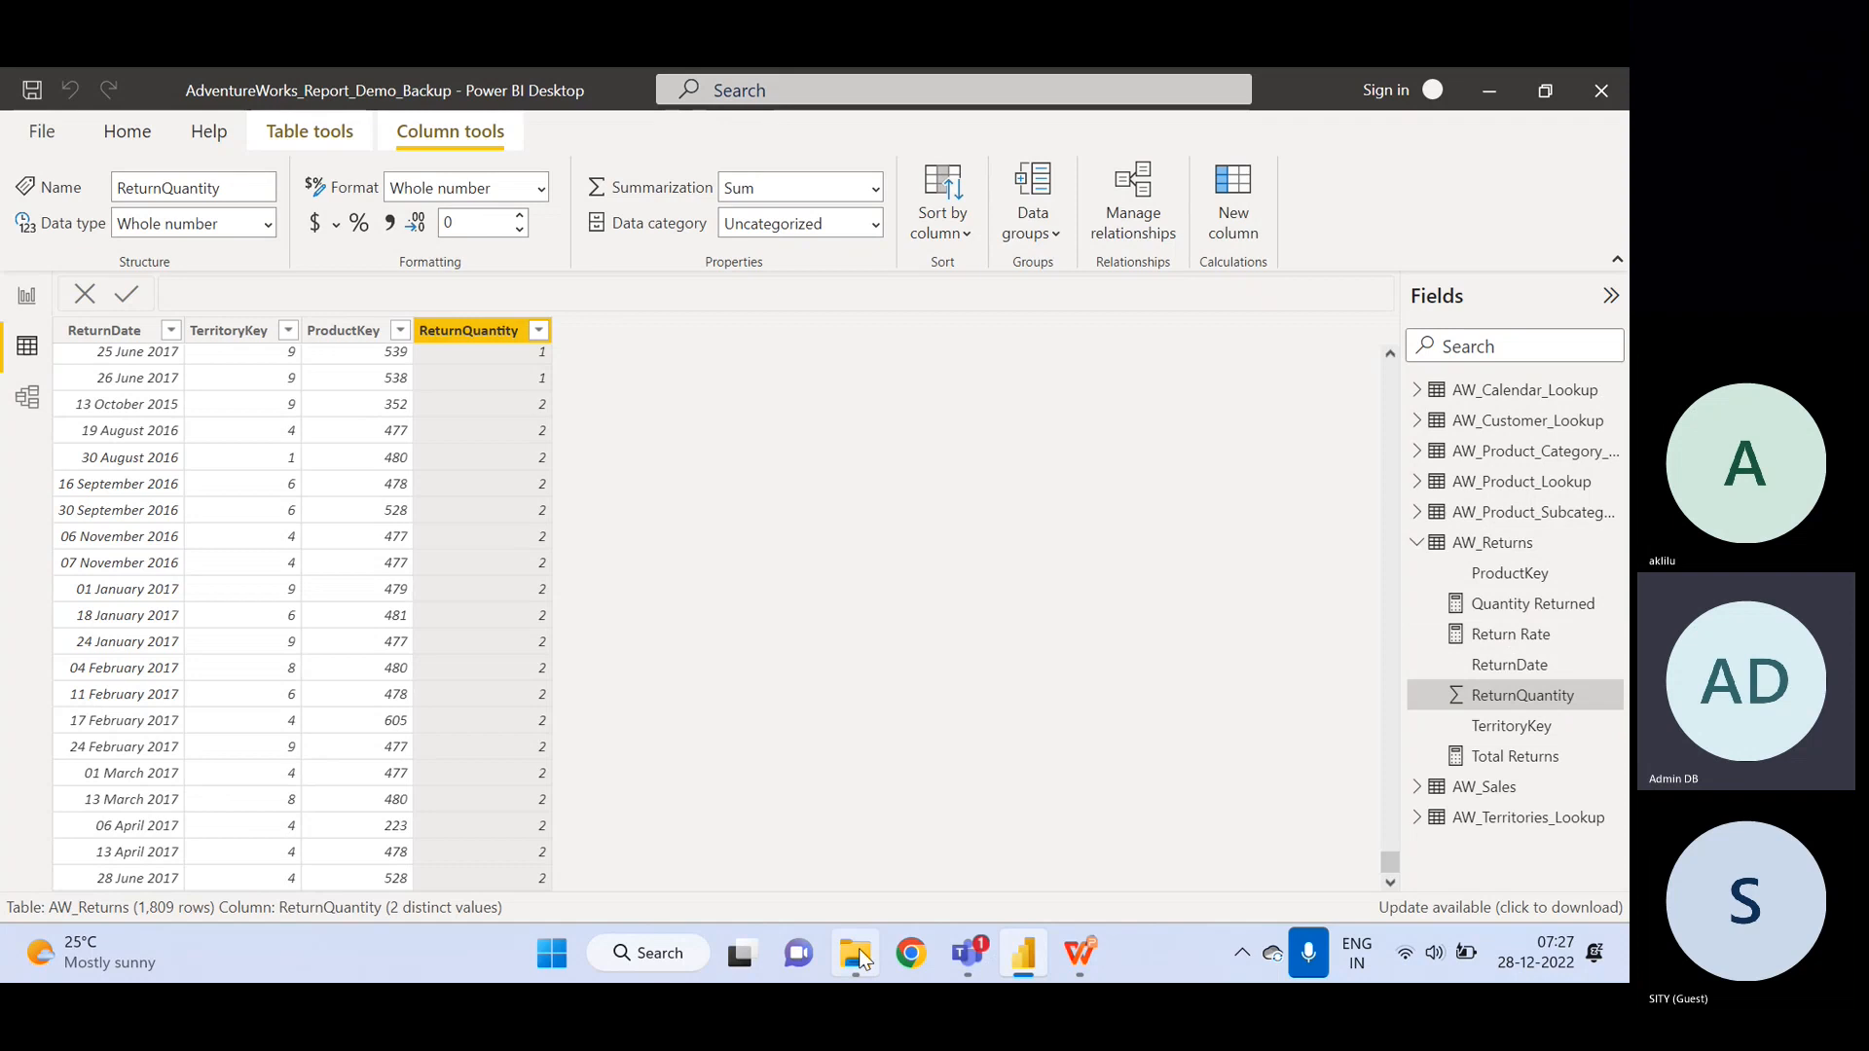
- Switch to Class_PPT.pptx in WPS Office and add a new slide after the CALCULATE filter context slide
click(1089, 957)
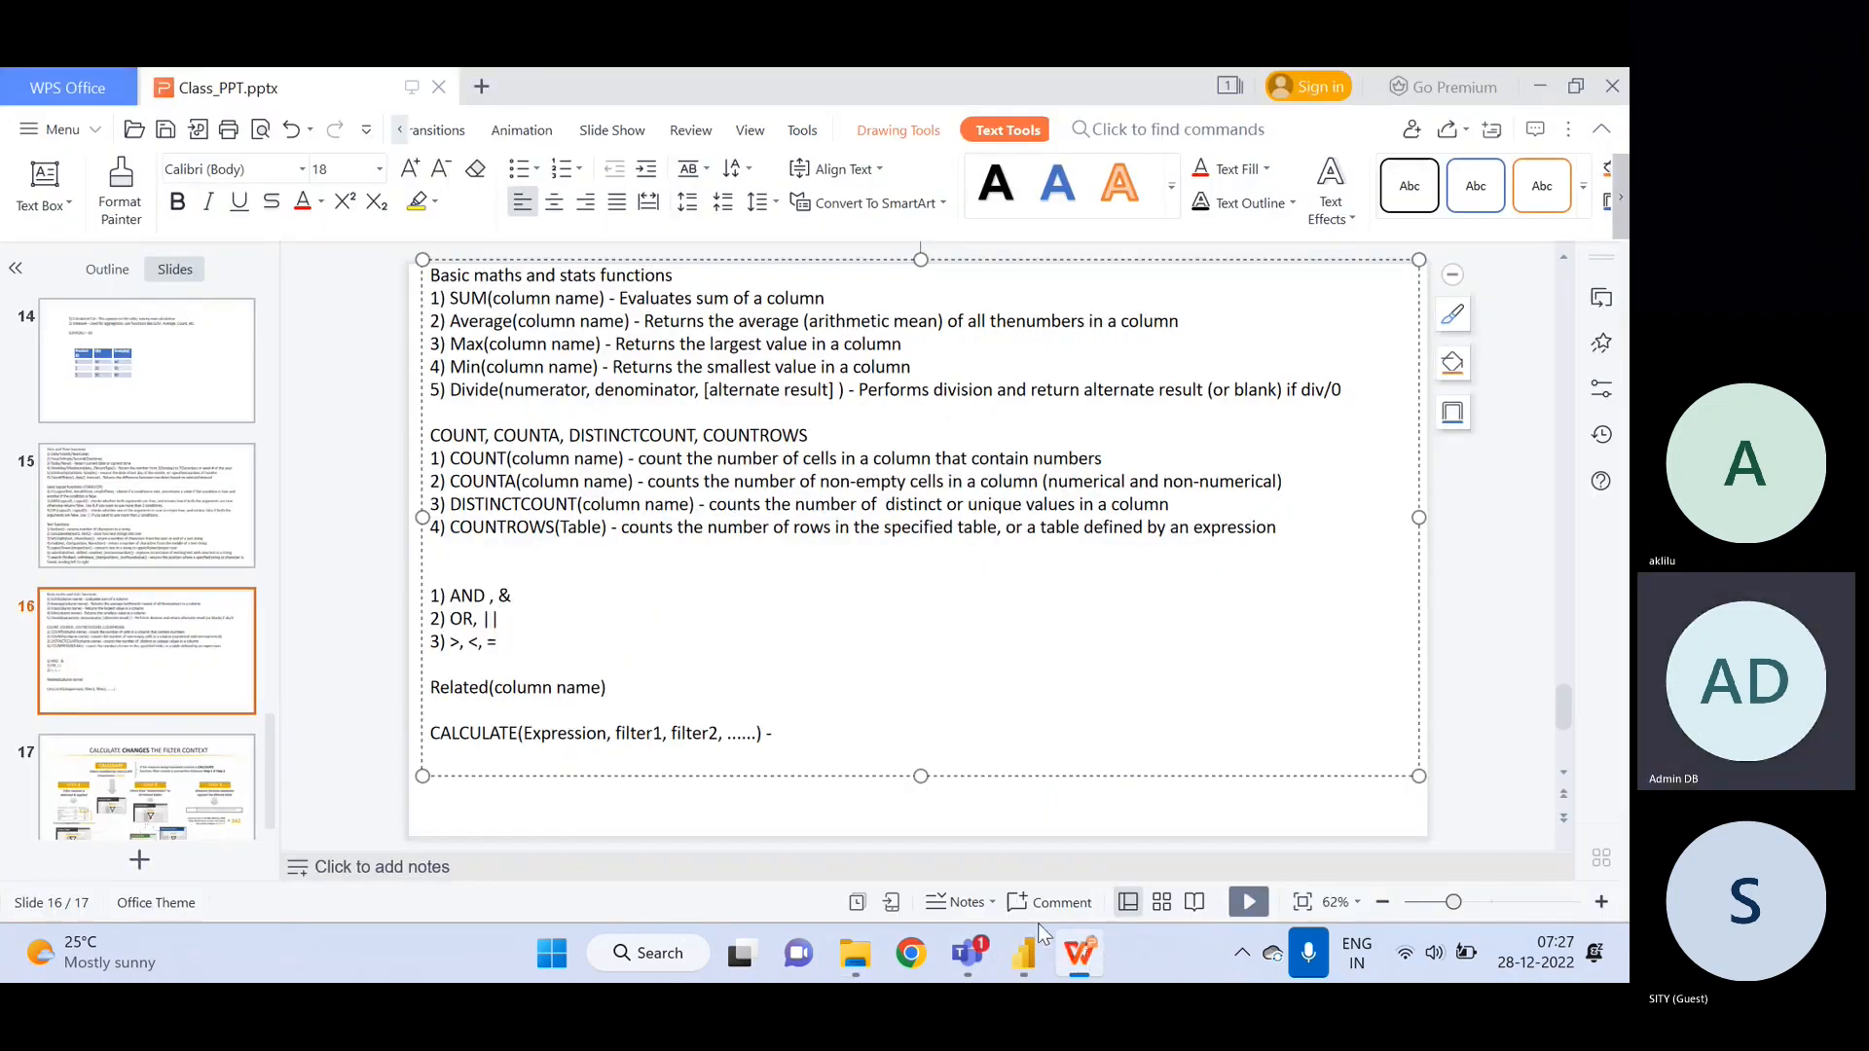
click(171, 773)
right_click(171, 773)
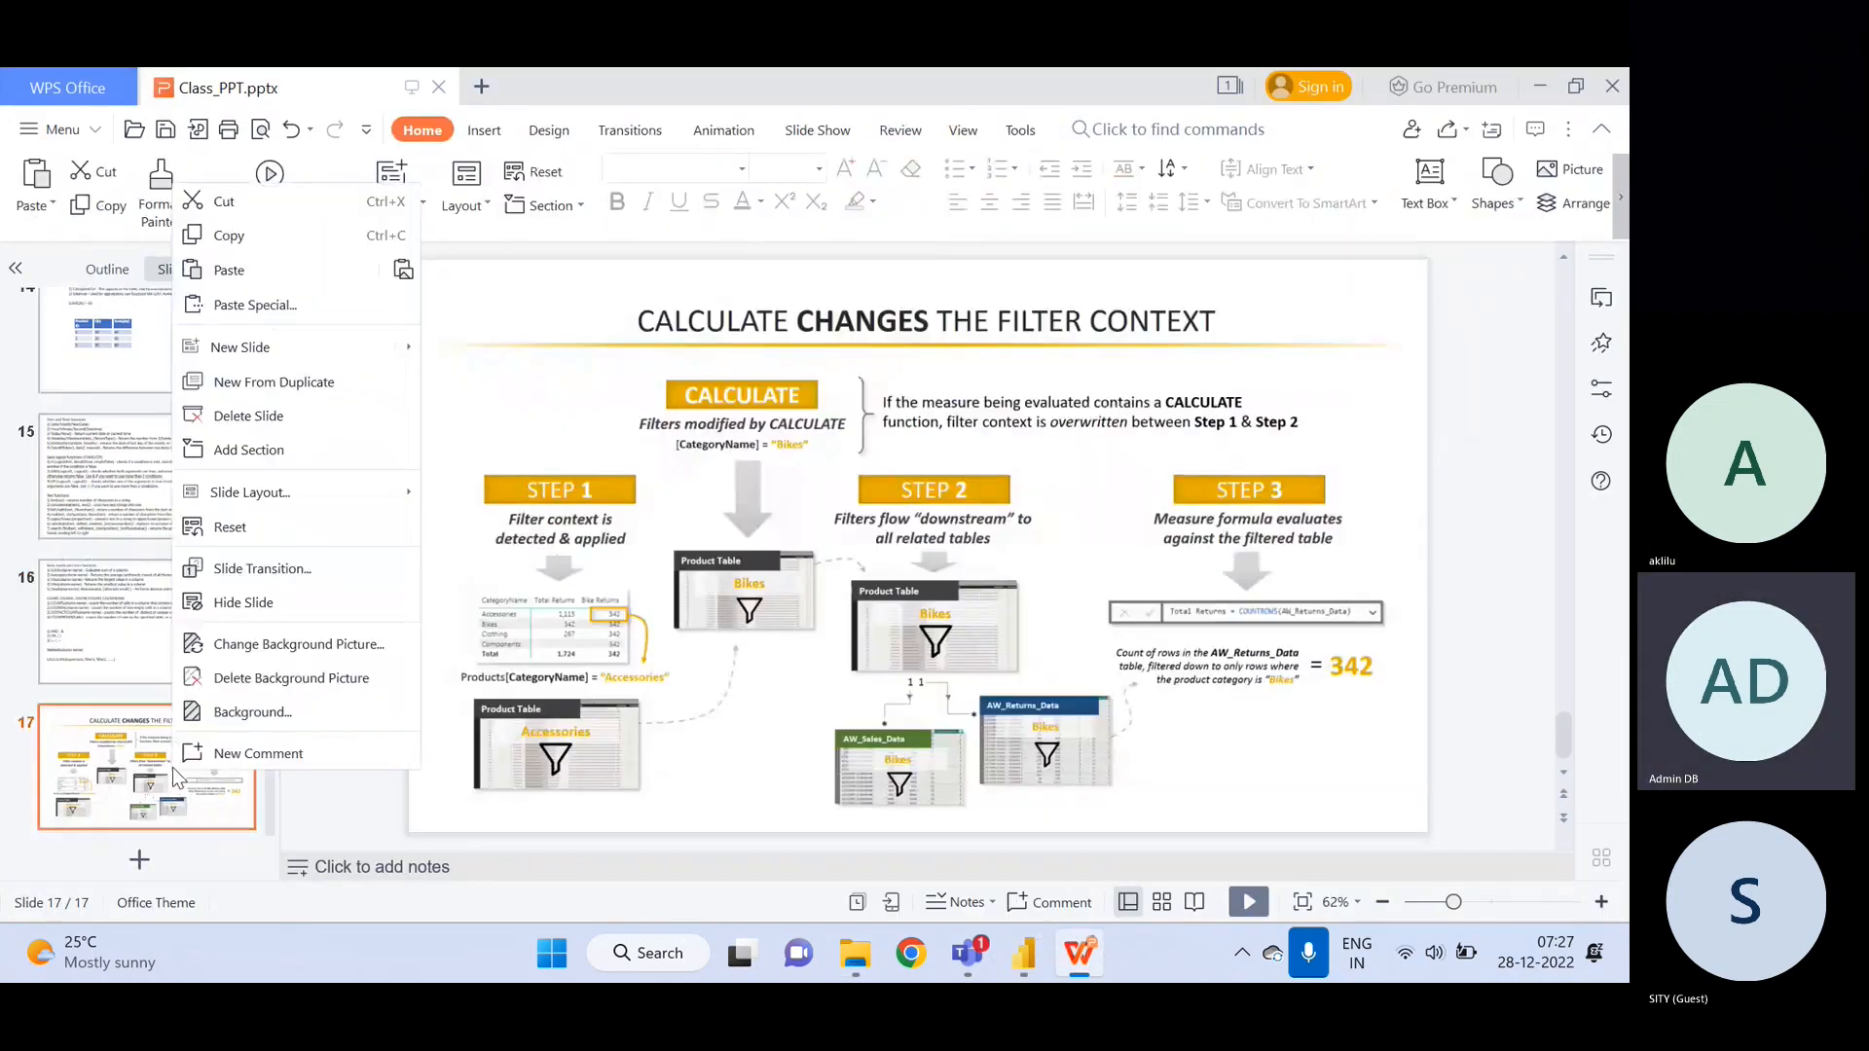
click(244, 347)
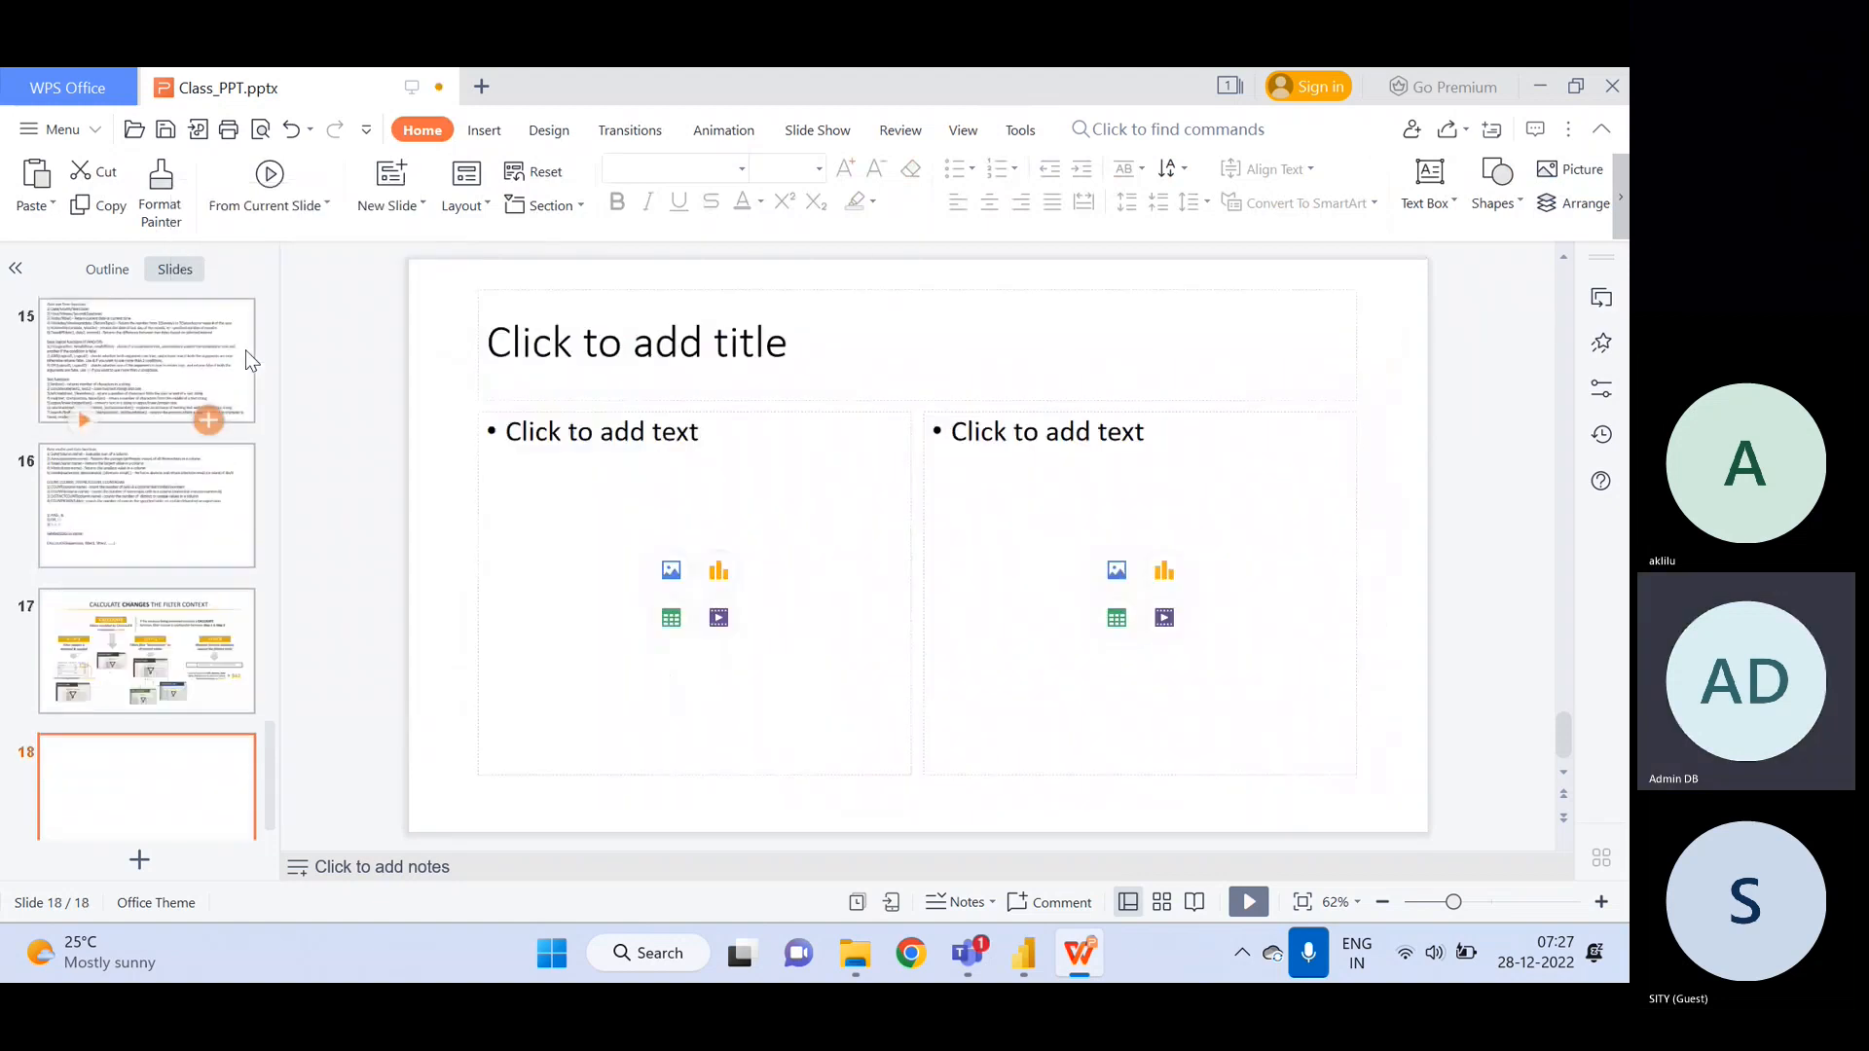
- Clear the new slide by deleting its title placeholder and both content placeholders
click(735, 413)
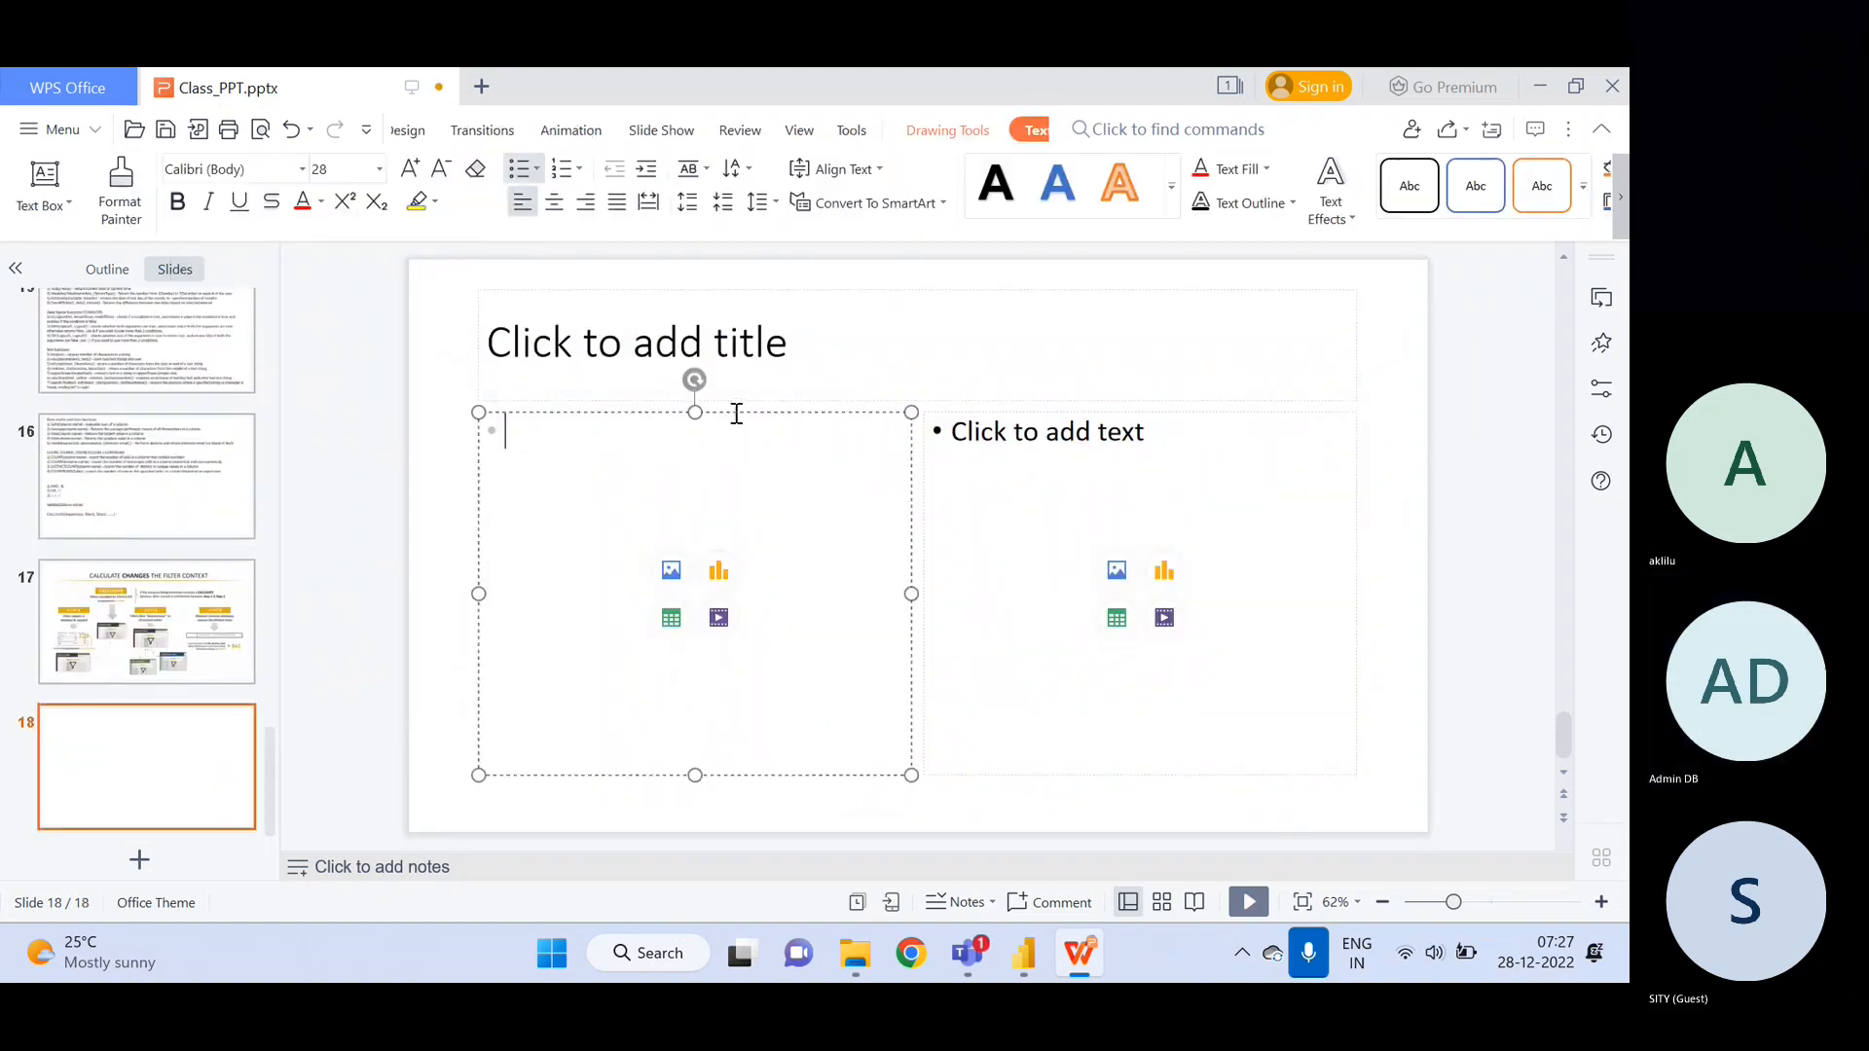
key(Escape)
key(Delete)
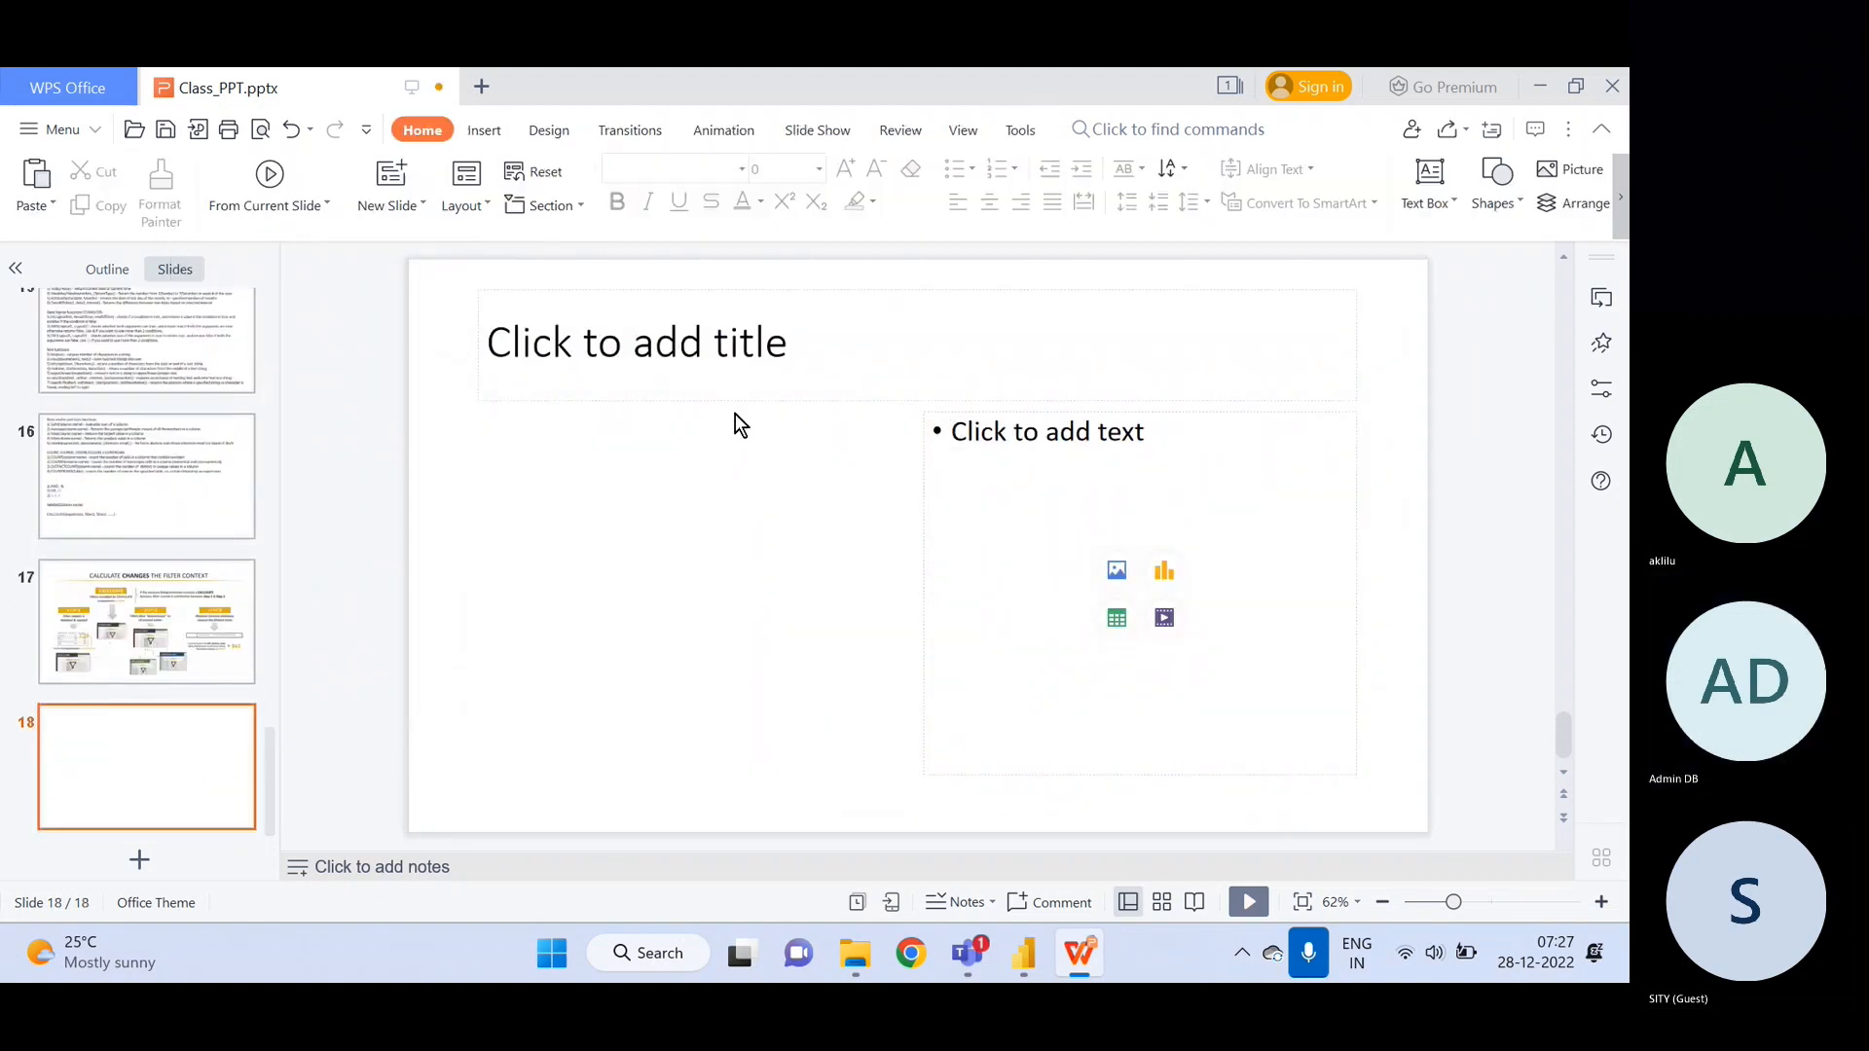
click(1031, 413)
key(Delete)
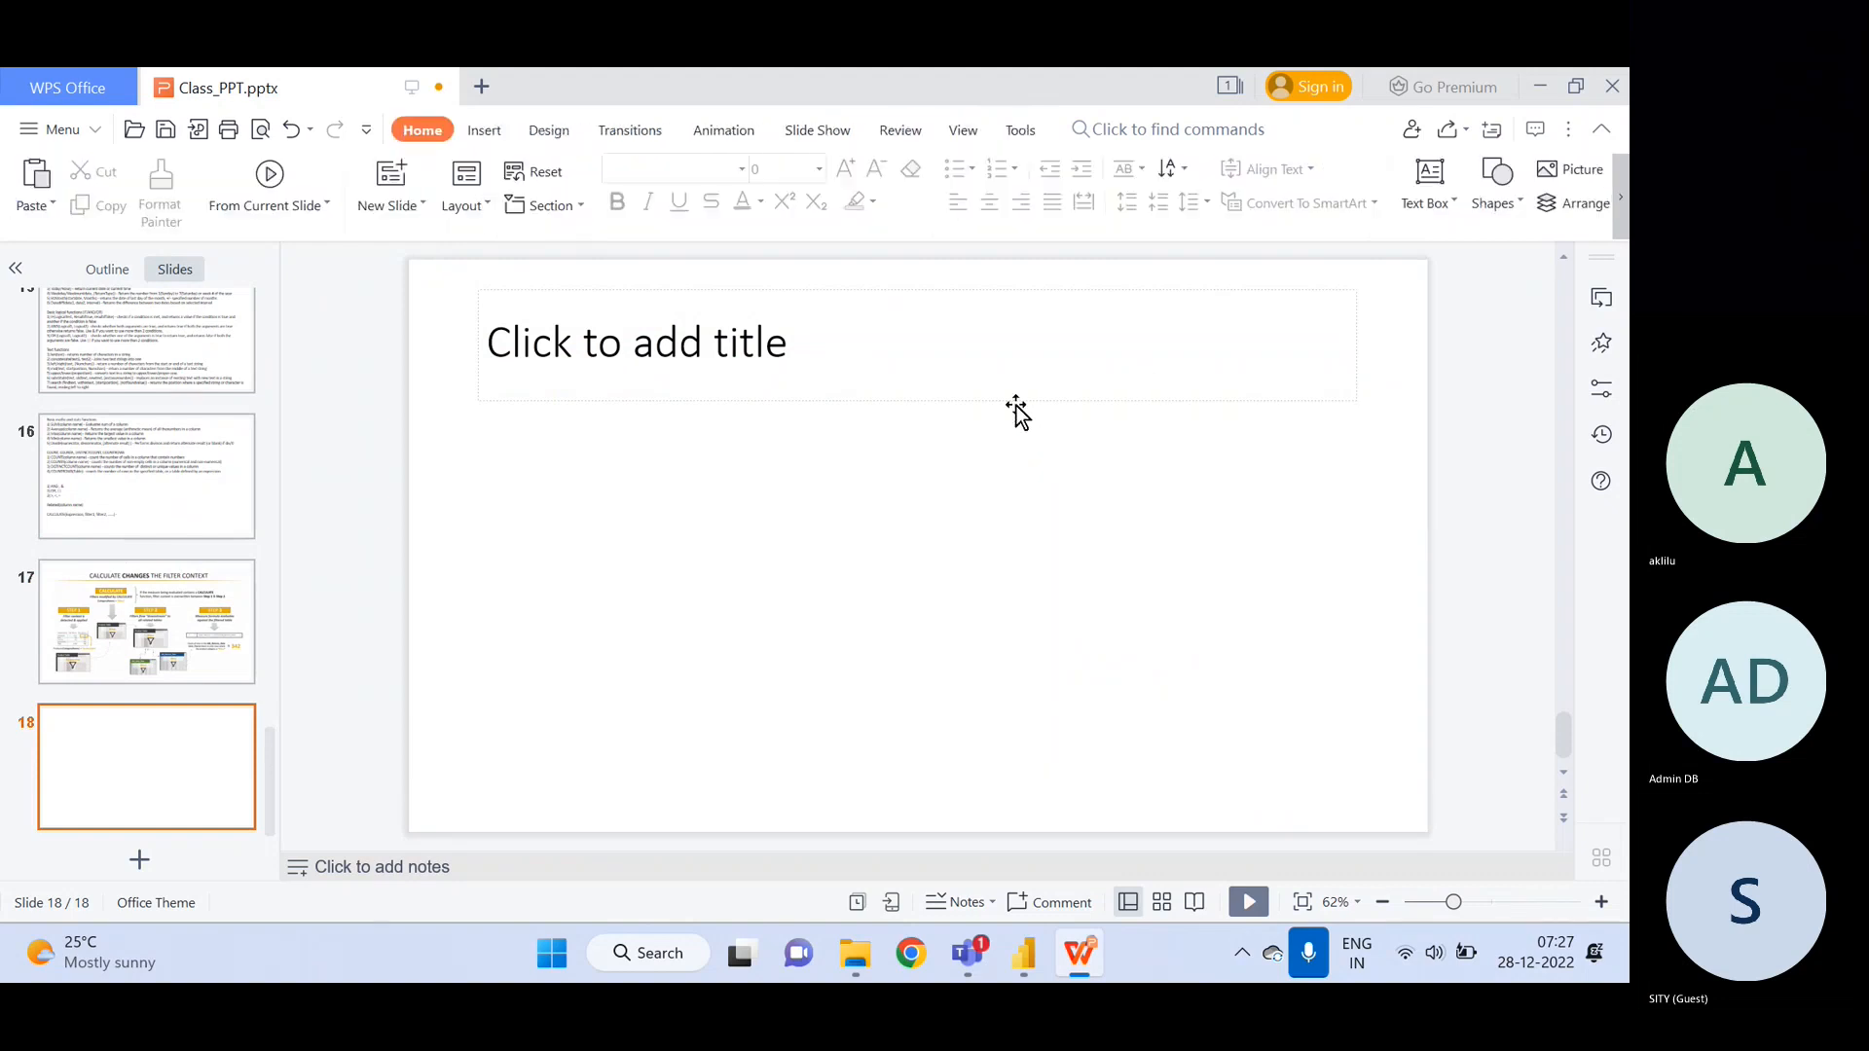
click(1008, 402)
key(Delete)
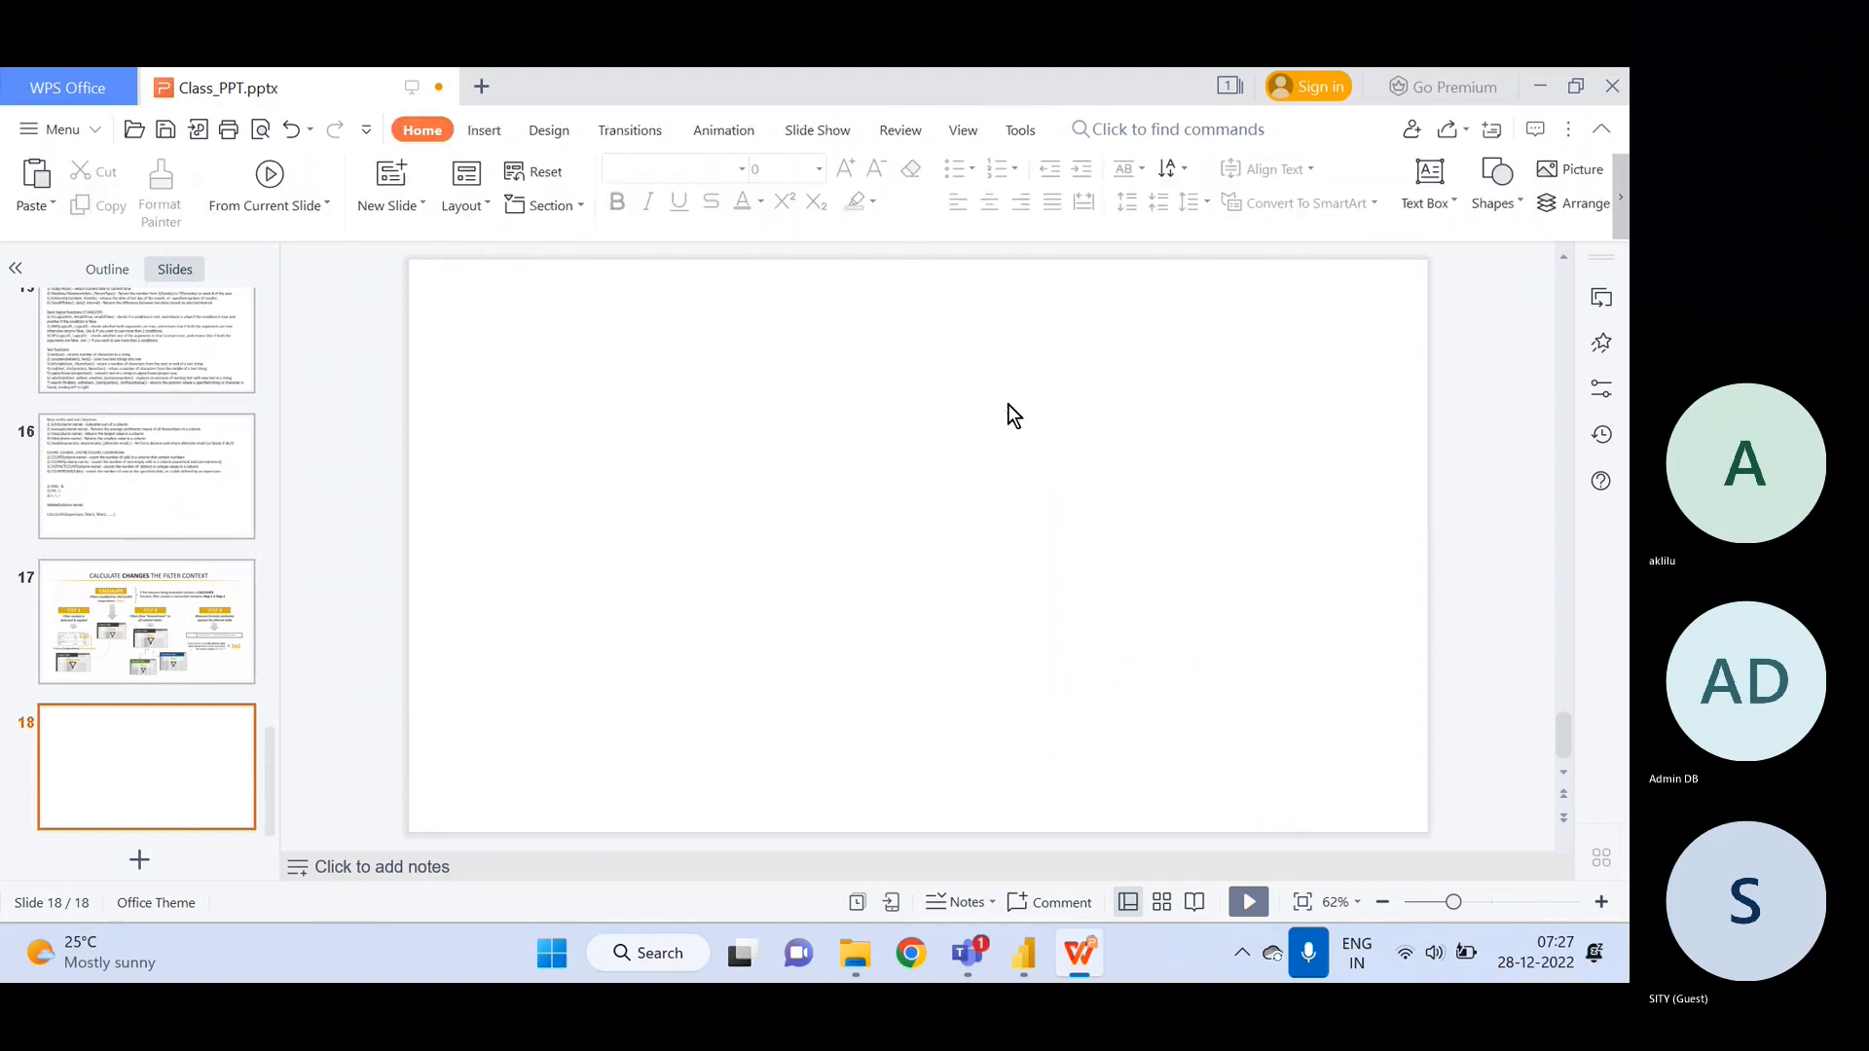
click(496, 134)
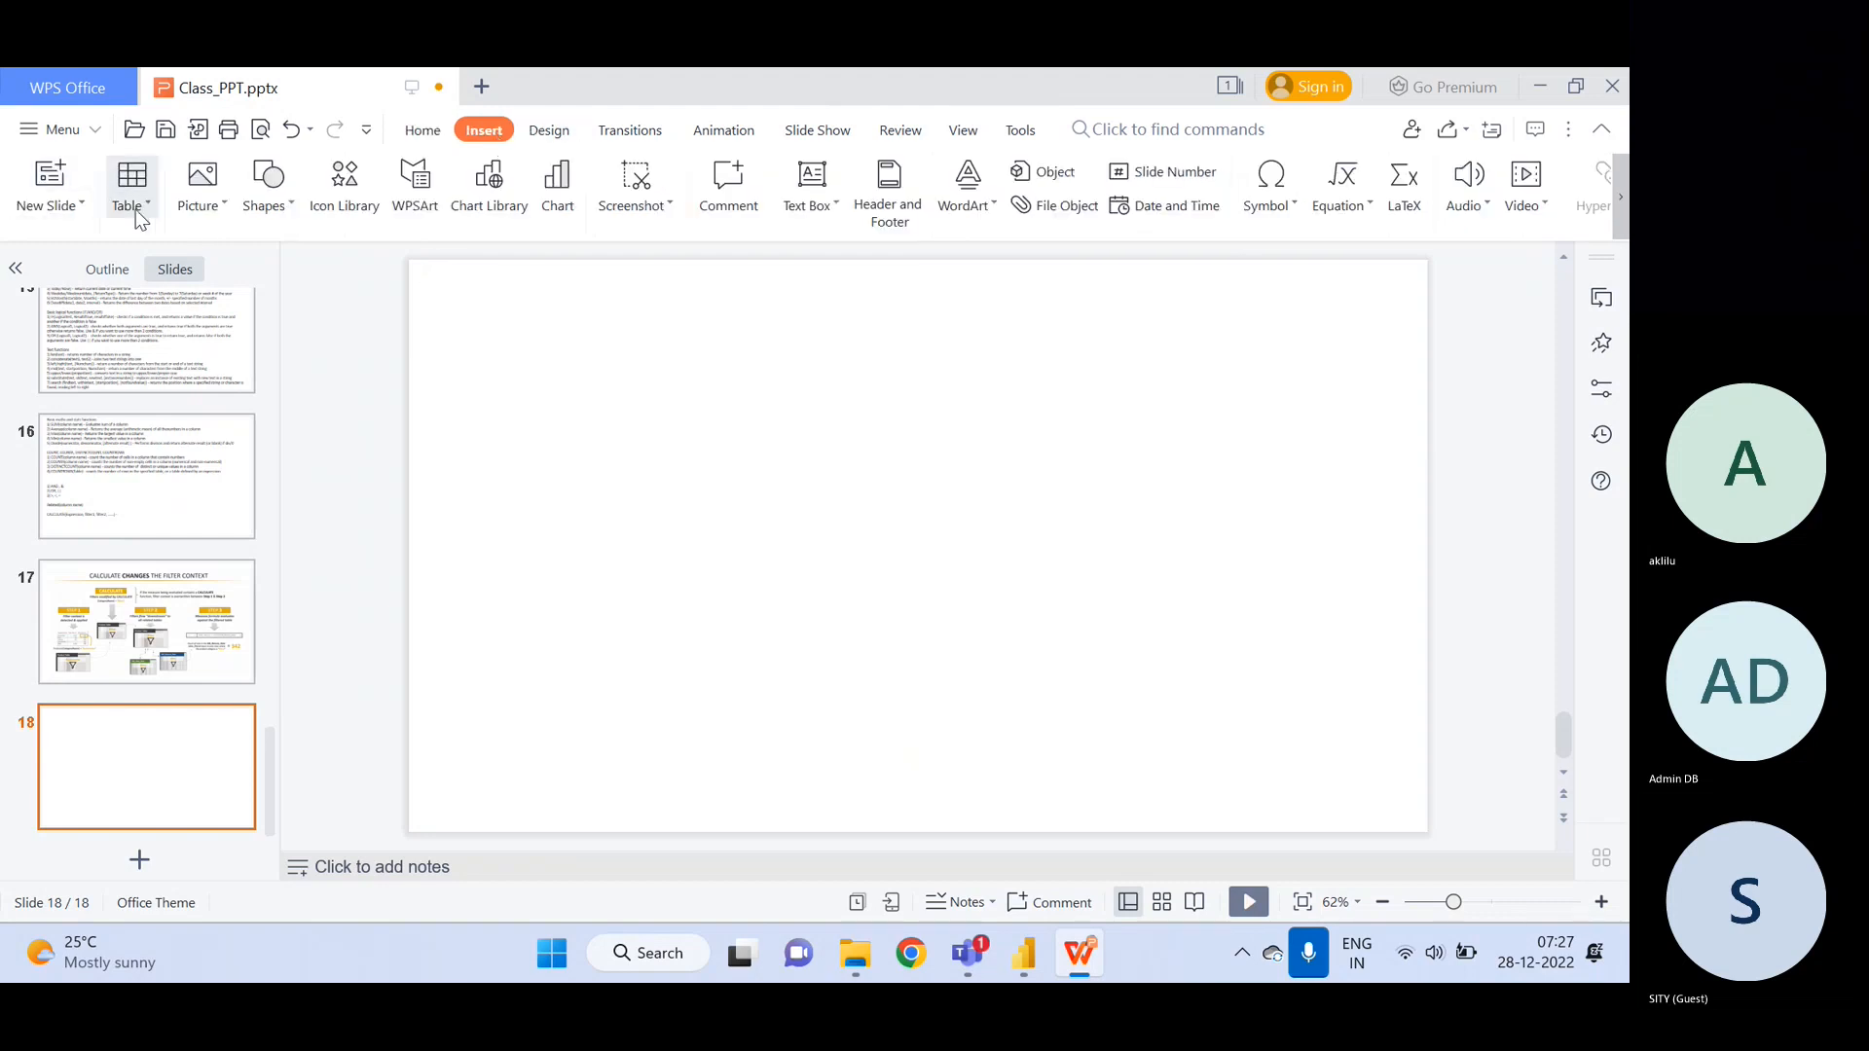
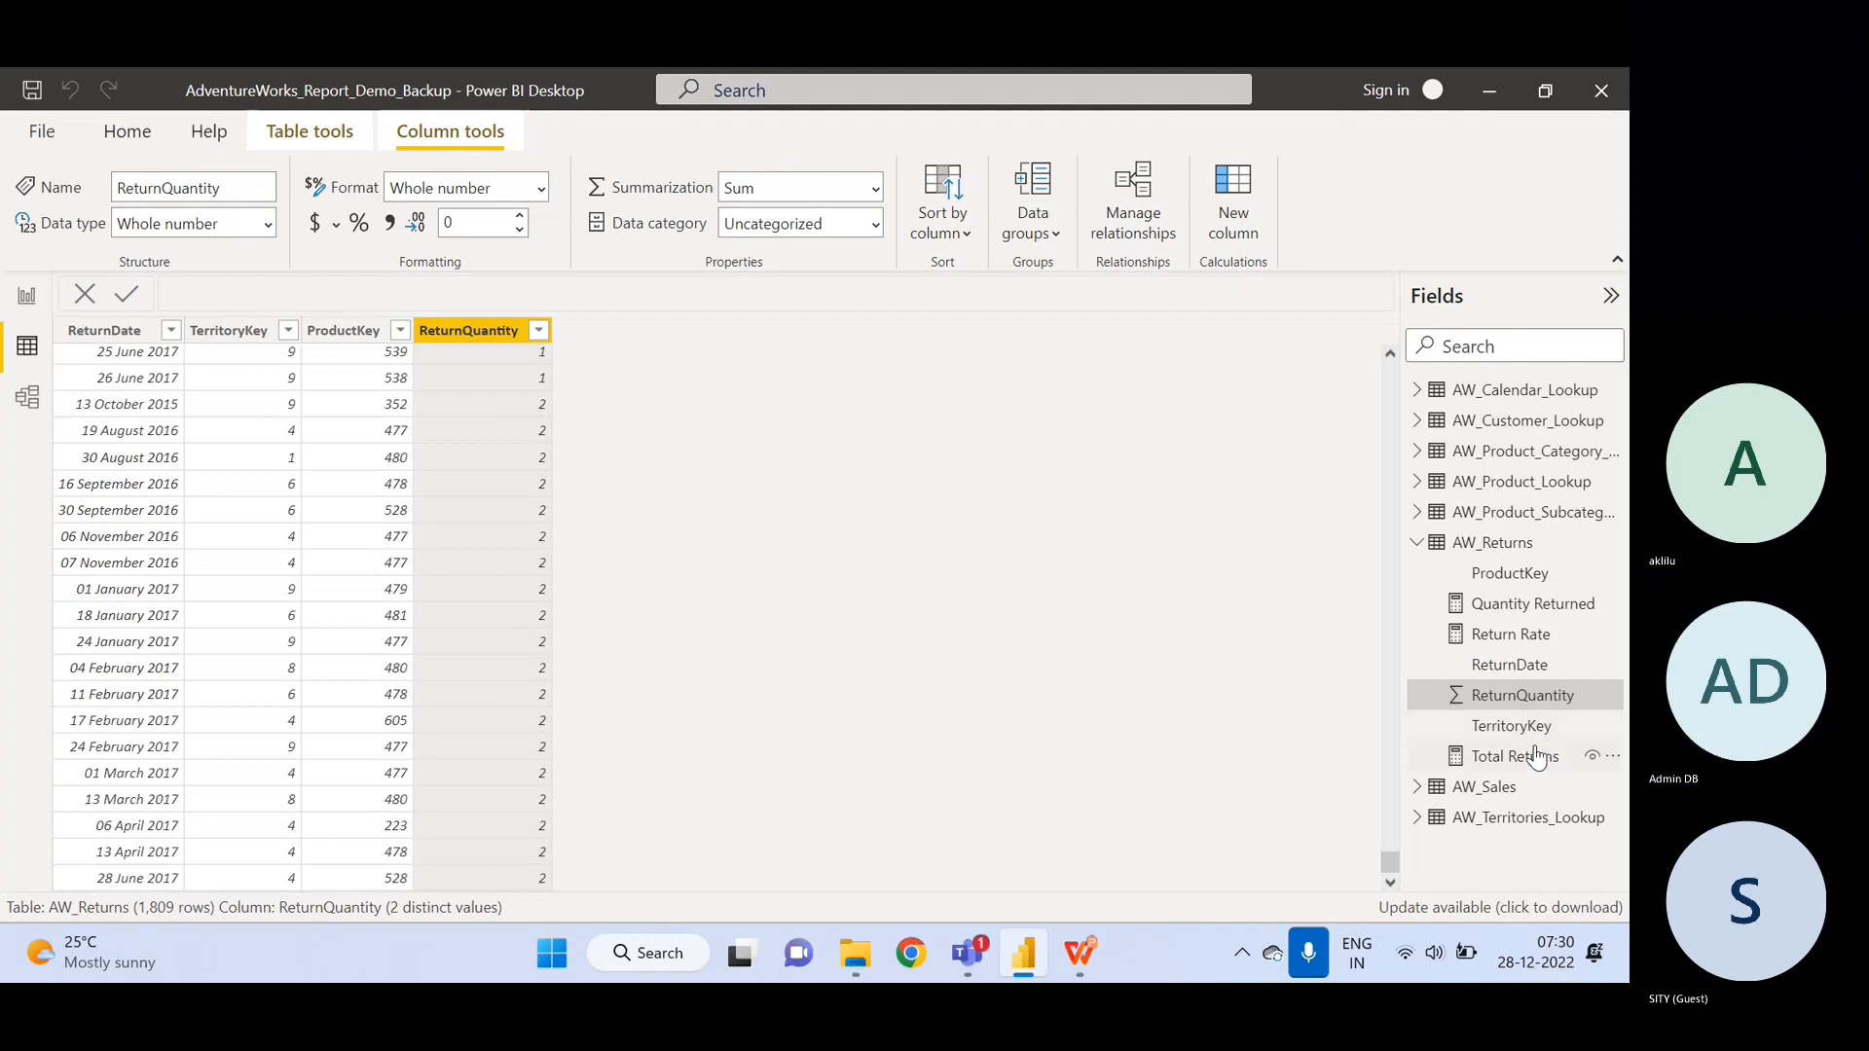
- Review the Total Returns and Quantity Returned formulas against their totals in the report's category matrix
click(1529, 756)
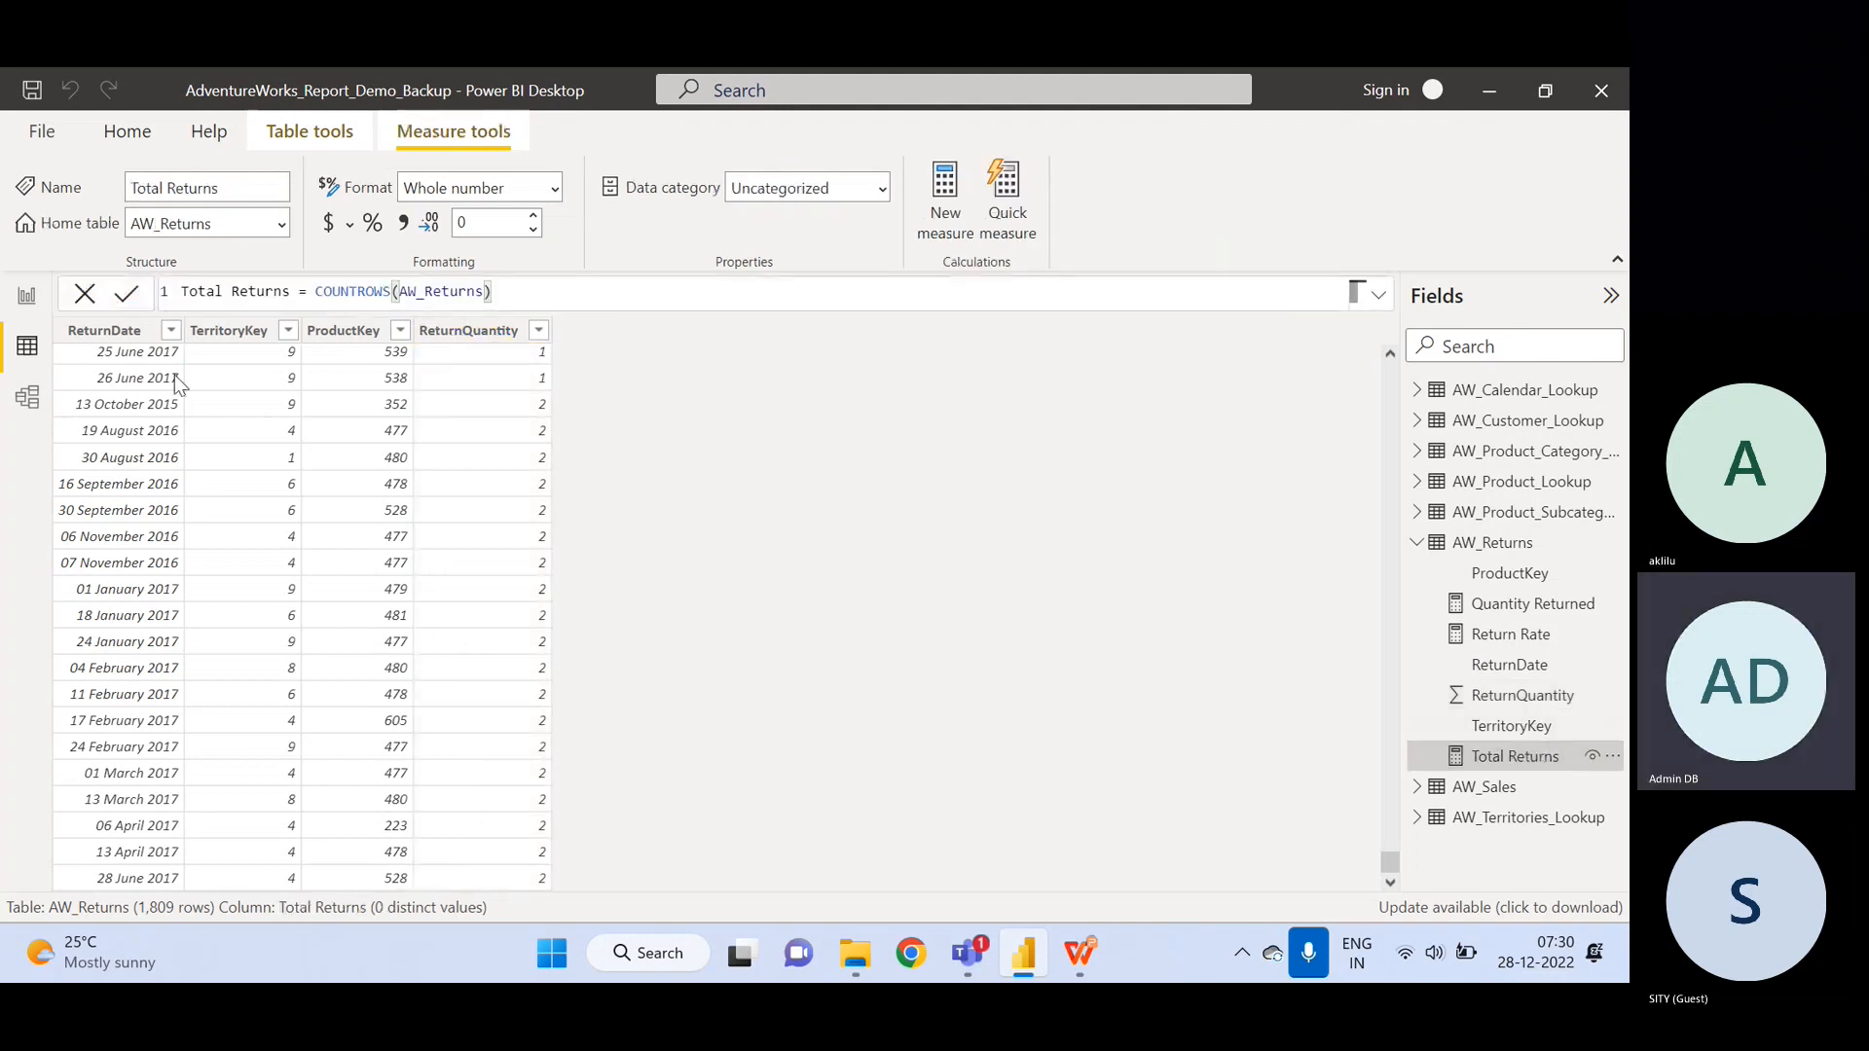
click(27, 295)
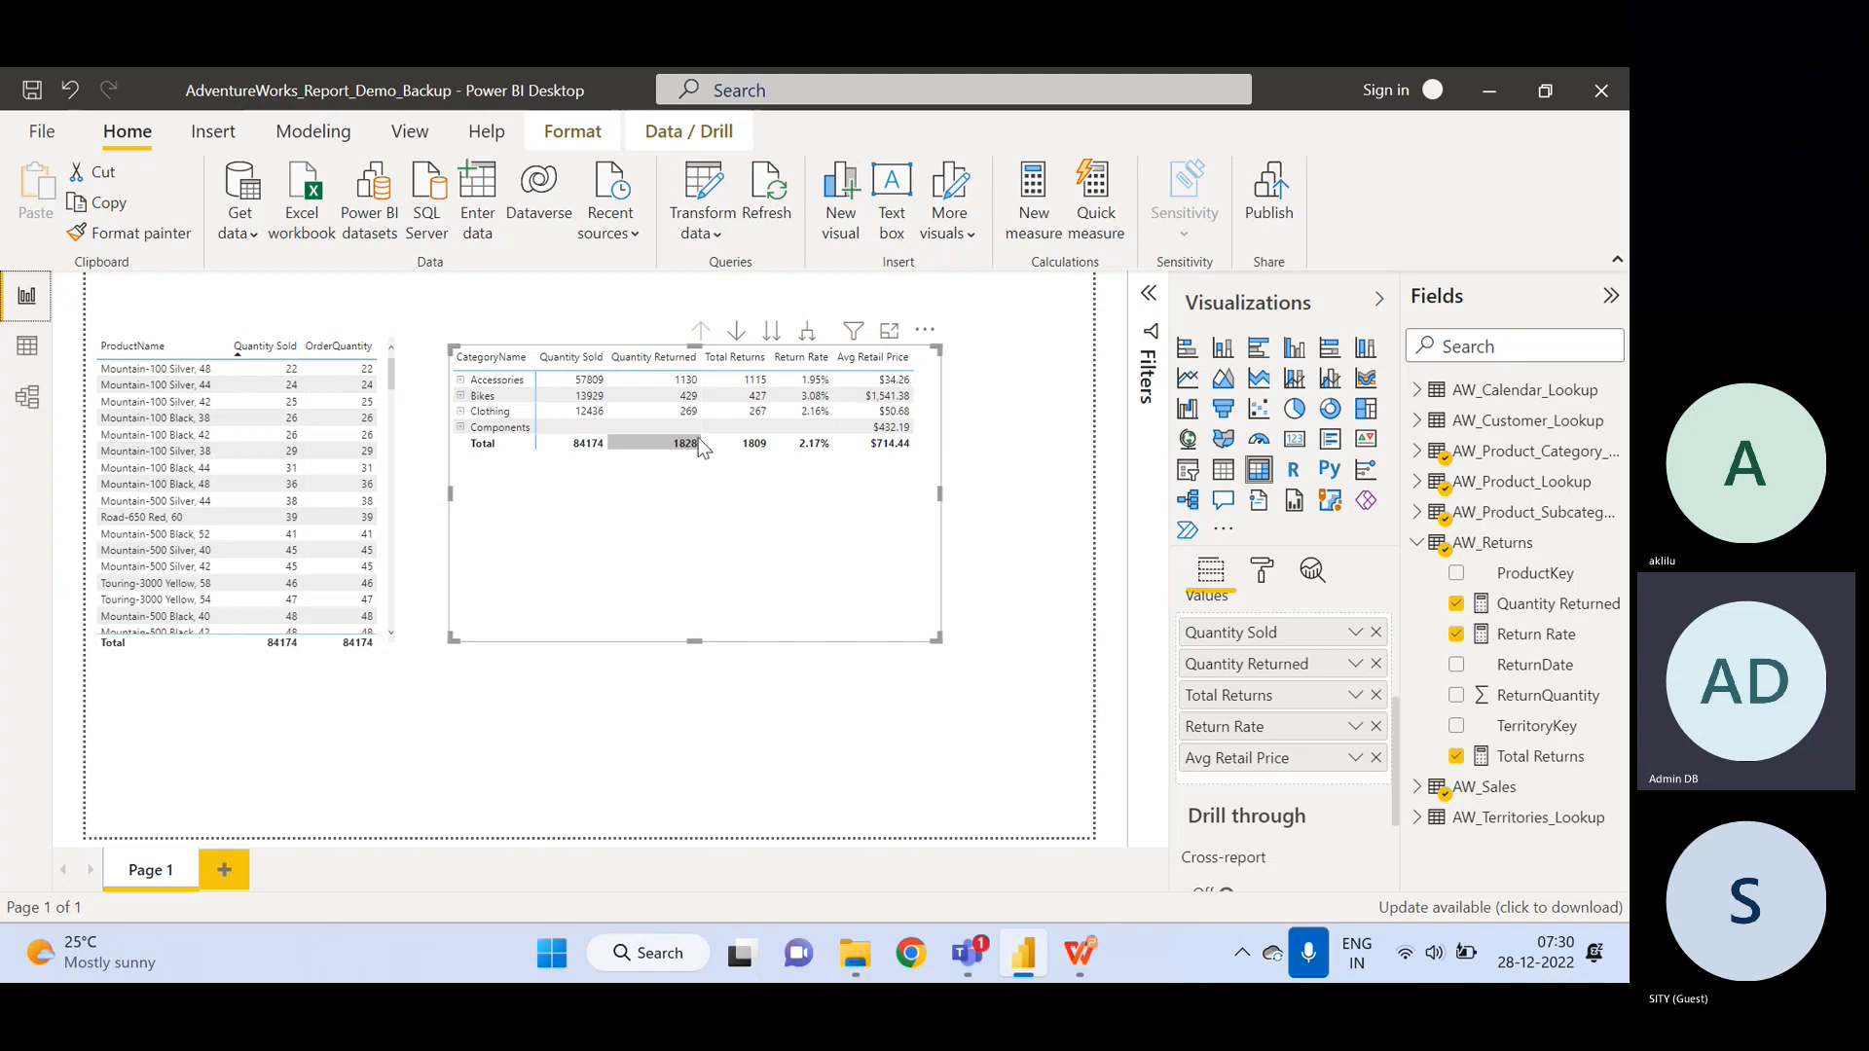
click(1545, 608)
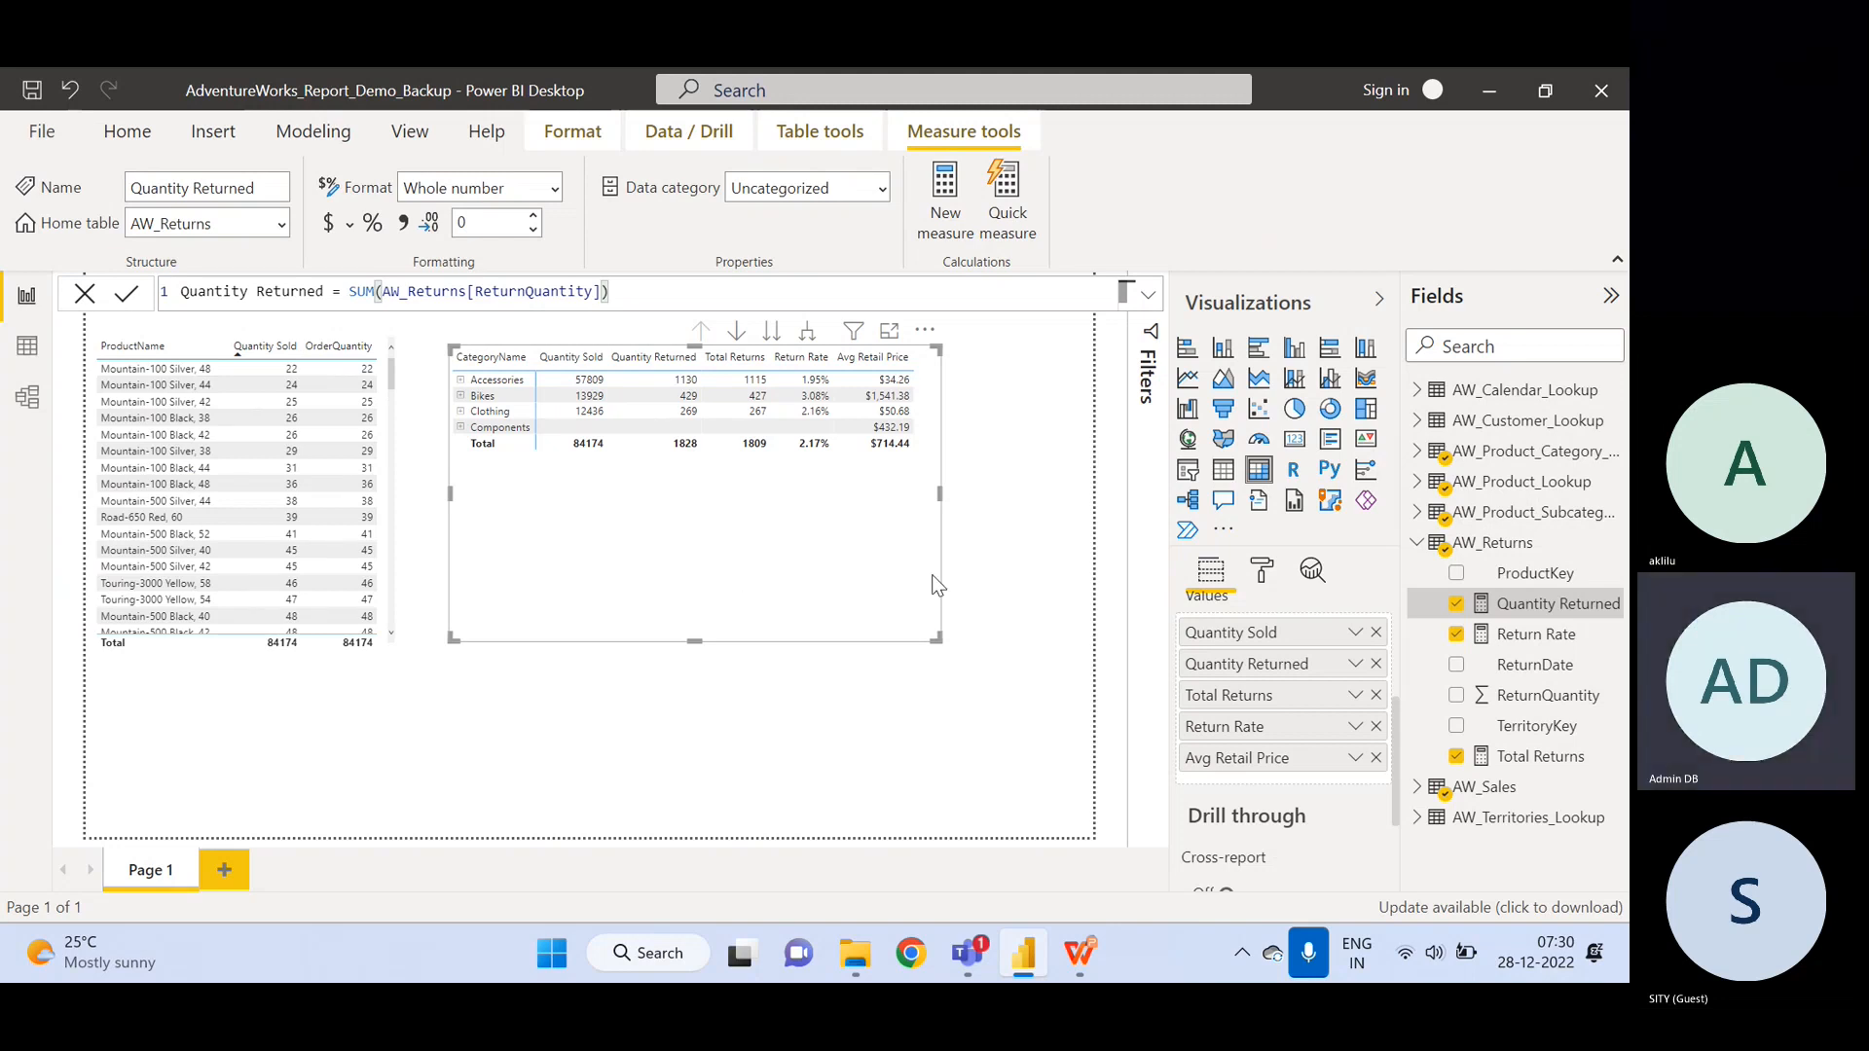
click(1417, 545)
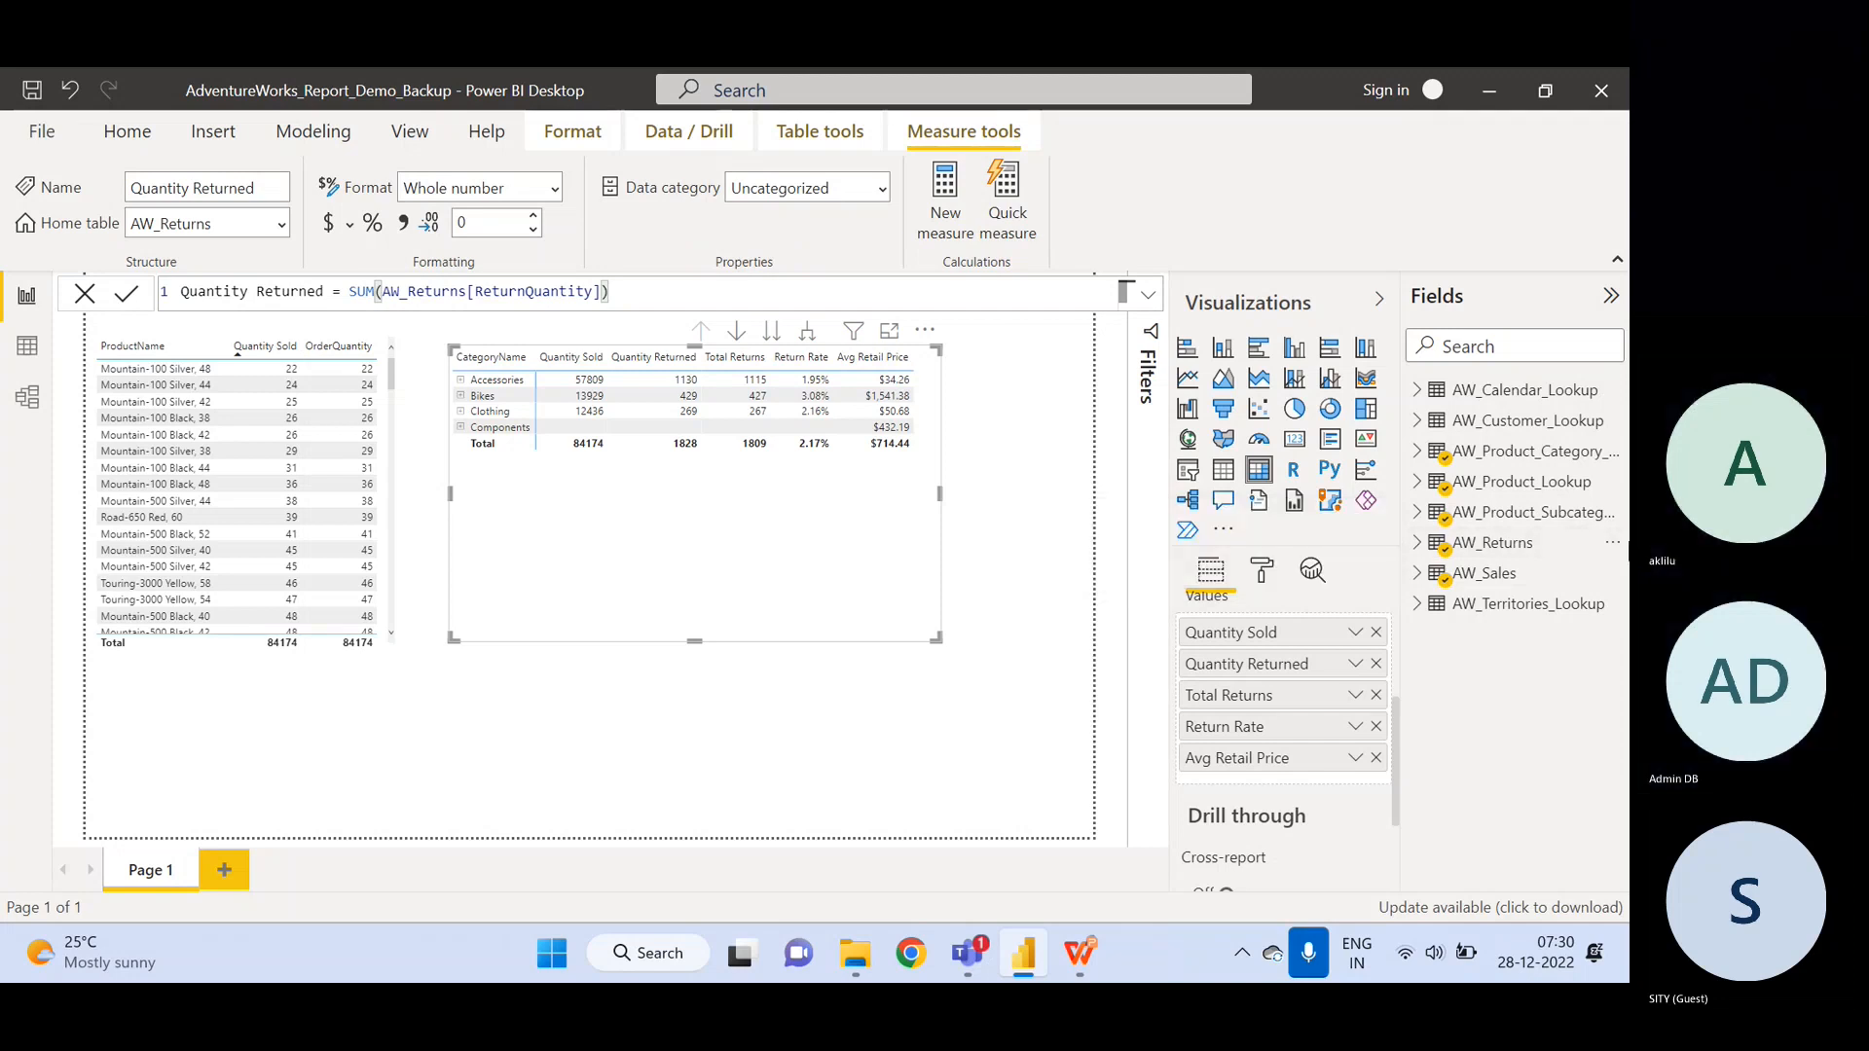
click(824, 728)
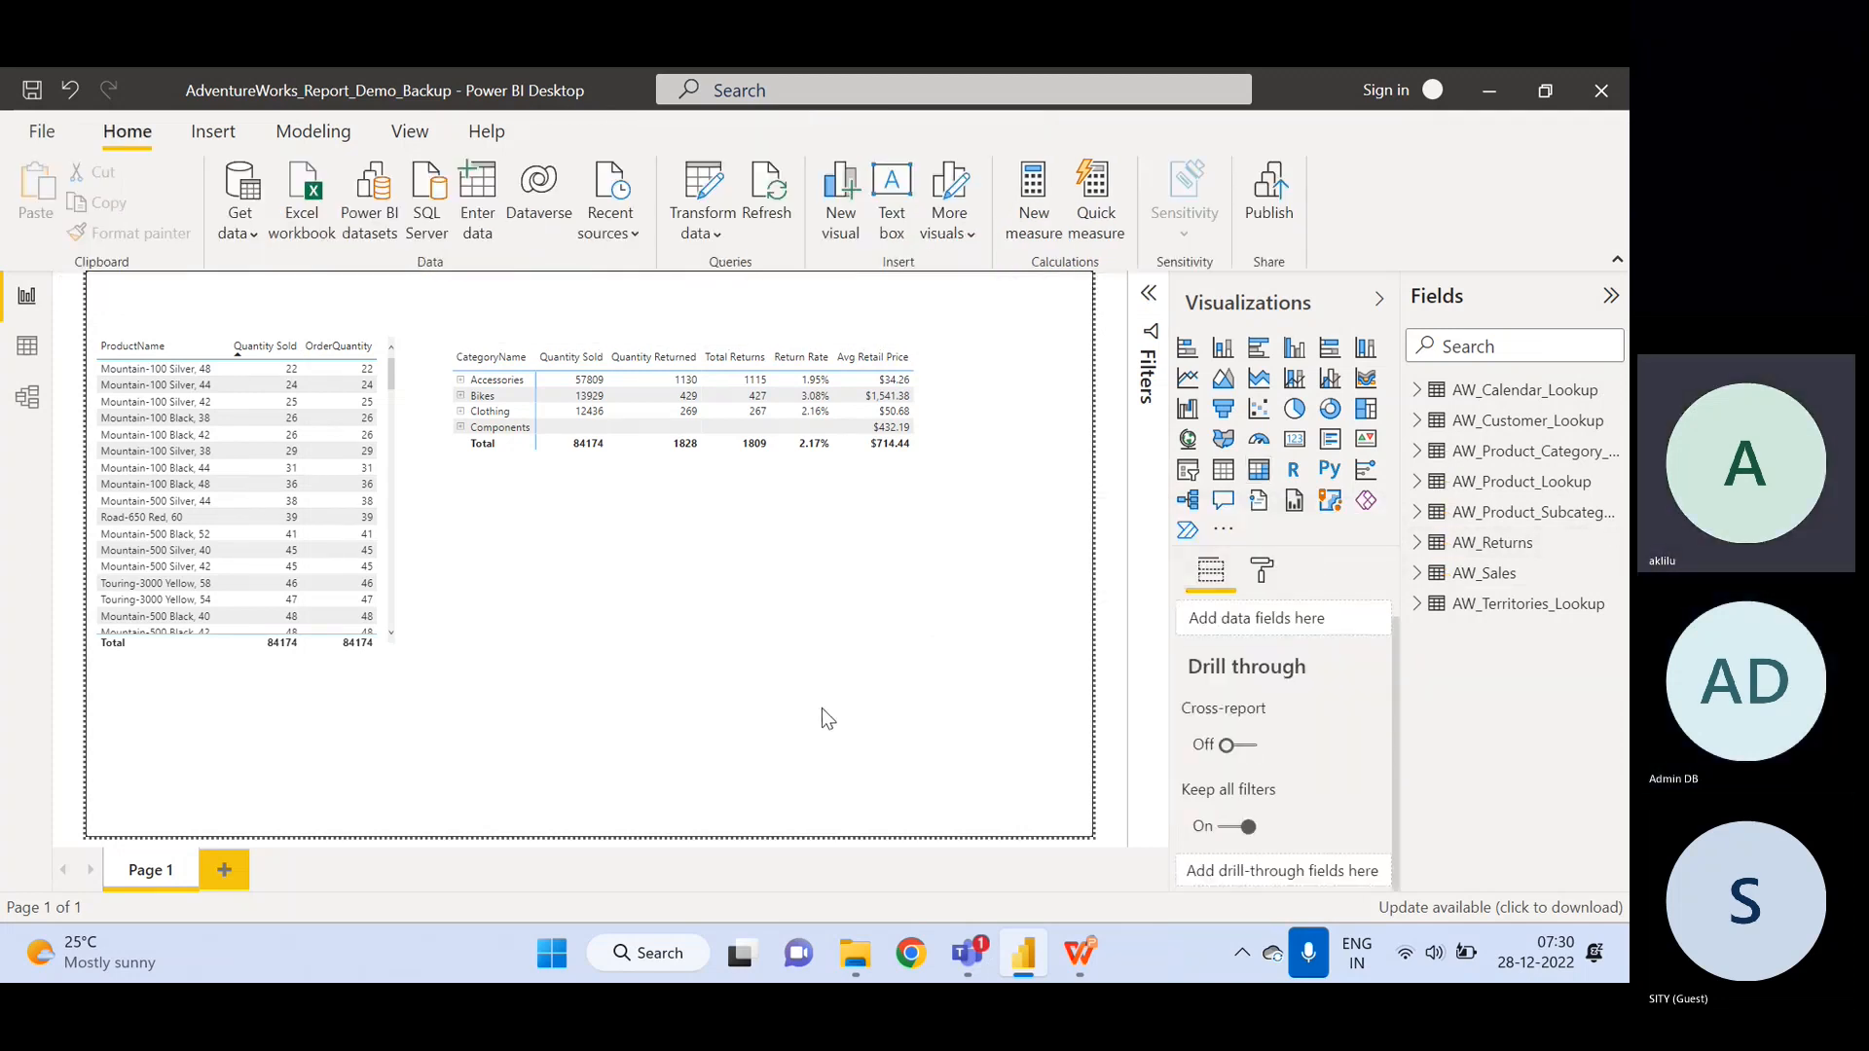
click(818, 617)
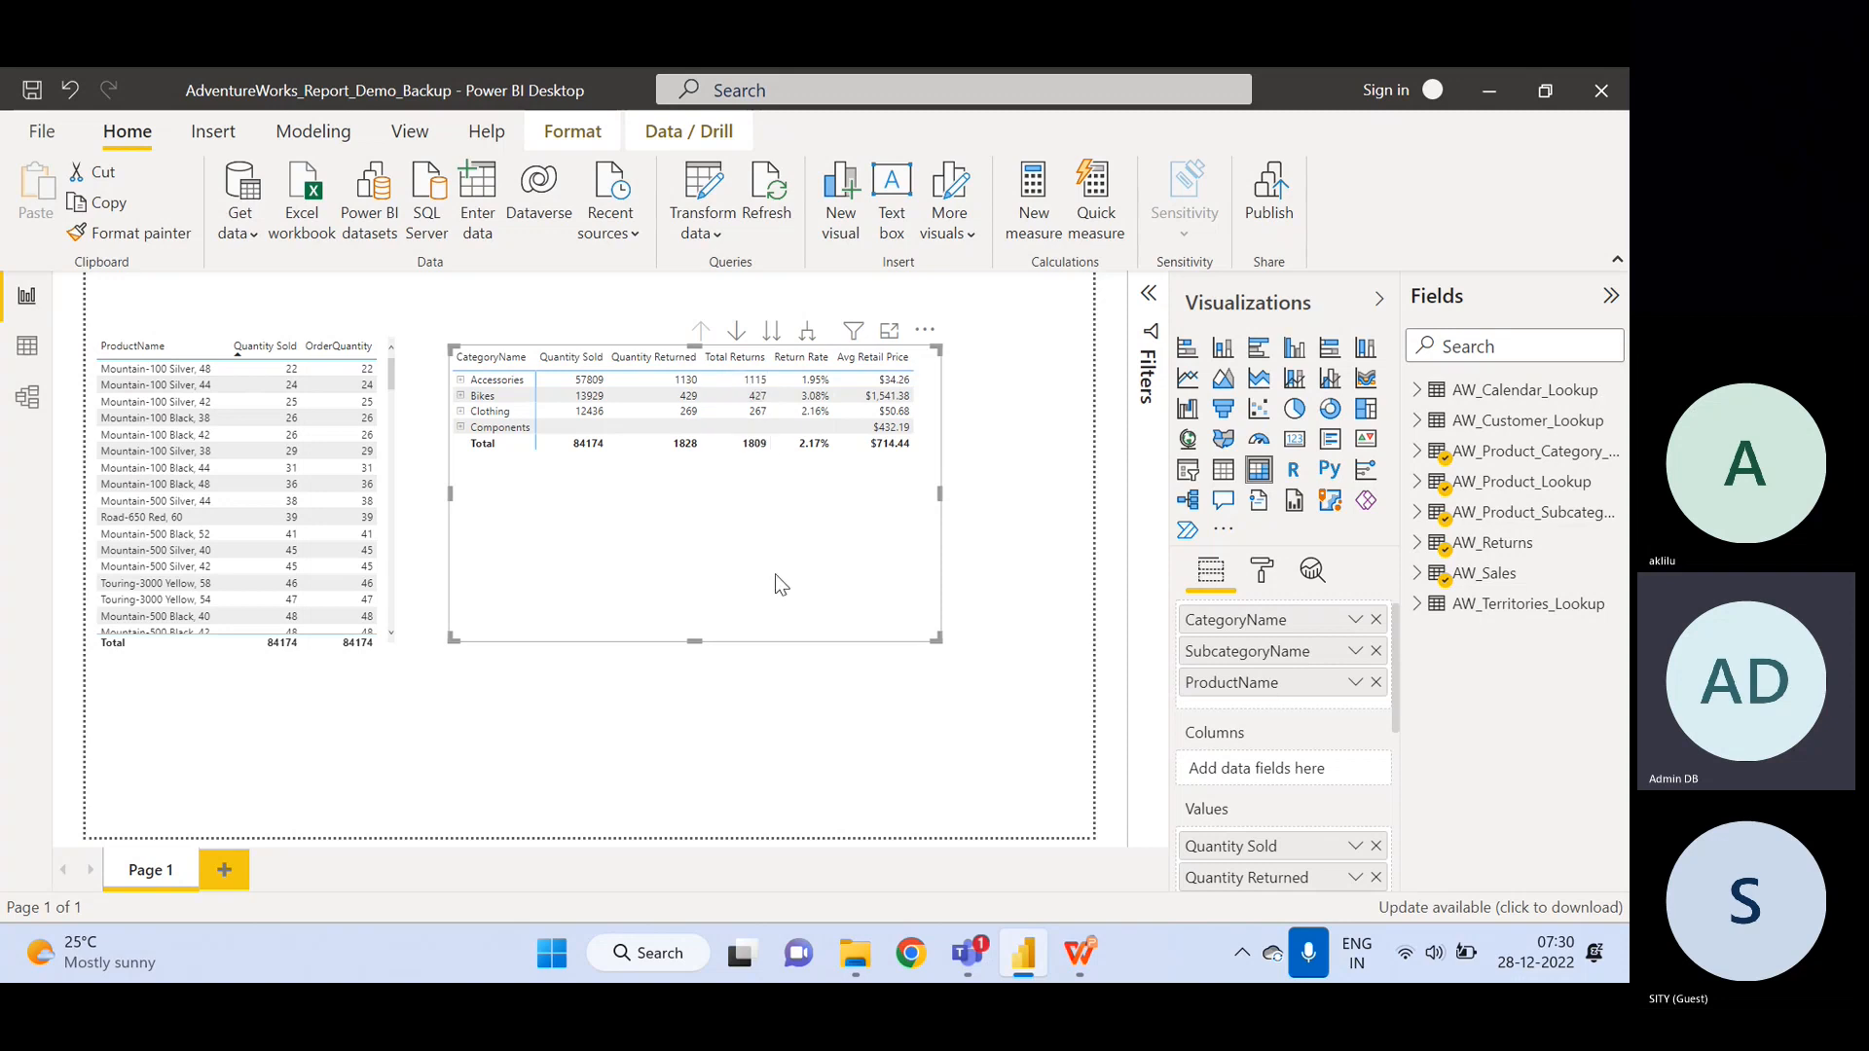
- Compare the AW_Returns table rows with the return totals in the report matrix and show the AW_Returns fields
click(26, 346)
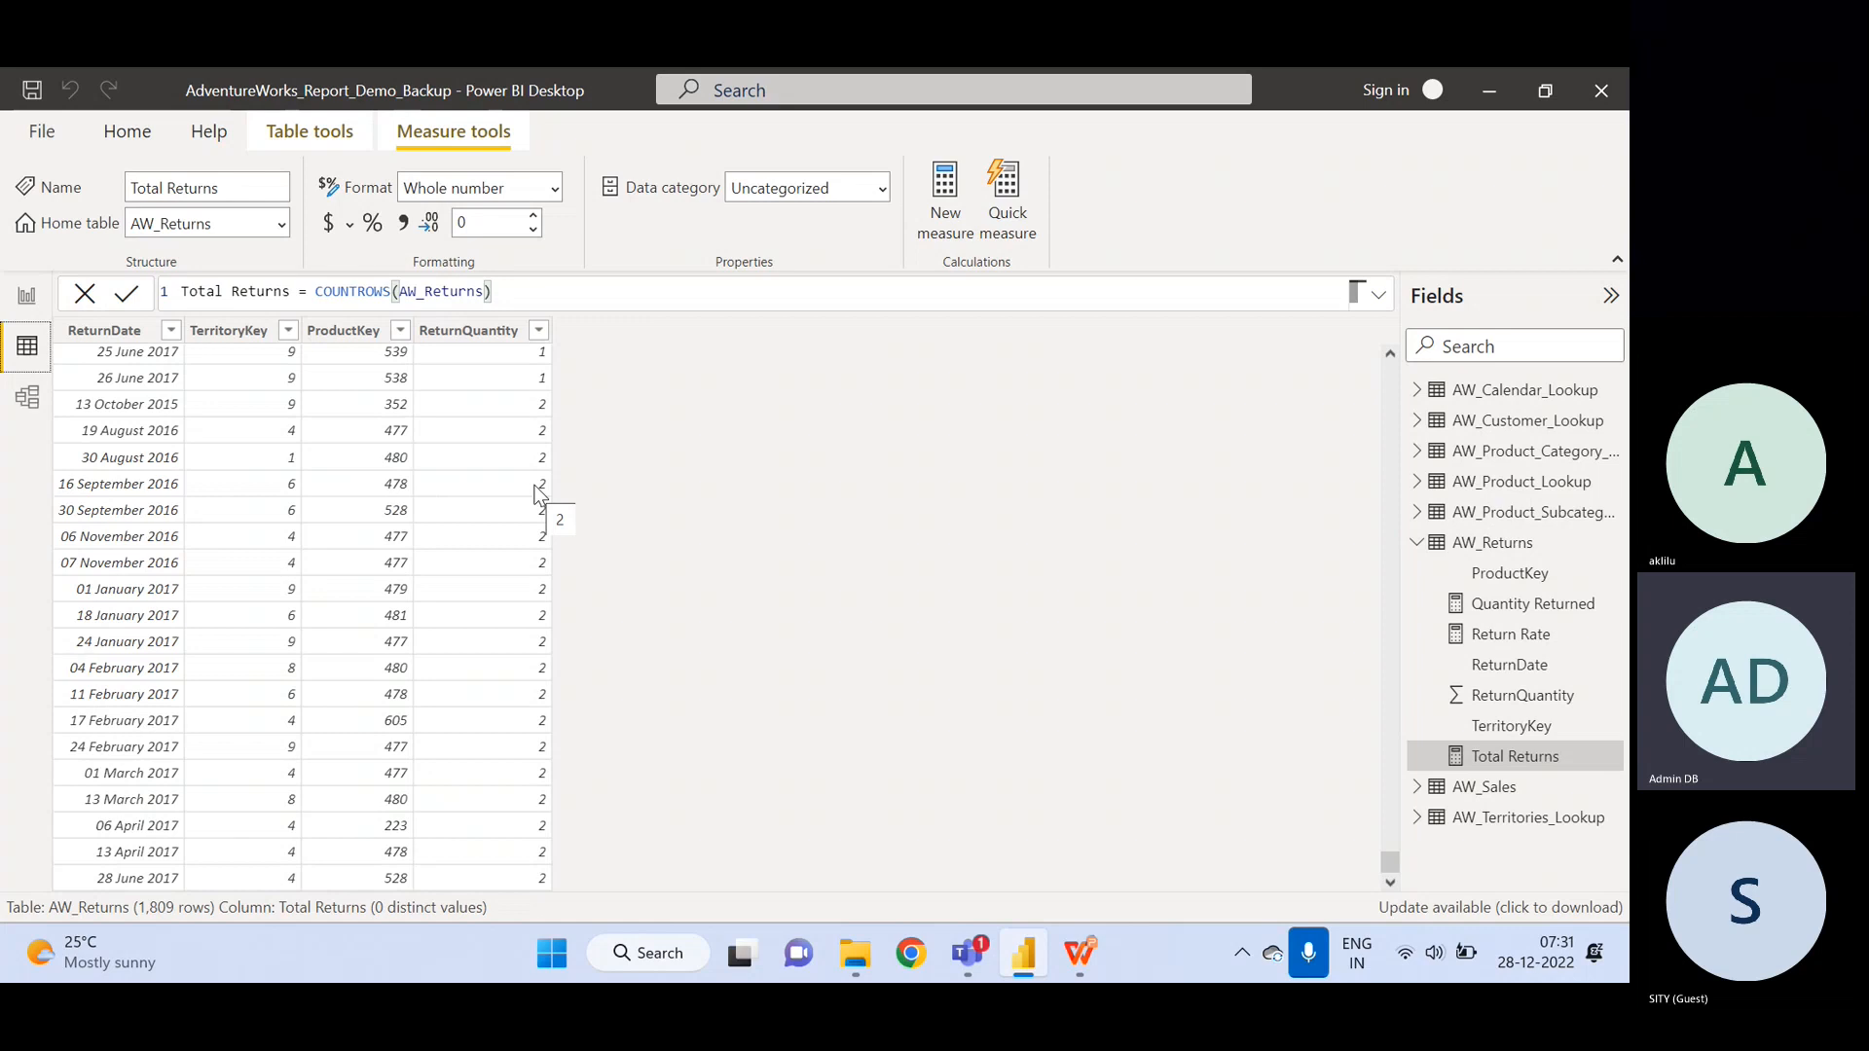
click(26, 295)
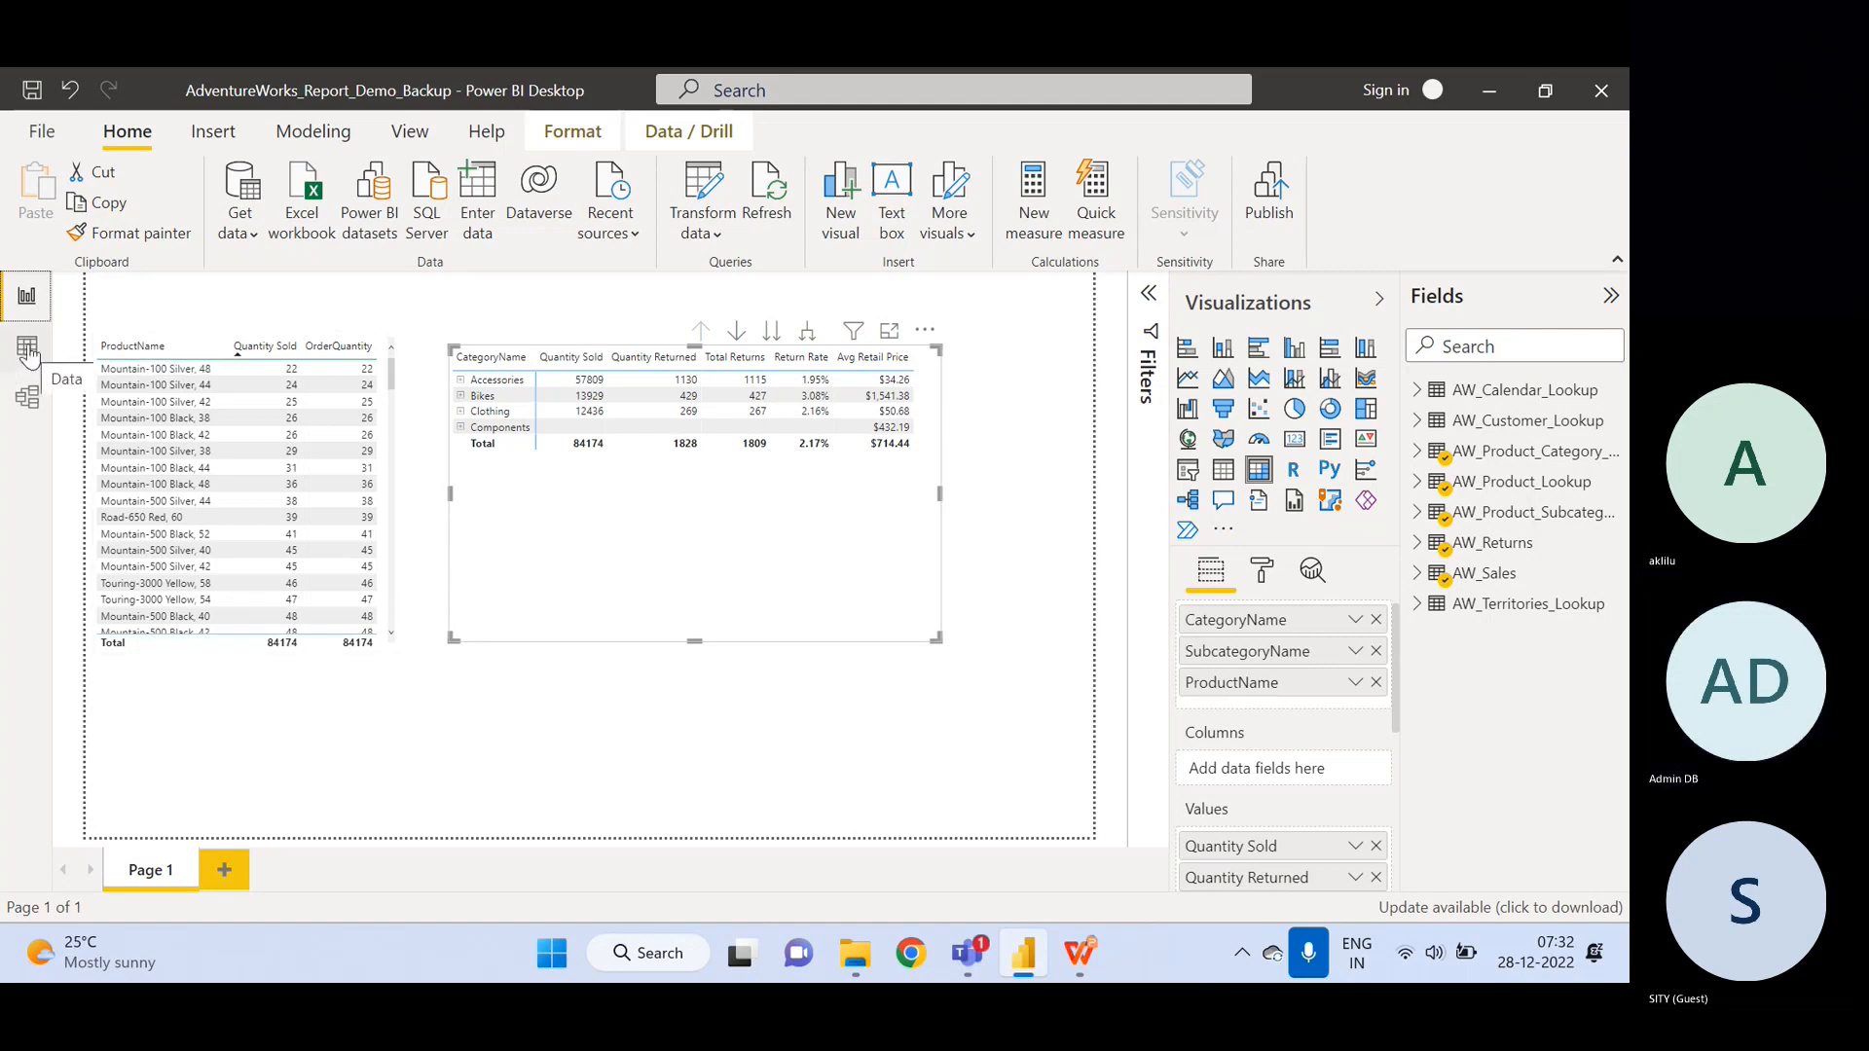
click(1419, 550)
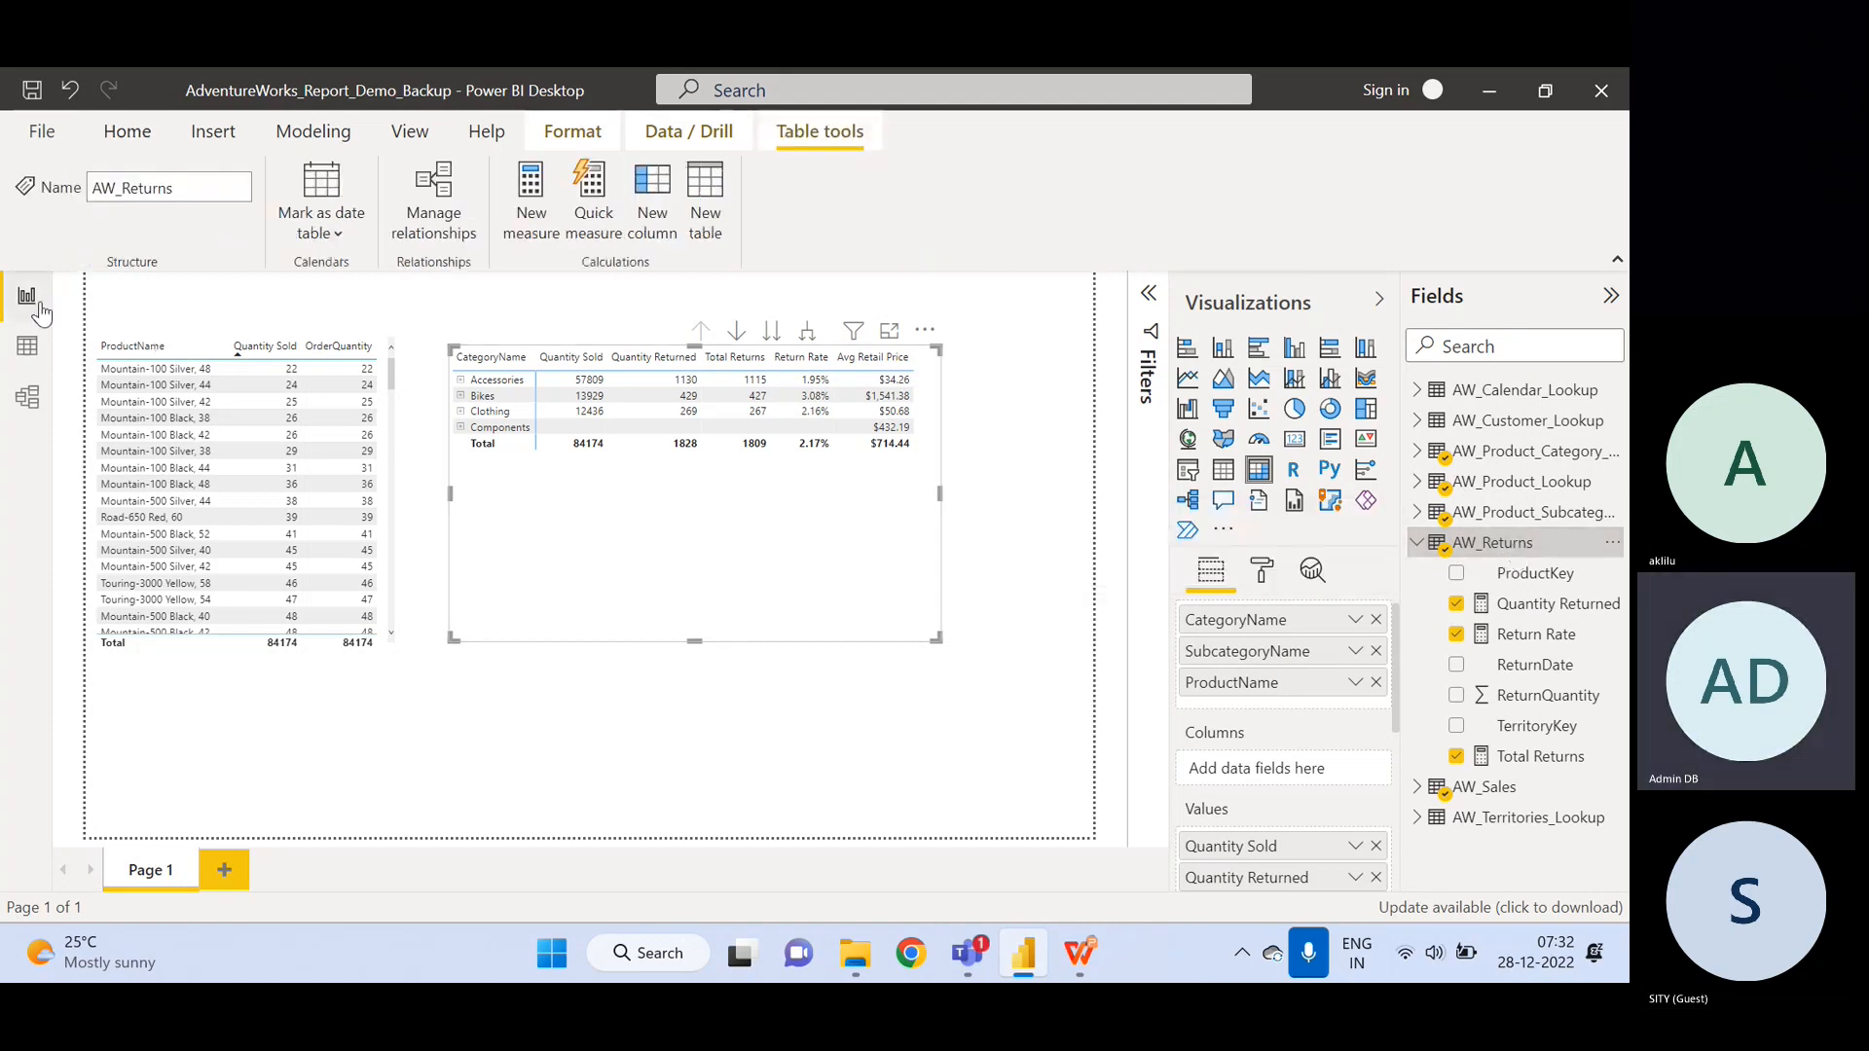
- Review the dates in AW_Returns' ReturnDate filter, keep 30 June 2017 and all other dates included, and browse the table rows
click(23, 357)
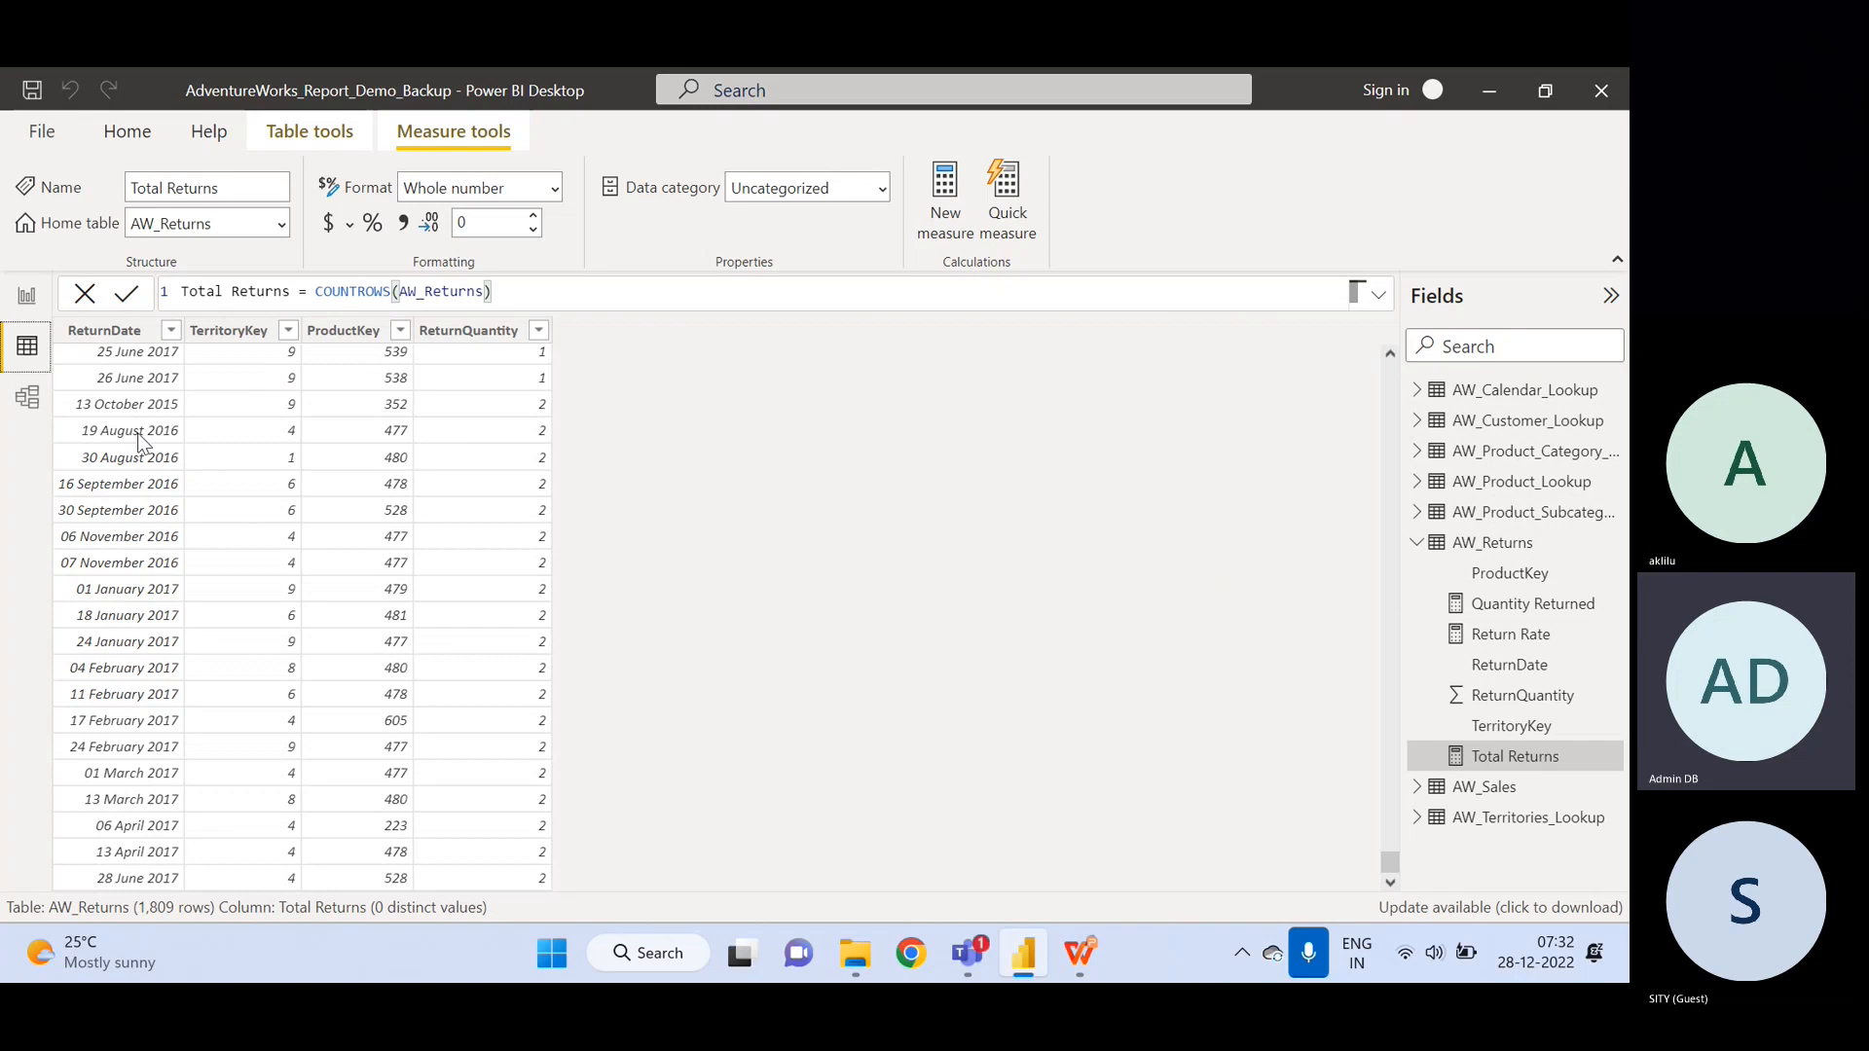
click(172, 332)
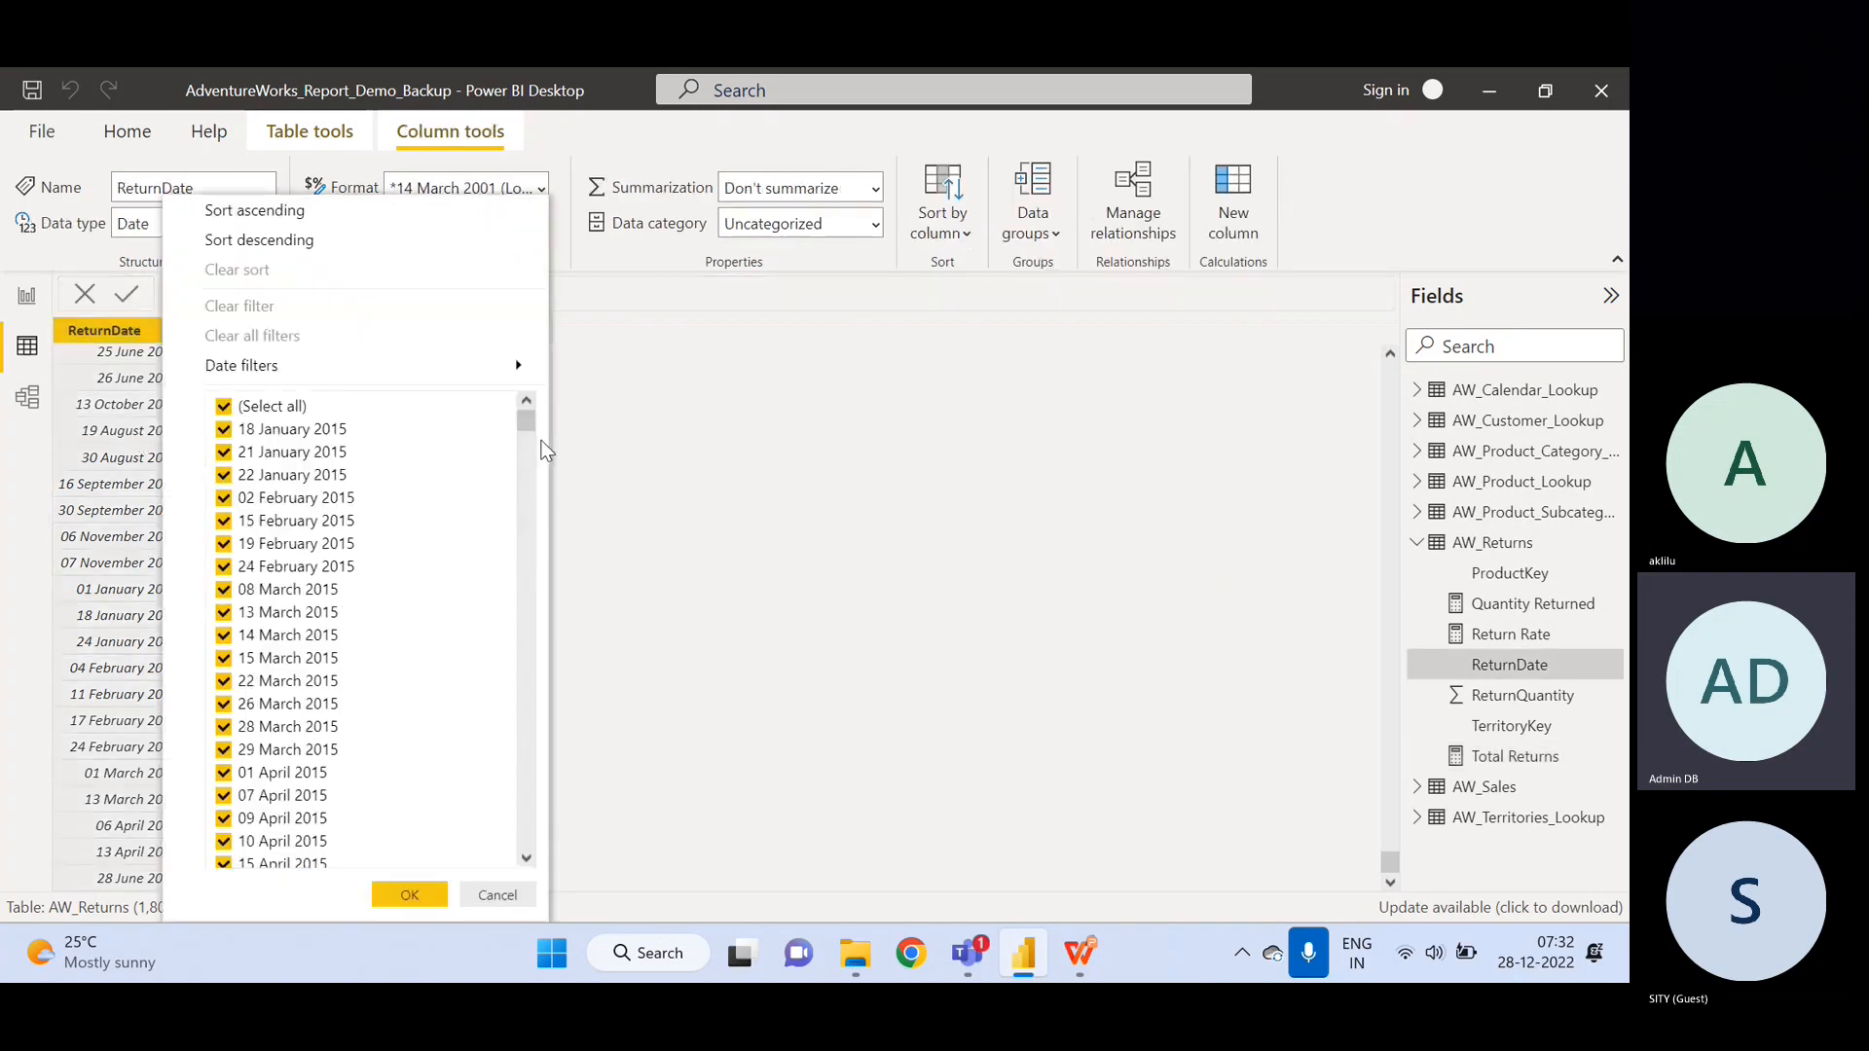
drag(524, 420, 490, 864)
click(487, 857)
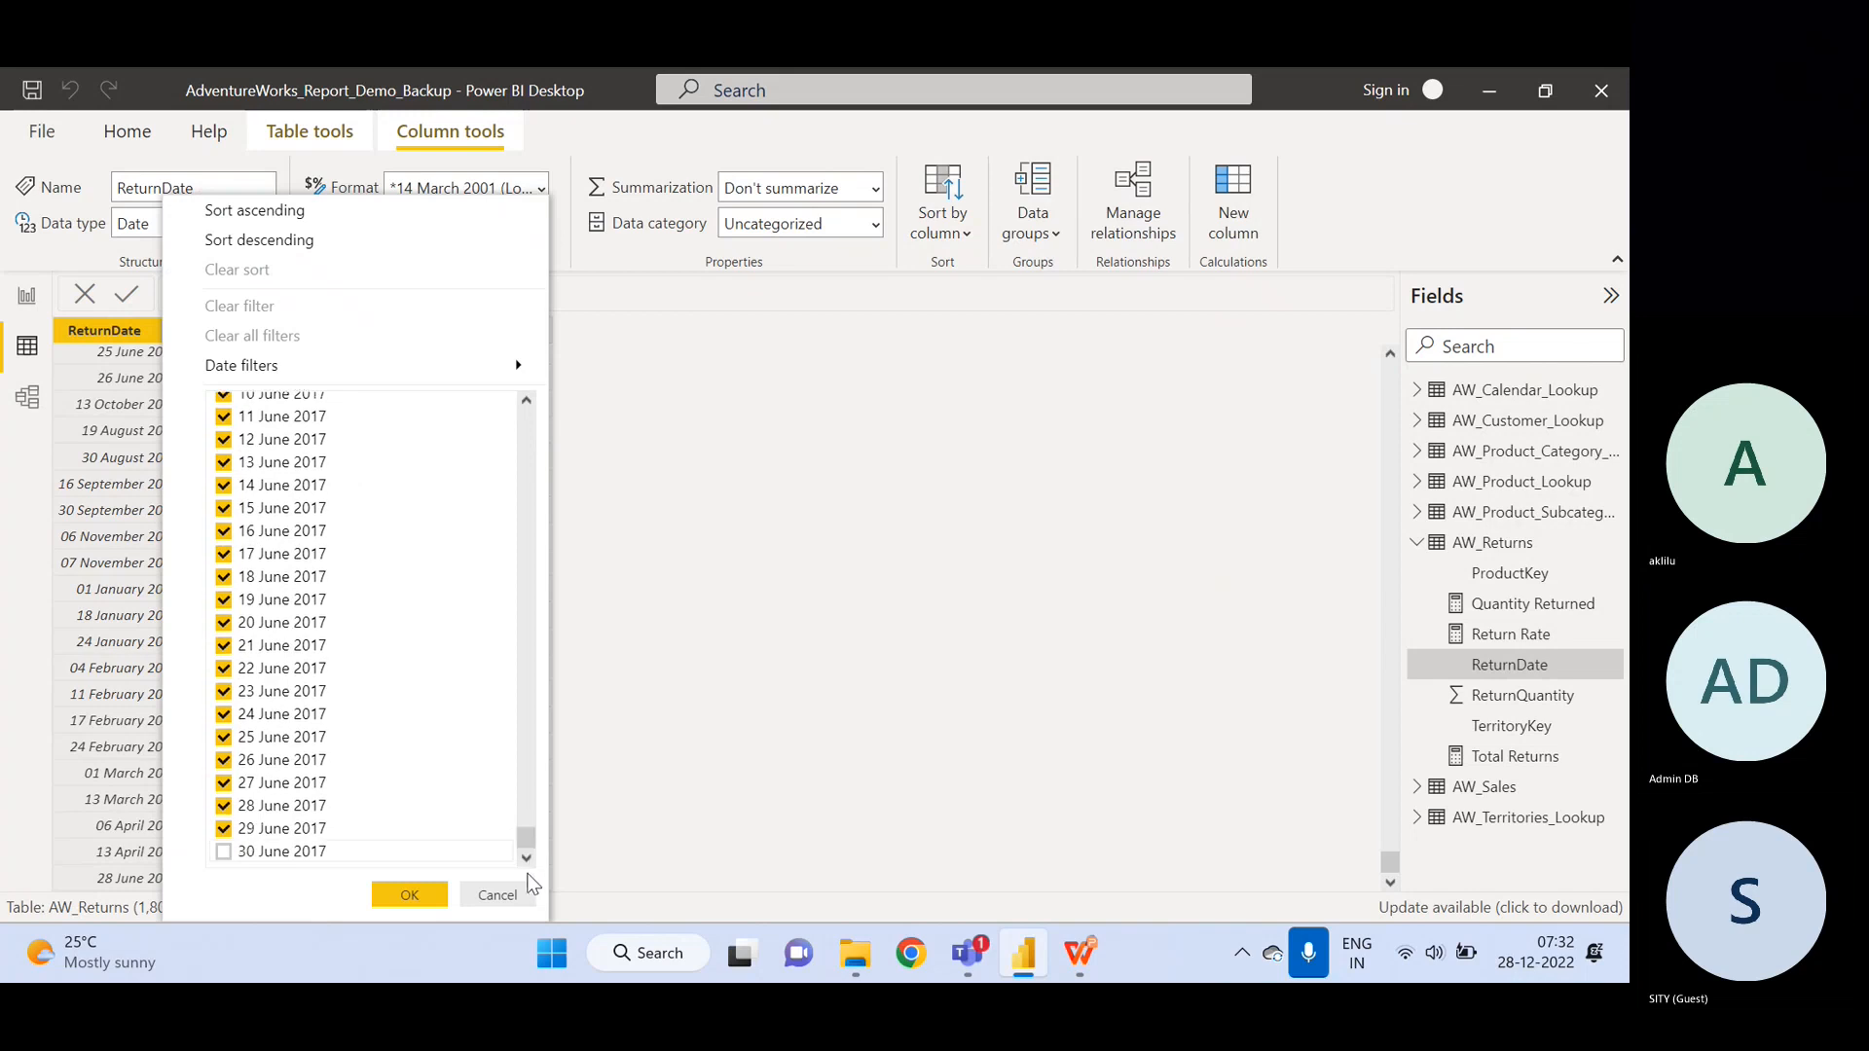
click(223, 853)
click(420, 902)
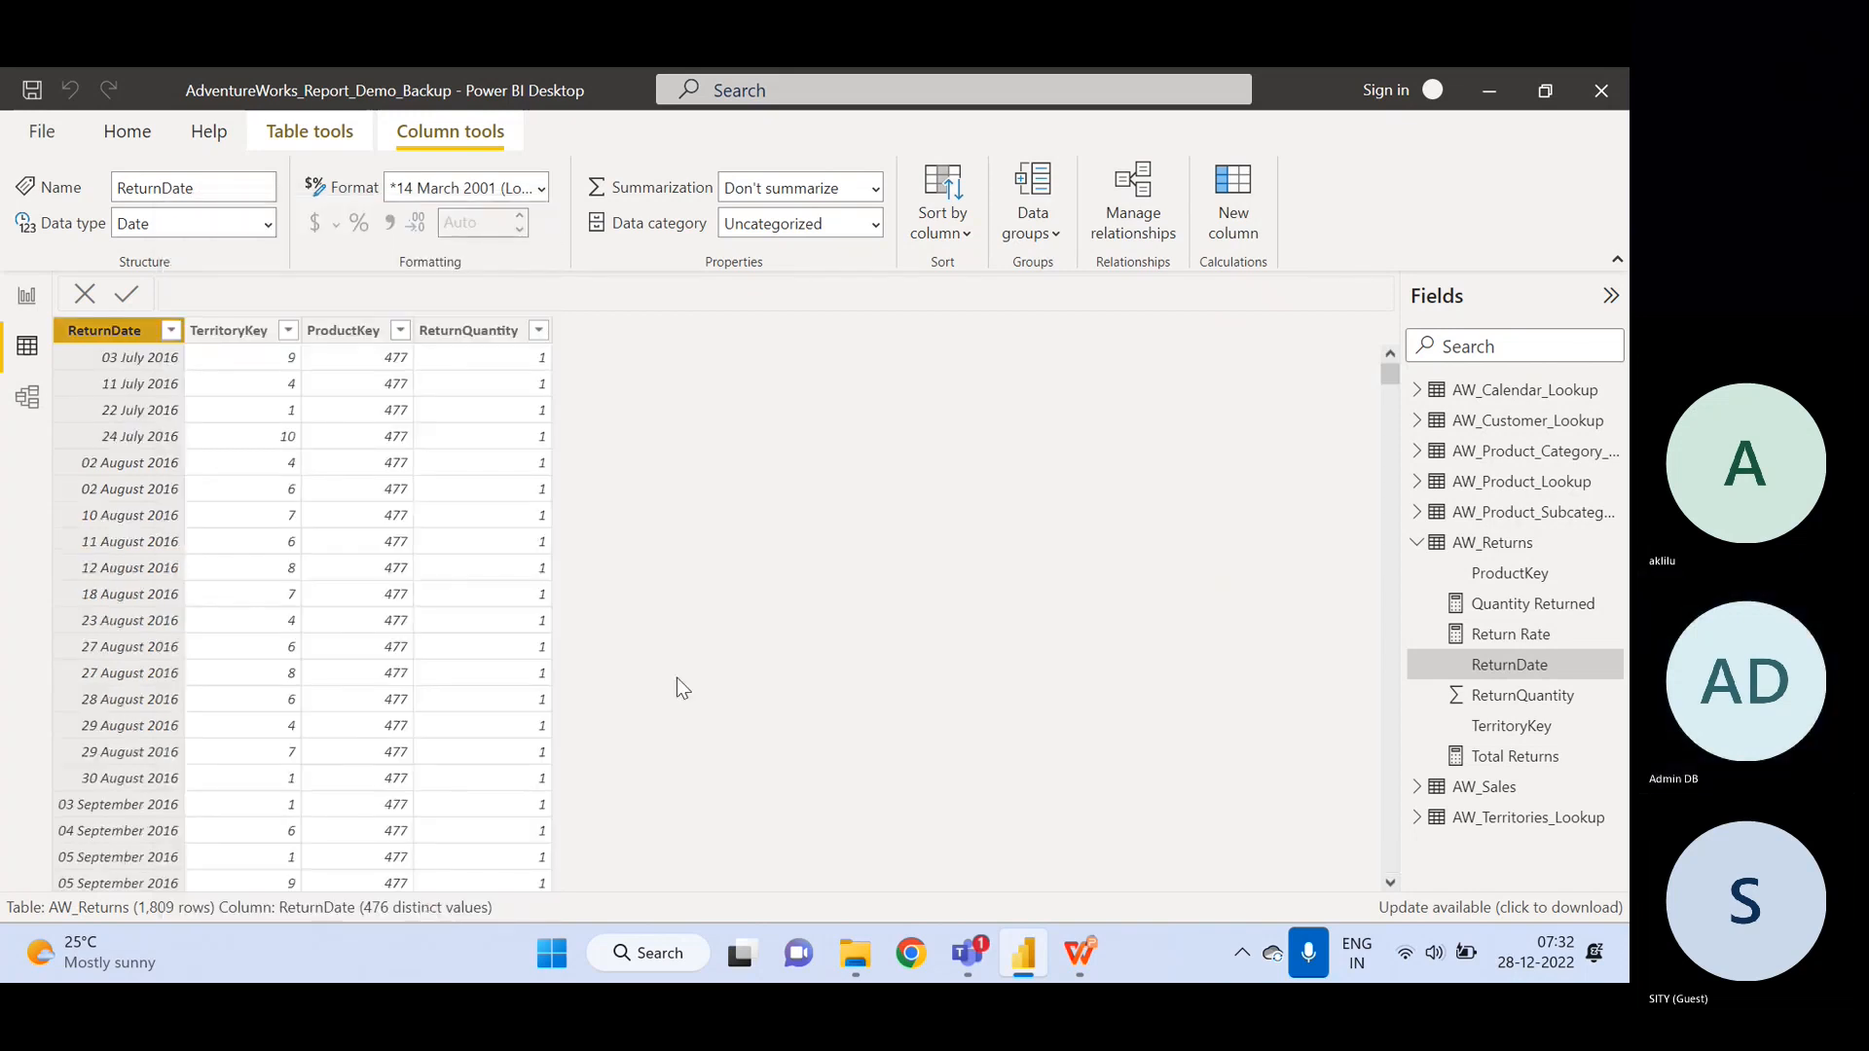
scroll(394, 463, down, 20)
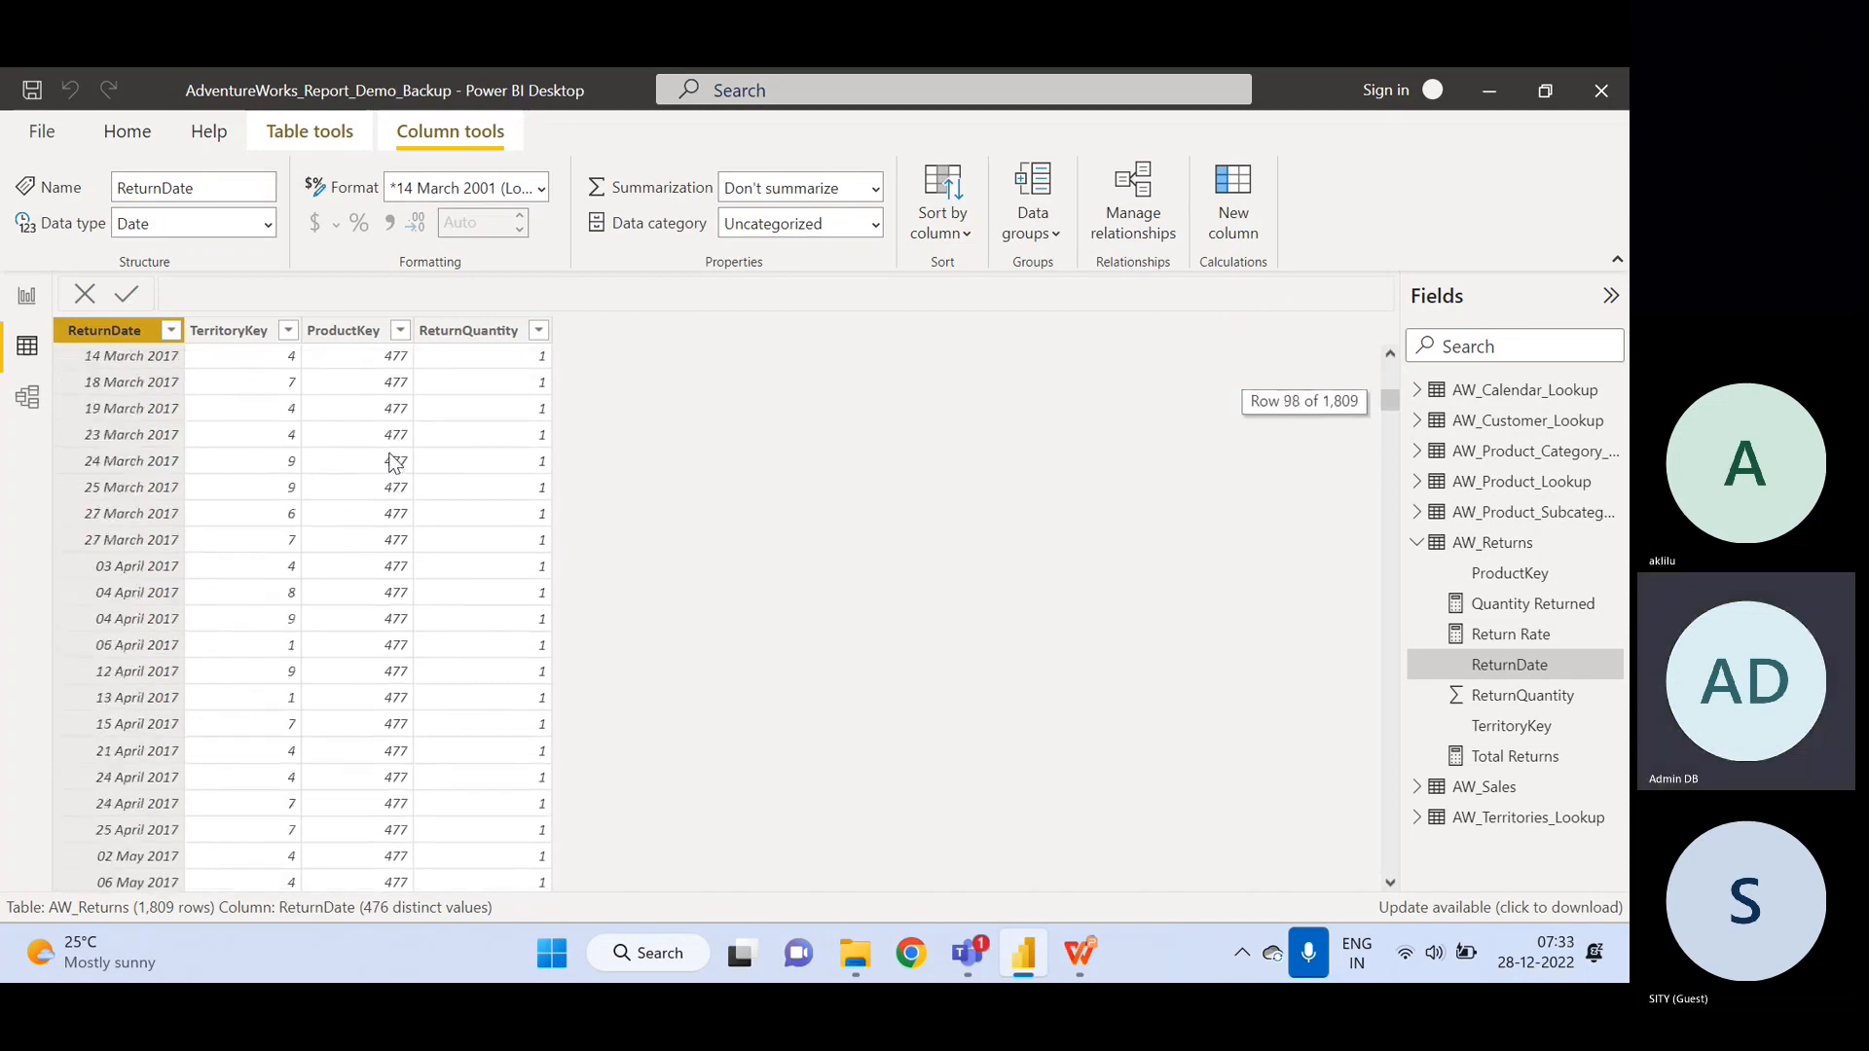
scroll(395, 463, up, 20)
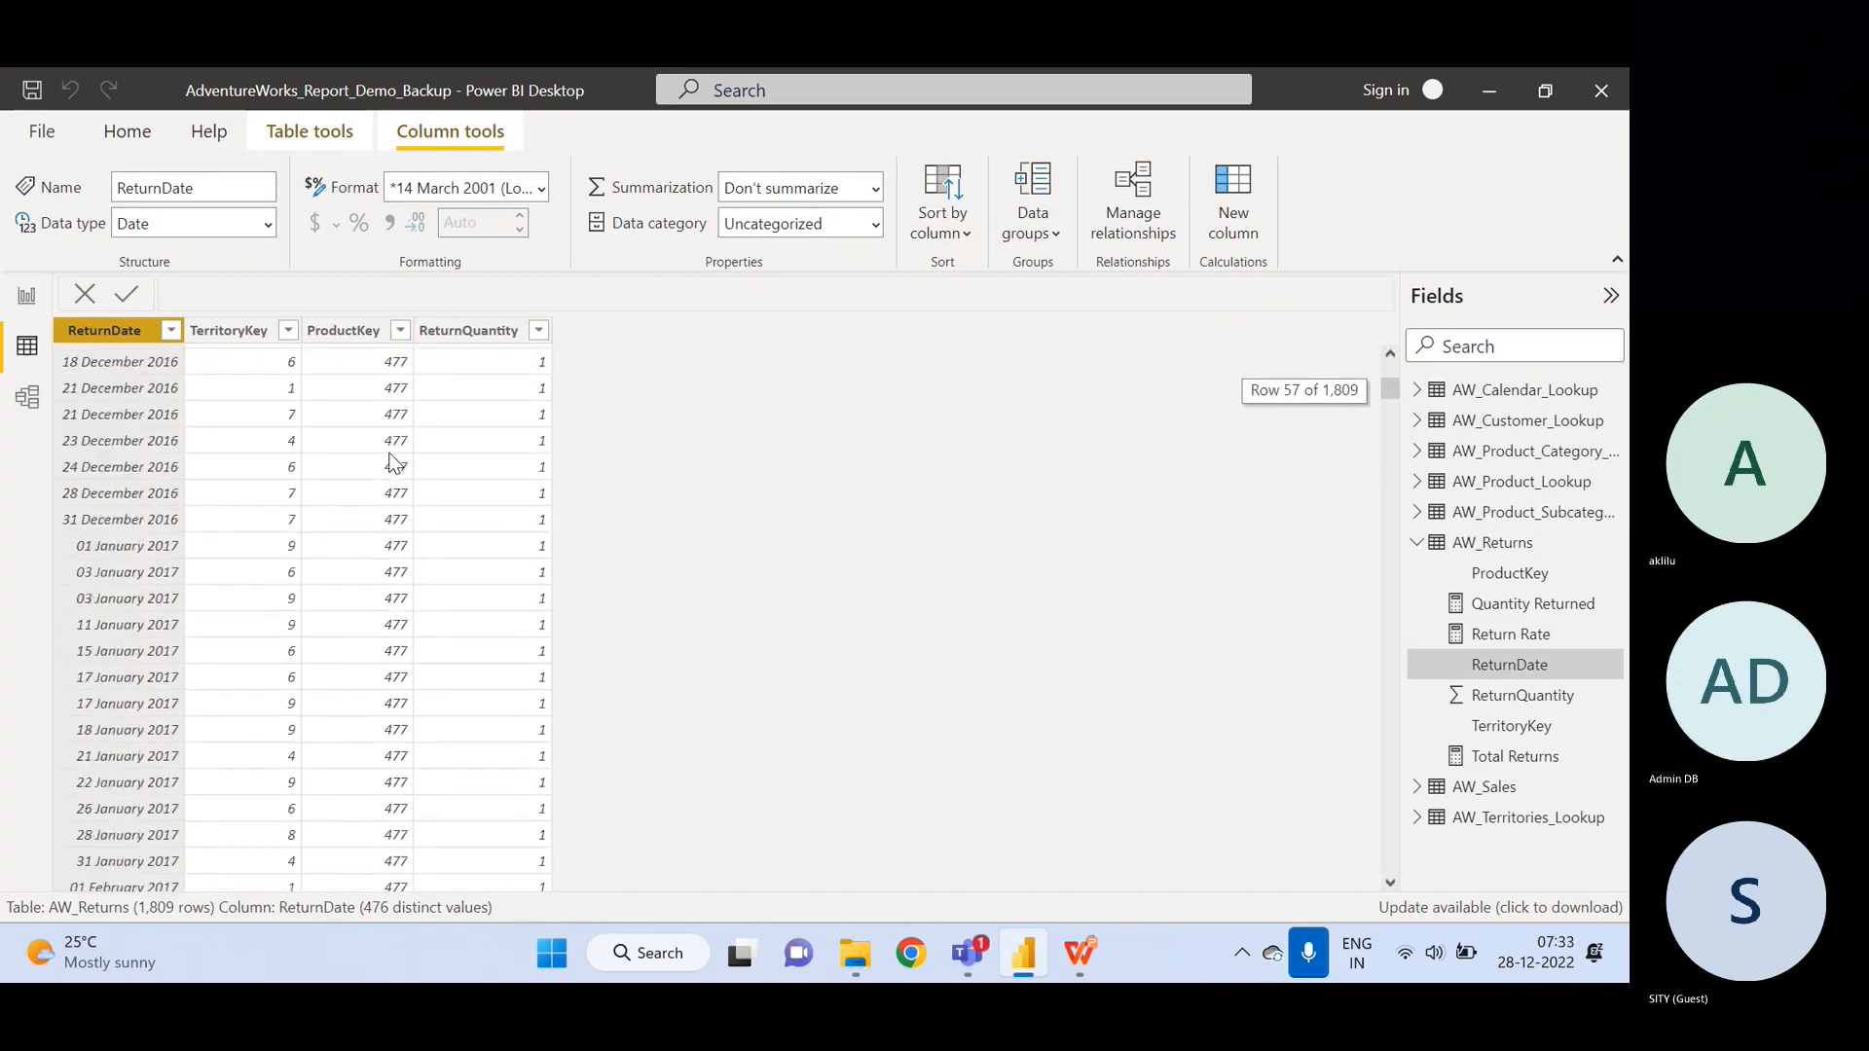
- Examine the Return Rate measure's formula in the report and glance at the AW_Returns data
click(22, 295)
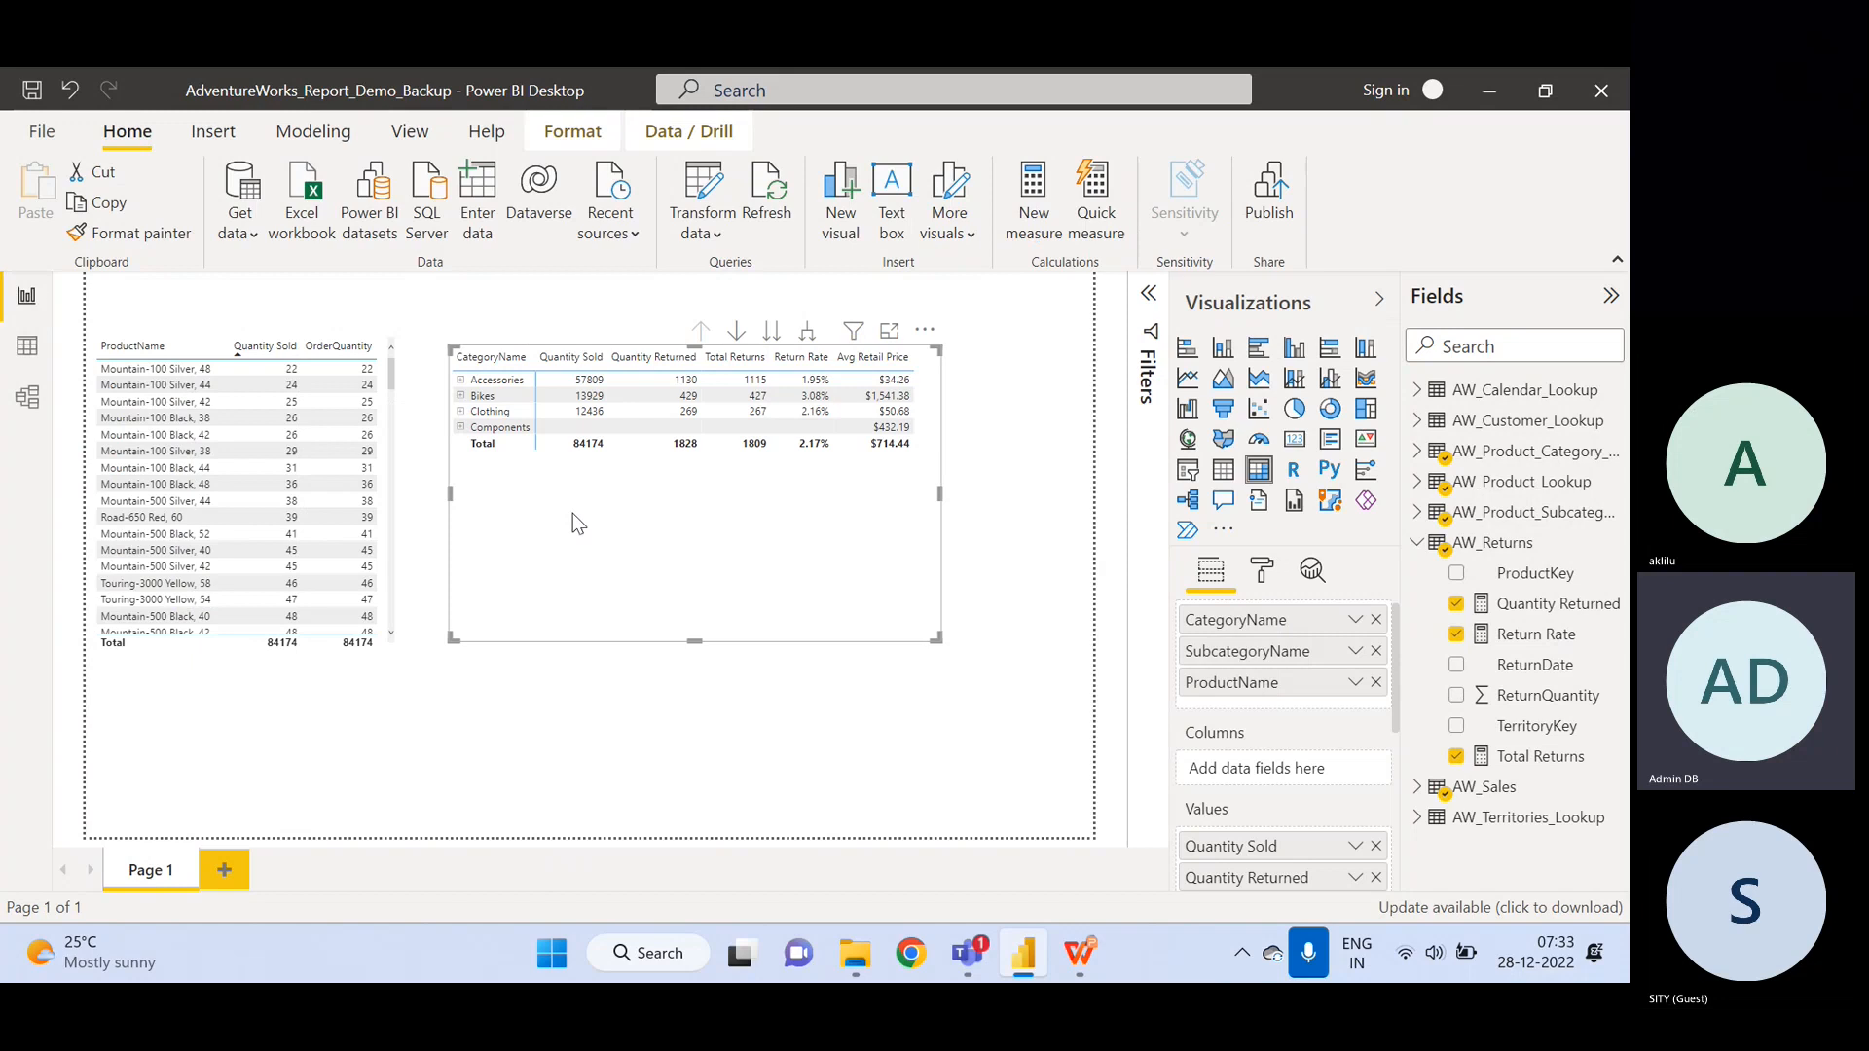
click(1547, 647)
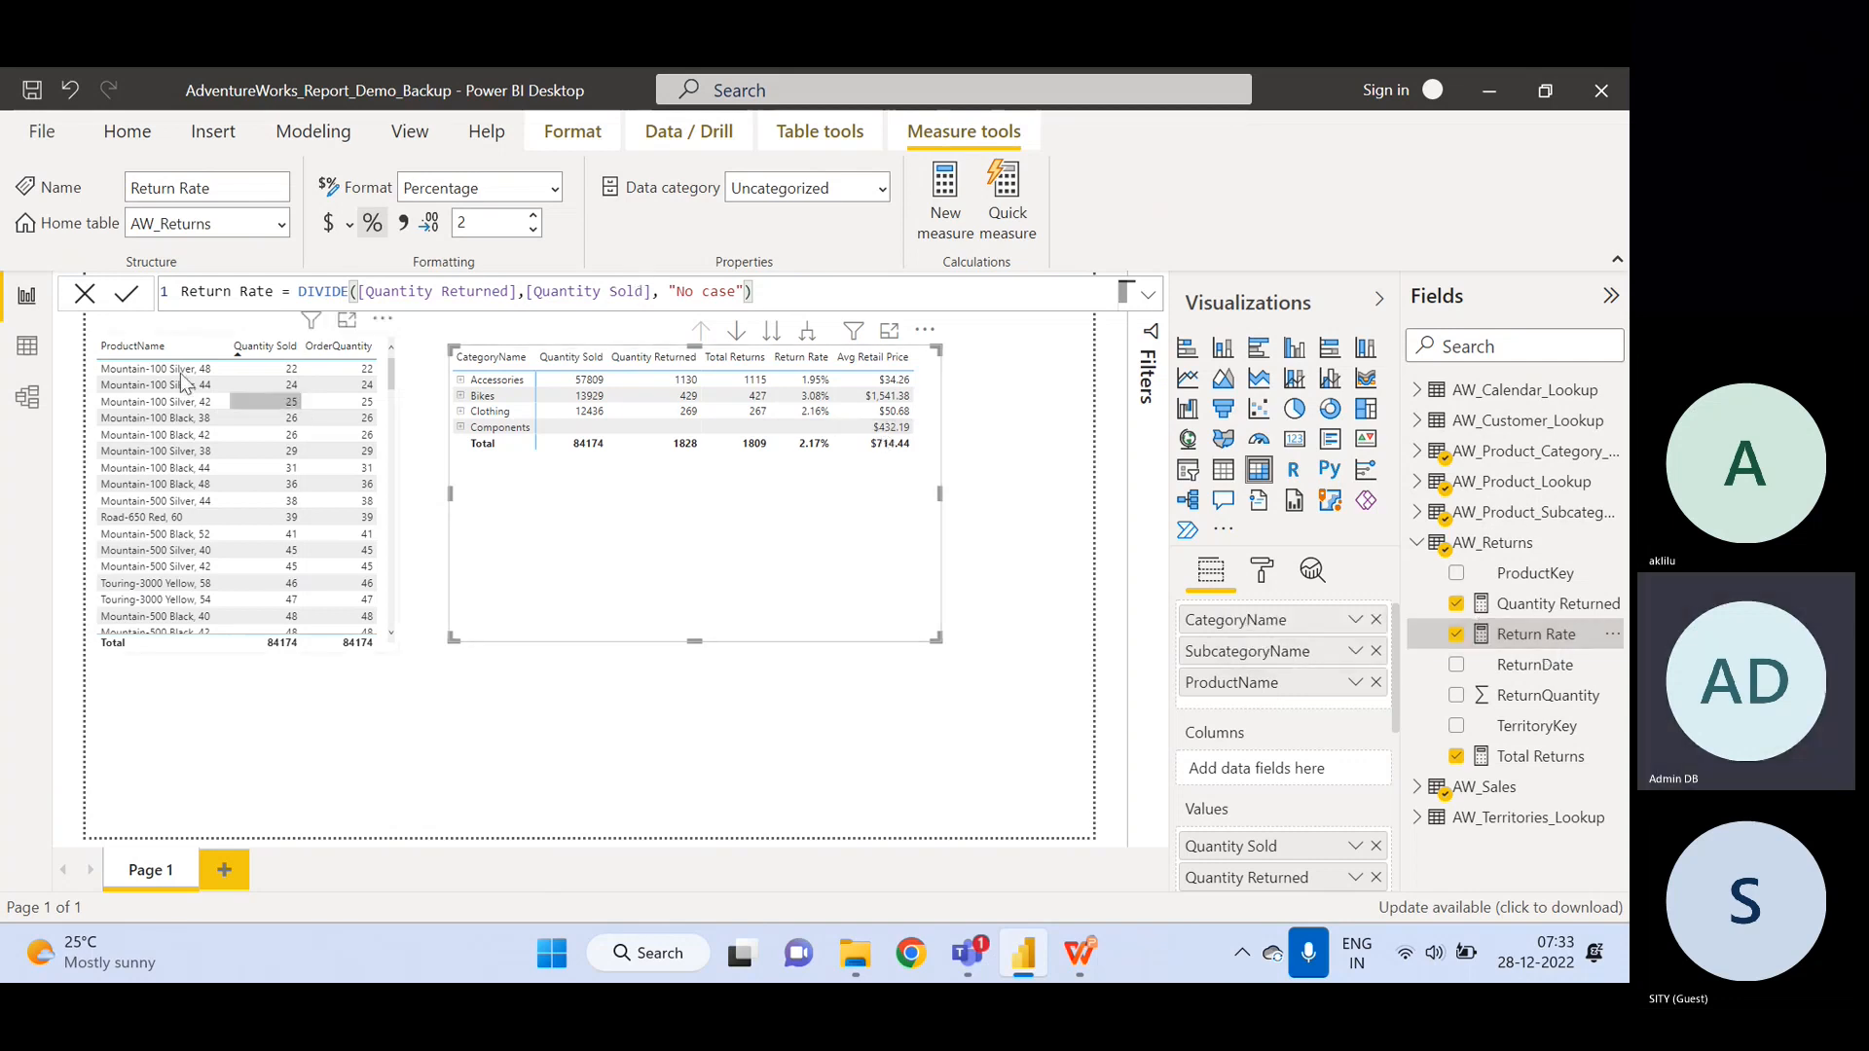
click(22, 350)
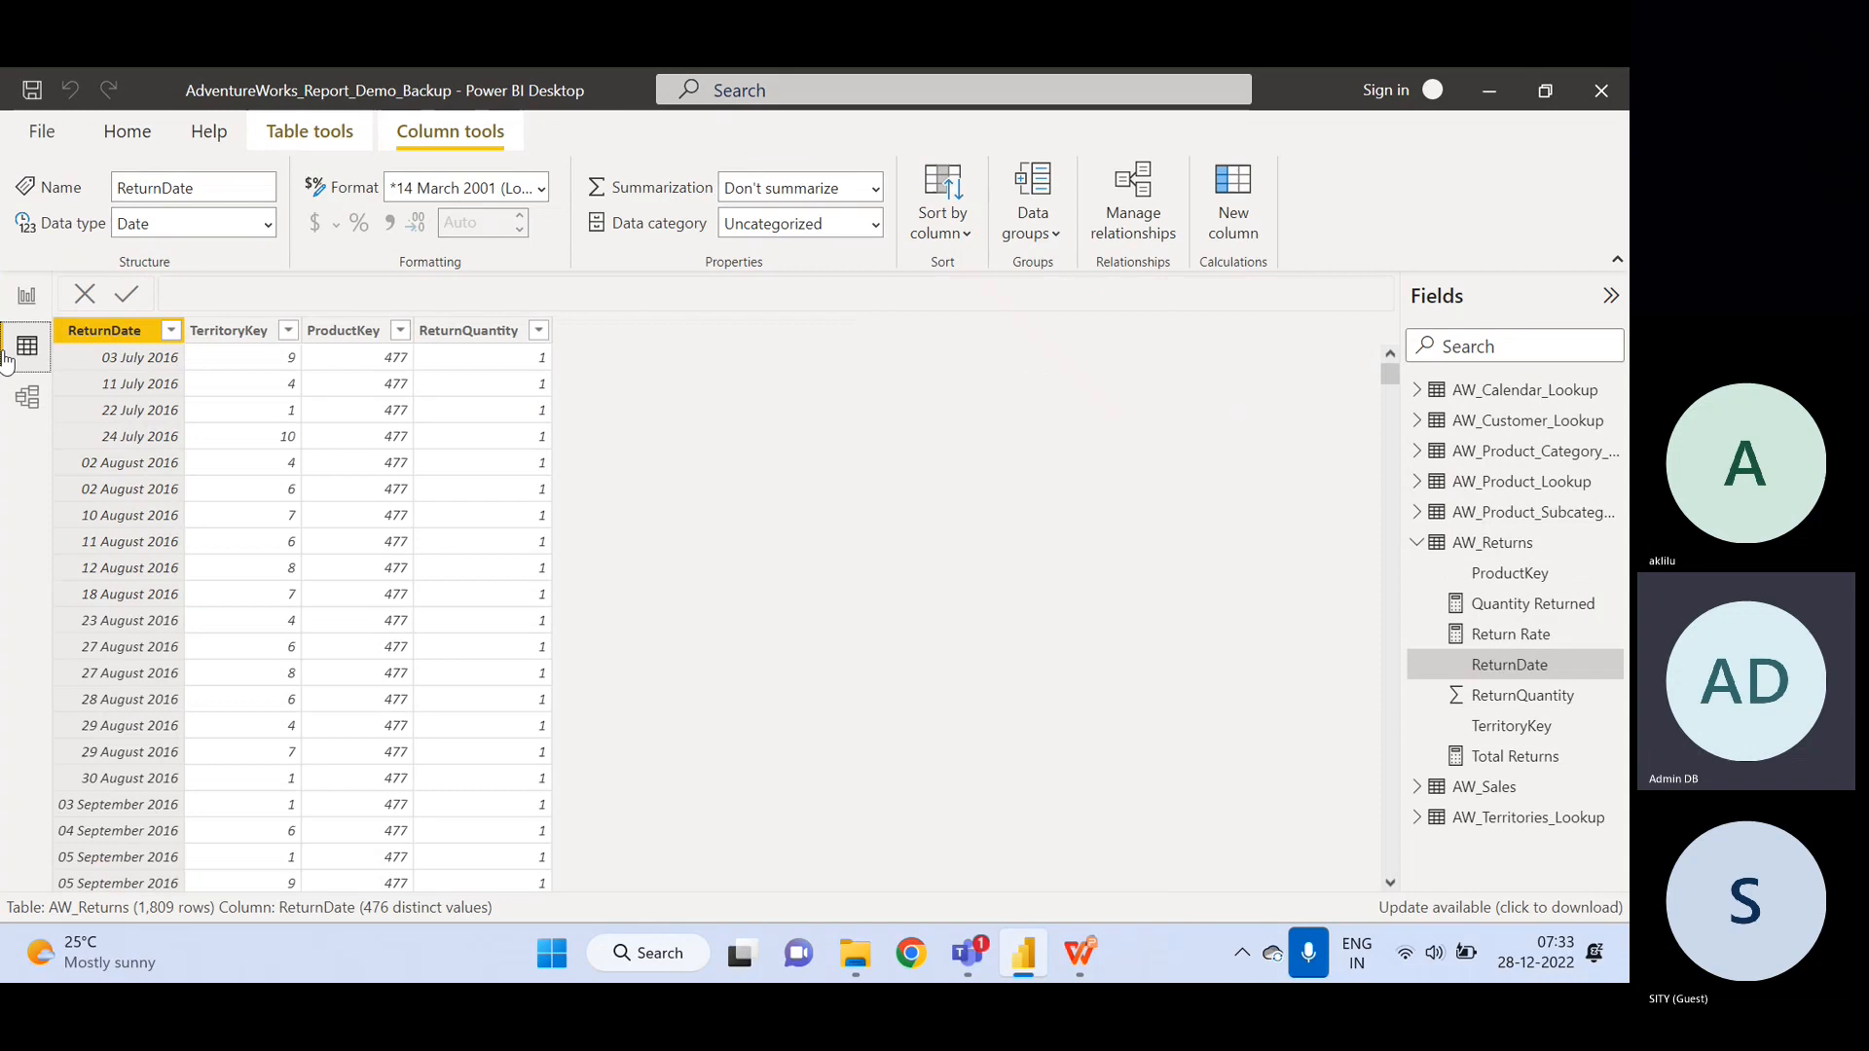
click(27, 296)
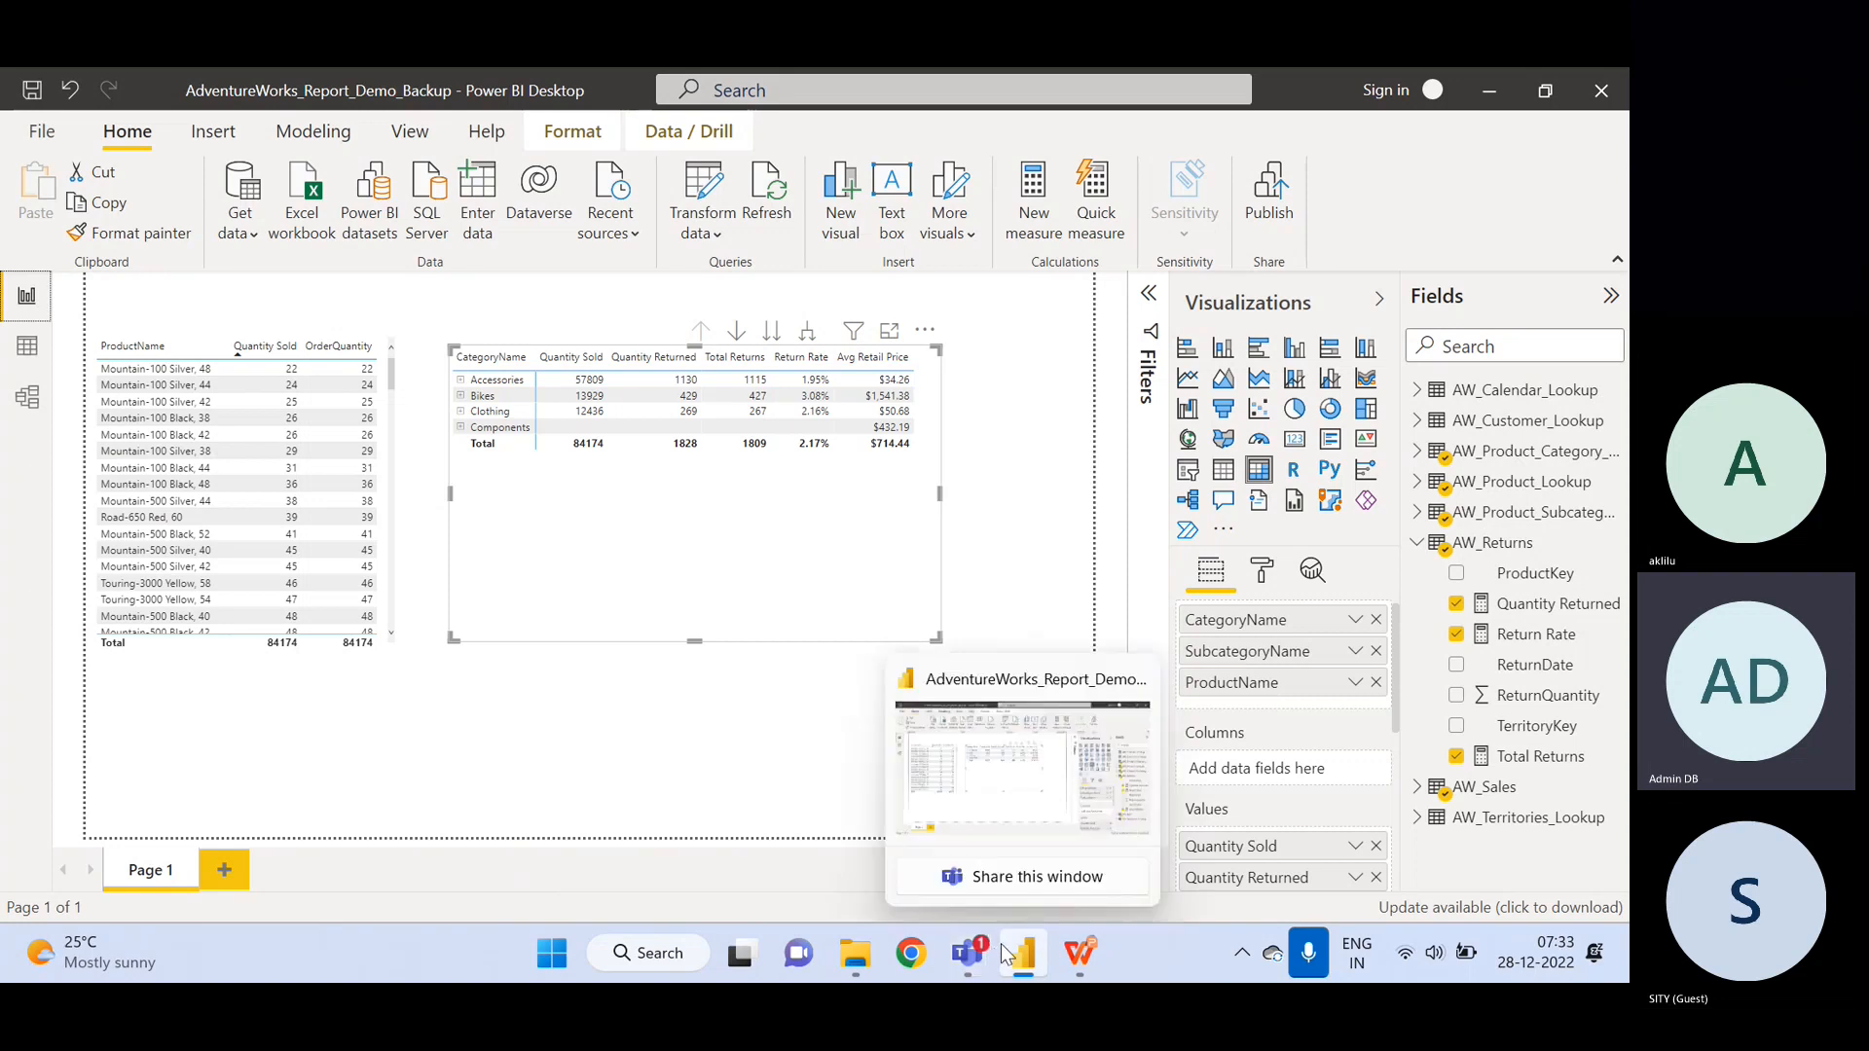
- Check which distinct values the AW_Returns ReturnQuantity column contains, without filtering it
click(26, 345)
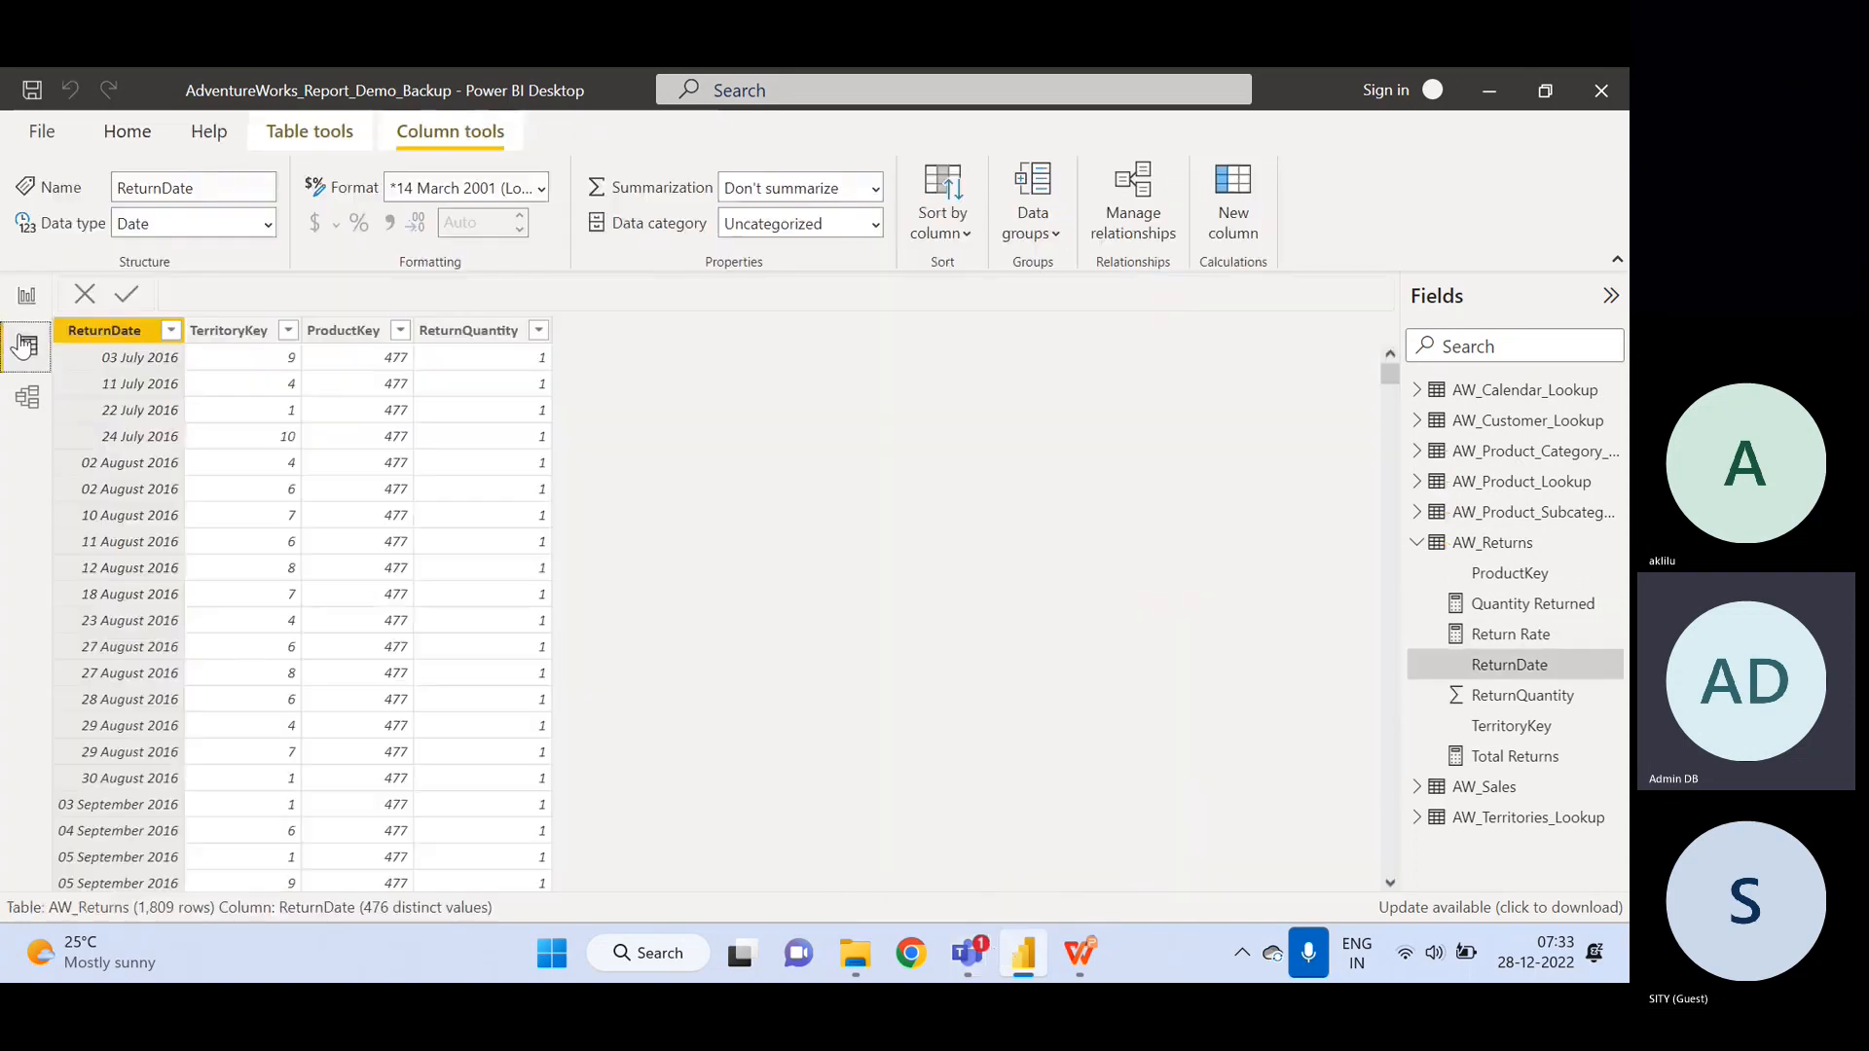
click(534, 336)
click(537, 332)
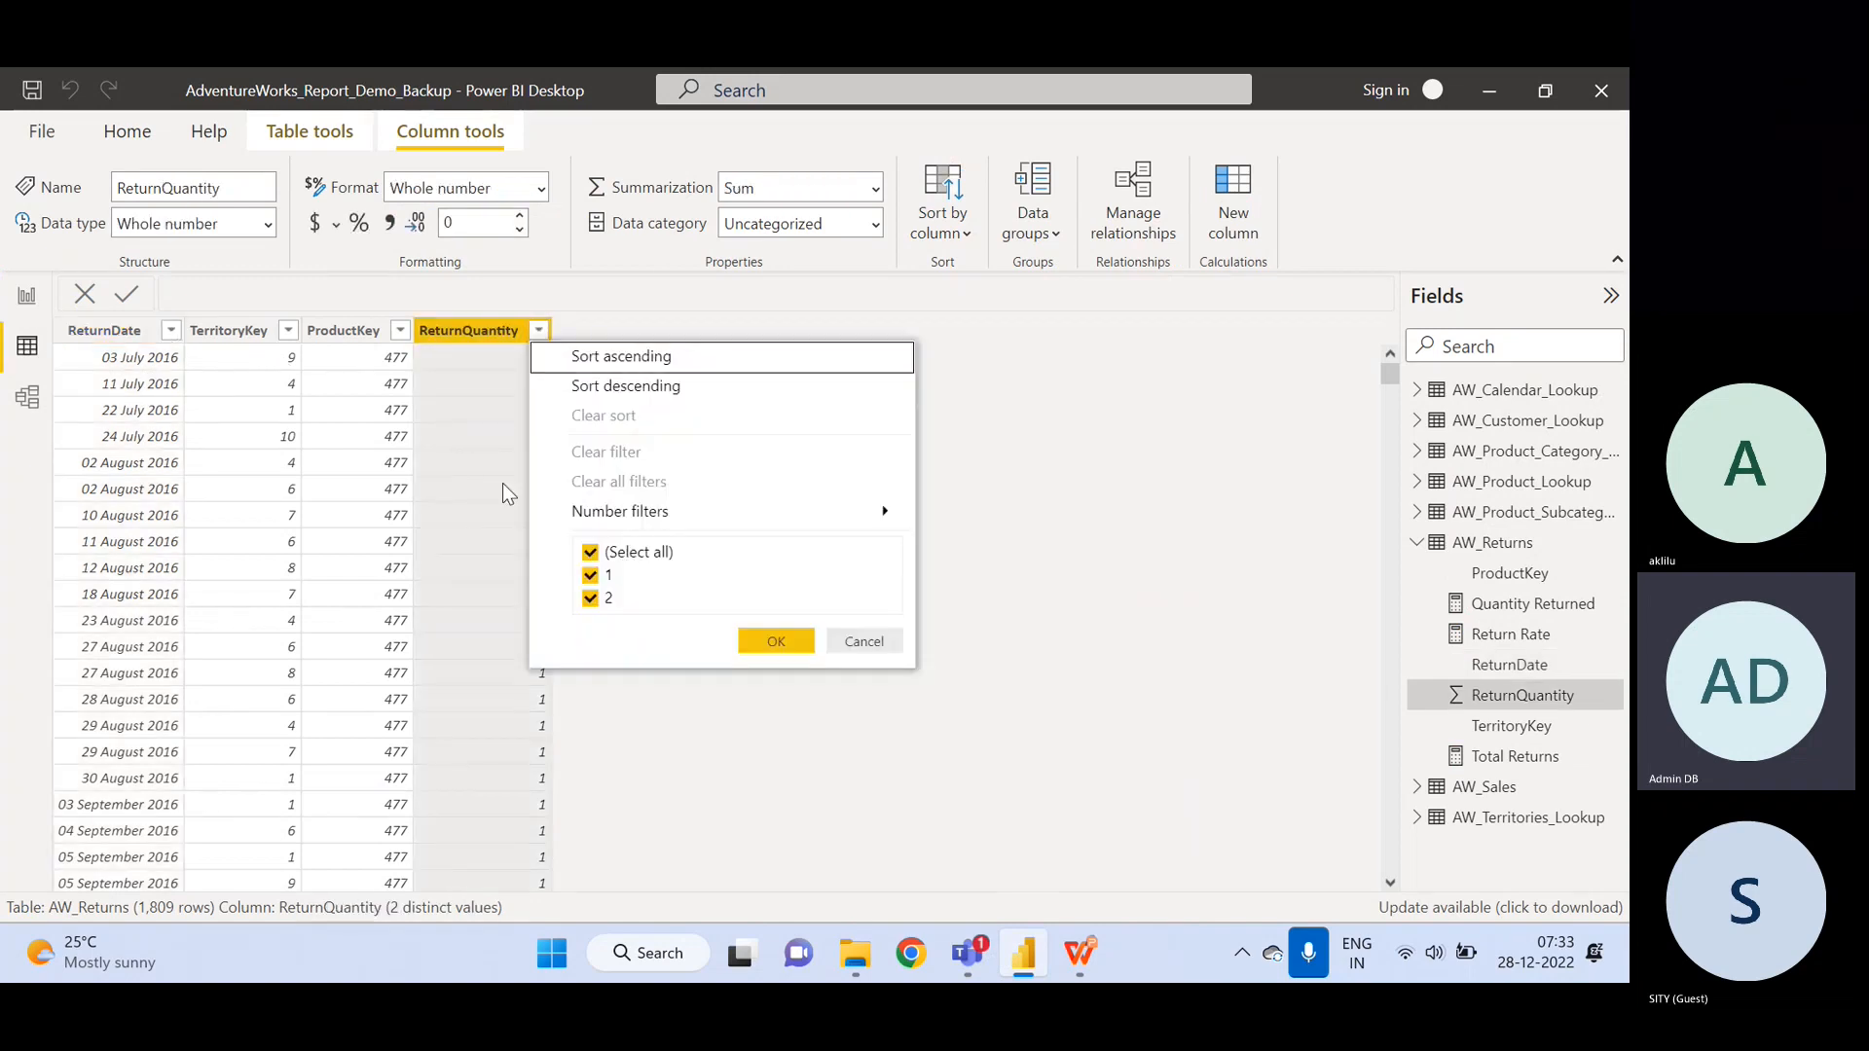
click(718, 758)
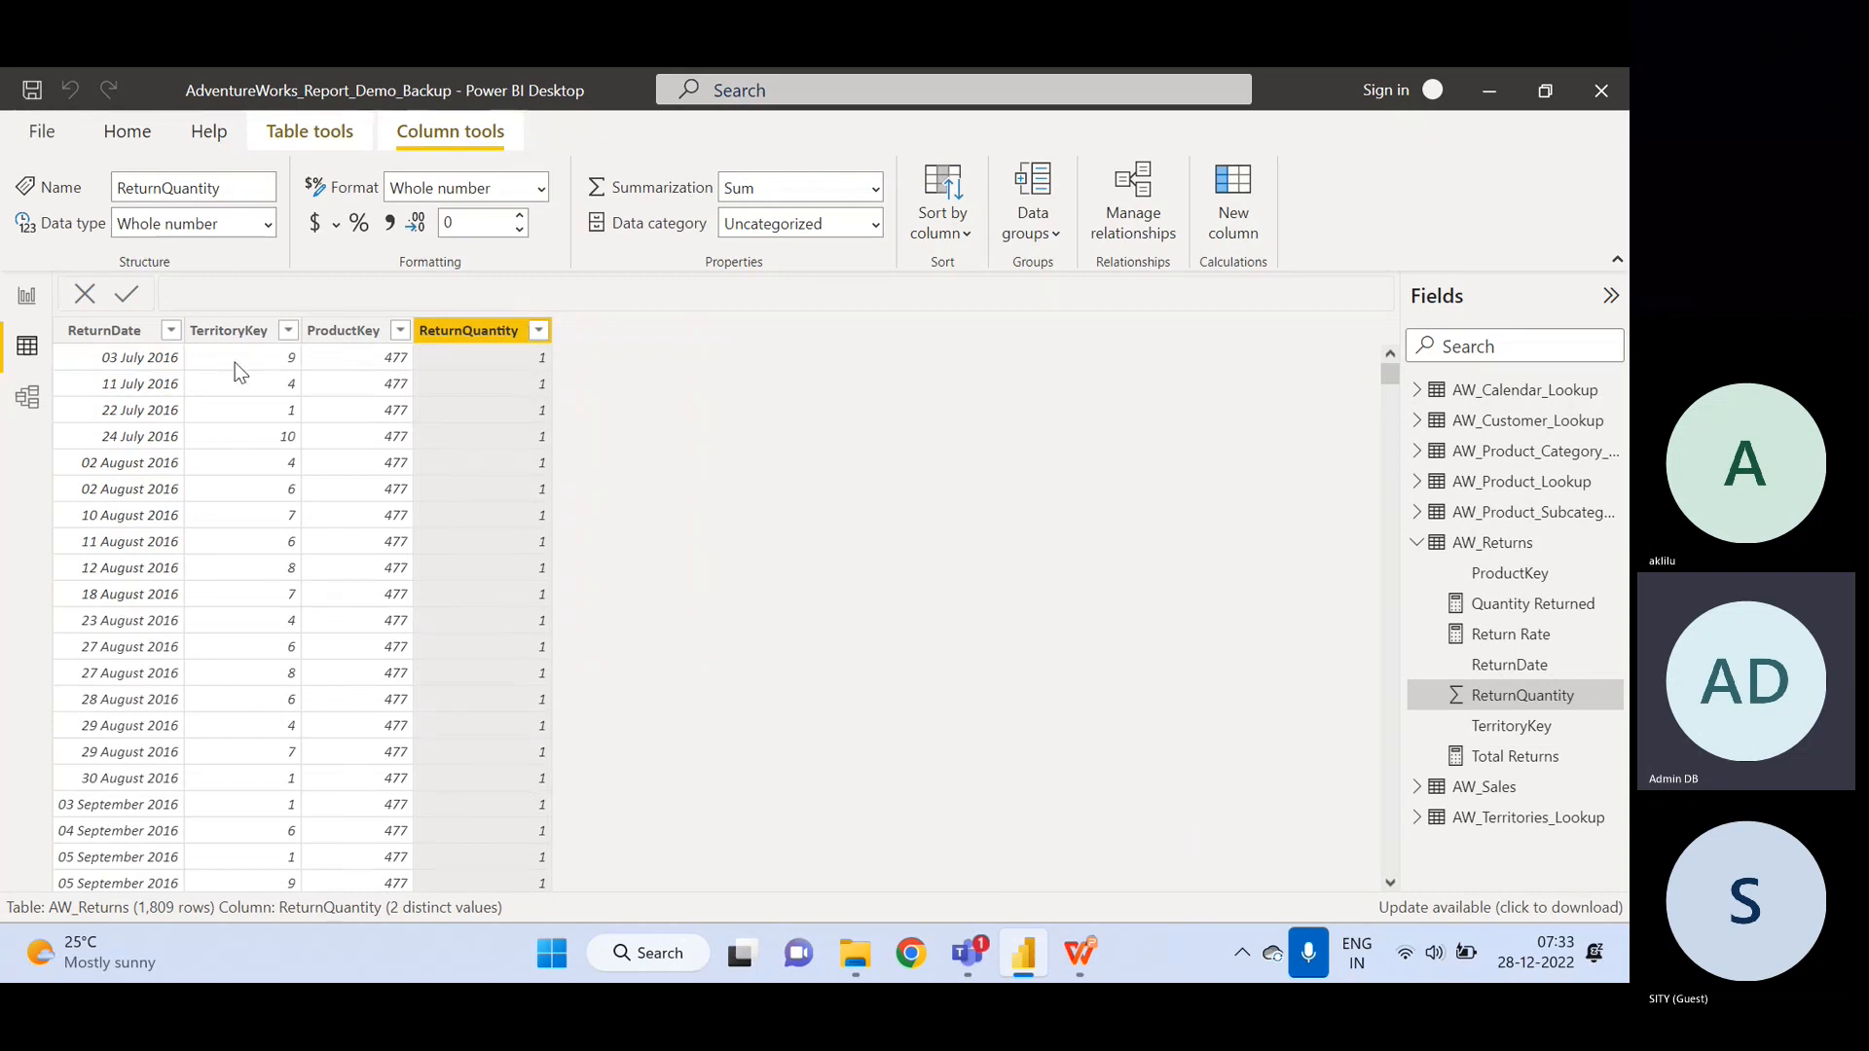
- Change the Total Returns measure's formula to COUNT(AW_Returns[ReturnQuantity]) and apply it
click(27, 295)
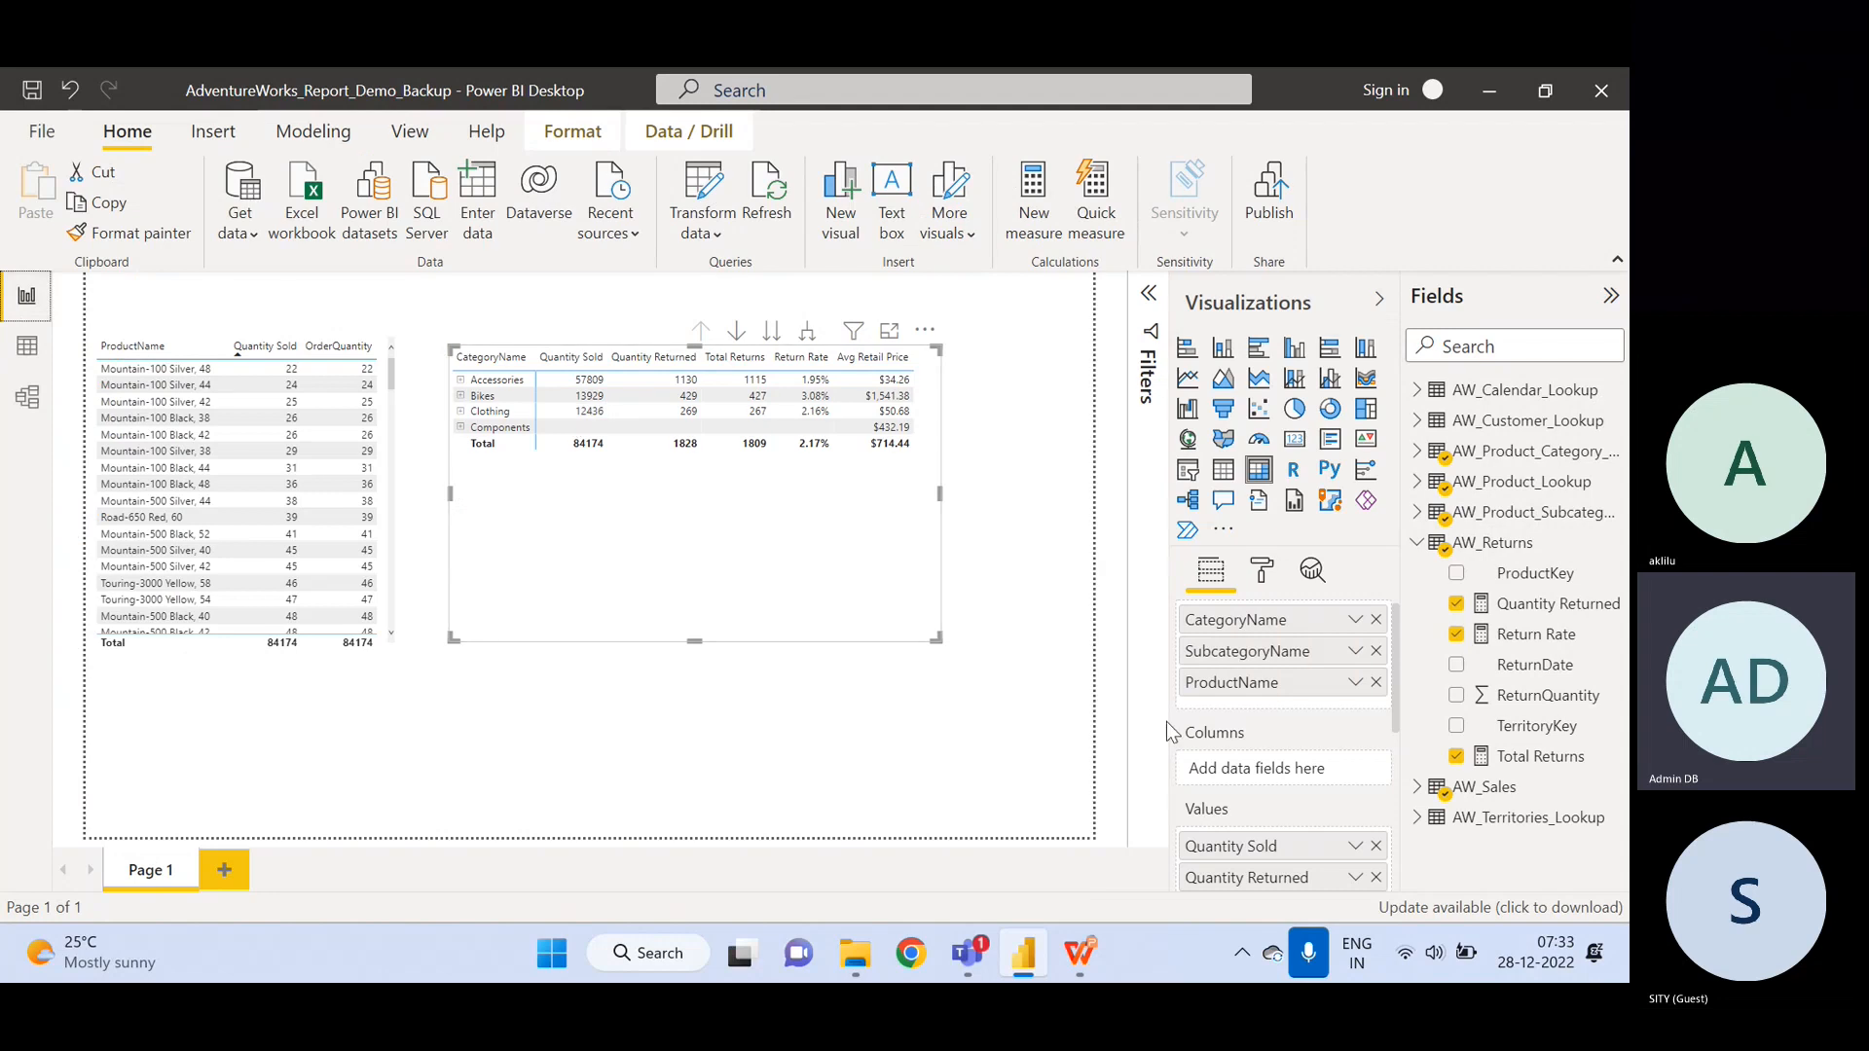
click(1547, 646)
click(1548, 760)
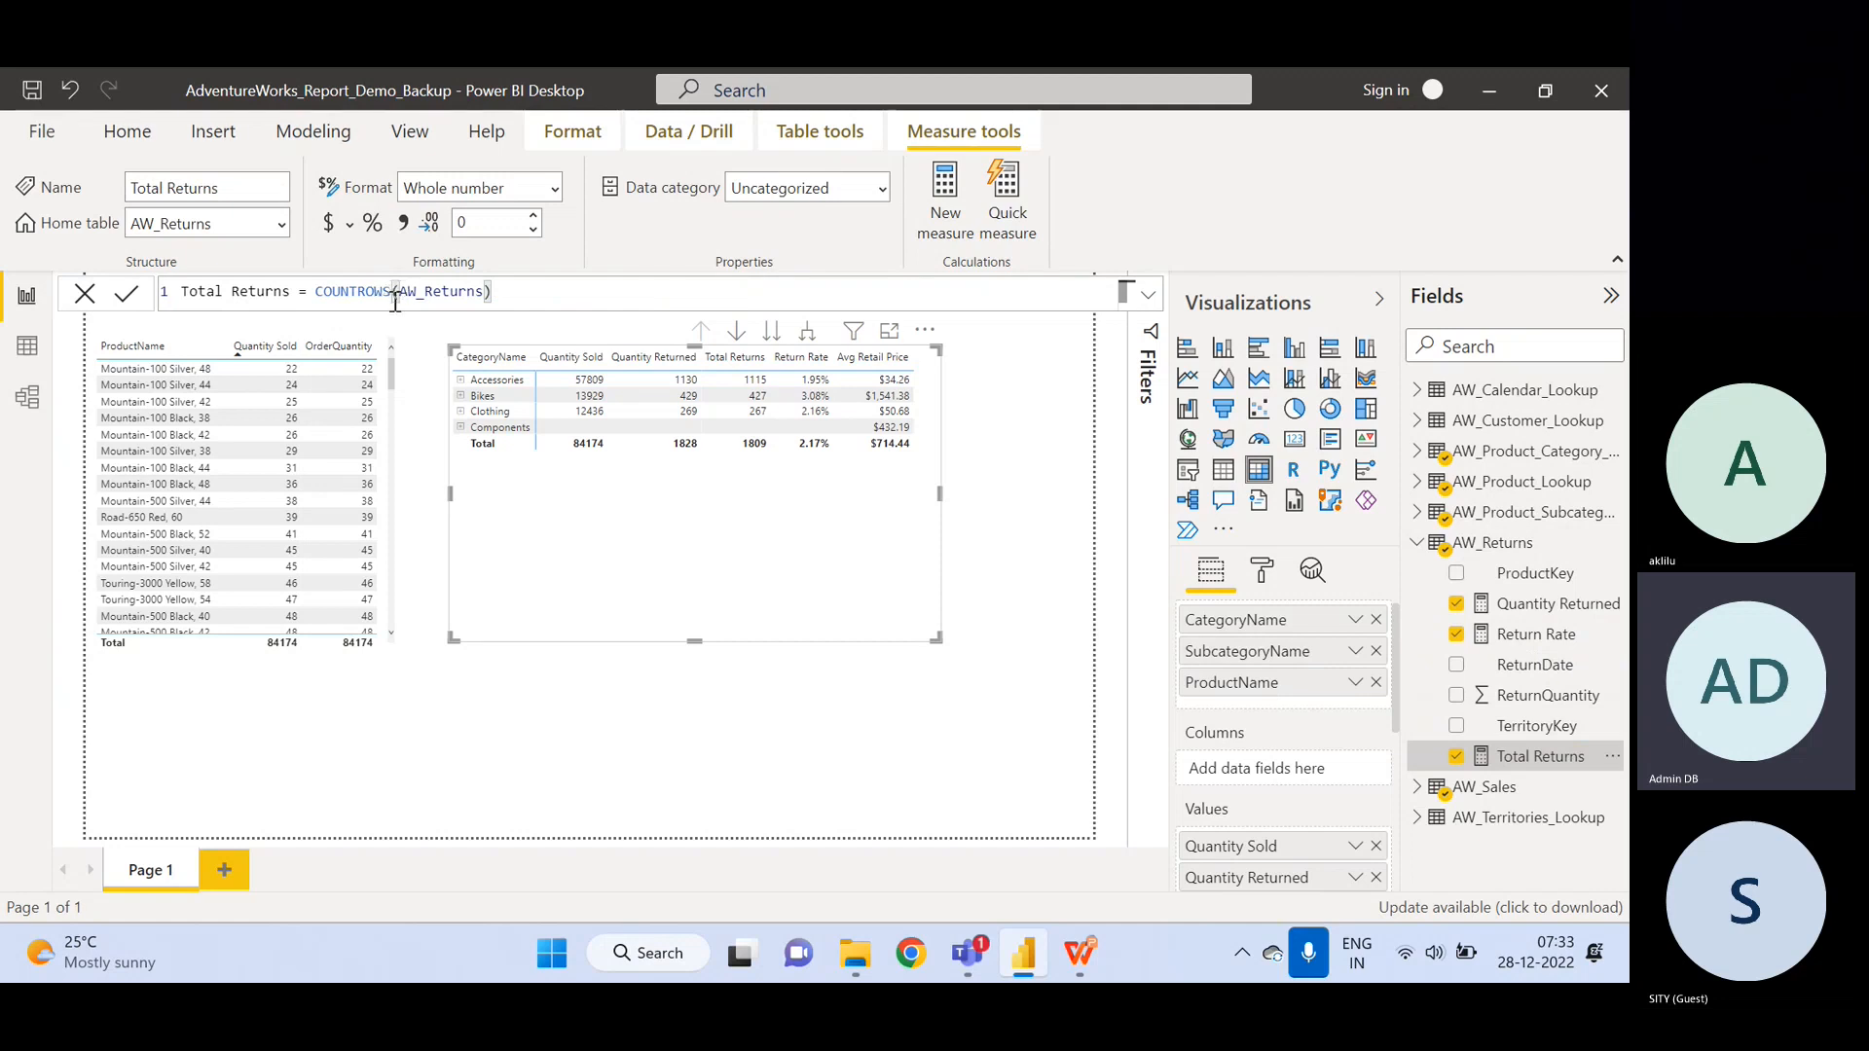
mouse_move(395, 301)
mouse_down()
mouse_move(319, 292)
mouse_move(414, 292)
mouse_move(366, 293)
mouse_up()
key(BackSpace)
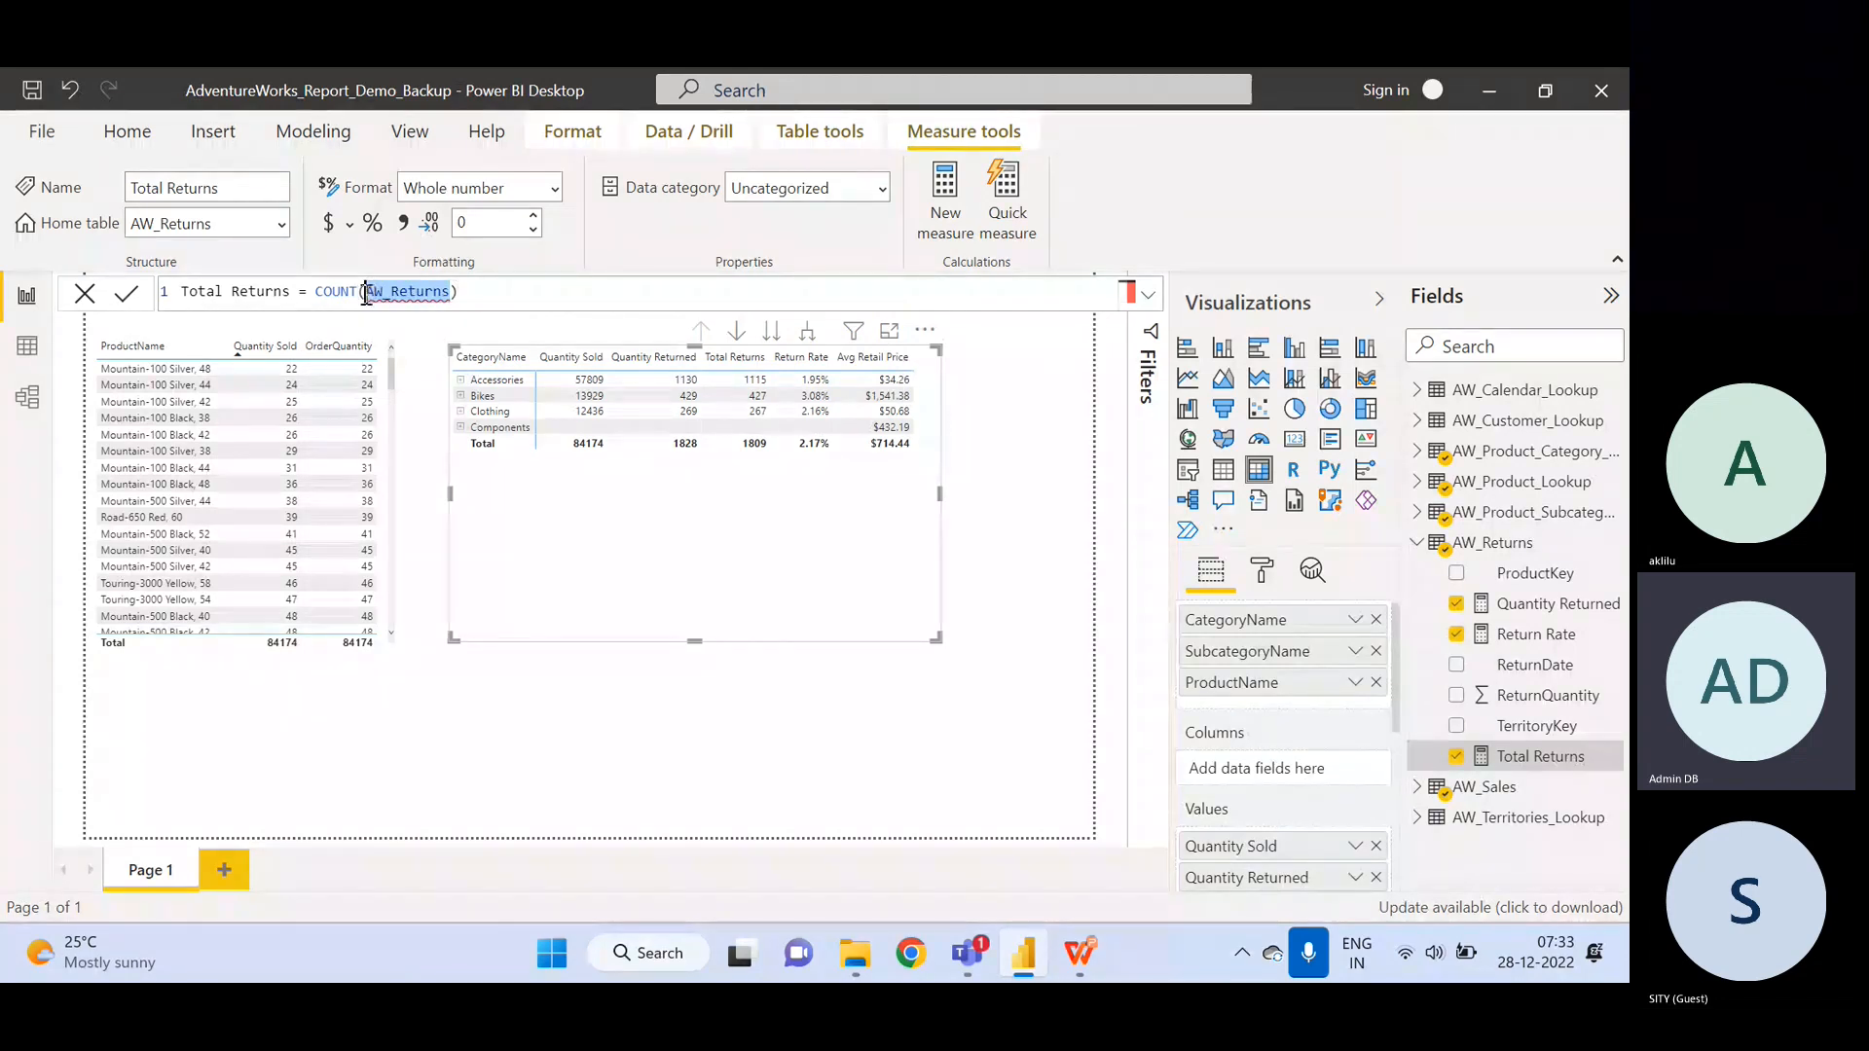
key(BackSpace)
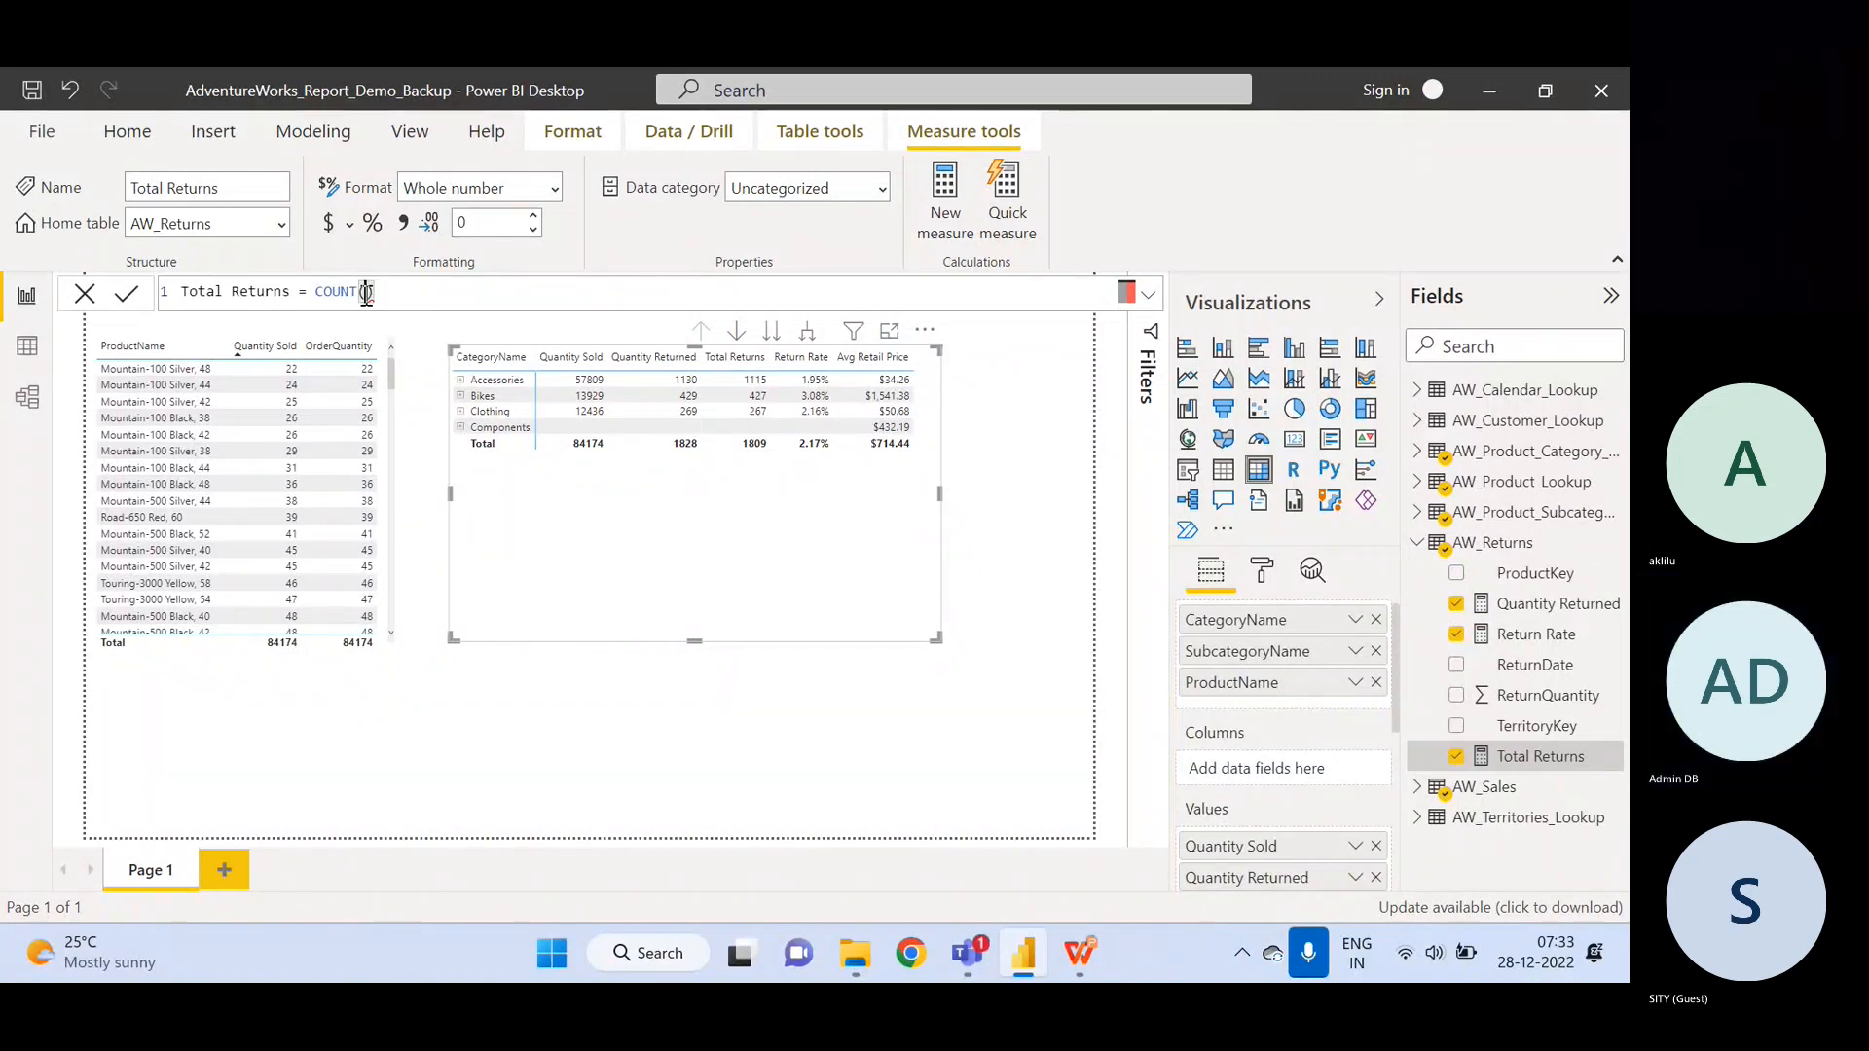
text(Ret)
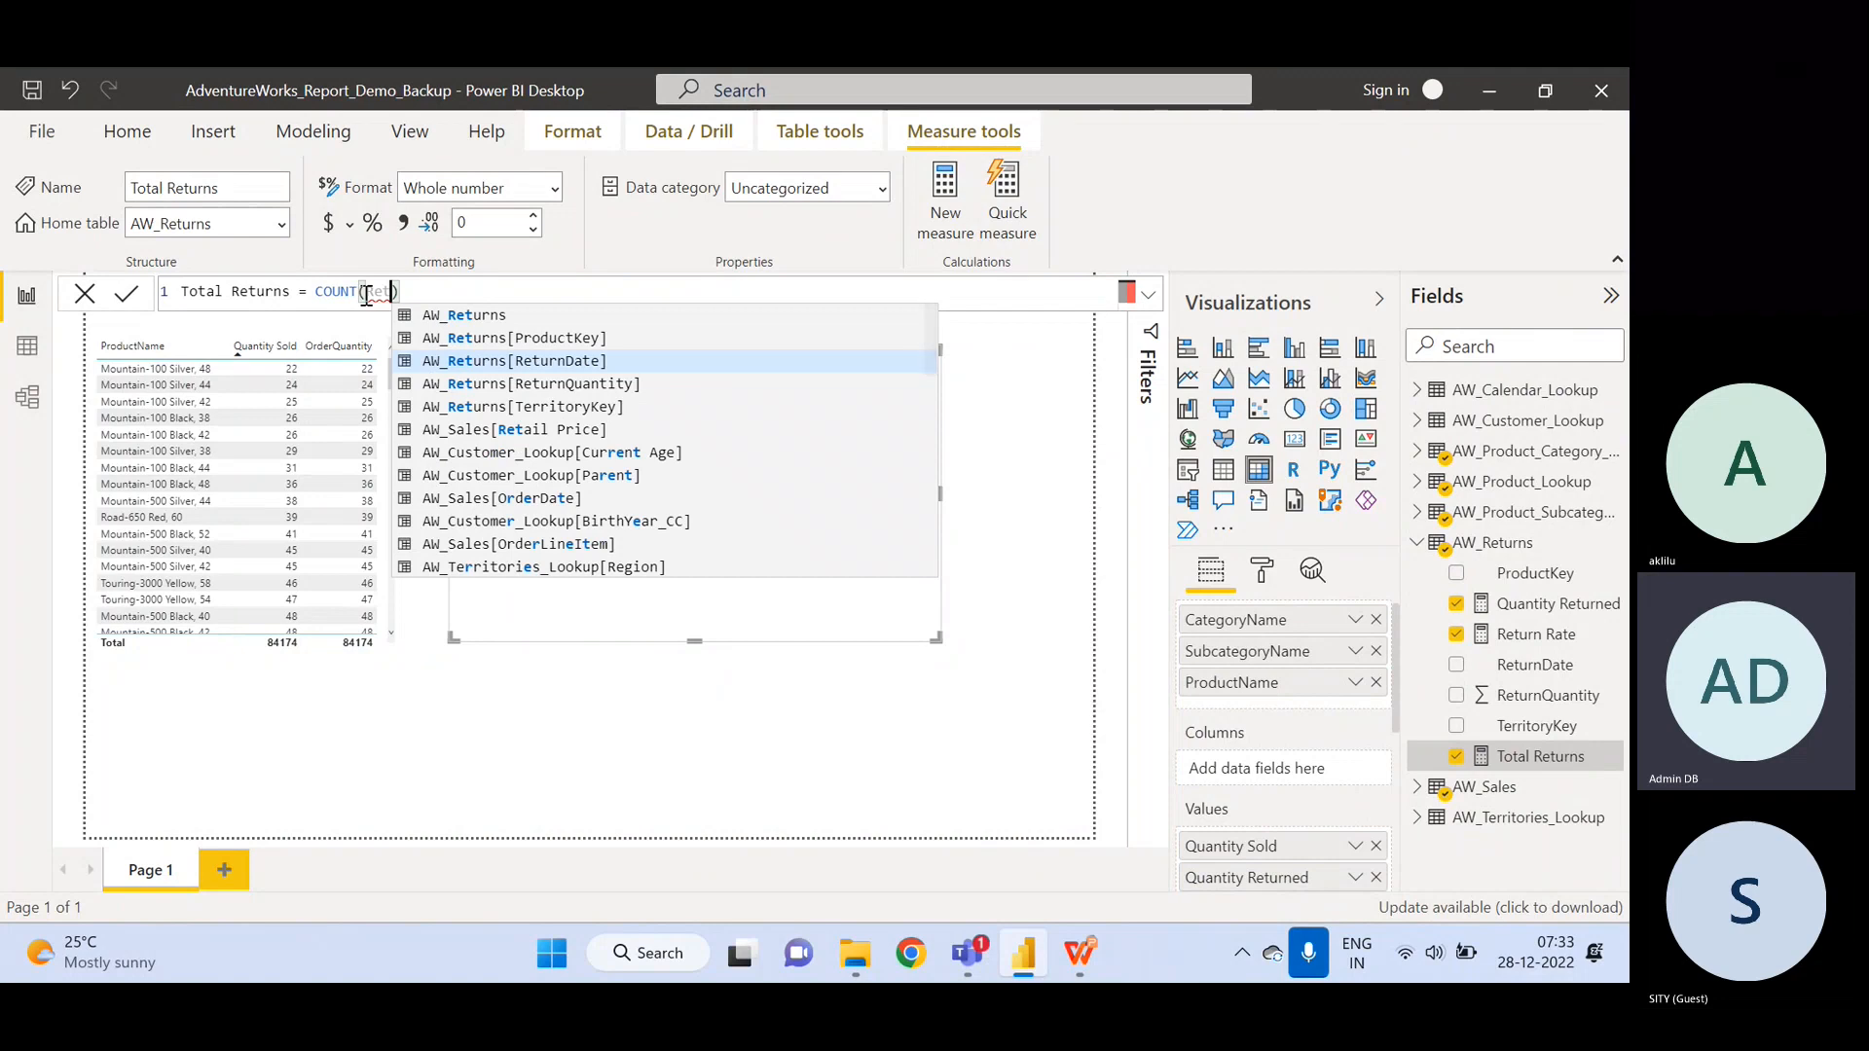
click(527, 386)
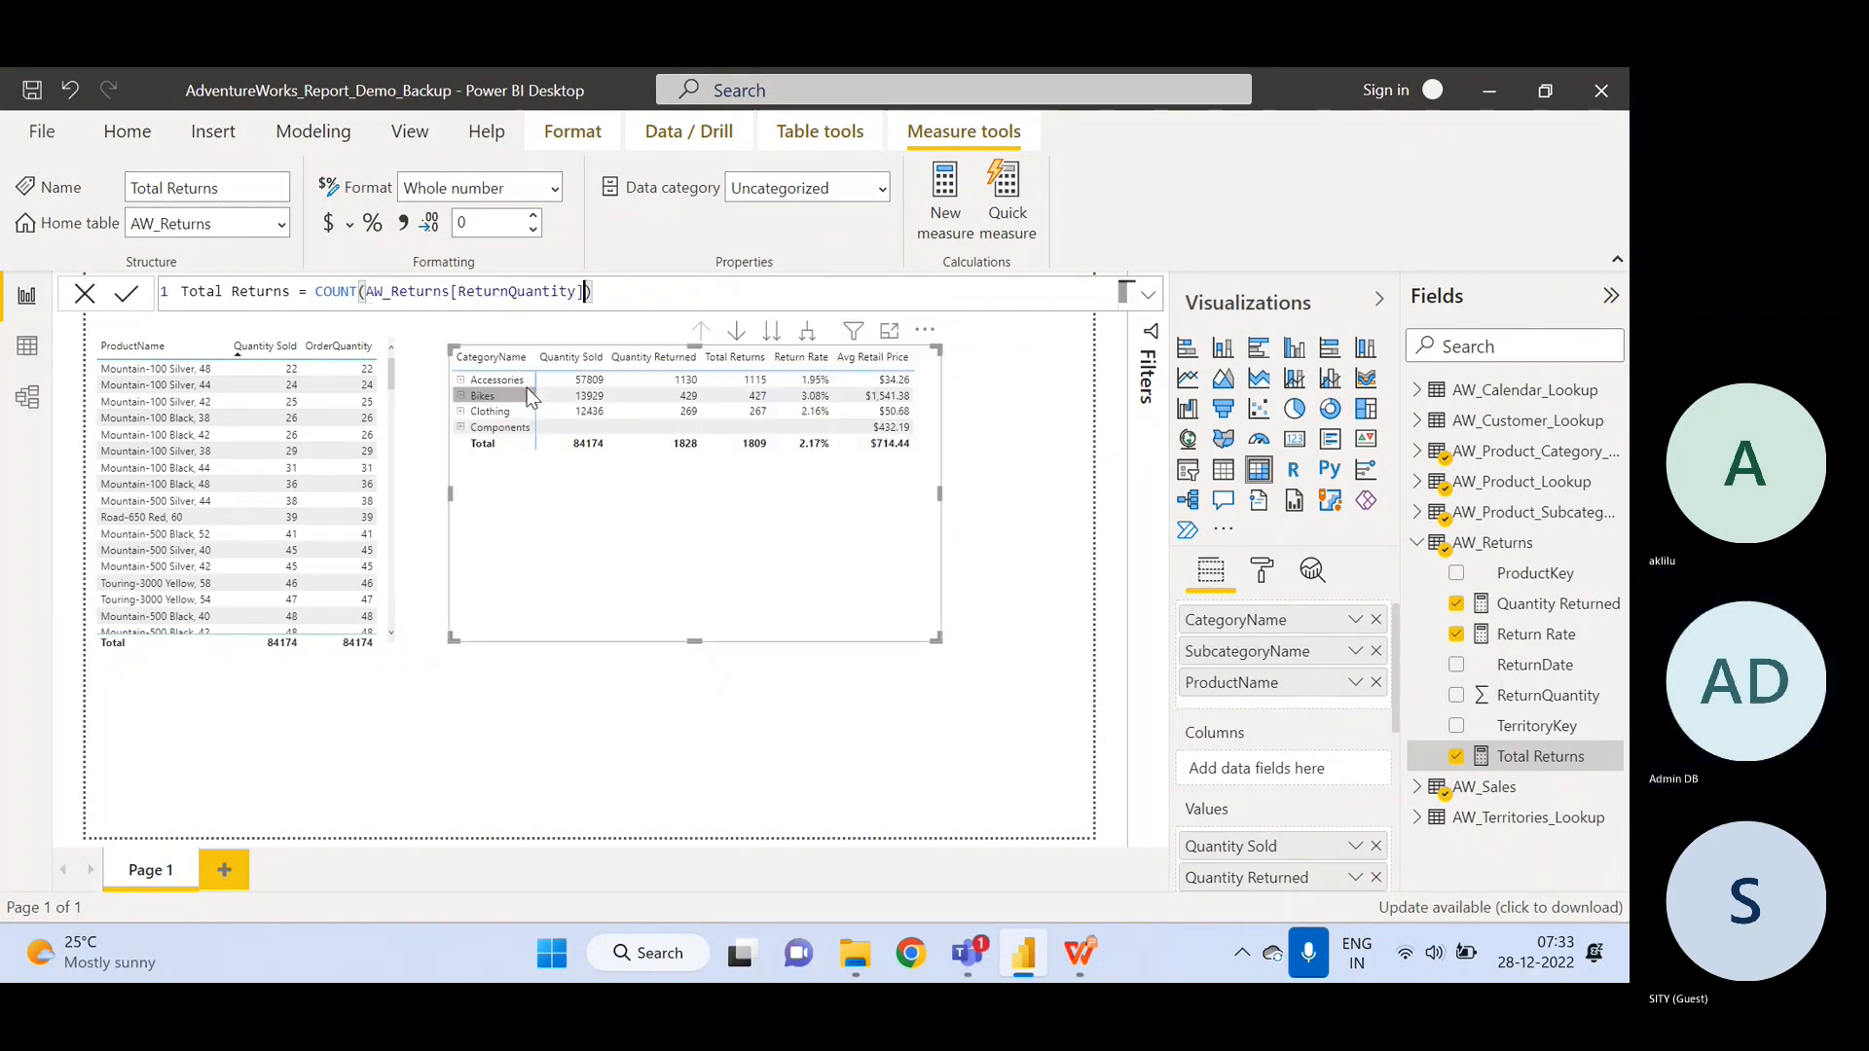
key(Return)
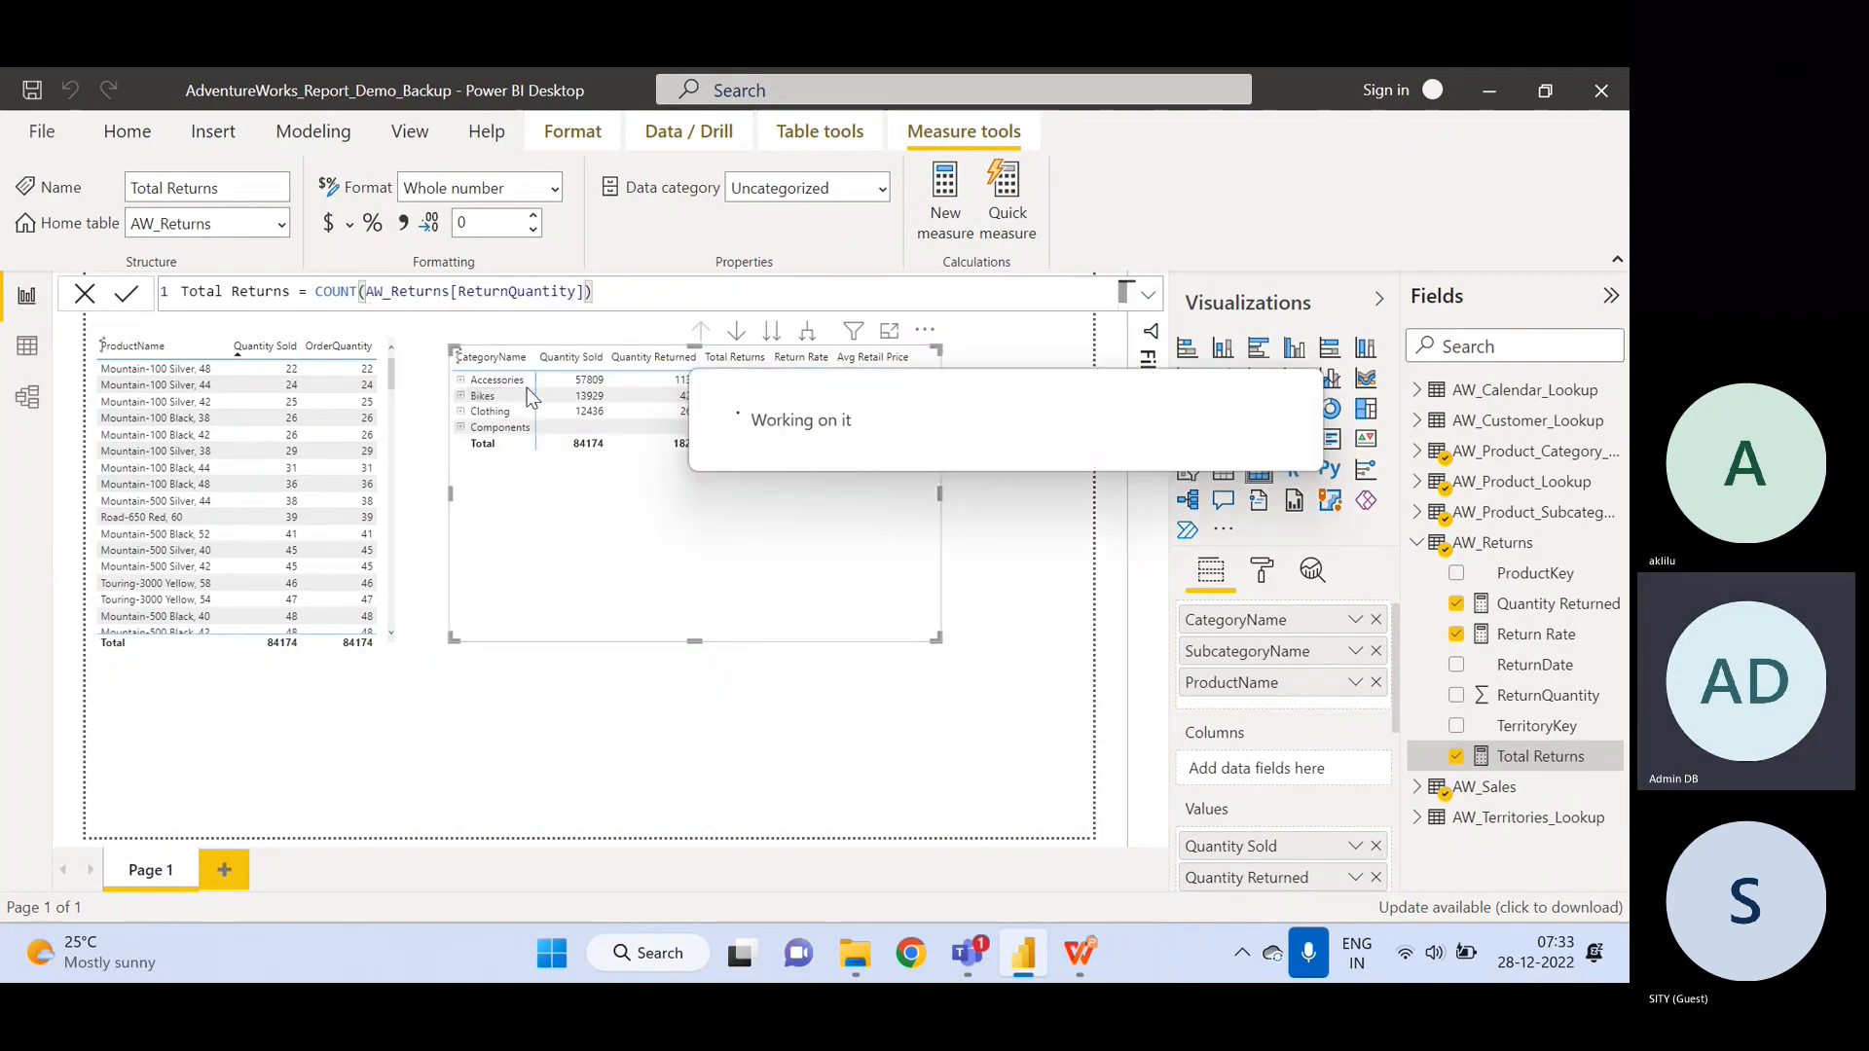
click(610, 302)
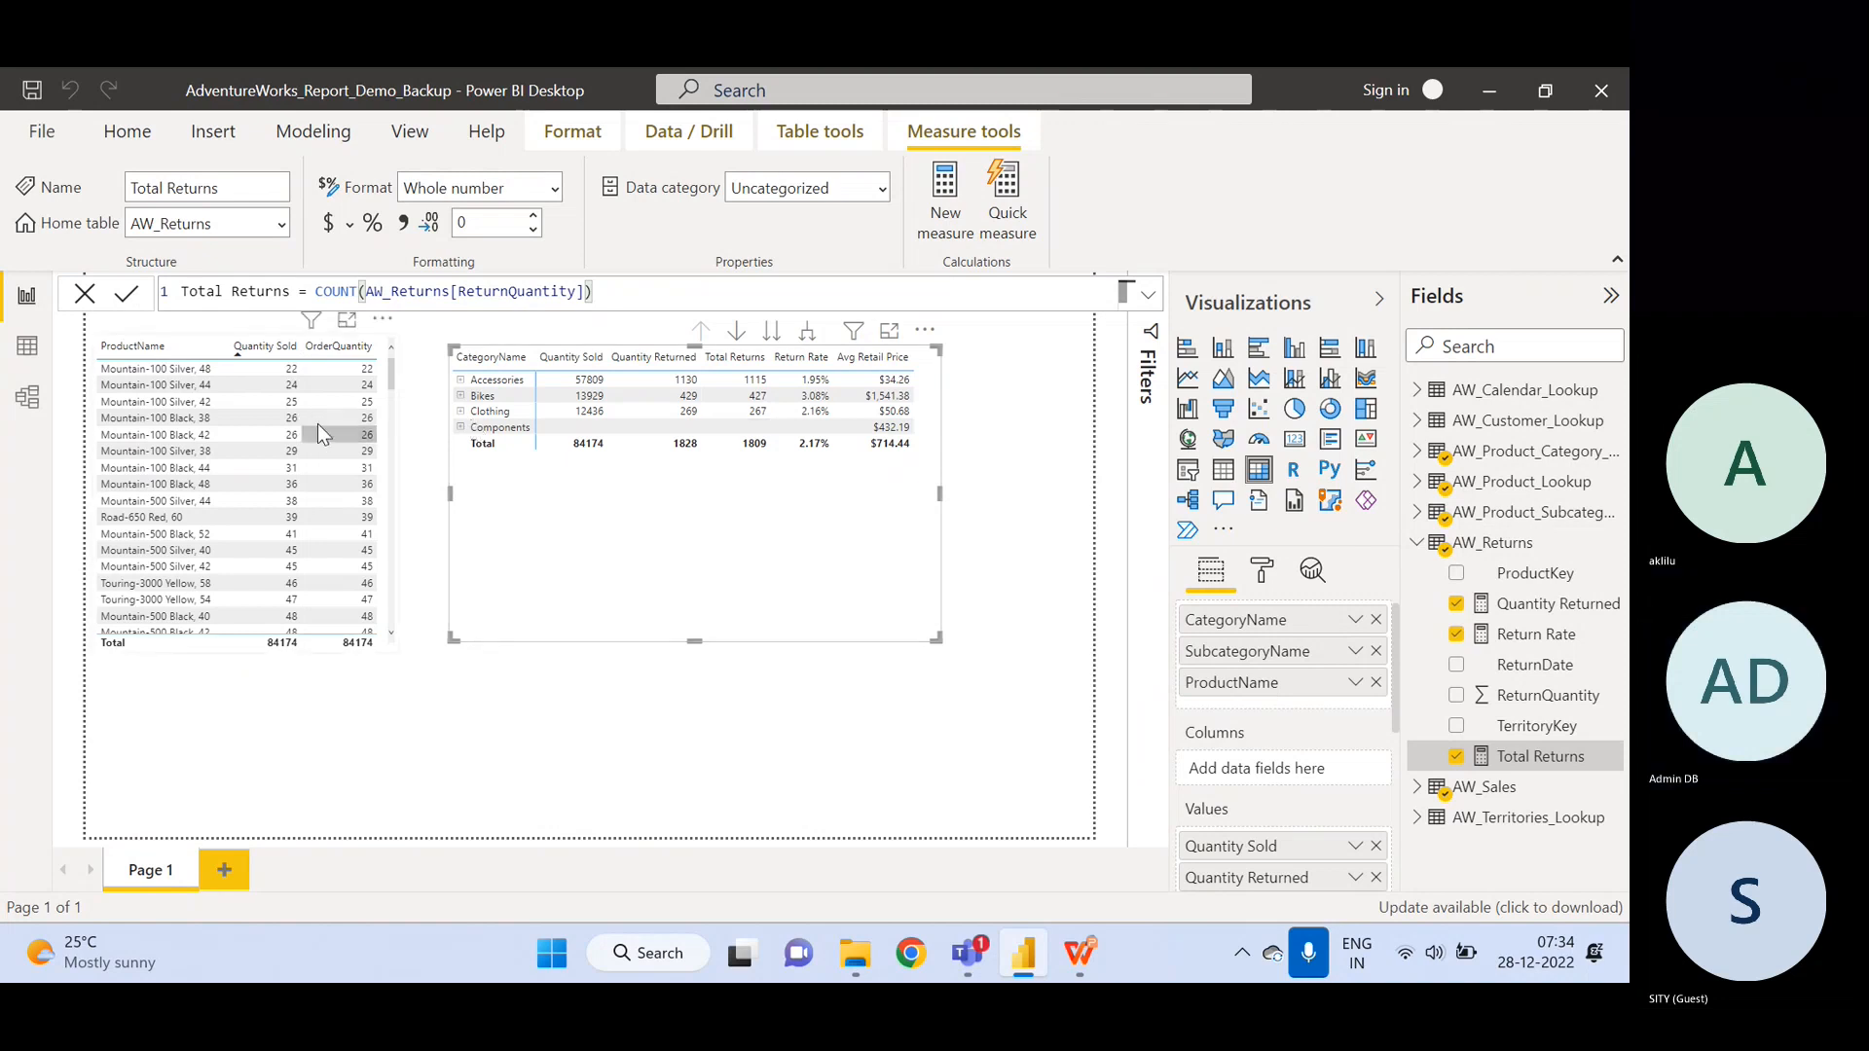
- View the AW_Returns data, then switch to Class_PPT.pptx in WPS Office and review the counting function definitions on slide 16
click(26, 345)
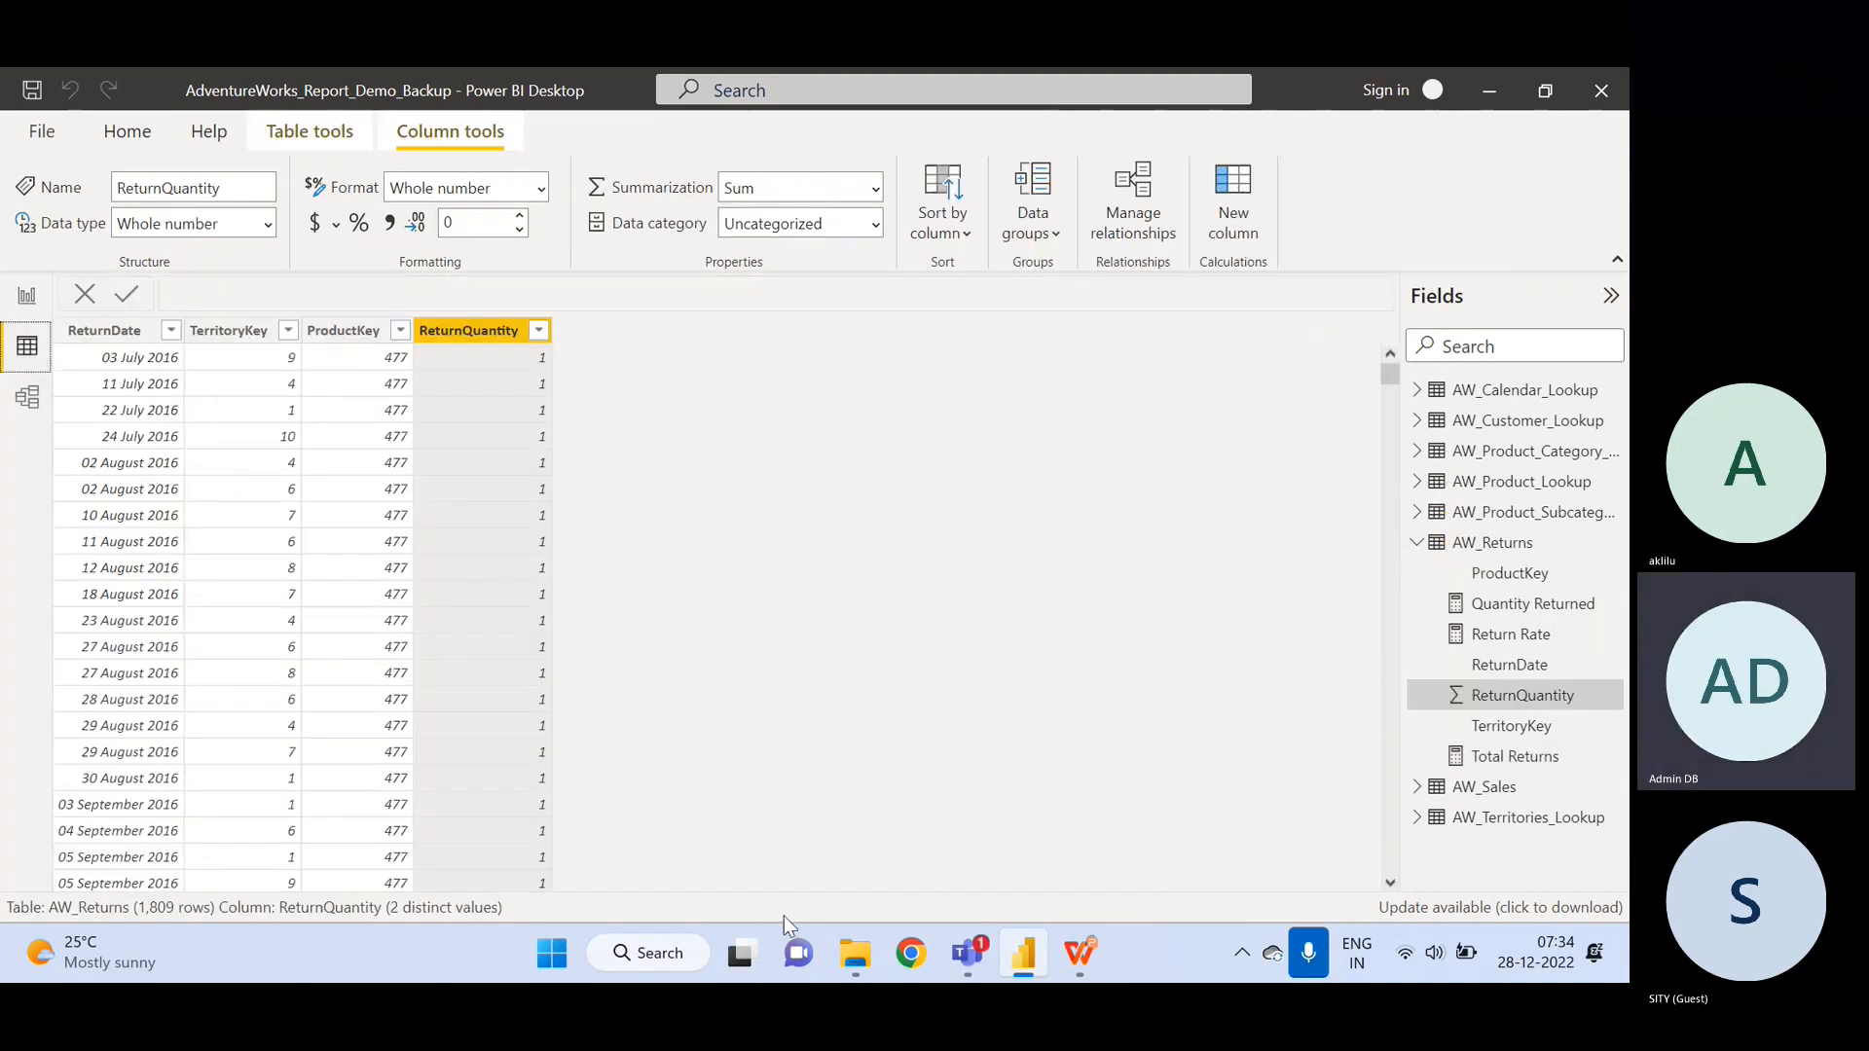
click(1080, 956)
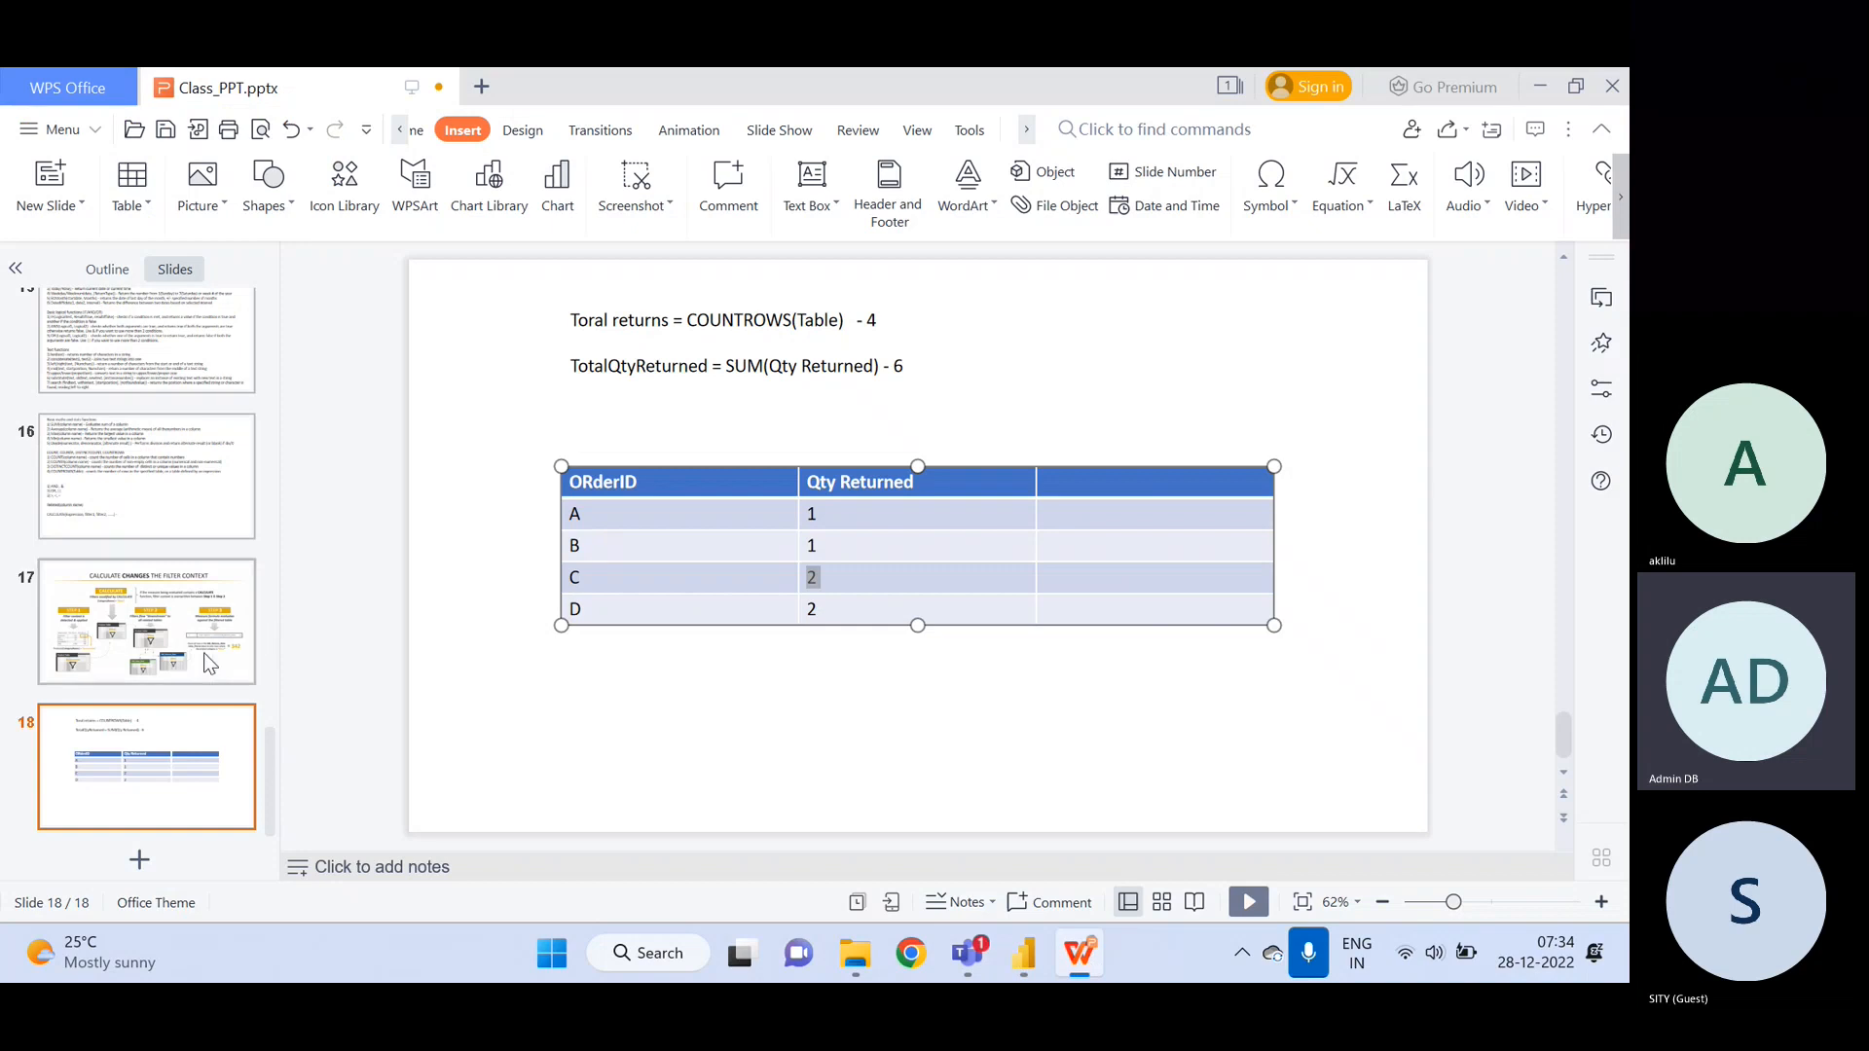
click(161, 468)
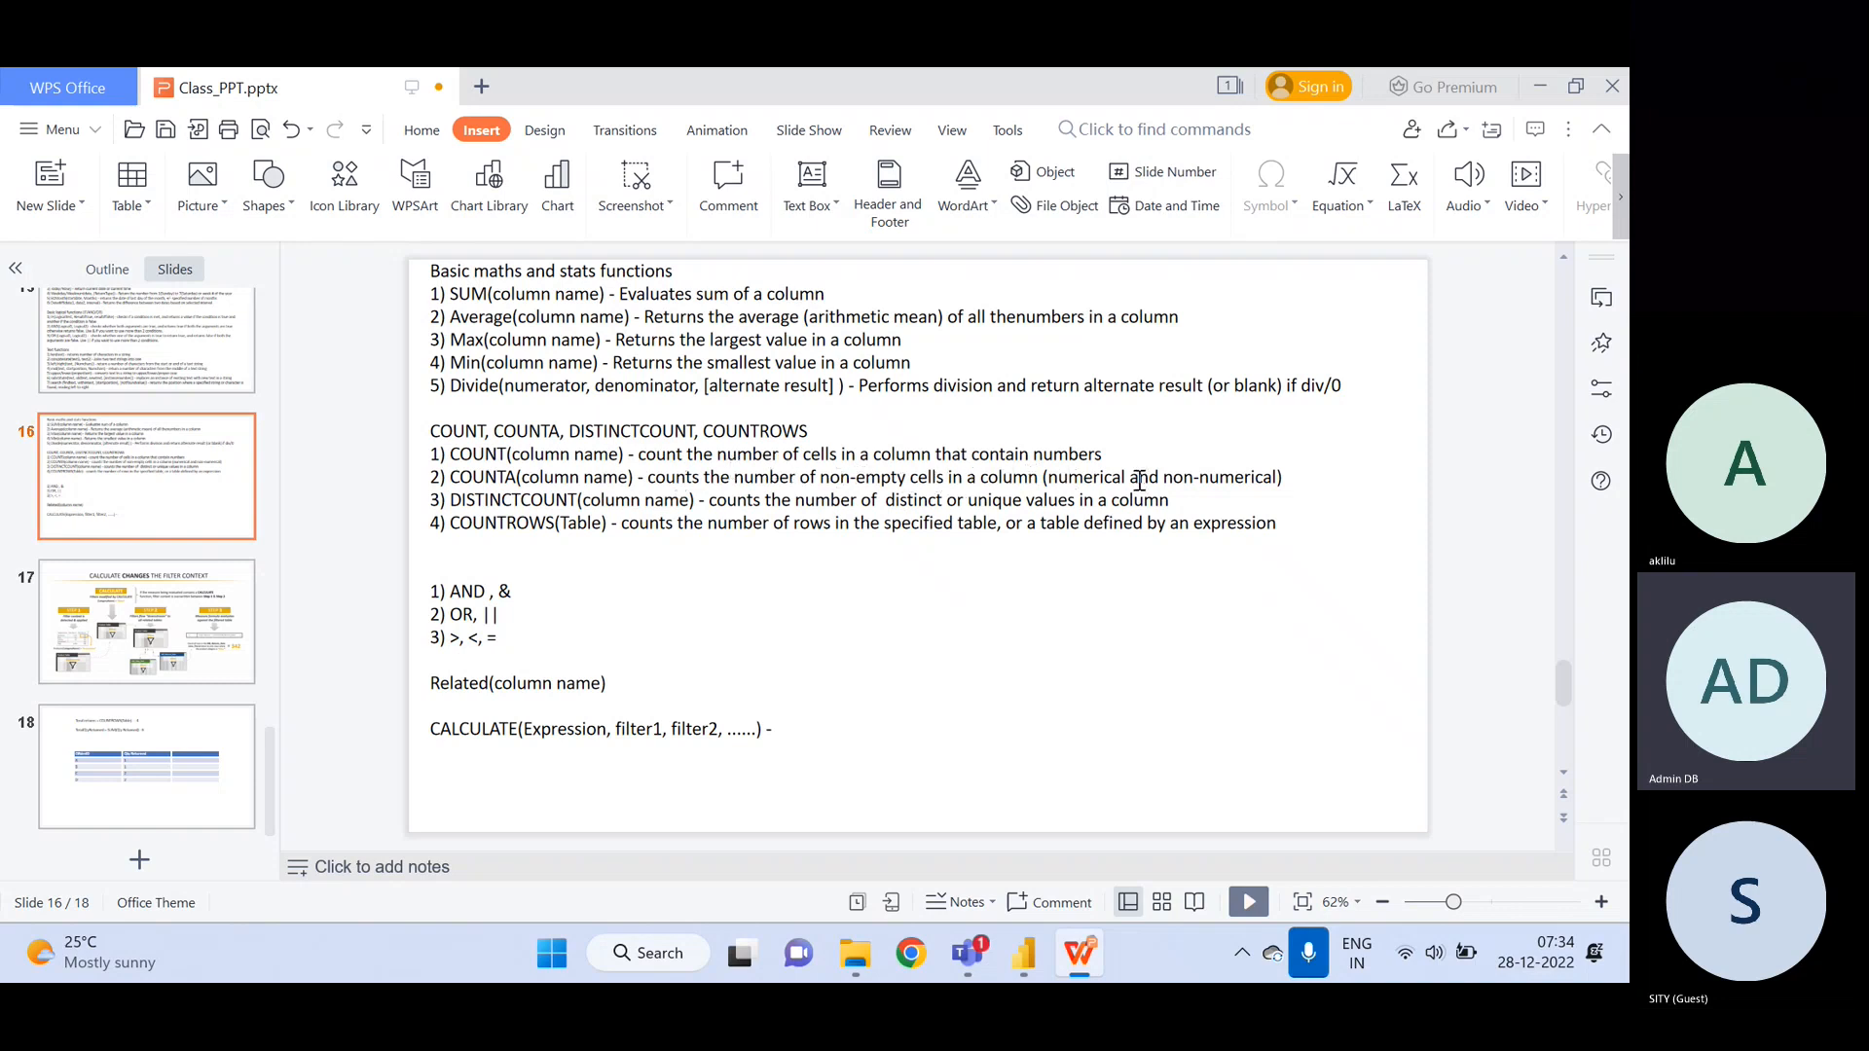
- Return to Power BI Desktop, change the Total Returns formula to COUNTA(AW_Returns[ReturnQuantity]), and display the AW_Returns table data
click(1024, 953)
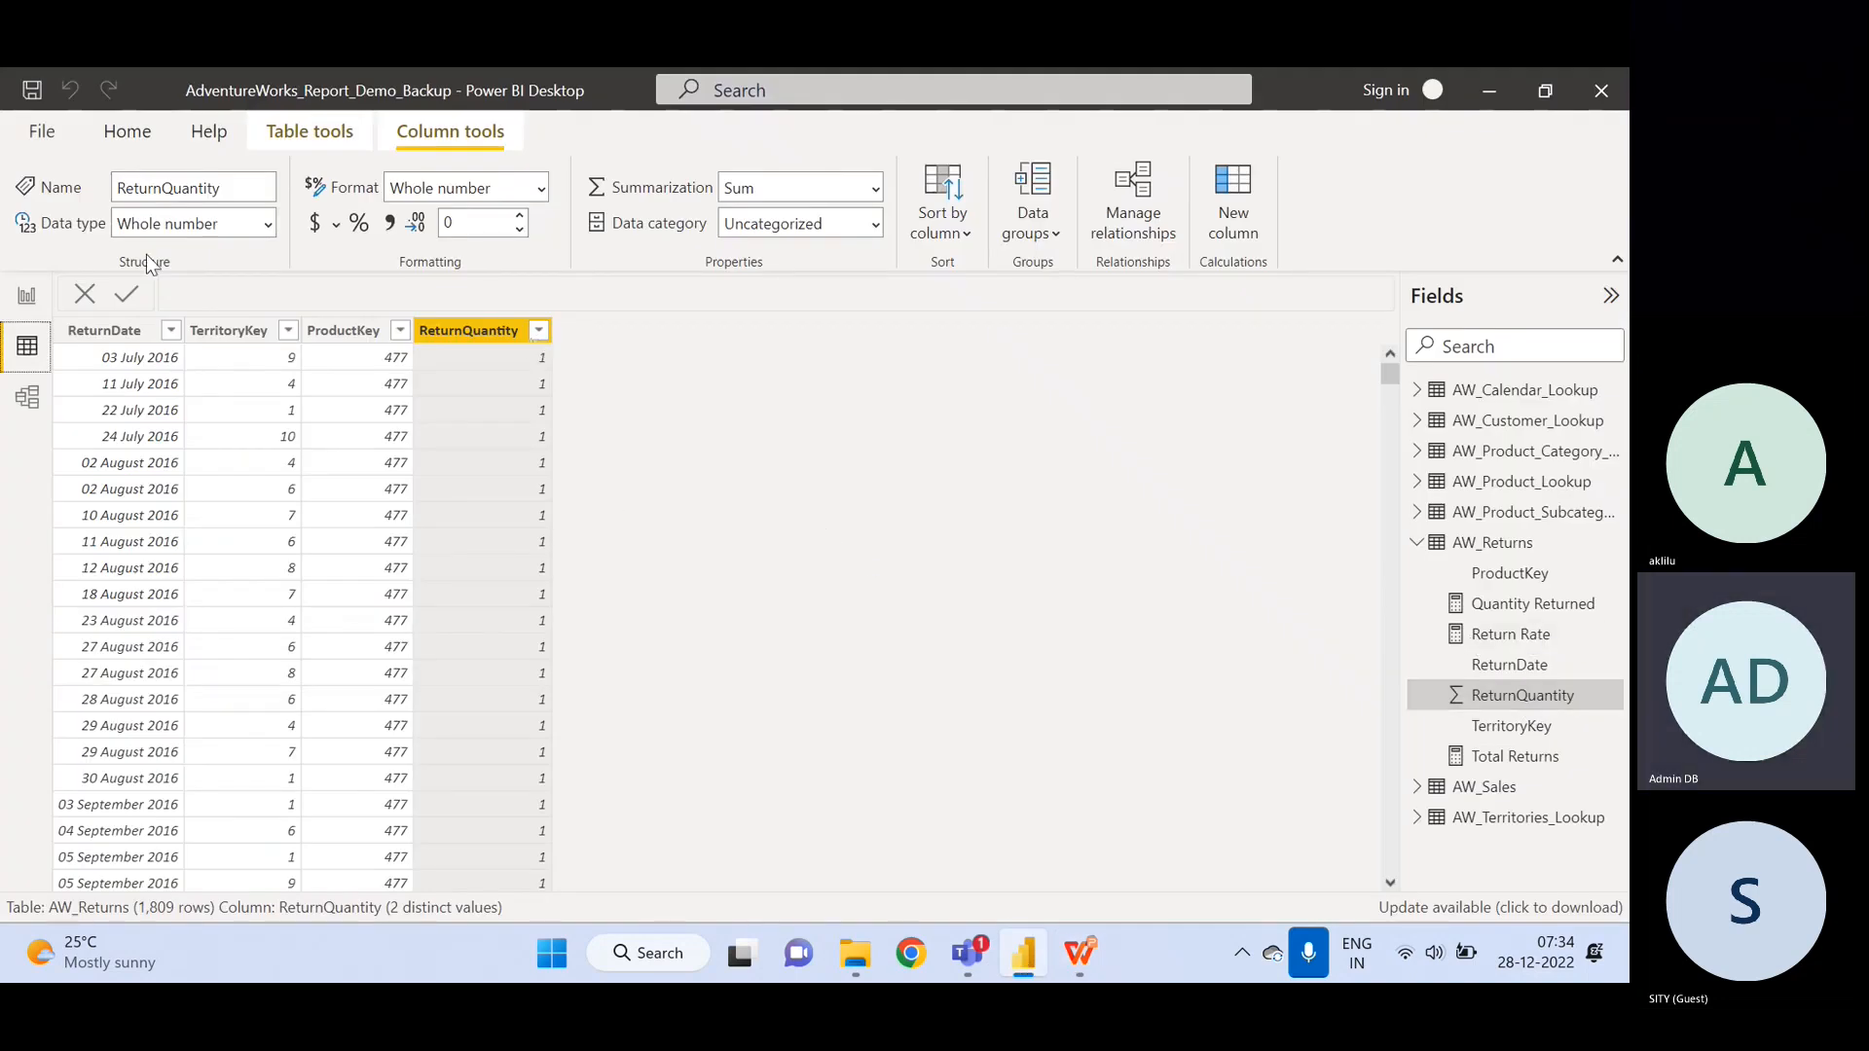
click(32, 300)
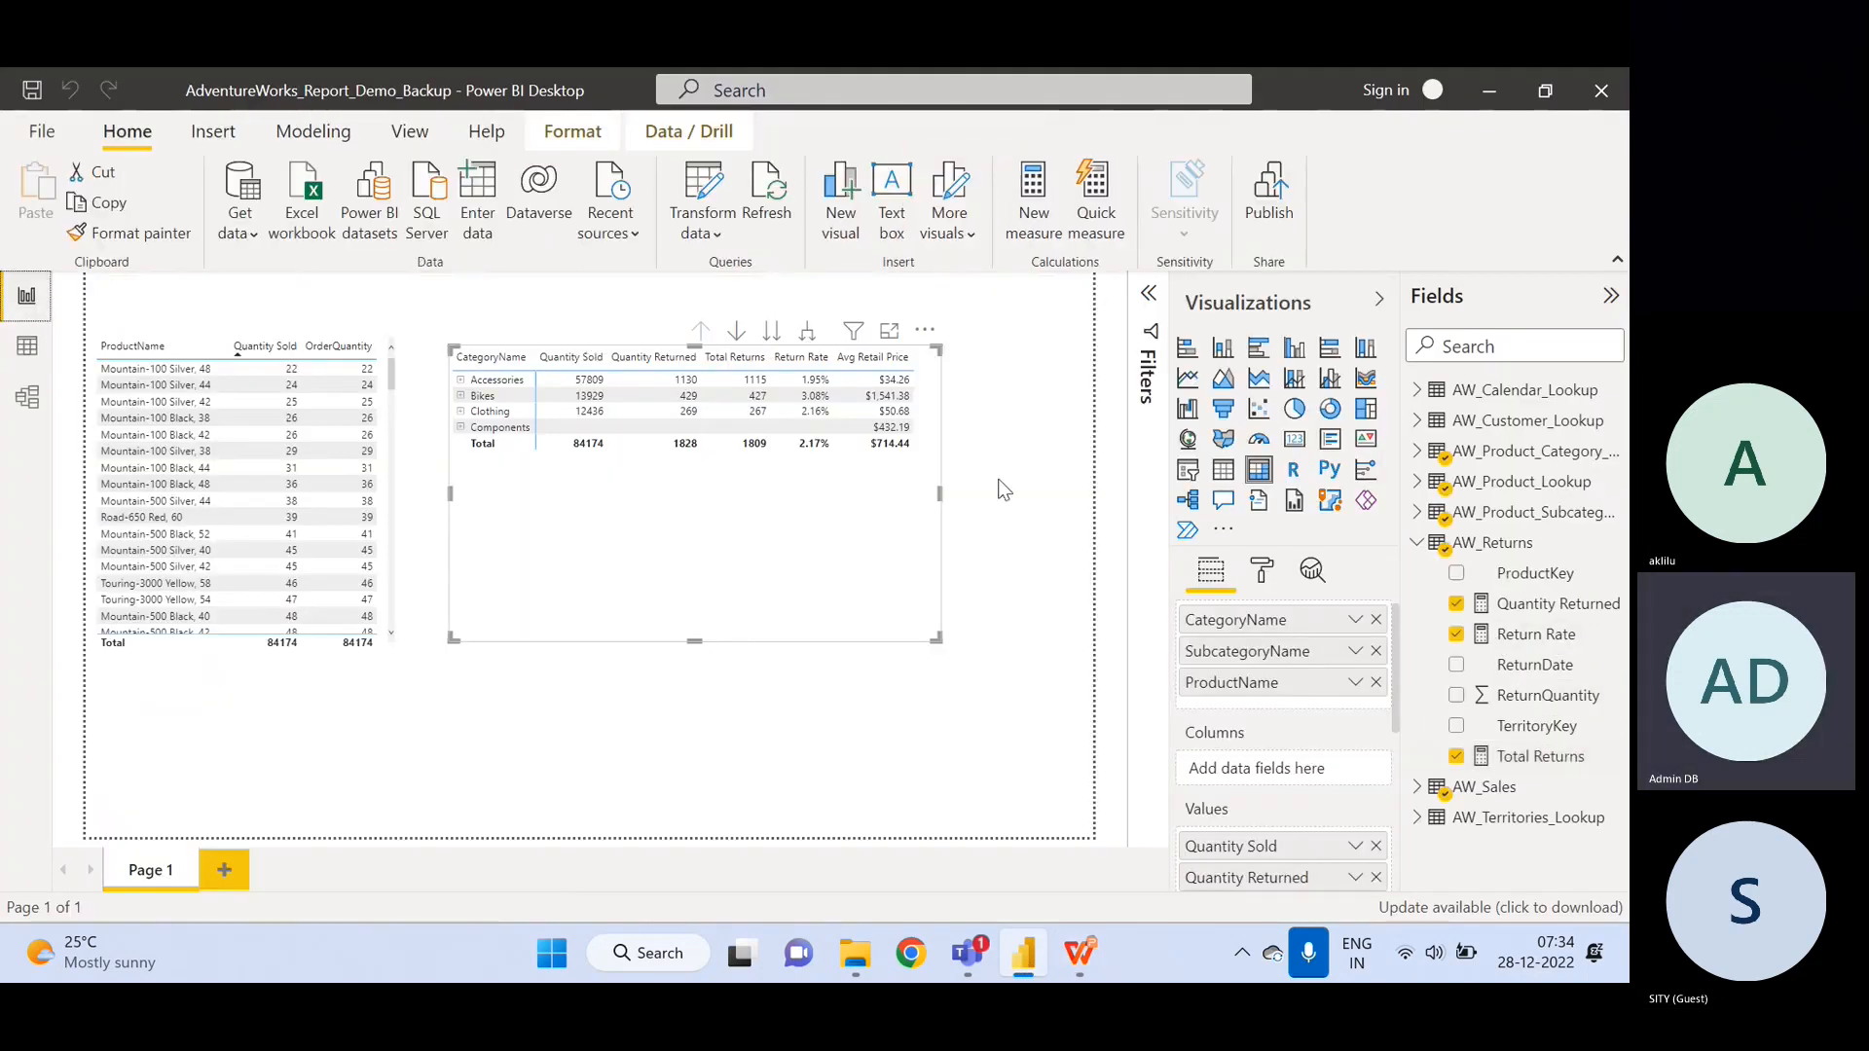
click(1531, 759)
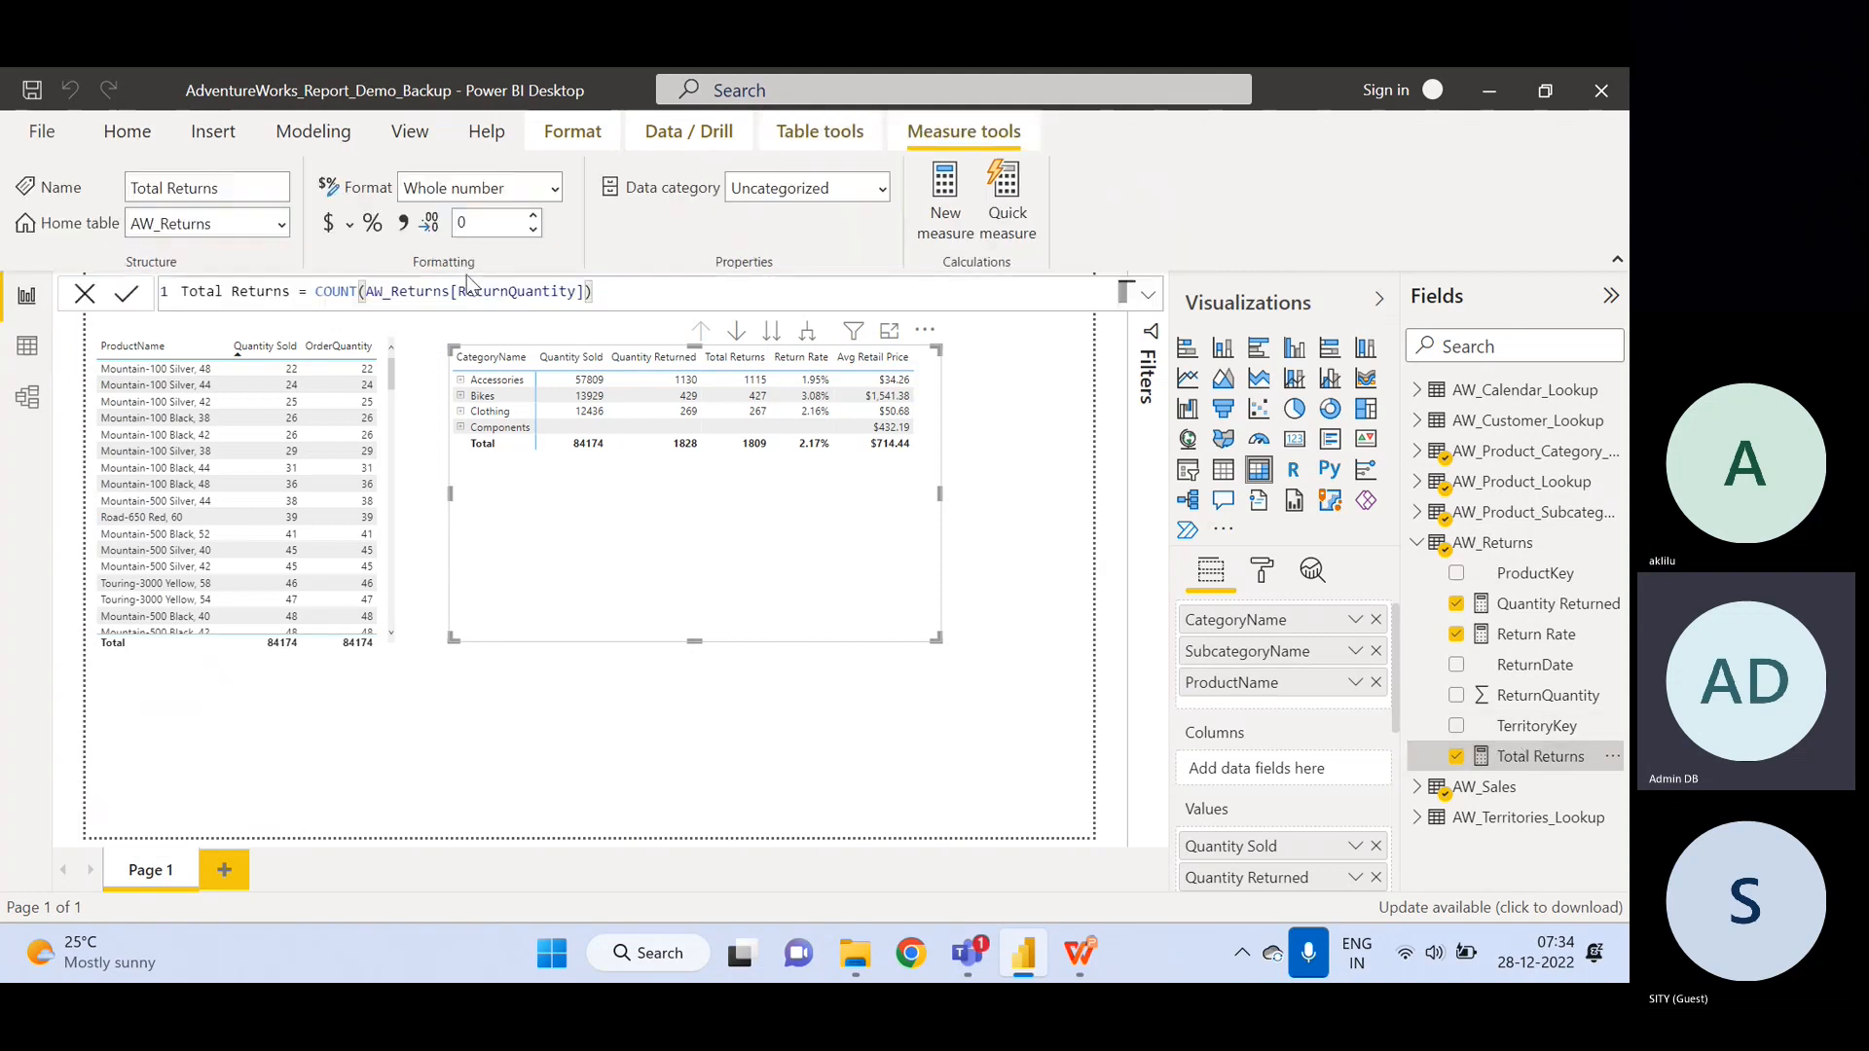
click(364, 293)
text(A)
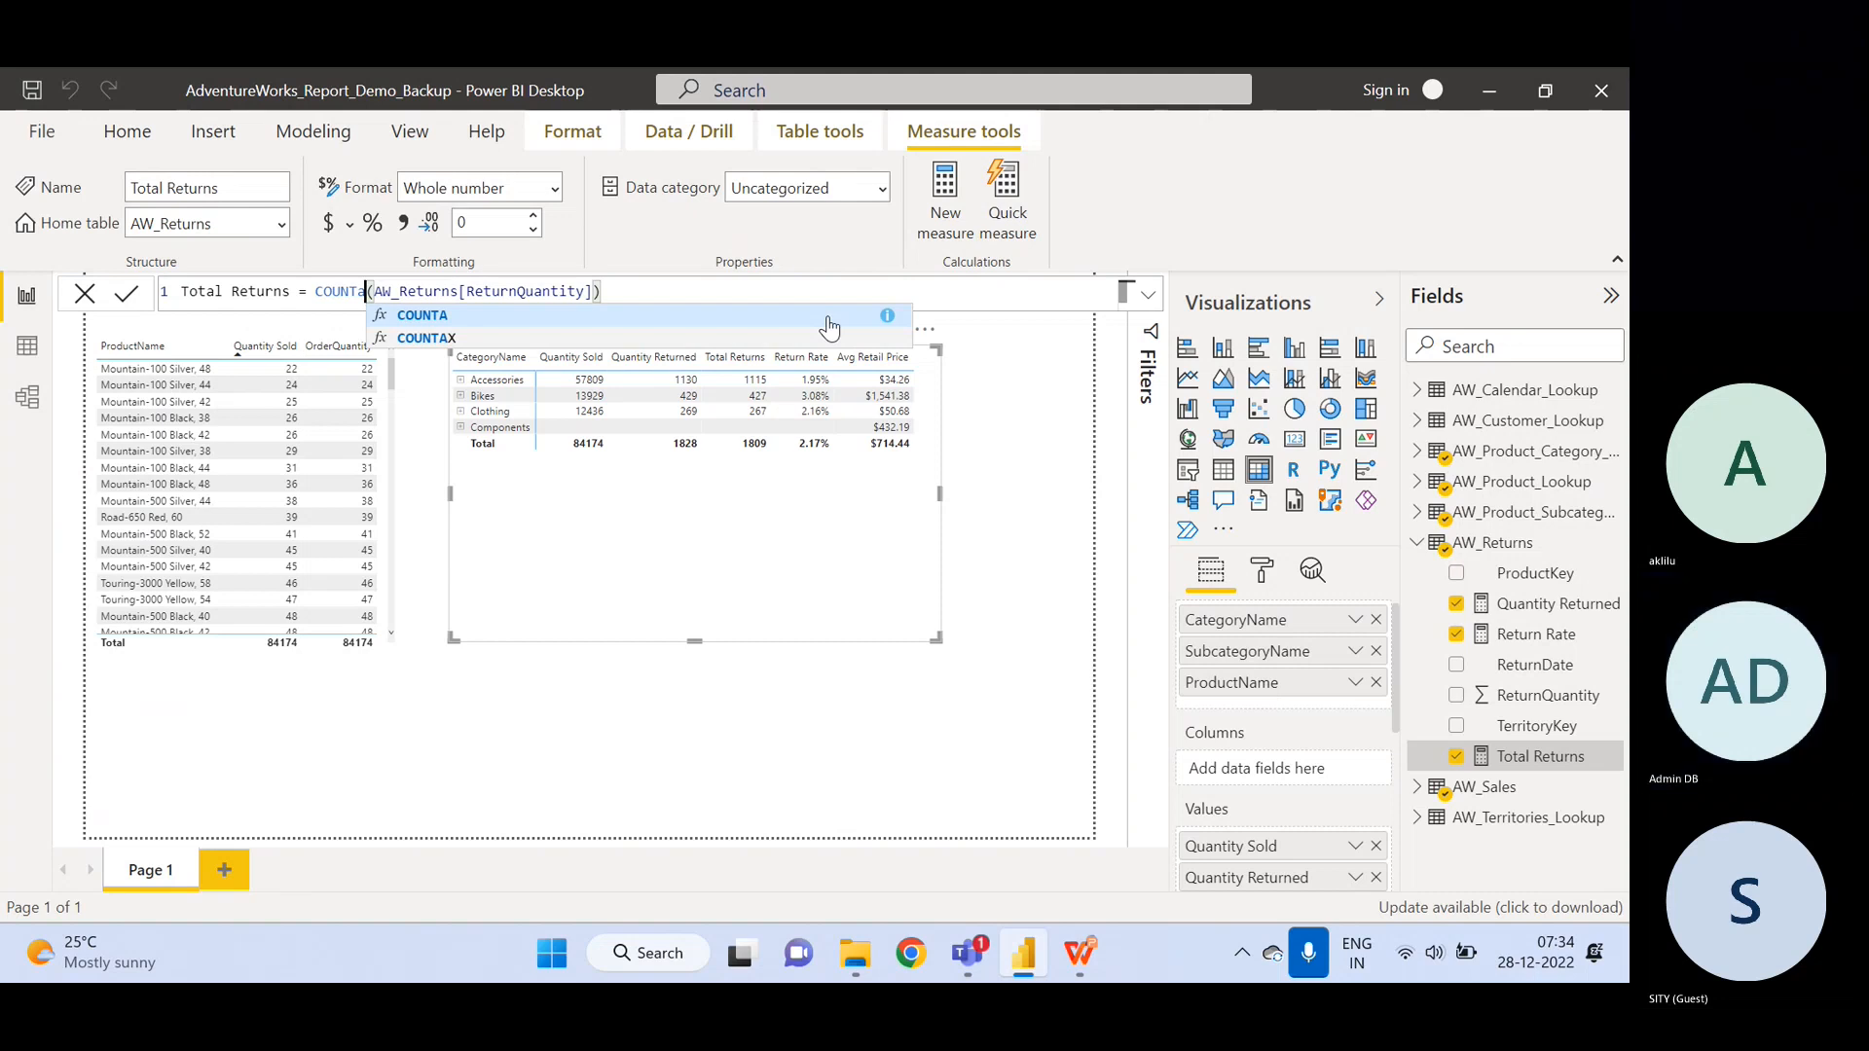
click(827, 318)
click(829, 316)
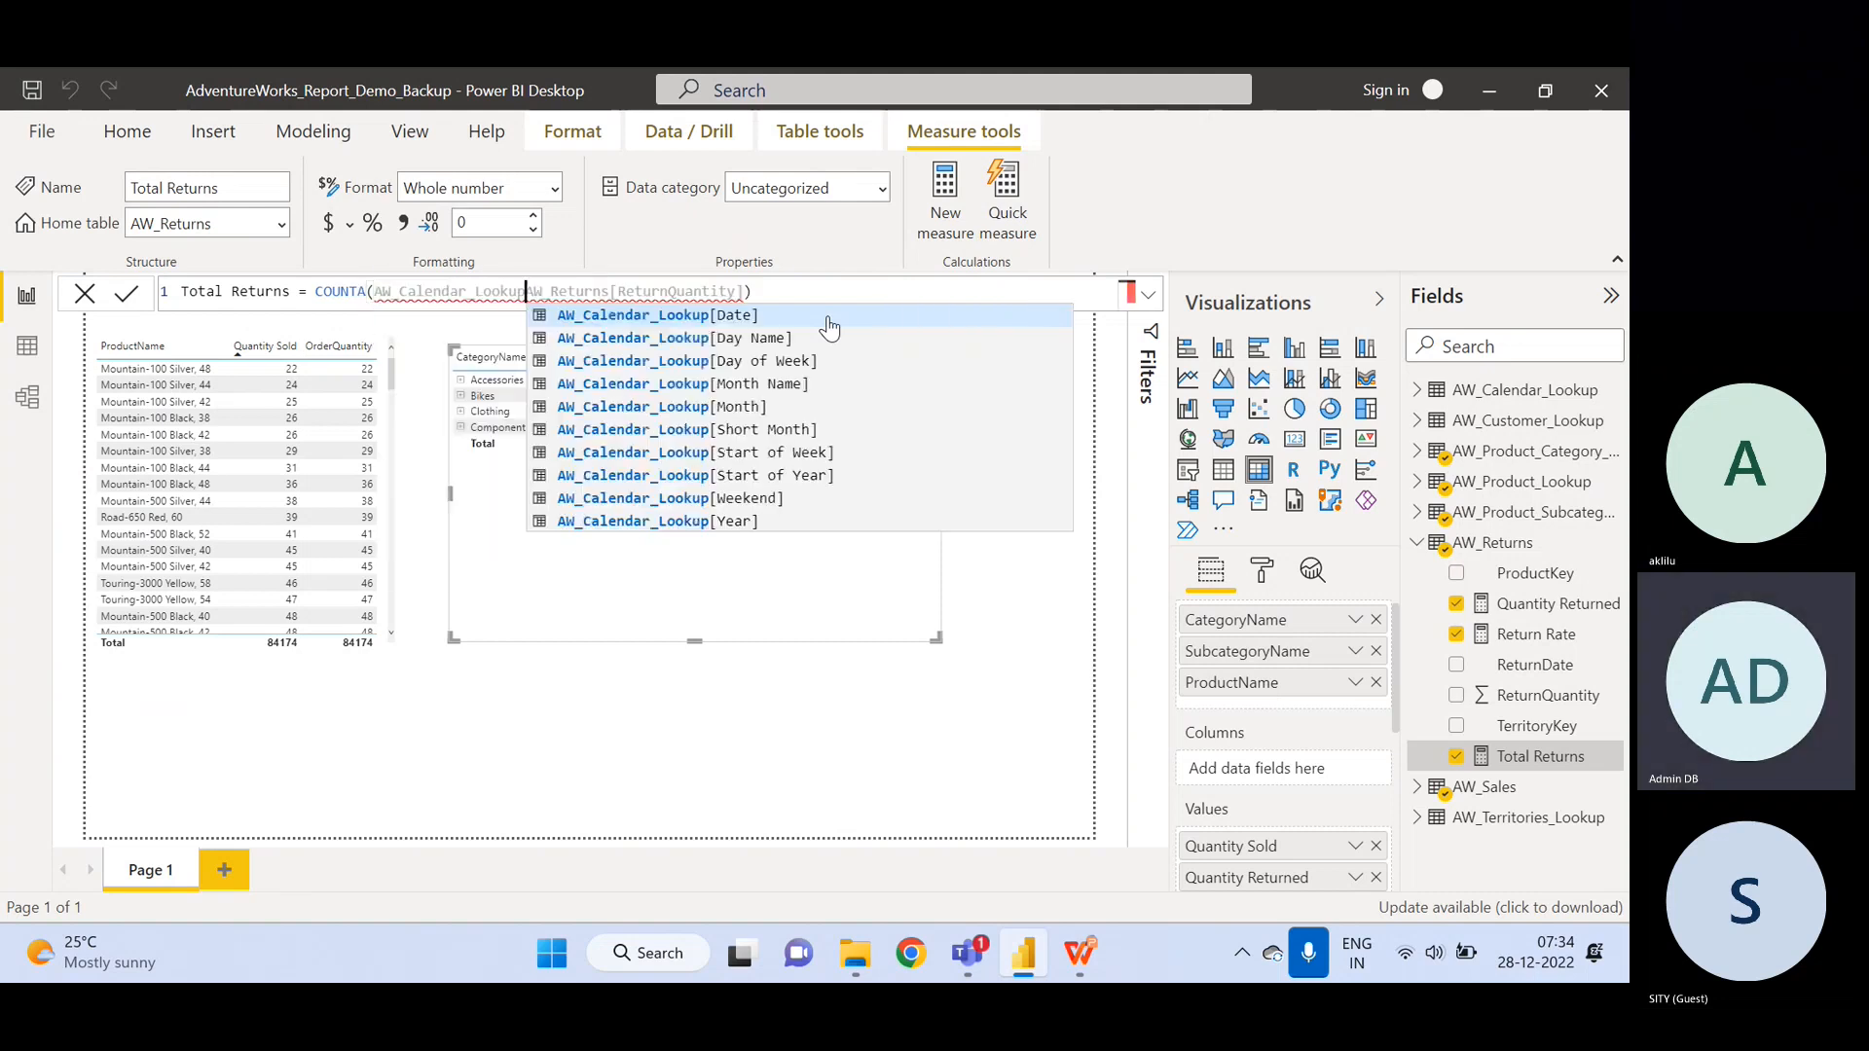
key(BackSpace)
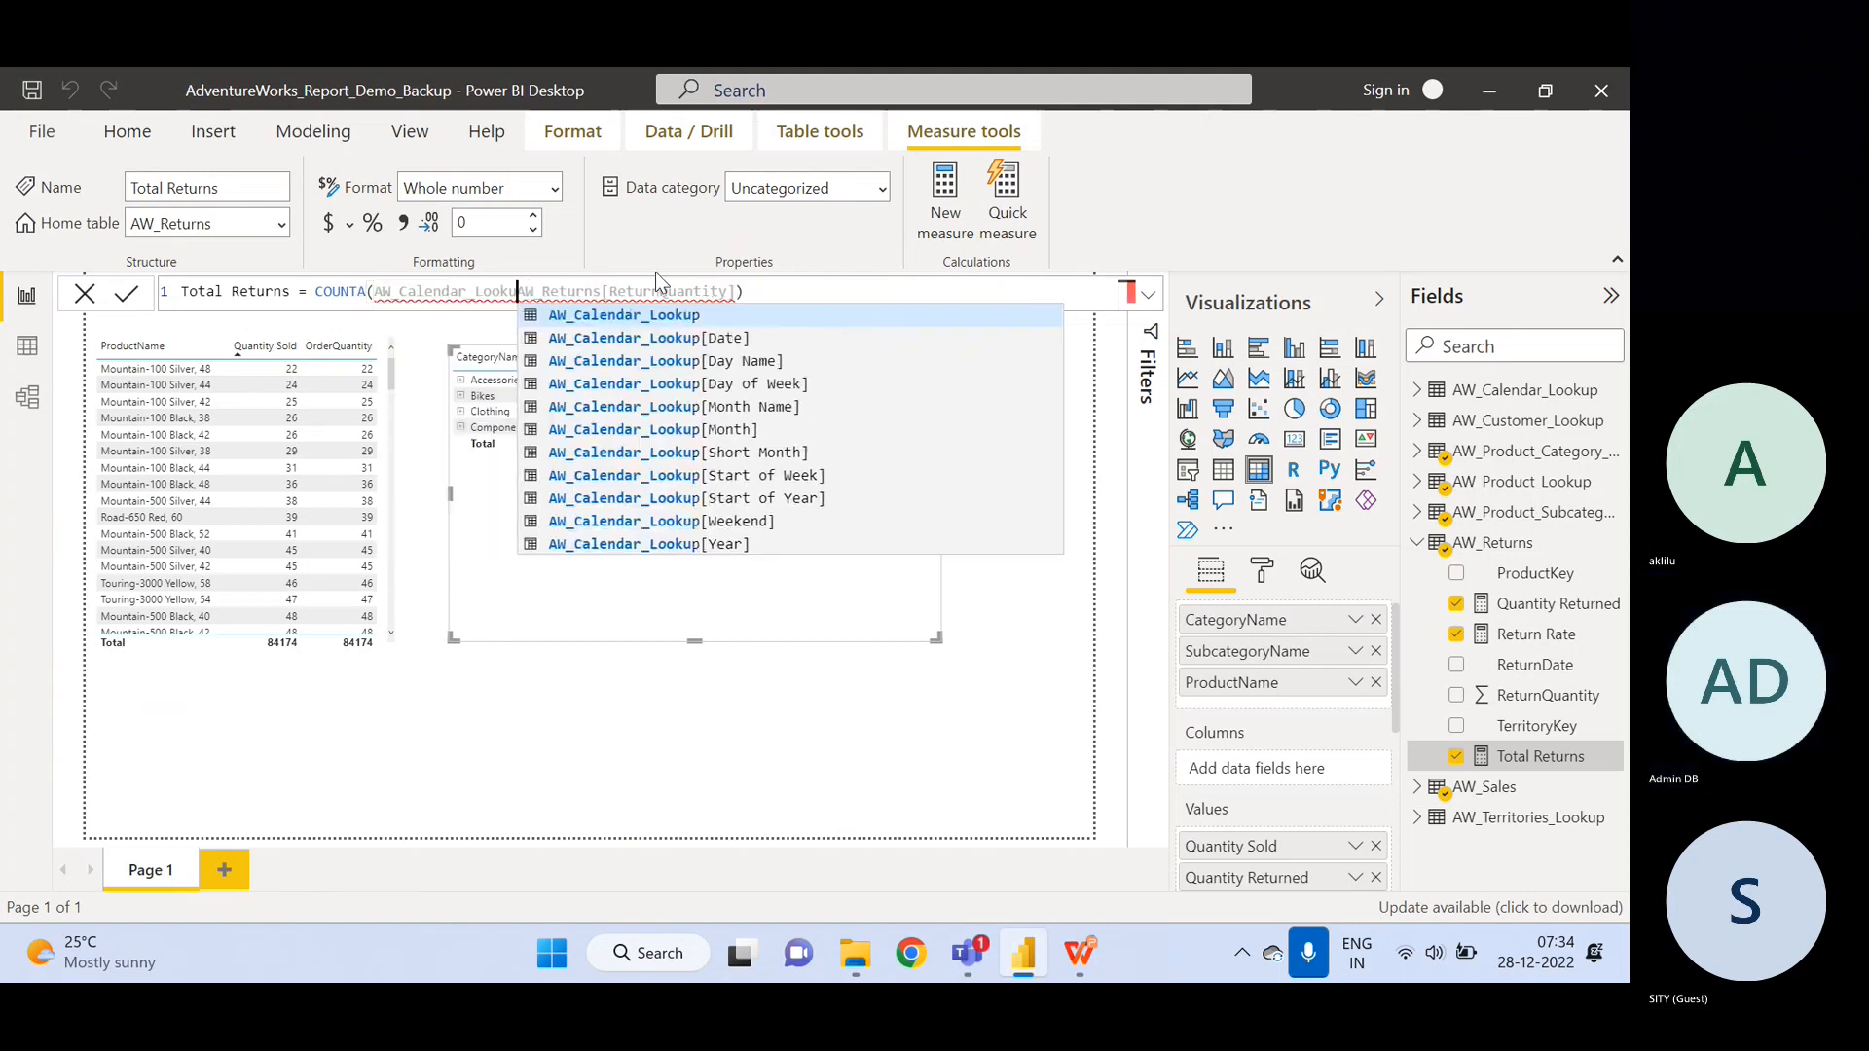
key(BackSpace)
key(BackSpace)
key(BackSpace)
key(BackSpace)
key(BackSpace)
key(BackSpace)
key(BackSpace)
key(BackSpace)
key(BackSpace)
key(BackSpace)
key(BackSpace)
key(BackSpace)
key(BackSpace)
key(BackSpace)
key(BackSpace)
key(BackSpace)
key(BackSpace)
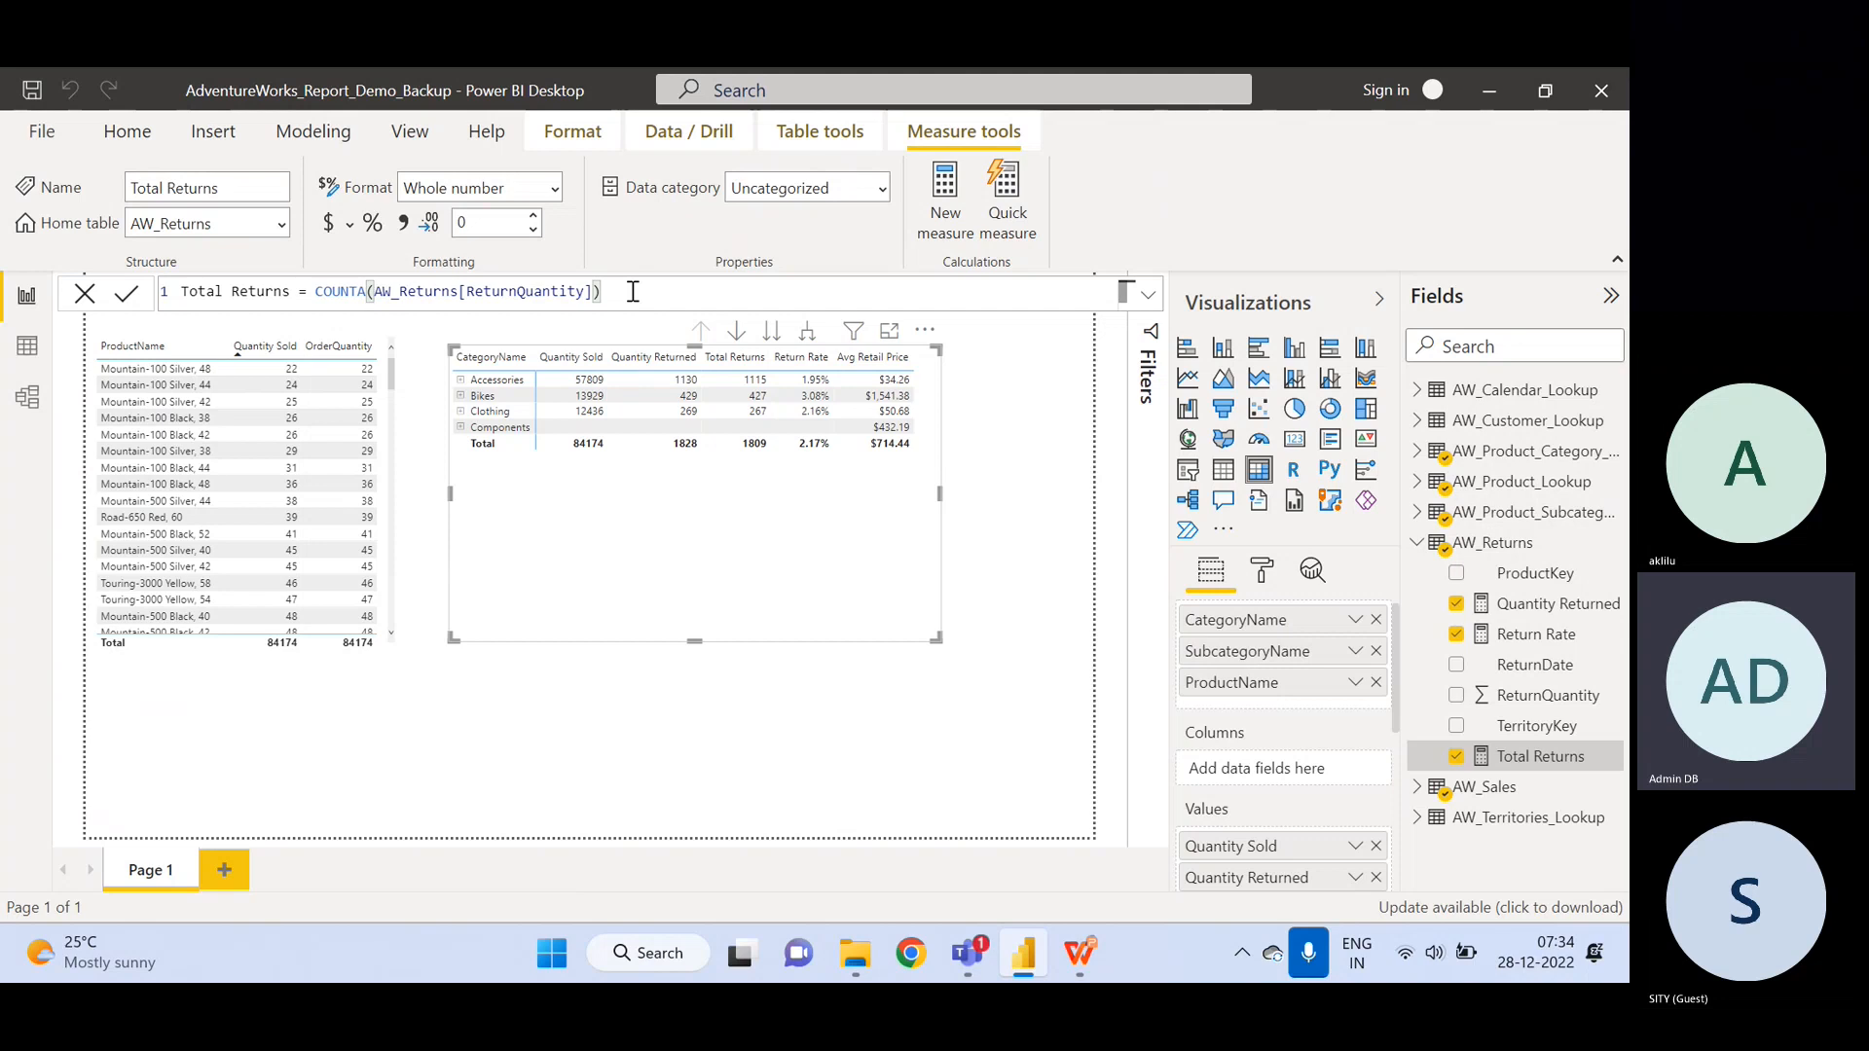
key(Return)
click(33, 356)
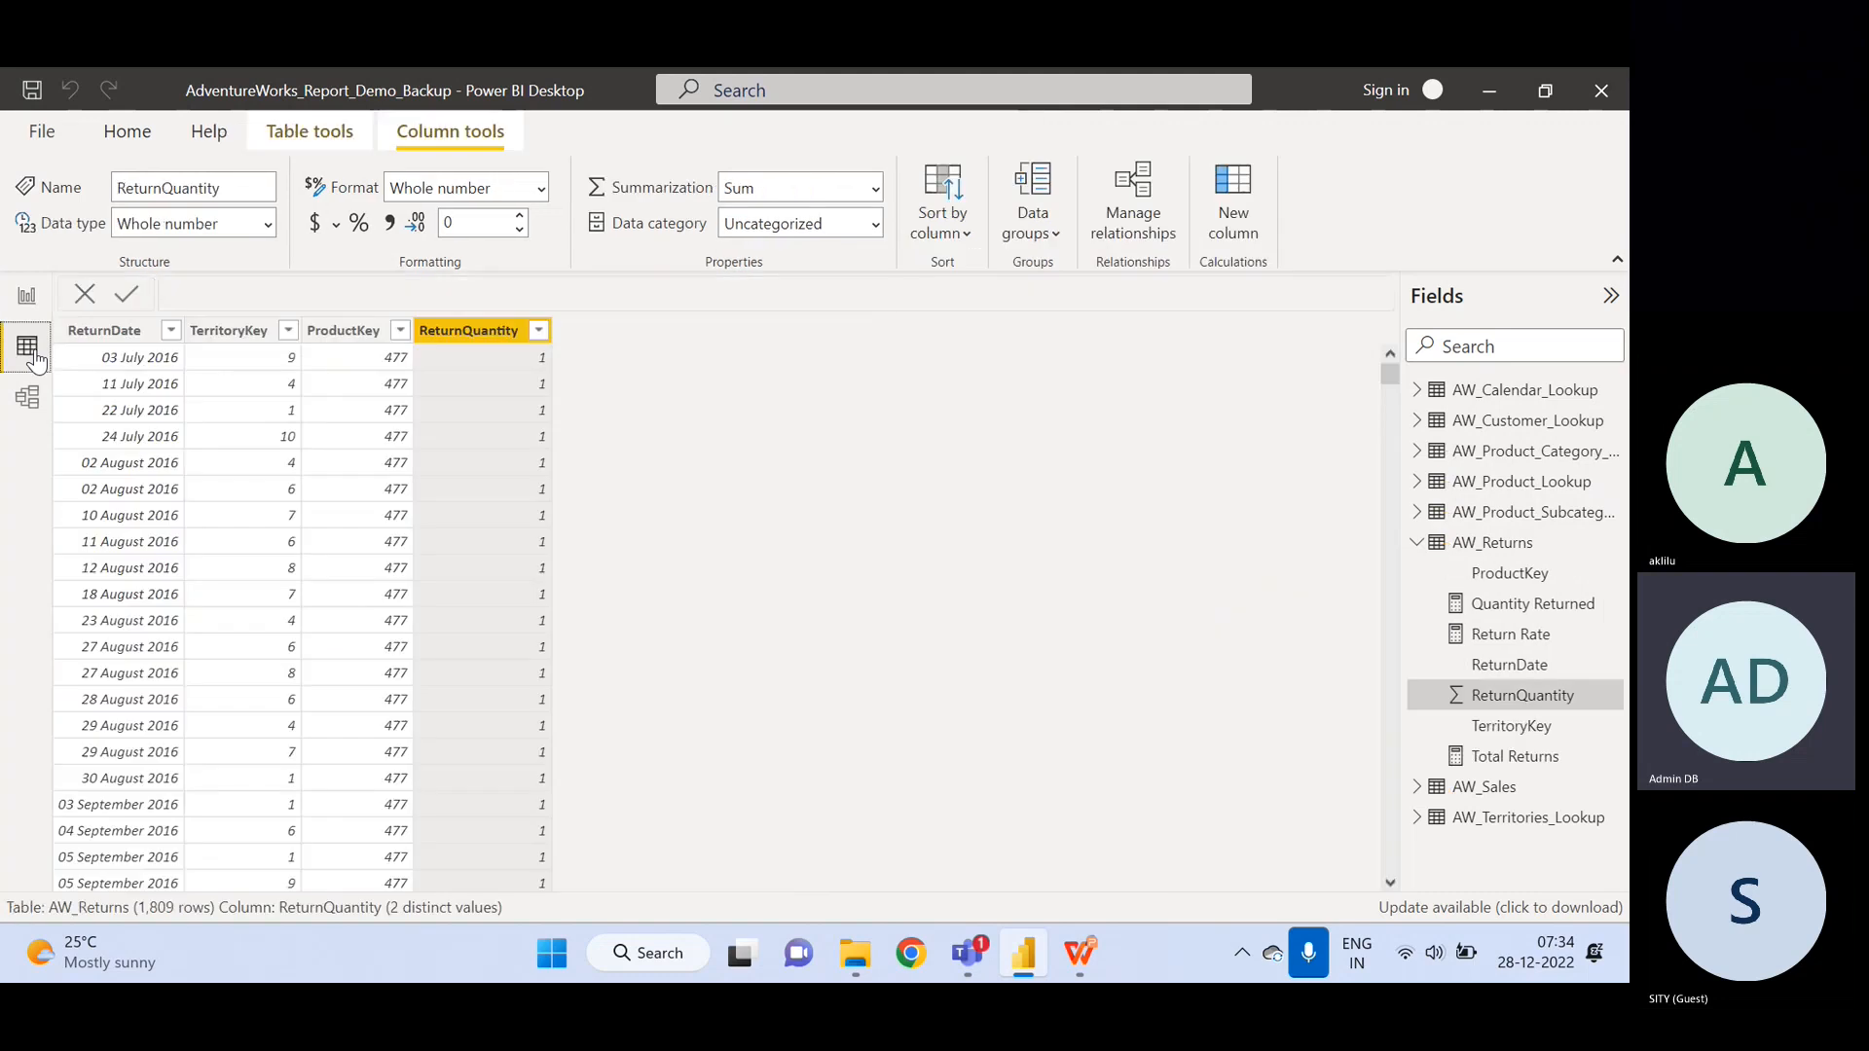
- Check the distinct values in the AW_Returns ReturnQuantity column without filtering, then review the Total Returns formula in the report view
click(540, 333)
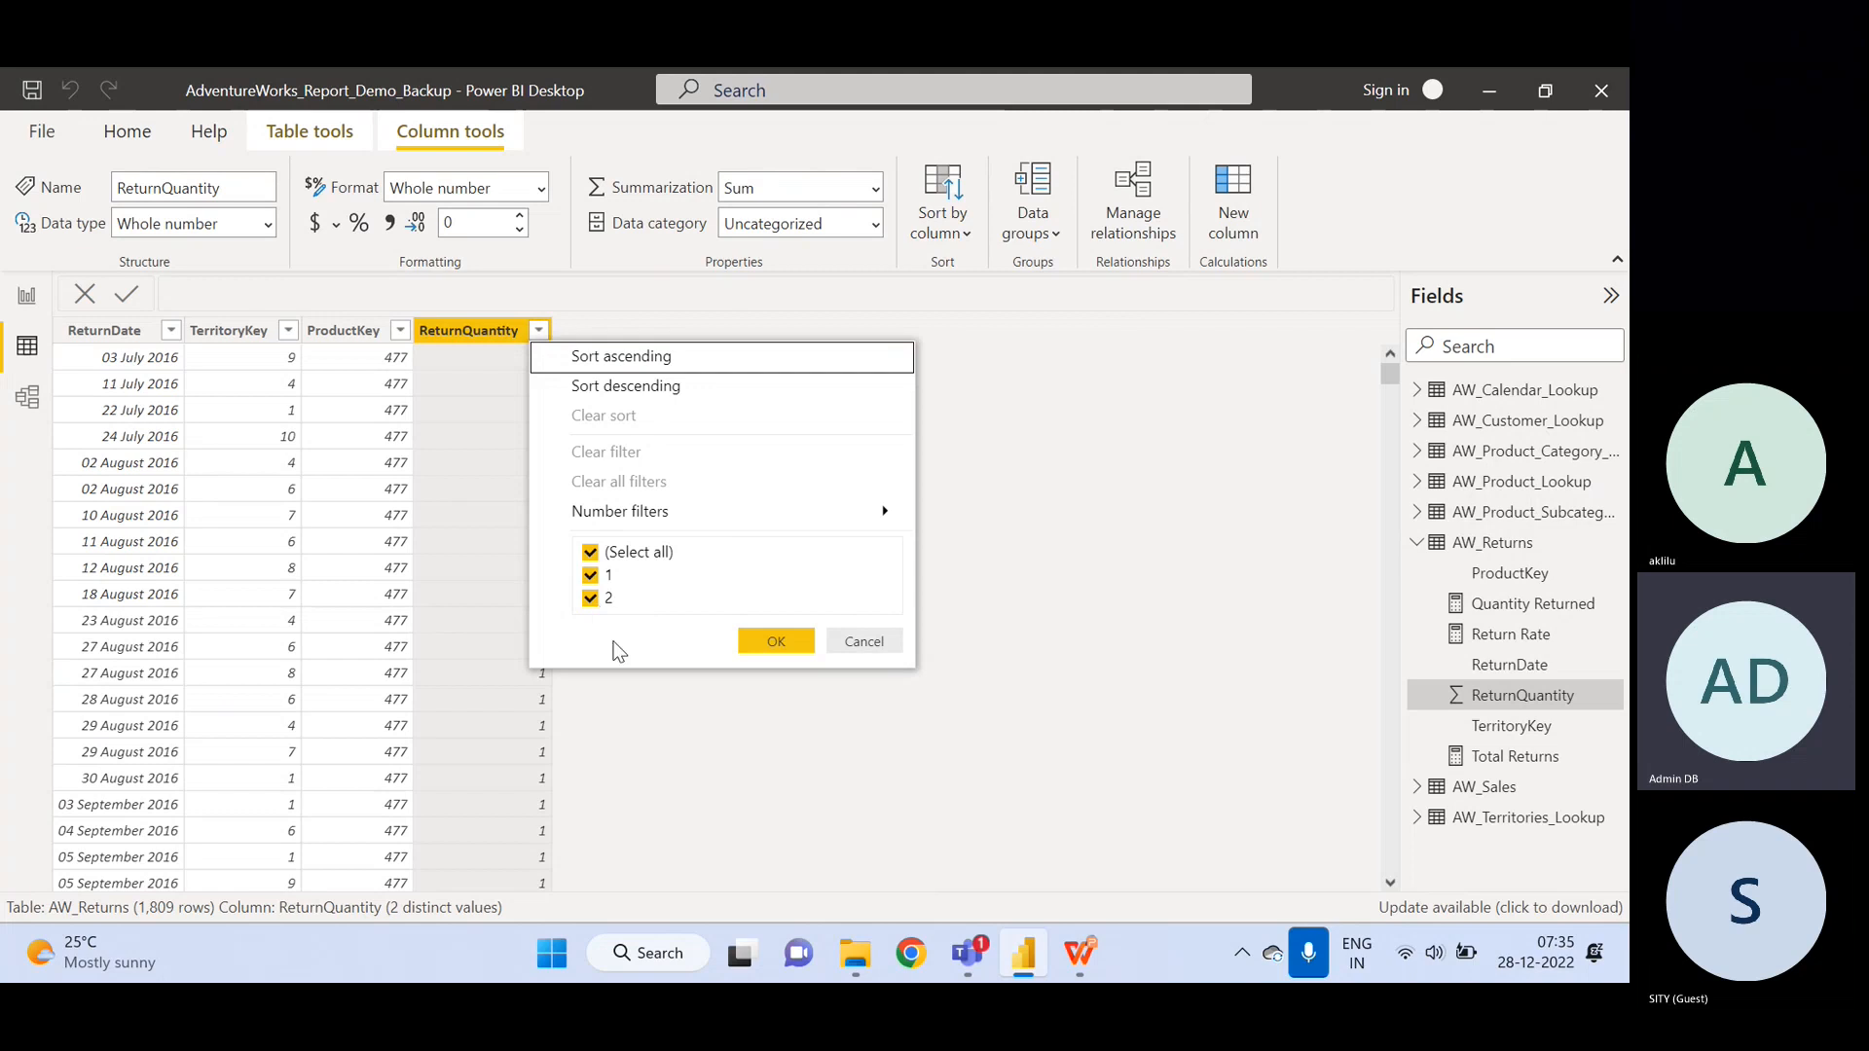
click(857, 641)
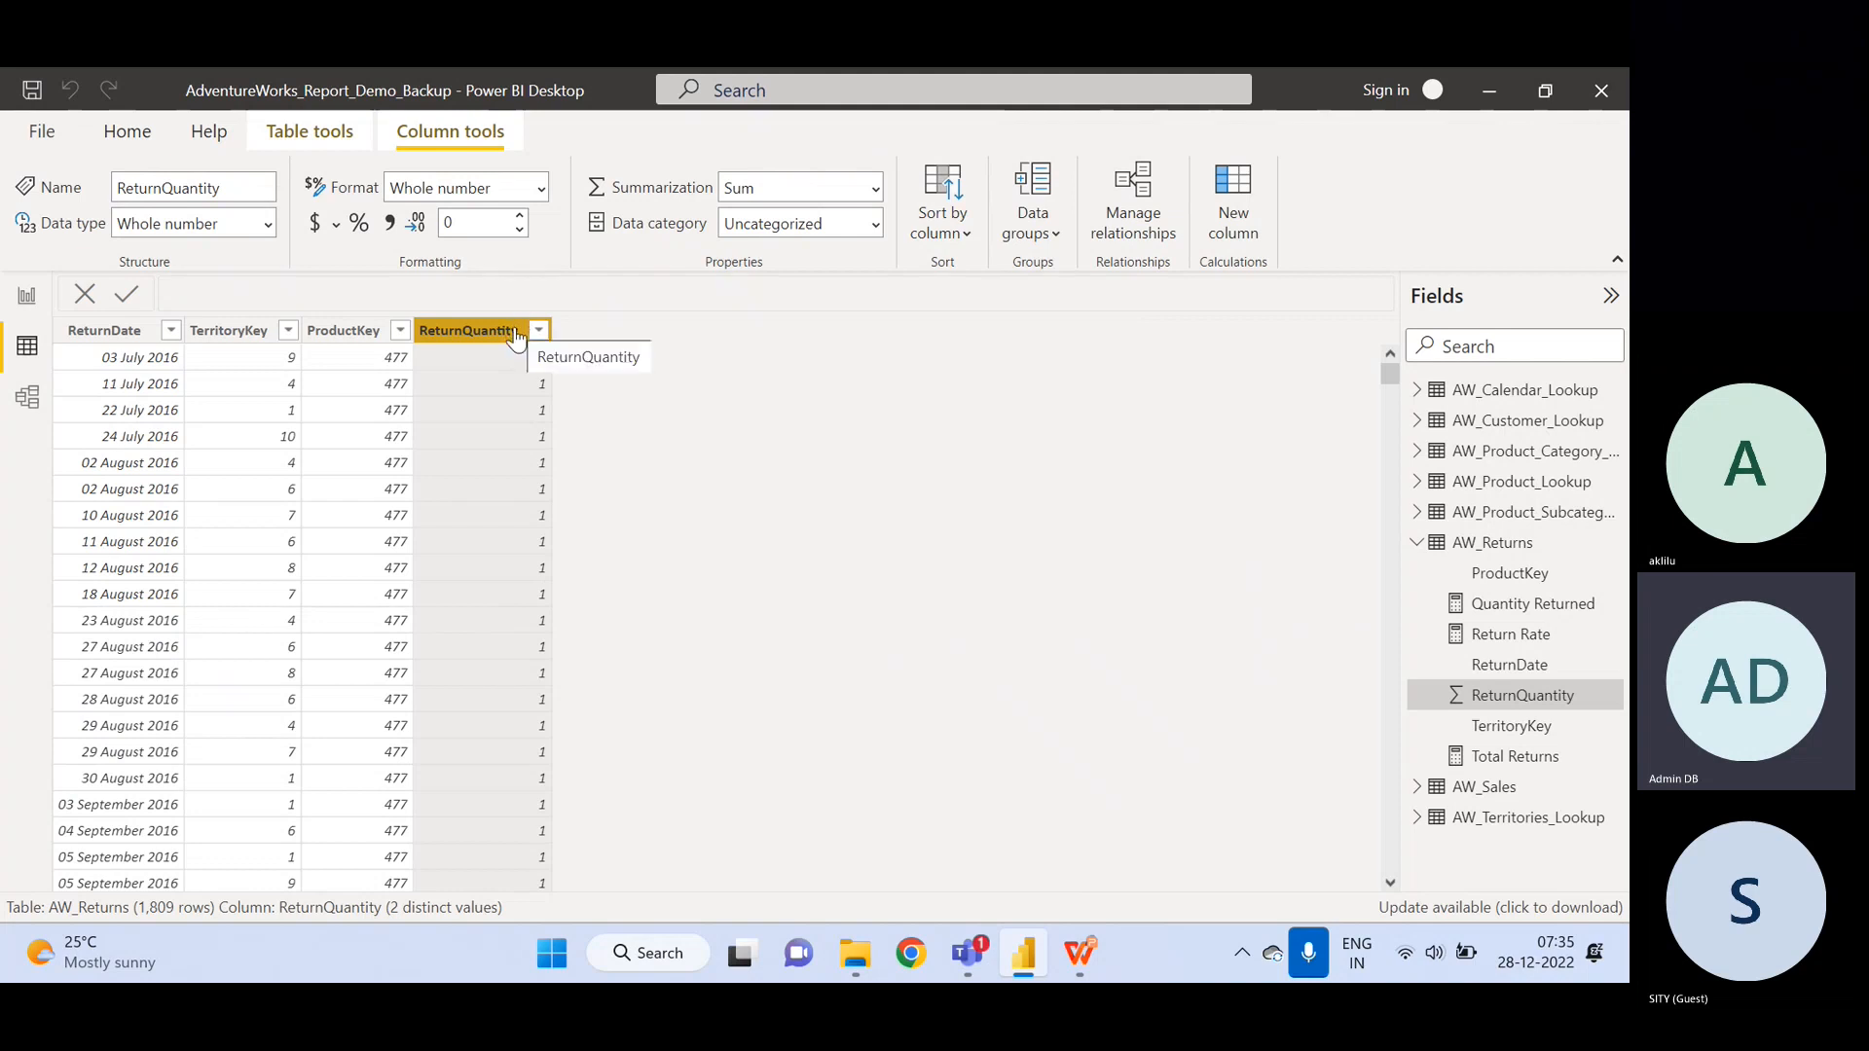
click(28, 298)
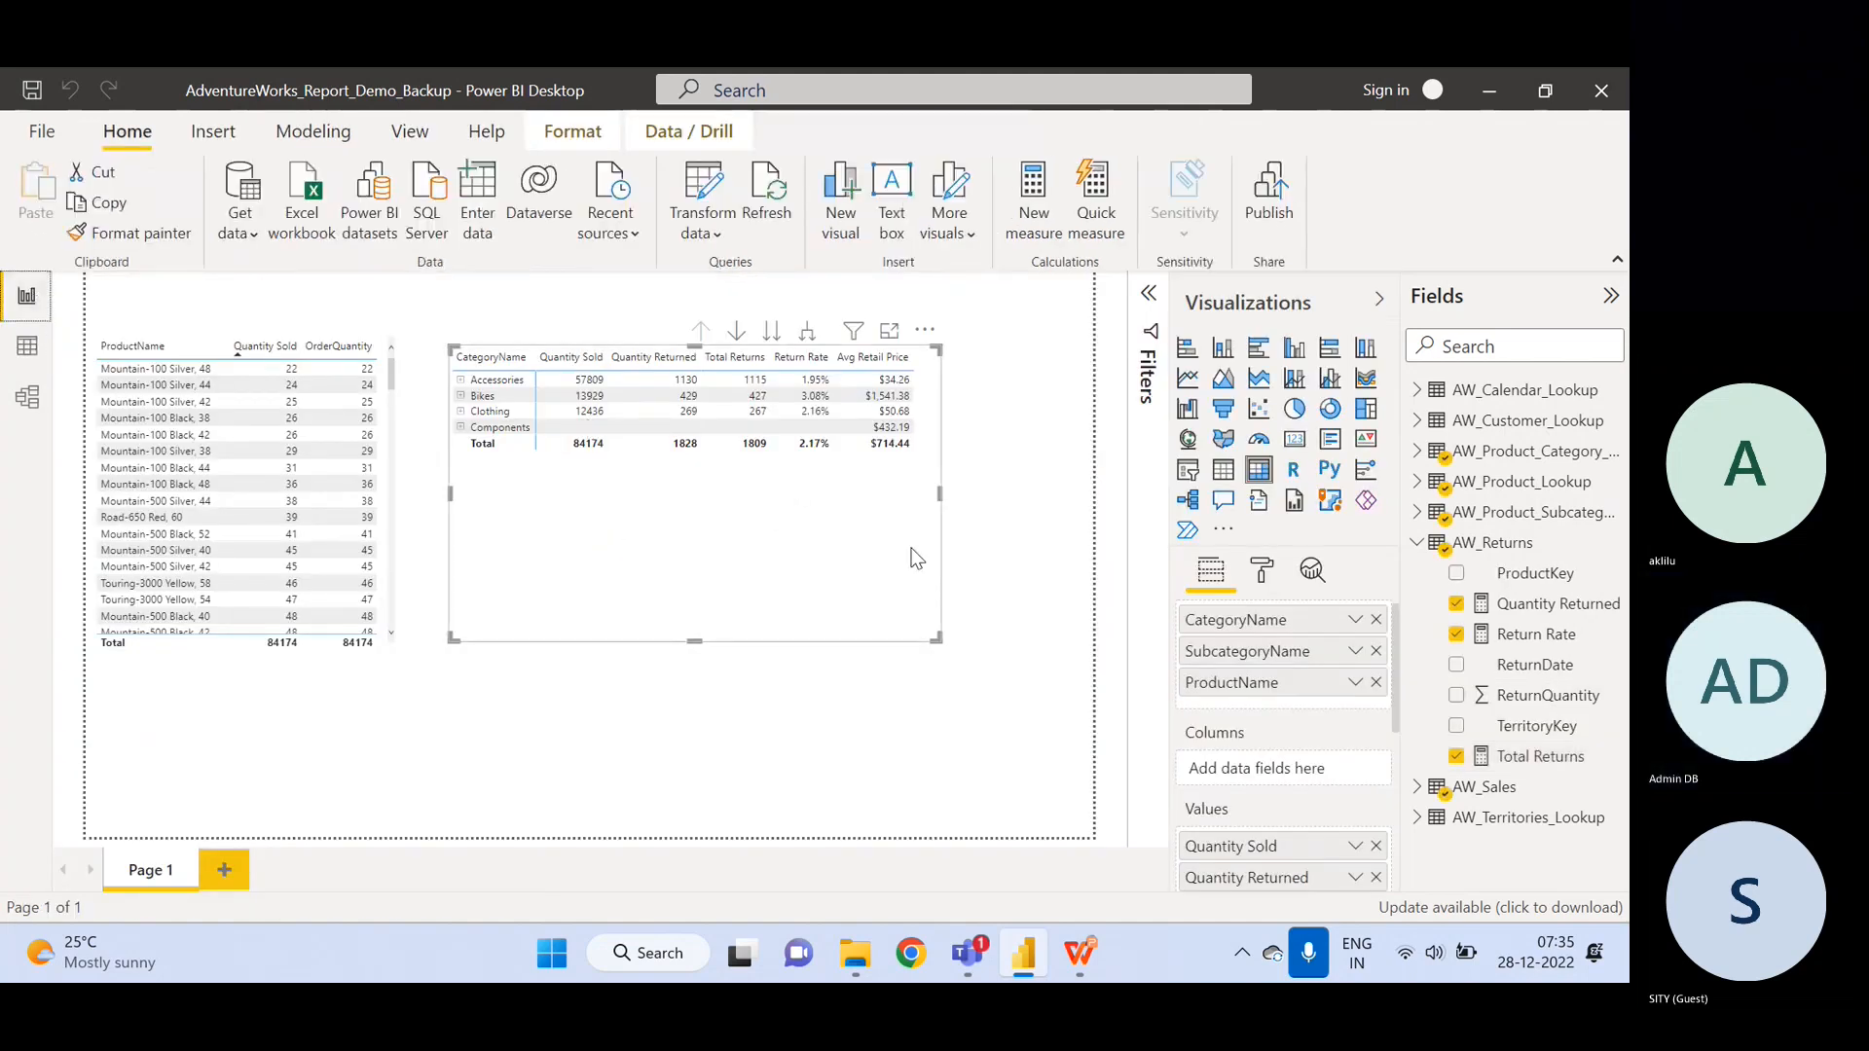
click(1563, 764)
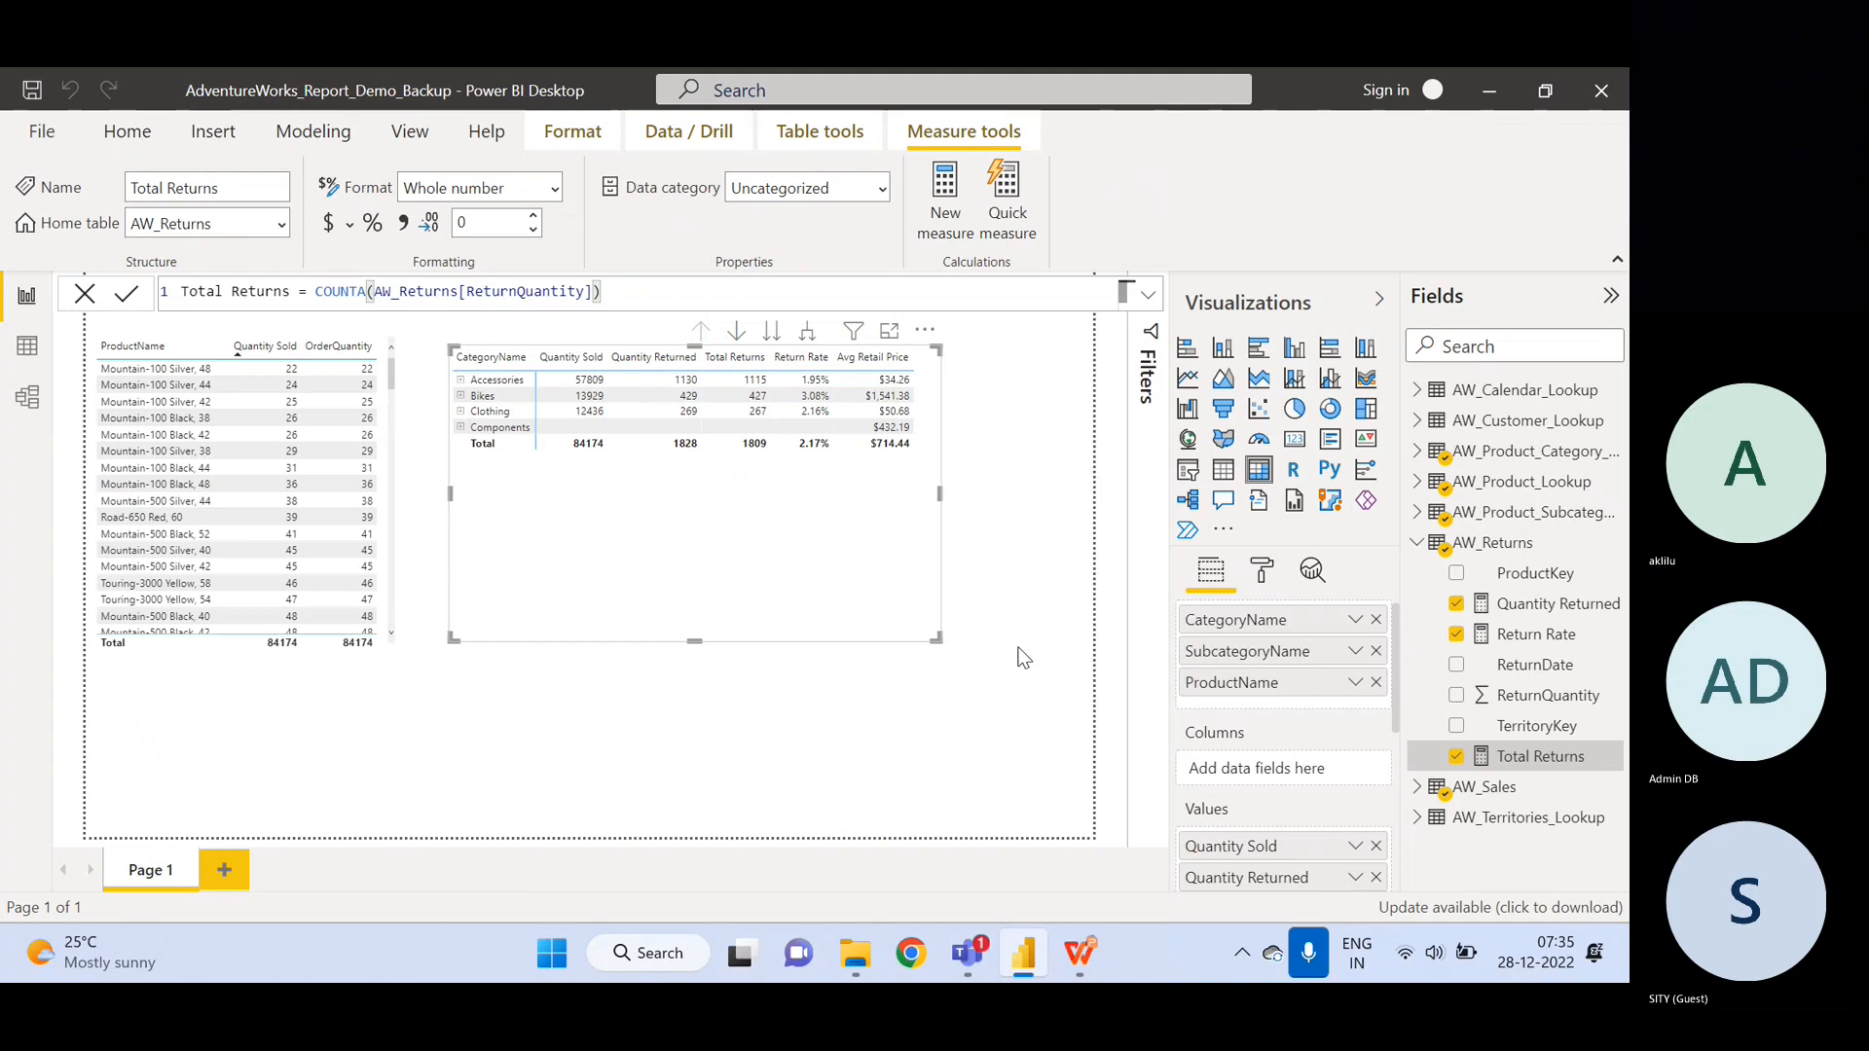
- Create a new measure in the AW_Sales table with the formula Total Orders = DISTINCTCOUNT(AW_Sales[OrderNumber])
click(1418, 543)
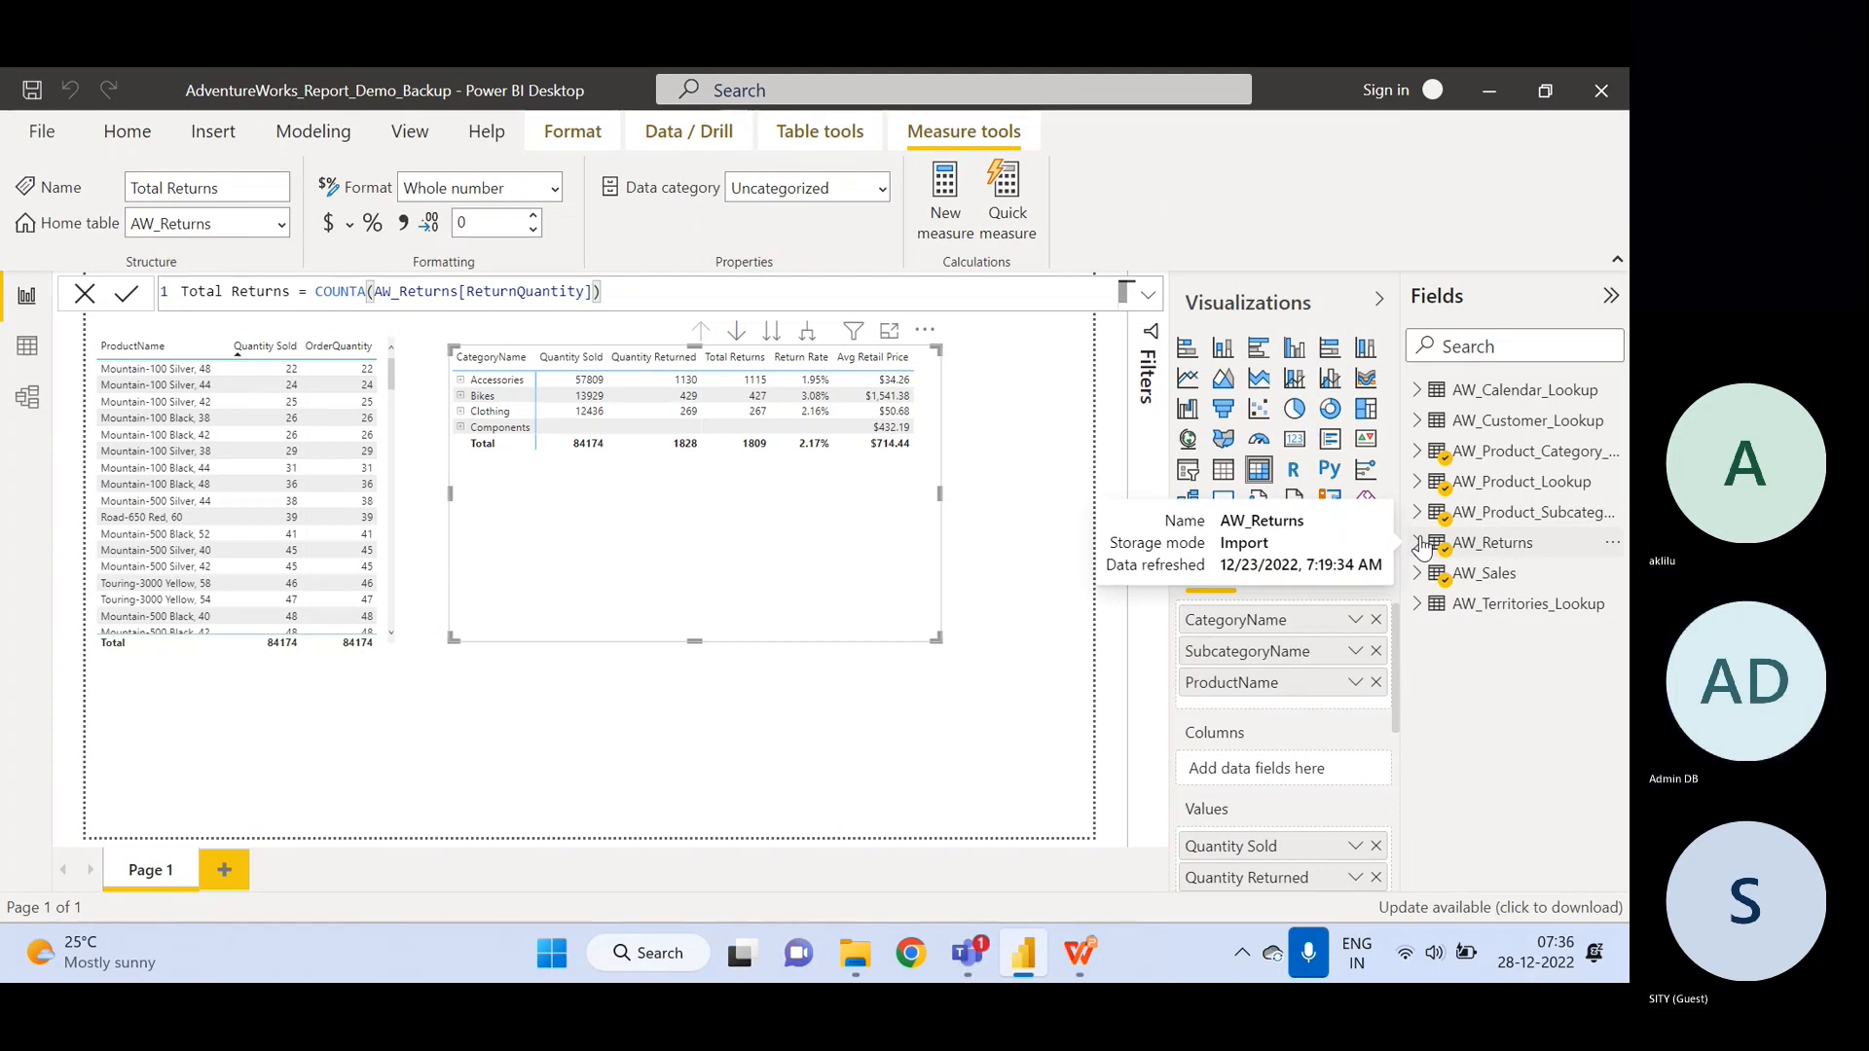
click(1478, 576)
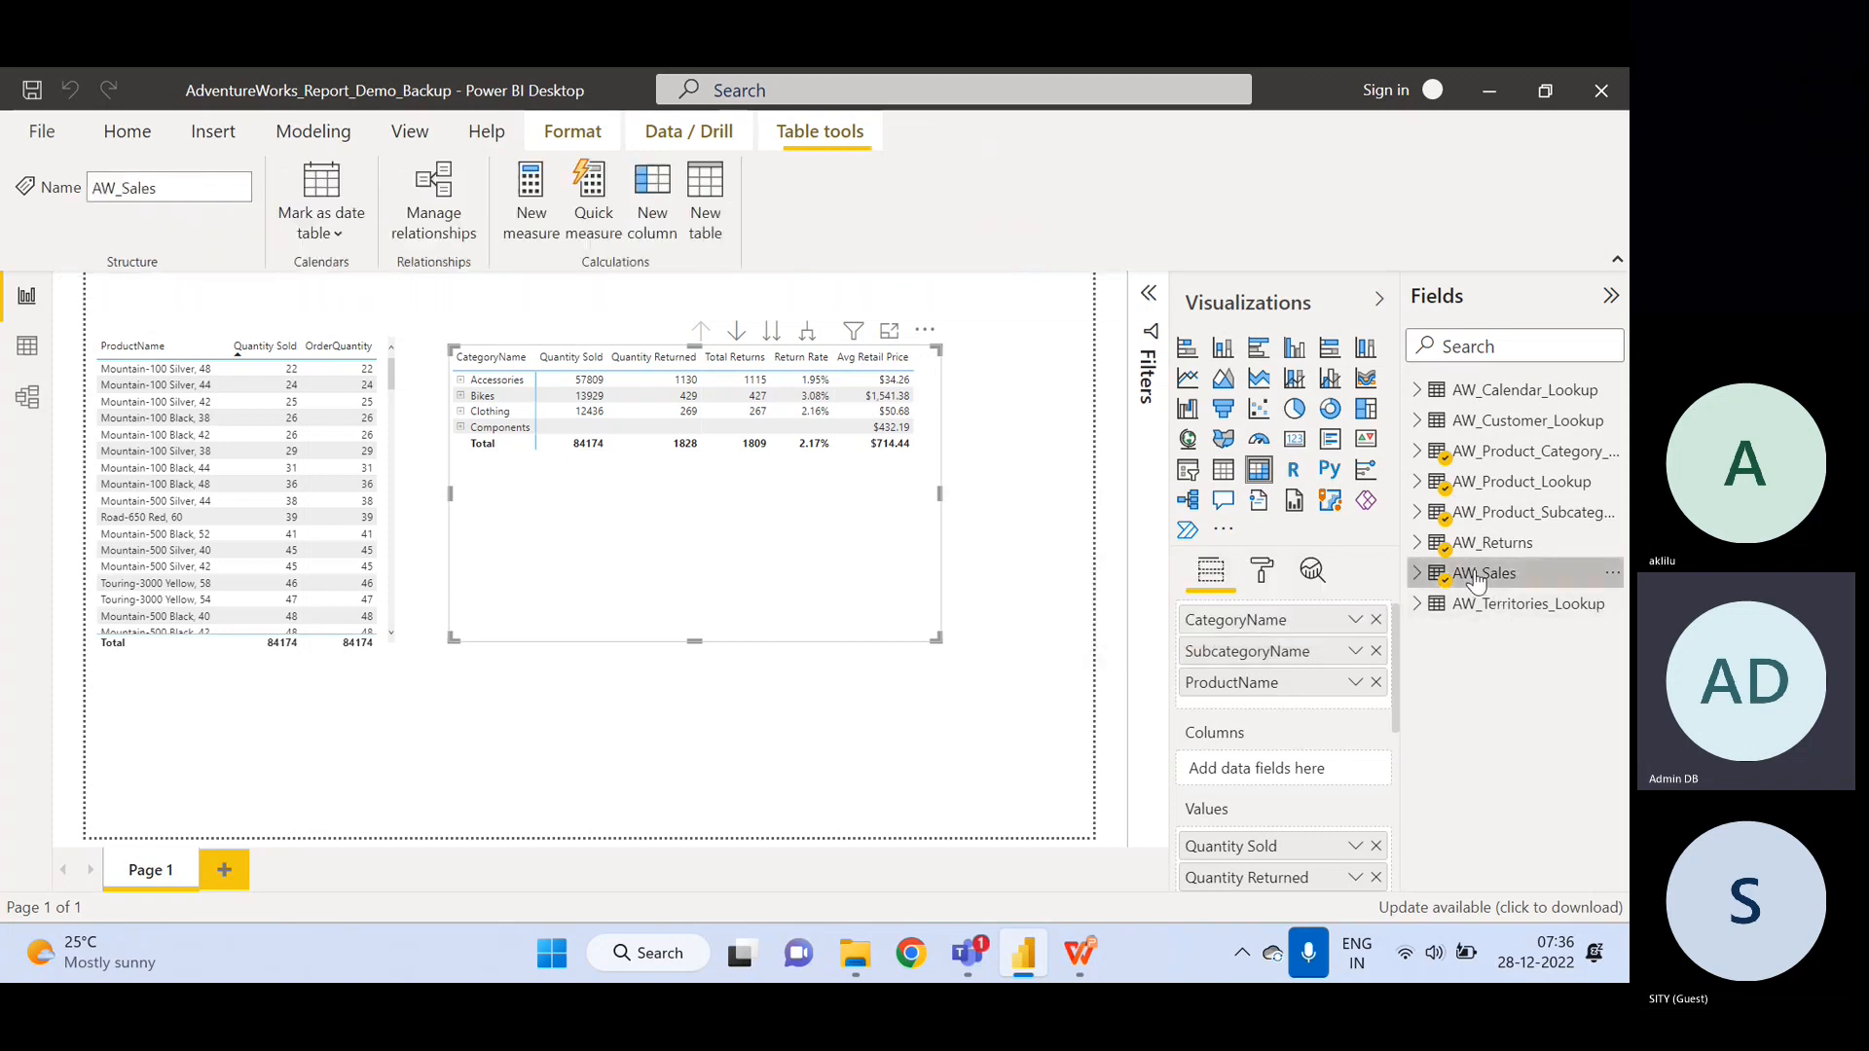
click(1472, 579)
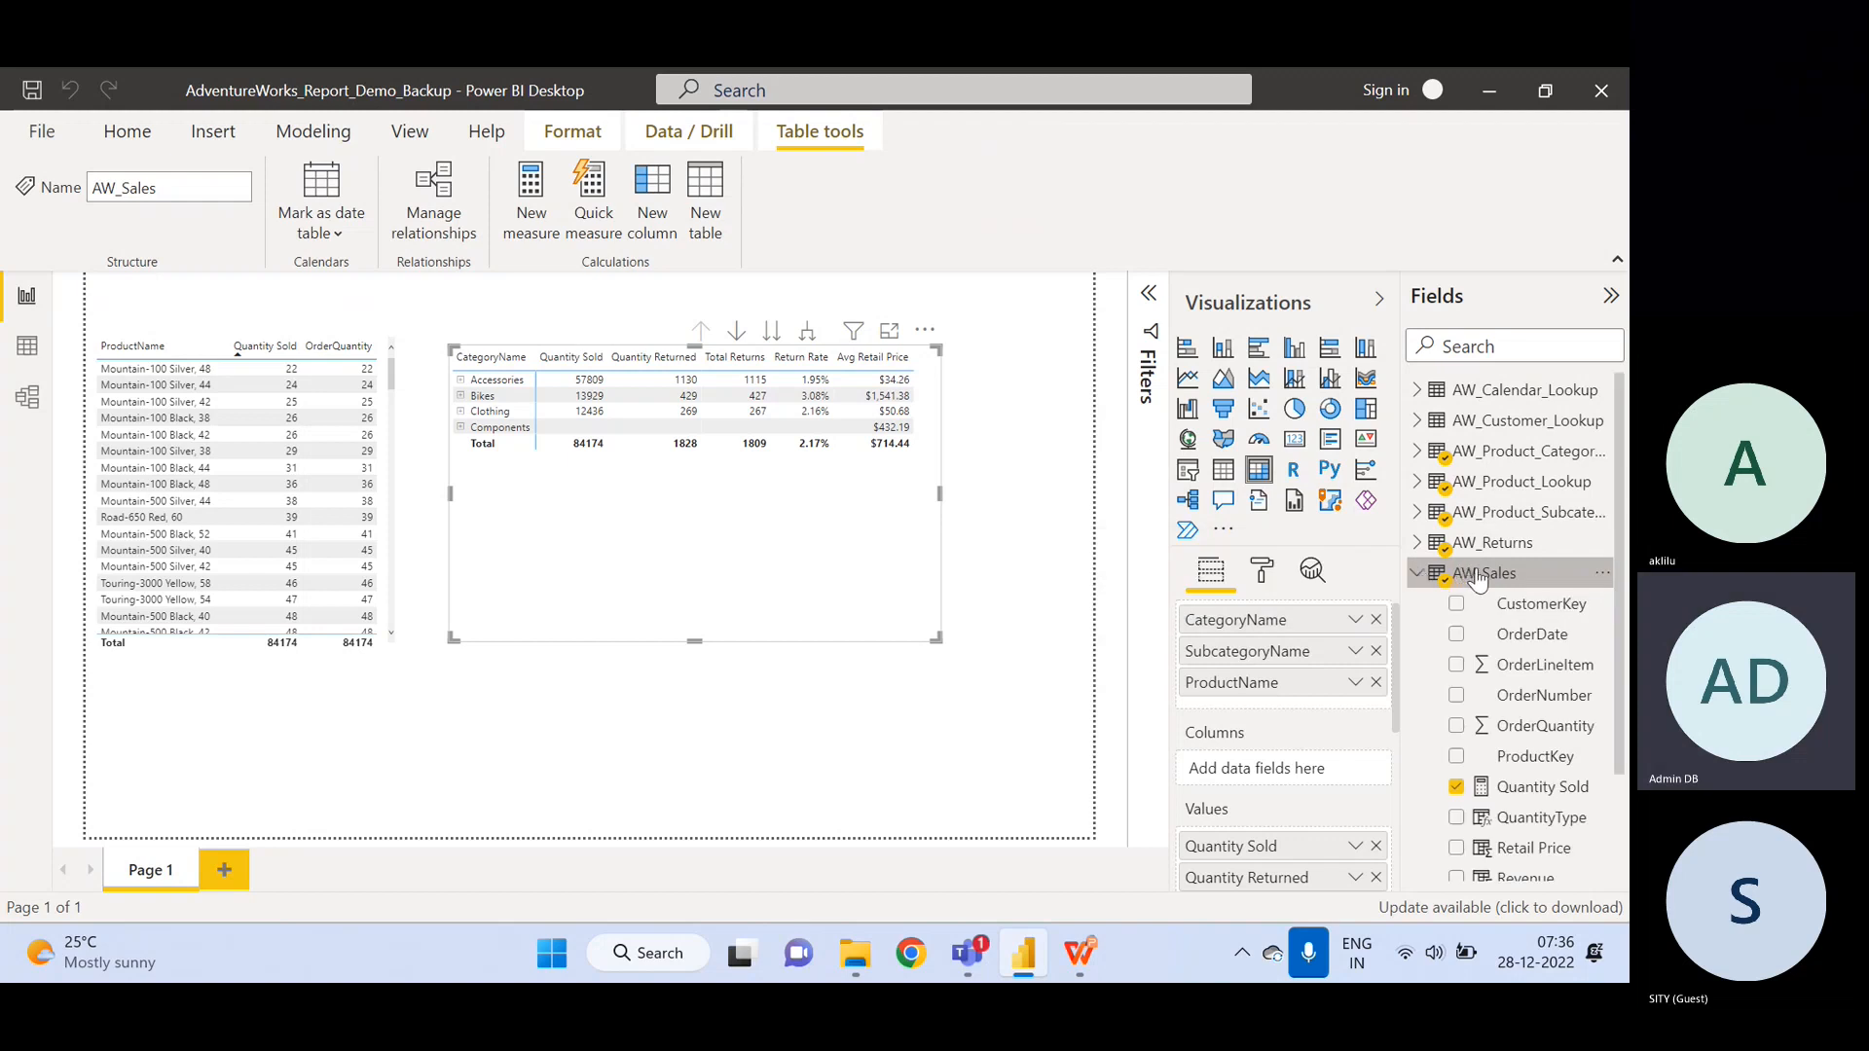
right_click(1476, 573)
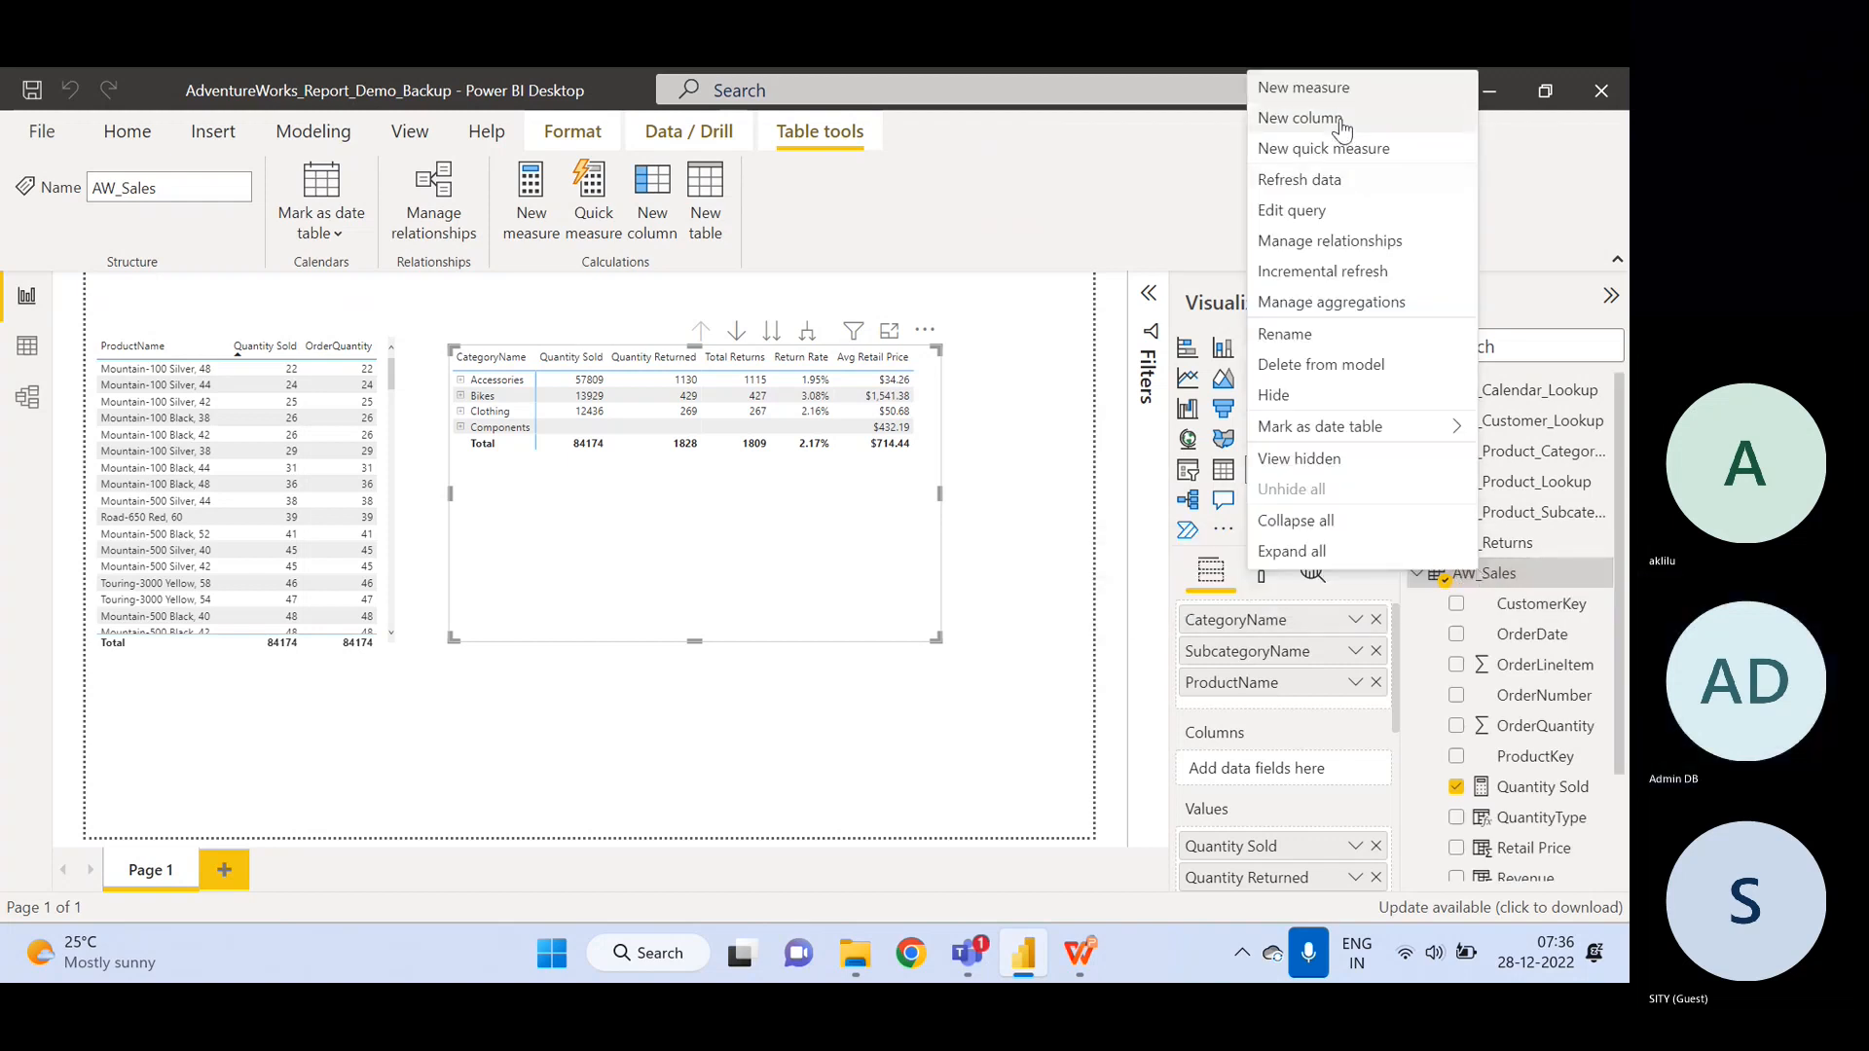
click(1340, 85)
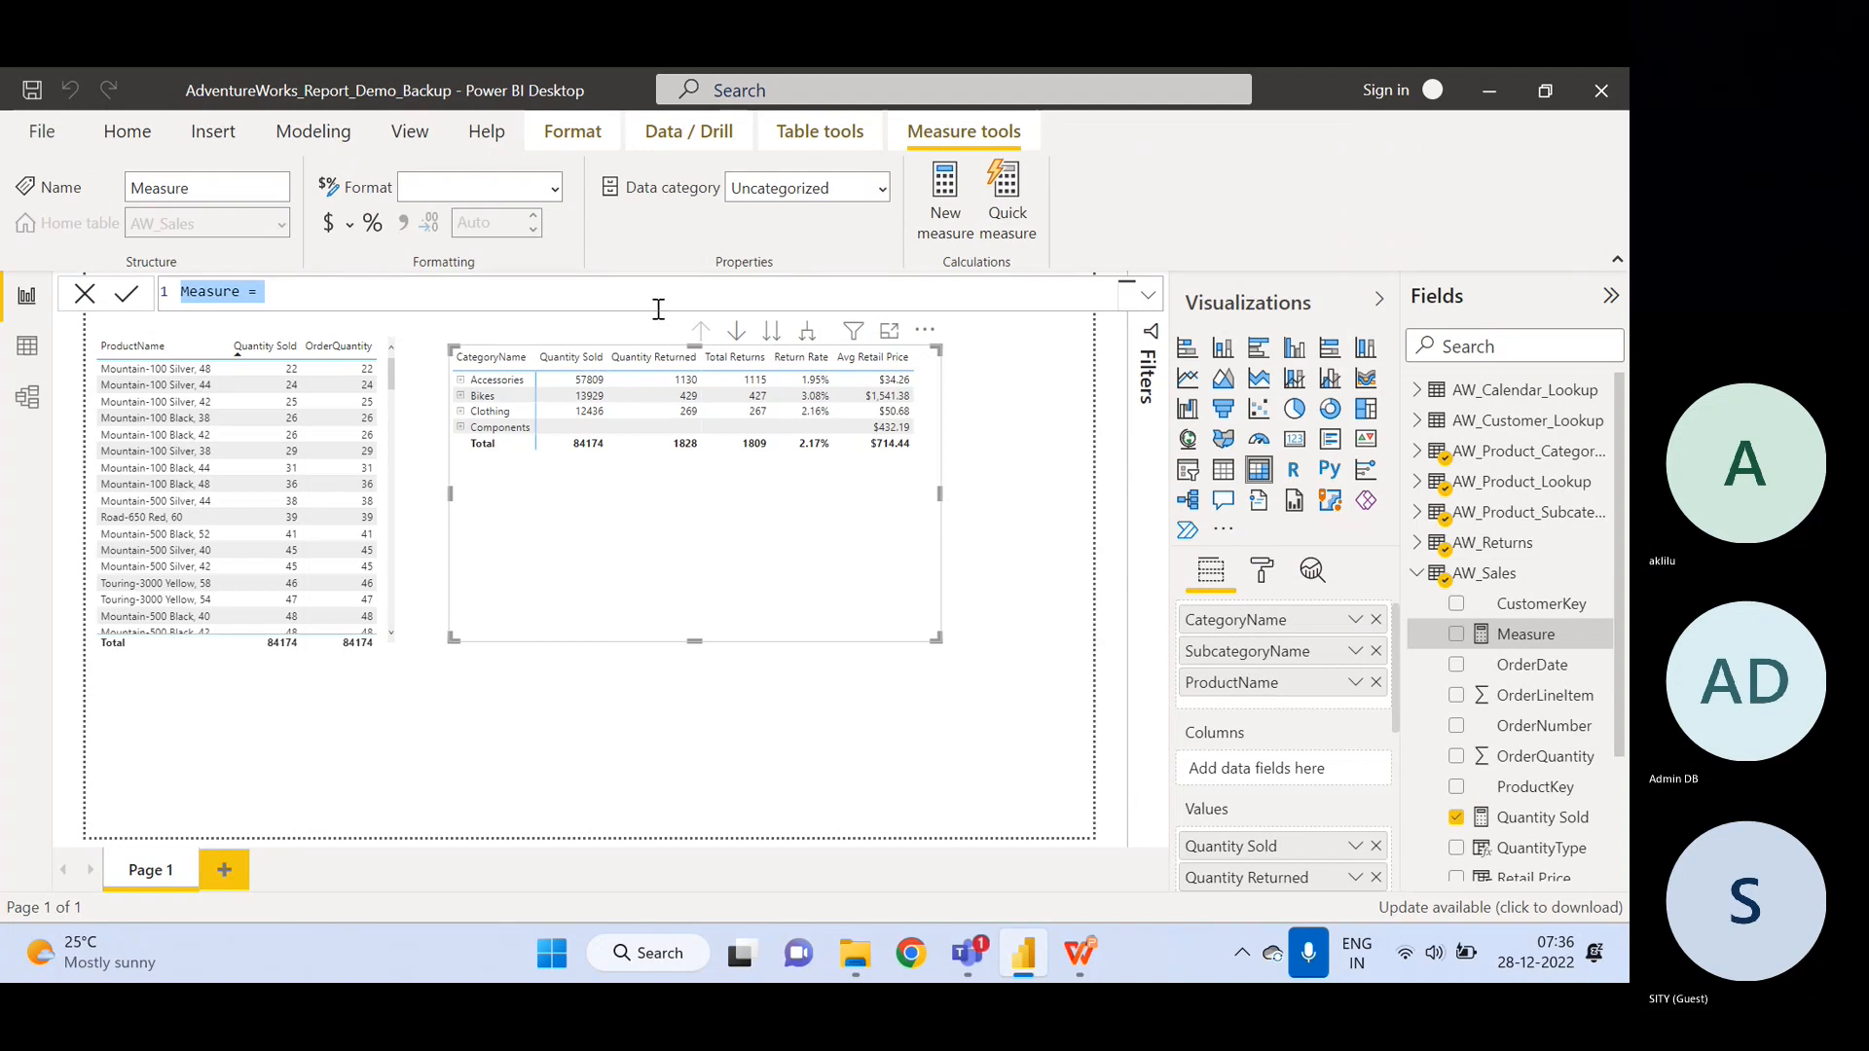
text(To)
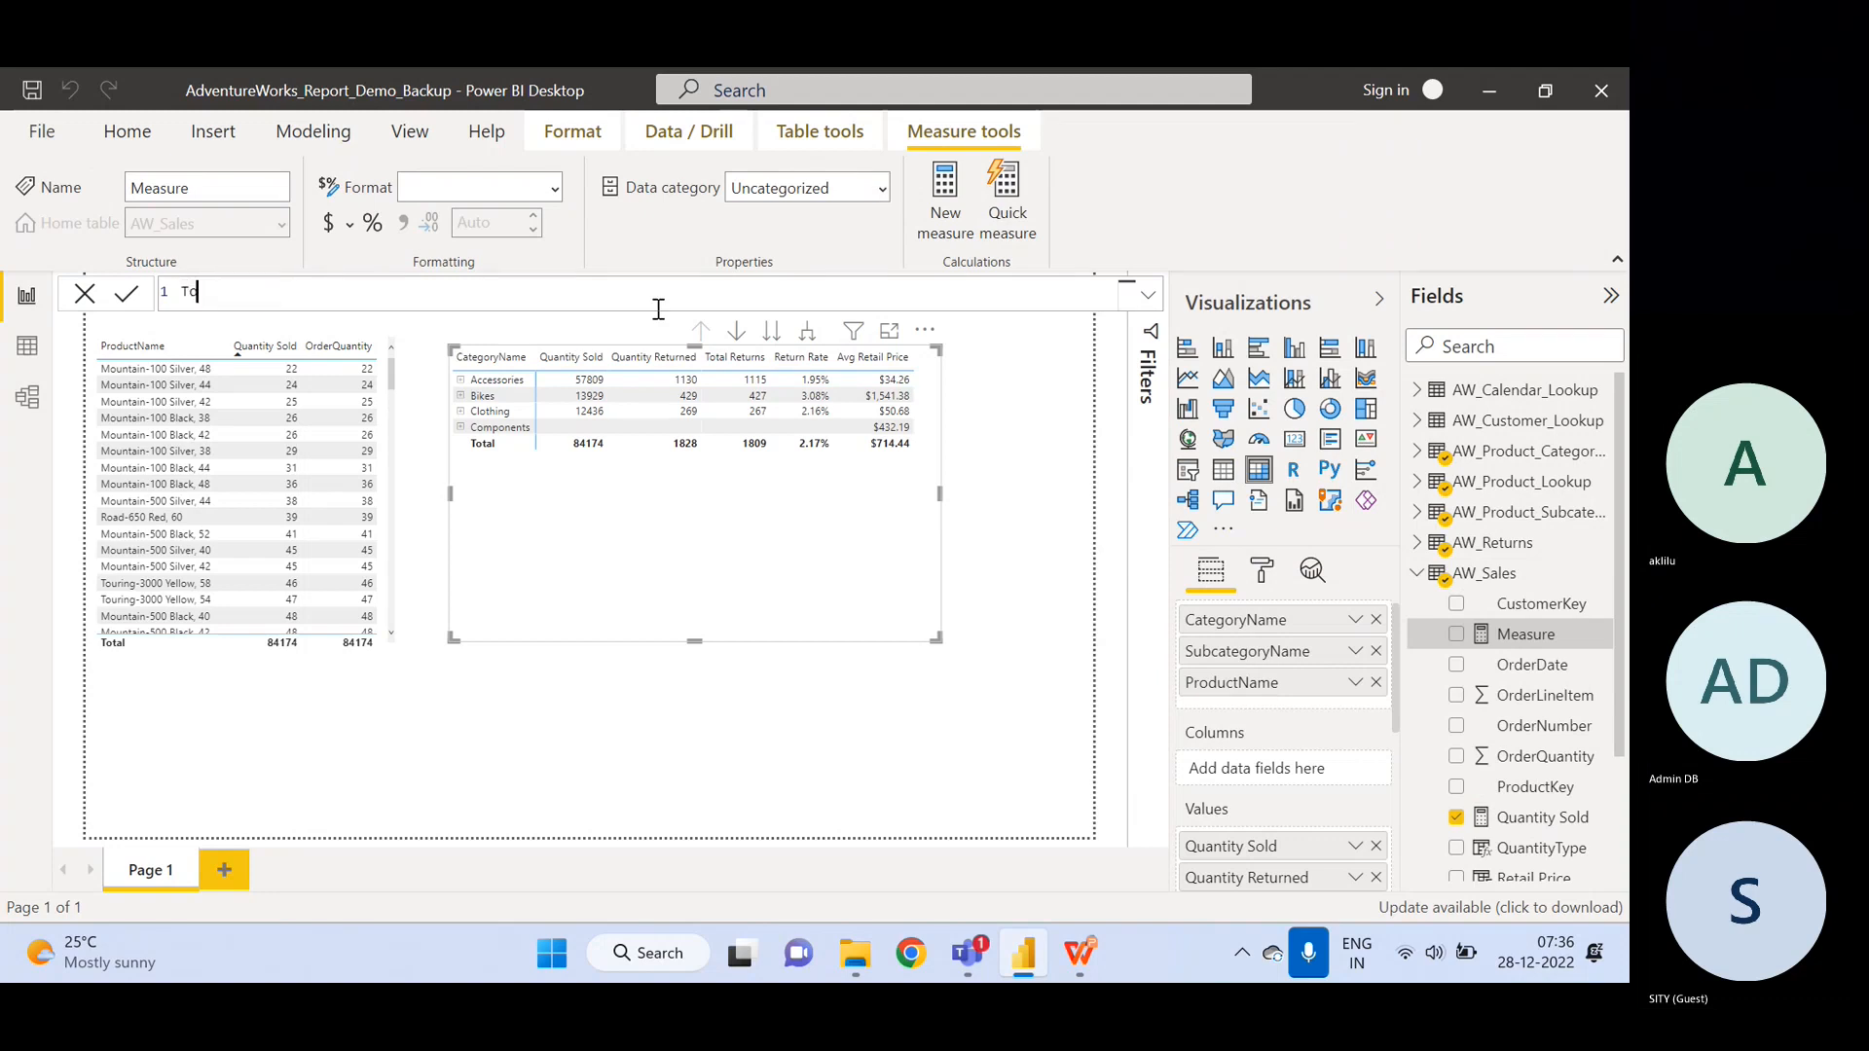
text(tal Orders = Distin)
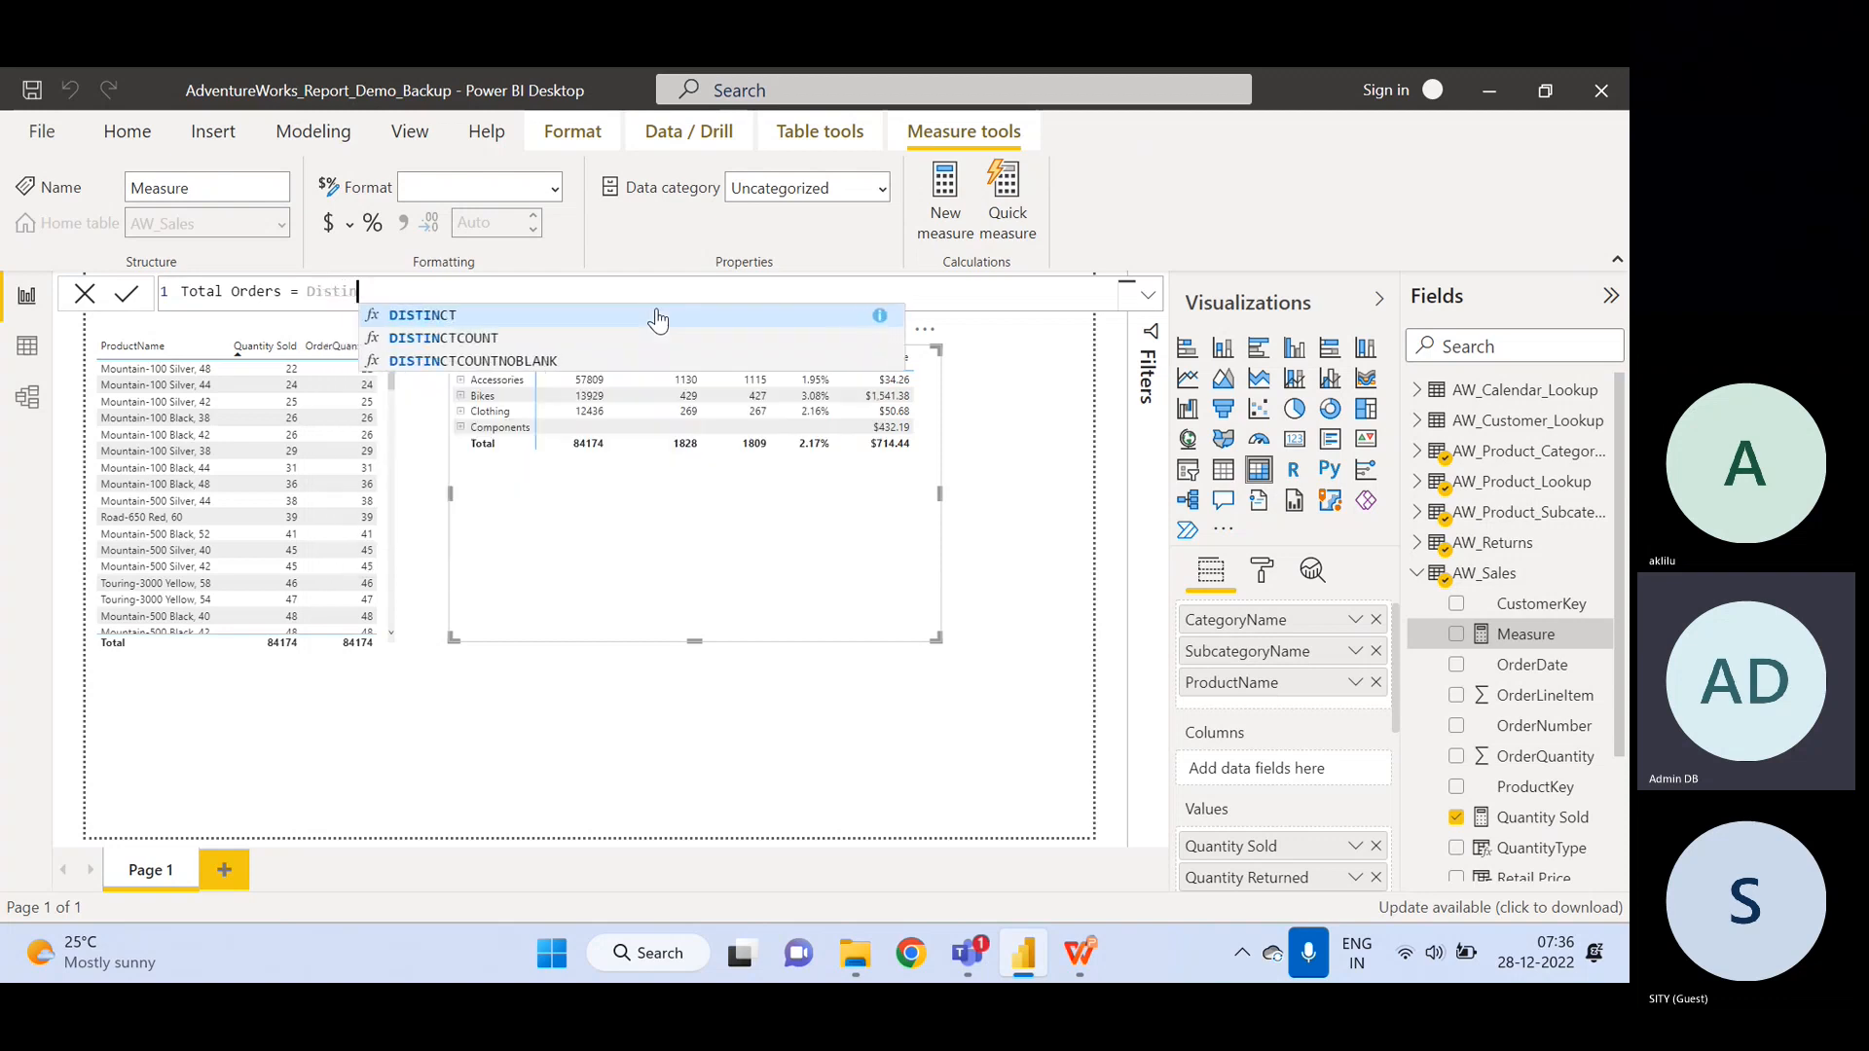
key(Down)
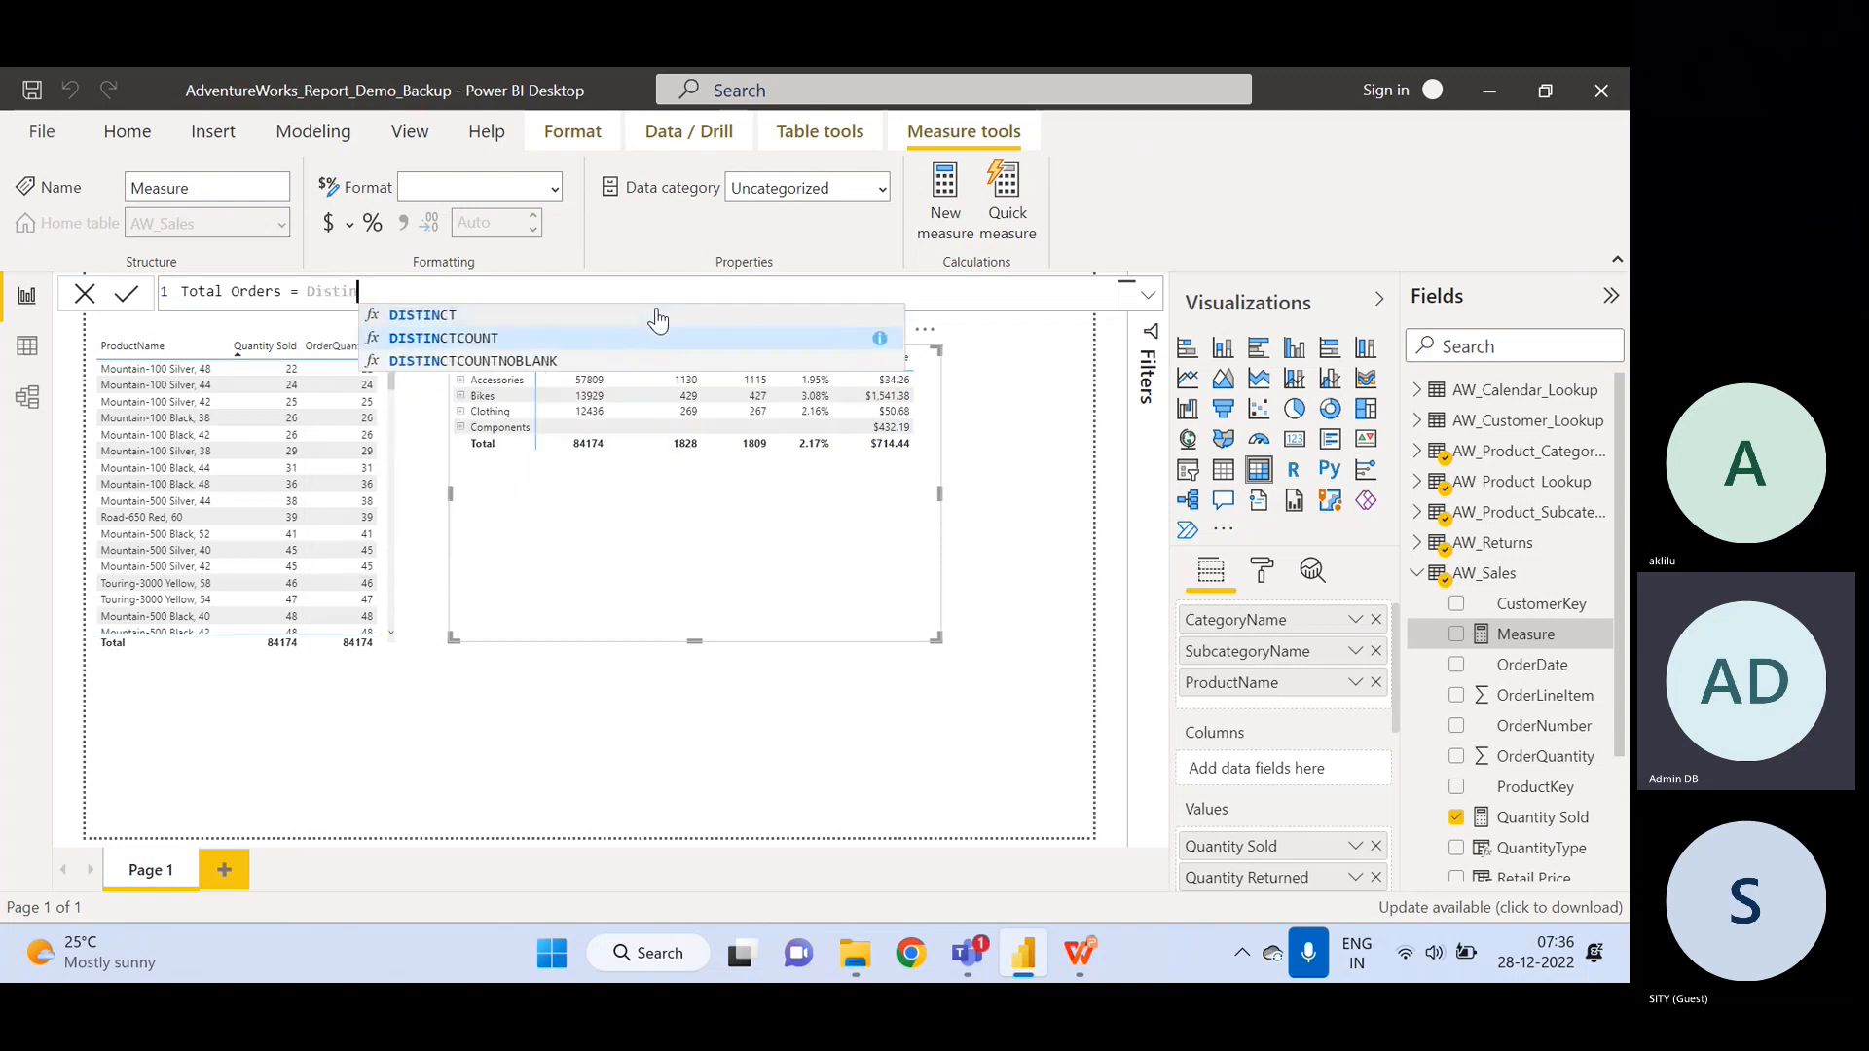
key(Tab)
text(O)
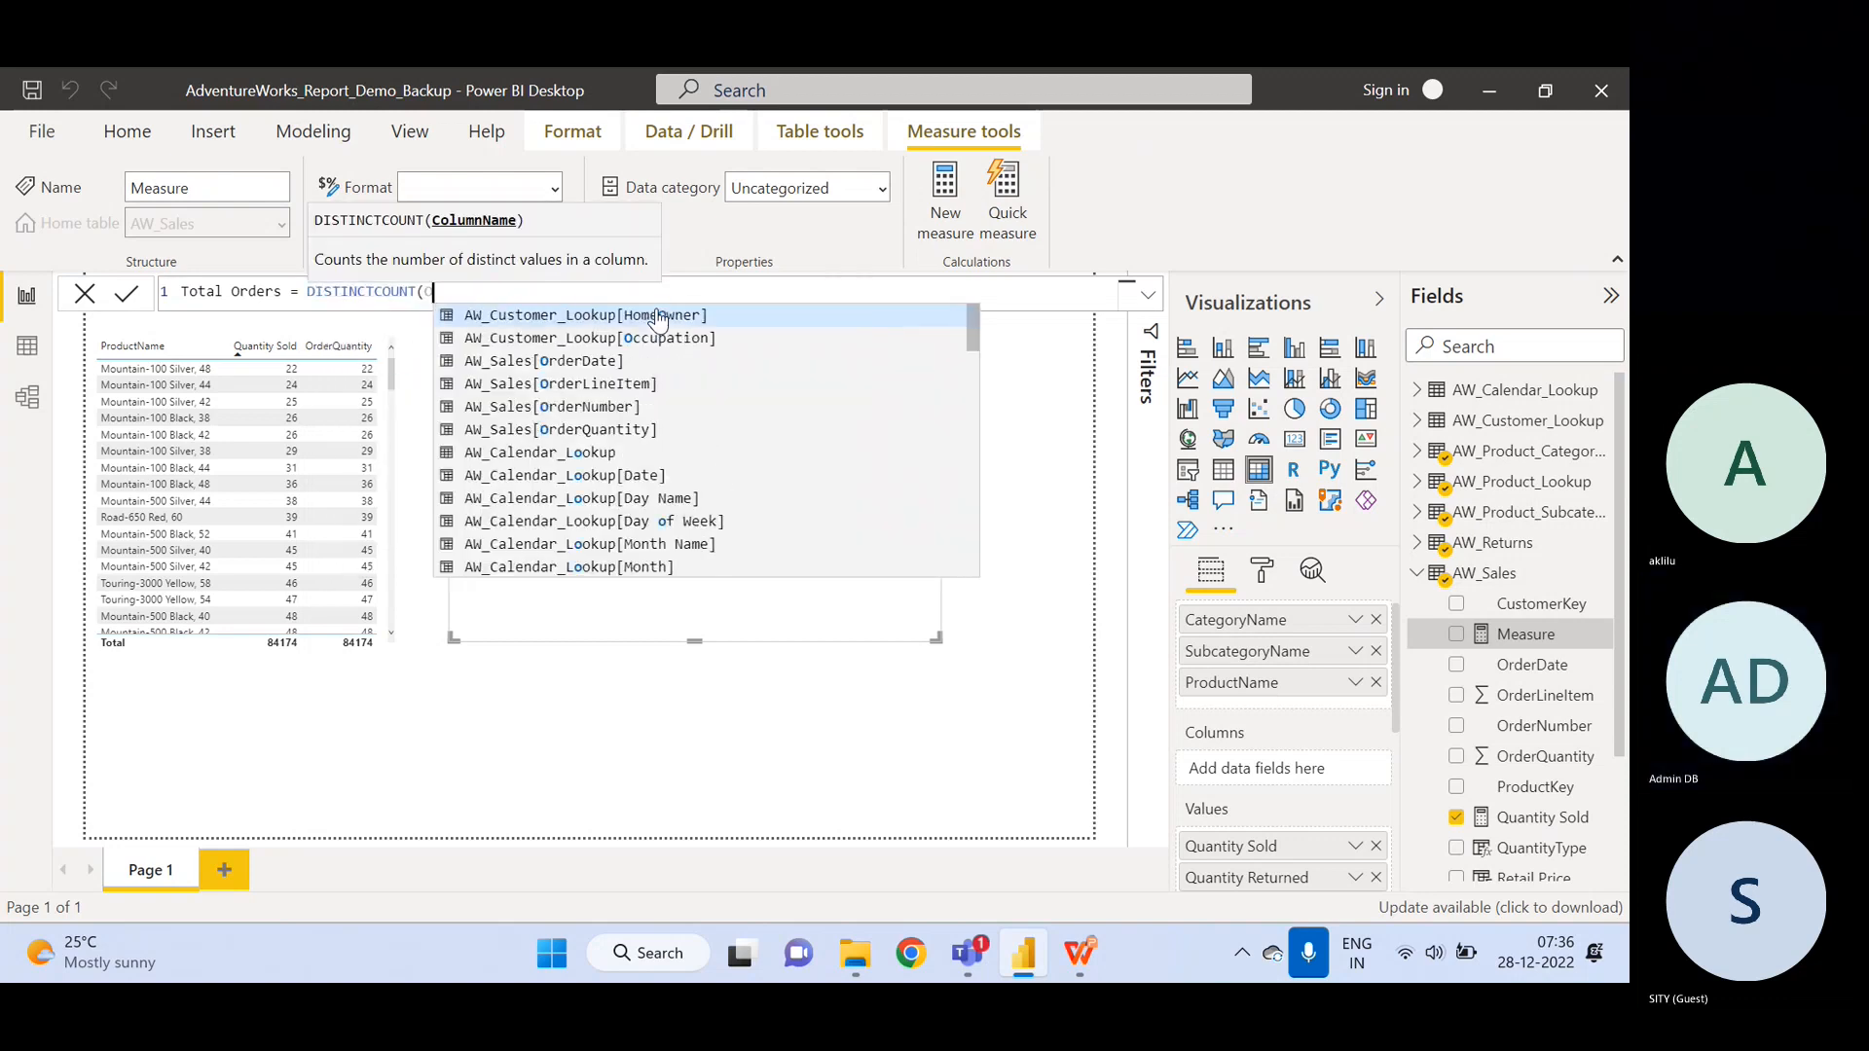
text(rde)
click(650, 367)
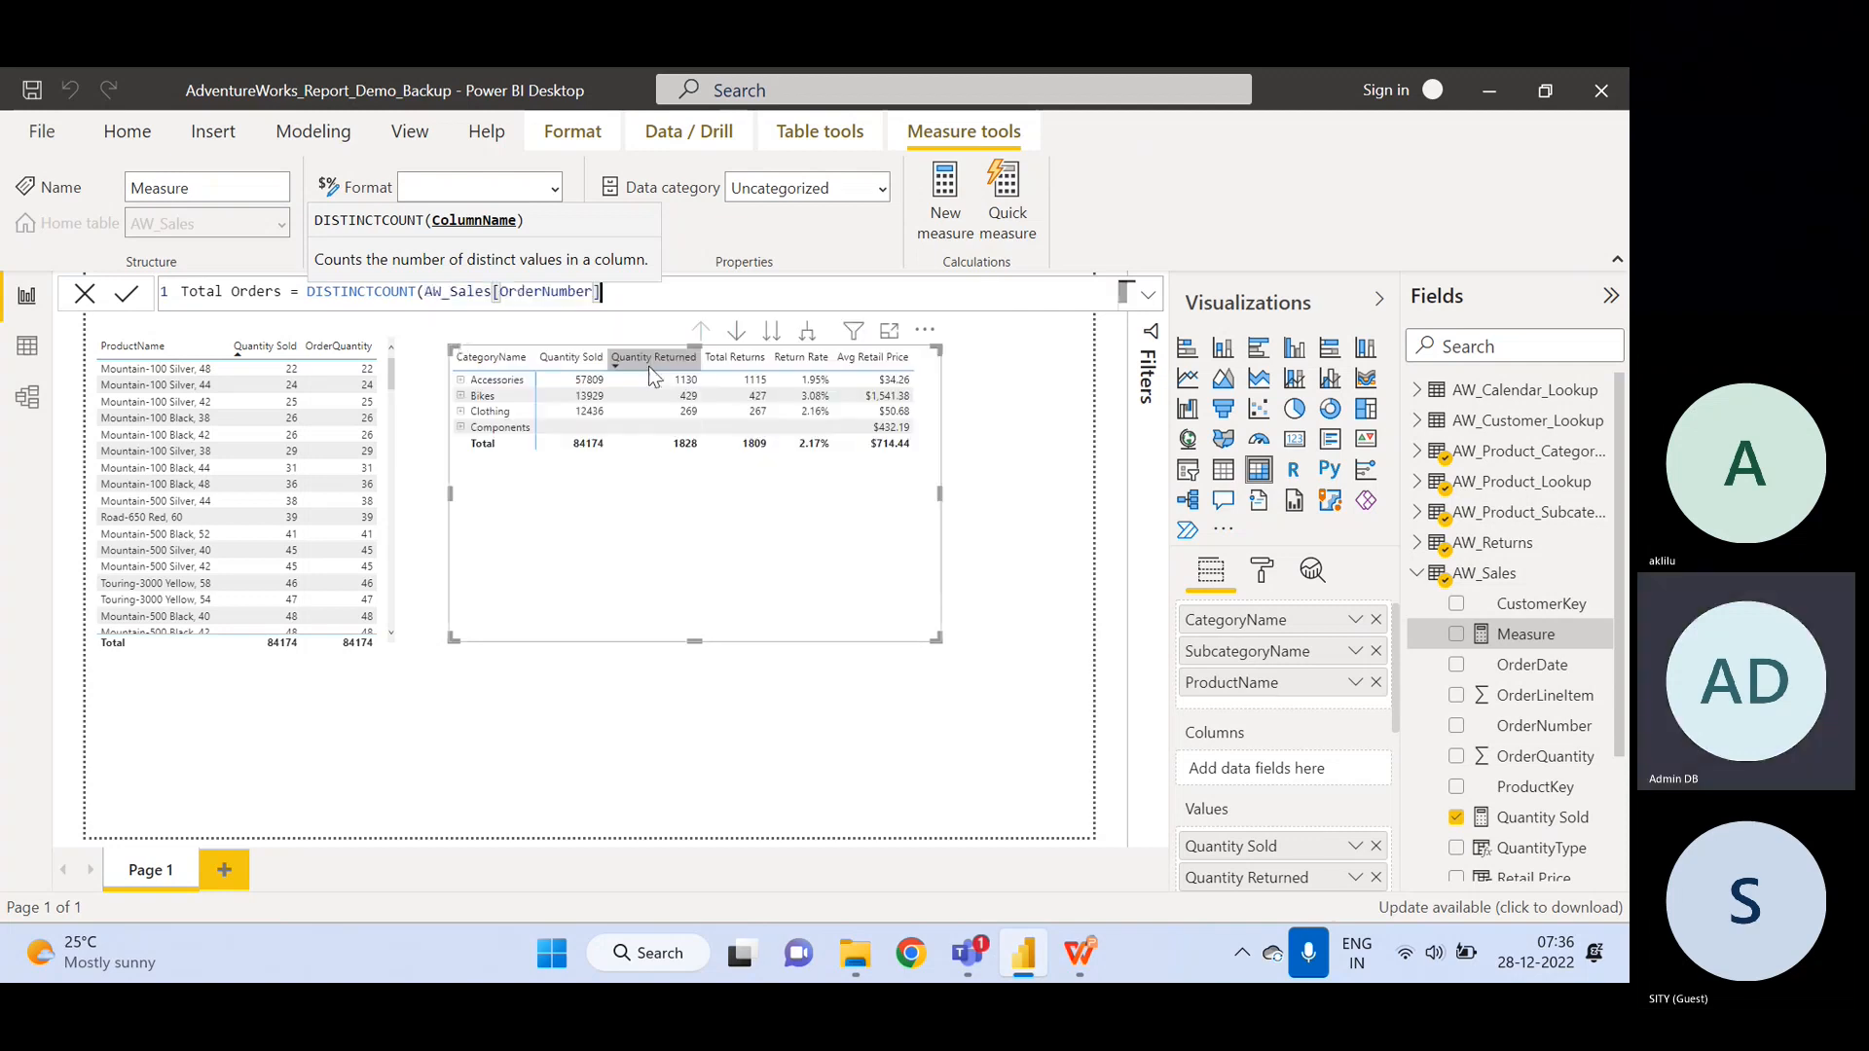
text())
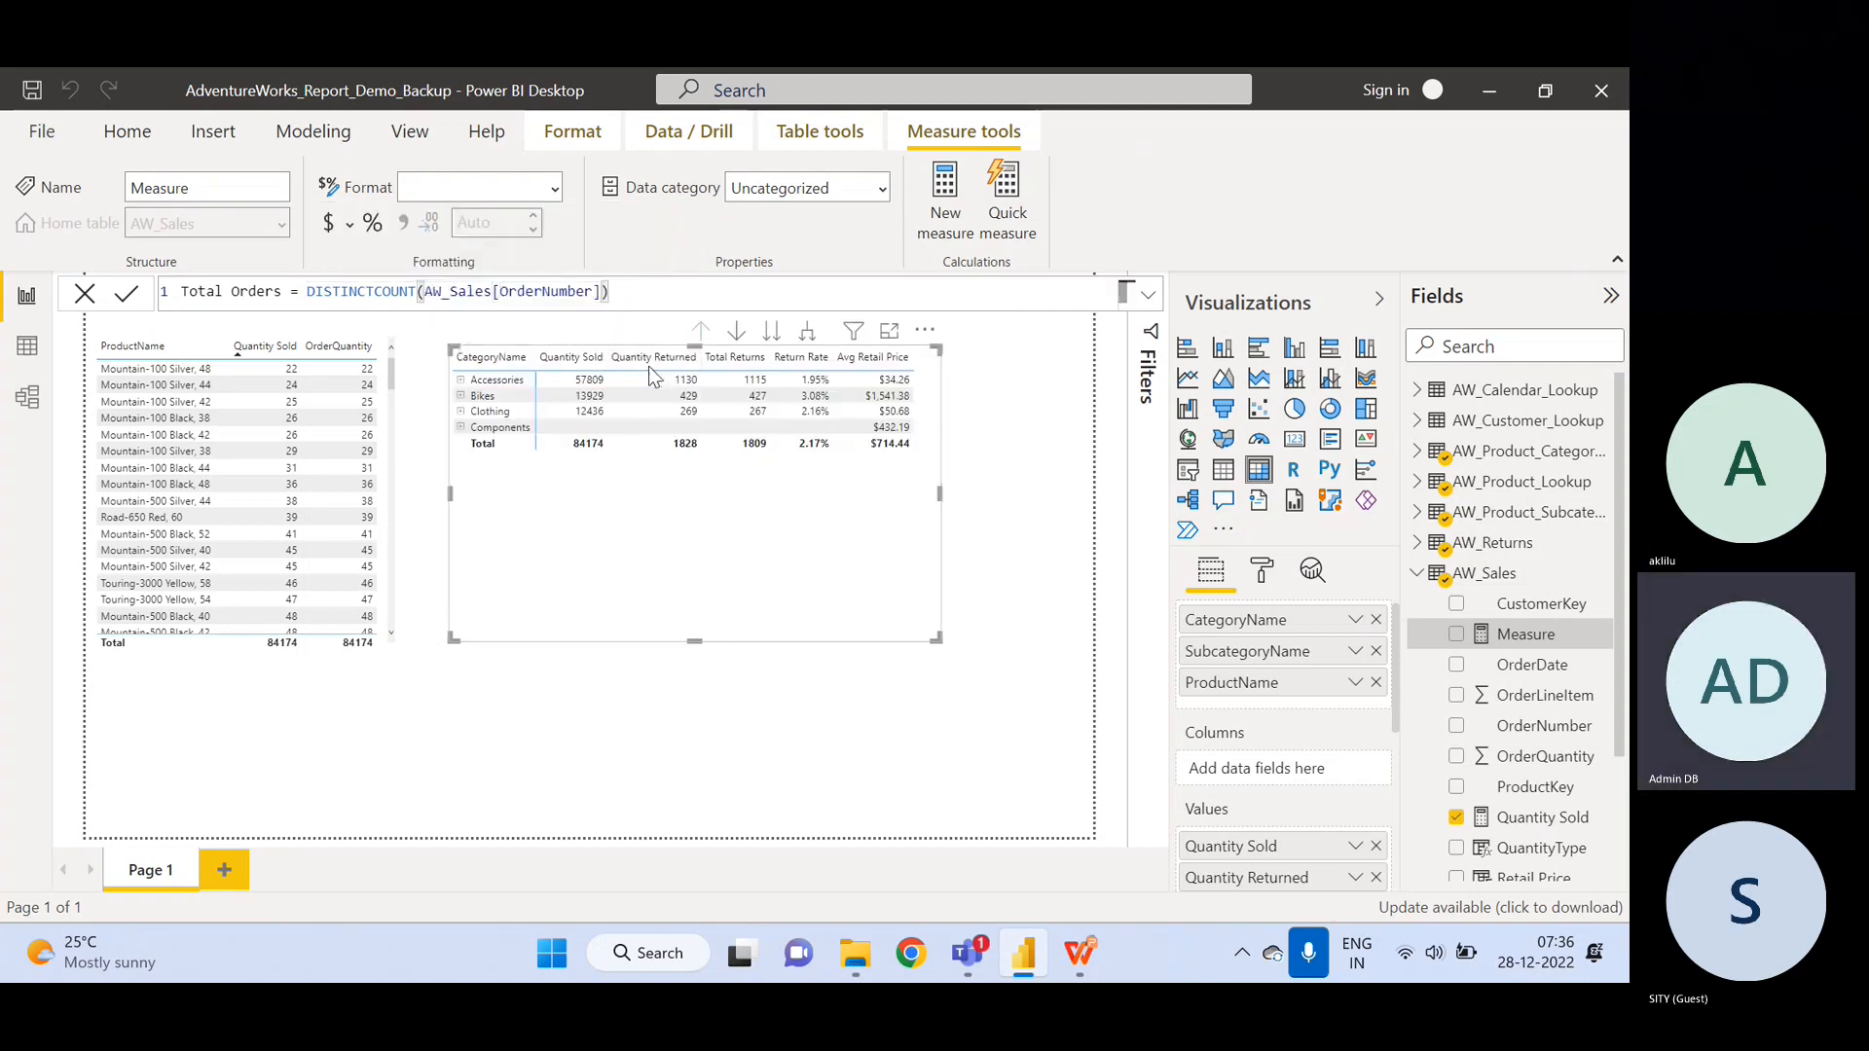
- Display the AW_Sales table data and sort it by OrderNumber in descending order
click(27, 350)
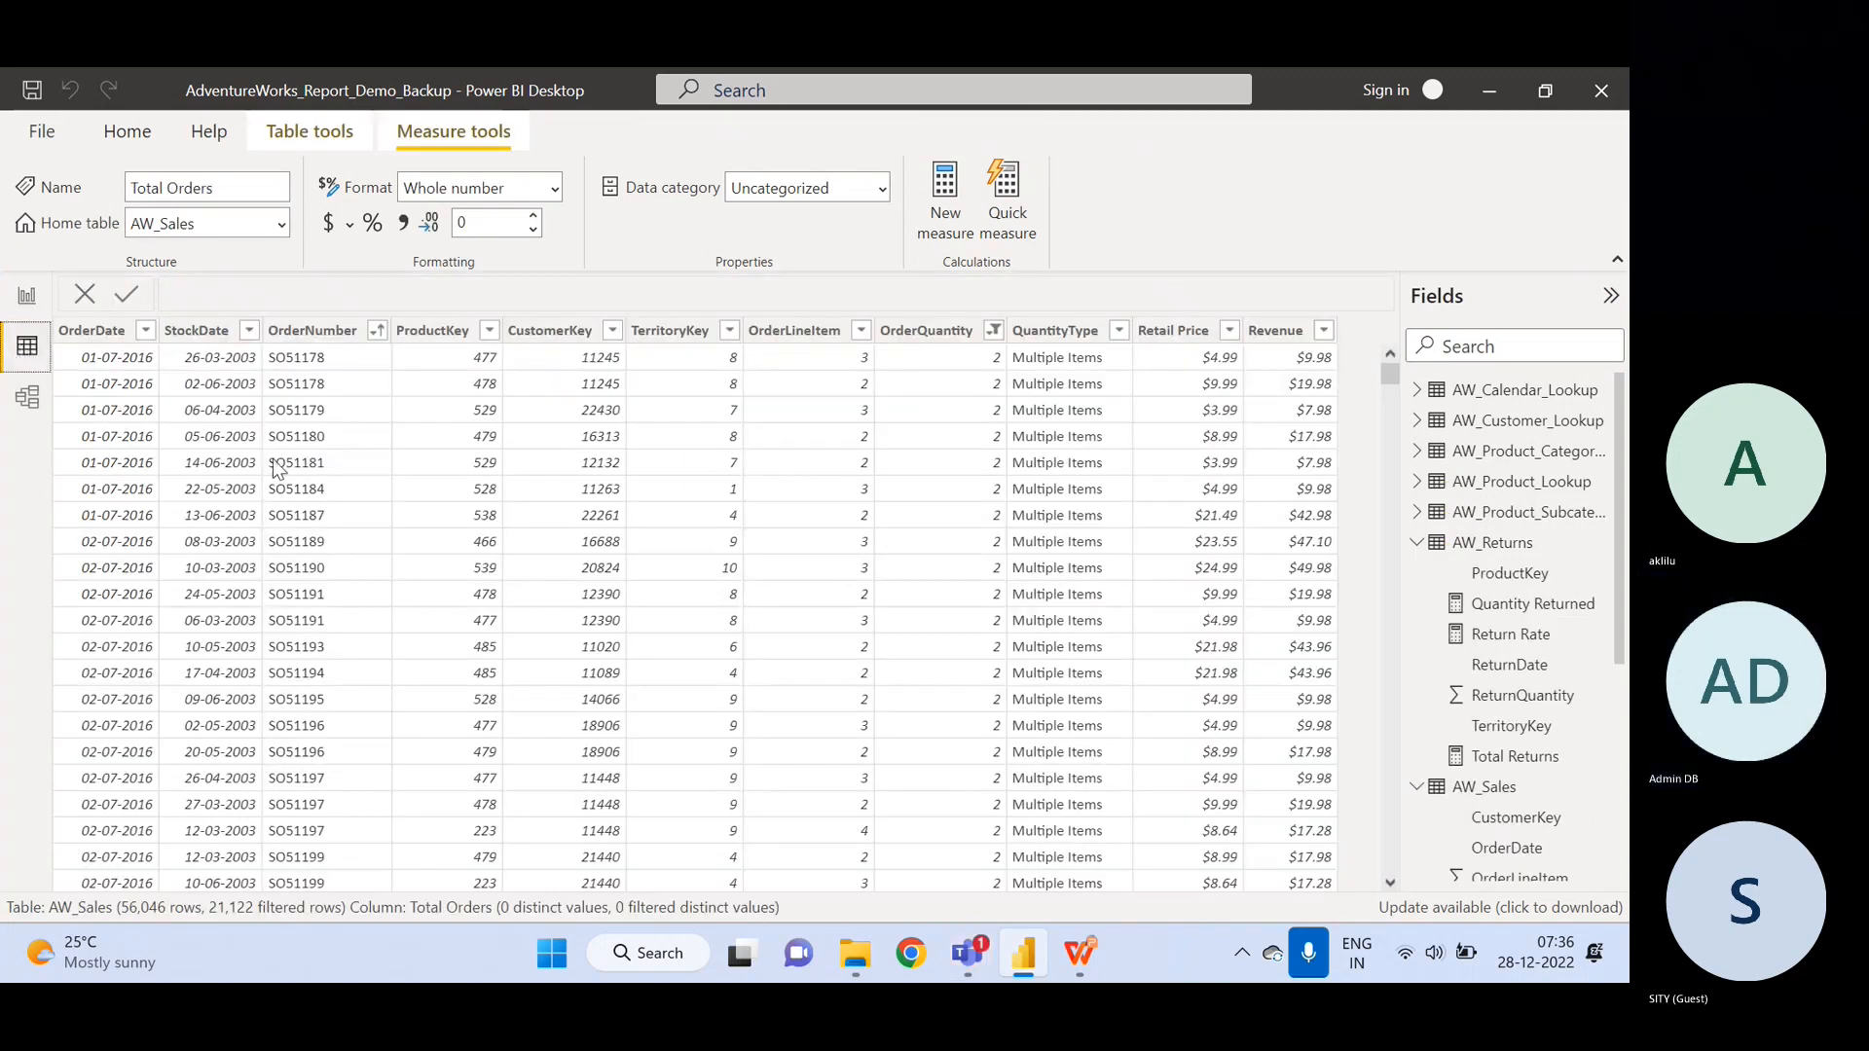
click(1485, 786)
click(1418, 545)
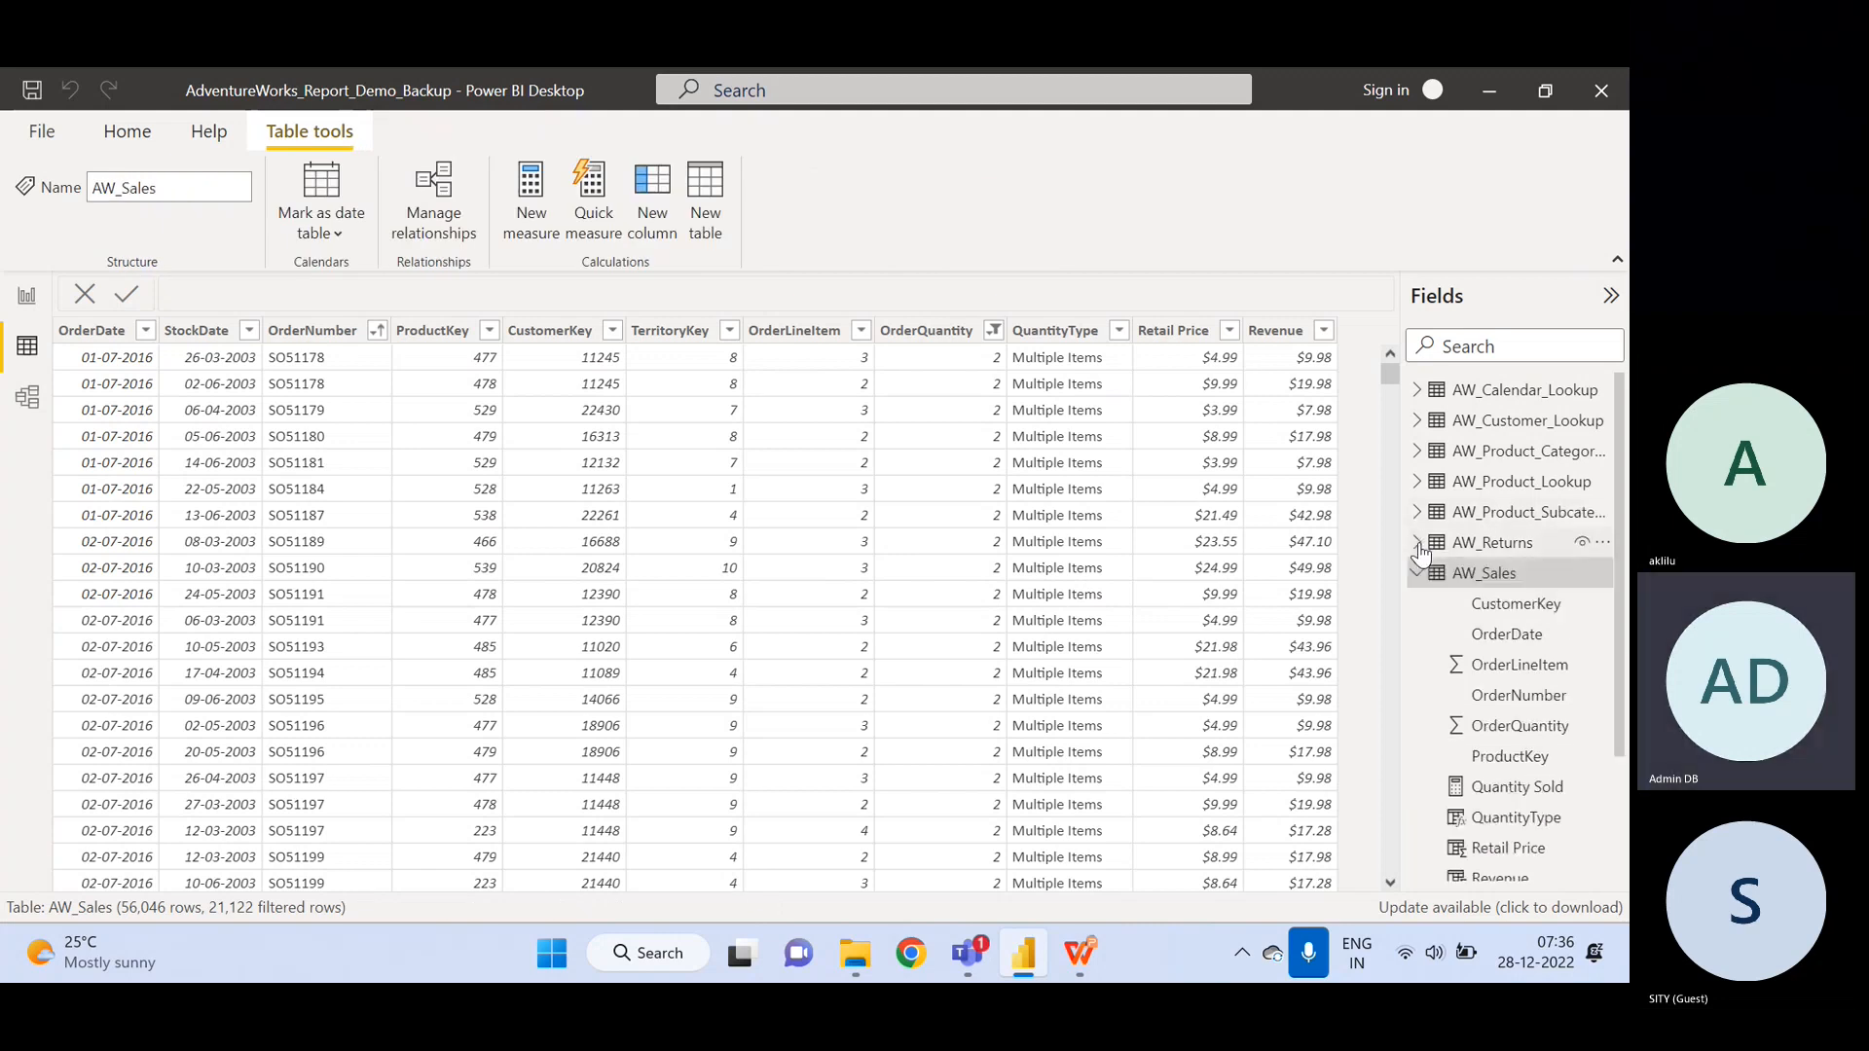
click(373, 334)
click(376, 333)
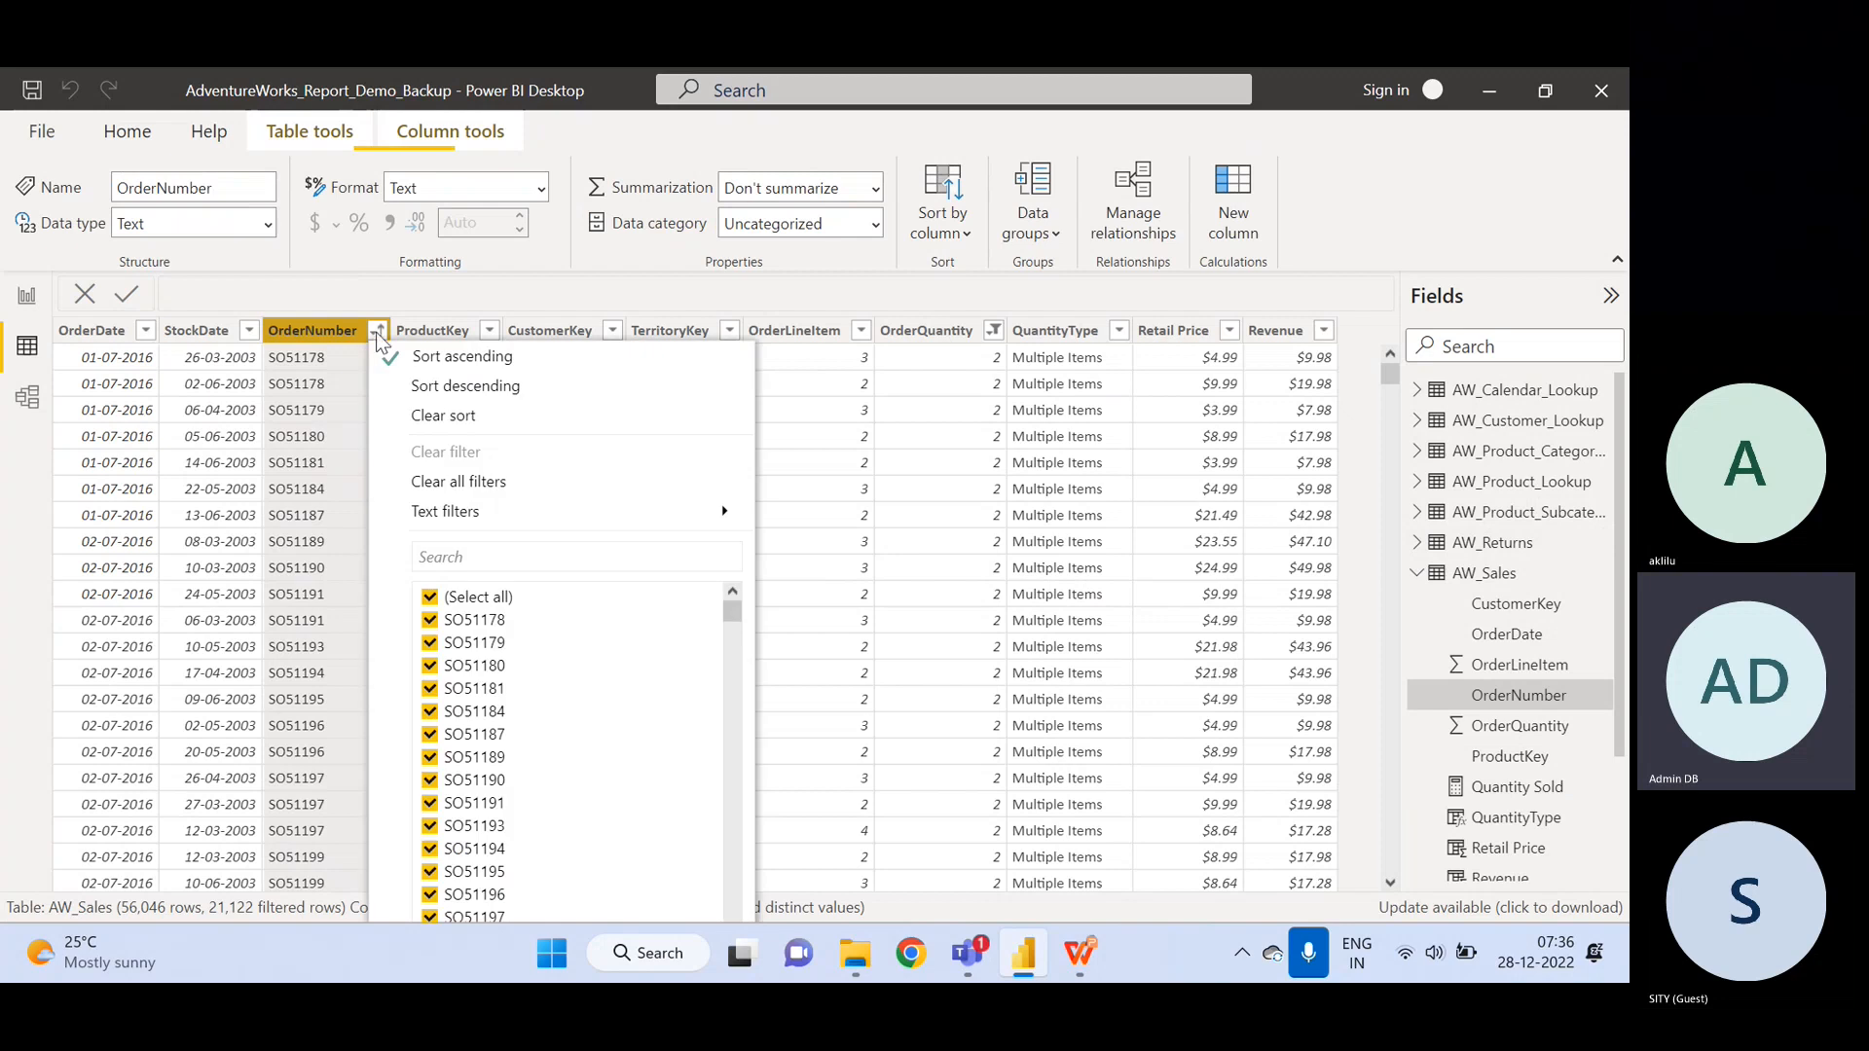
mouse_move(378, 333)
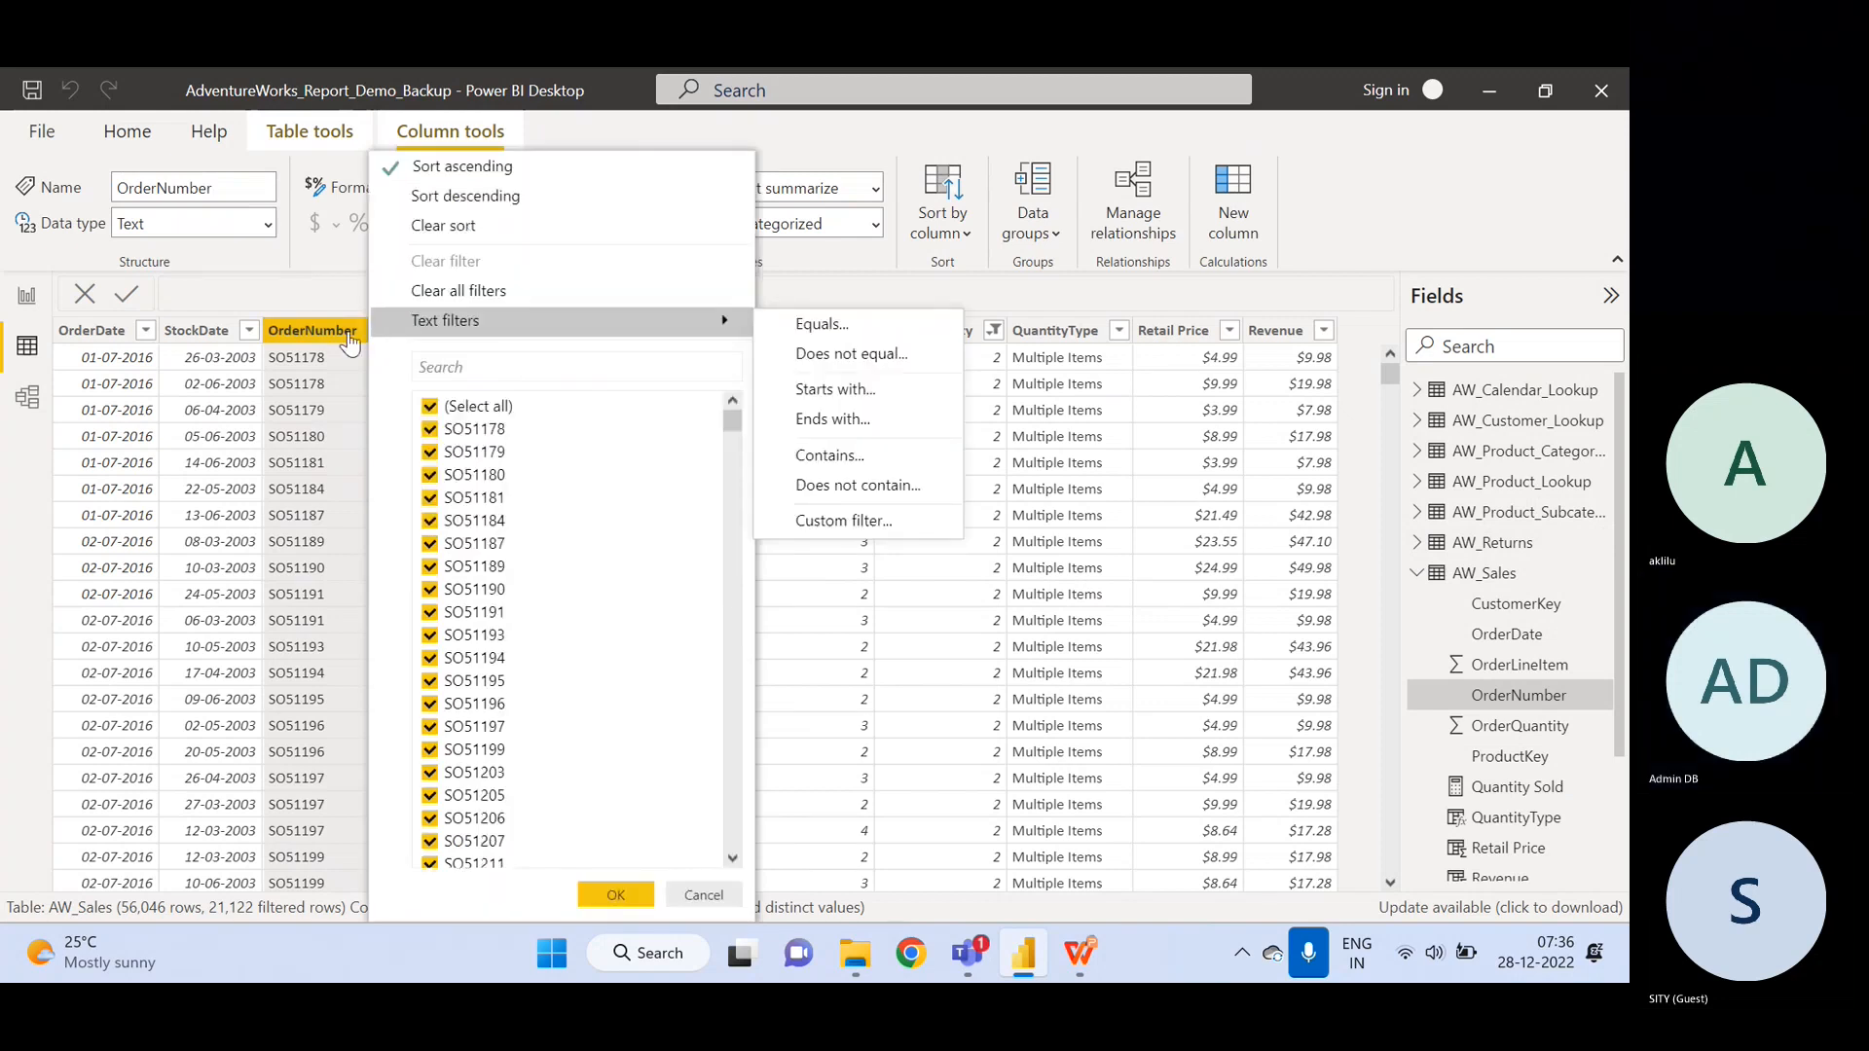
click(375, 332)
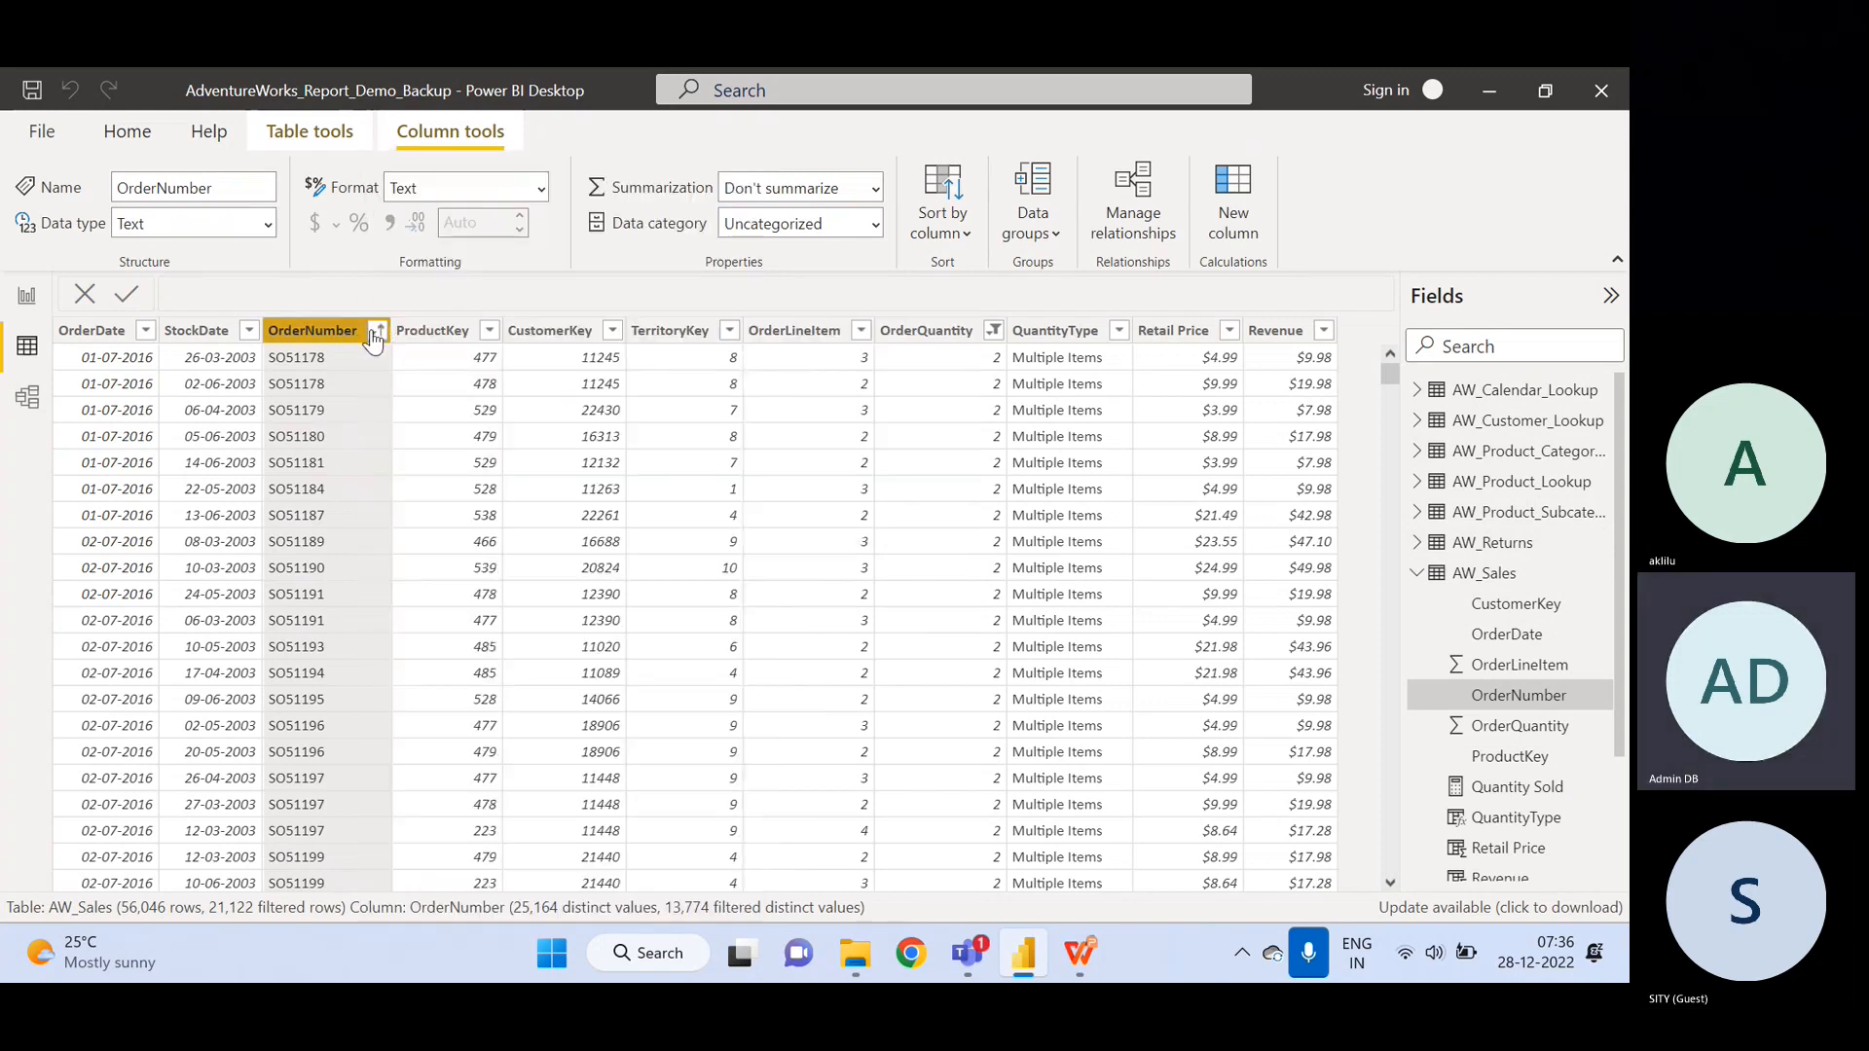
click(376, 333)
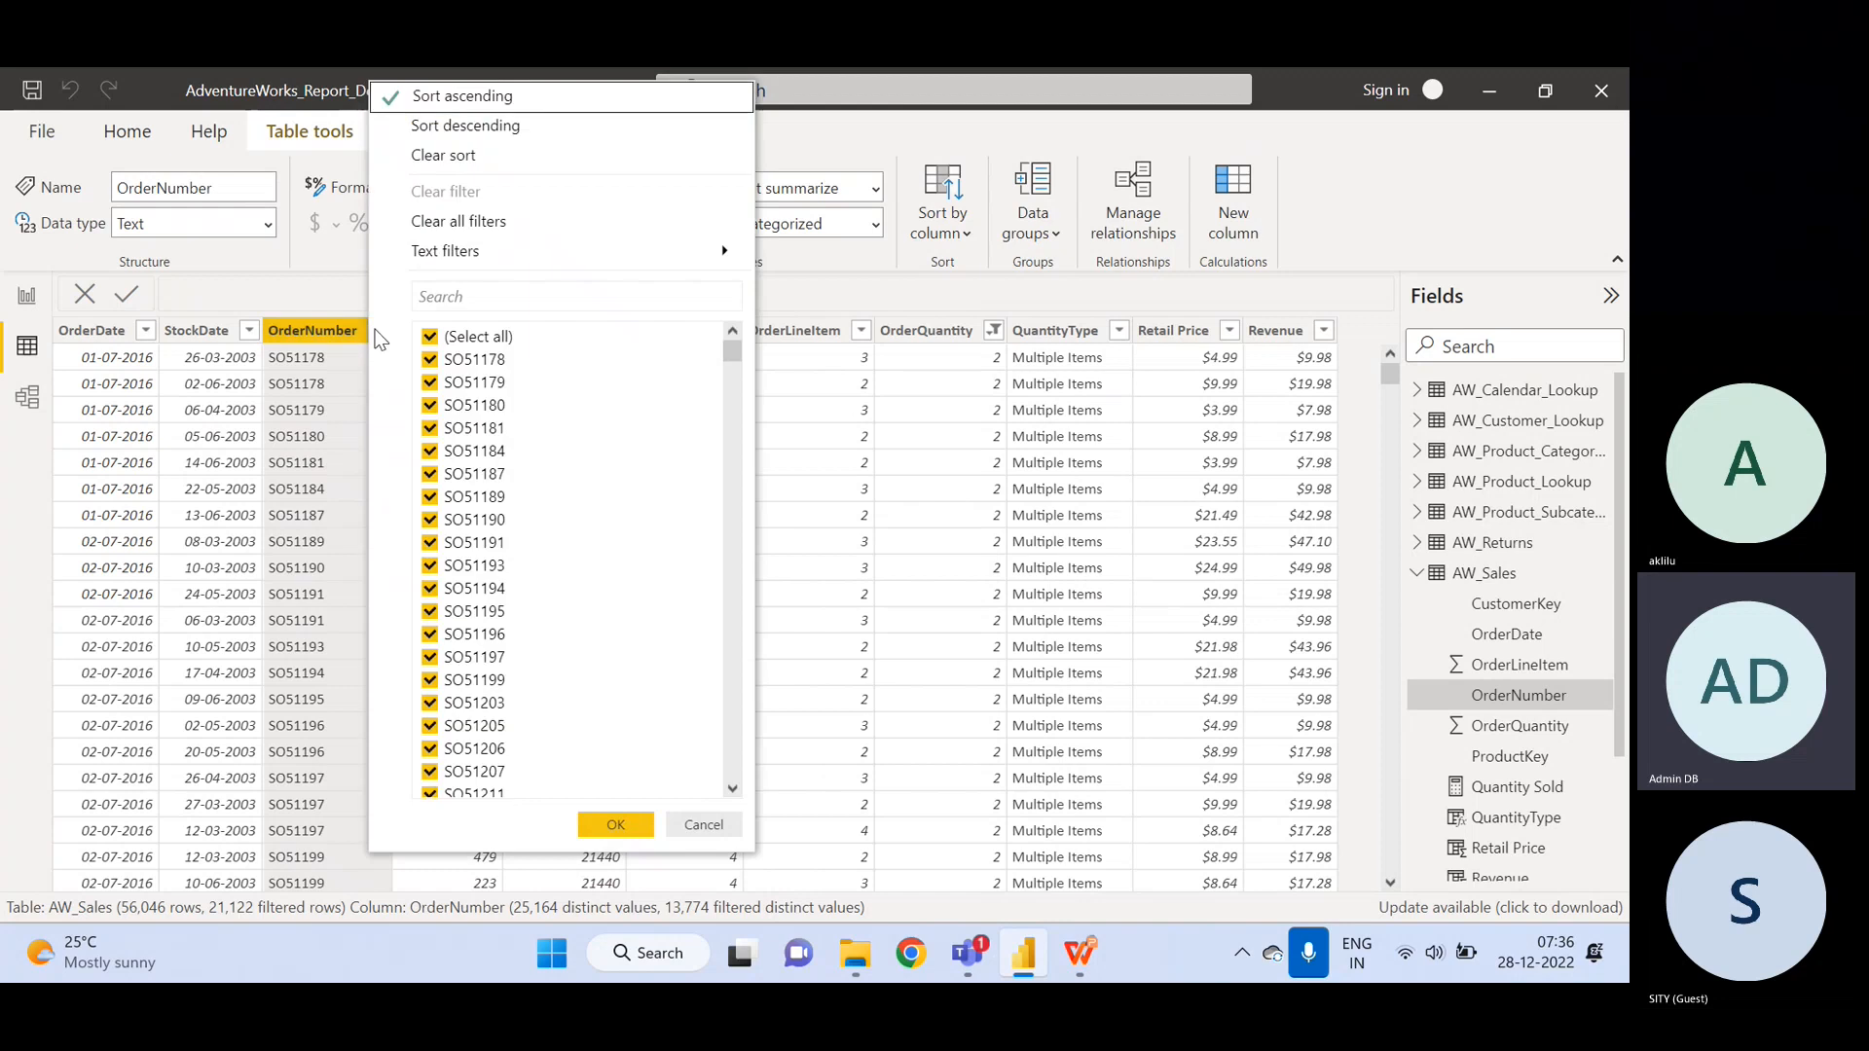
click(482, 125)
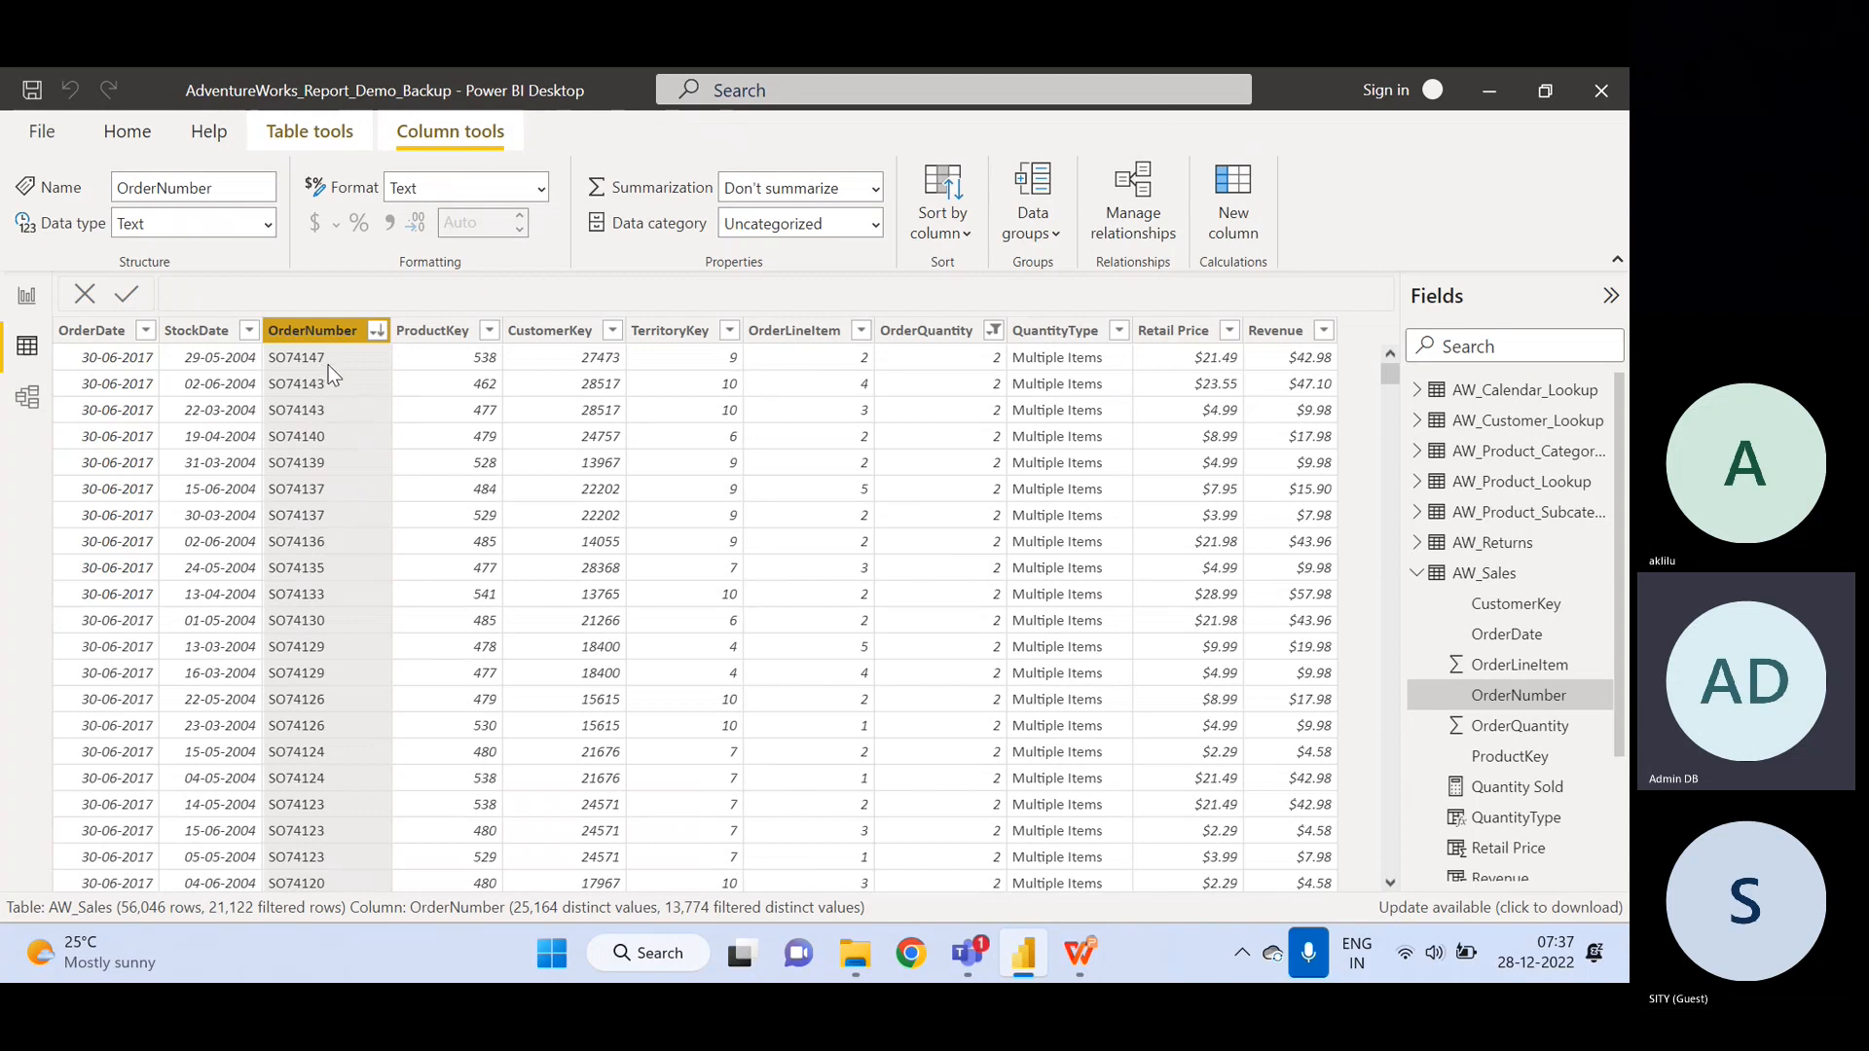
- Clear all filters from the AW_Sales data and sort it by OrderNumber in ascending order
click(994, 331)
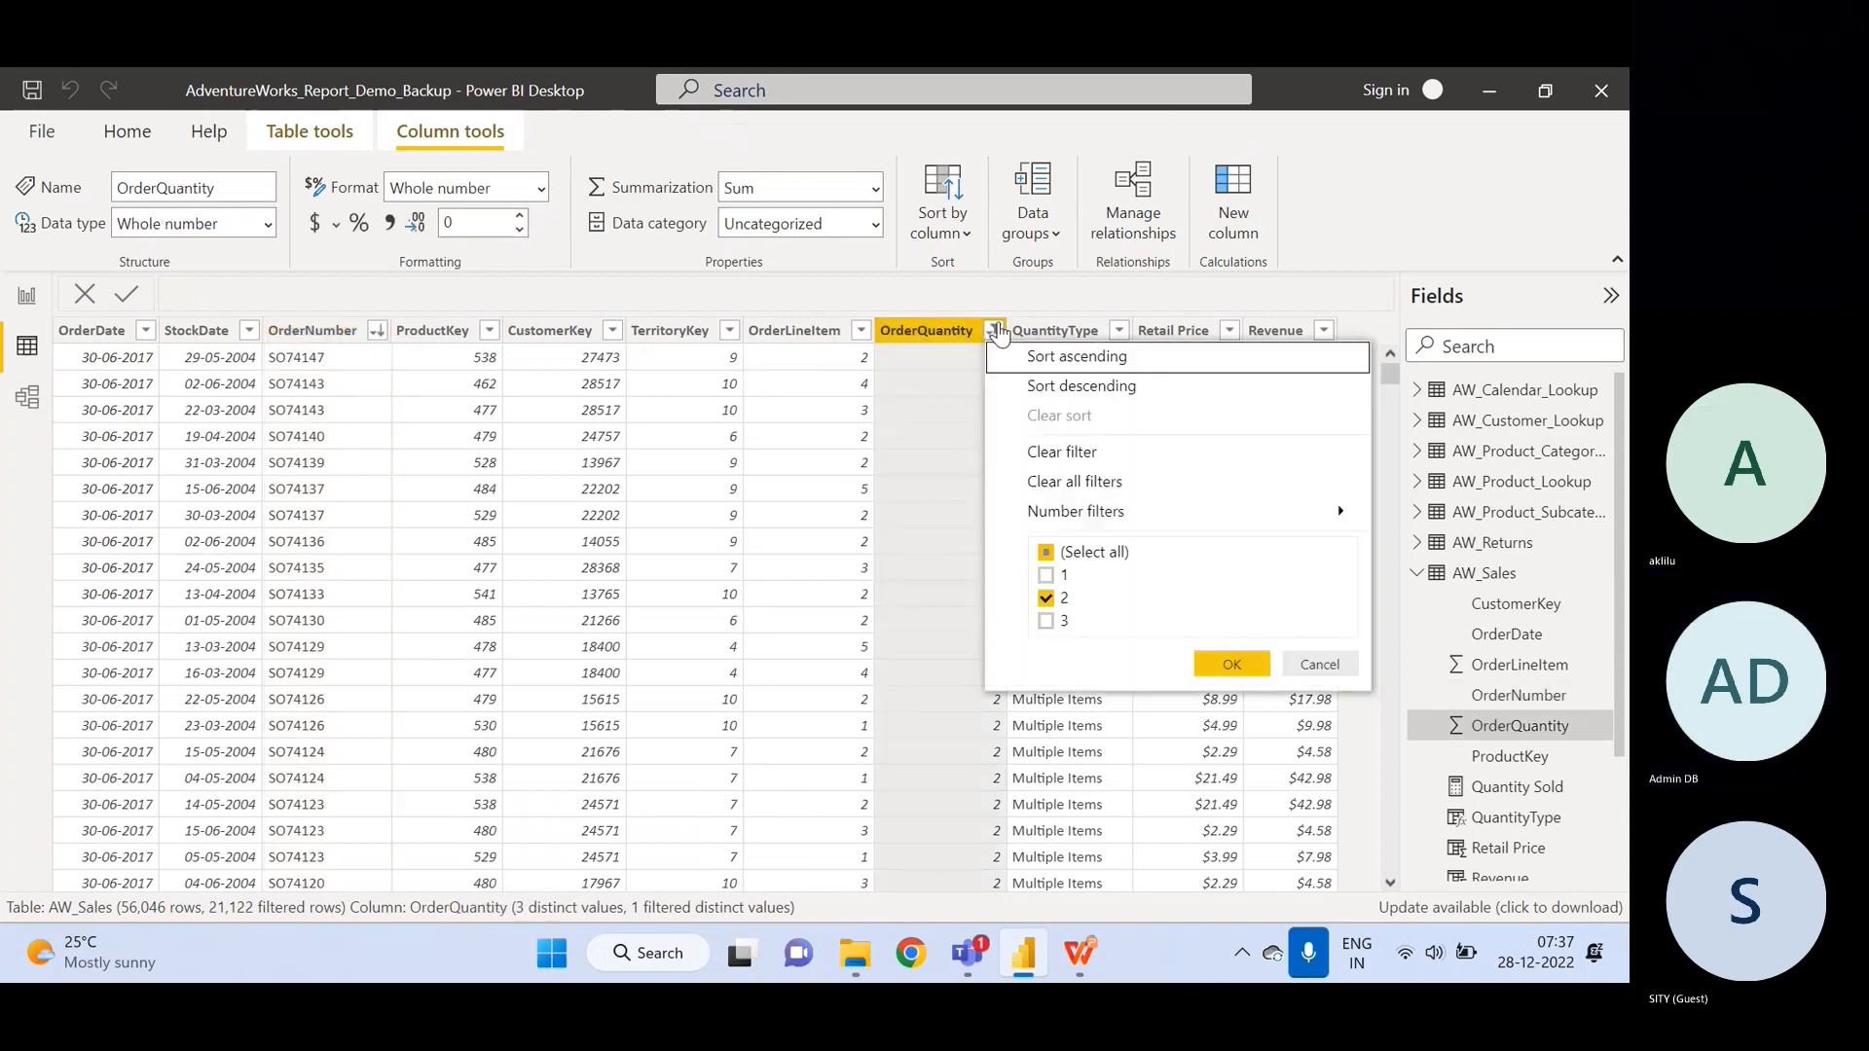
click(1094, 481)
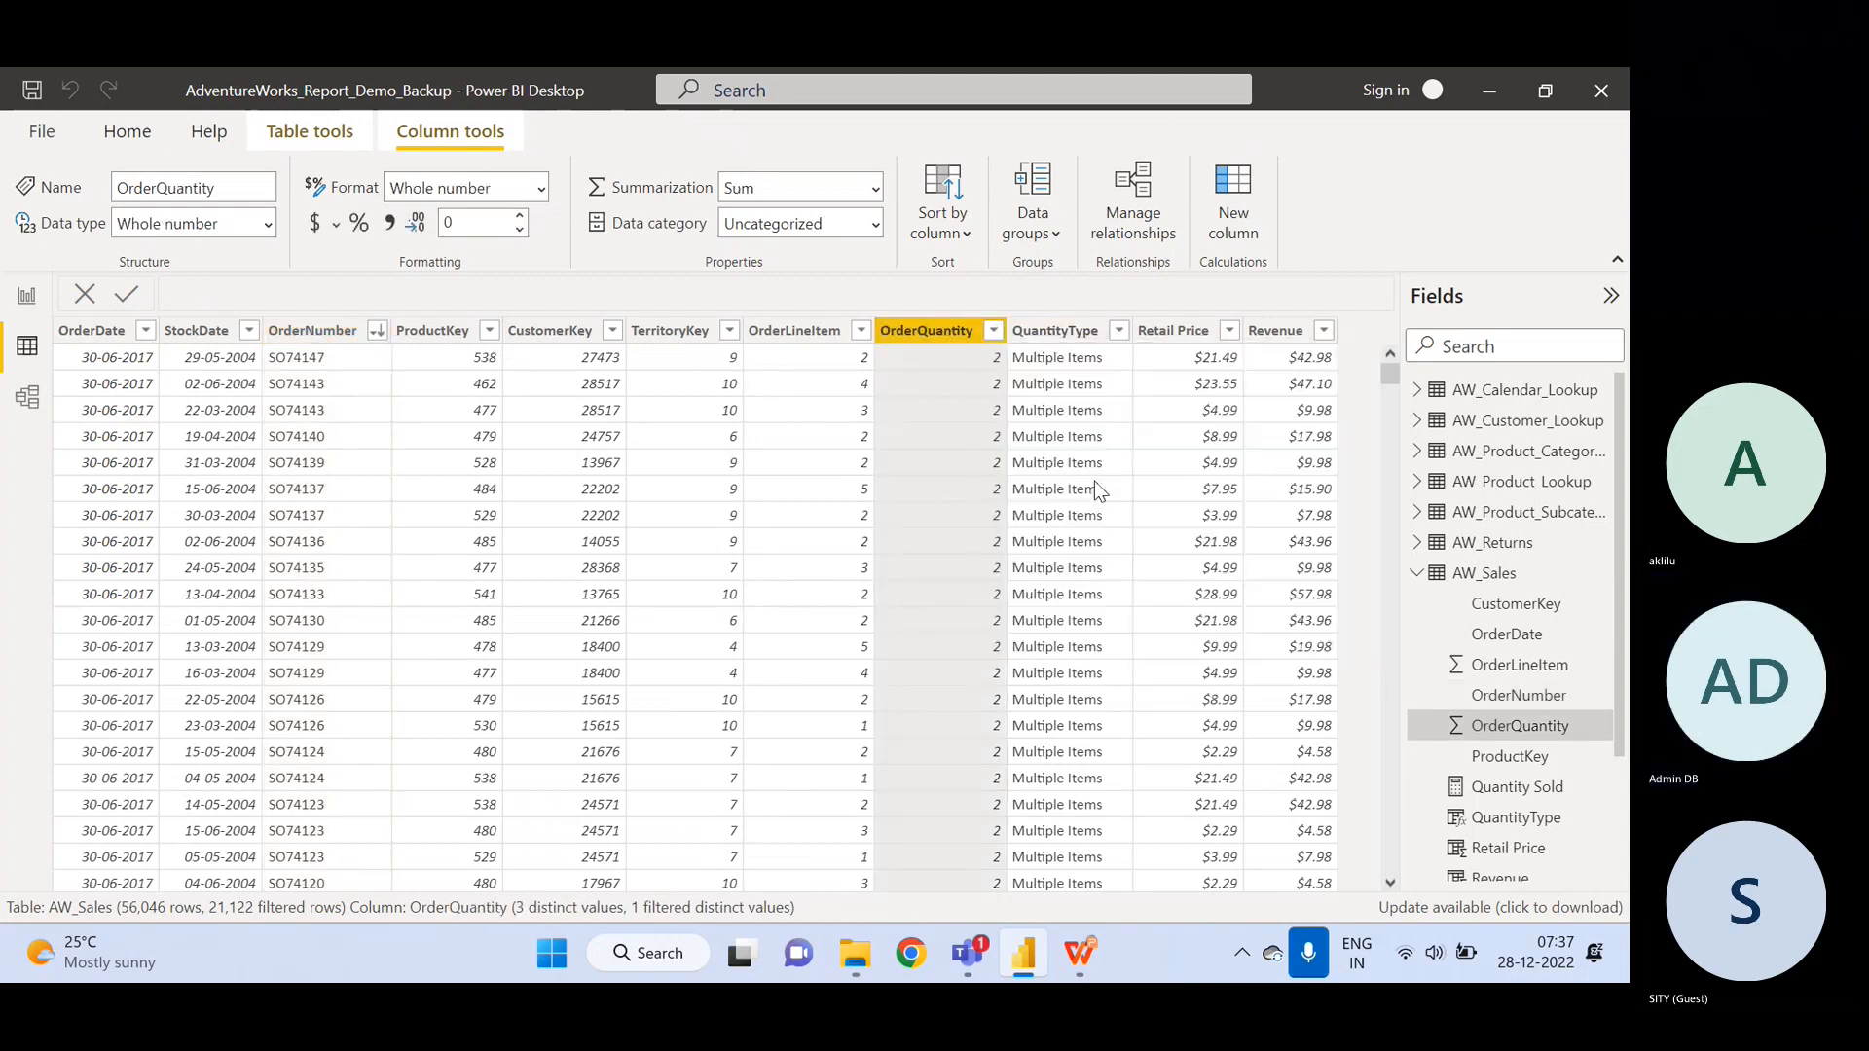
click(377, 336)
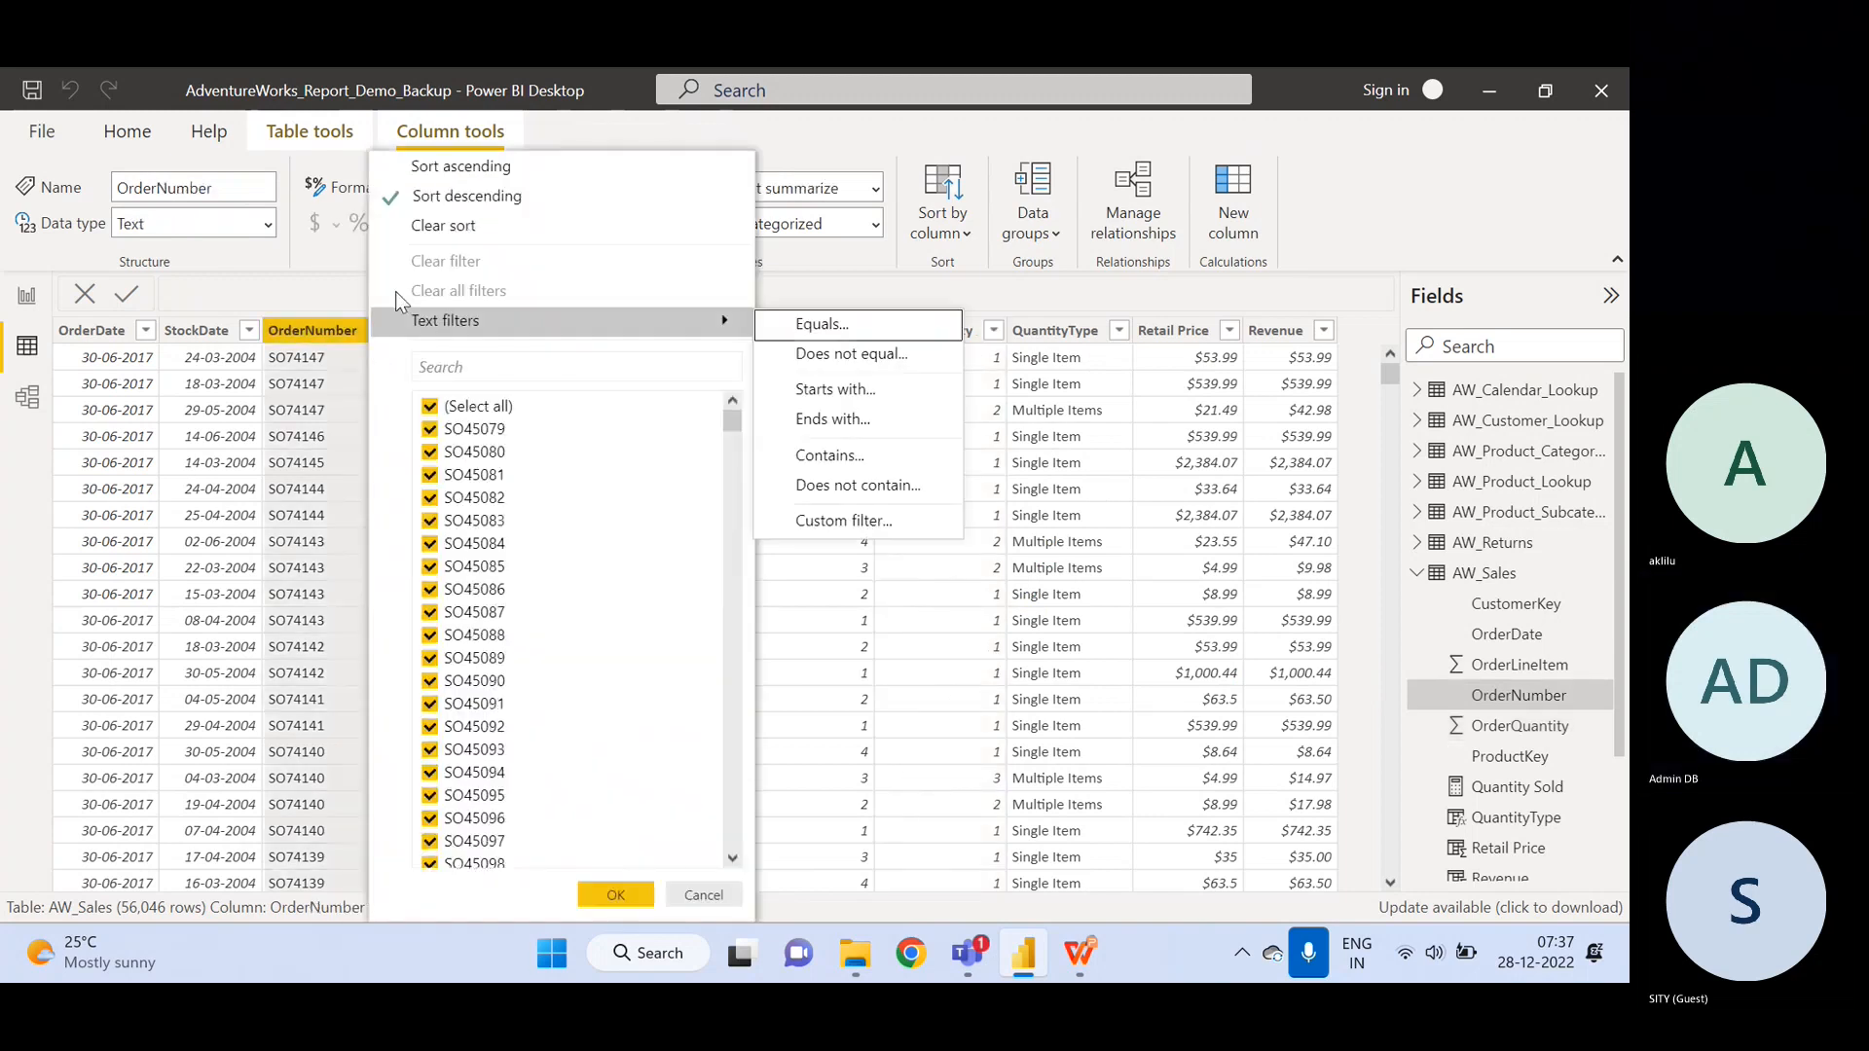
click(429, 166)
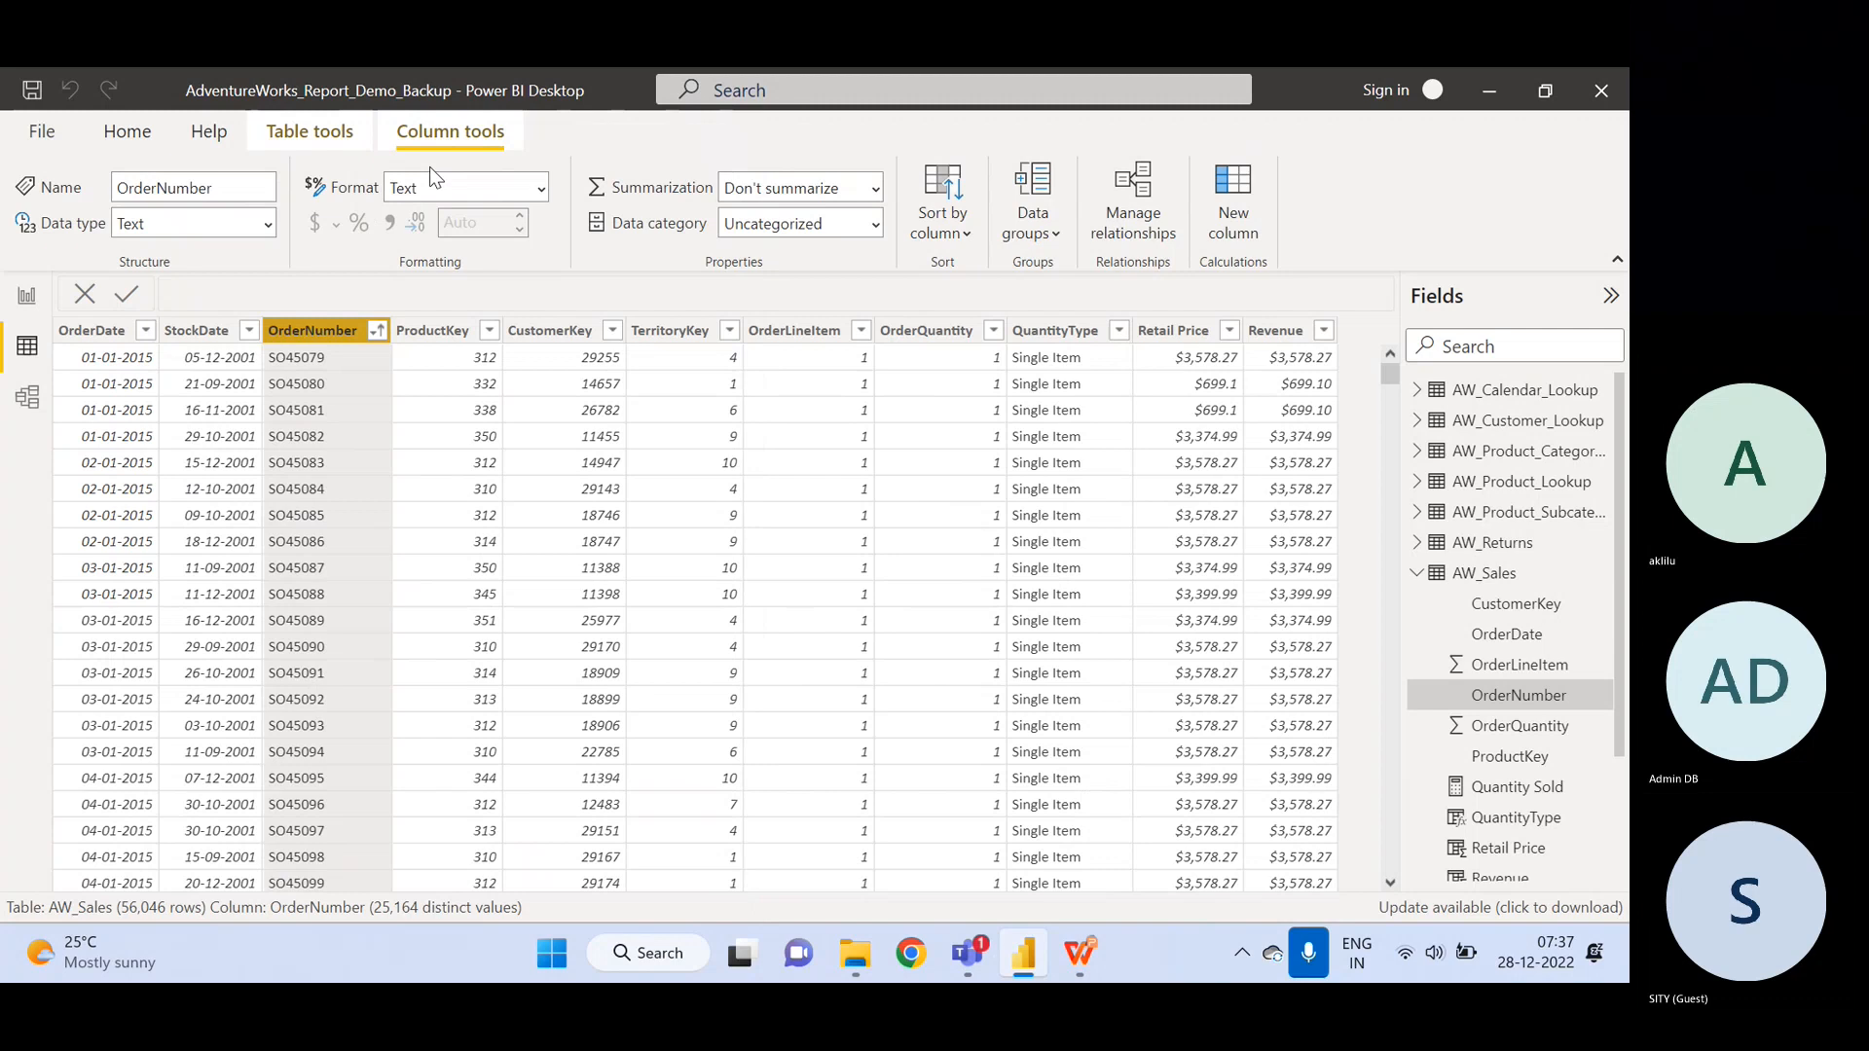
- Reverse the unfiltered AW_Sales data's OrderNumber sorting to descending order
click(378, 333)
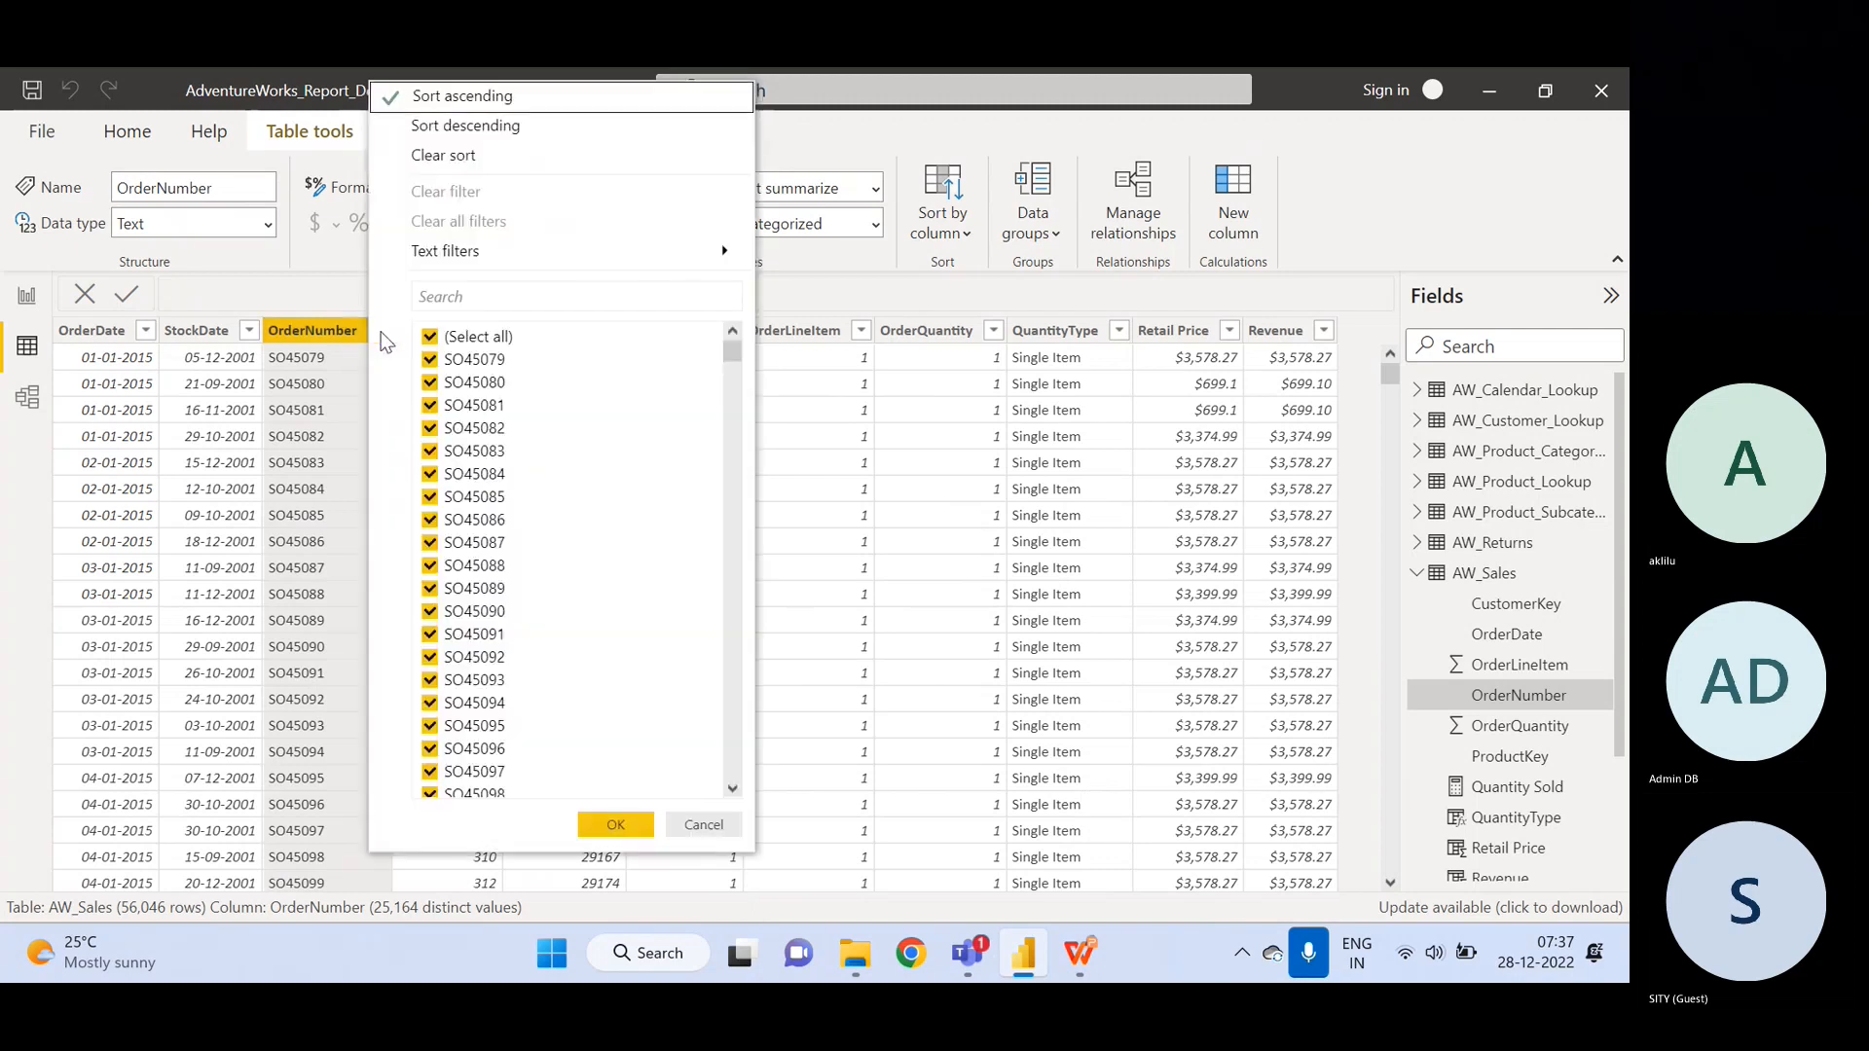
click(294, 289)
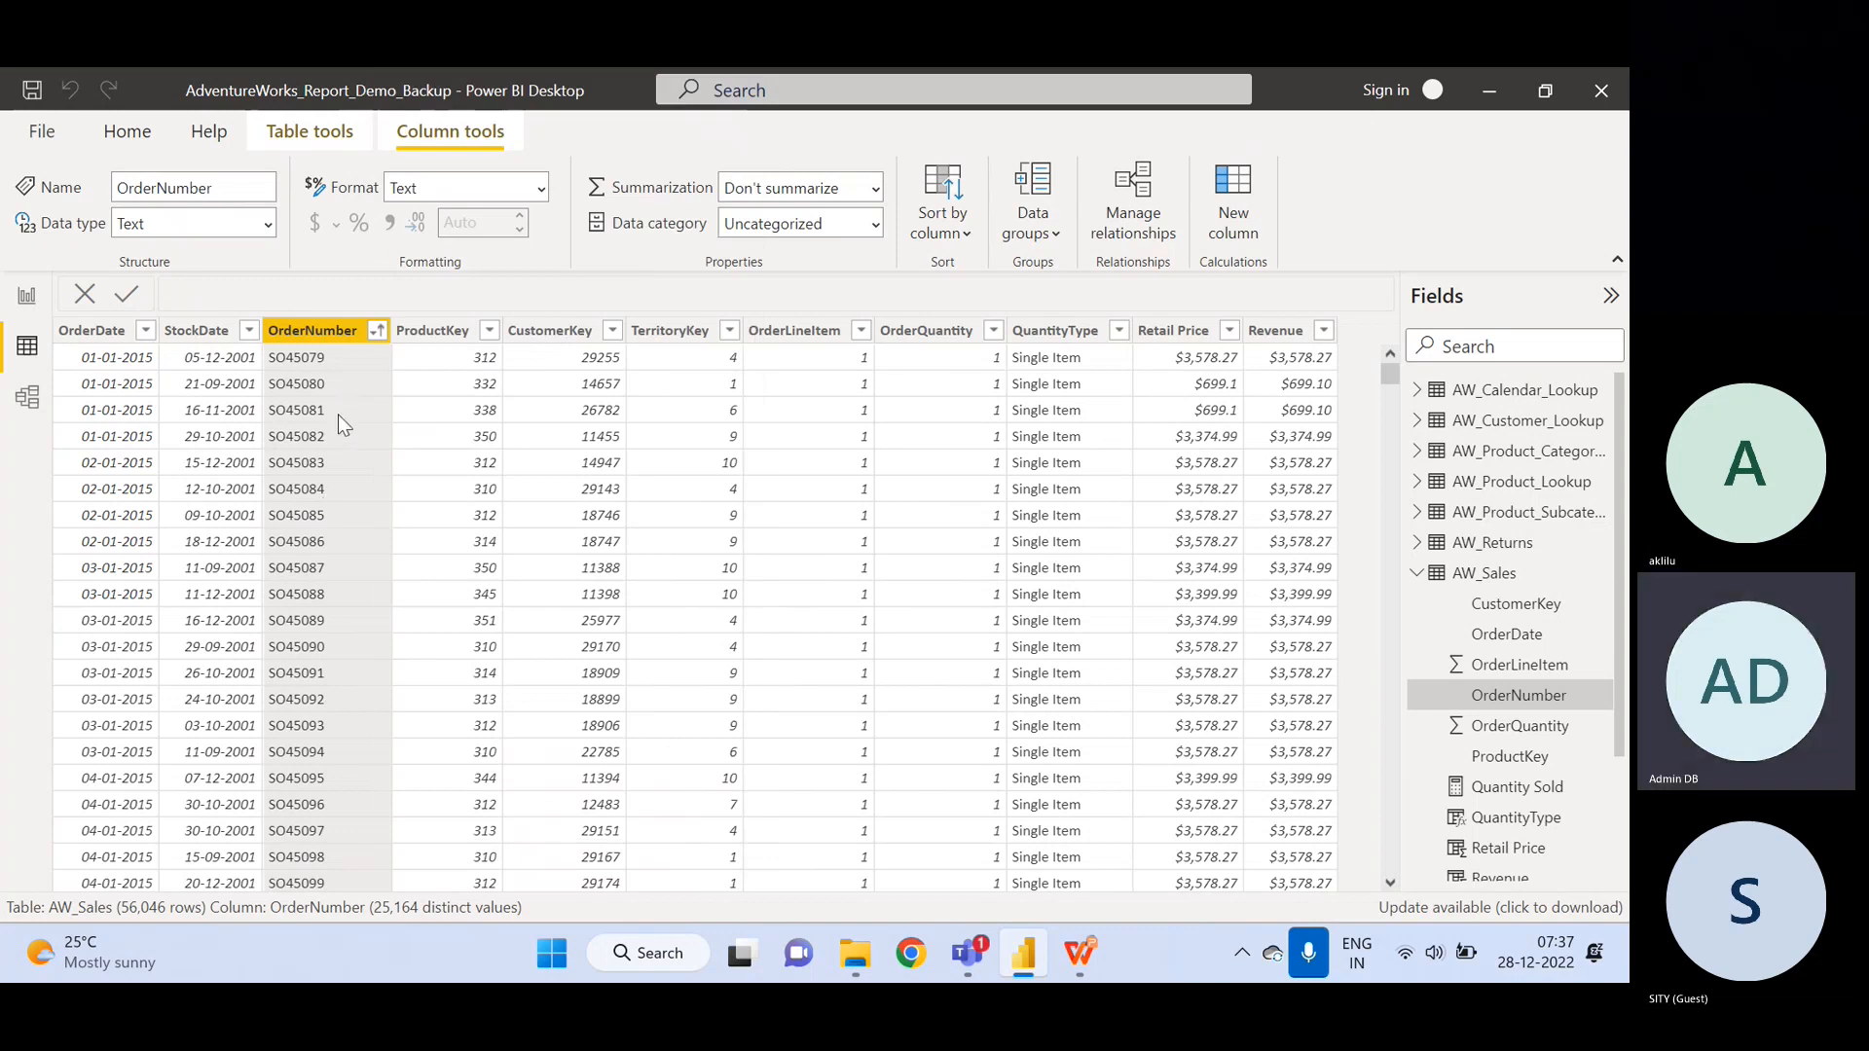
click(377, 331)
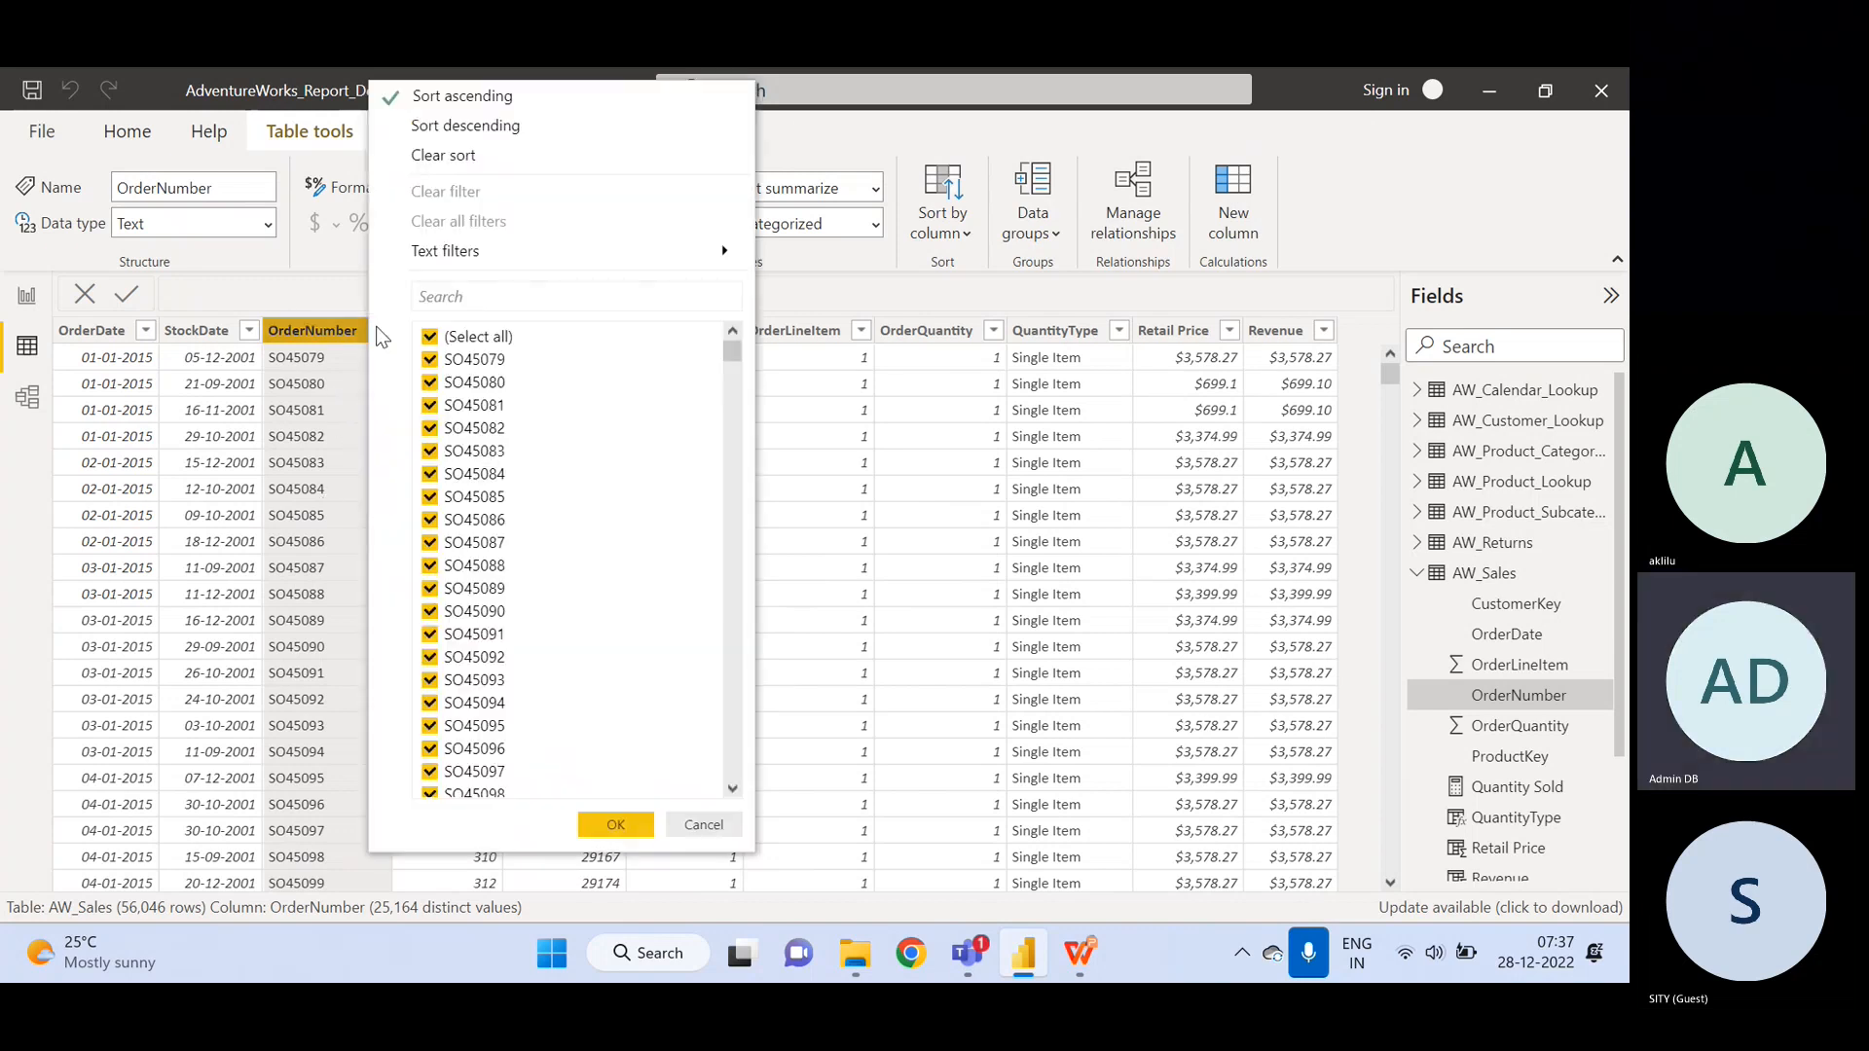
click(465, 125)
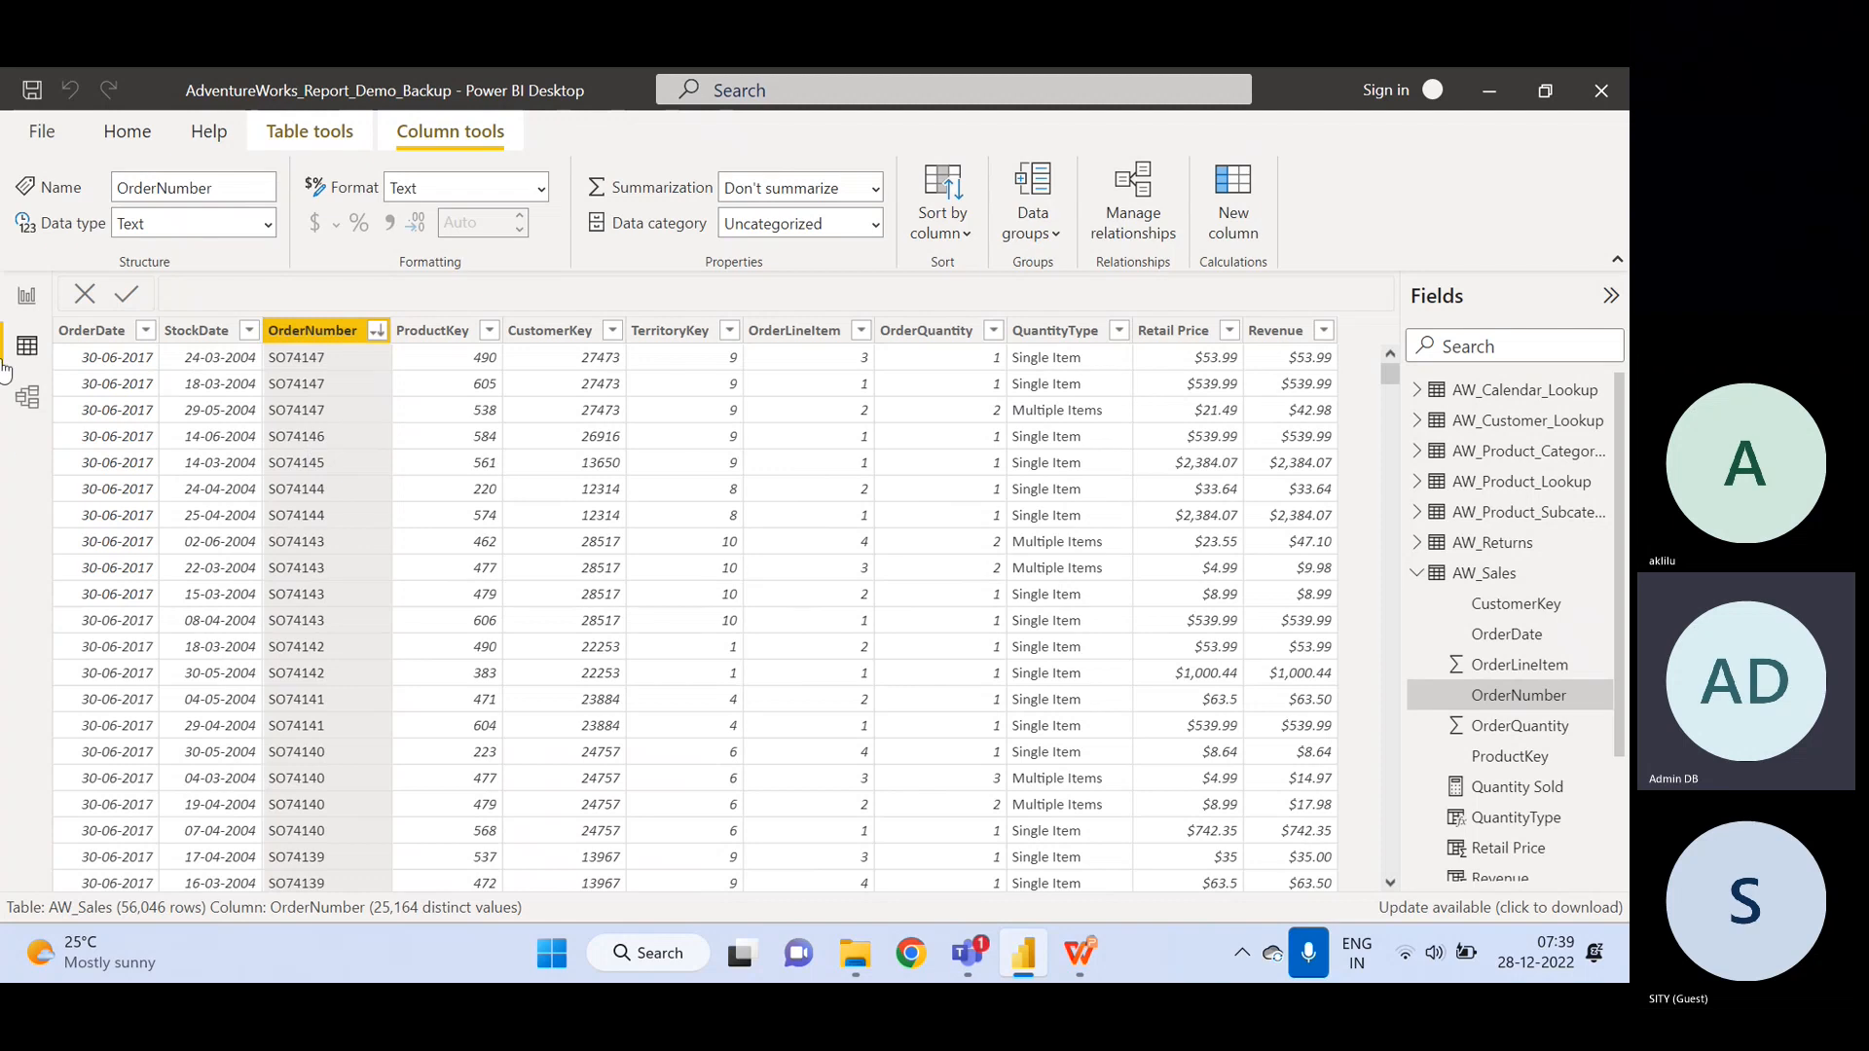
- Review the Total Orders measure's formula in the report view, then go back to the AW_Sales data to examine repeated order numbers
click(28, 298)
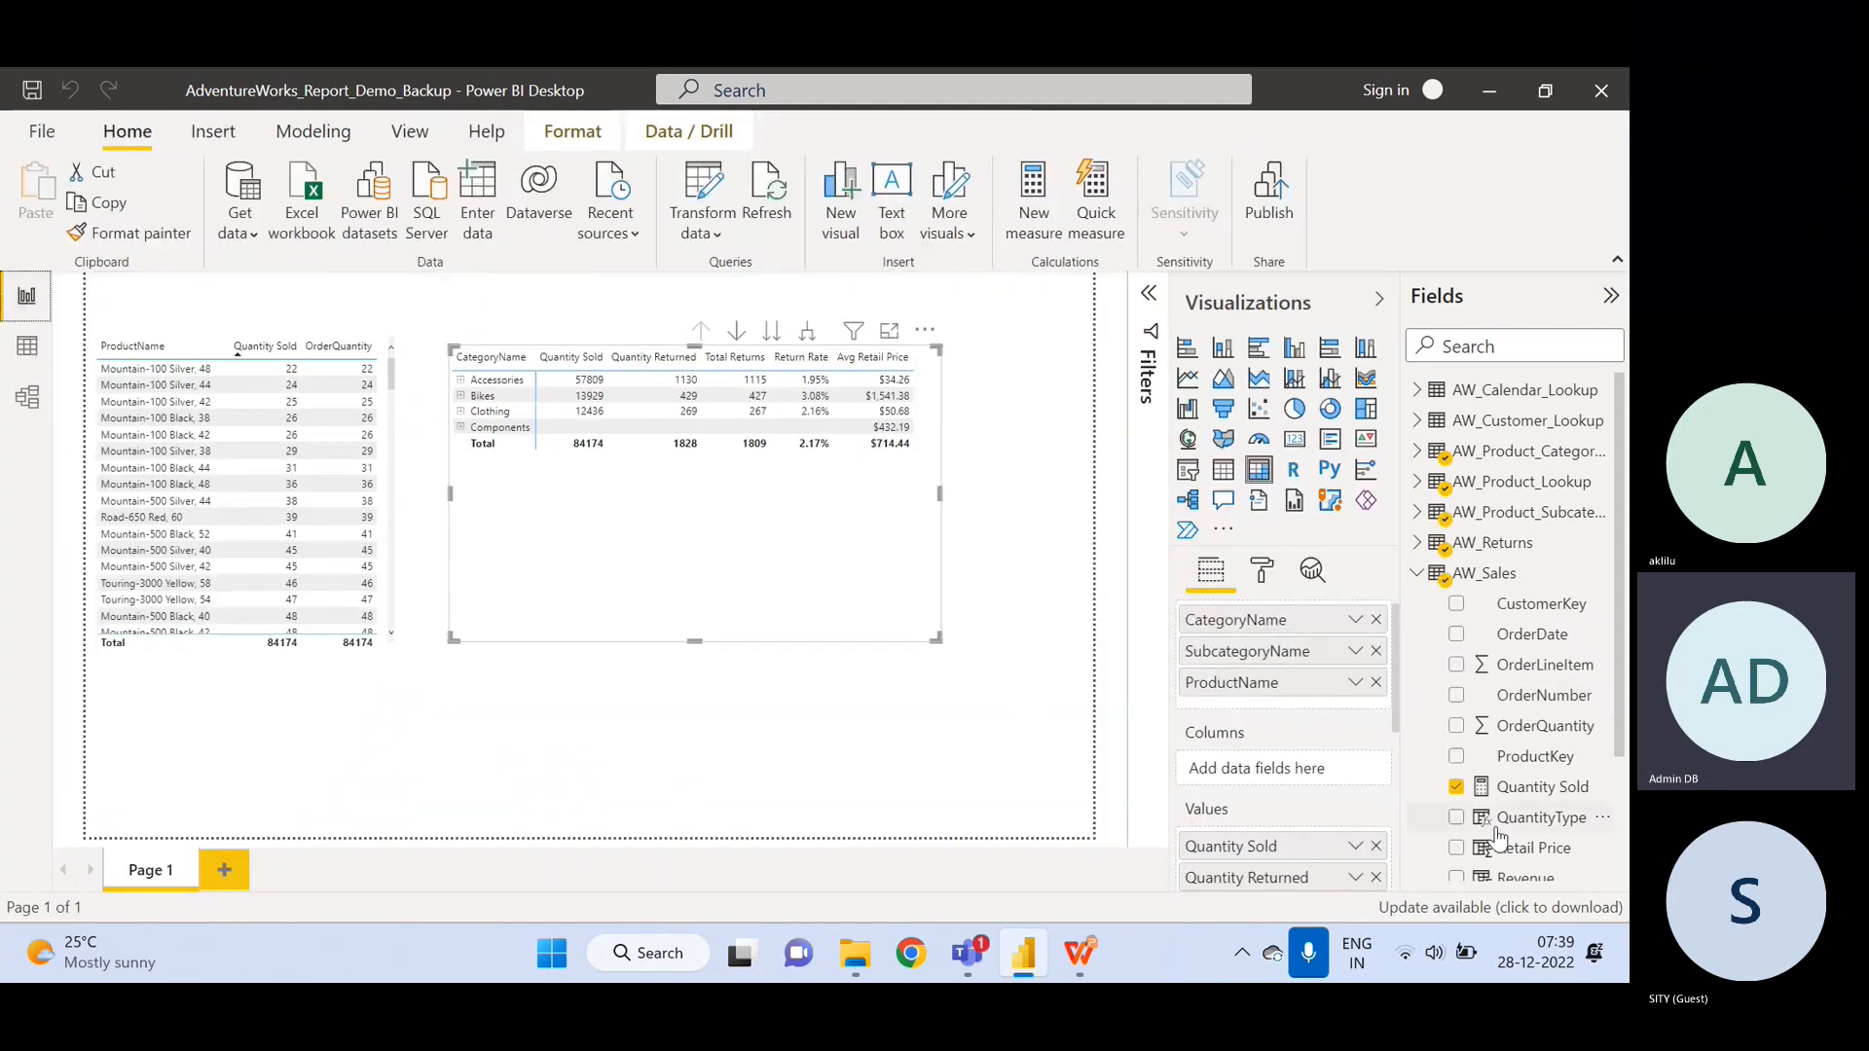
drag(1623, 720, 1628, 725)
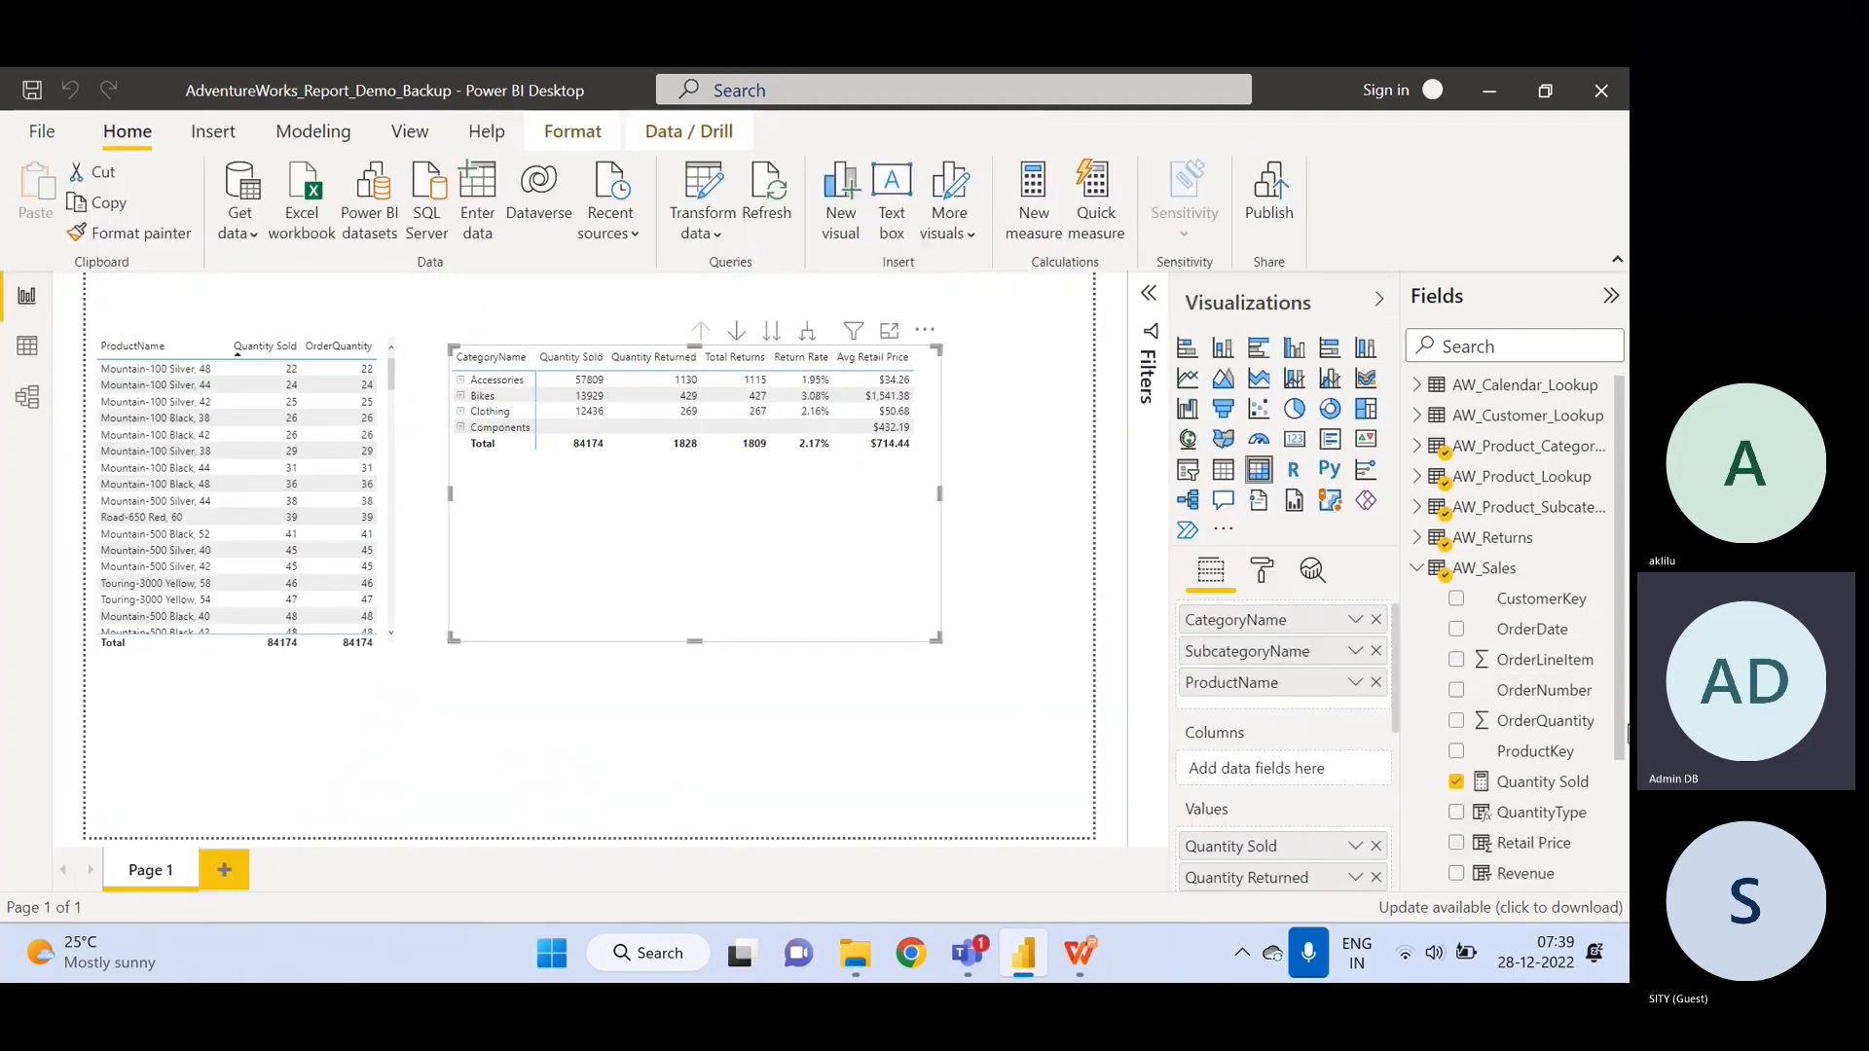
scroll(1628, 732, down, 3)
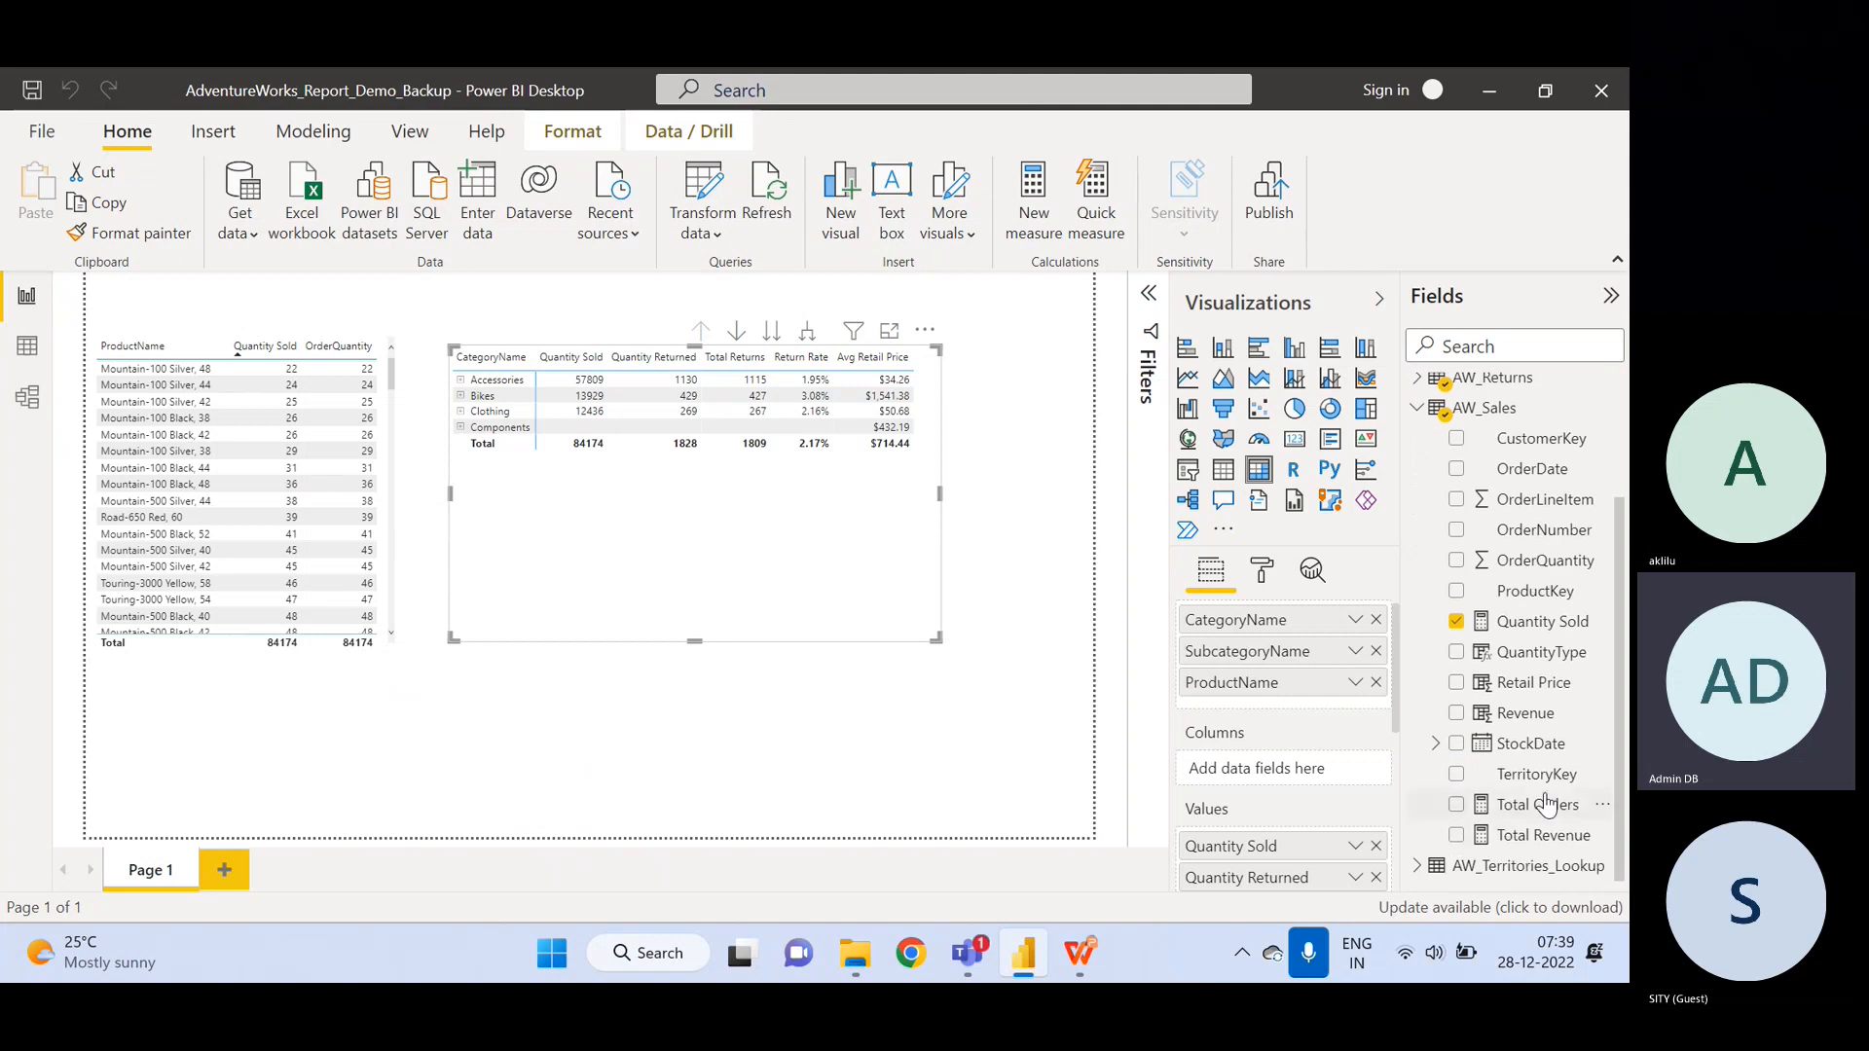
click(1548, 804)
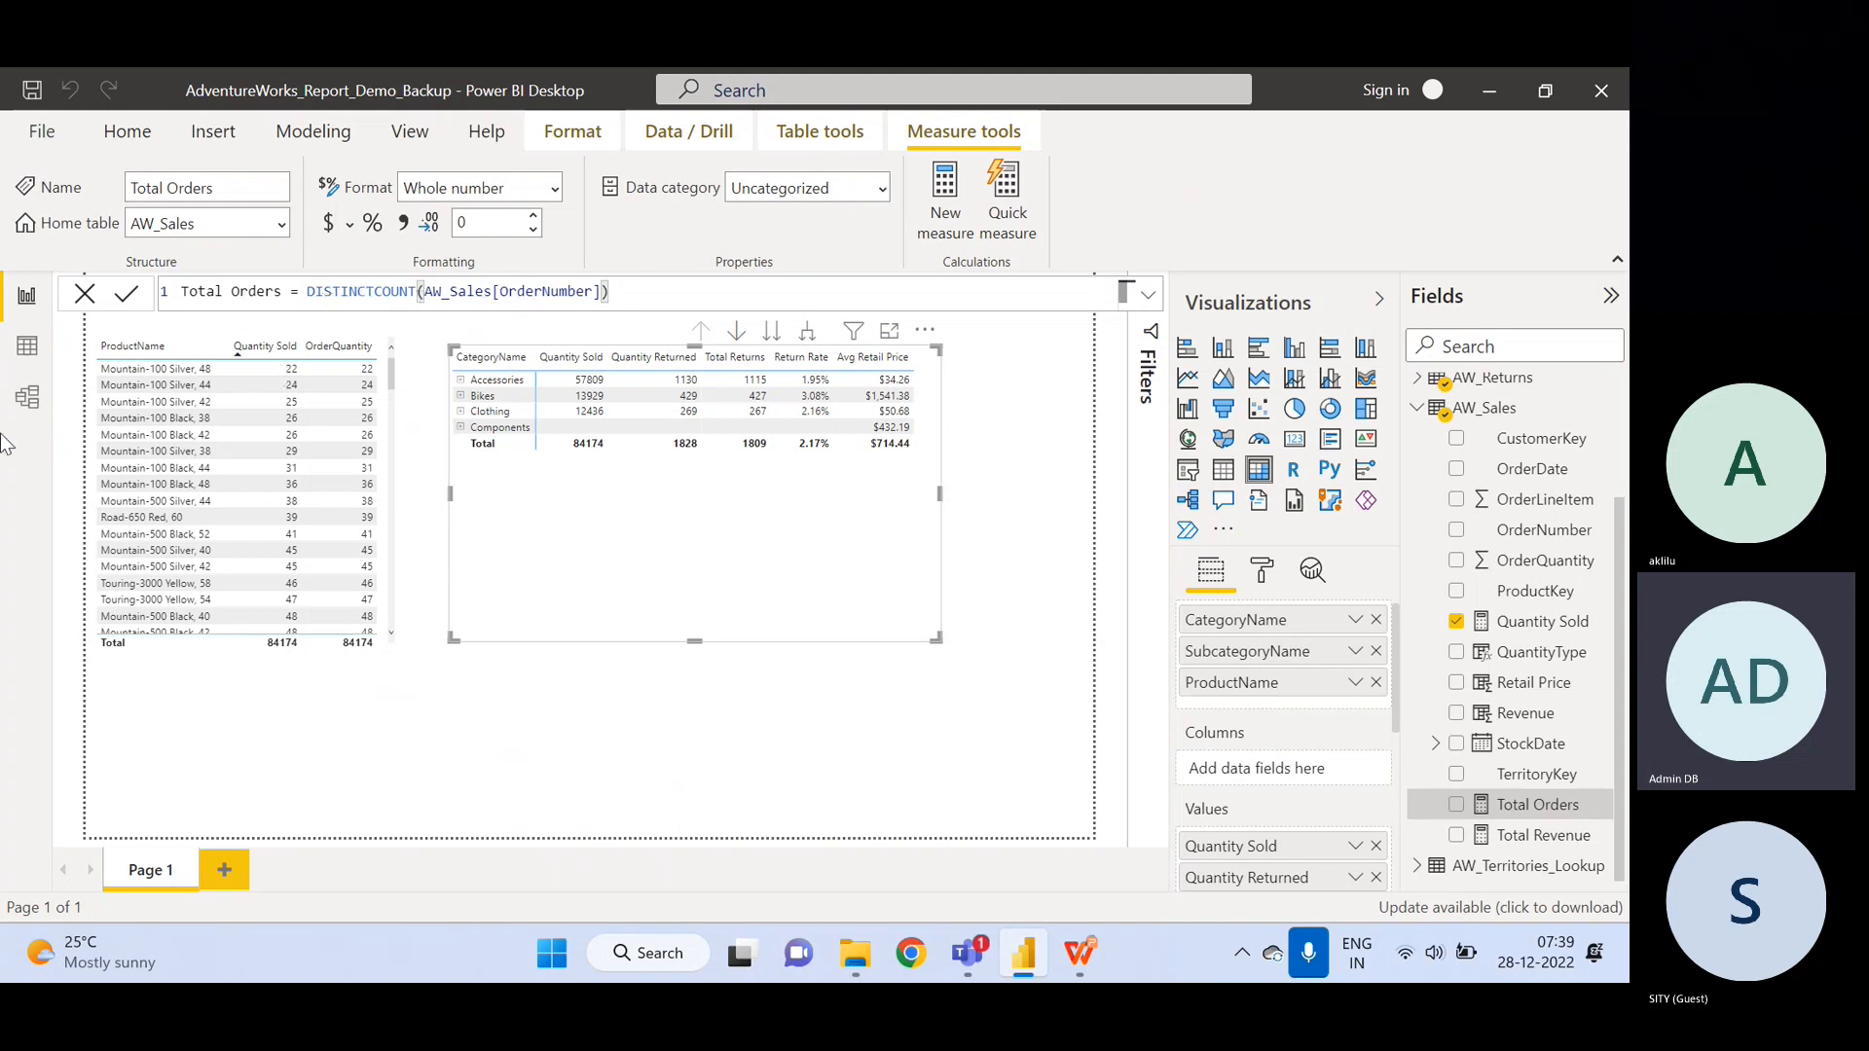
click(28, 349)
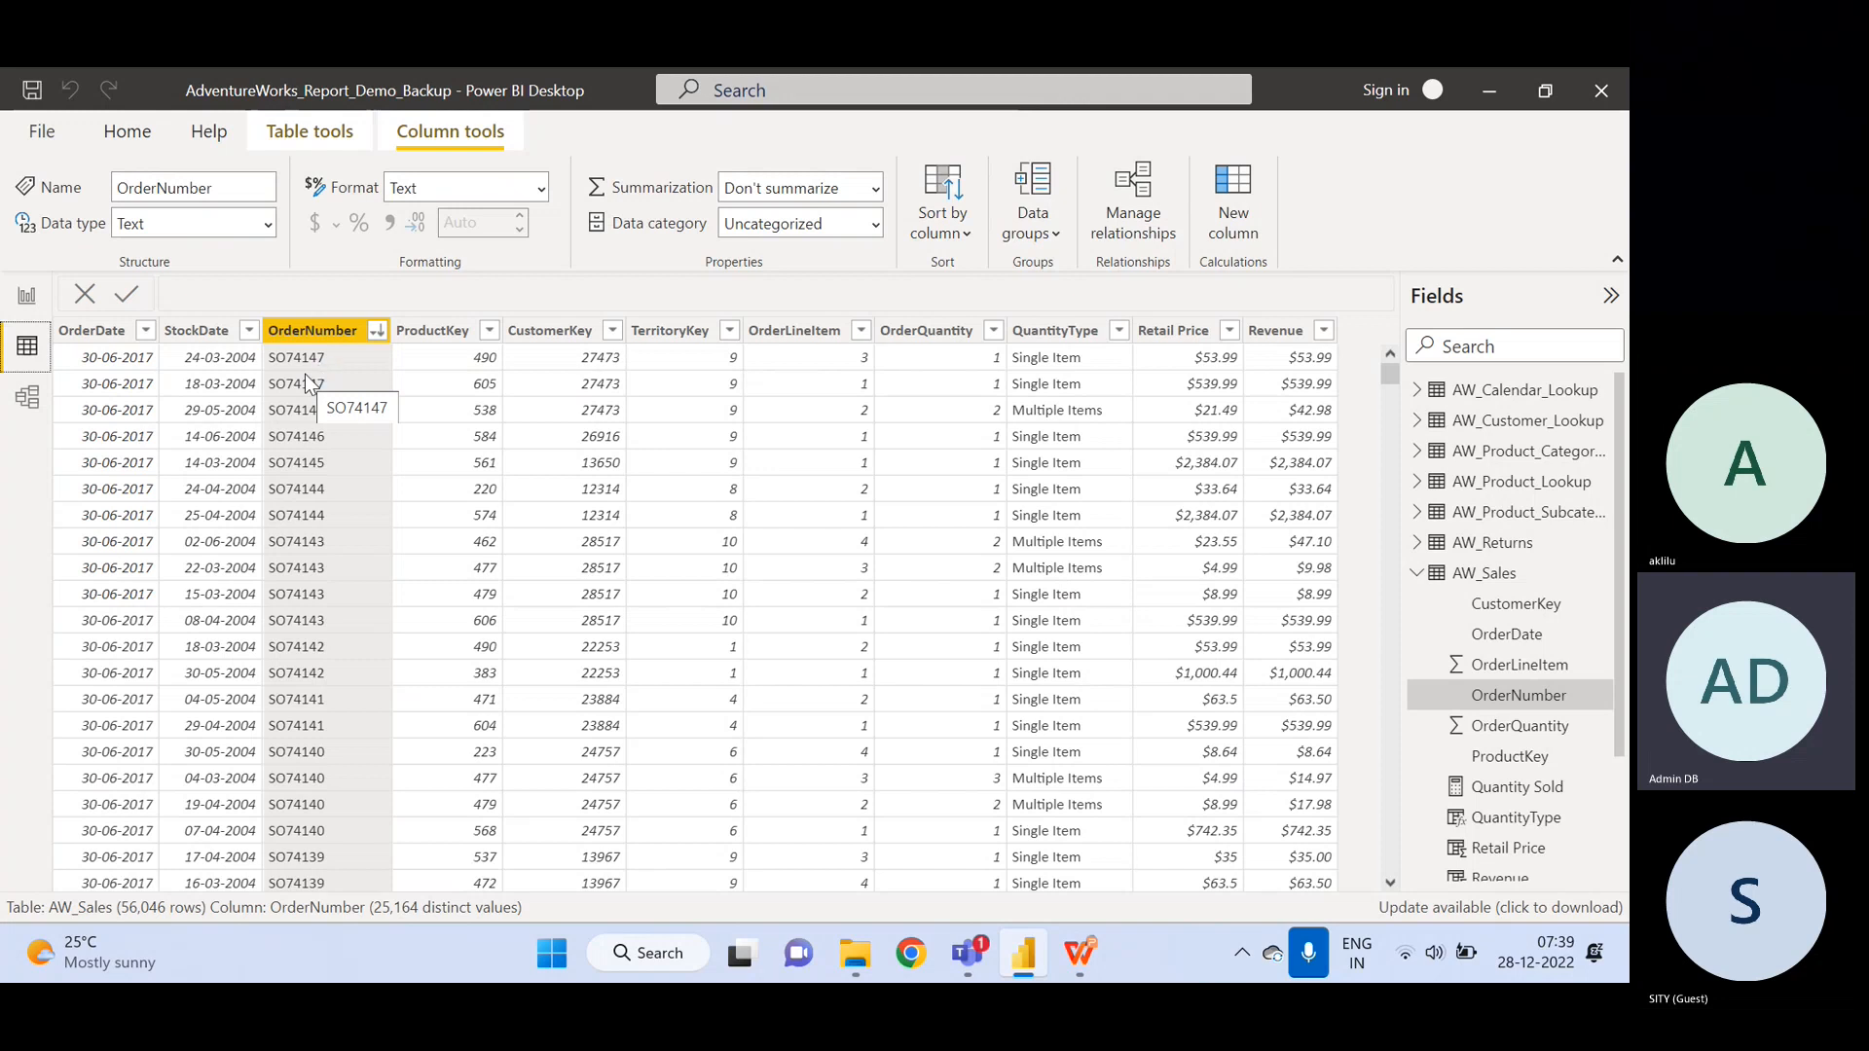
- Add the Total Orders measure to the category matrix's values, directly after Quantity Sold in the report view
click(26, 295)
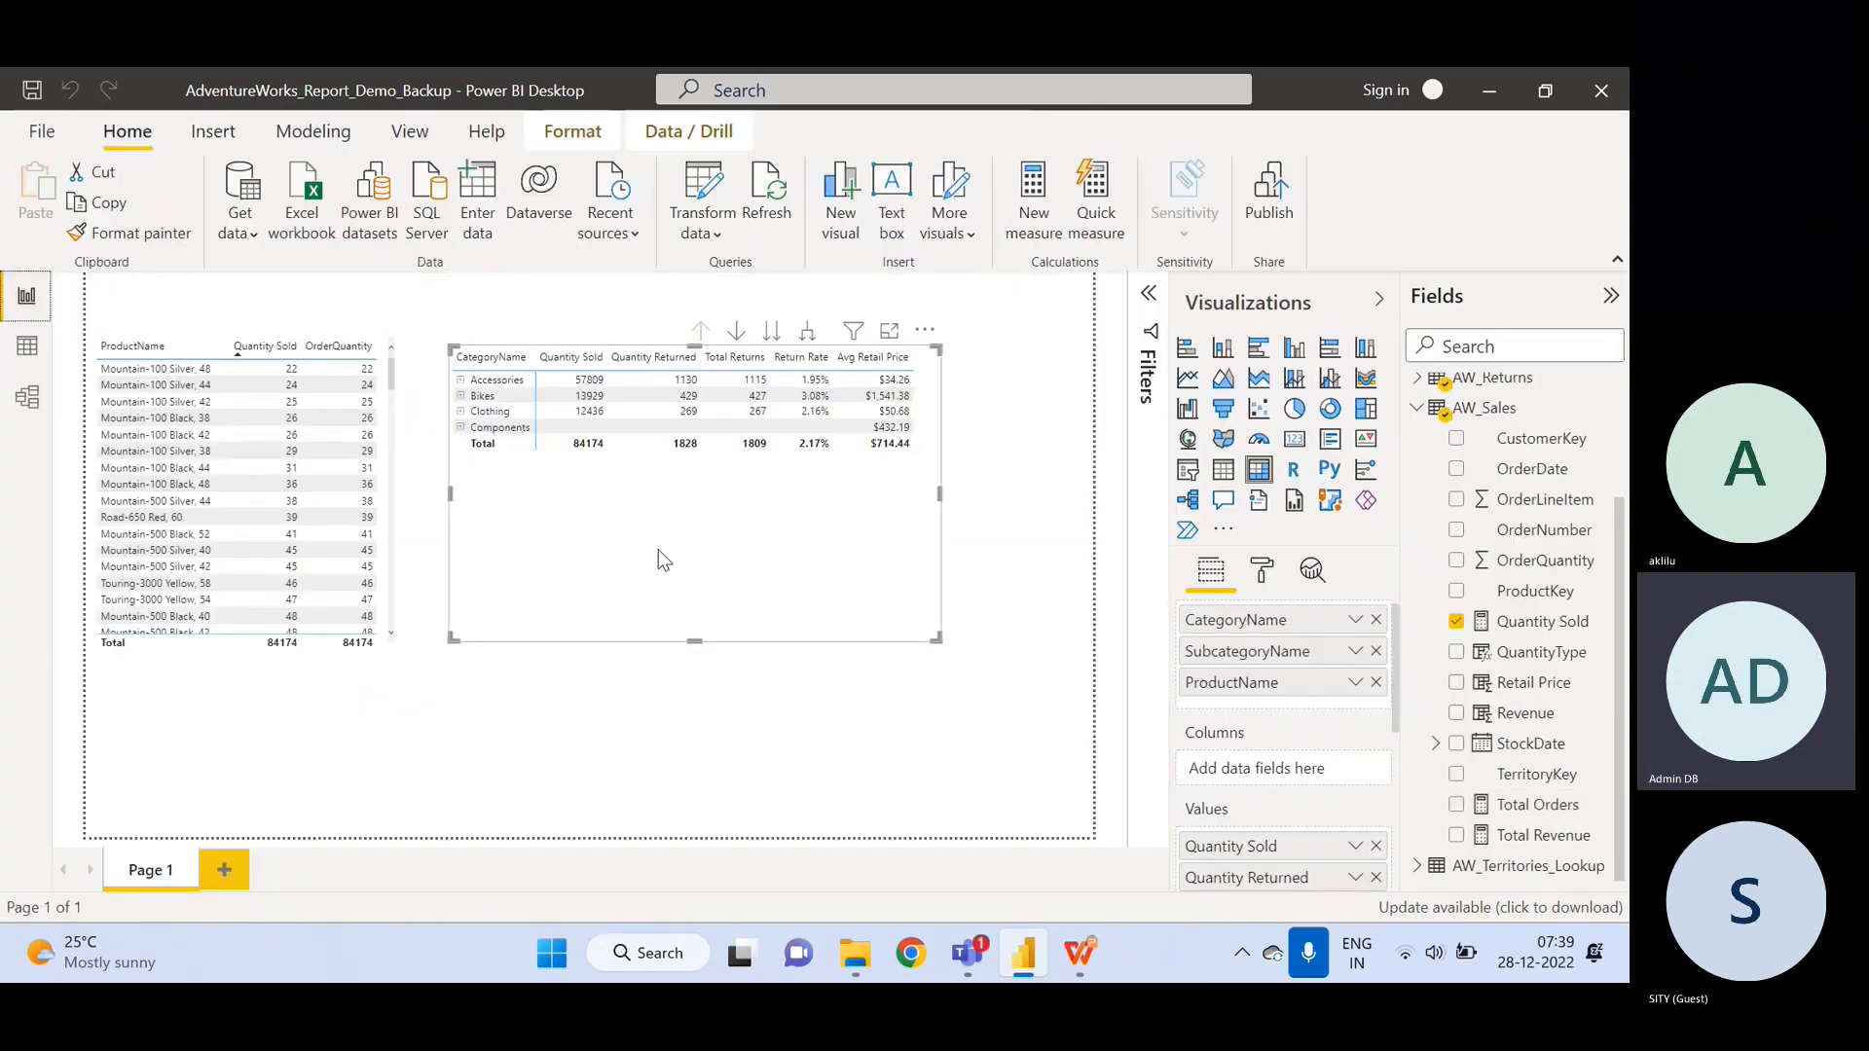
click(1536, 806)
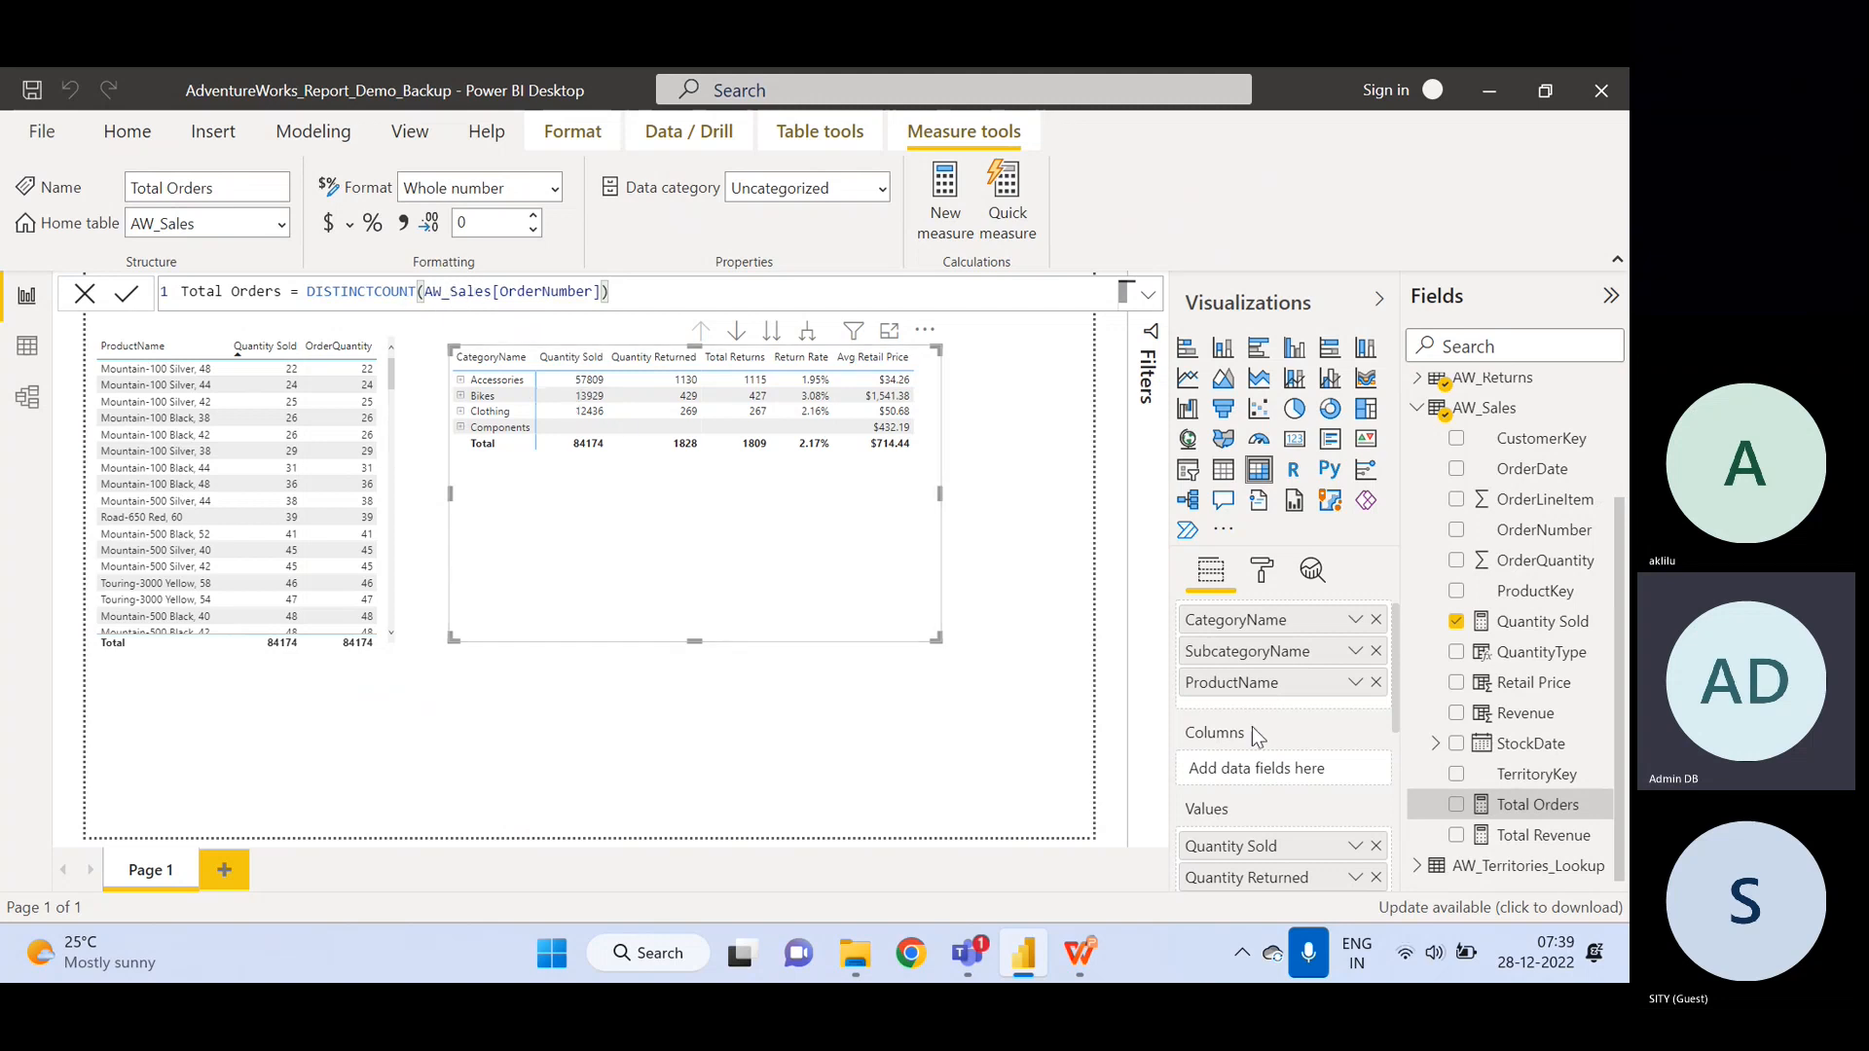
drag(1498, 804, 1247, 858)
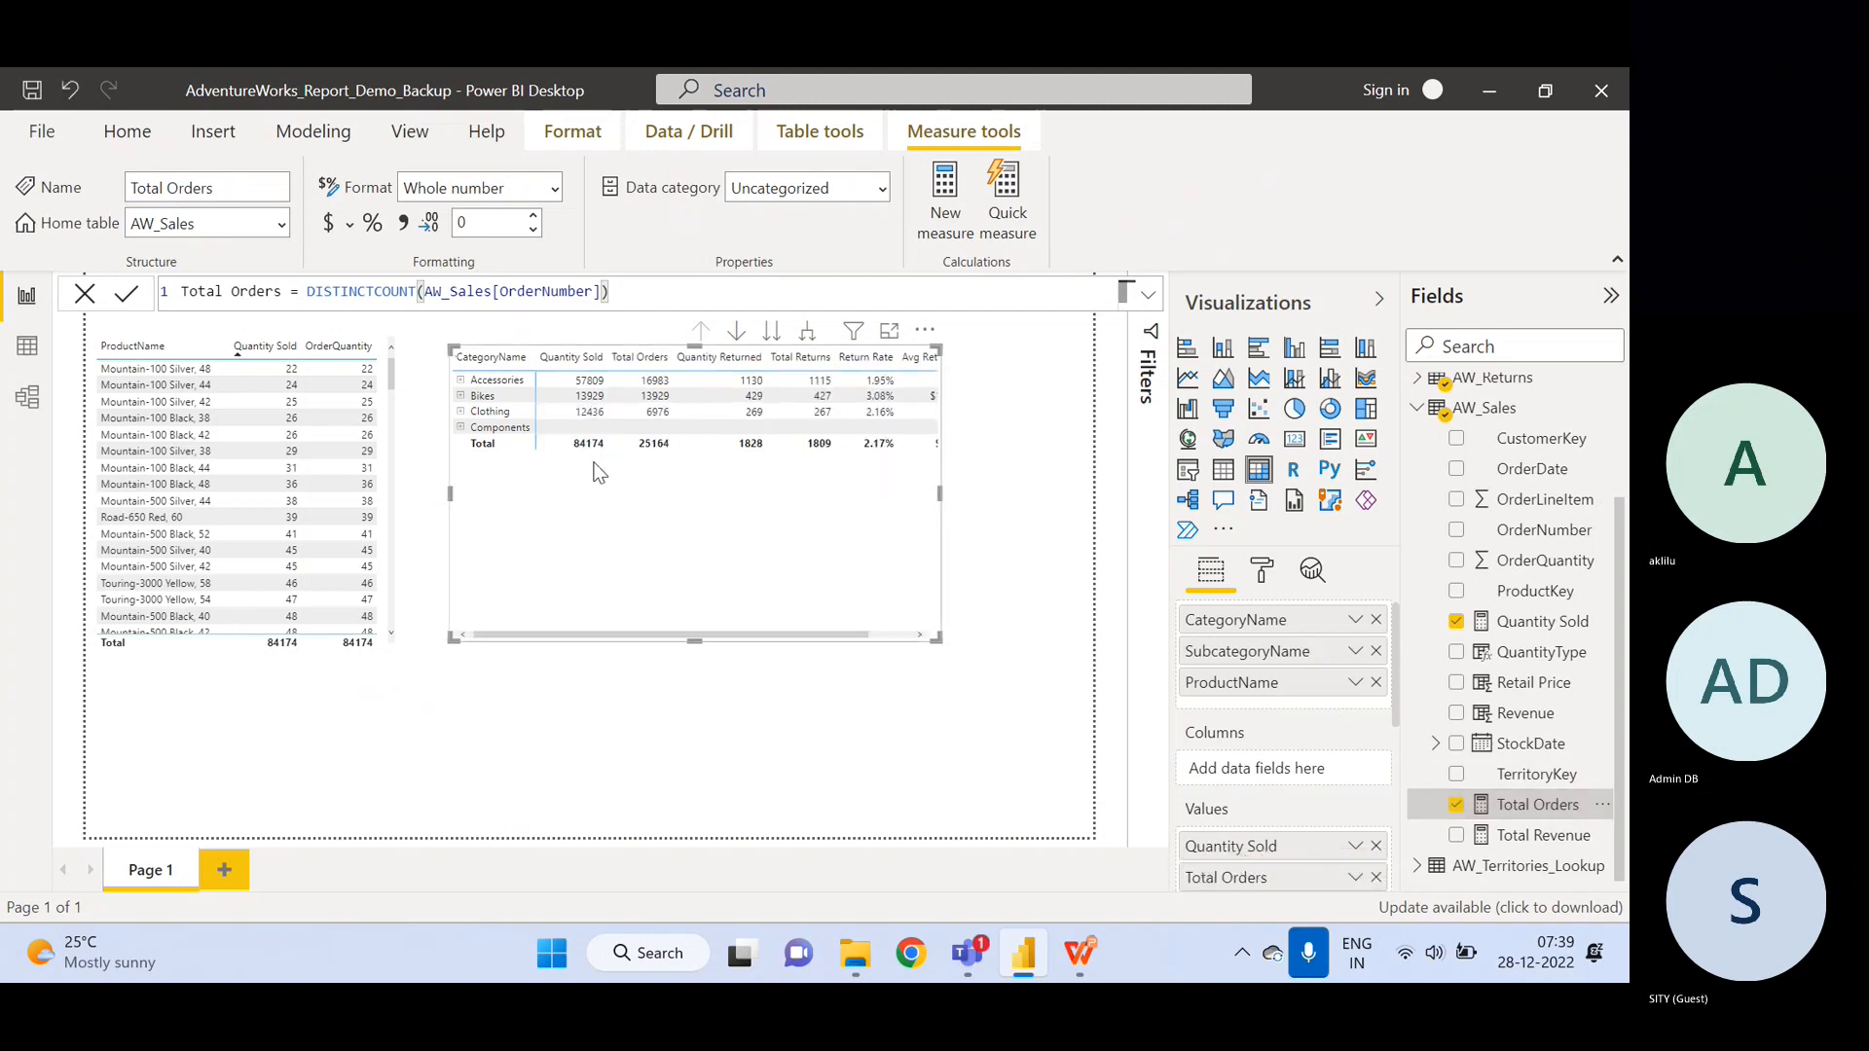
- Compare the matrix's Quantity Sold and Total Orders columns, and widen the matrix until the Avg Retail Price column fits
click(574, 365)
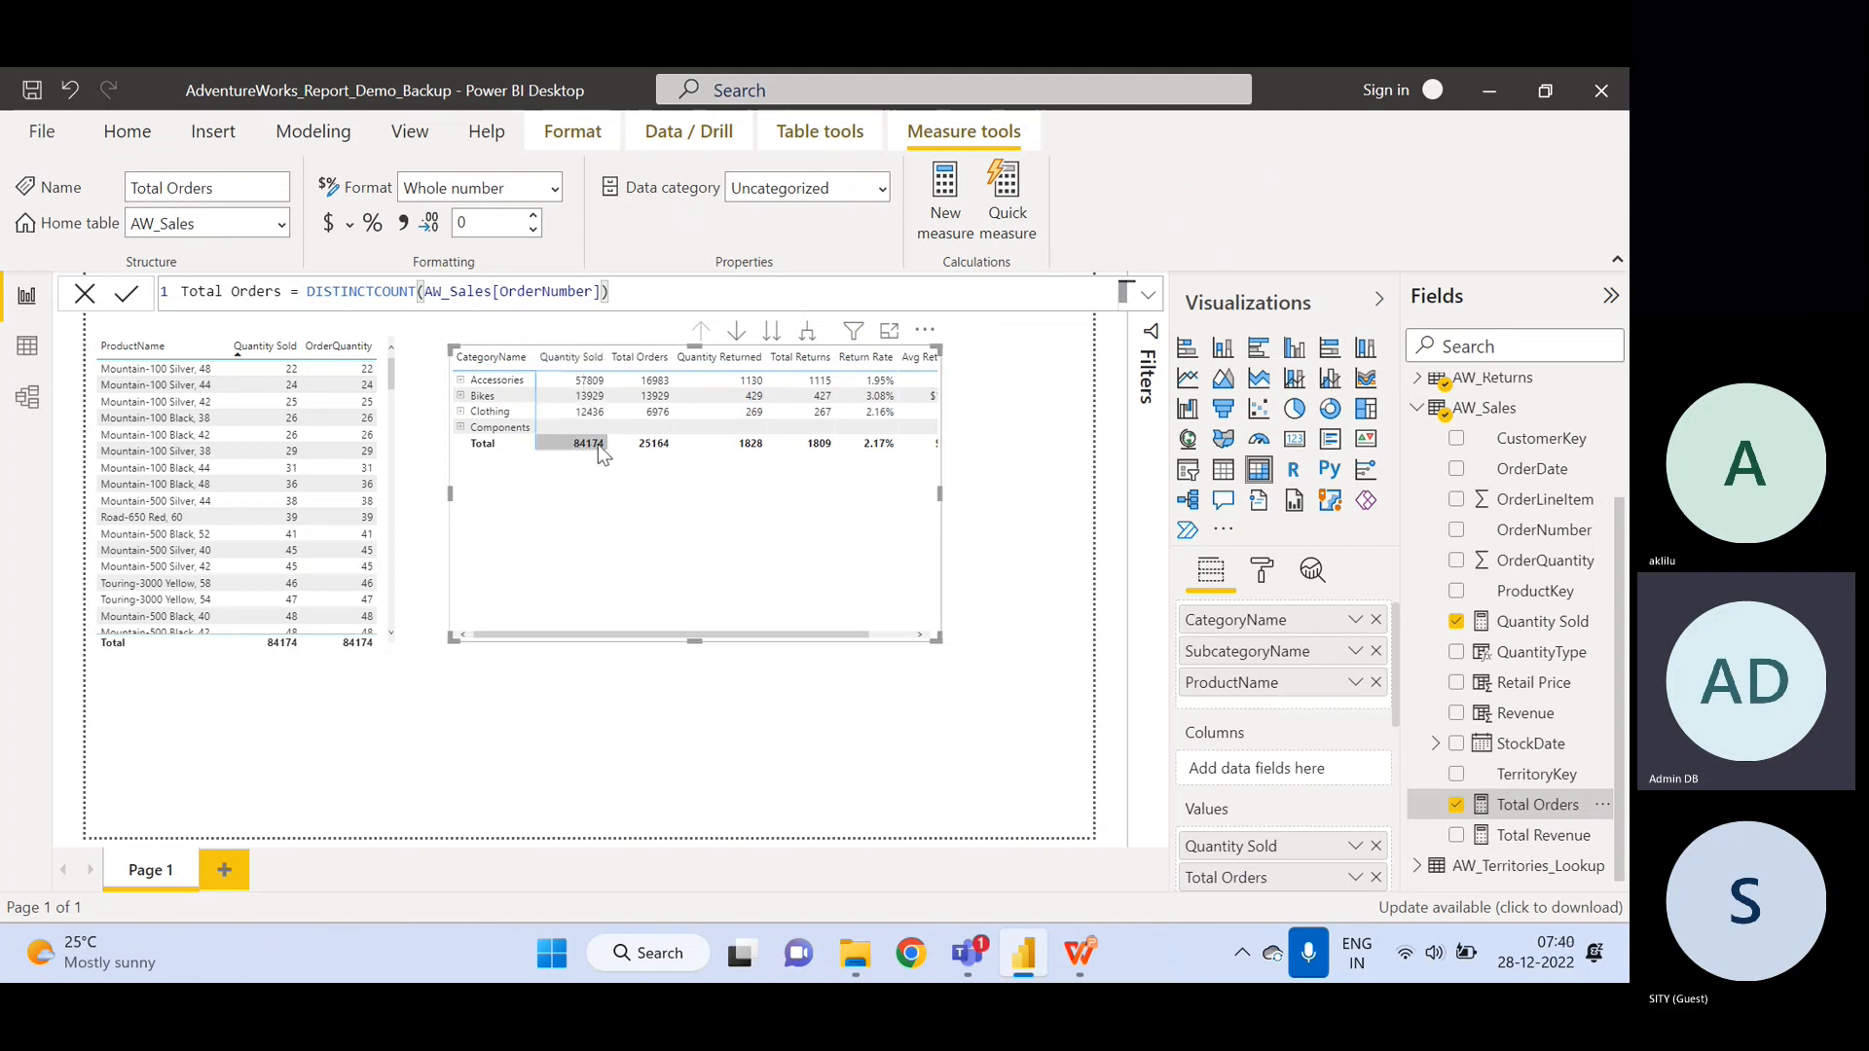
click(659, 362)
click(661, 361)
mouse_move(580, 455)
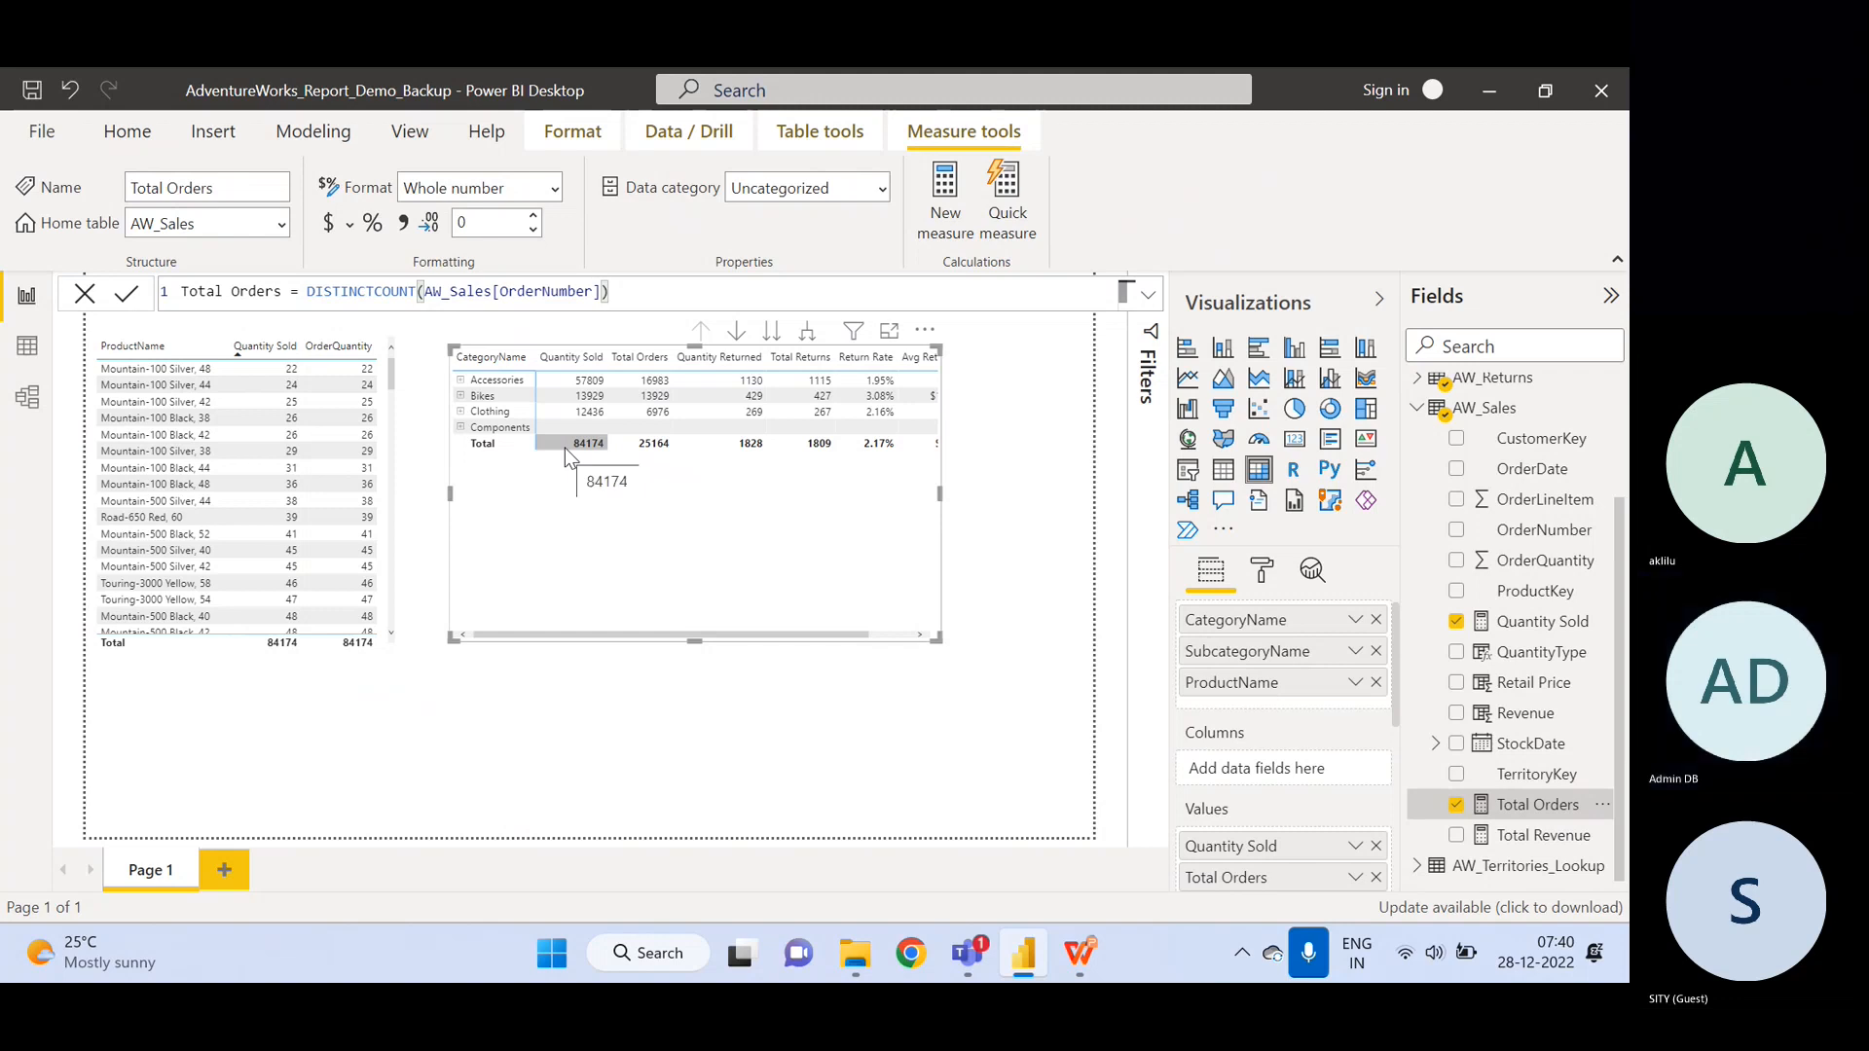
mouse_move(656, 408)
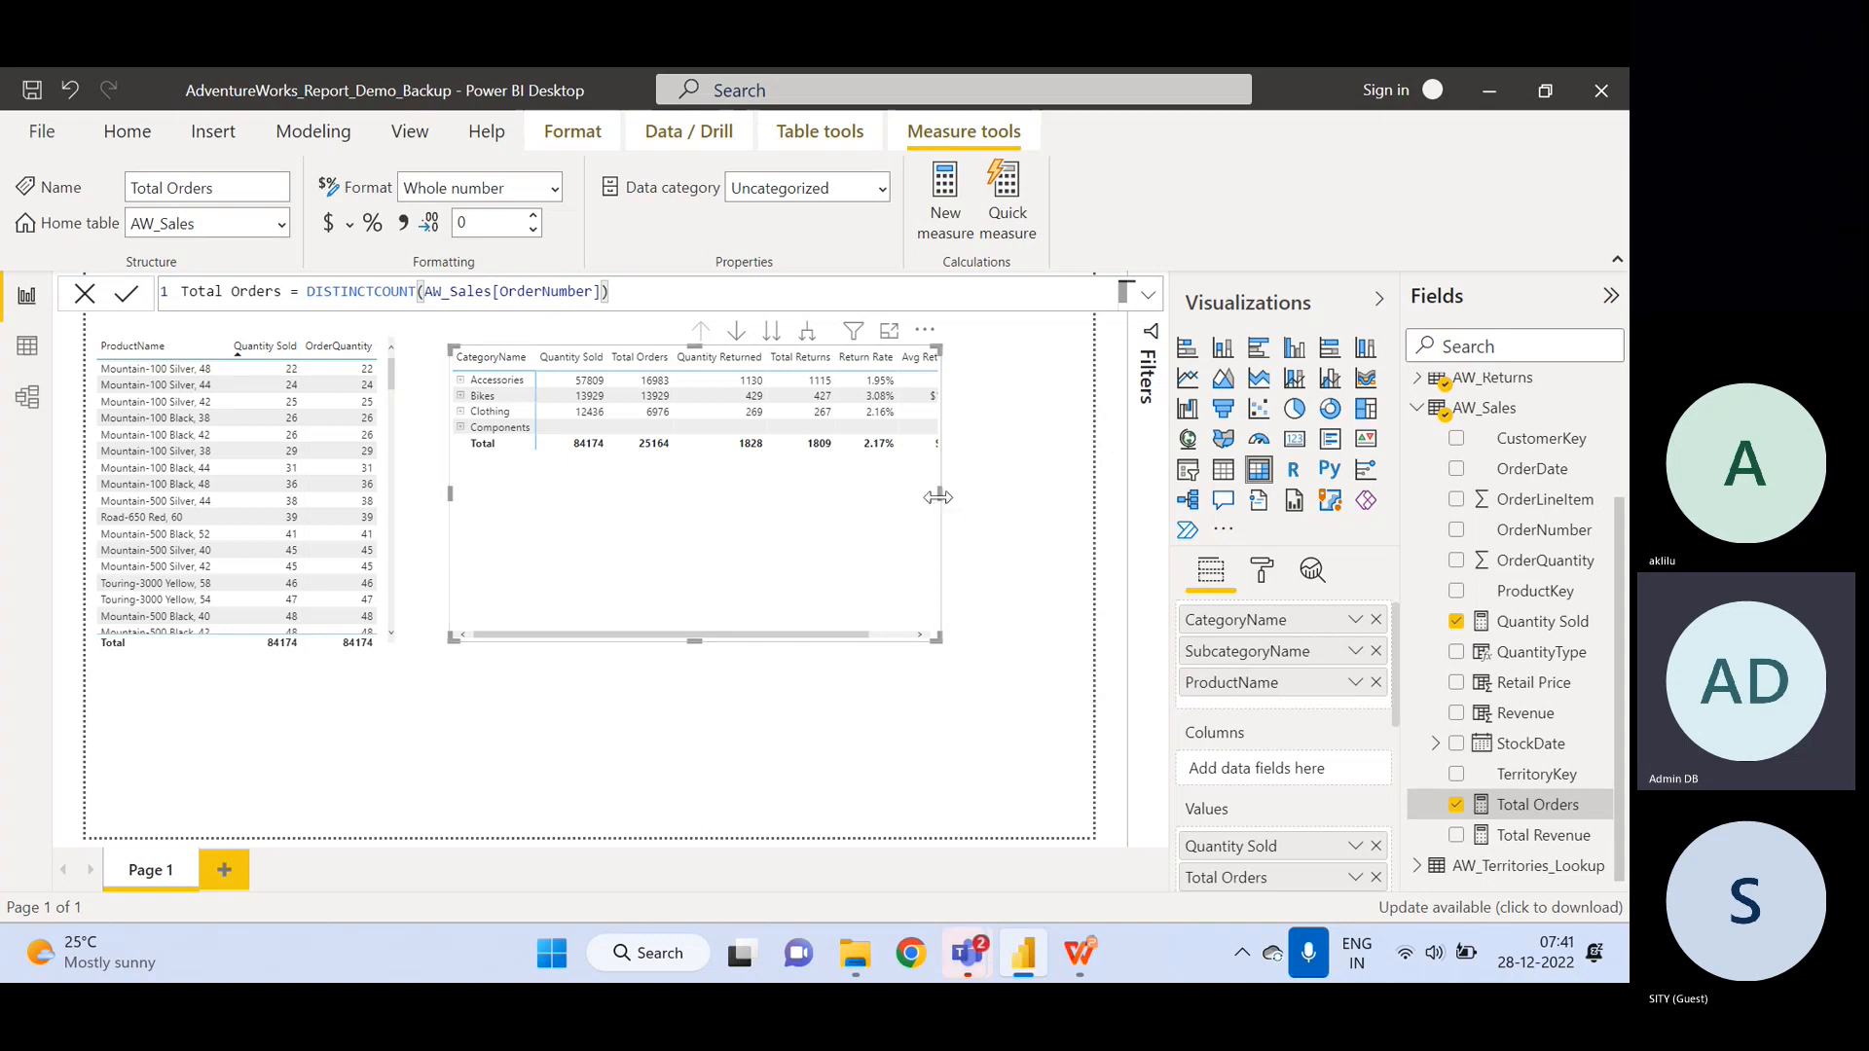
drag(938, 496, 1009, 499)
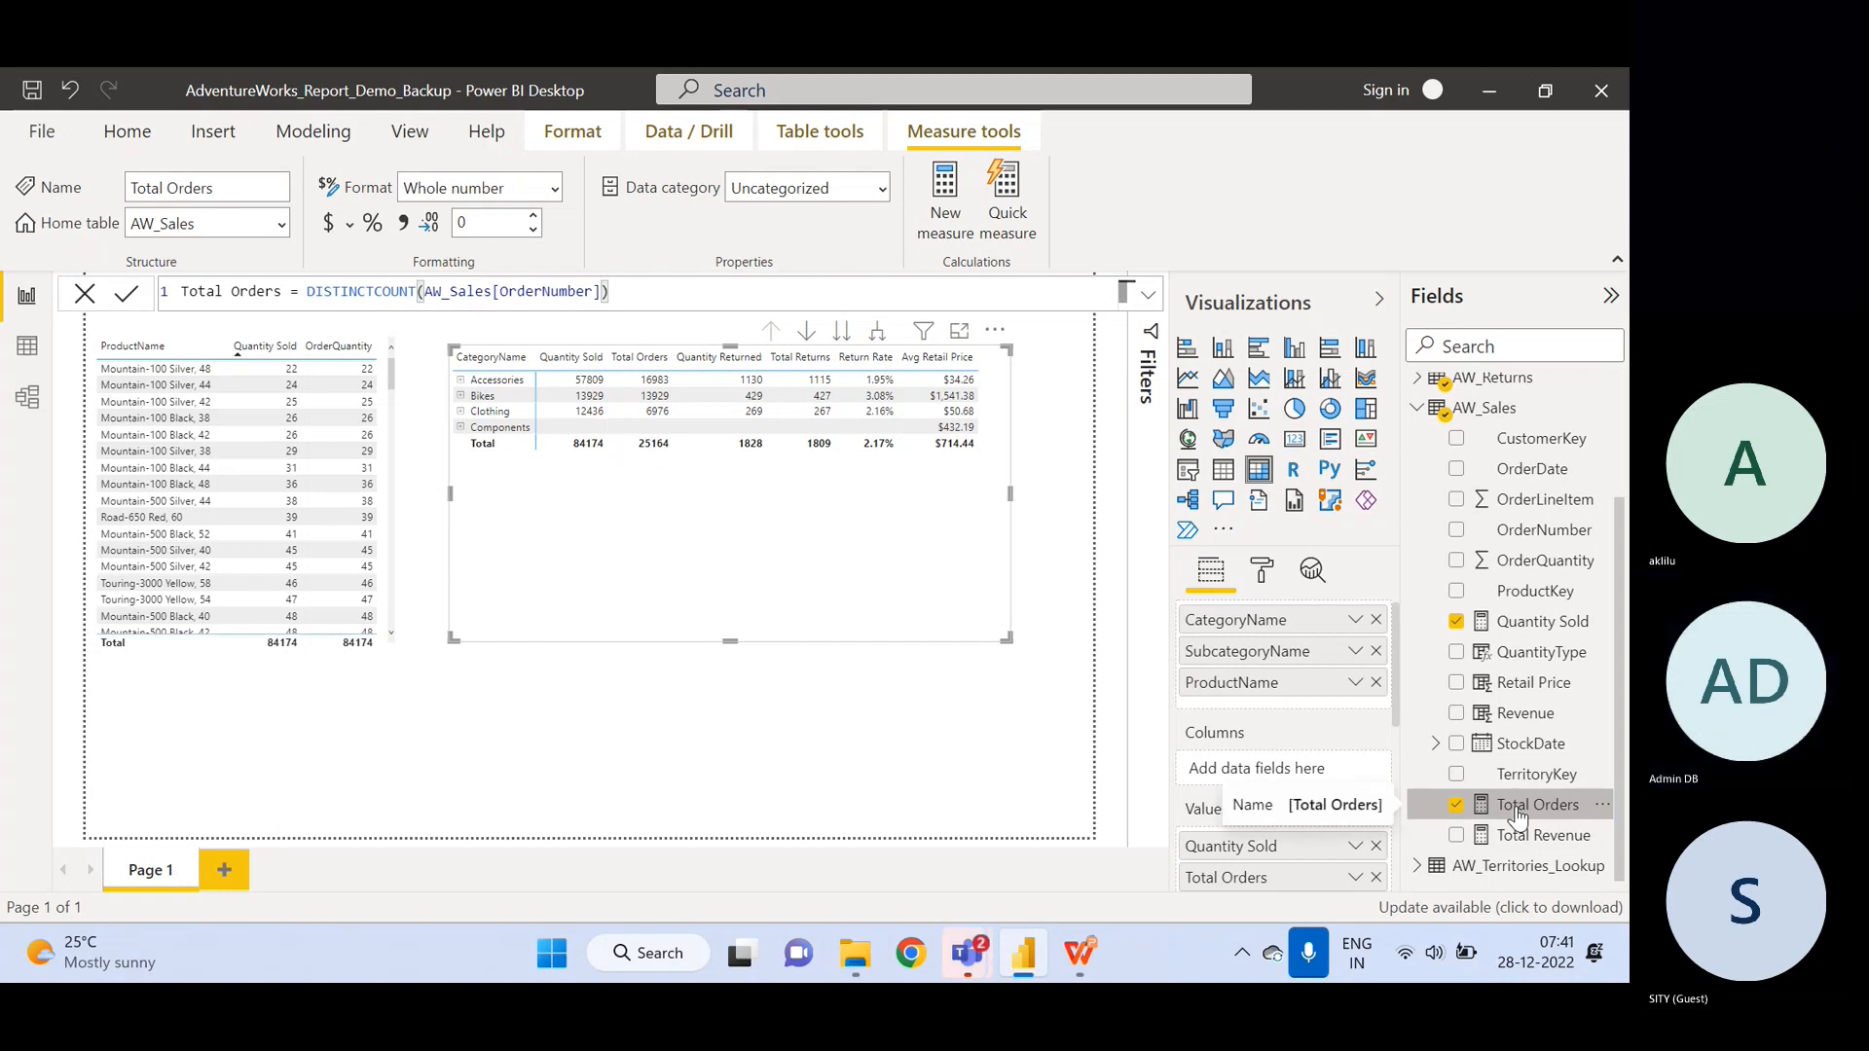
- Highlight DISTINCTCOUNT in the Total Orders formula, then review its definition on slide 16 and the returns example on slide 18 of Class_PPT.pptx in WPS Office
double_click(308, 292)
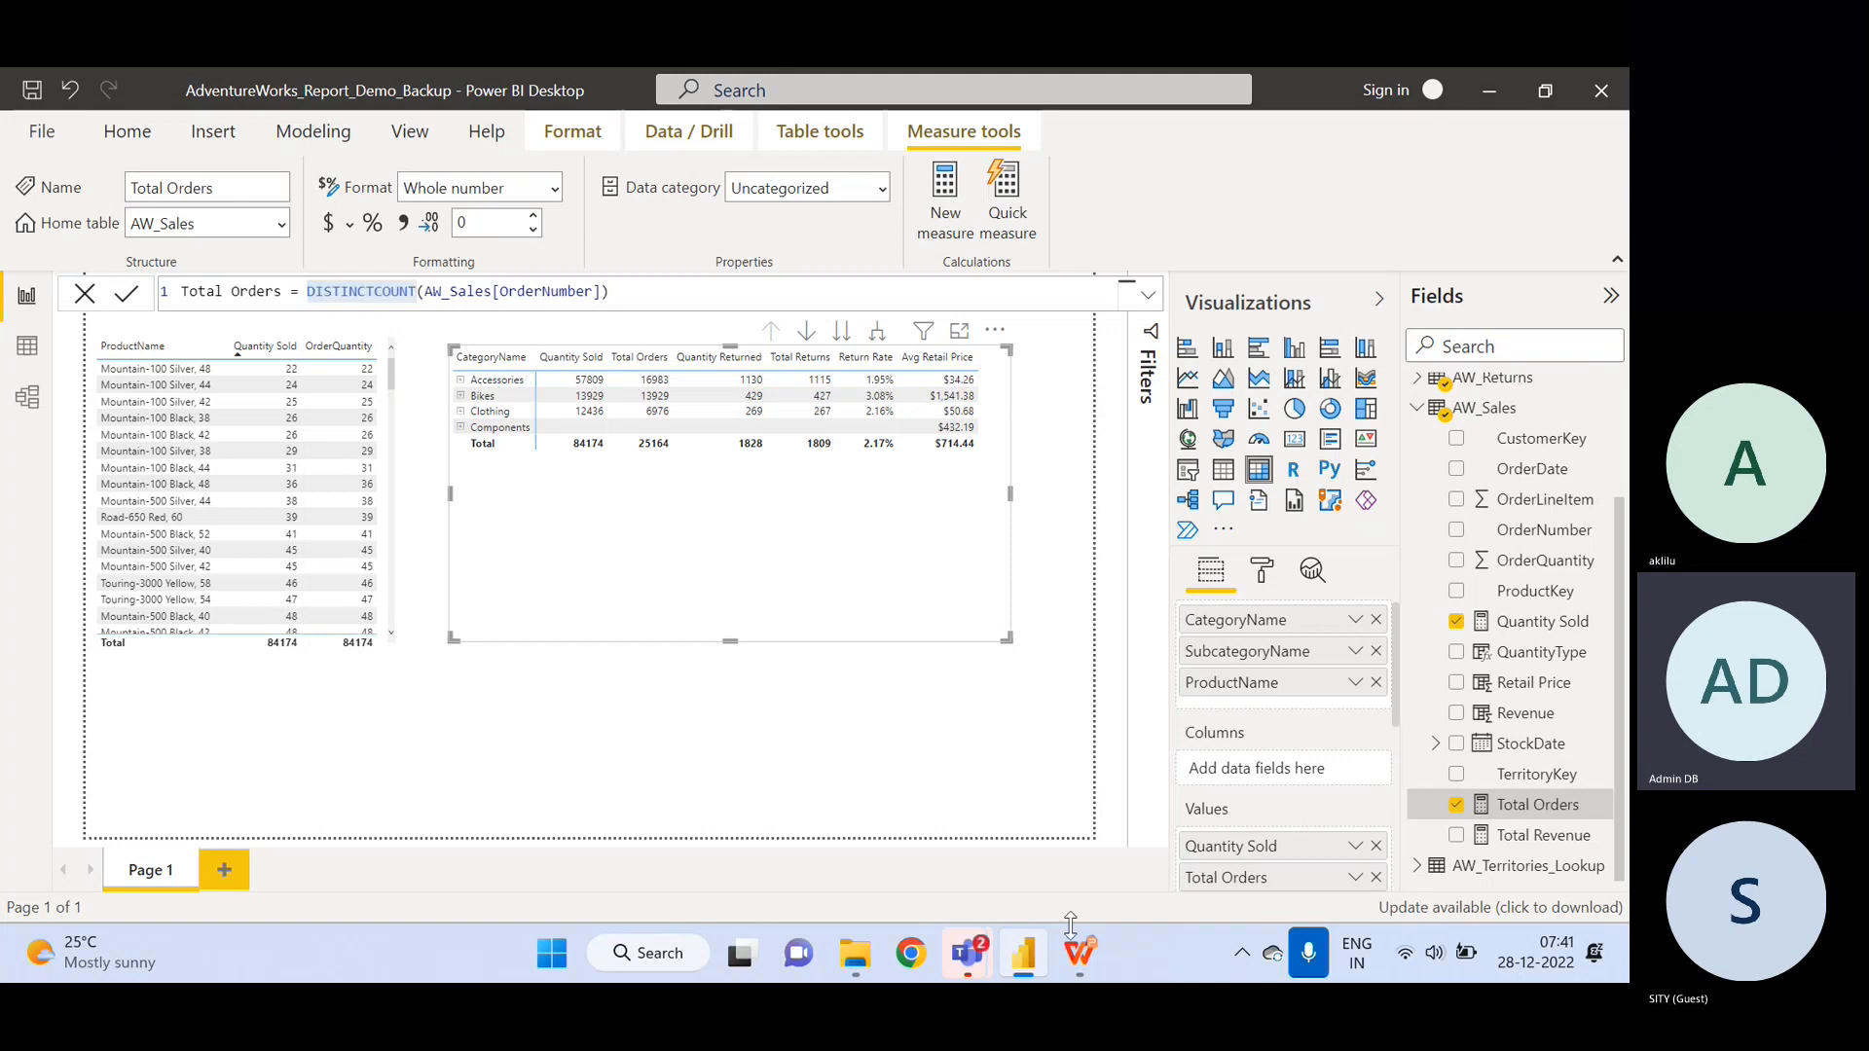
click(1079, 956)
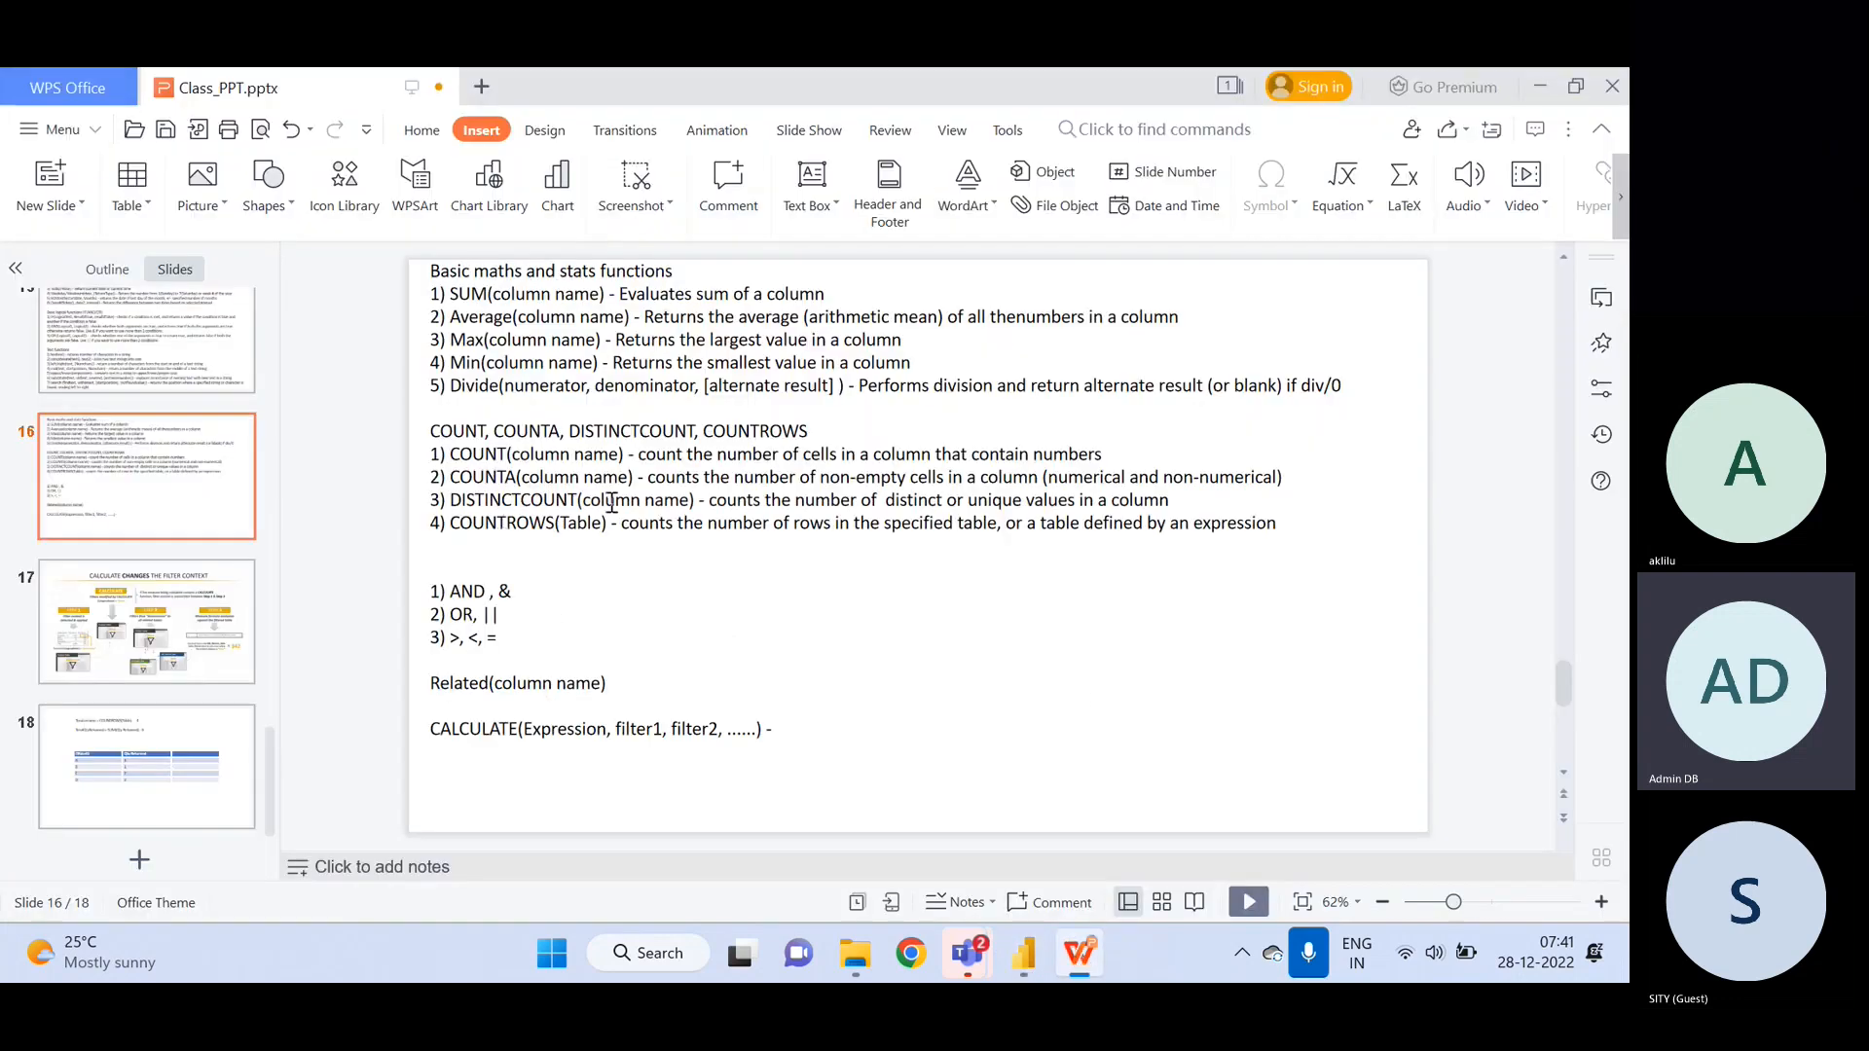
drag(450, 500, 1198, 503)
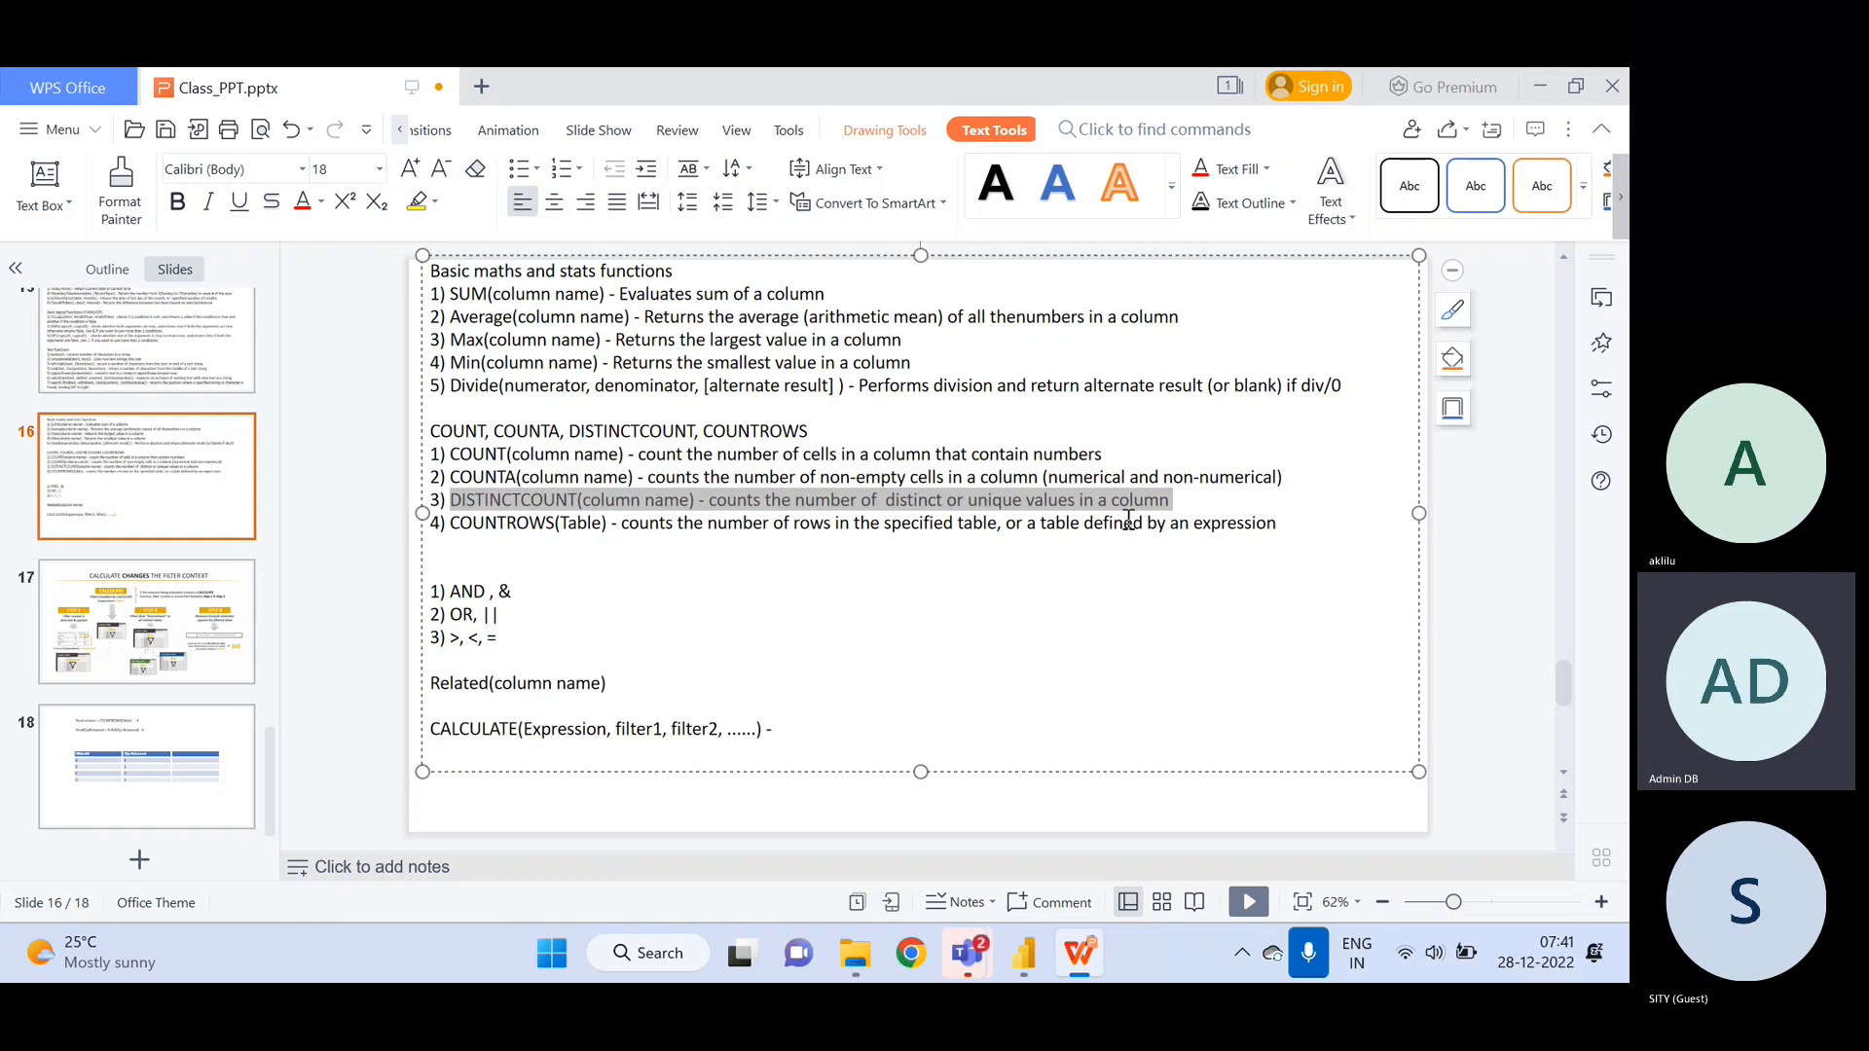
click(134, 799)
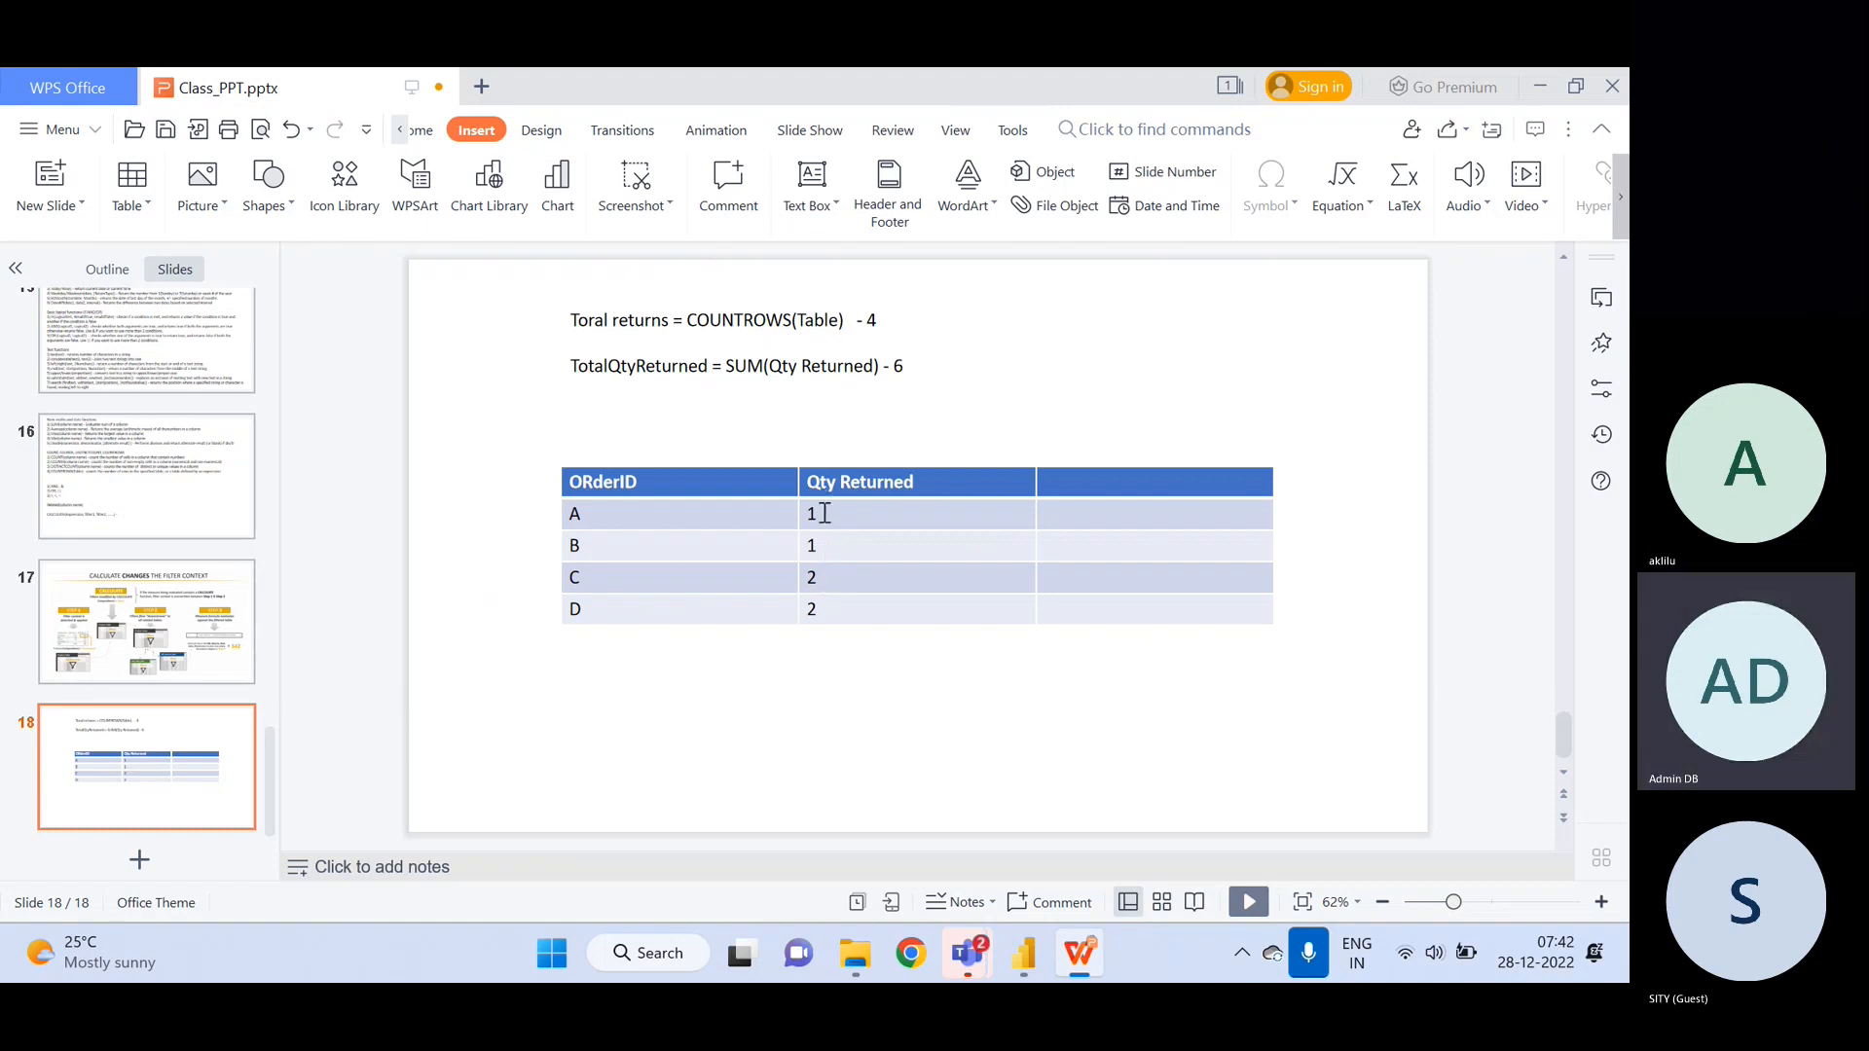
- Switch back to Power BI Desktop, look at the AW_Sales data and return to the report page
click(1023, 954)
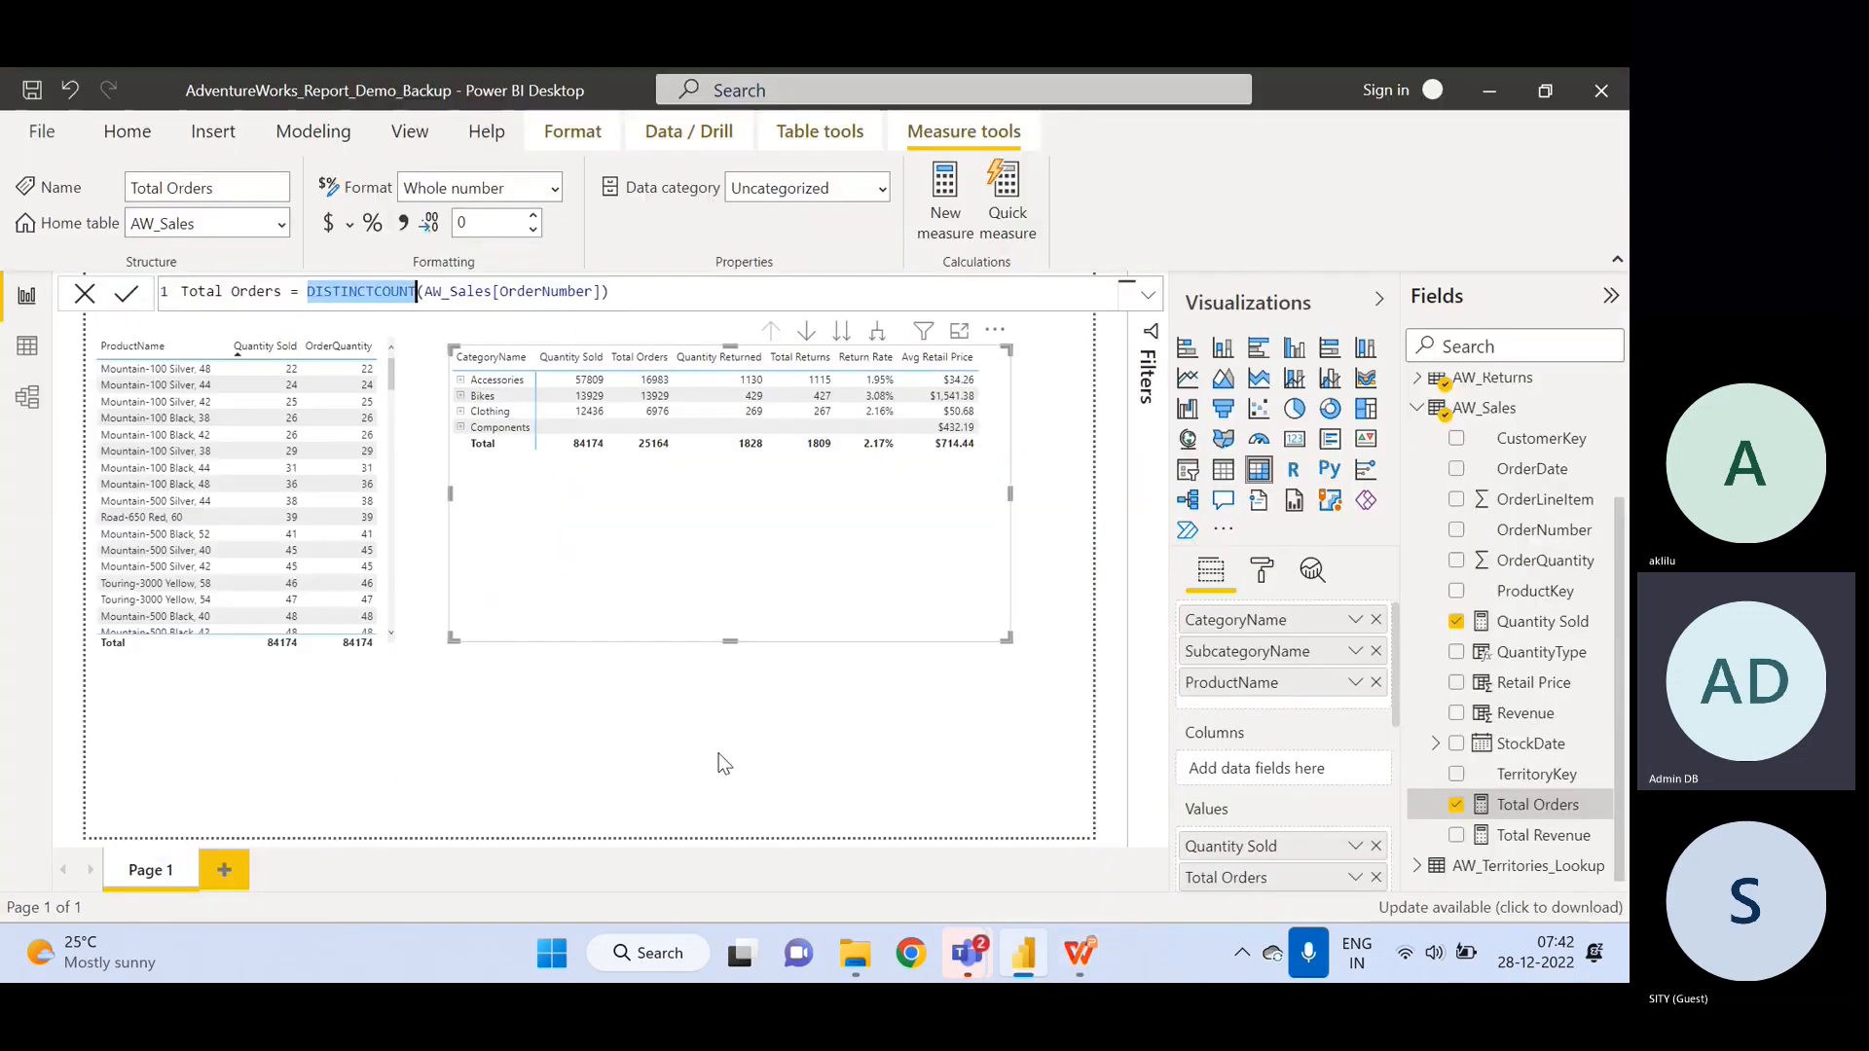
click(26, 345)
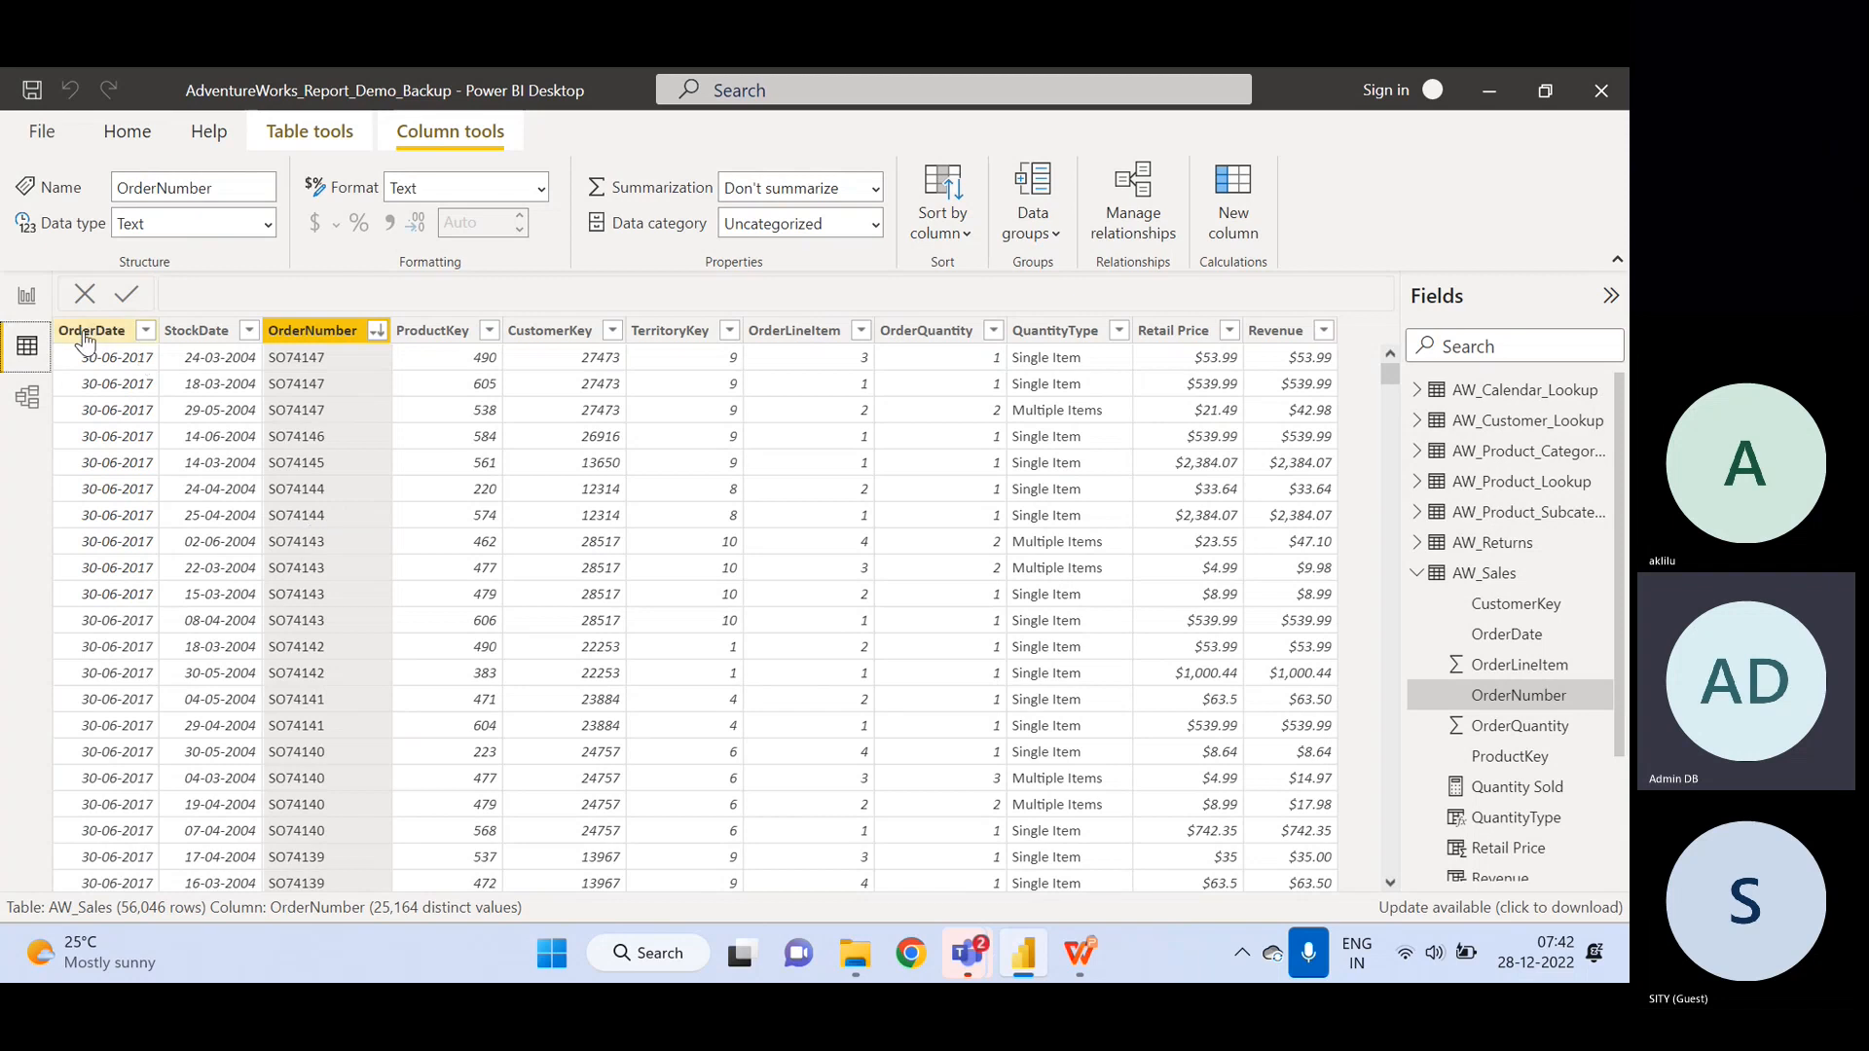
click(27, 295)
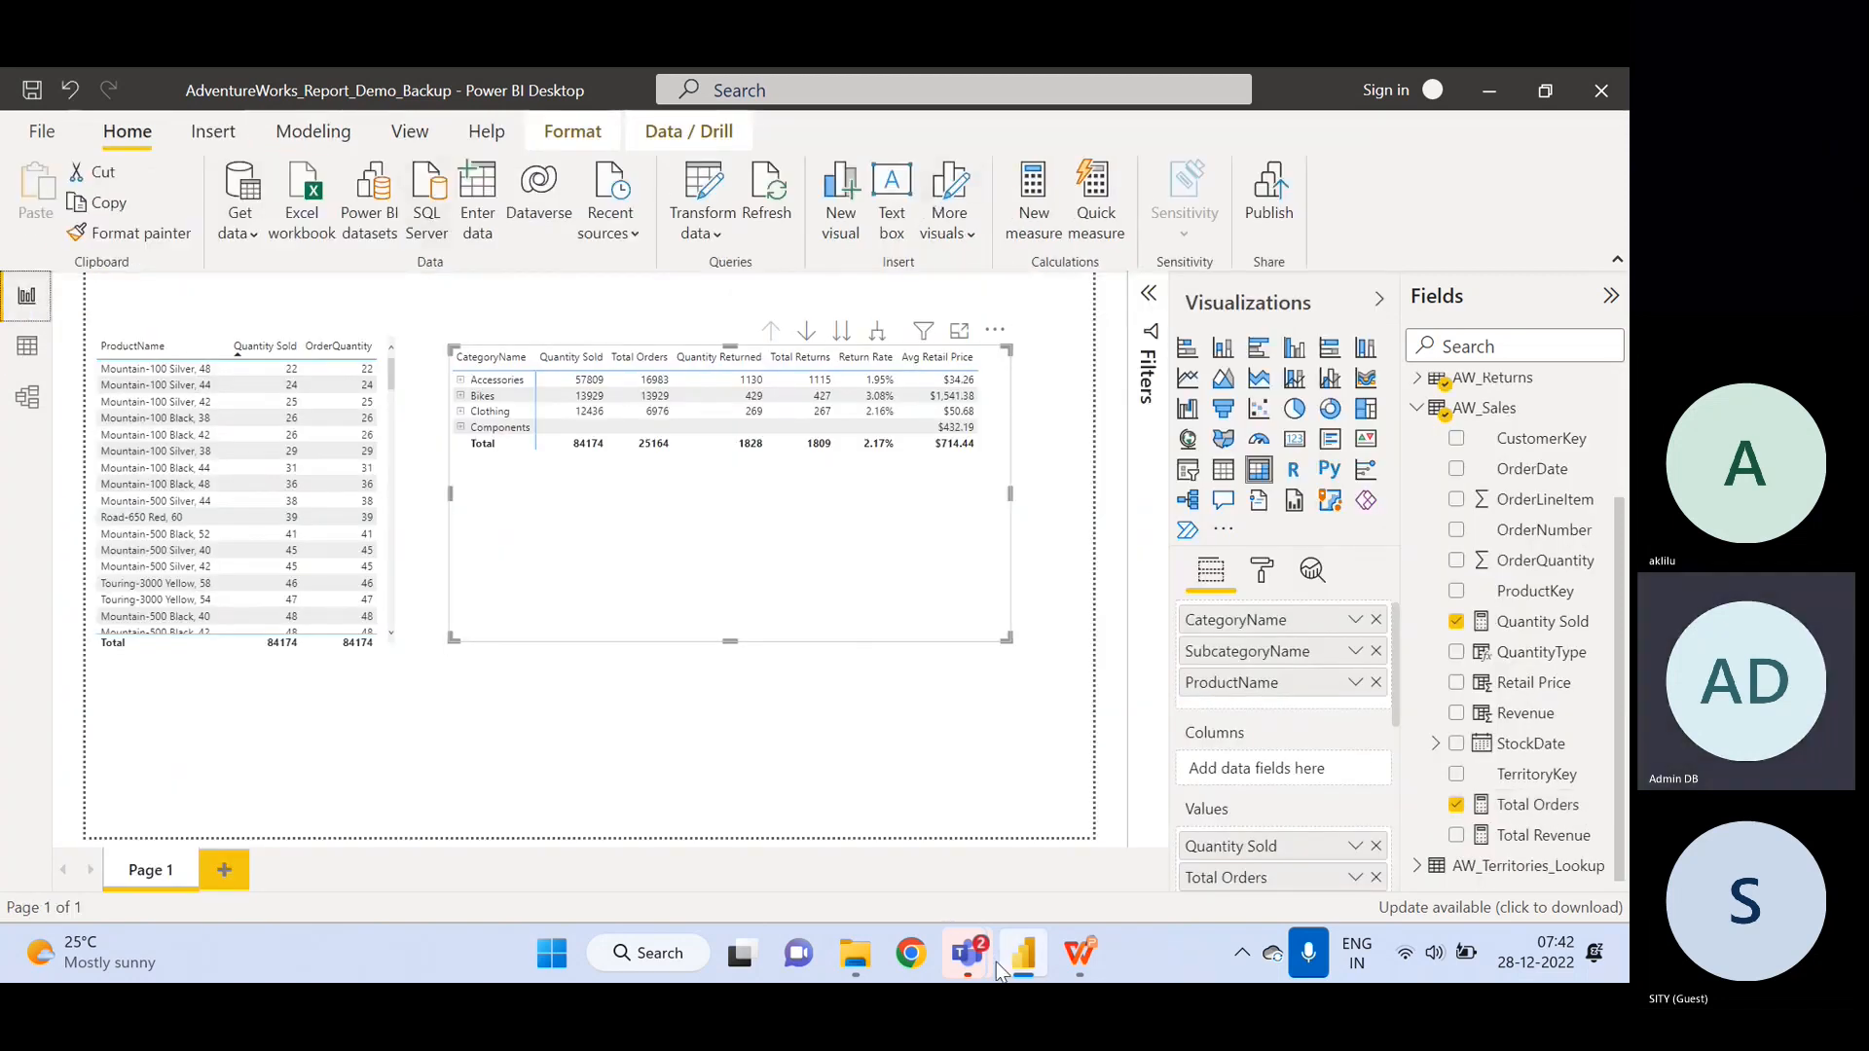
- Switch to the Teams meeting, mute the microphone, unmute it again and return to the Power BI report
click(968, 954)
click(921, 693)
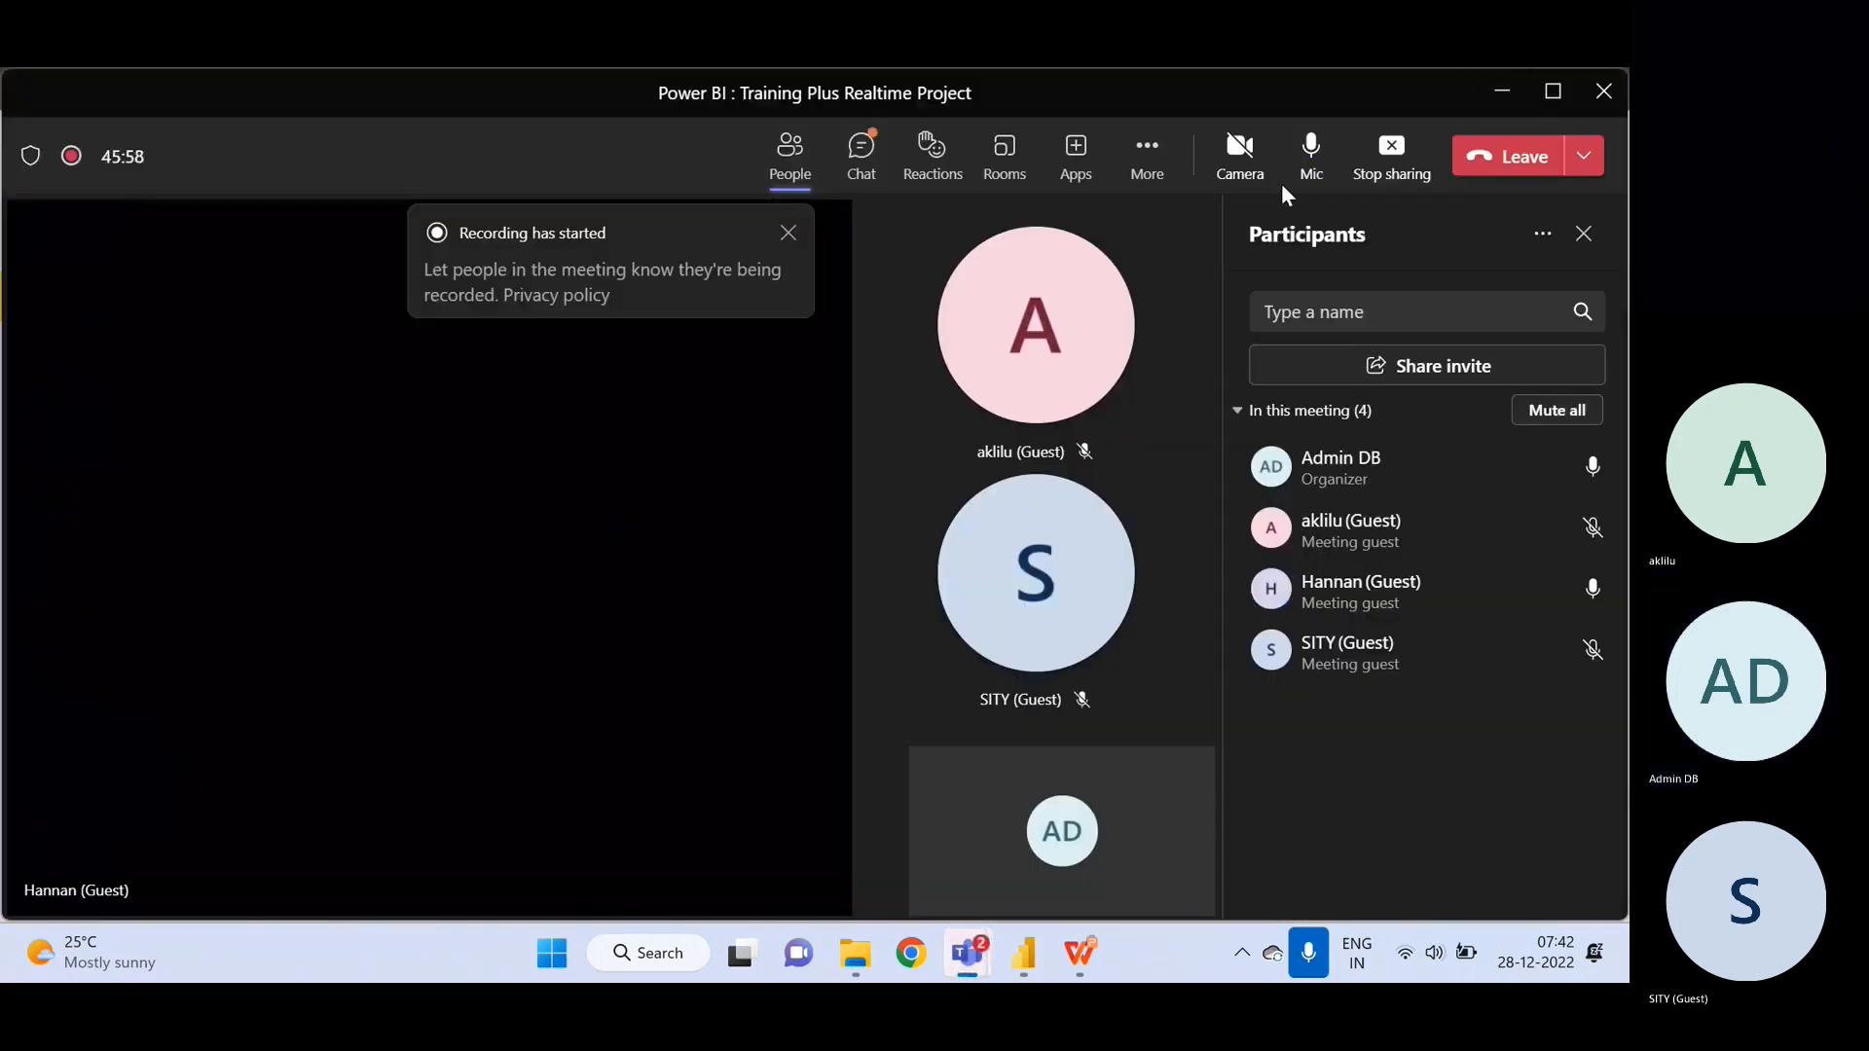
click(1310, 156)
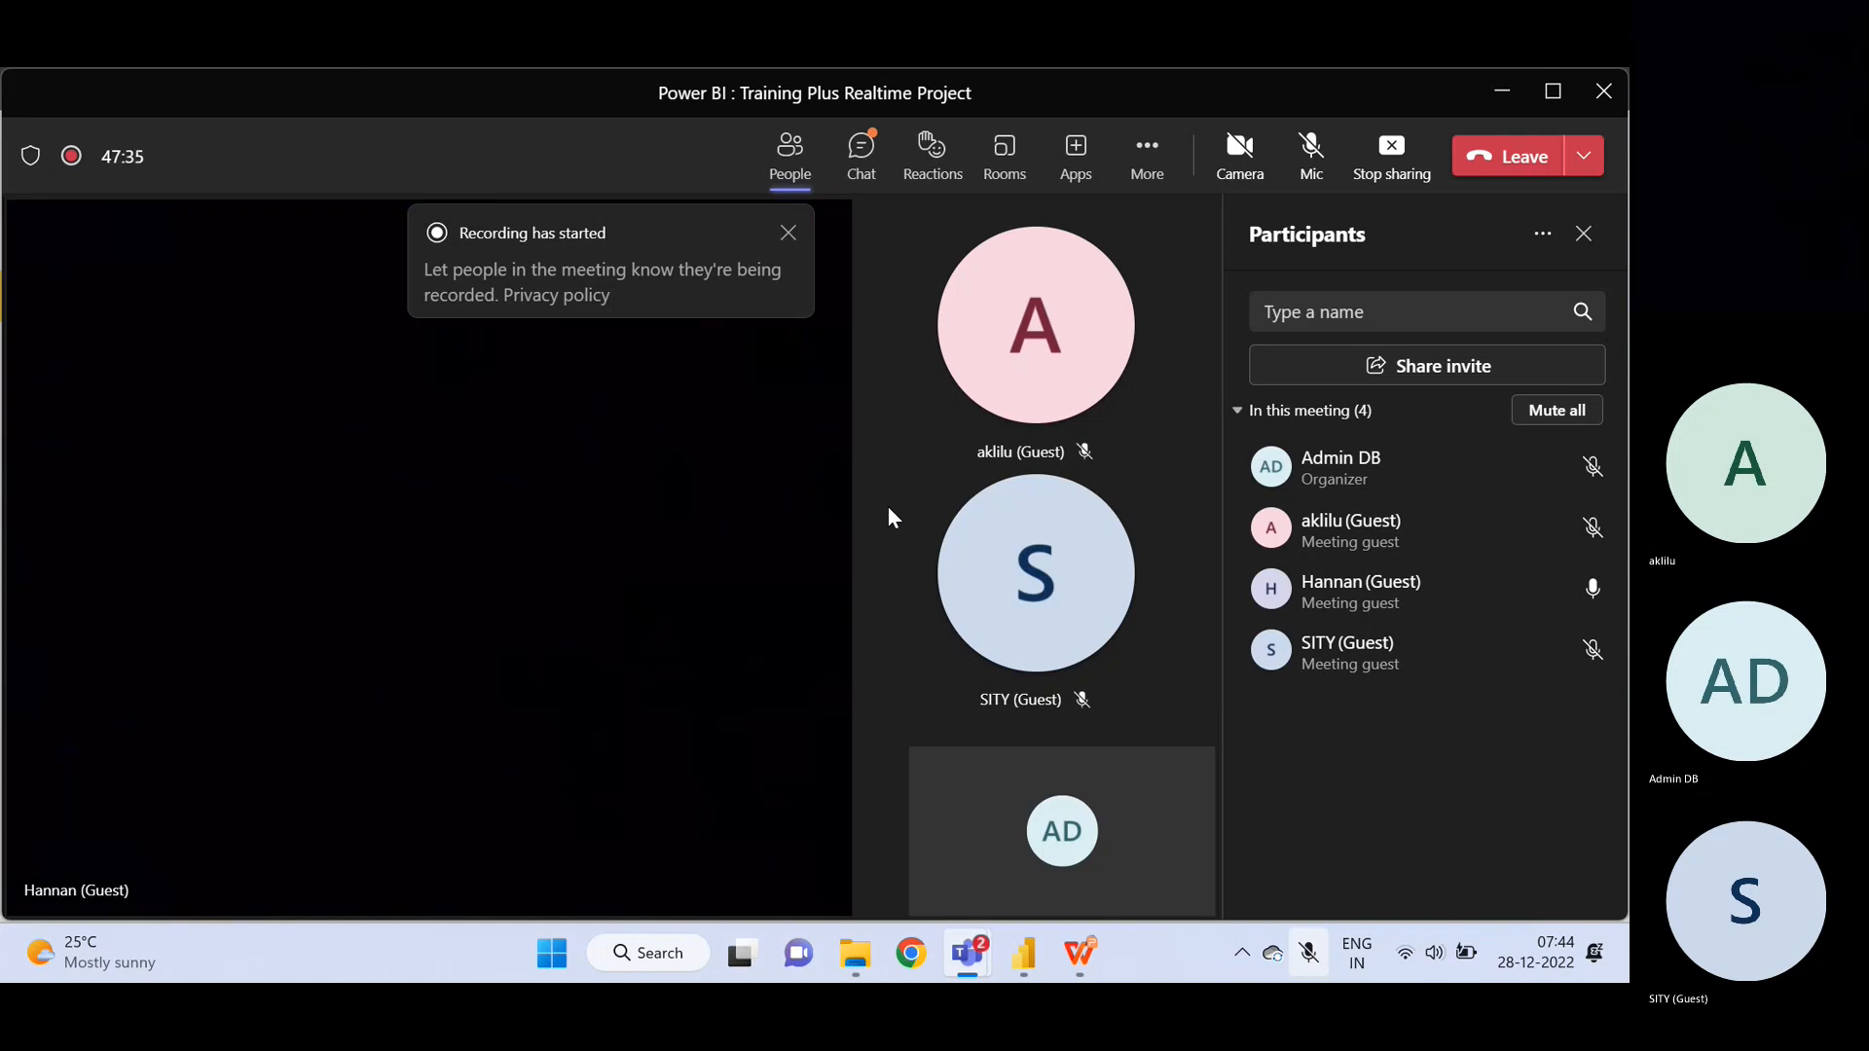
click(1309, 156)
click(1499, 90)
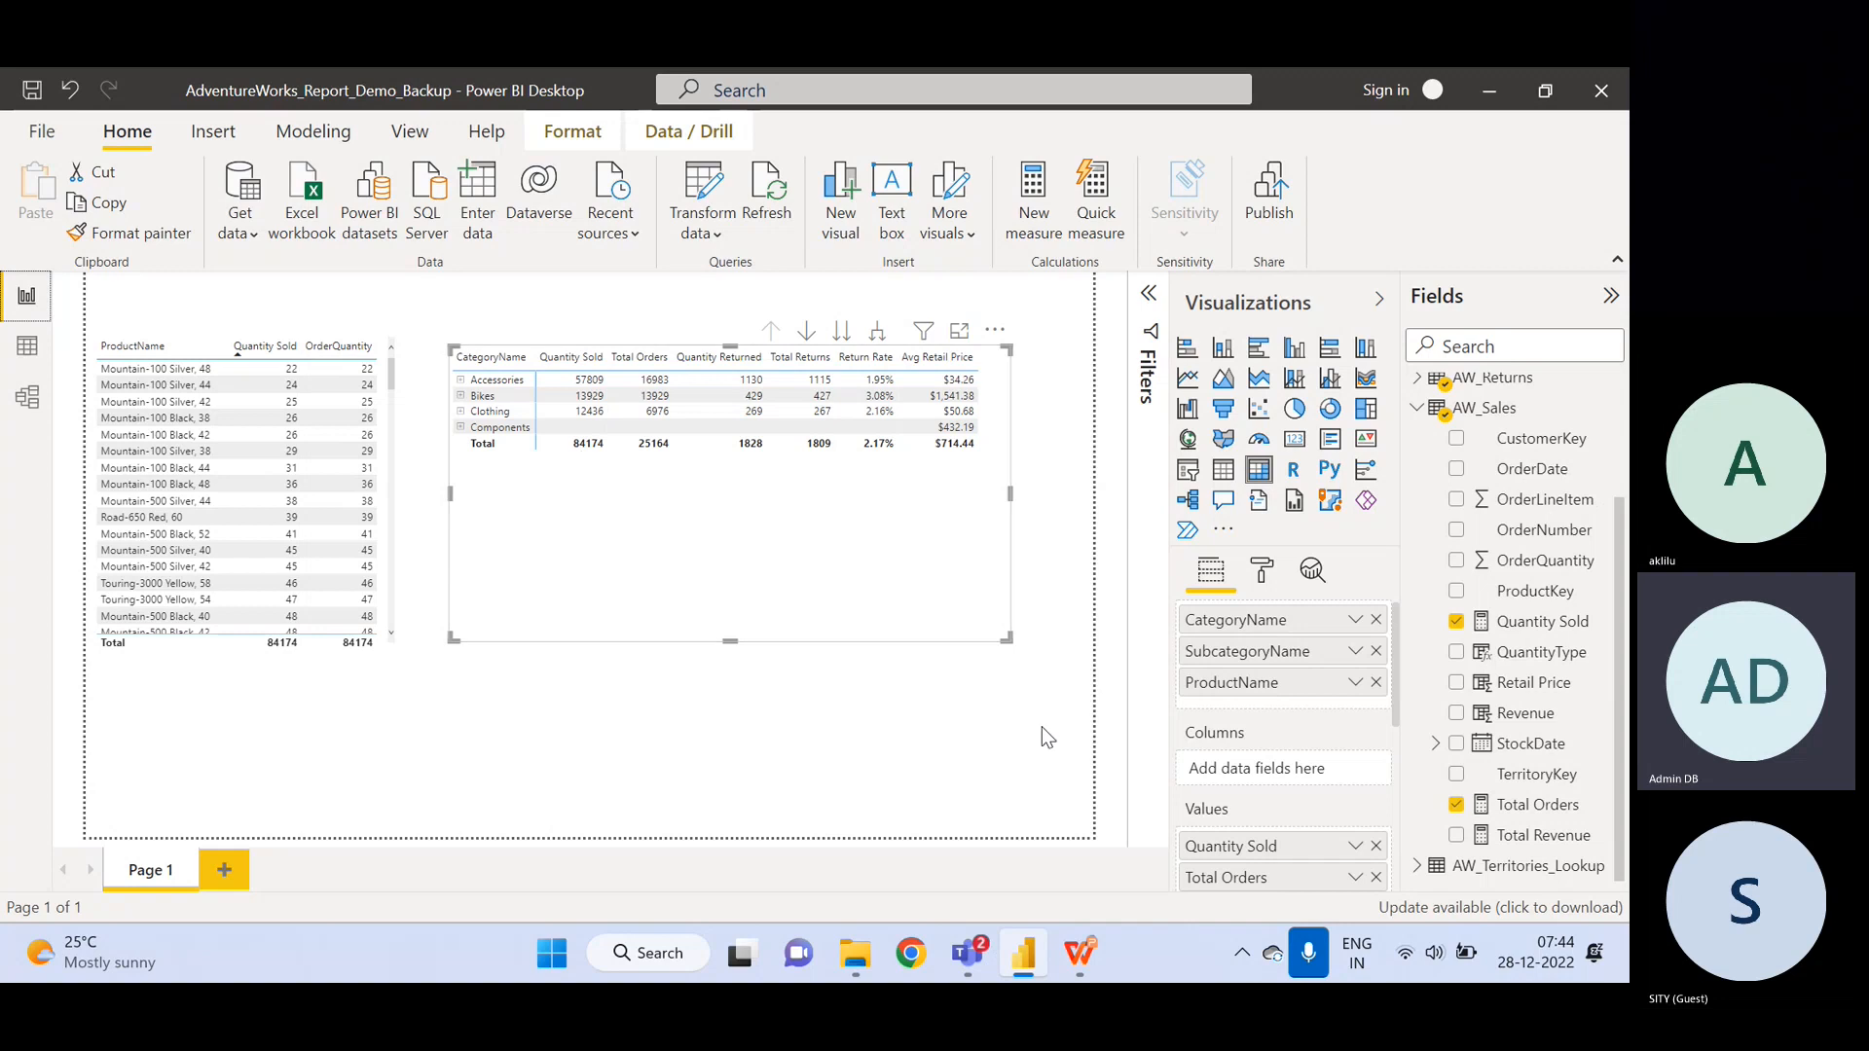
- Review the Quantity Sold measure's formula, check the AW_Sales data behind it and return to the report
click(1540, 625)
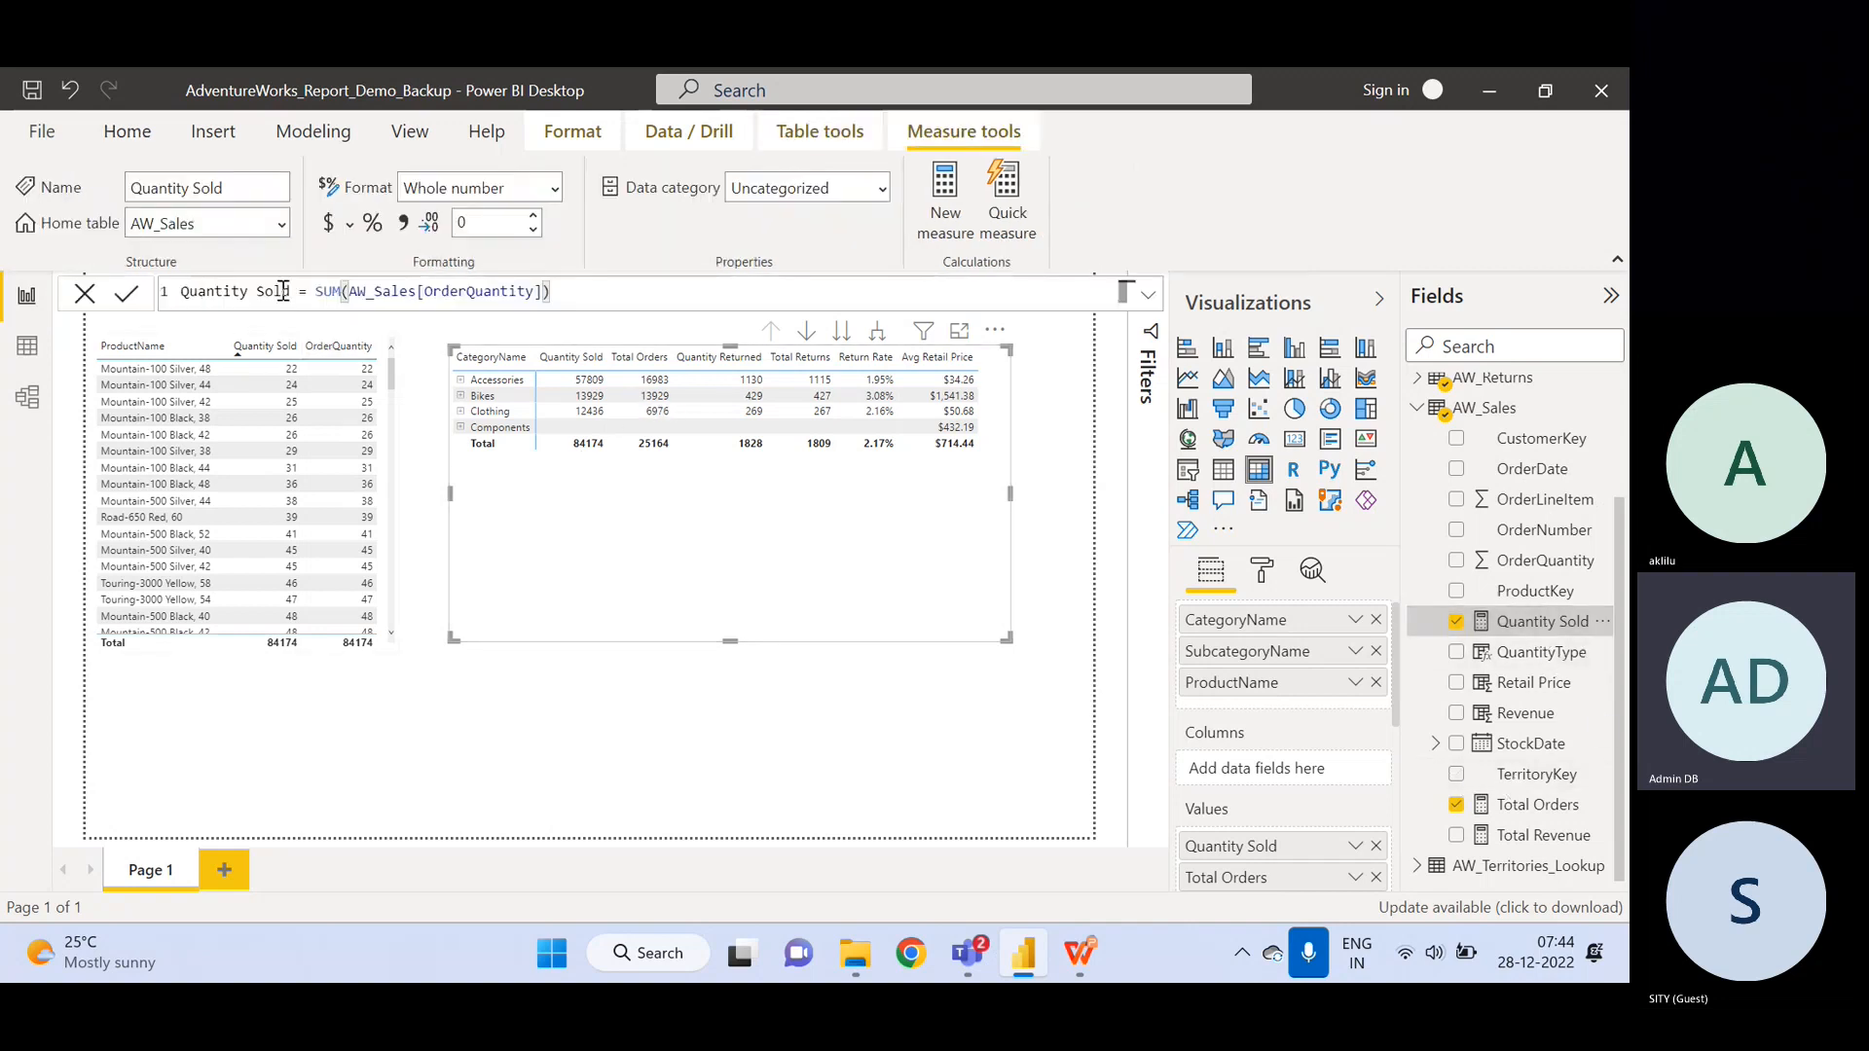
click(27, 346)
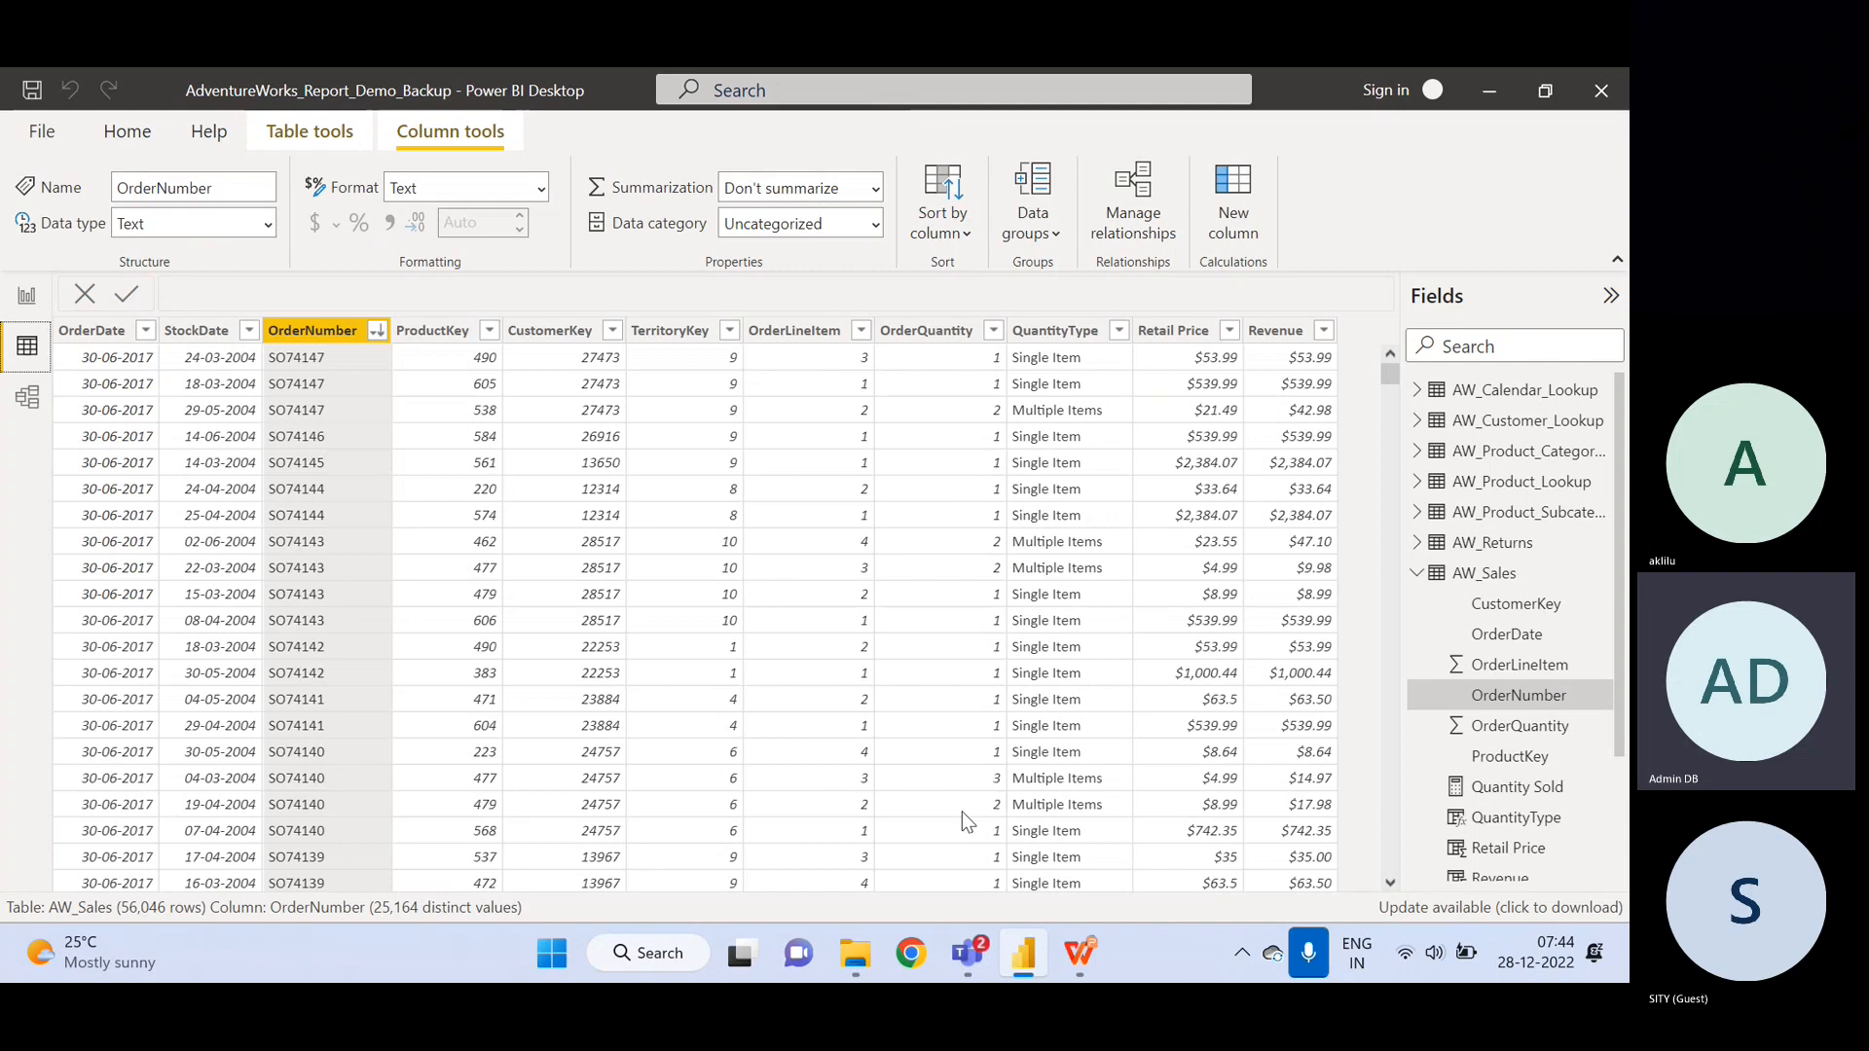
click(27, 295)
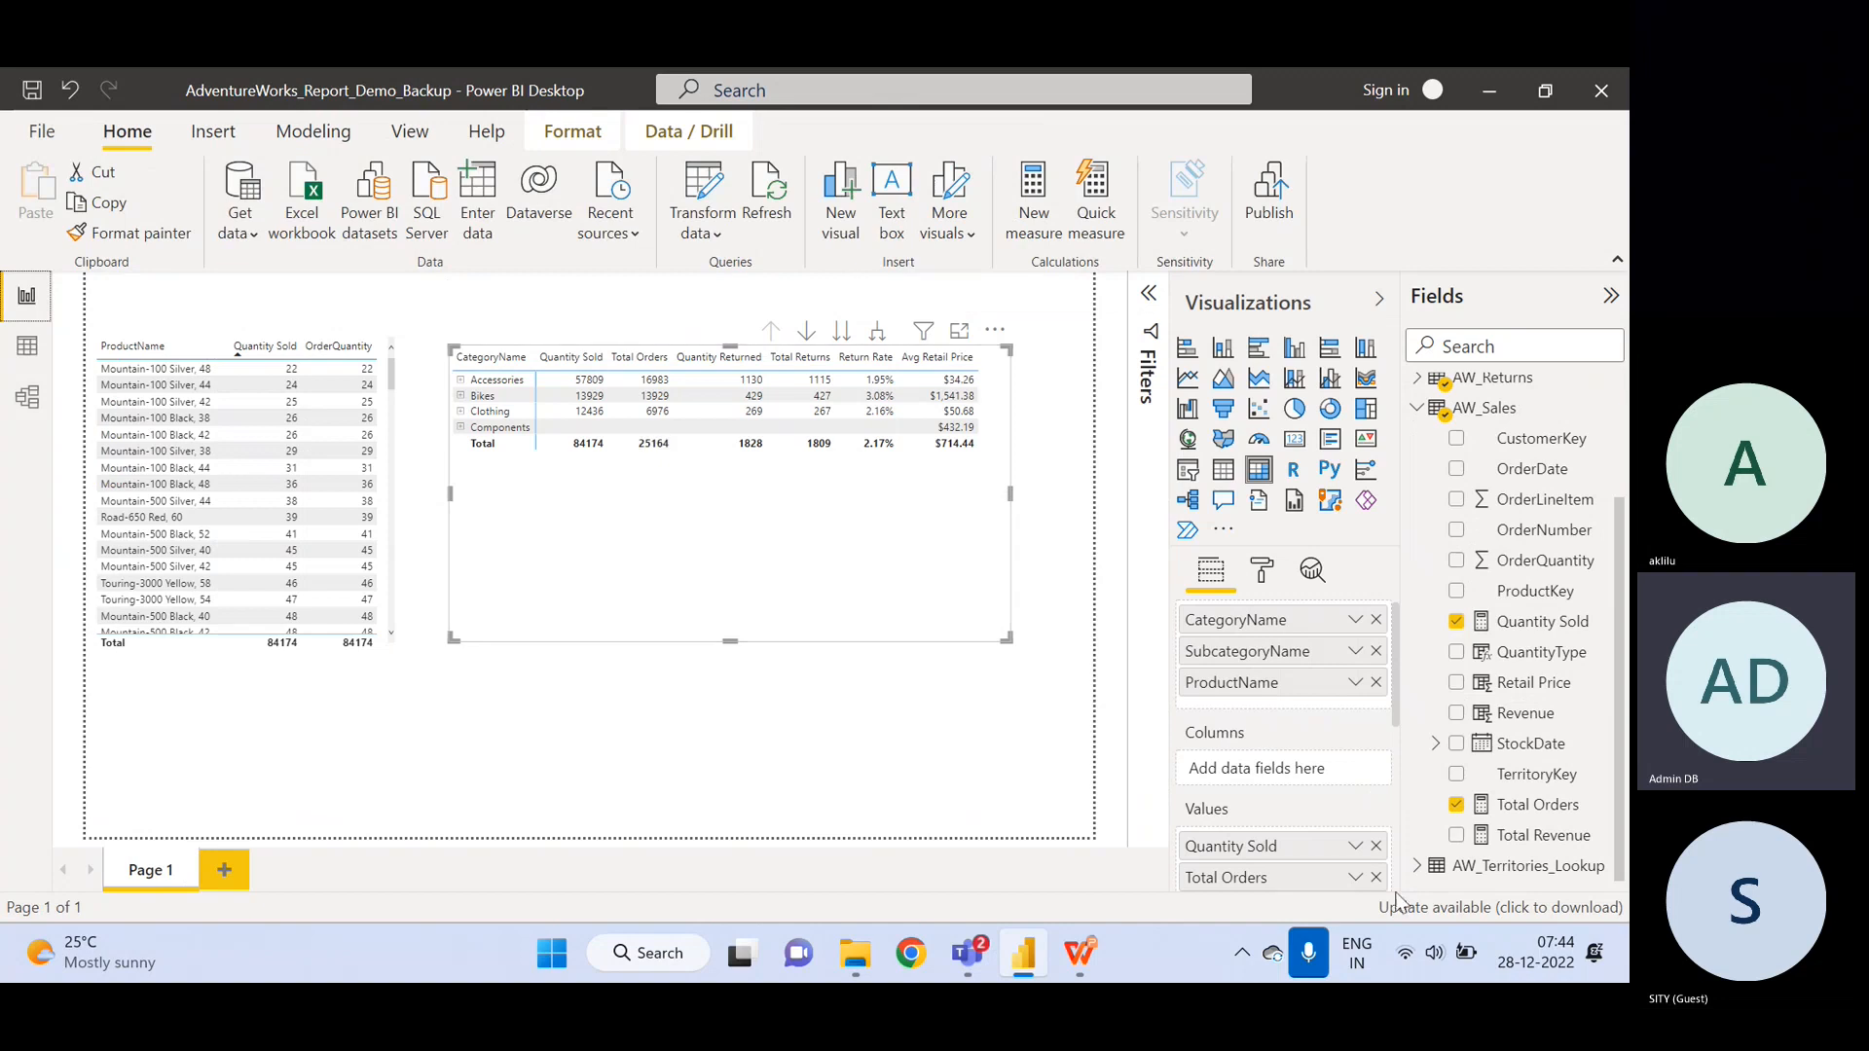
- Review the Total Orders measure's DISTINCTCOUNT formula against the OrderNumber column in the AW_Sales data
click(1547, 809)
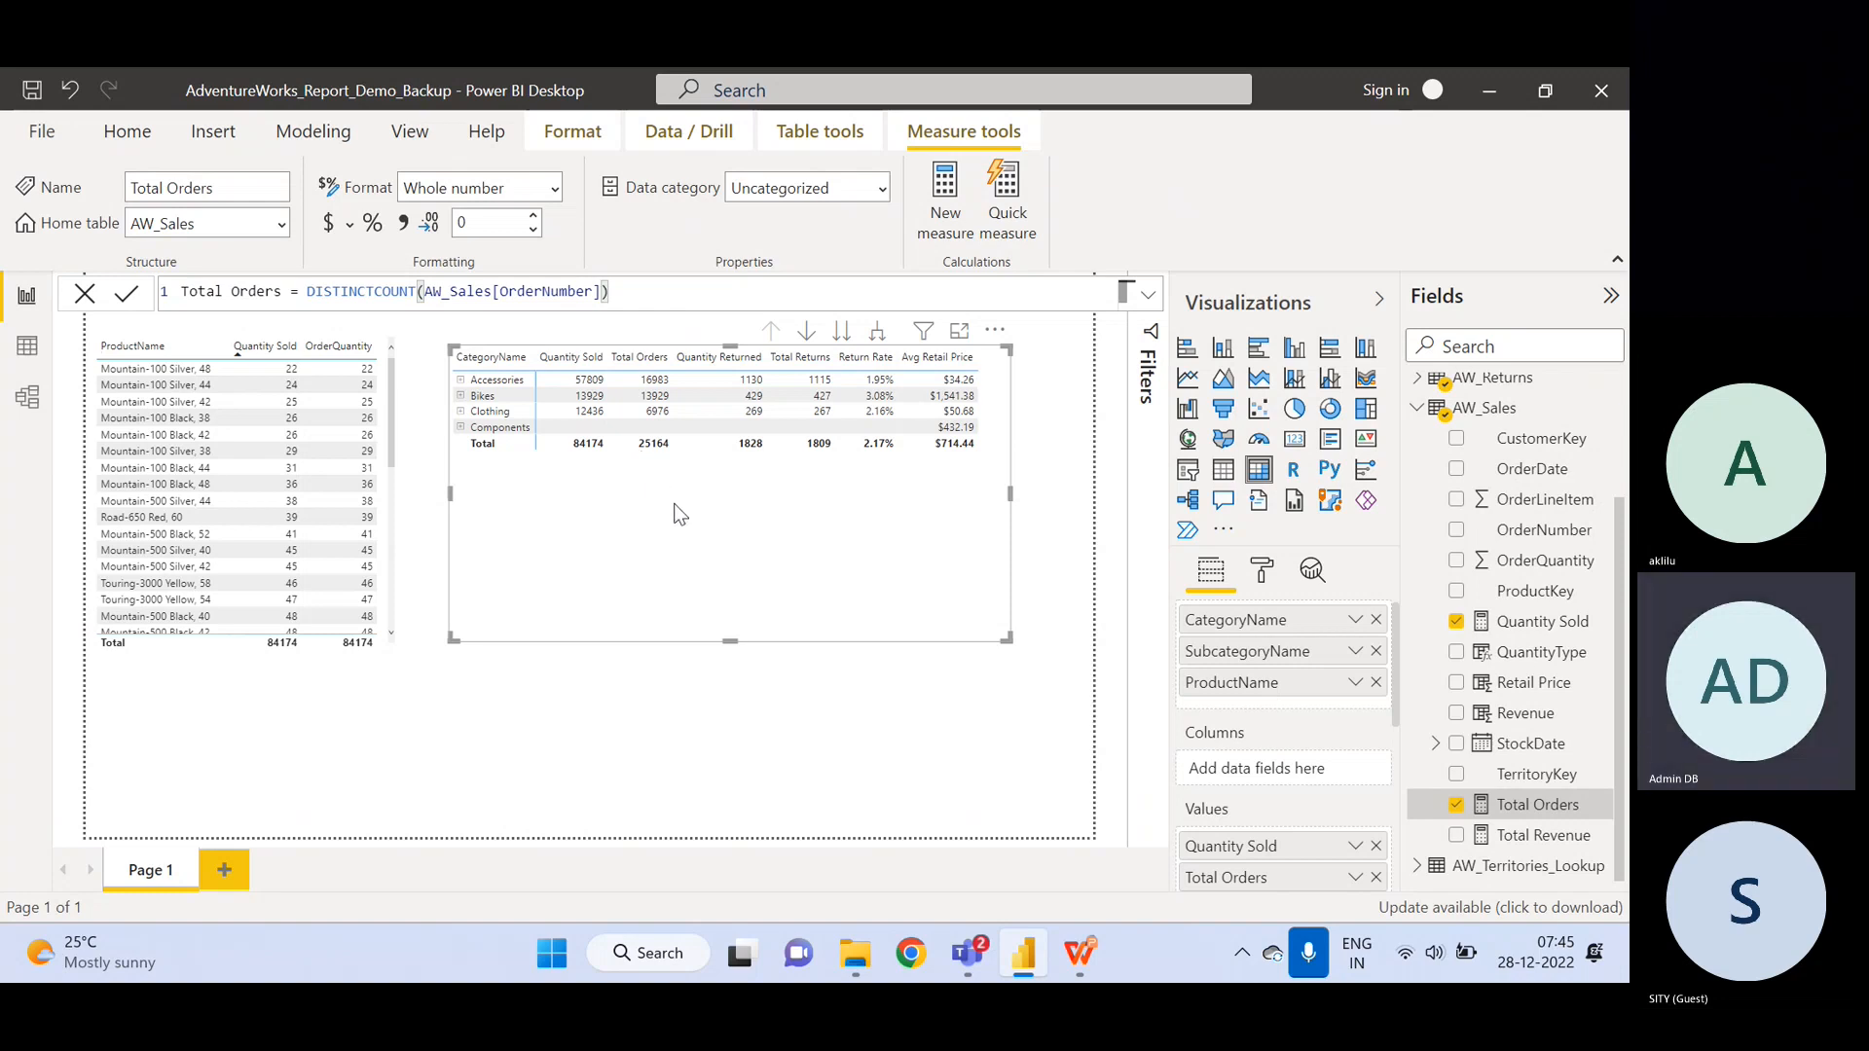
click(27, 346)
click(321, 331)
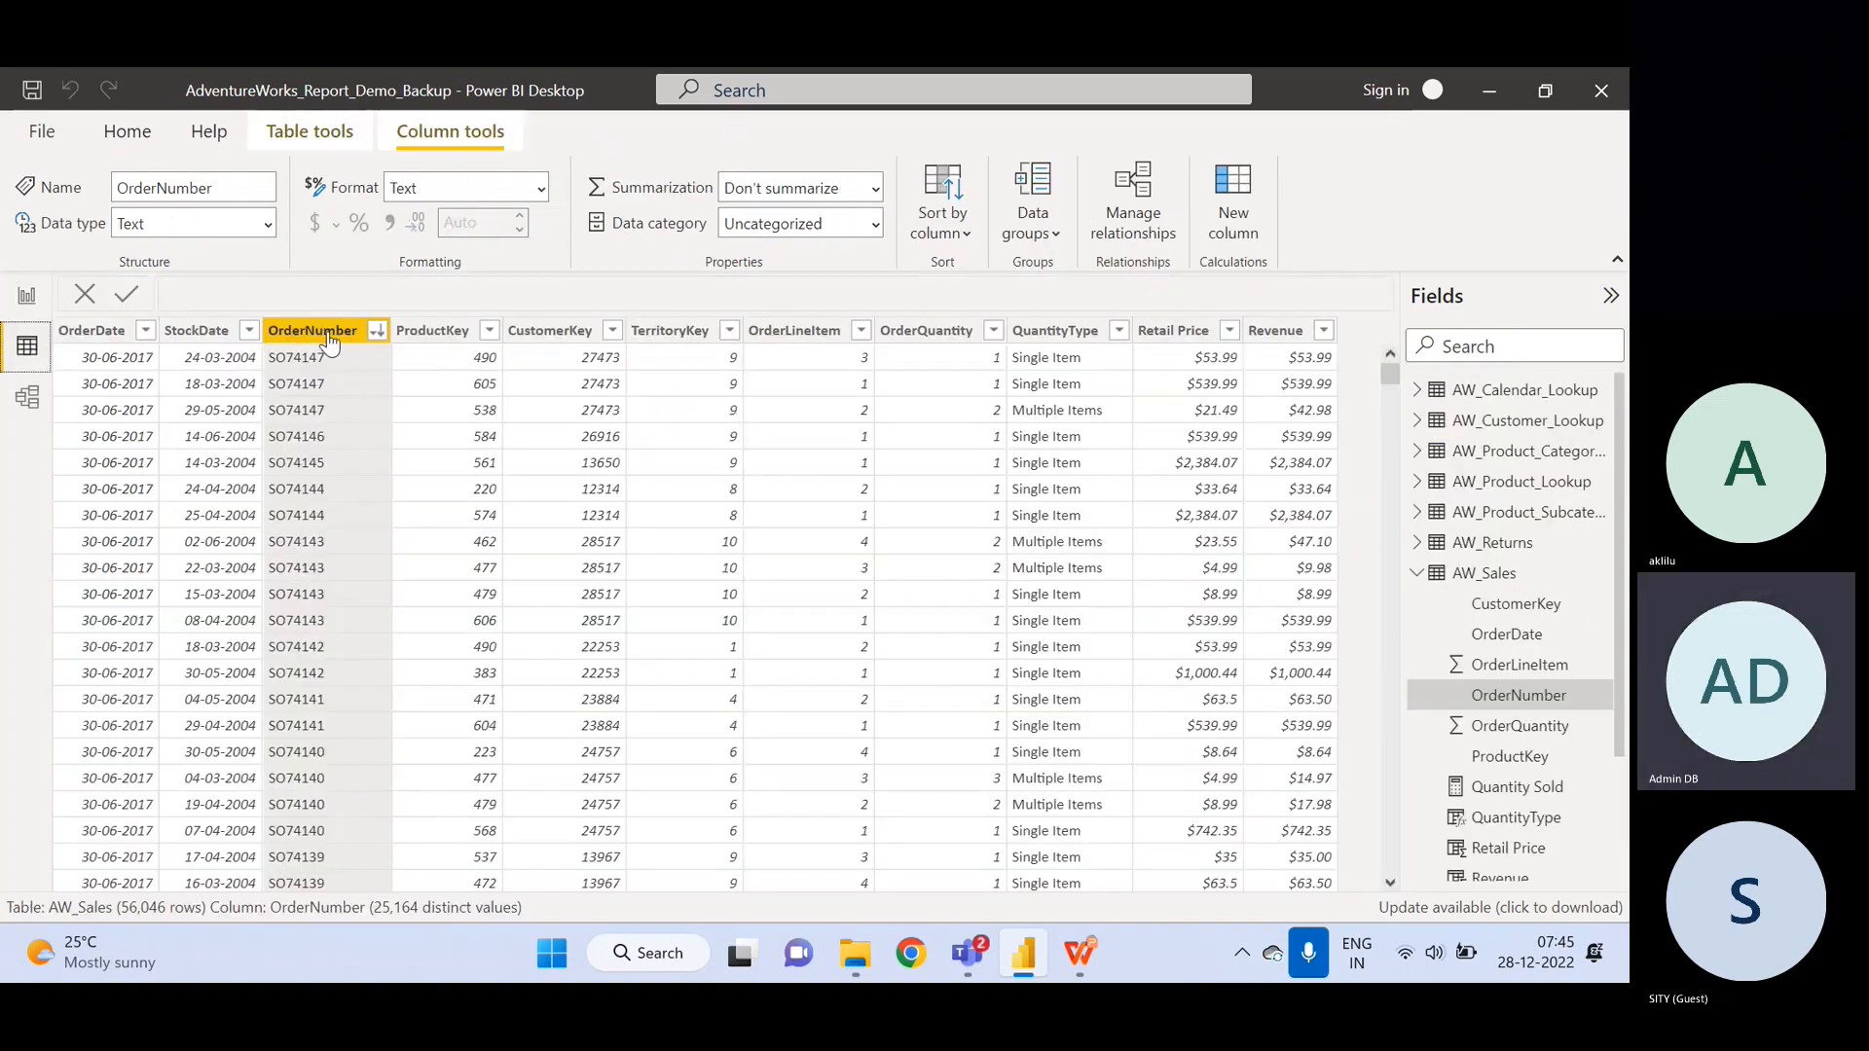
click(27, 297)
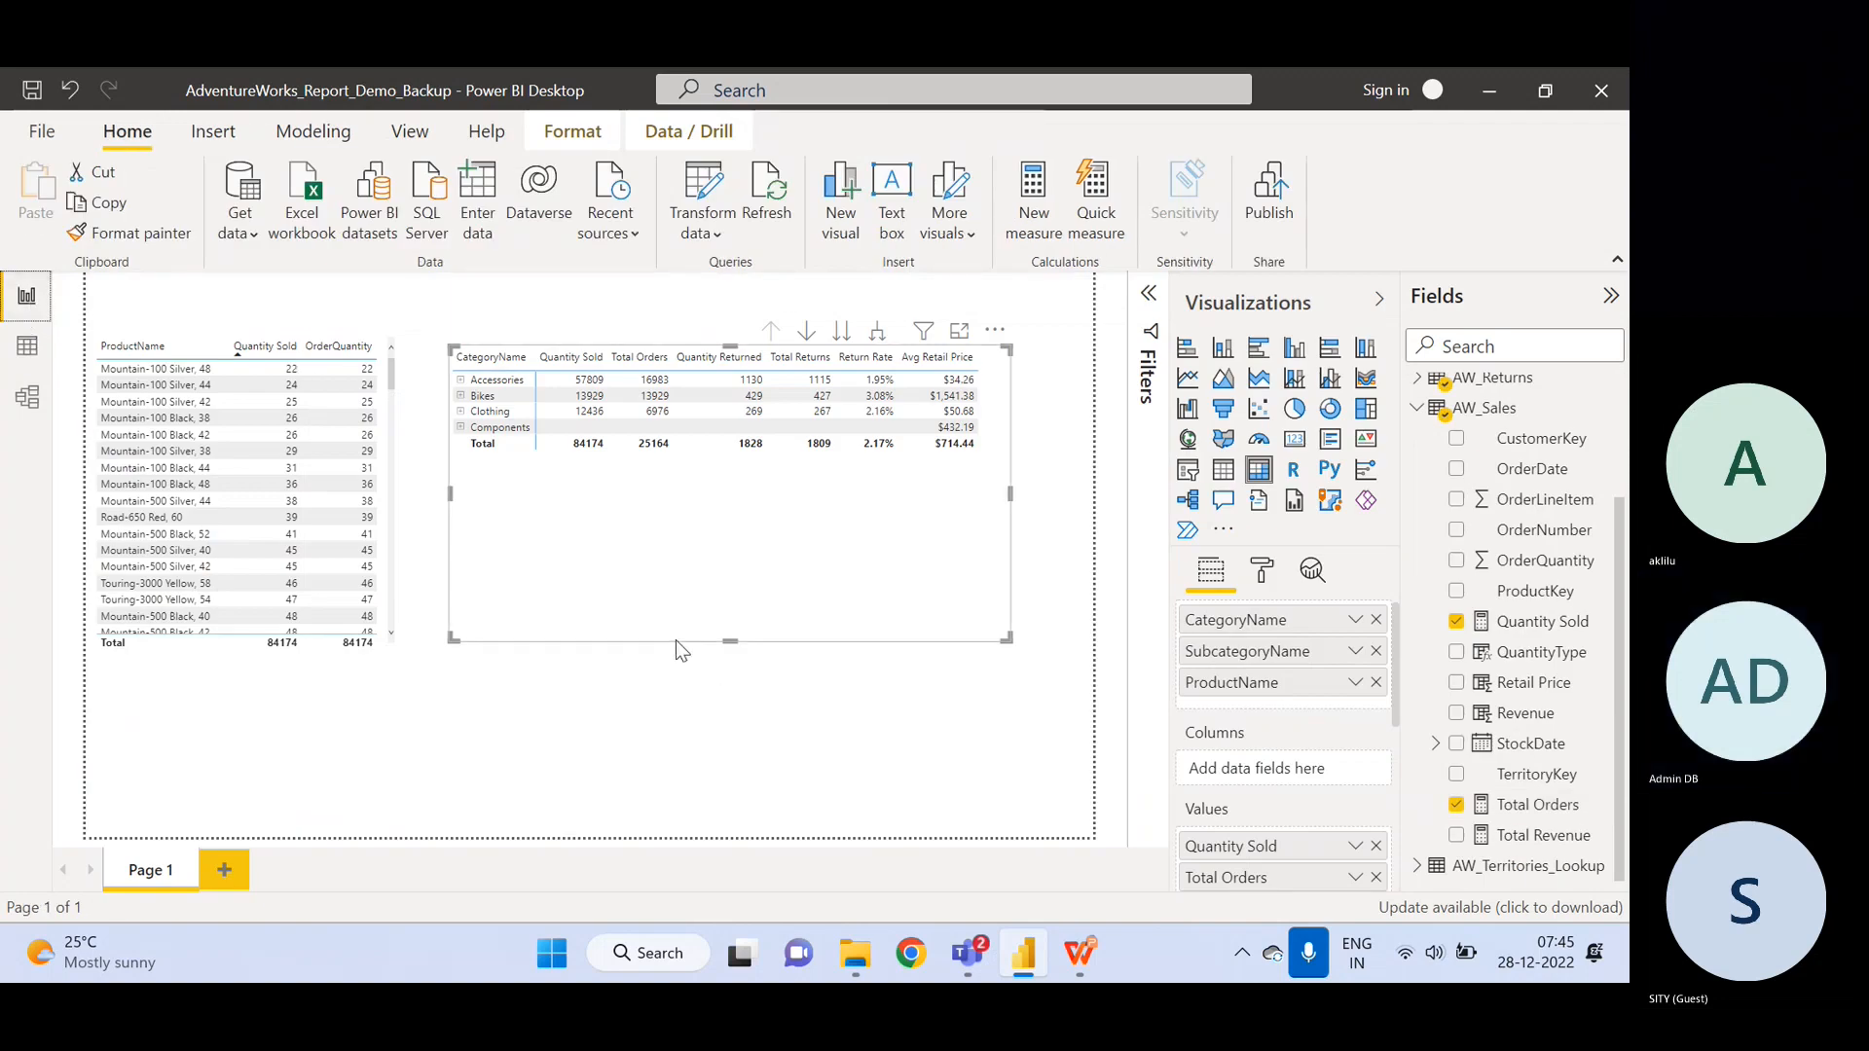
click(1553, 808)
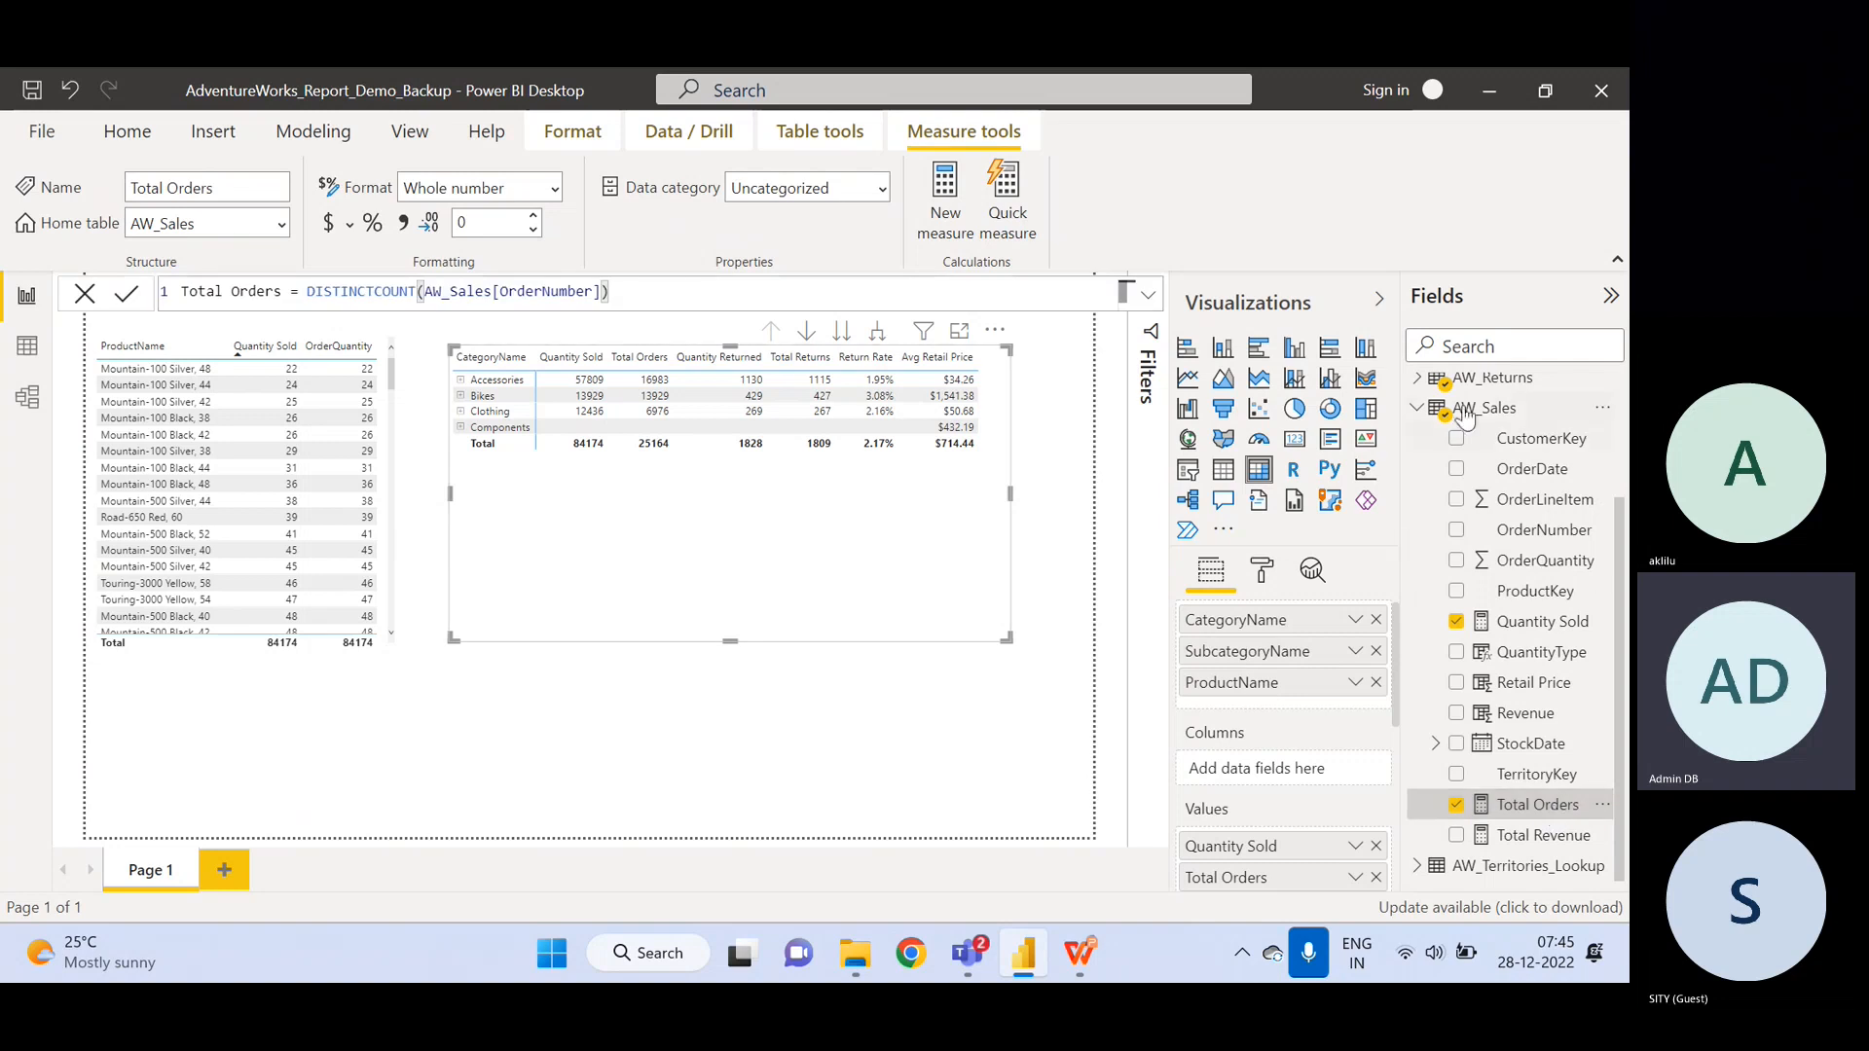
- Collapse the AW_Sales fields, expand AW_Returns and display the Total Returns measure's formula
click(1417, 409)
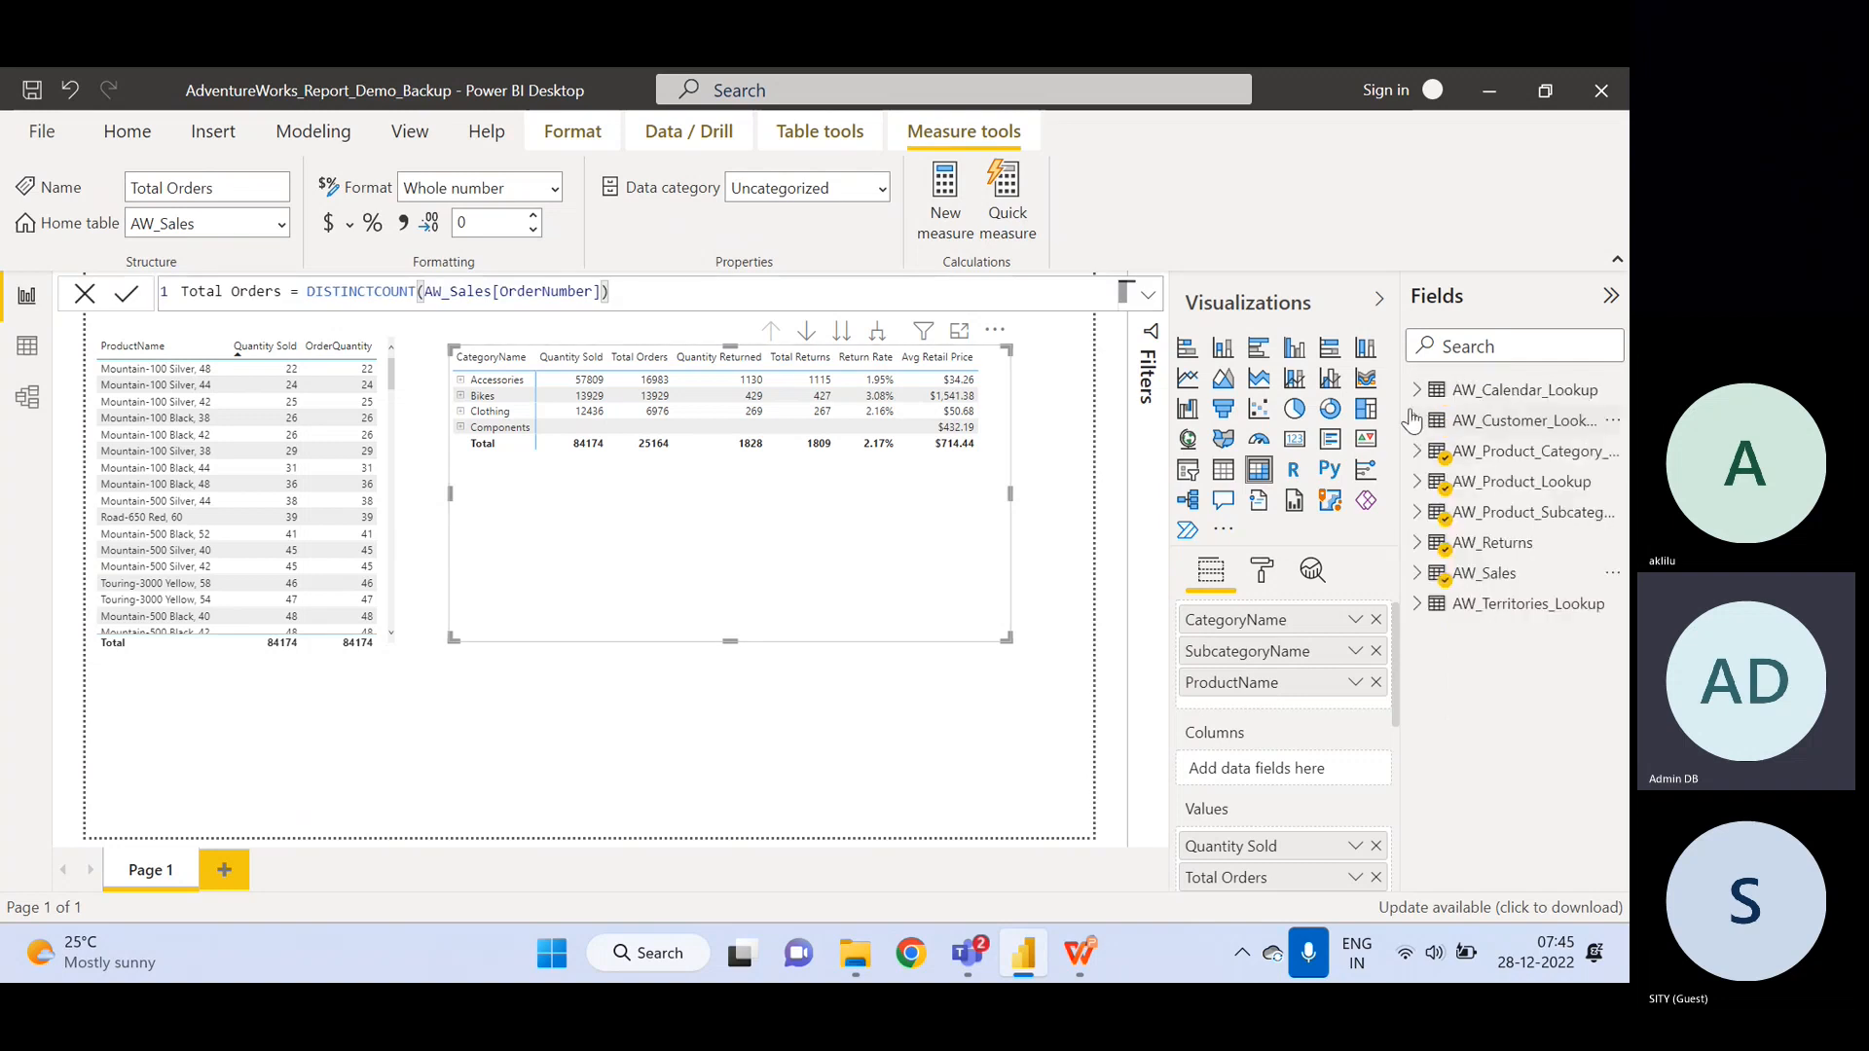
click(1420, 543)
click(1541, 756)
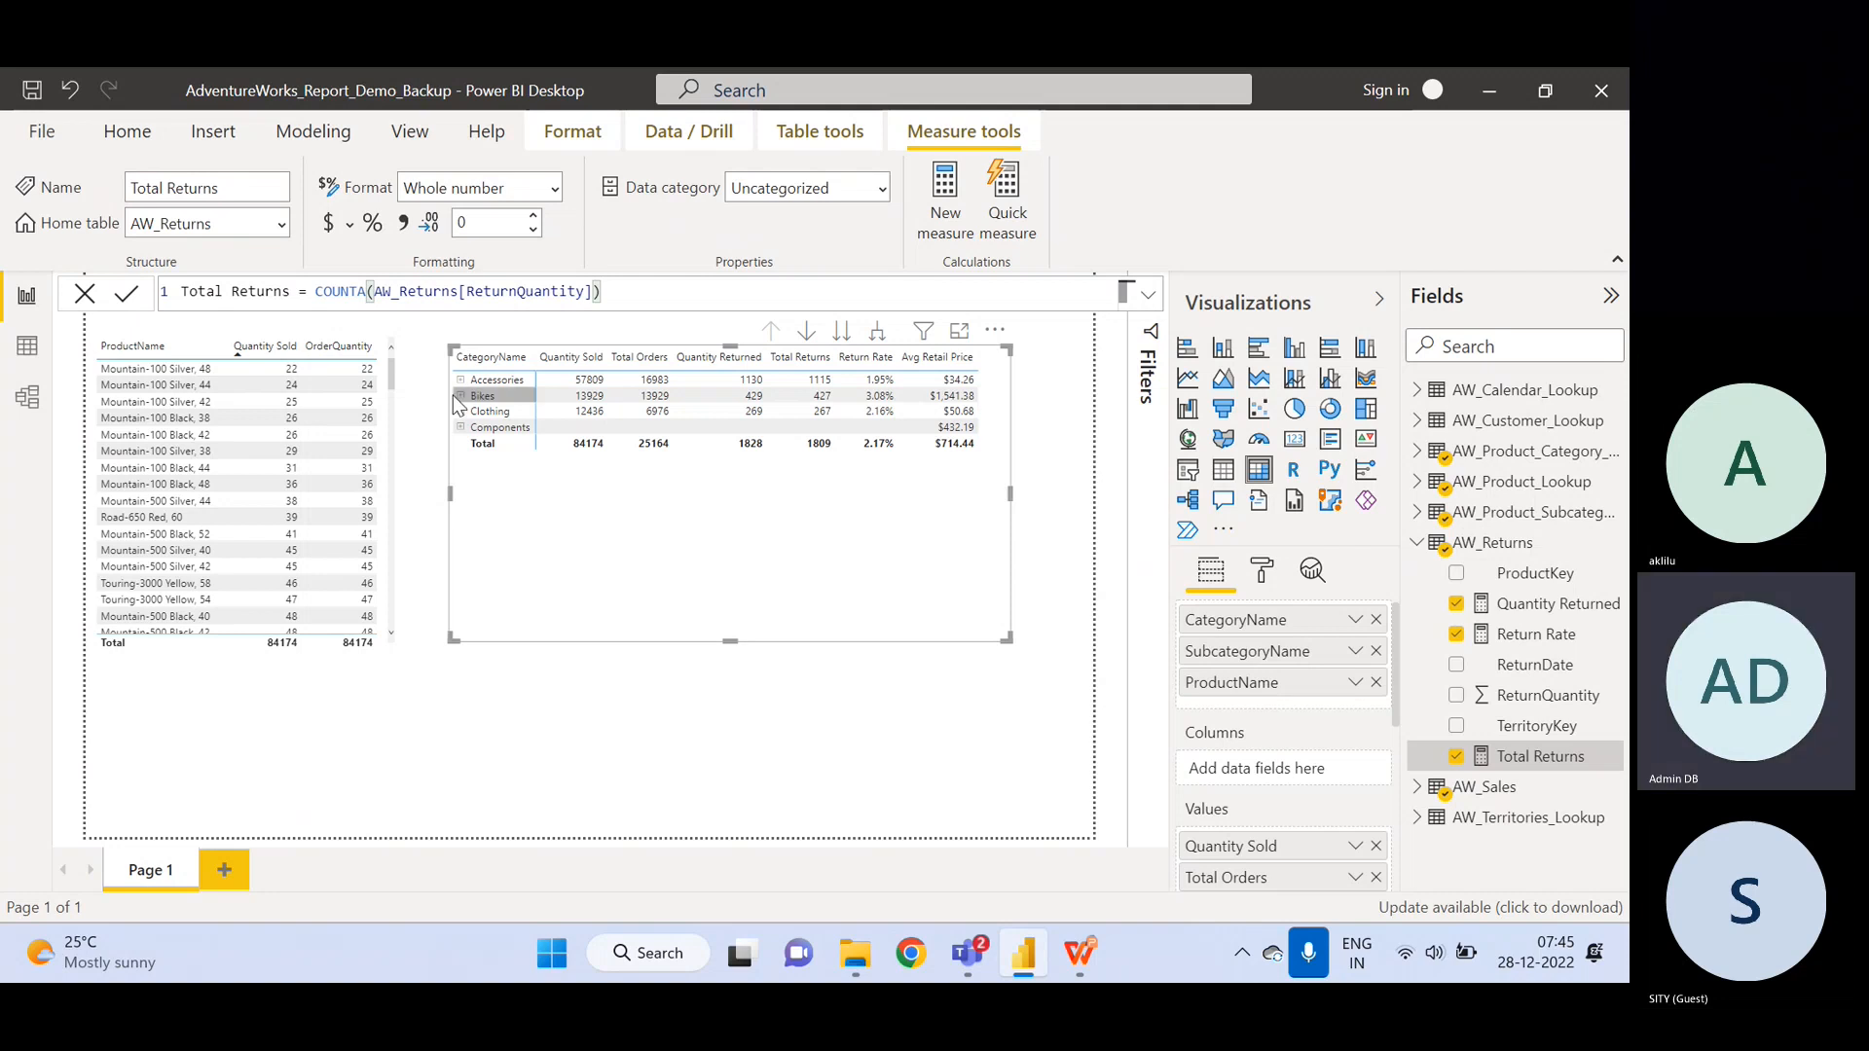
- Review the counting function definitions on slide 16 of the WPS presentation, briefly as a slide show, then switch back to Power BI Desktop
click(1078, 962)
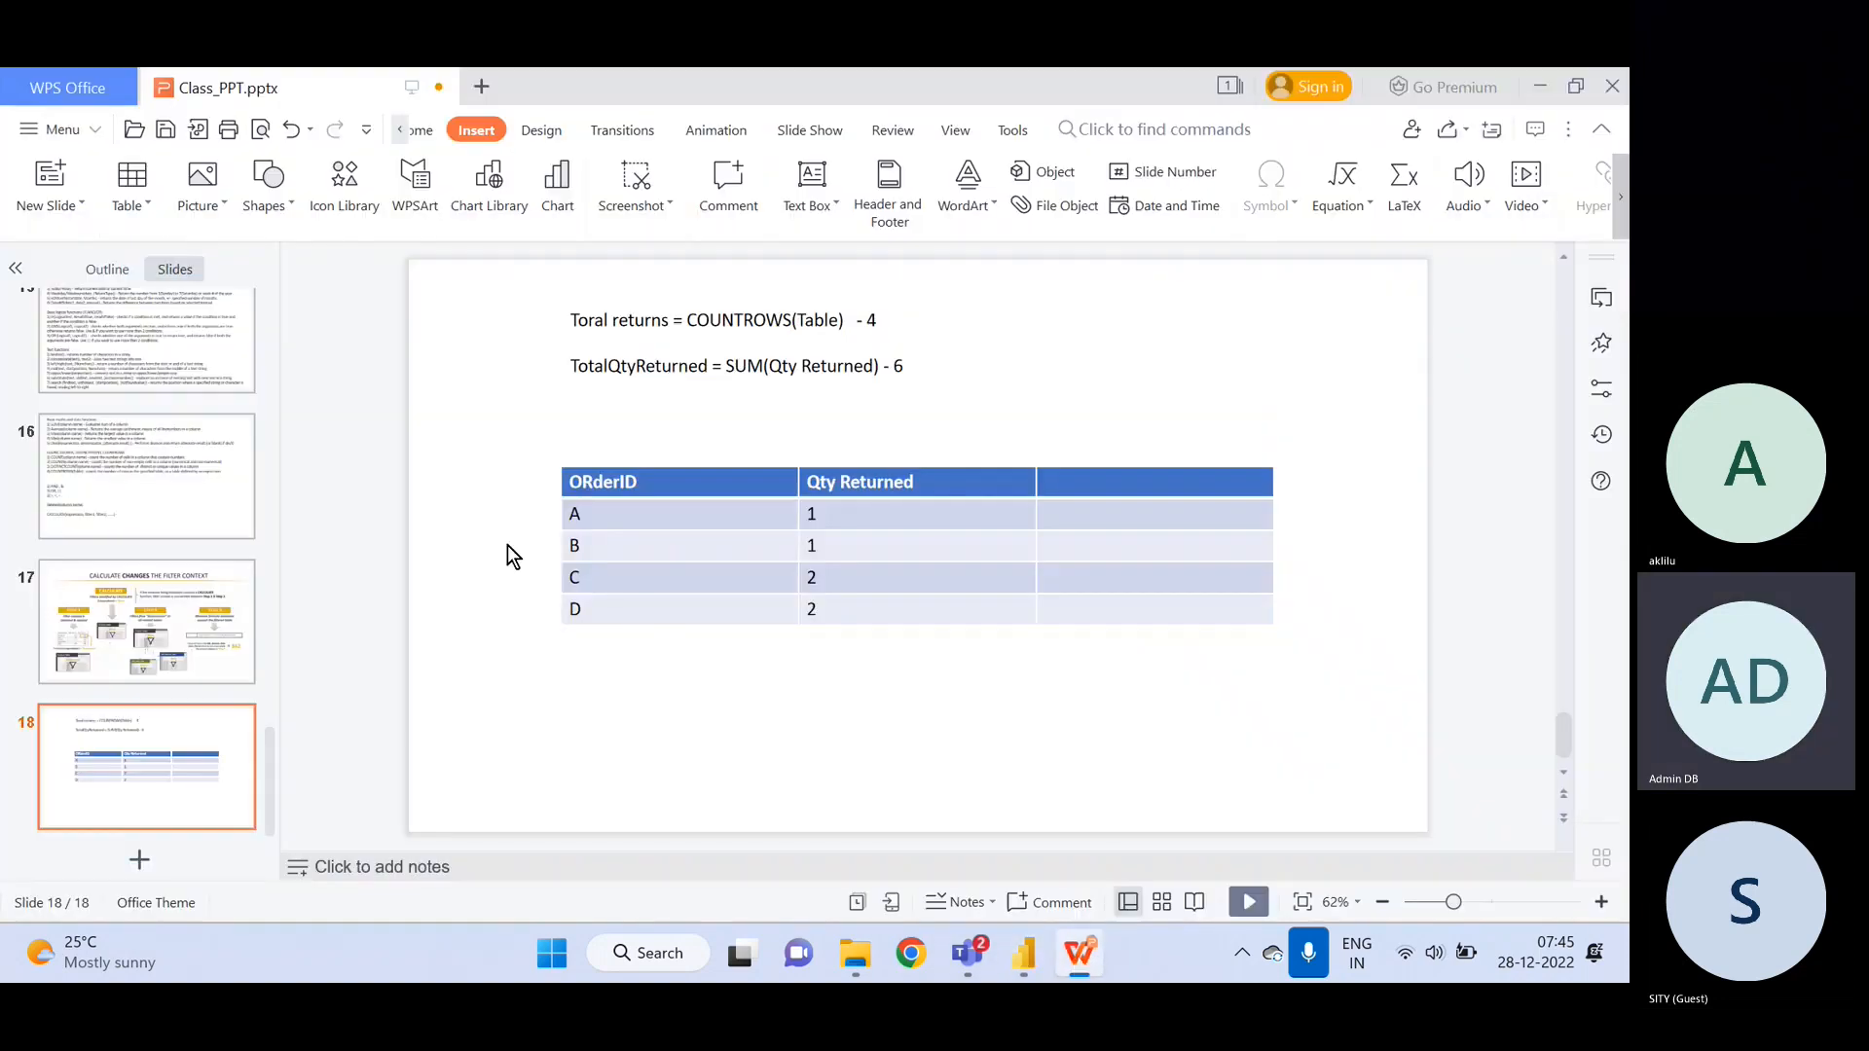
click(146, 414)
click(179, 481)
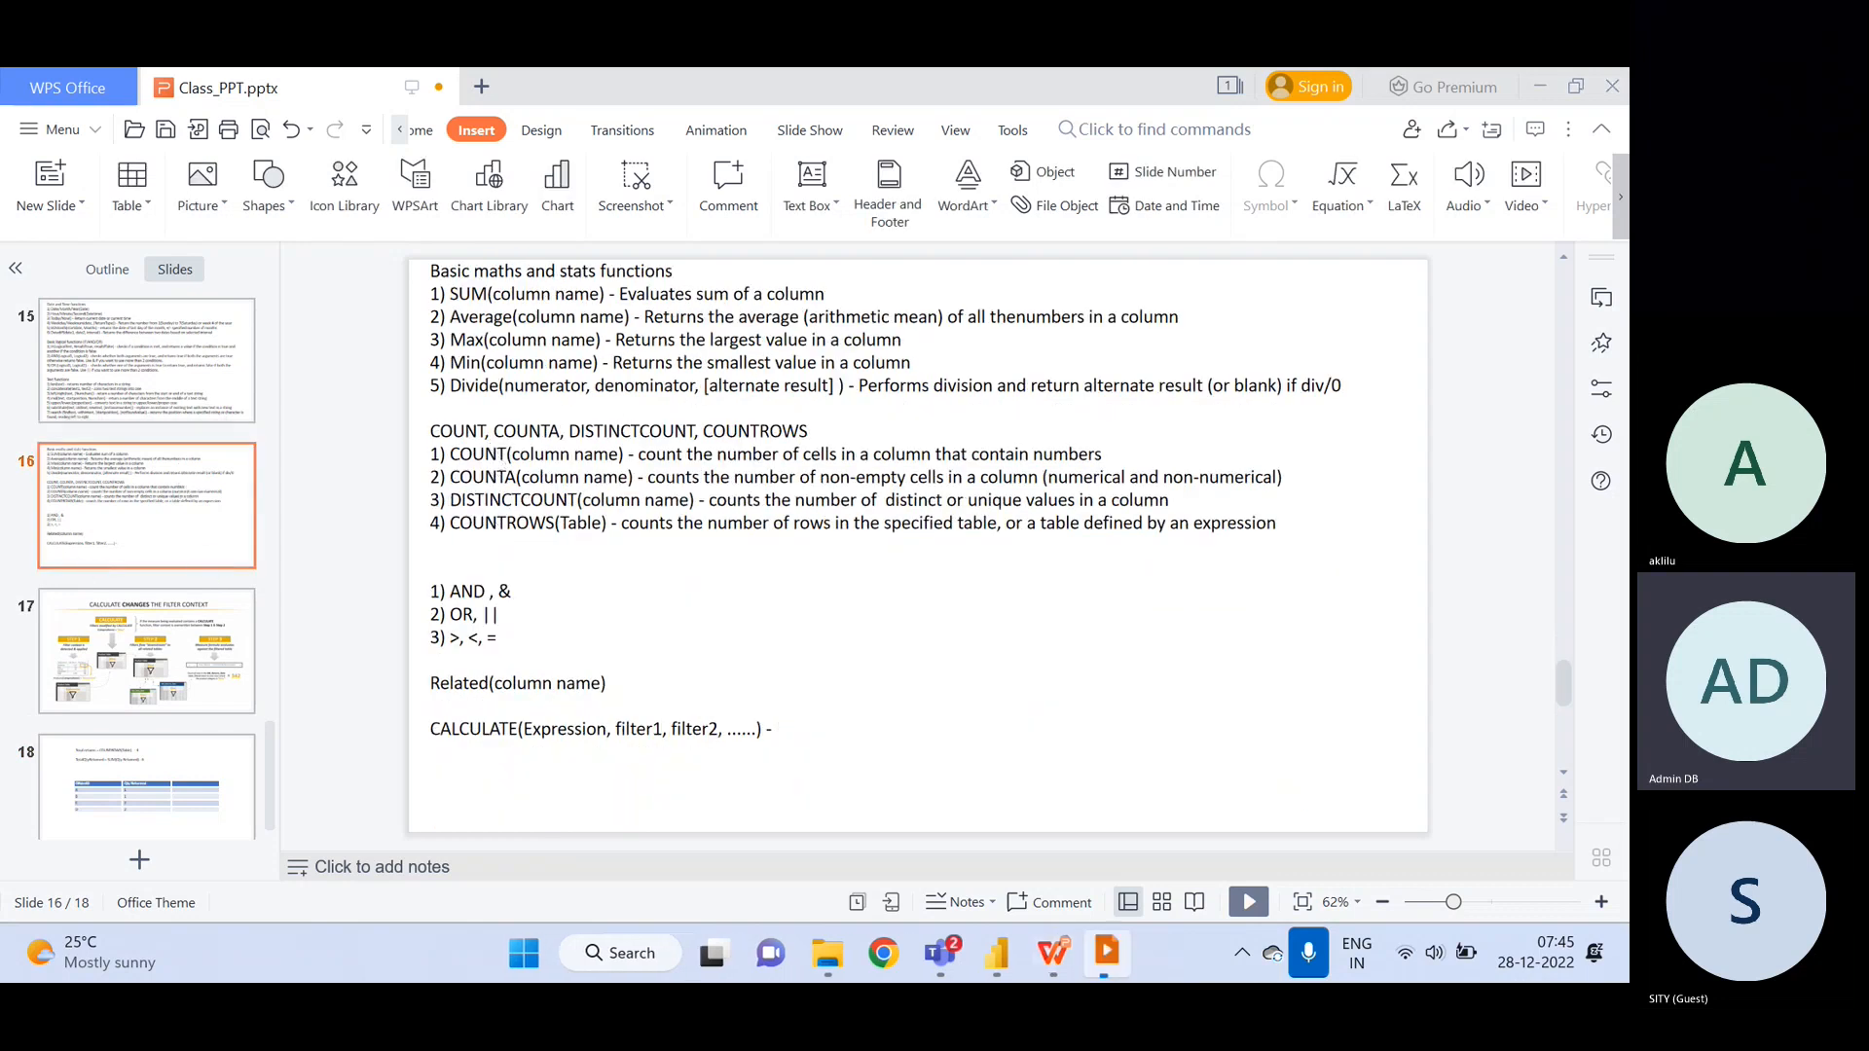
key(shift+F5)
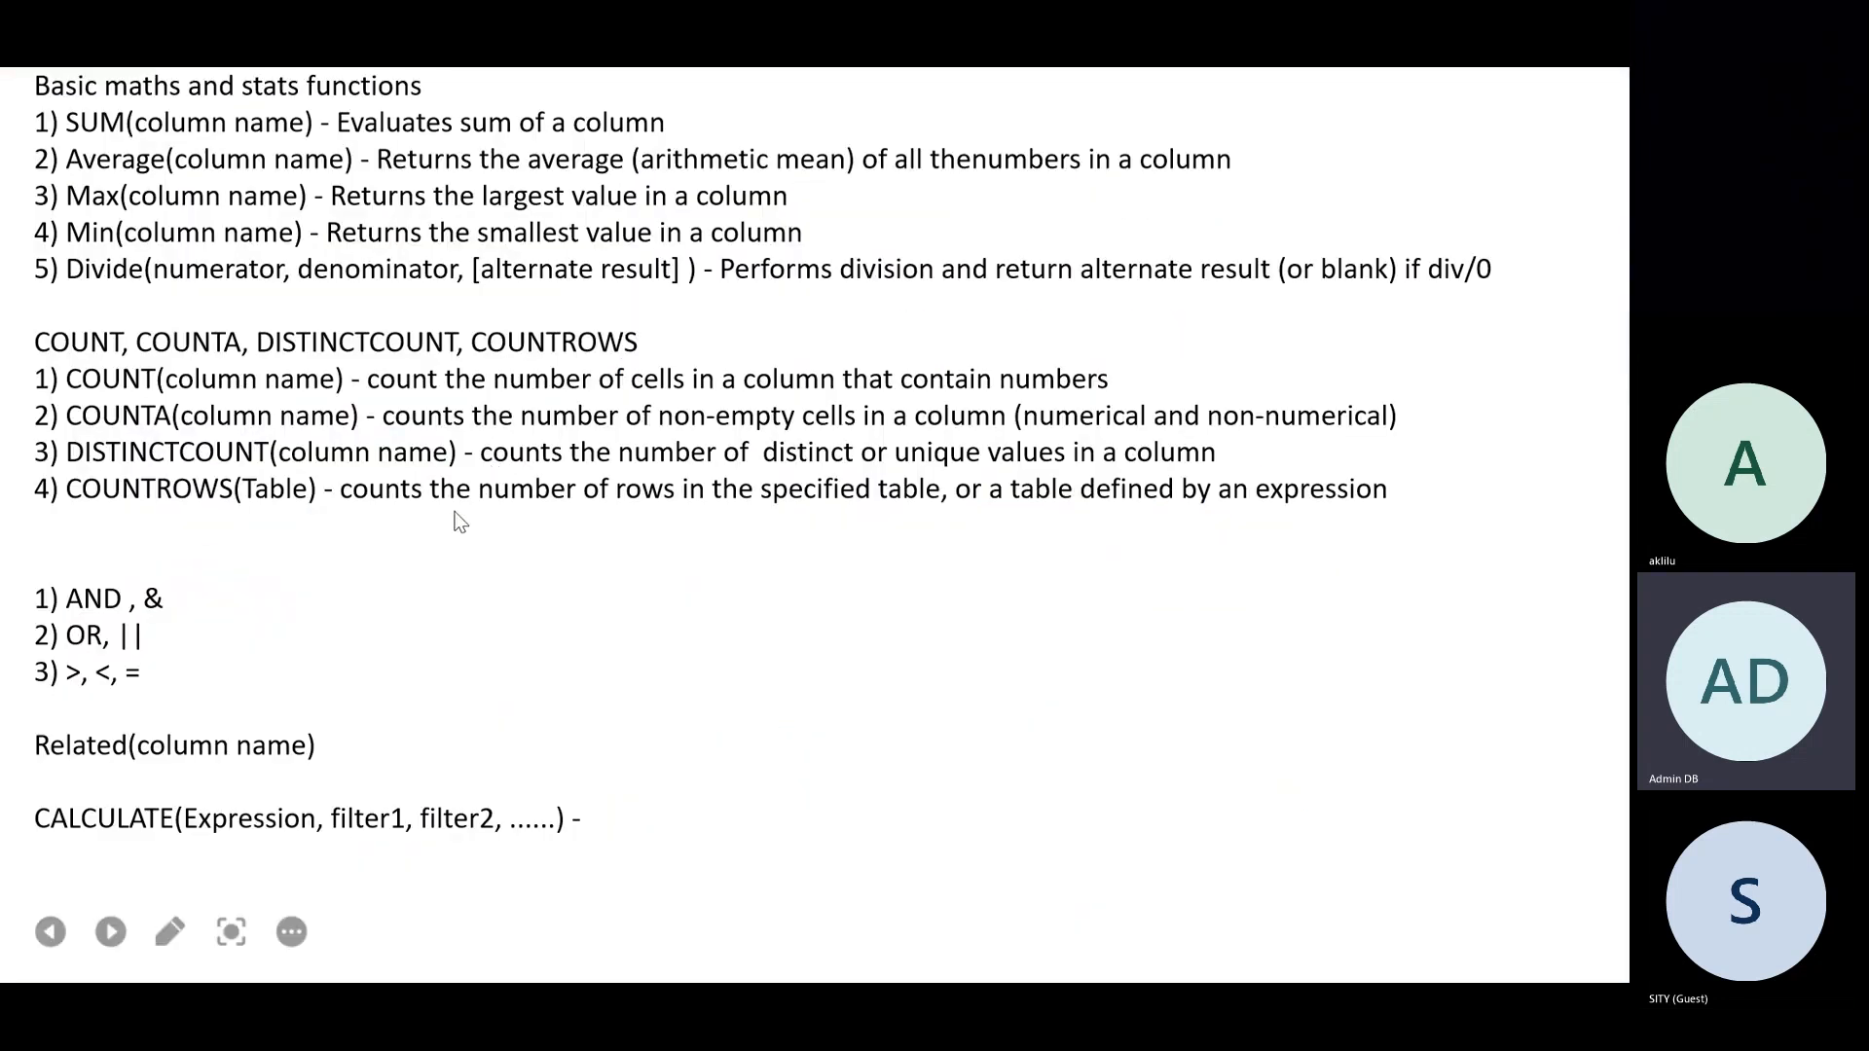
key(Escape)
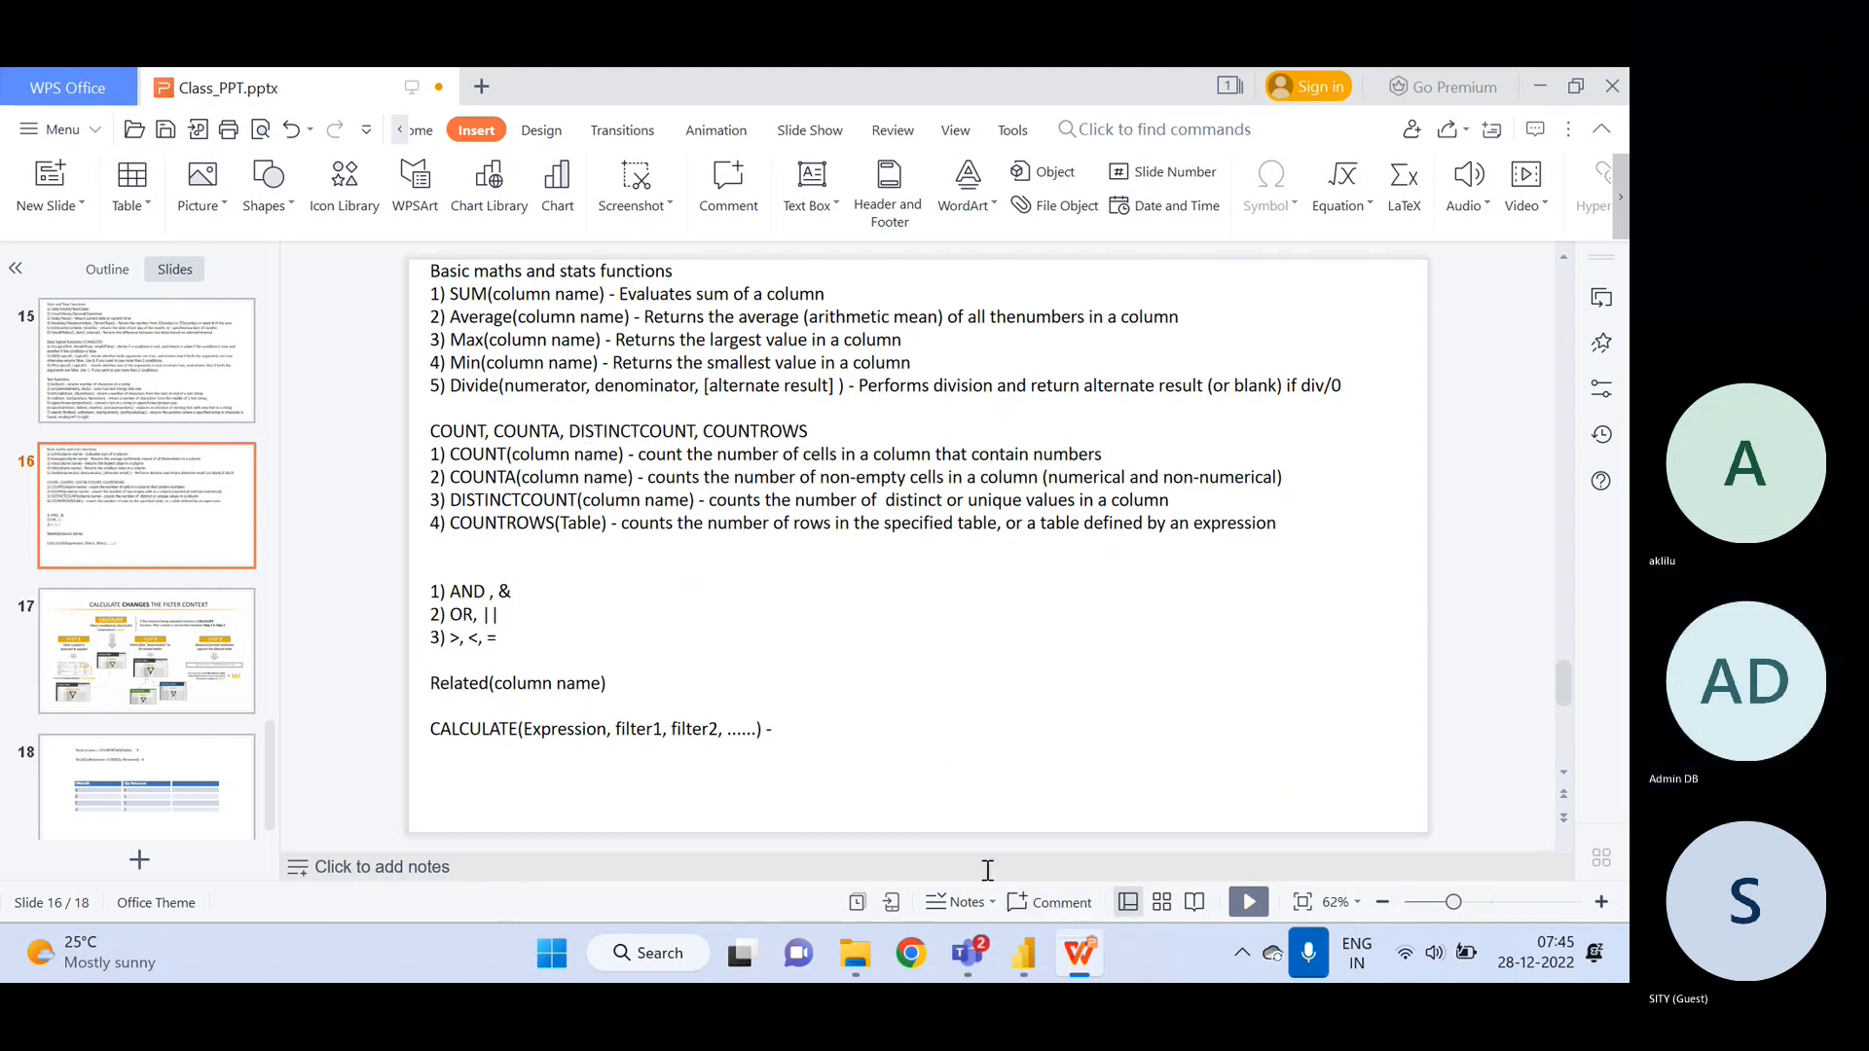
click(1024, 964)
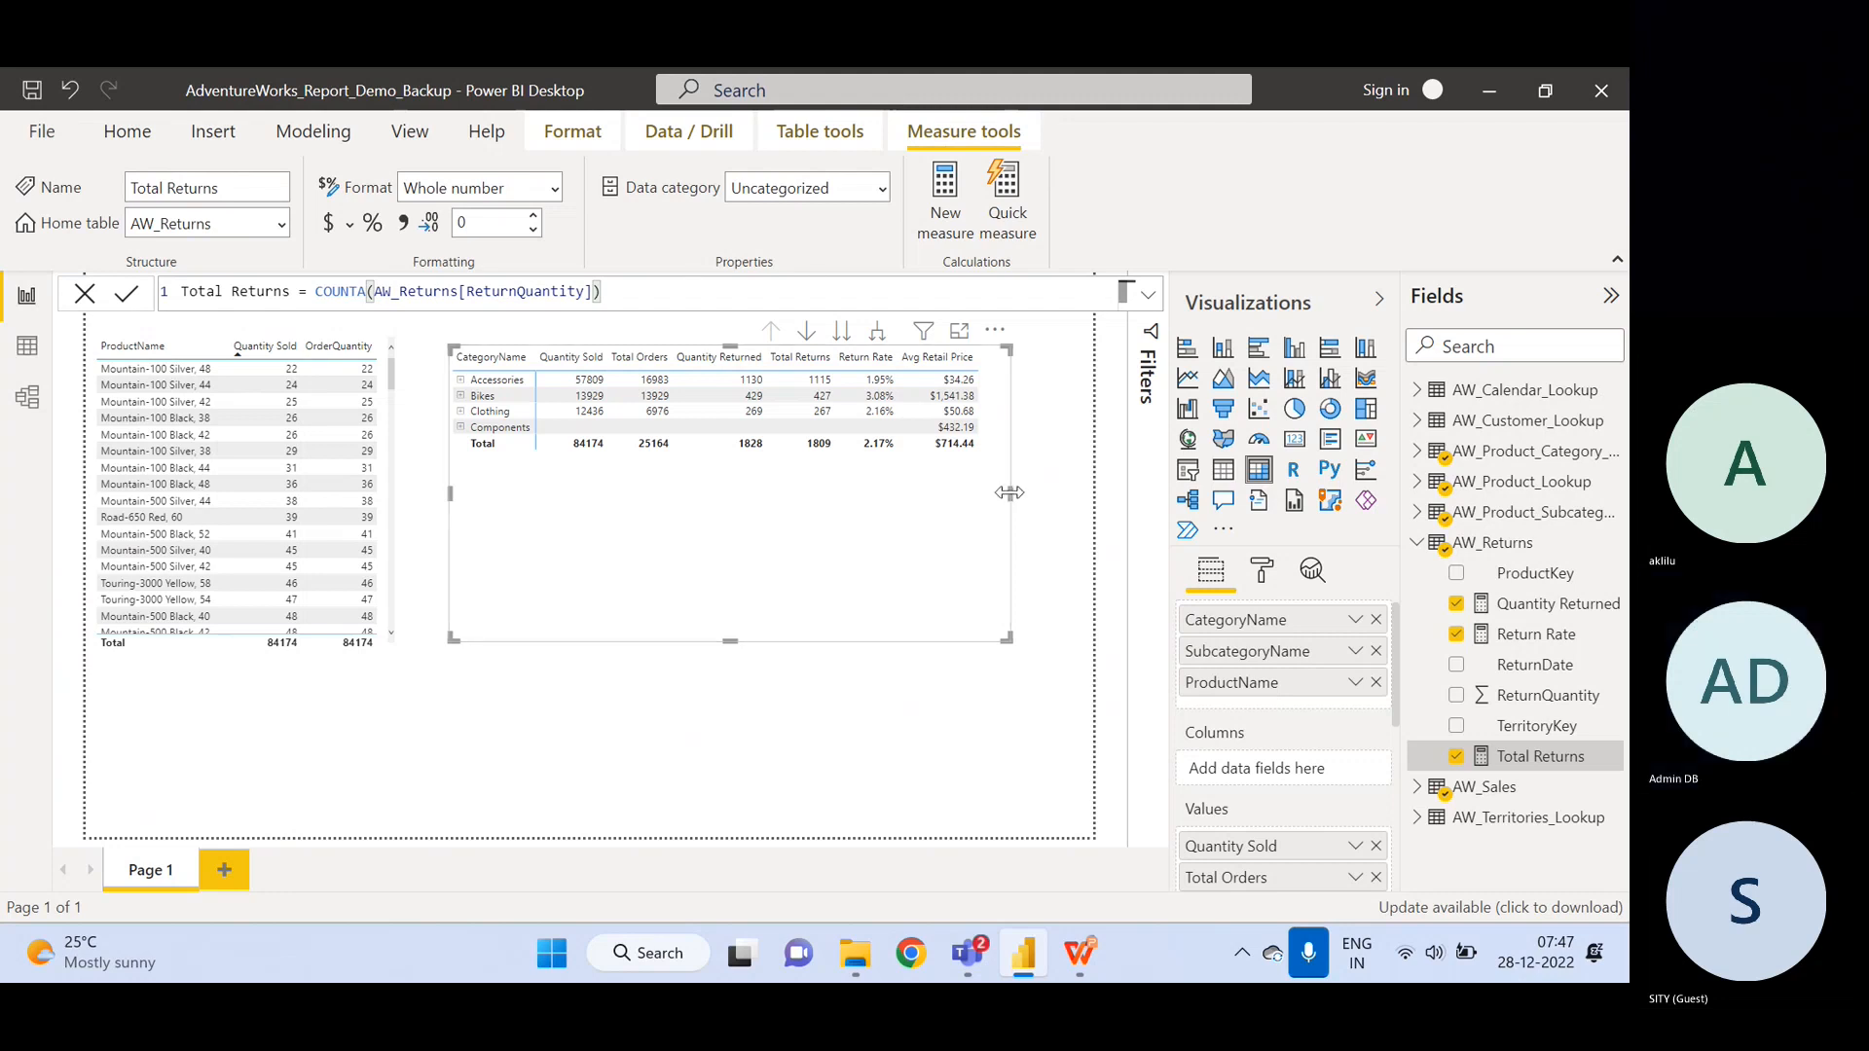
- Widen the category matrix further and examine its Total Orders and Quantity Returned columns
drag(1010, 494, 1069, 490)
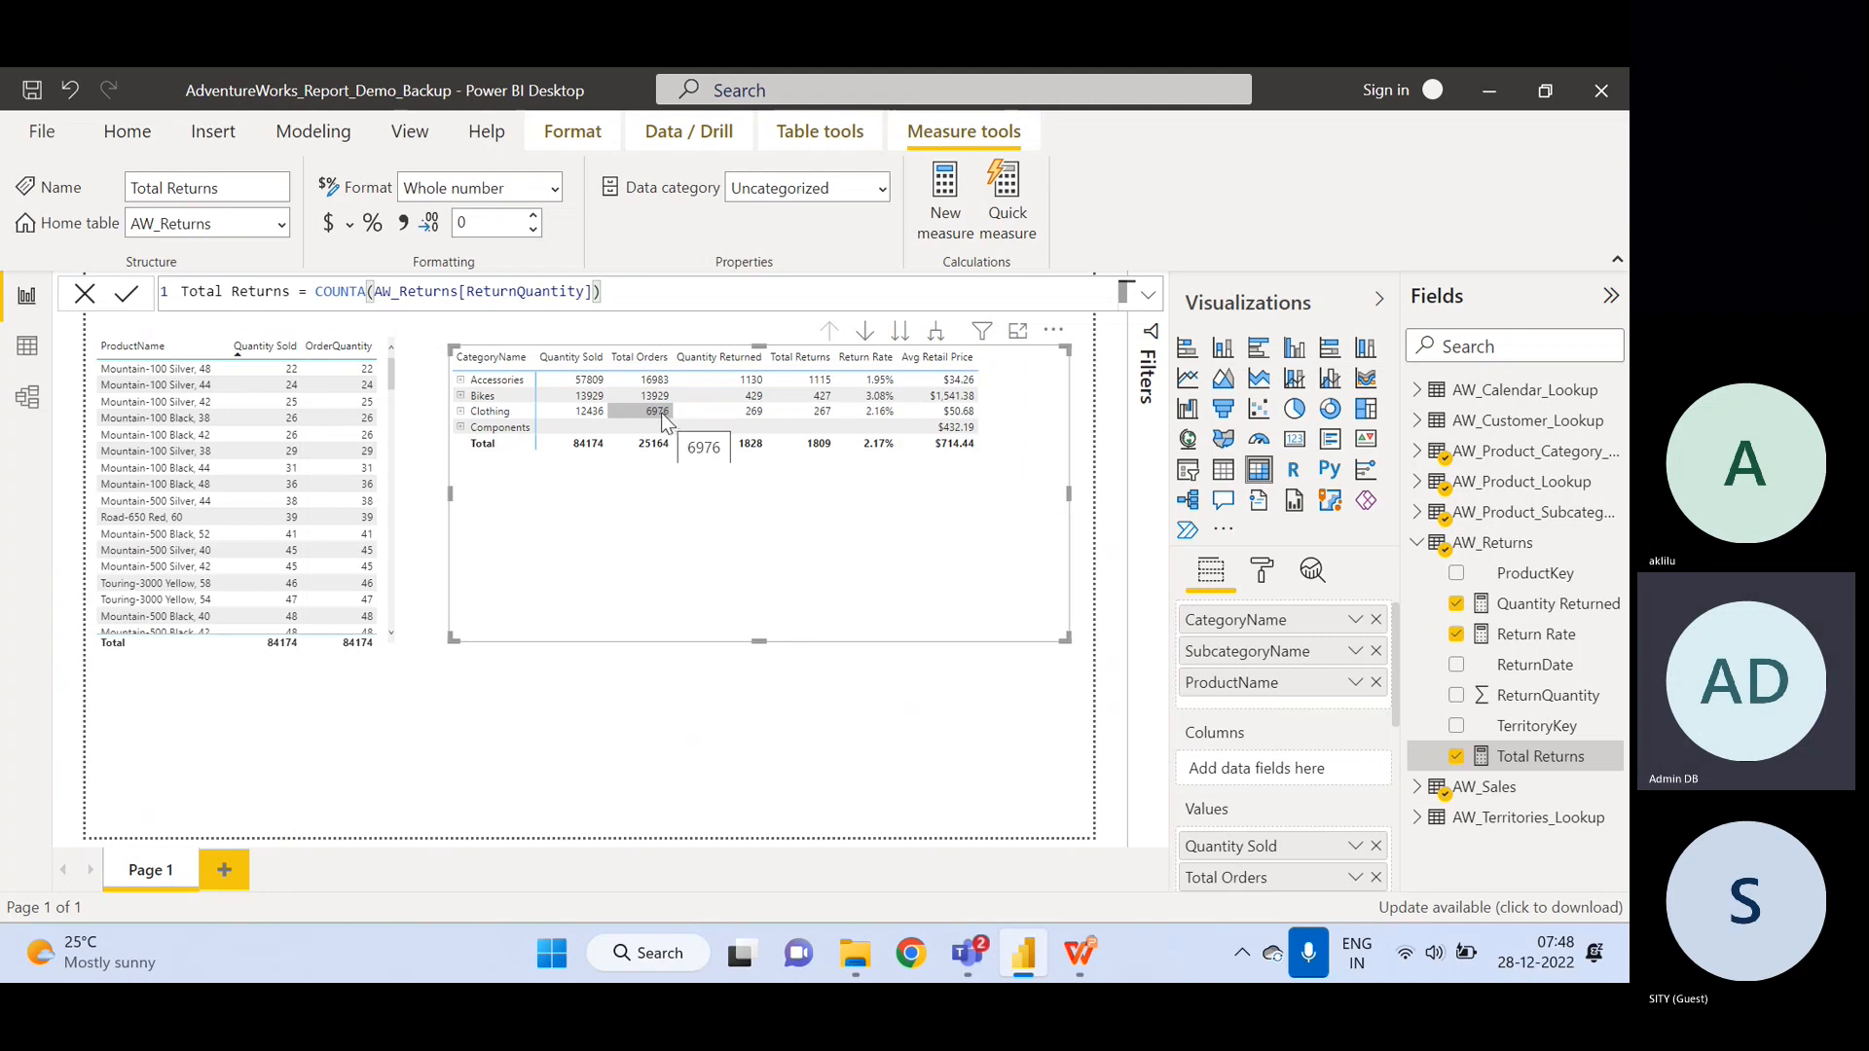
click(648, 366)
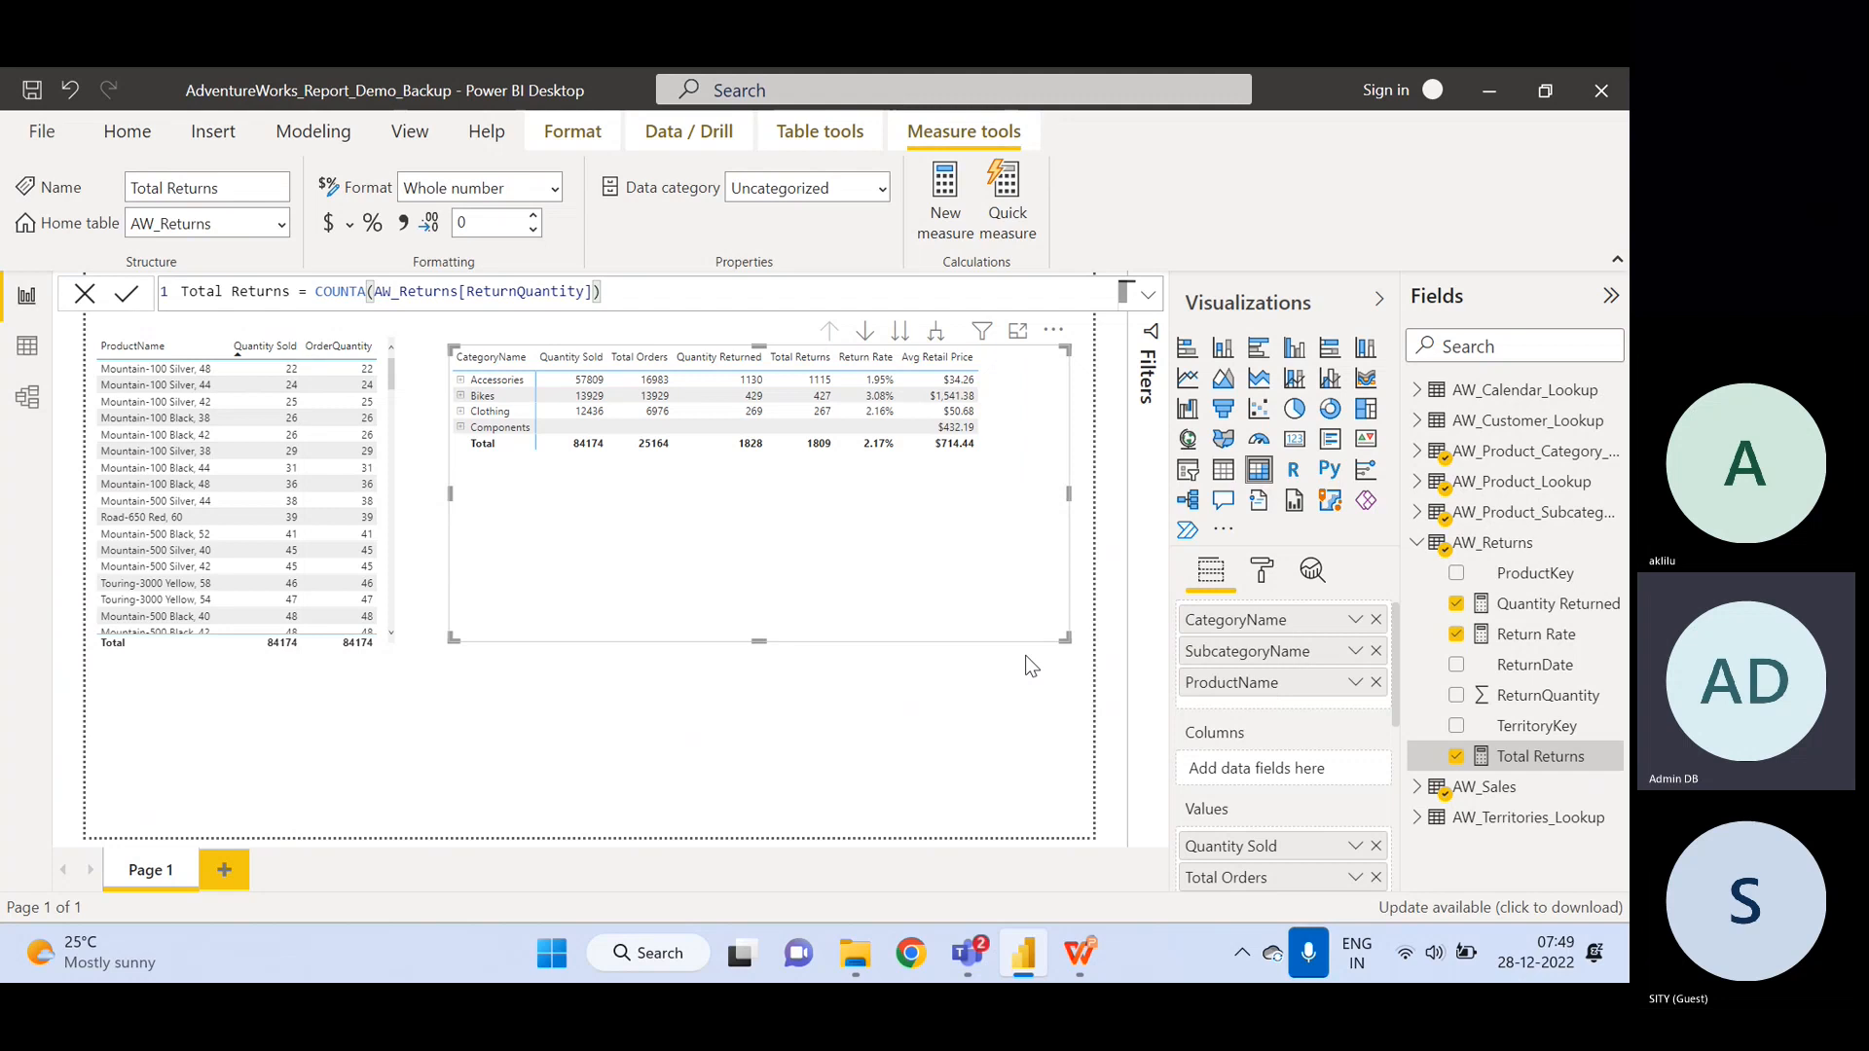
click(751, 448)
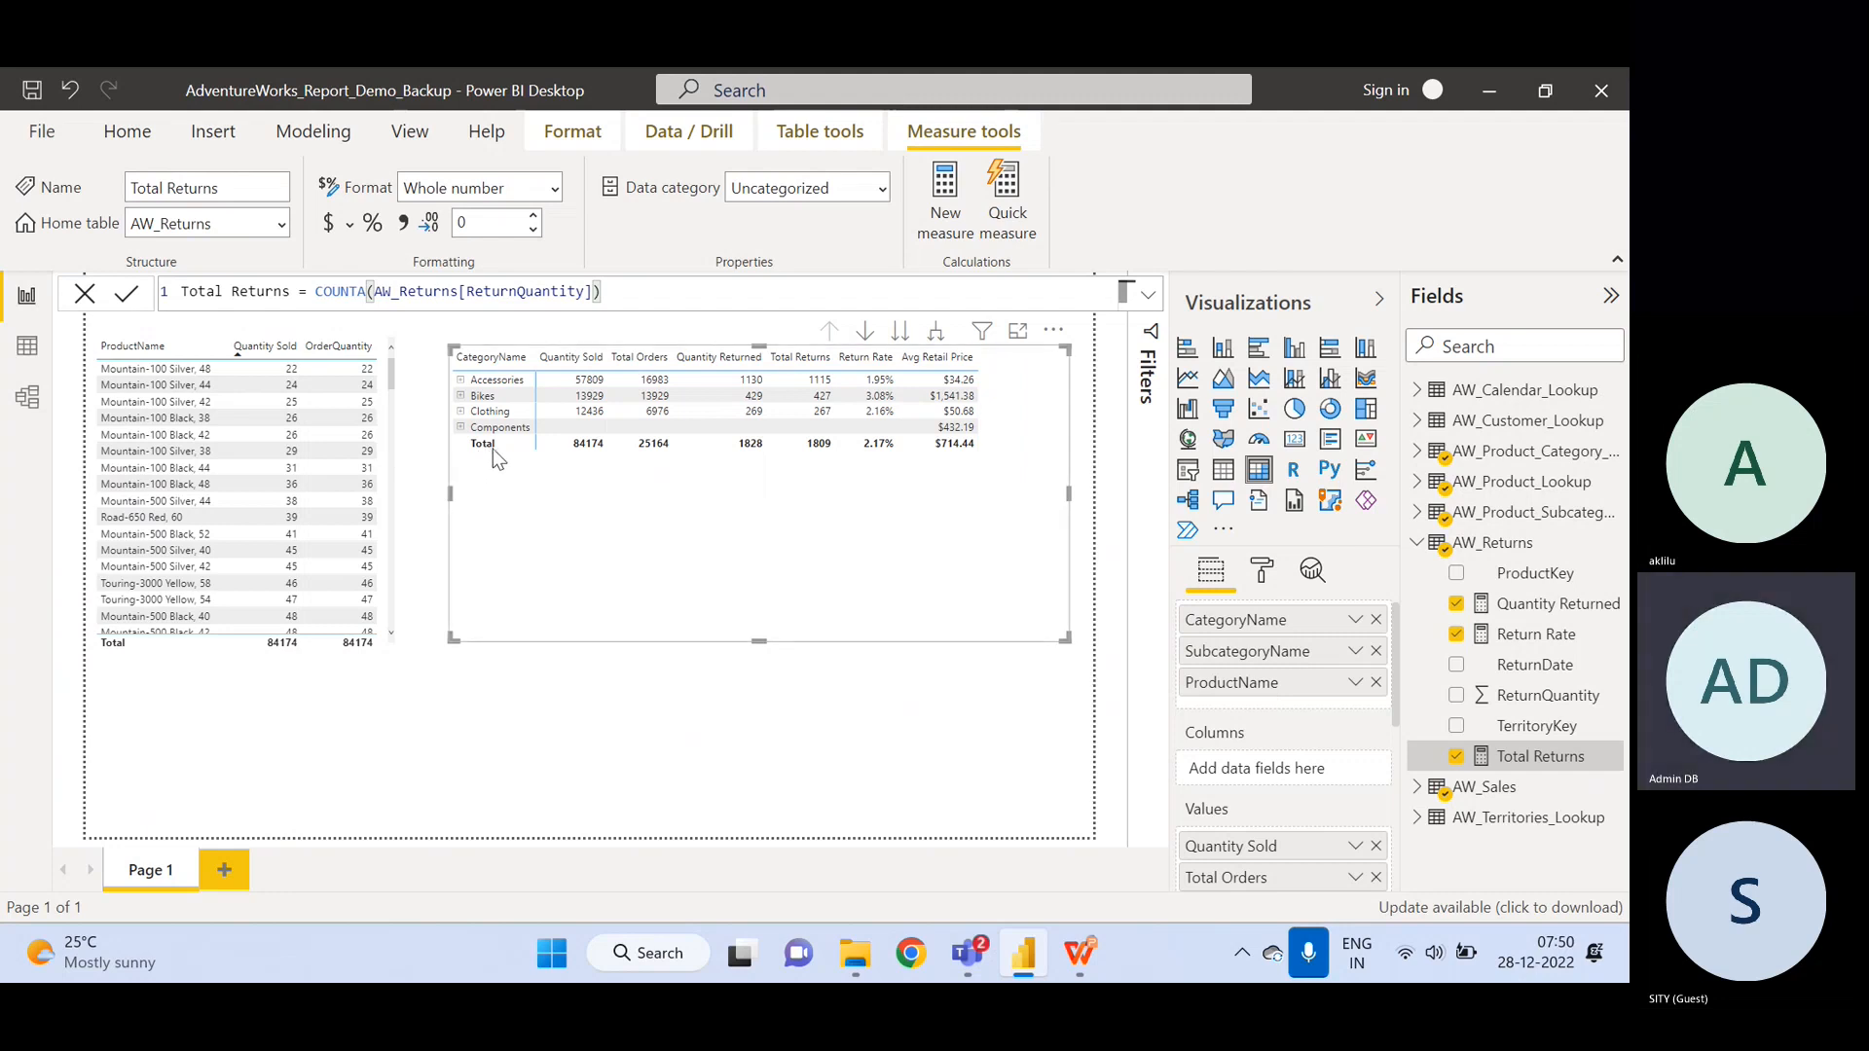
click(639, 357)
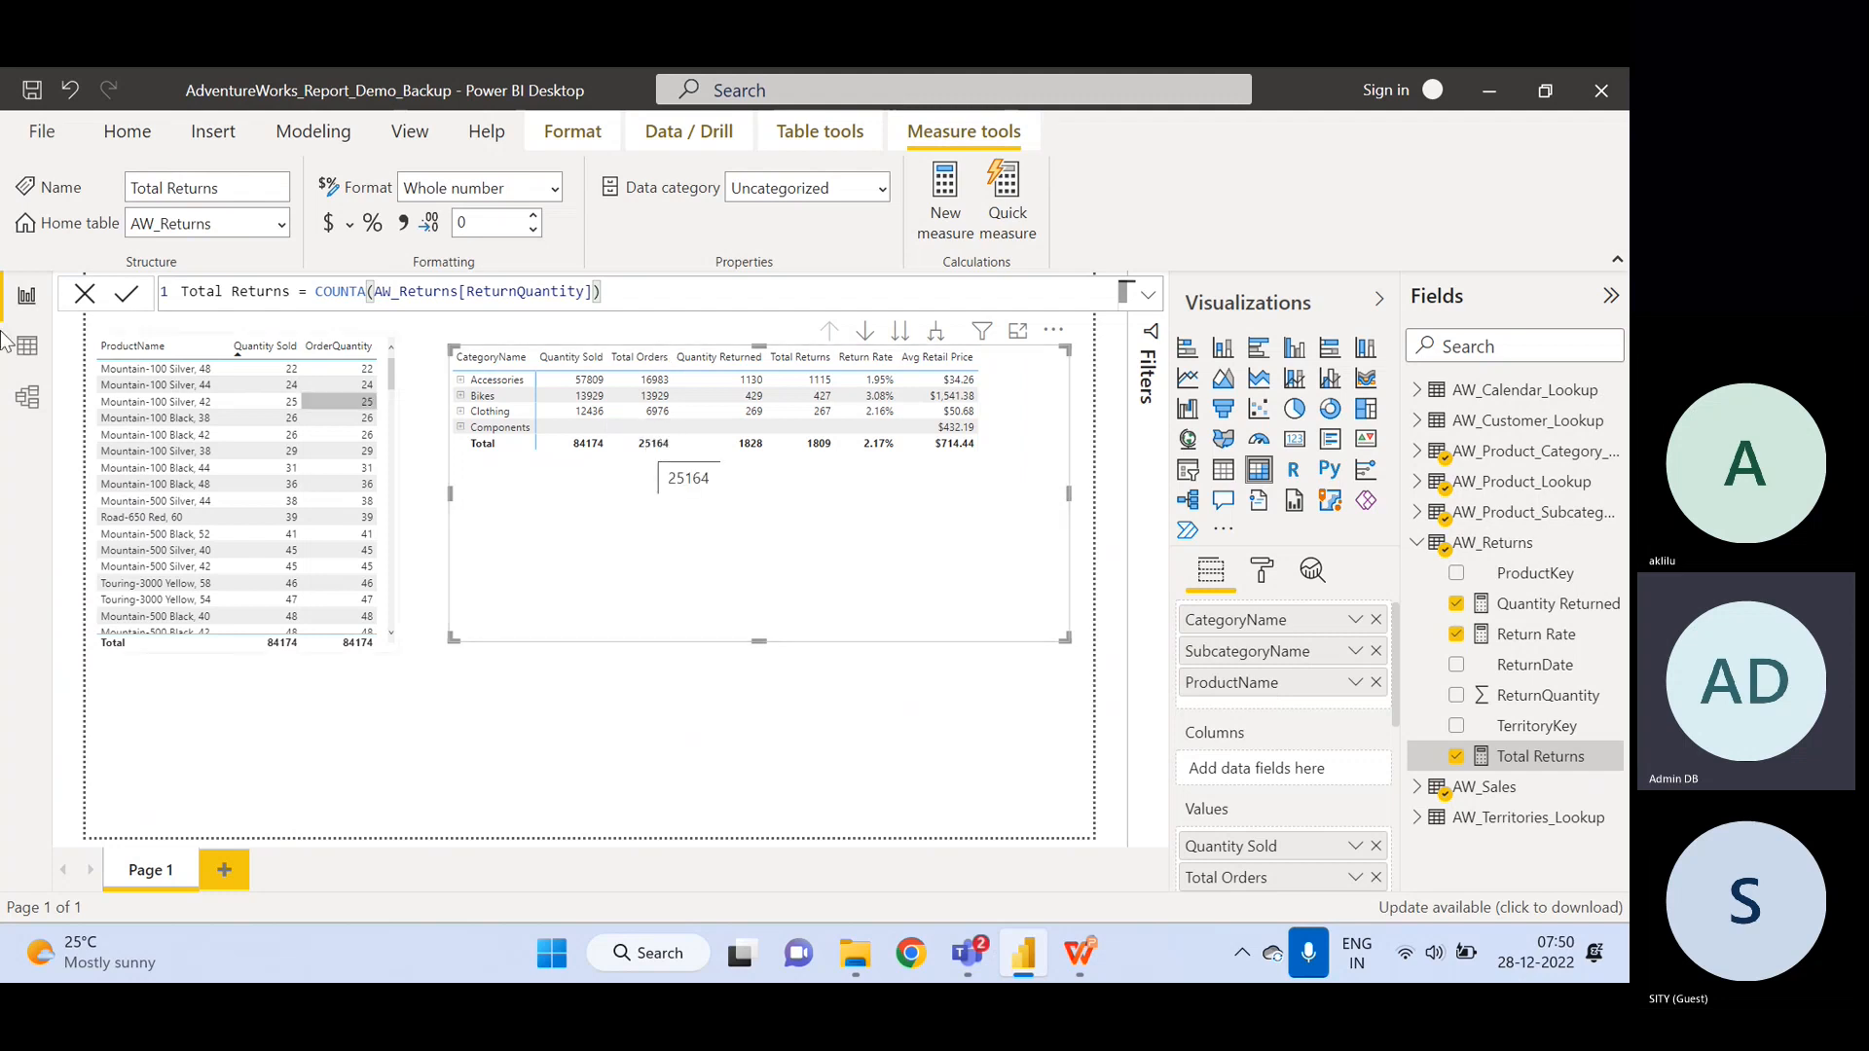
- Compare the OrderNumber values in the AW_Sales data with the Total Orders figures in the report page's category matrix
click(26, 347)
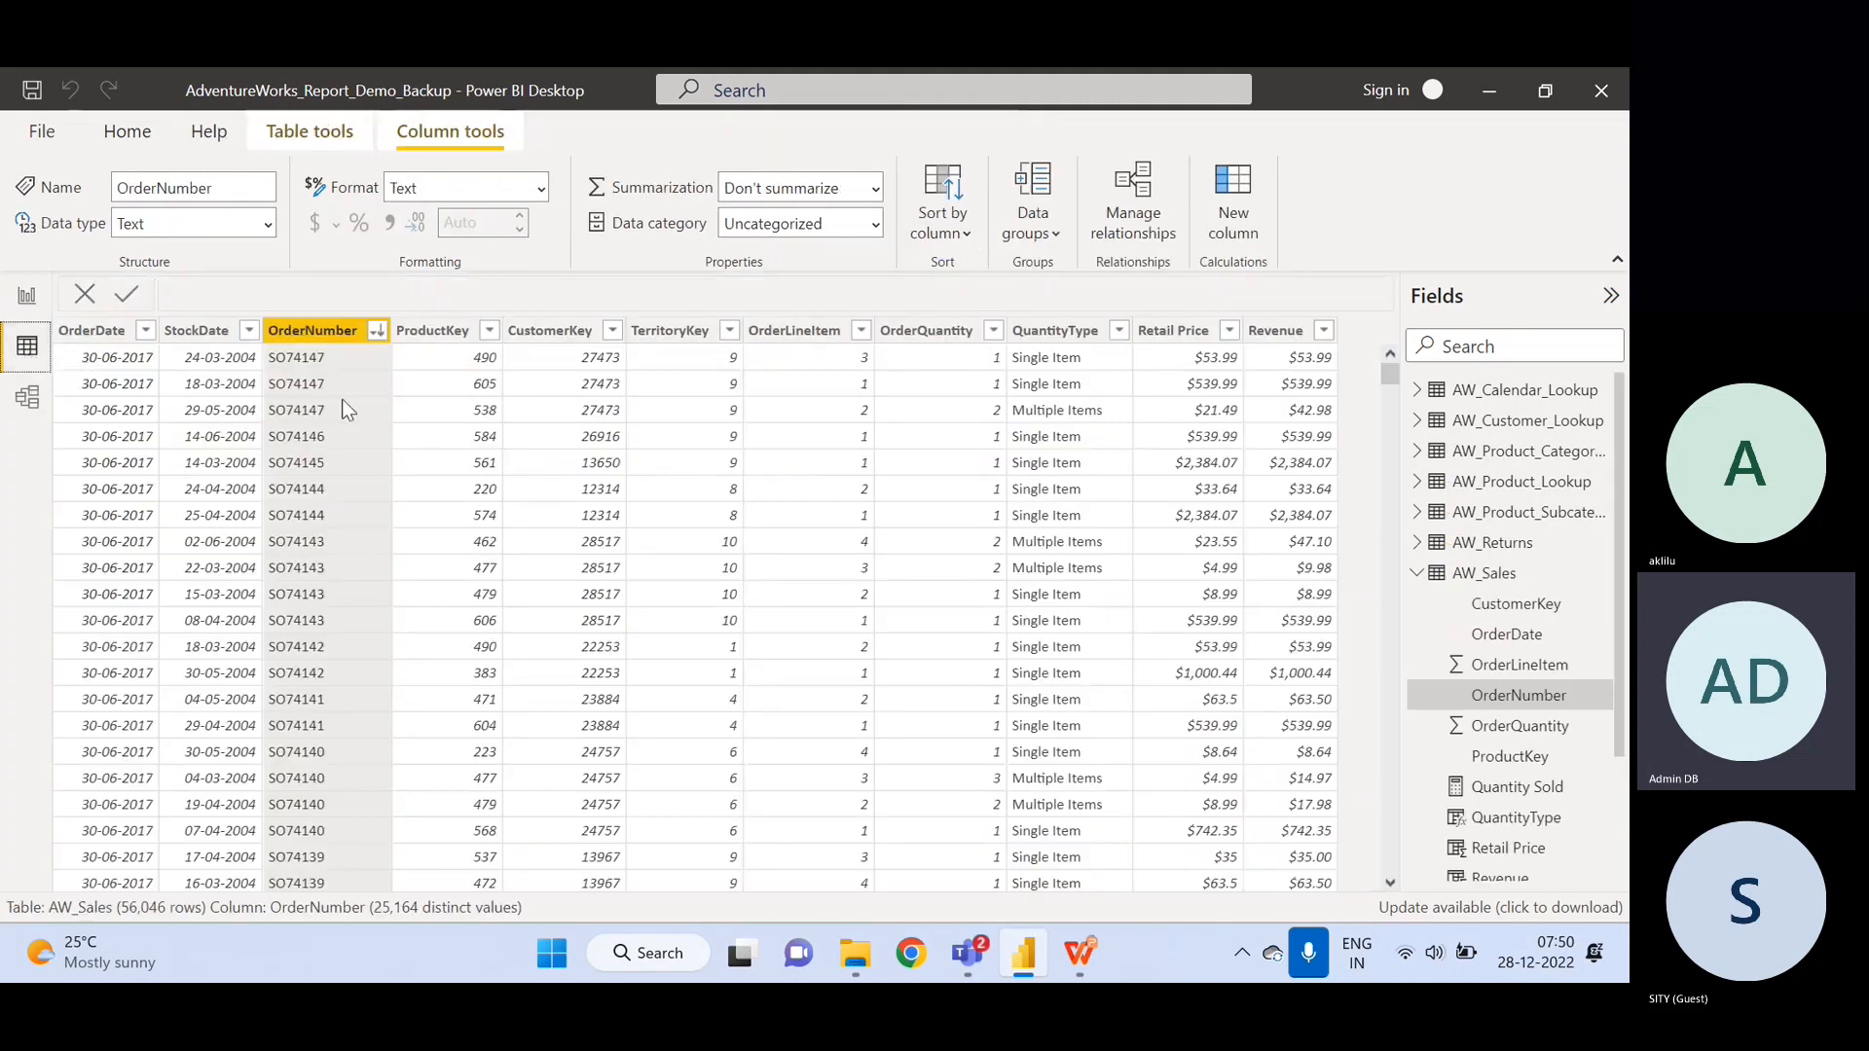
click(376, 331)
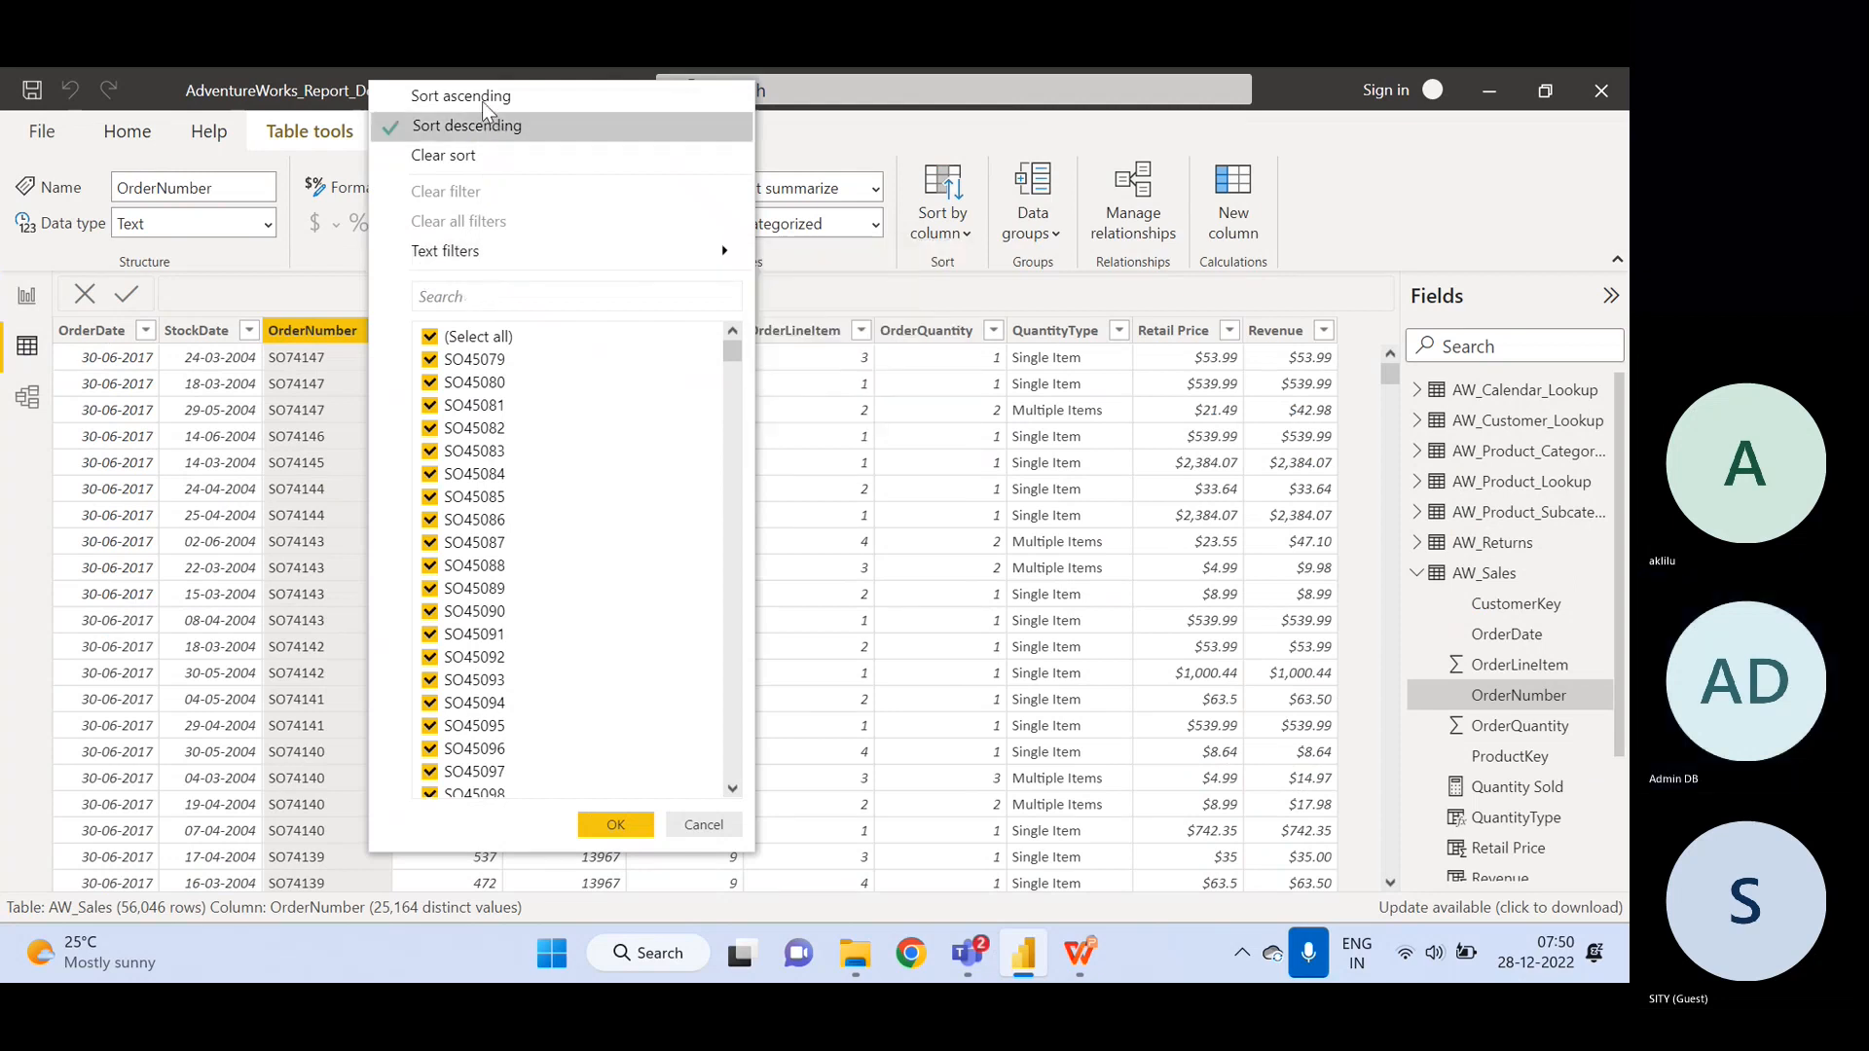
click(220, 268)
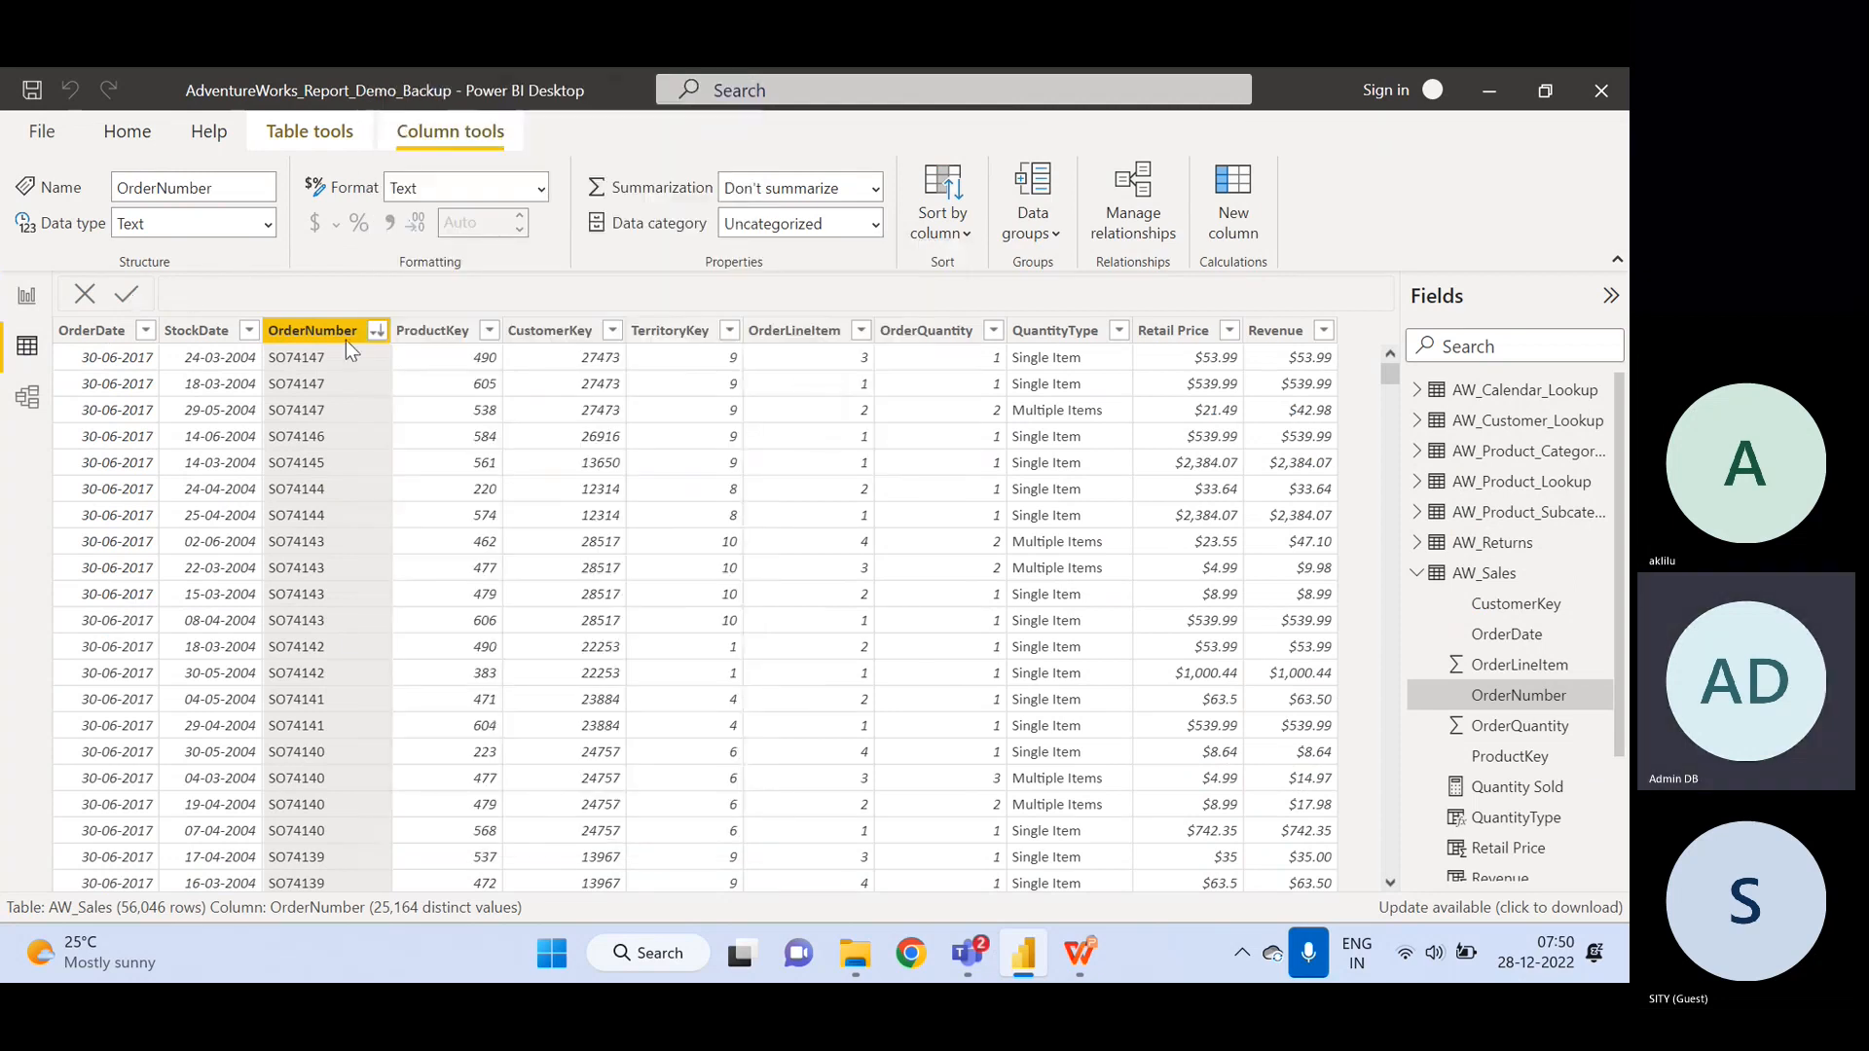
click(26, 295)
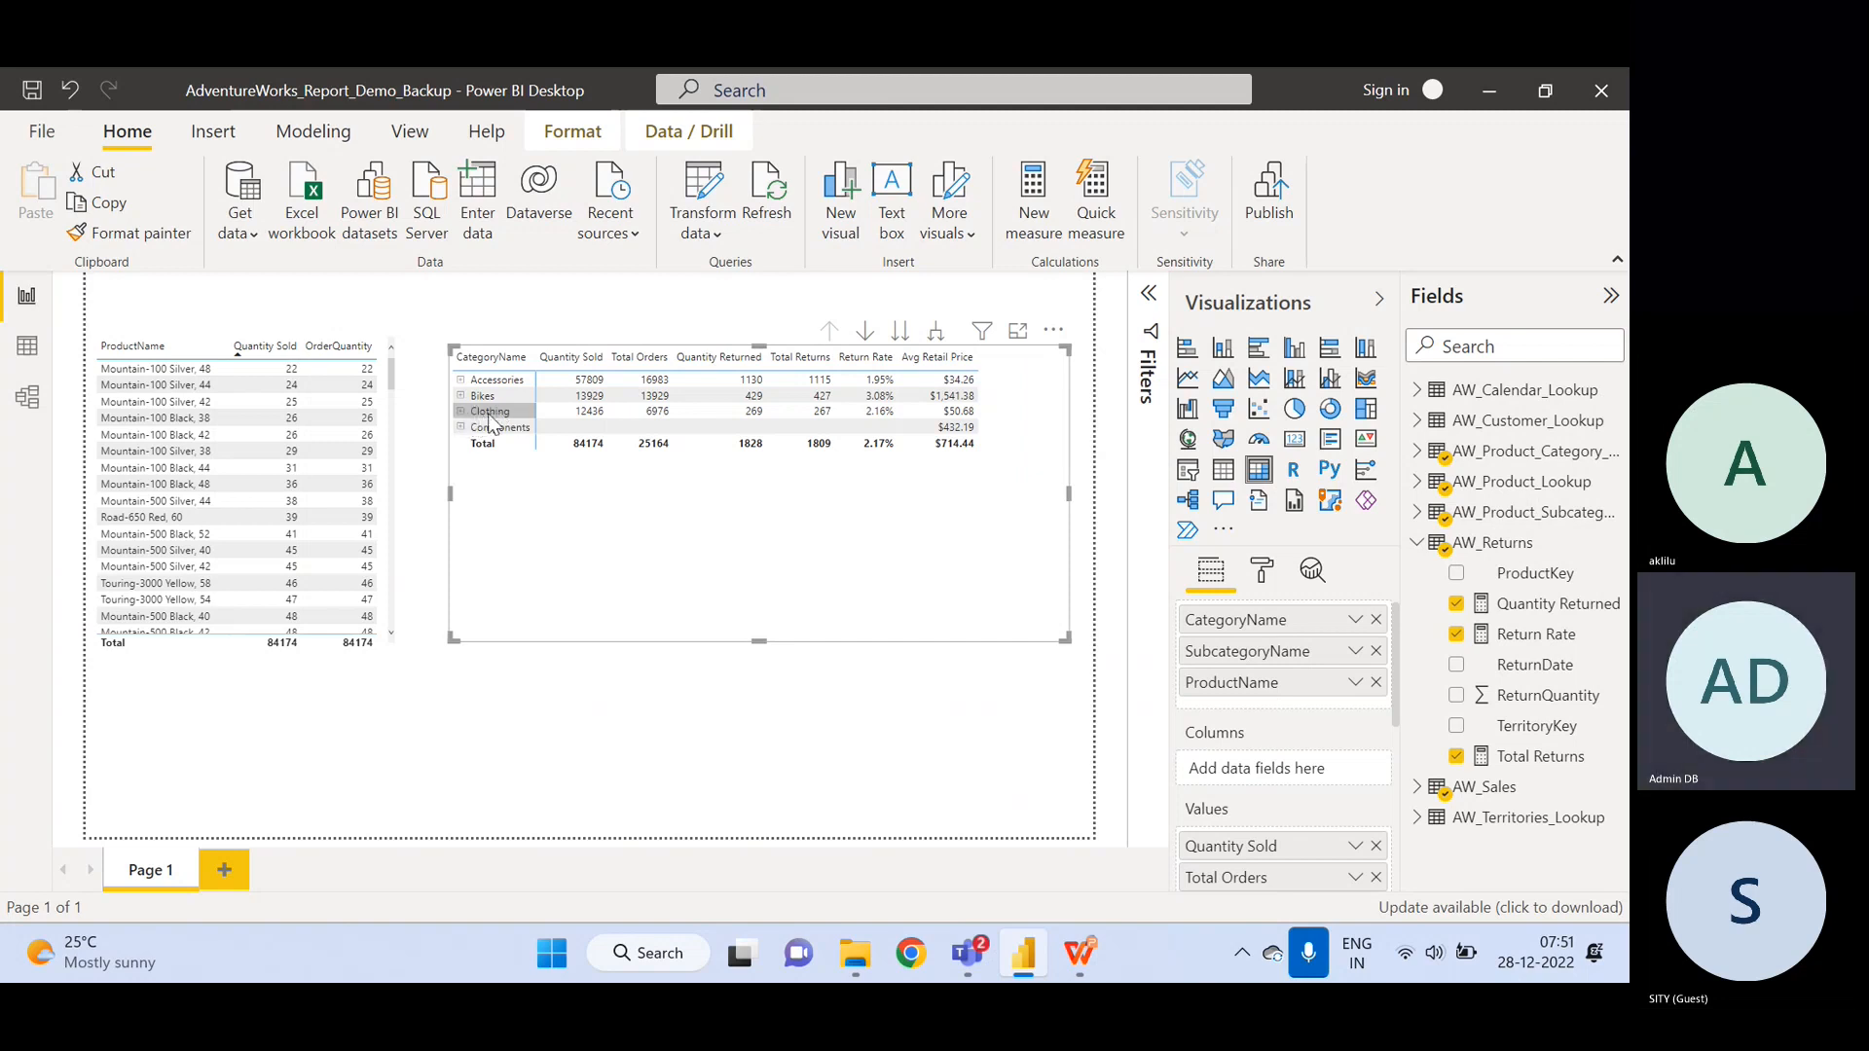
click(27, 348)
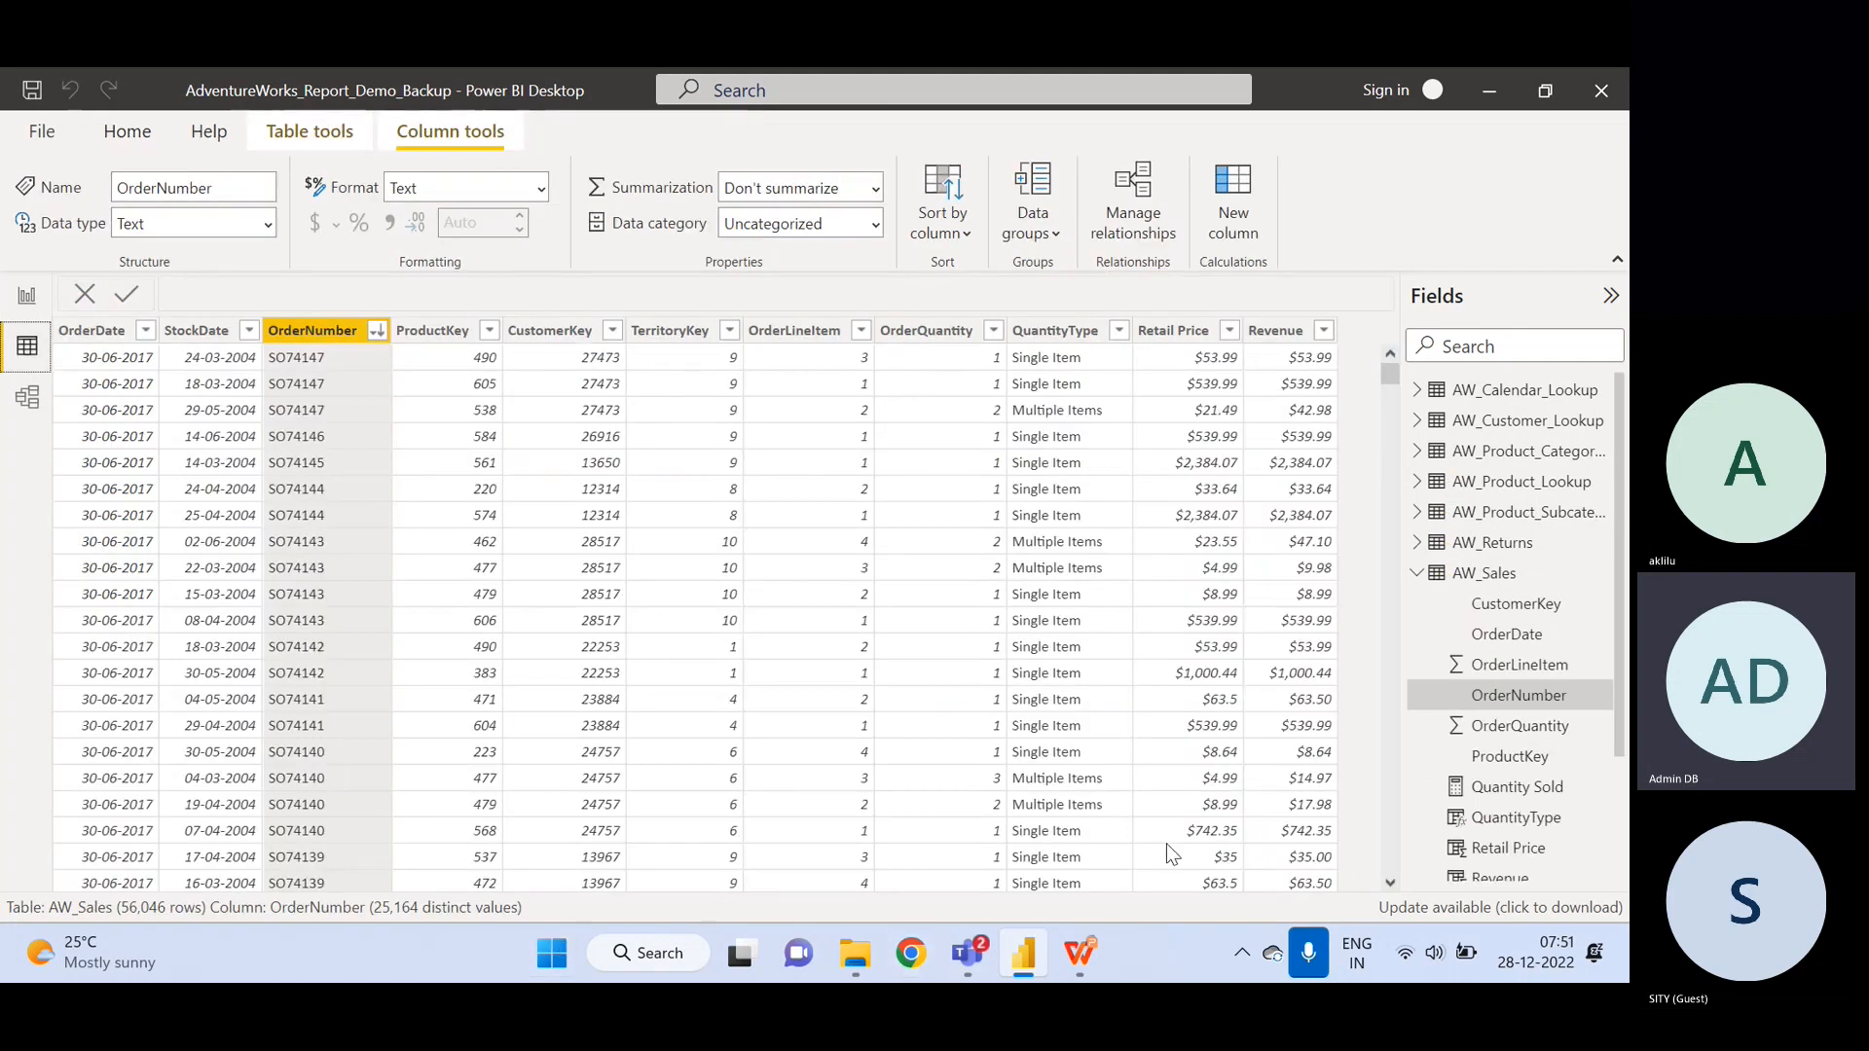
click(27, 295)
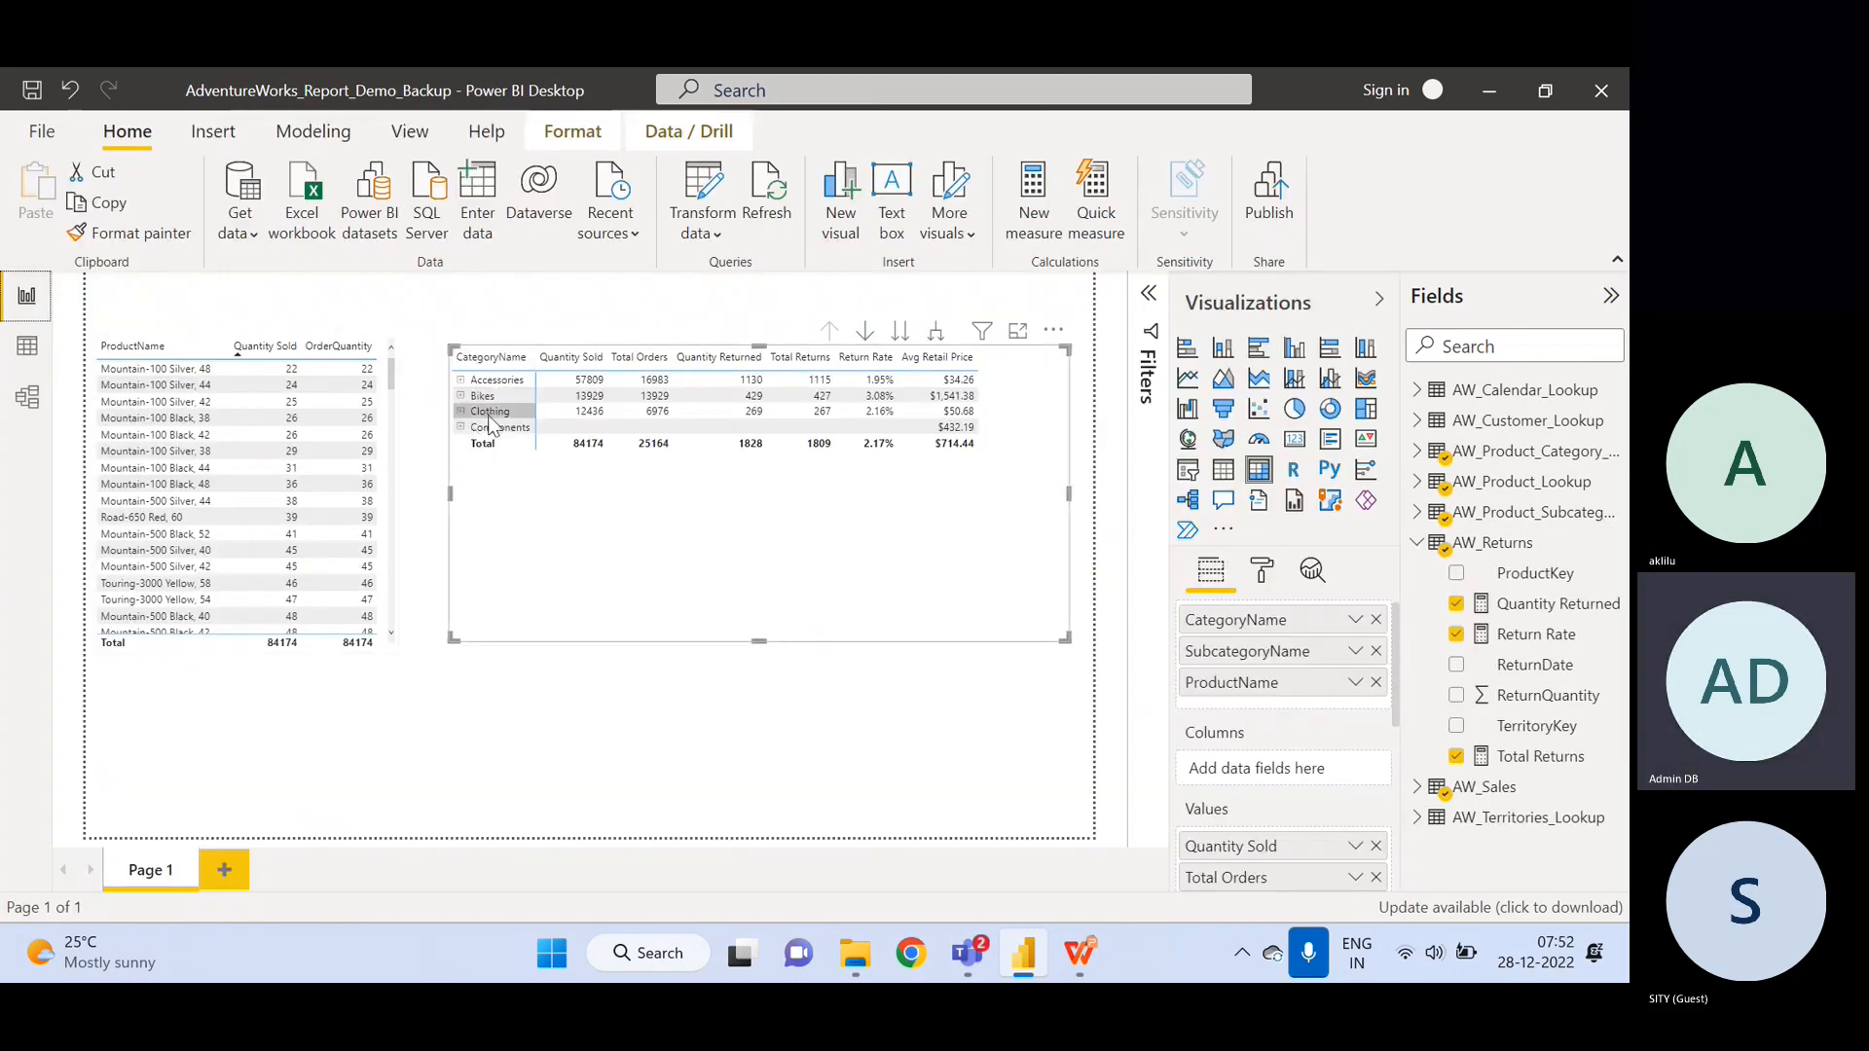
click(27, 347)
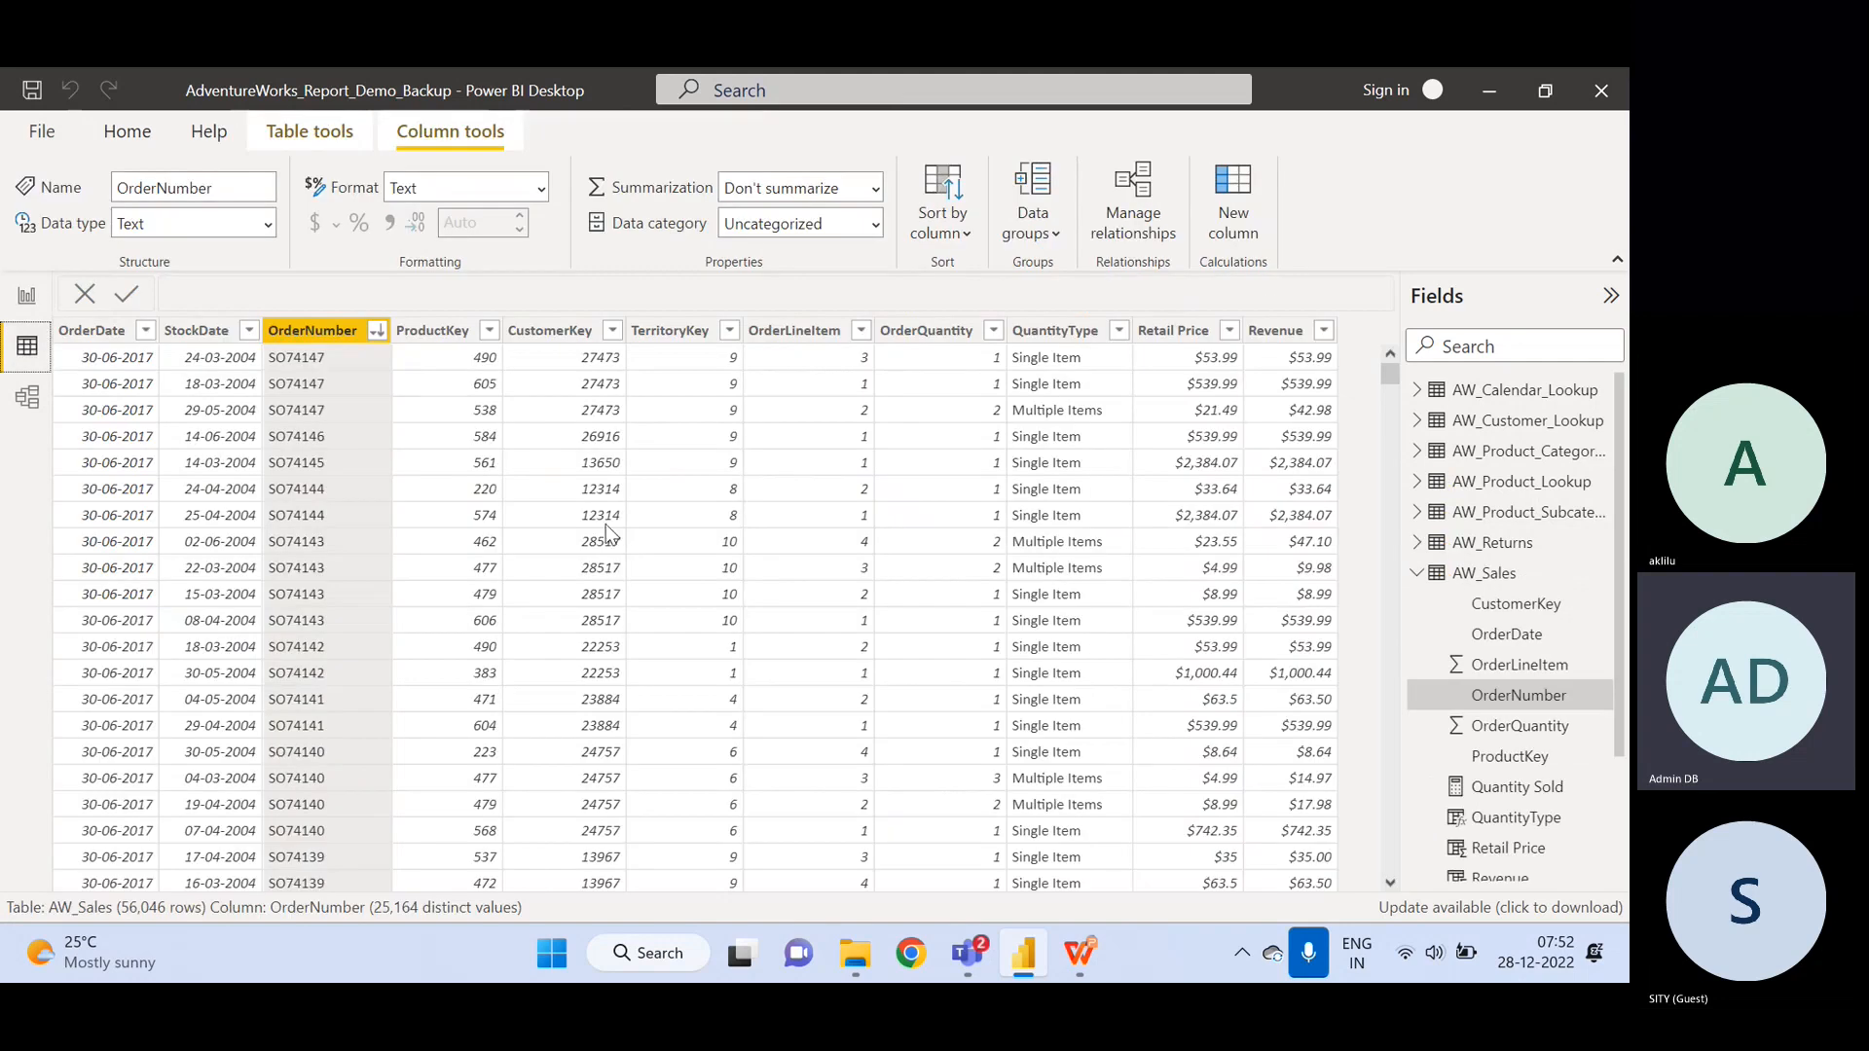
- Glance at the AW_Product_Lookup fields, view slide 17 on CALCULATE and filter context in the WPS presentation, and return to Power BI Desktop
click(1419, 486)
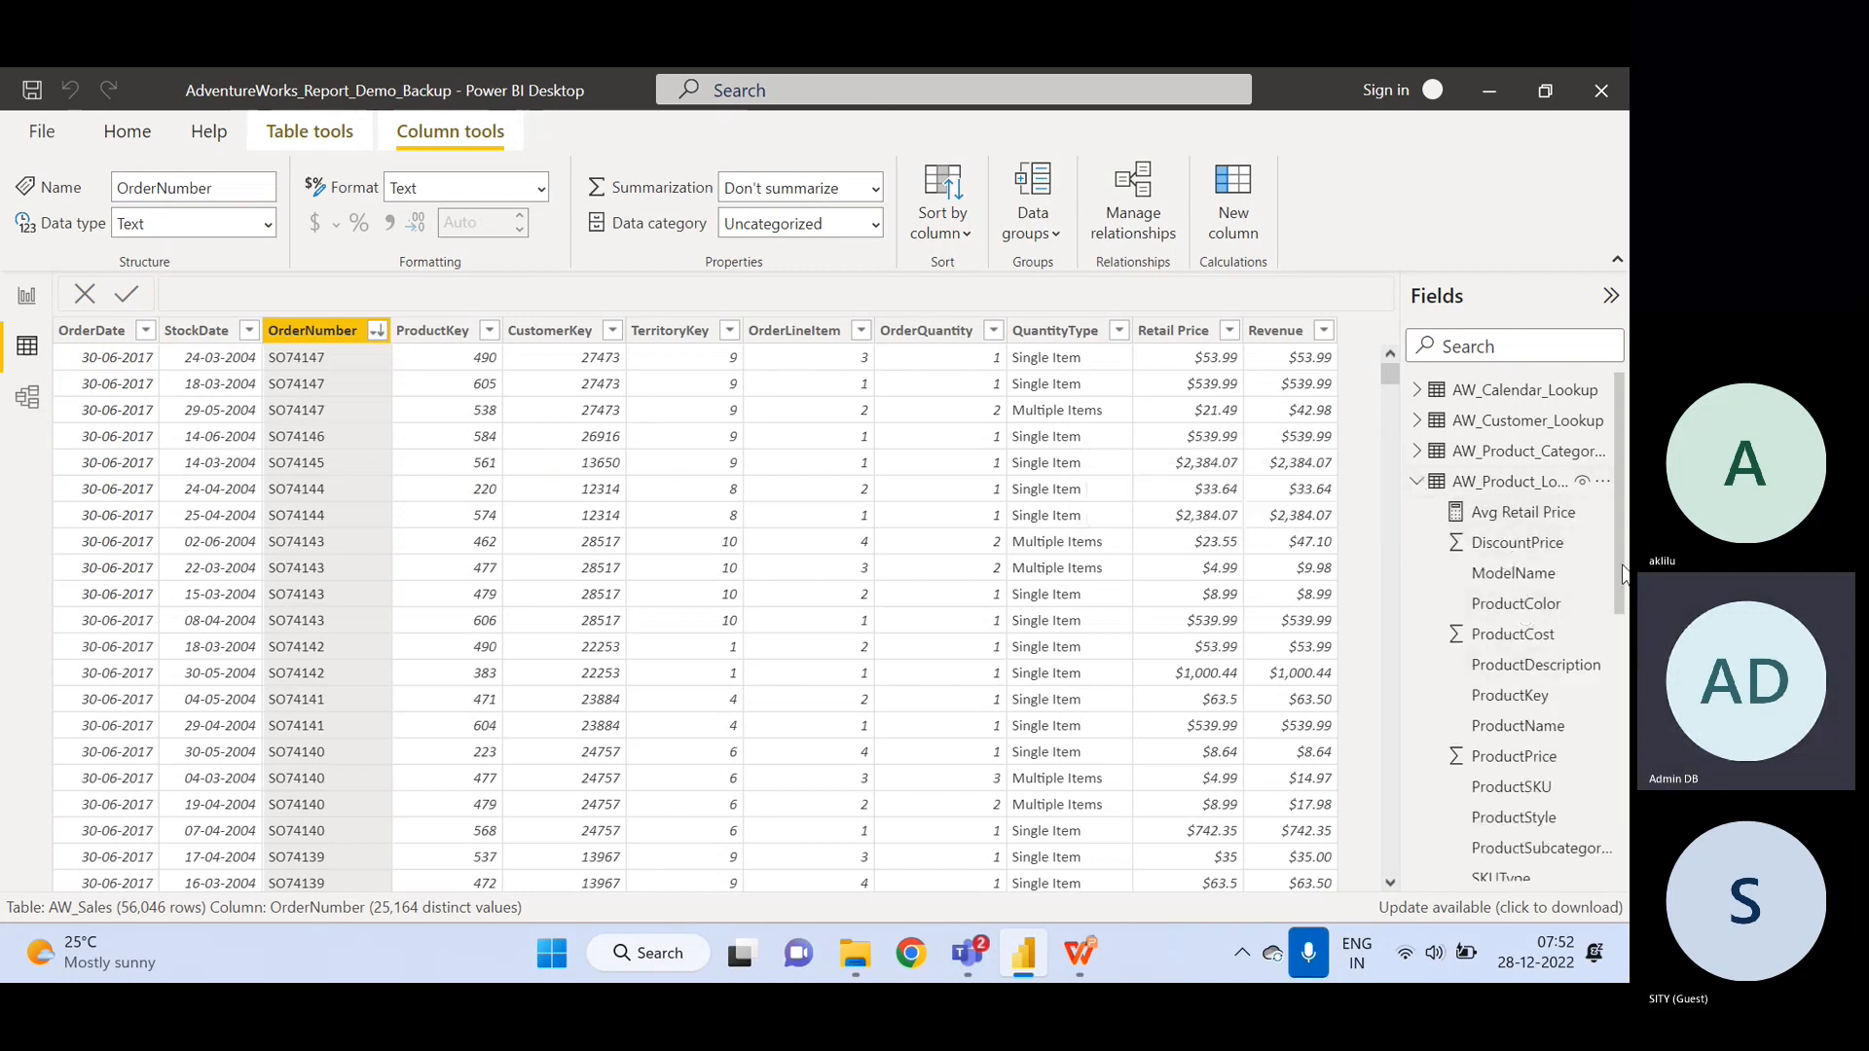
mouse_move(1621, 575)
mouse_down()
mouse_move(1618, 660)
mouse_move(1611, 586)
mouse_up()
click(1417, 460)
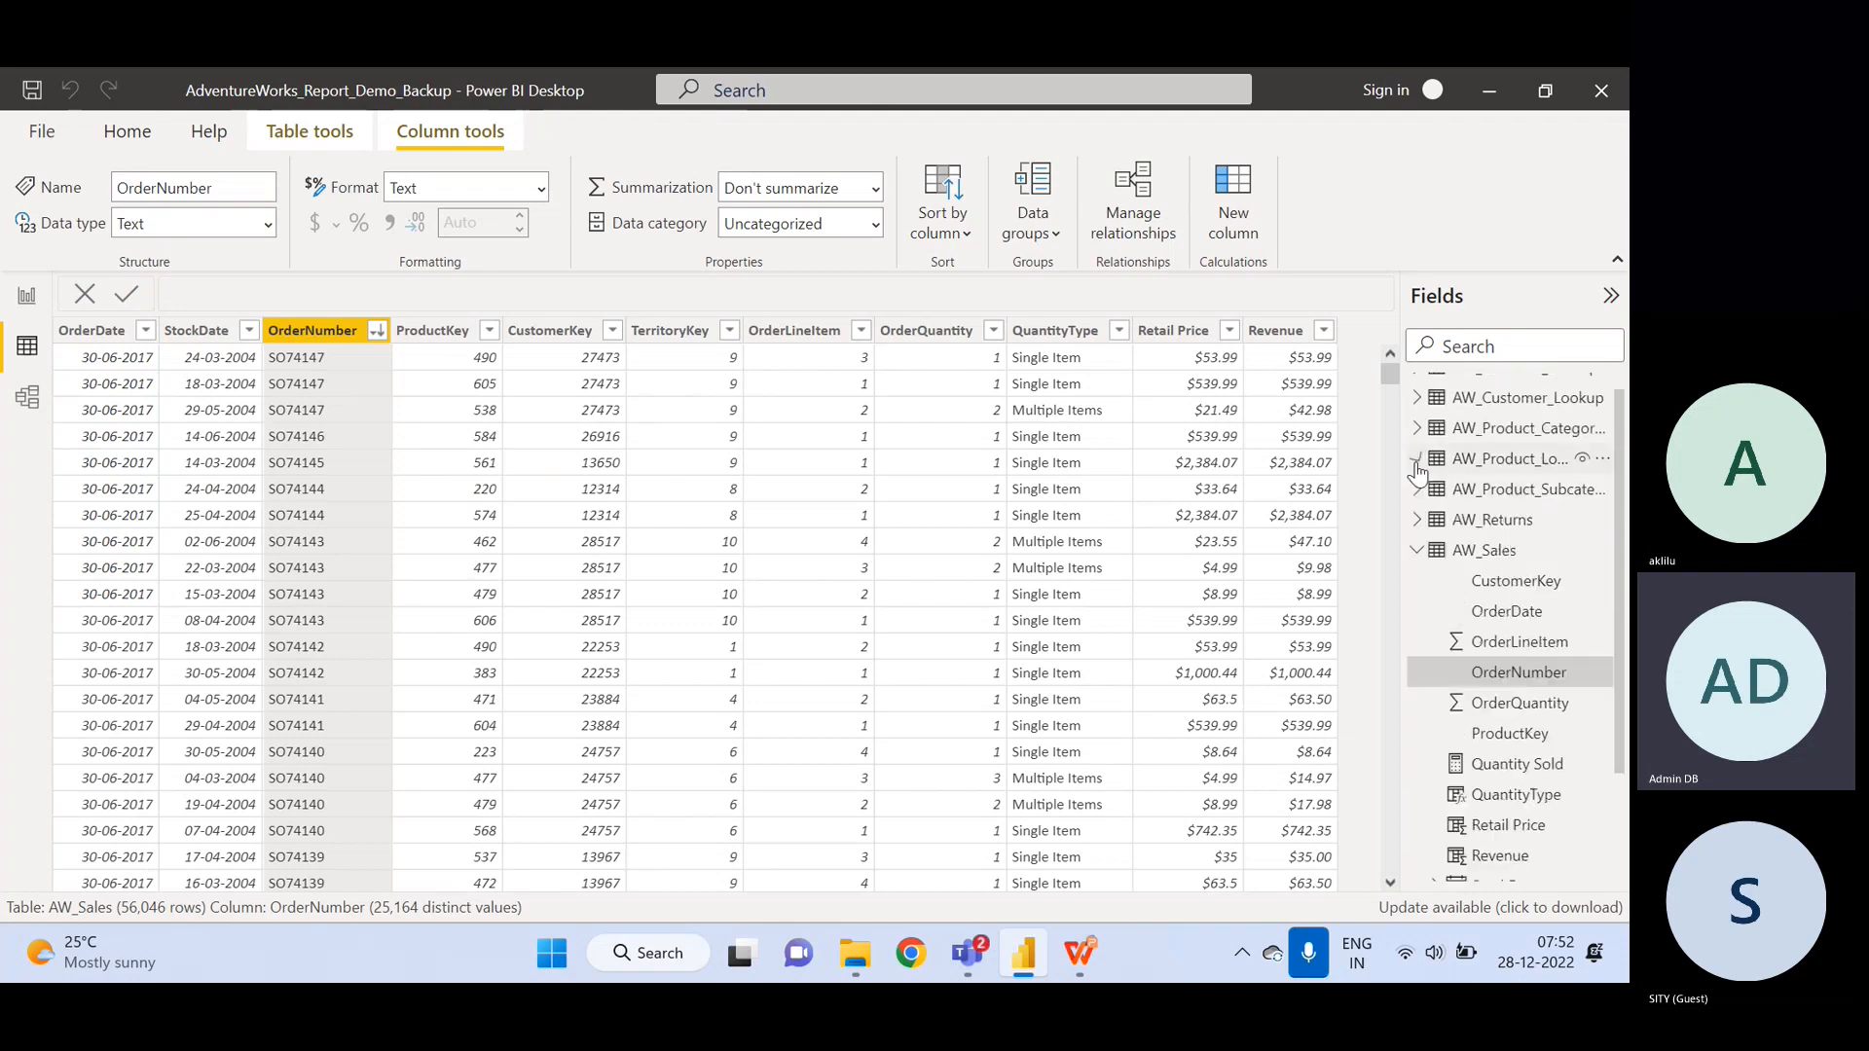
click(1079, 953)
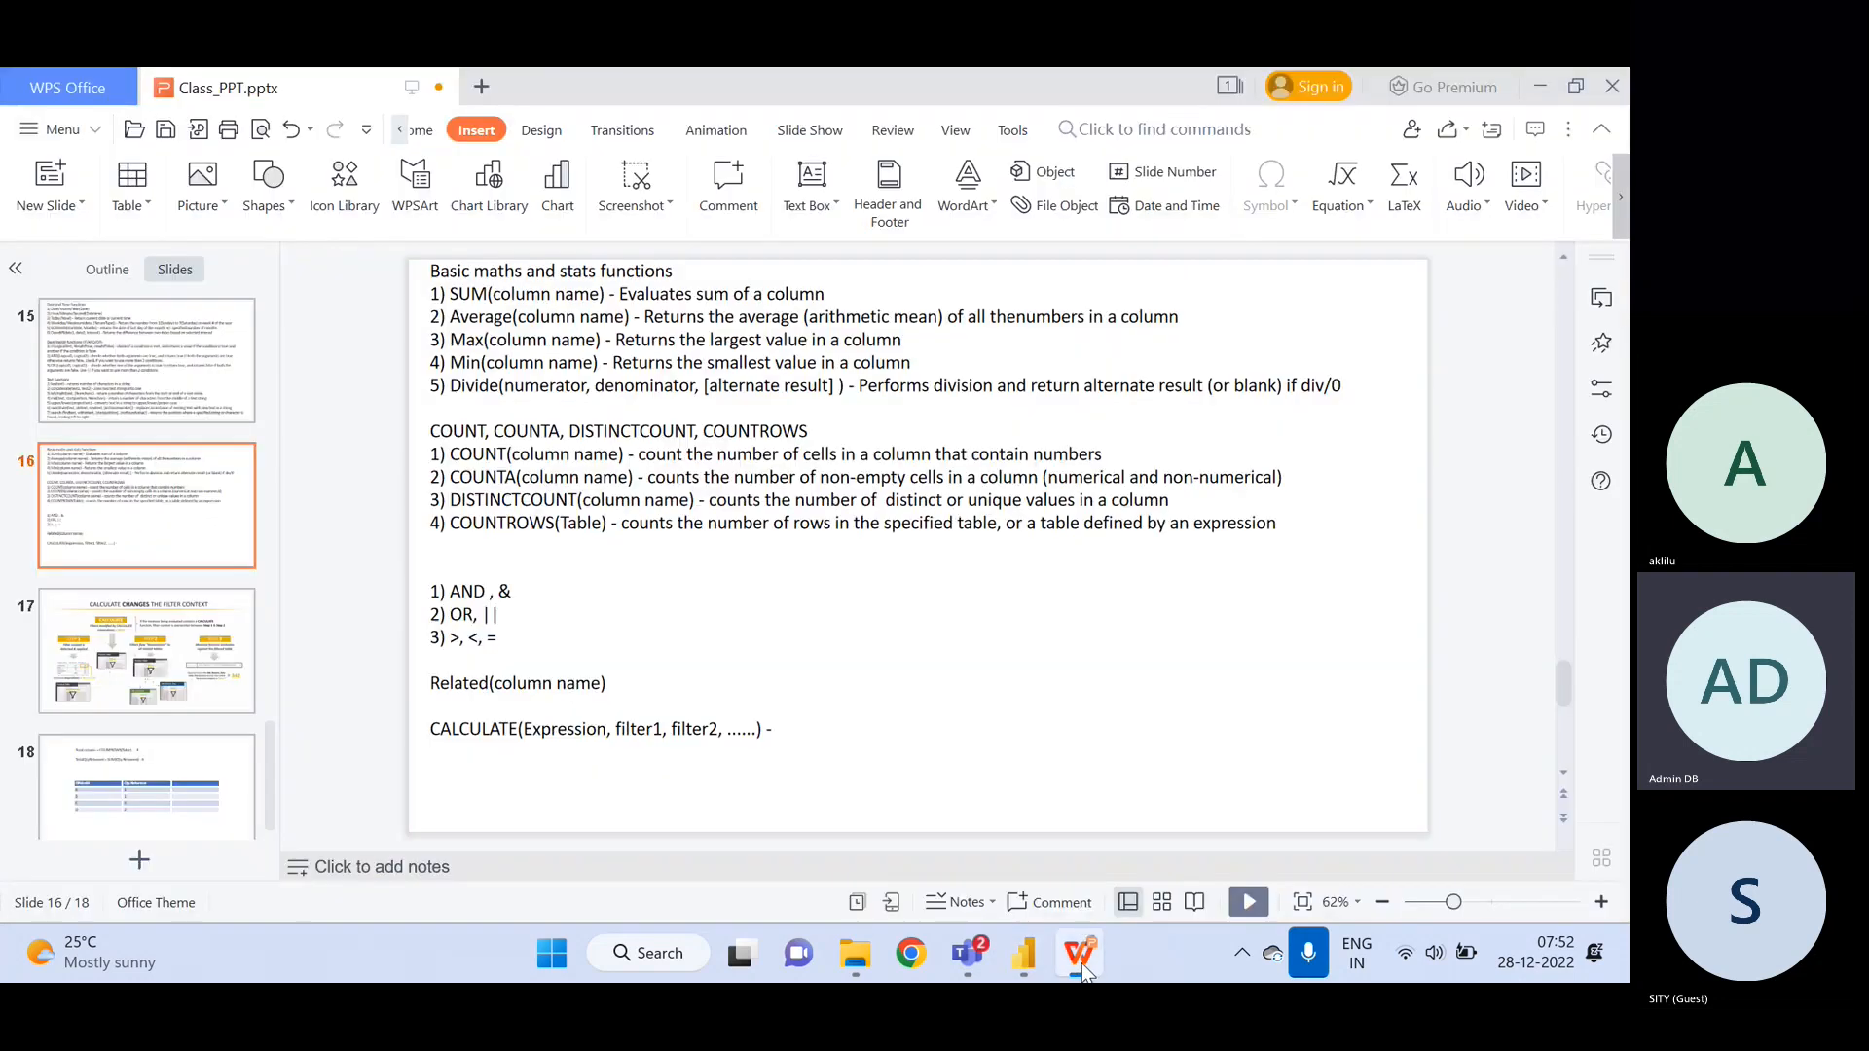
click(144, 657)
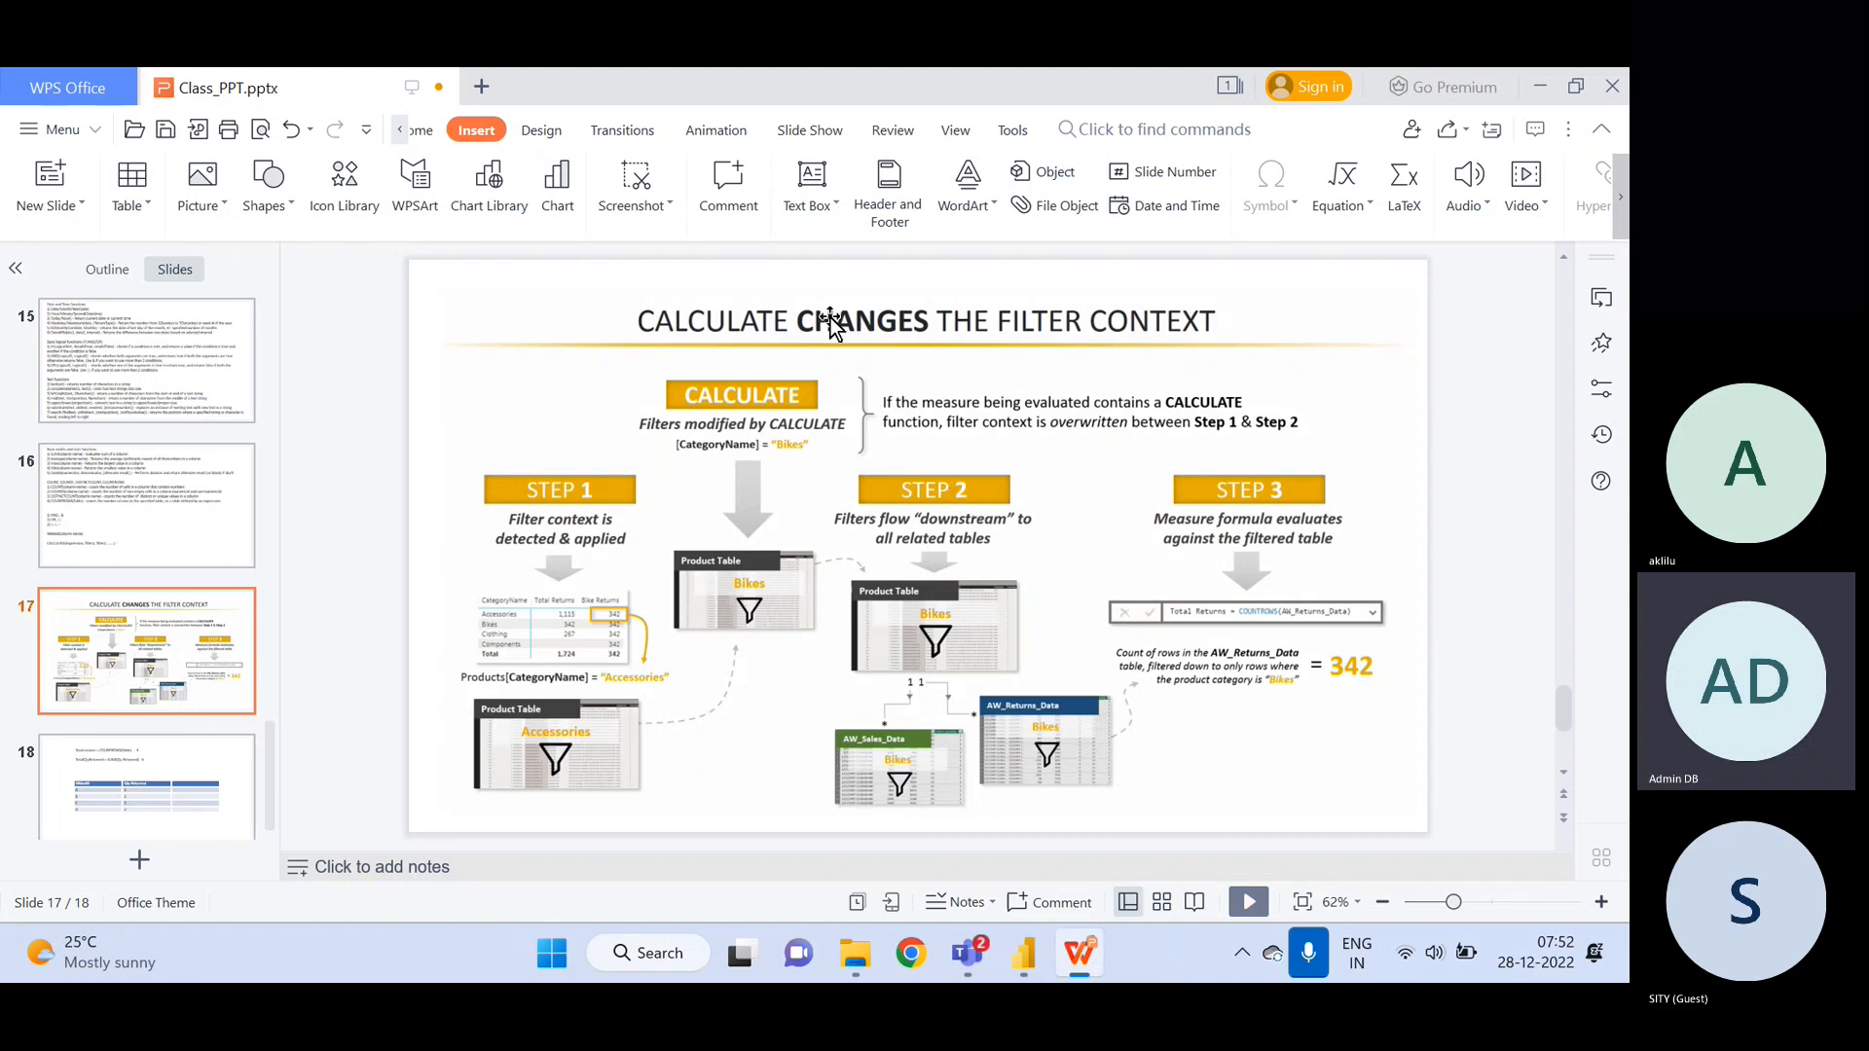
click(1027, 954)
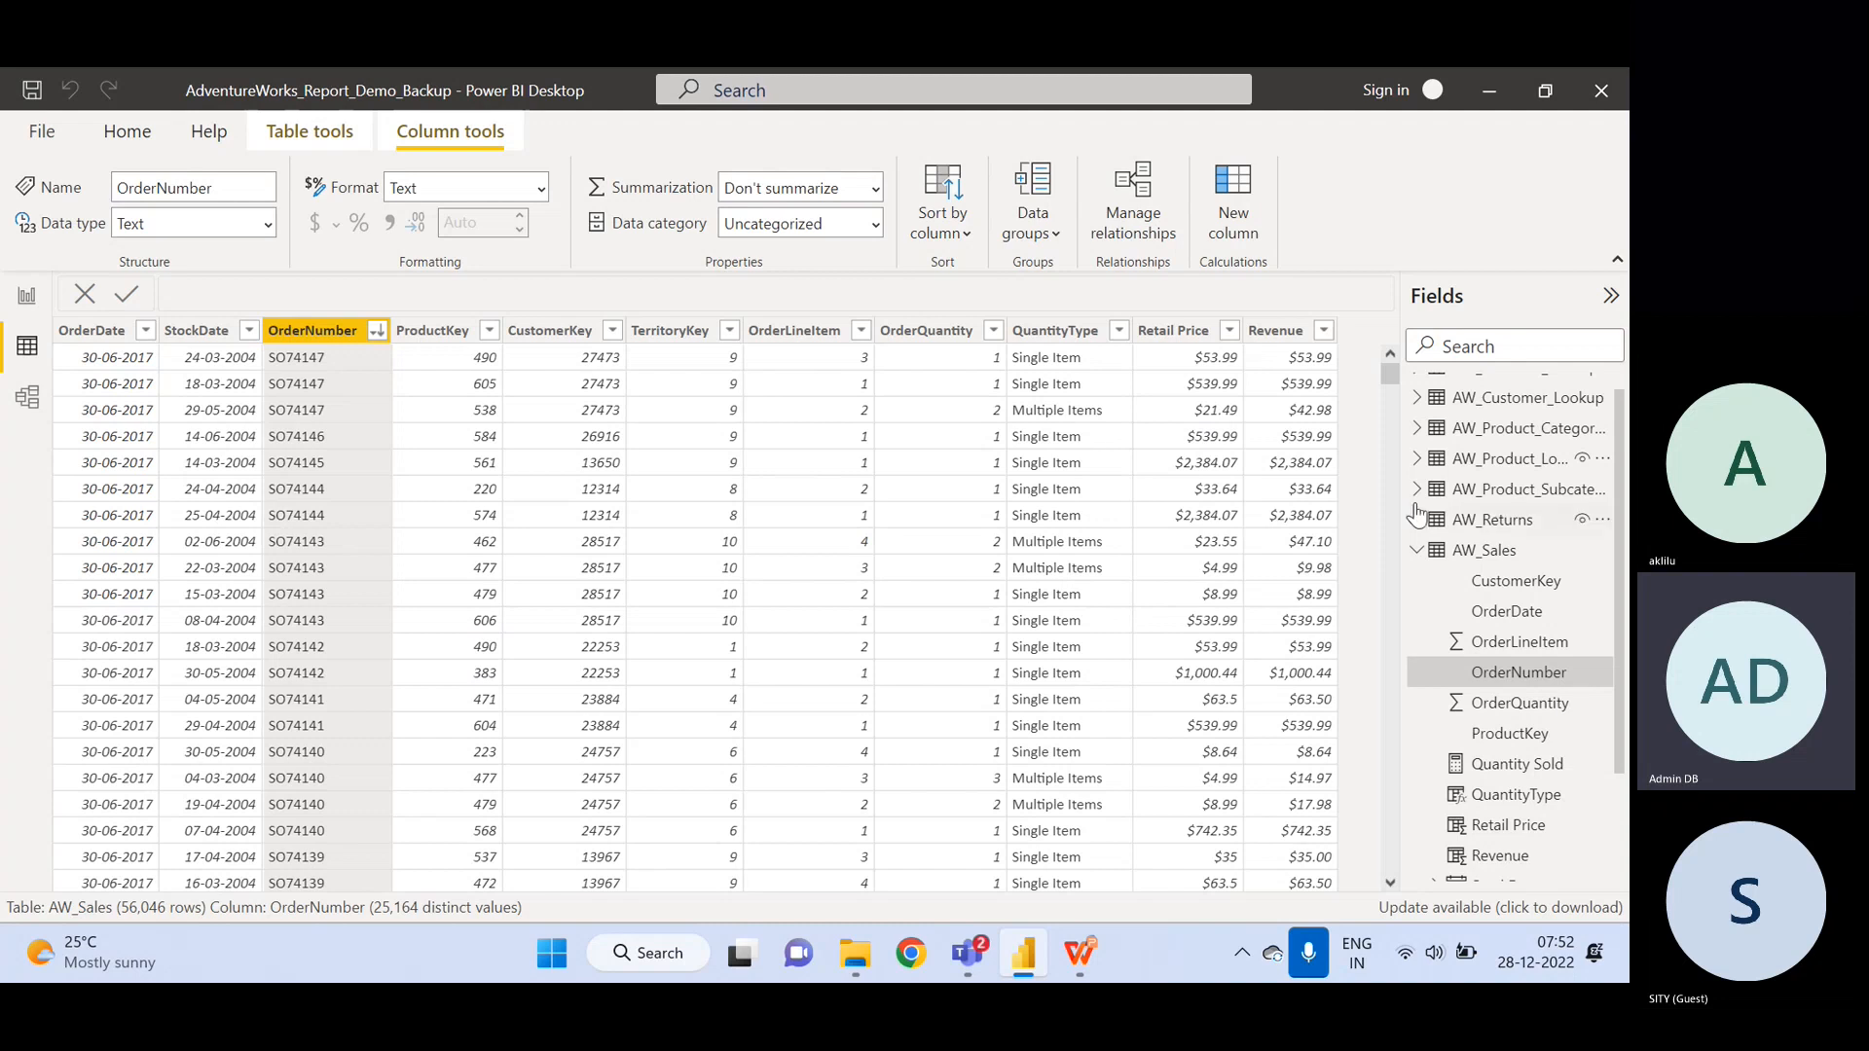
- Display the formula of the Total Orders measure in the AW_Sales table
click(1415, 551)
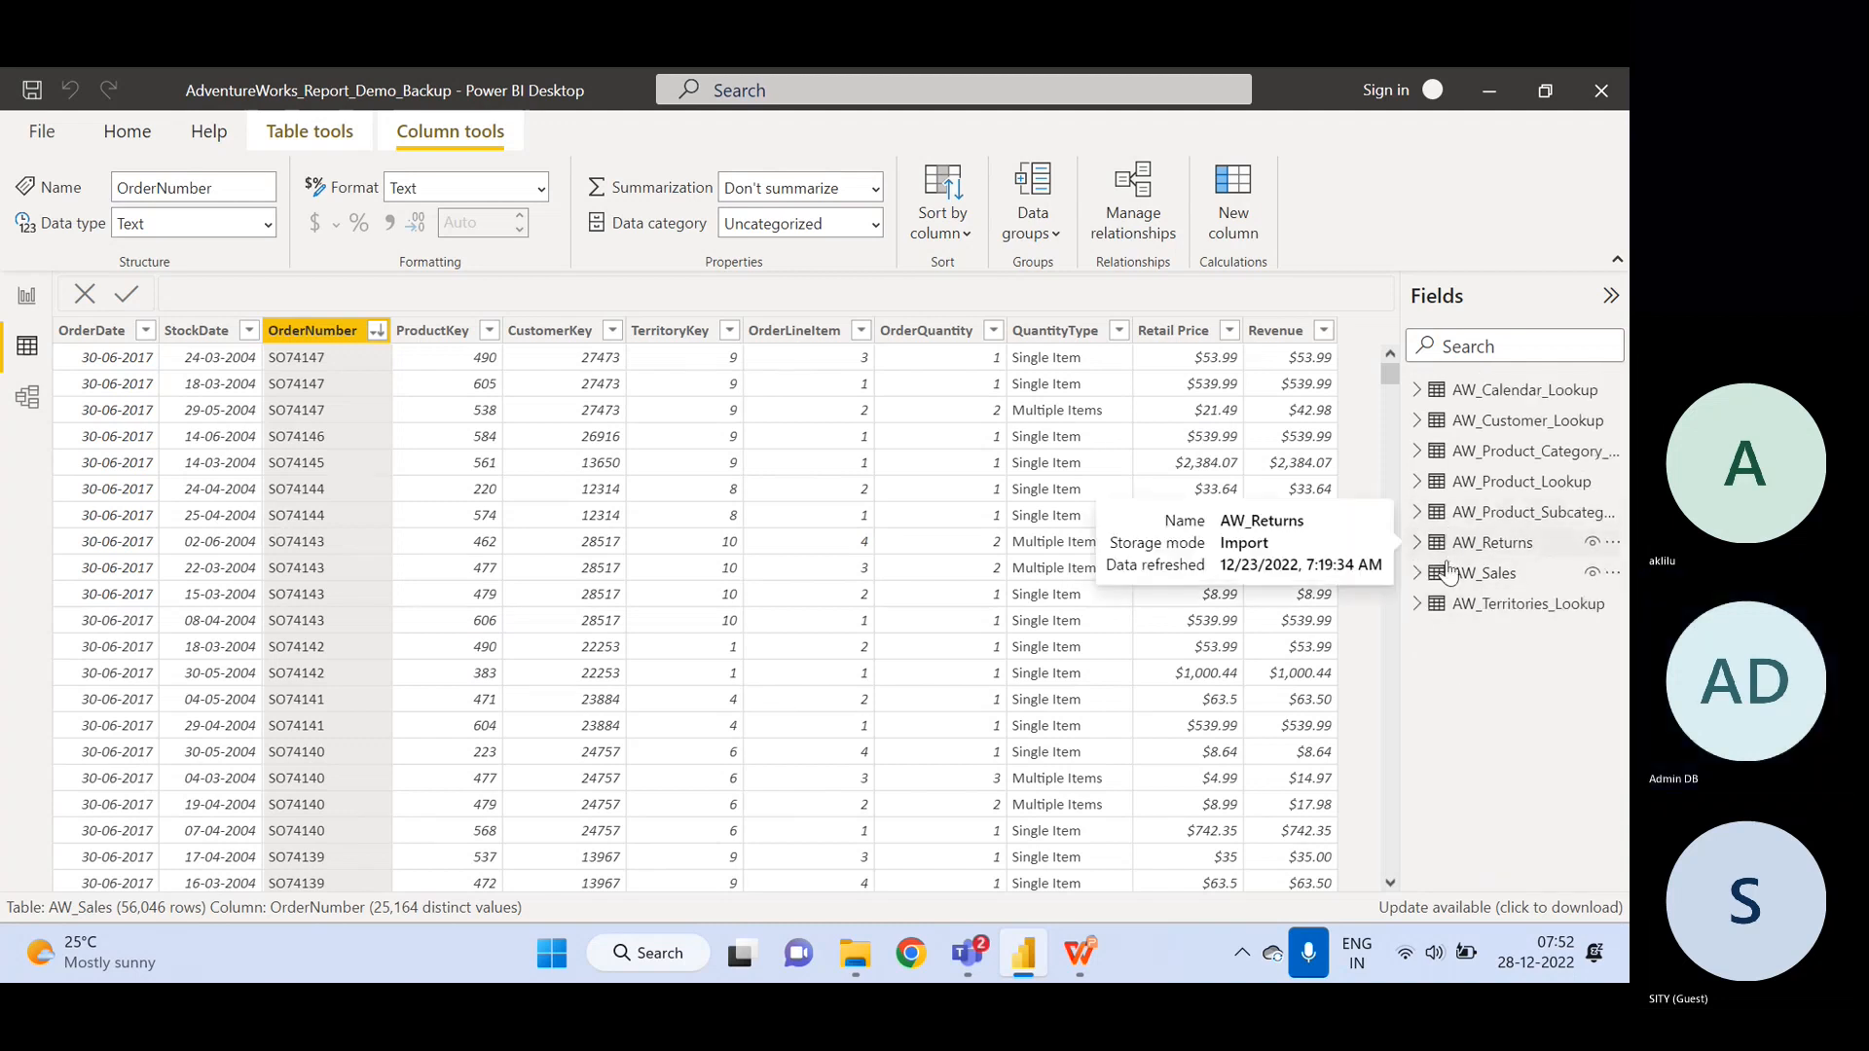
click(1416, 577)
click(1416, 576)
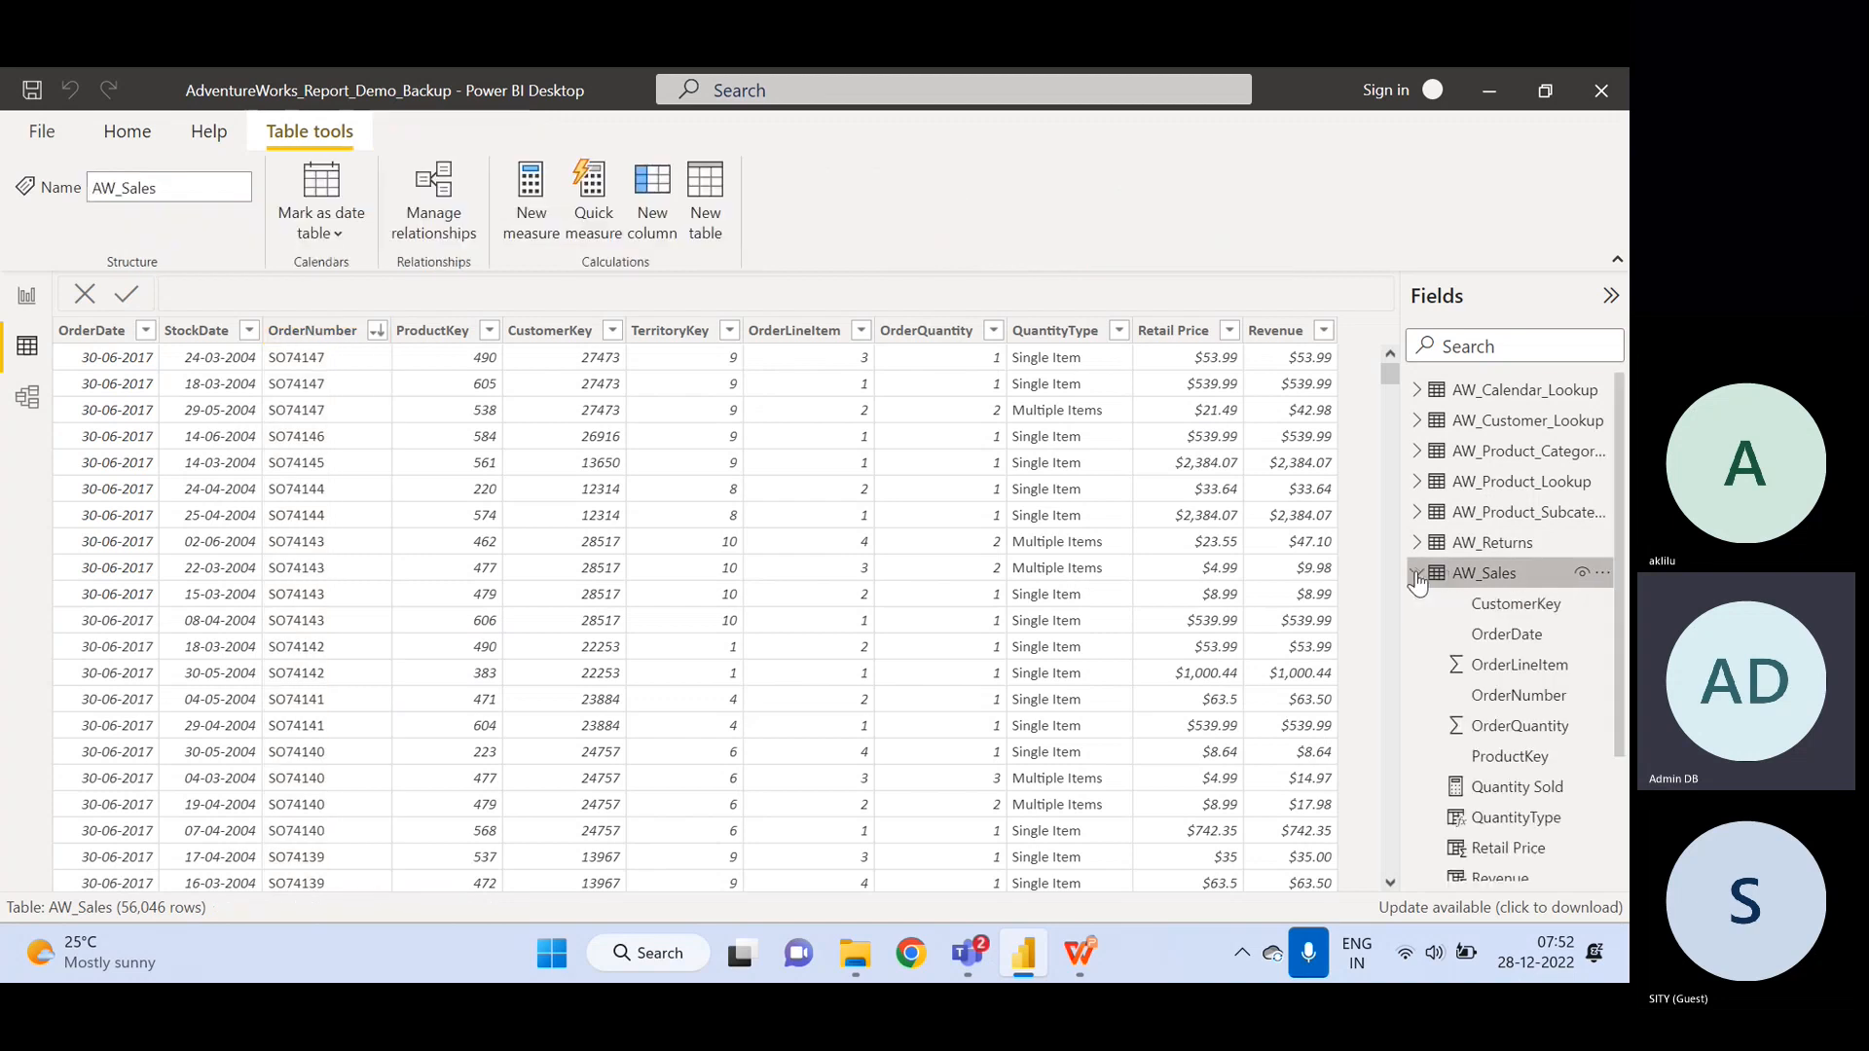
scroll(1598, 745, down, 3)
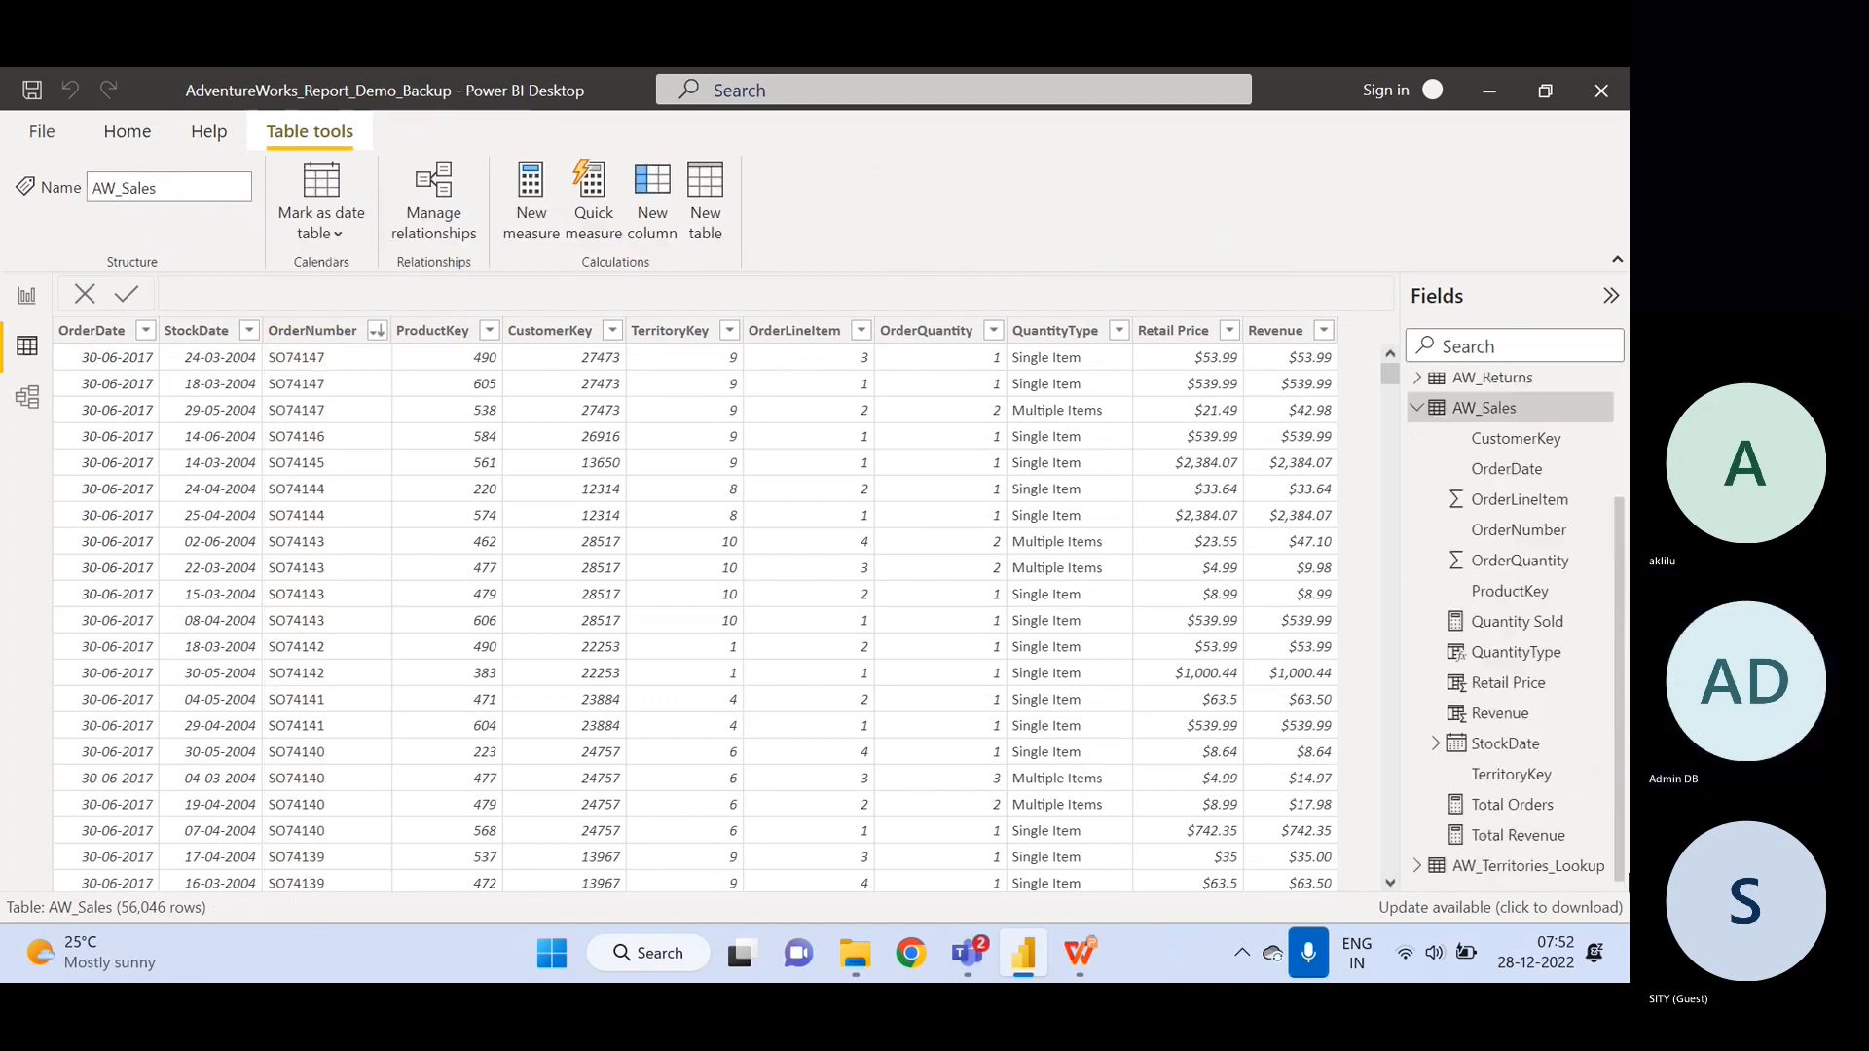
click(1511, 806)
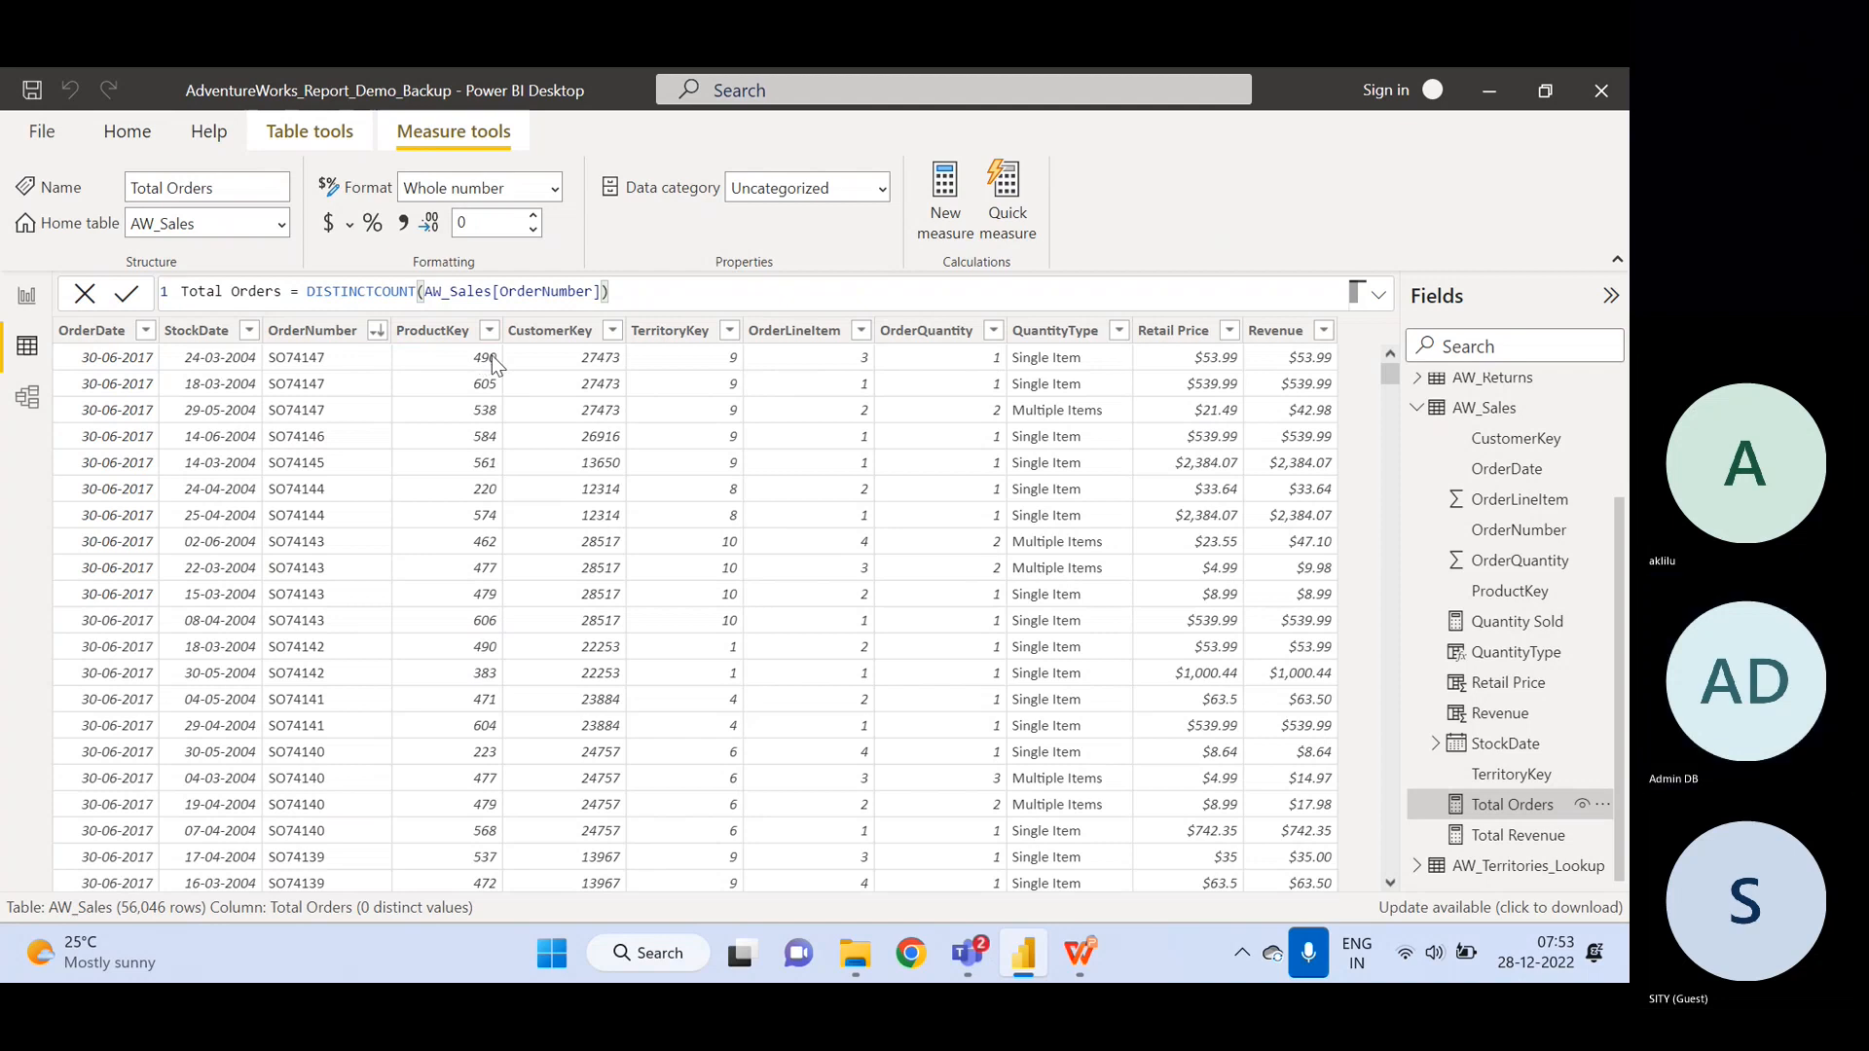
- Collapse the AW_Sales fields and view the data of AW_Product_Category_Lookup, AW_Product_Lookup and AW_Sales in turn
click(1419, 411)
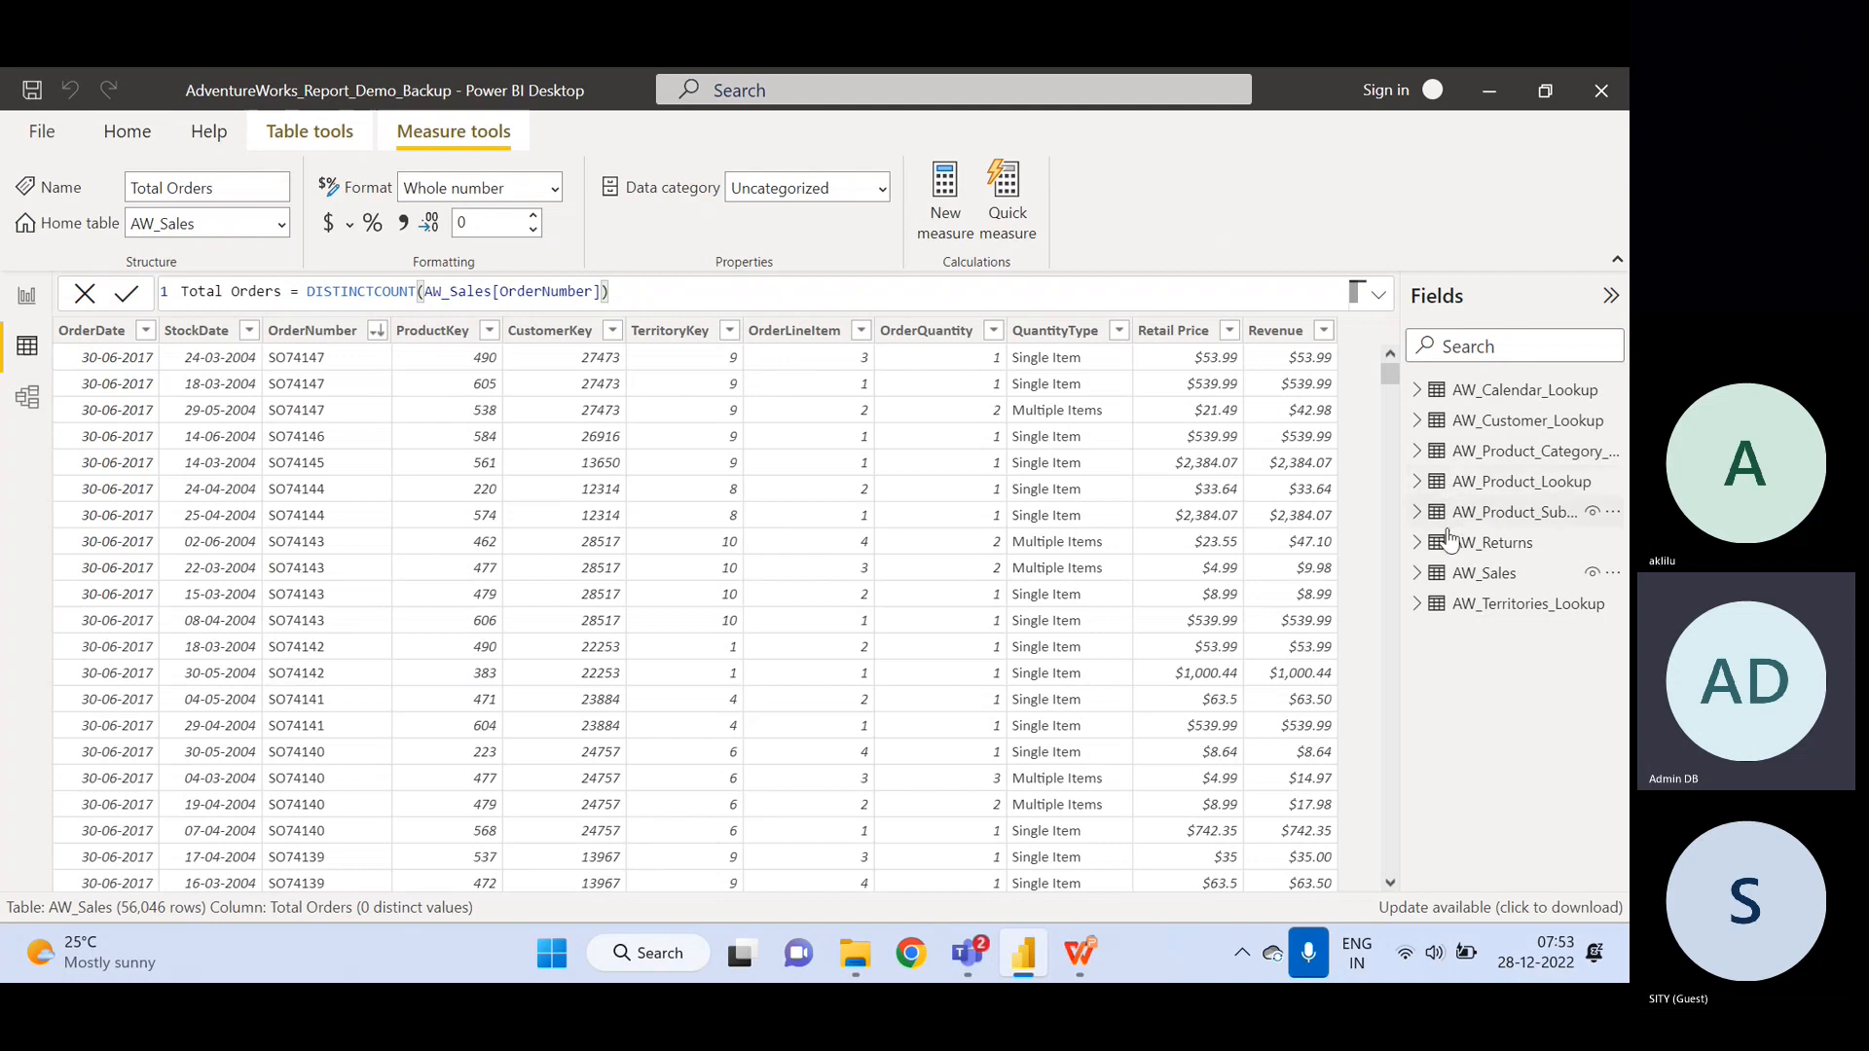
click(1437, 459)
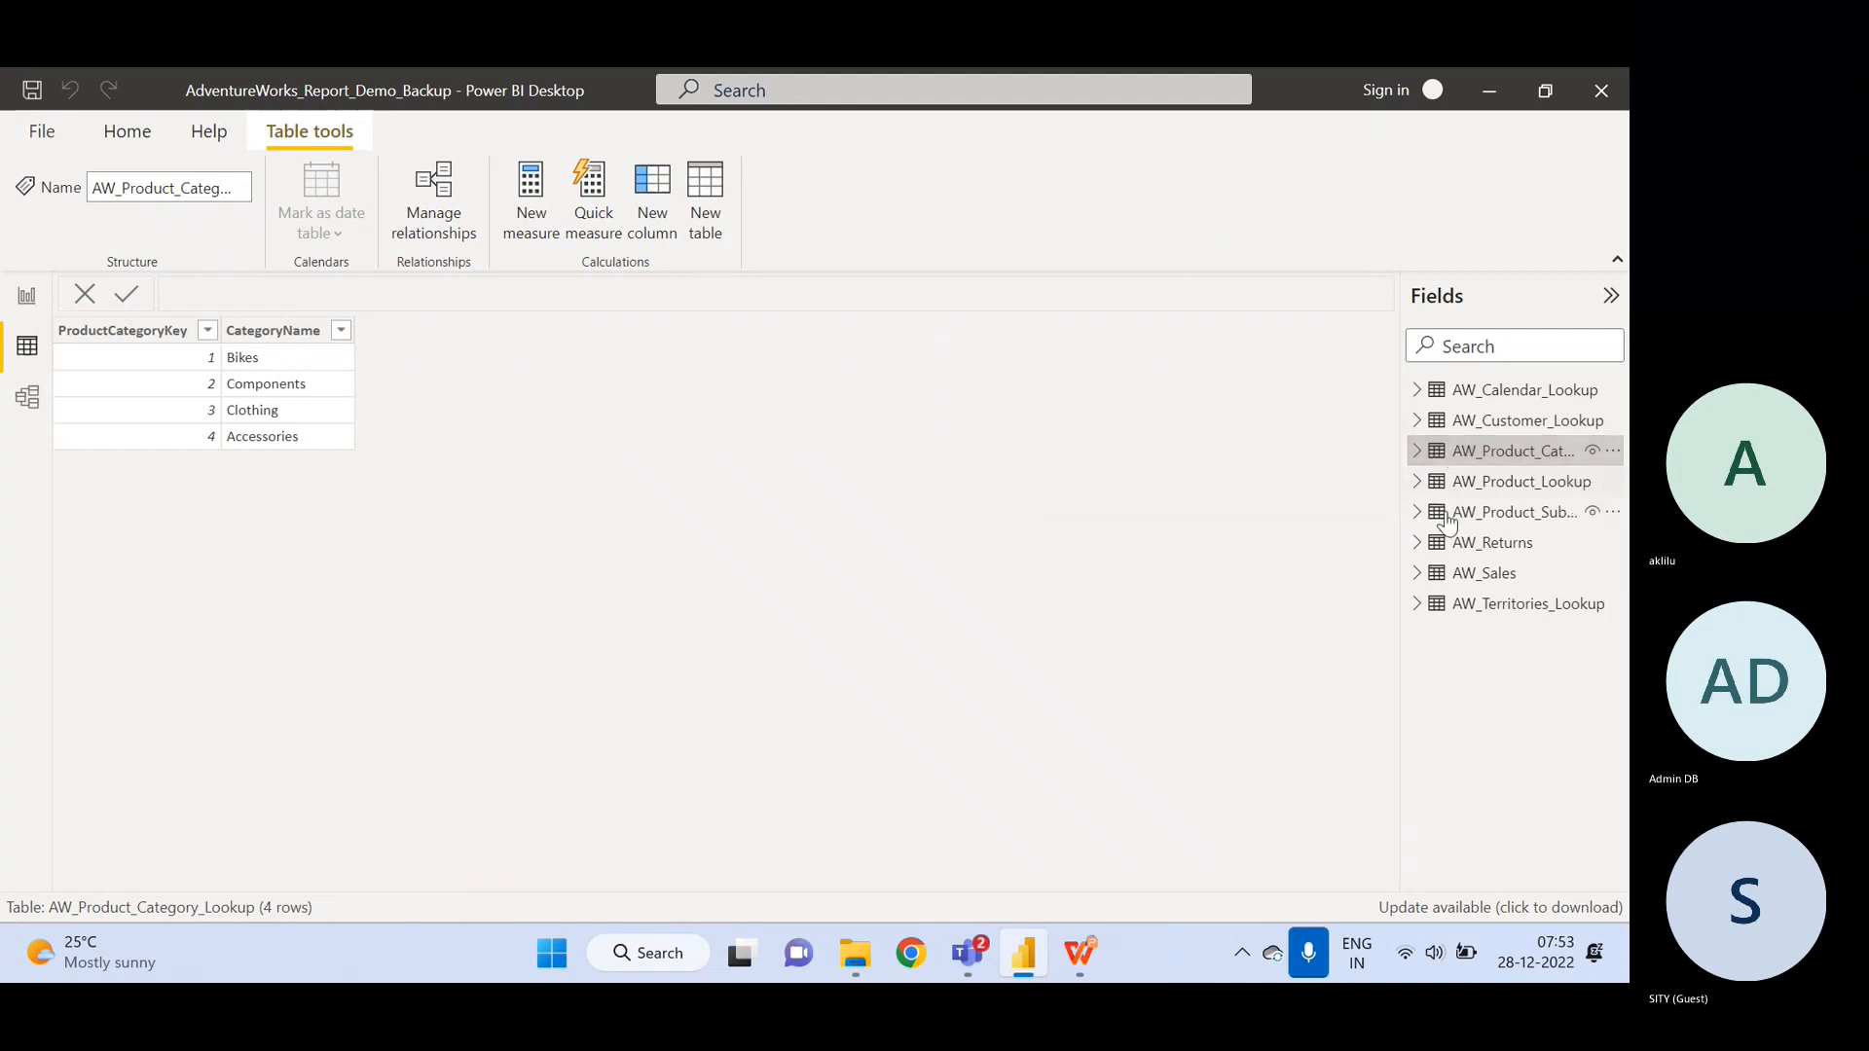
click(1463, 483)
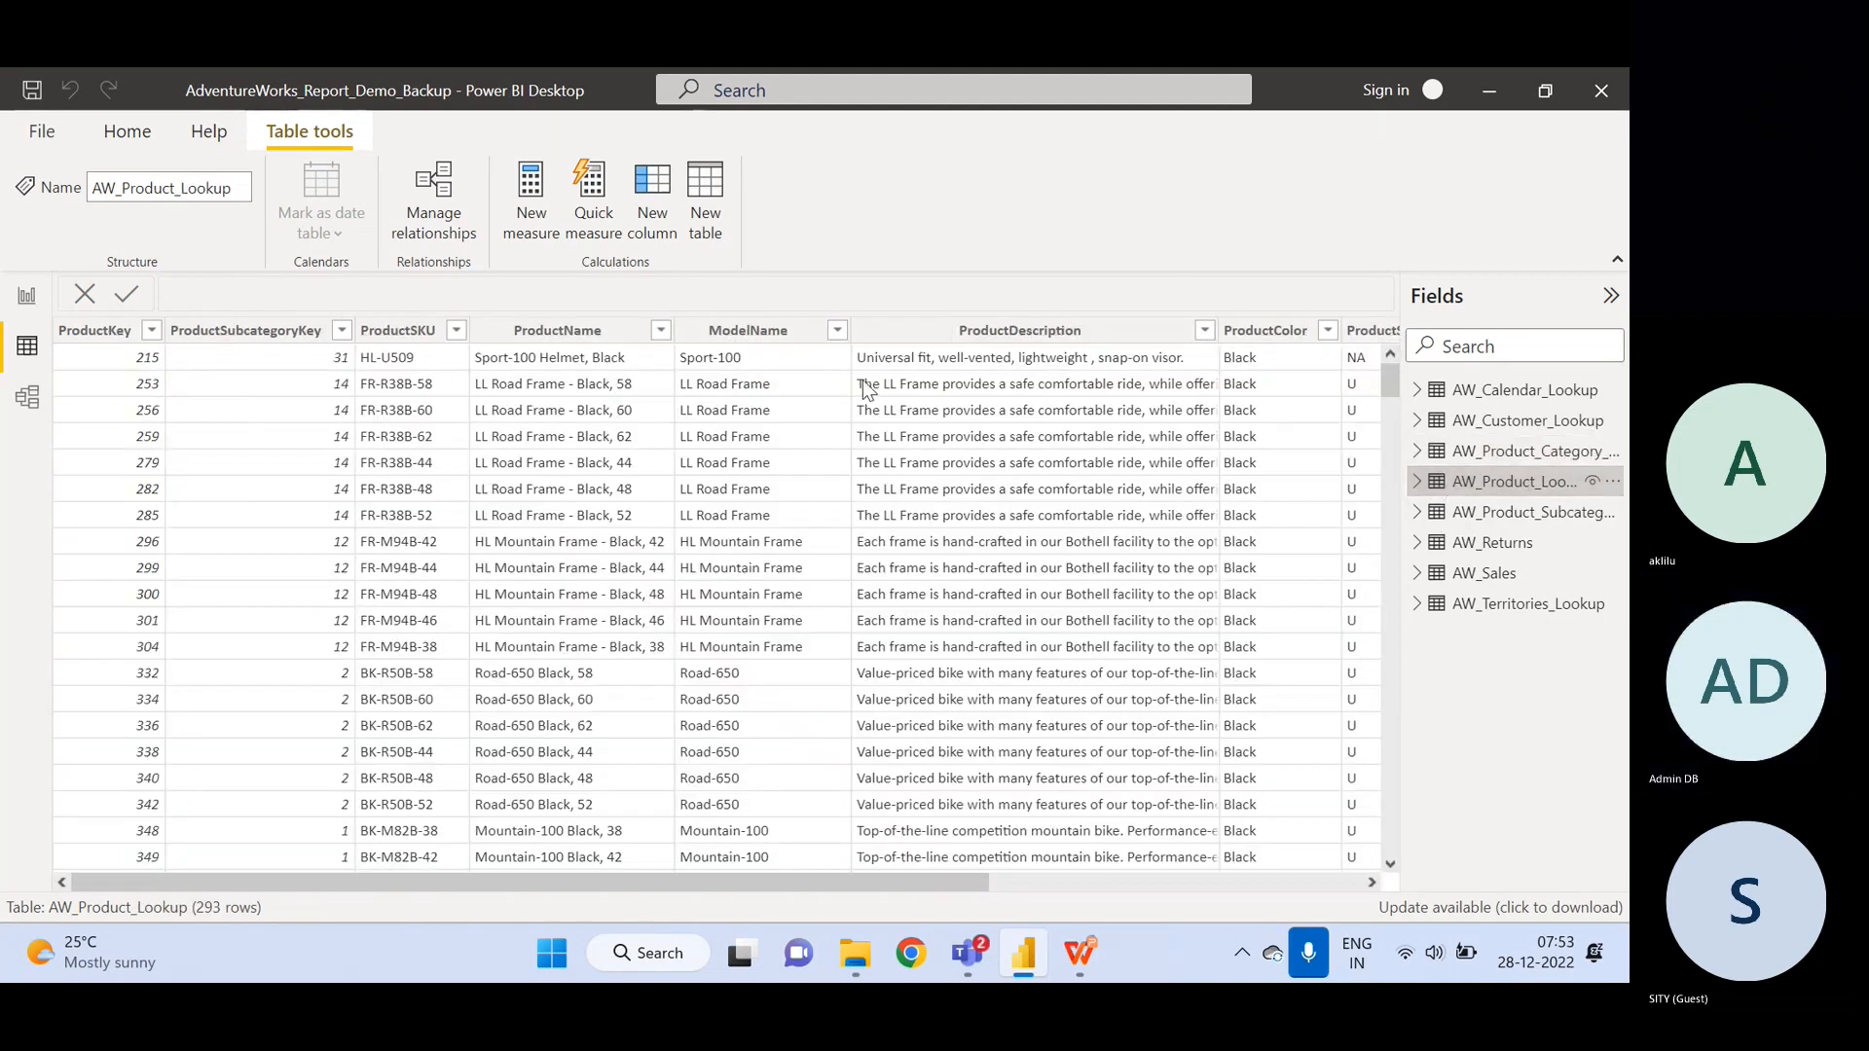
click(1506, 581)
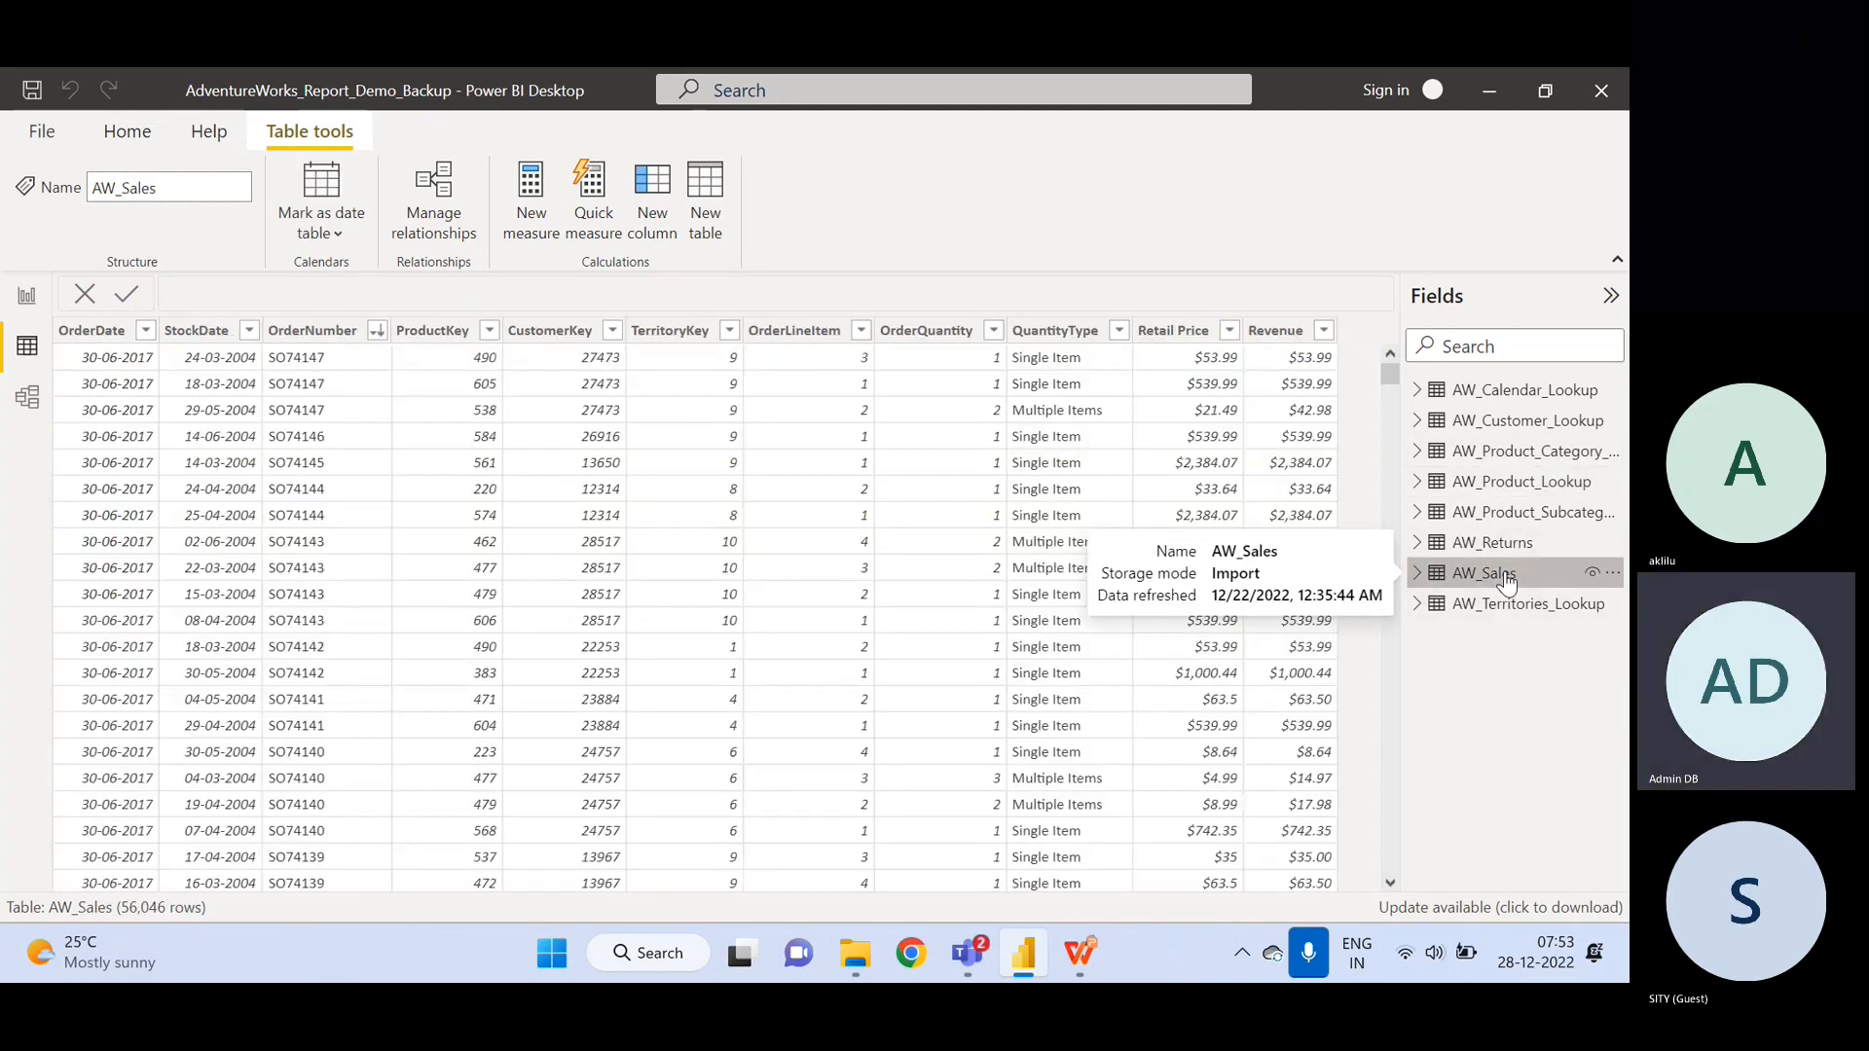
- Look through the ProductKey column of AW_Product_Lookup for the product key in the first AW_Sales row, rechecking the AW_Sales data
click(1495, 490)
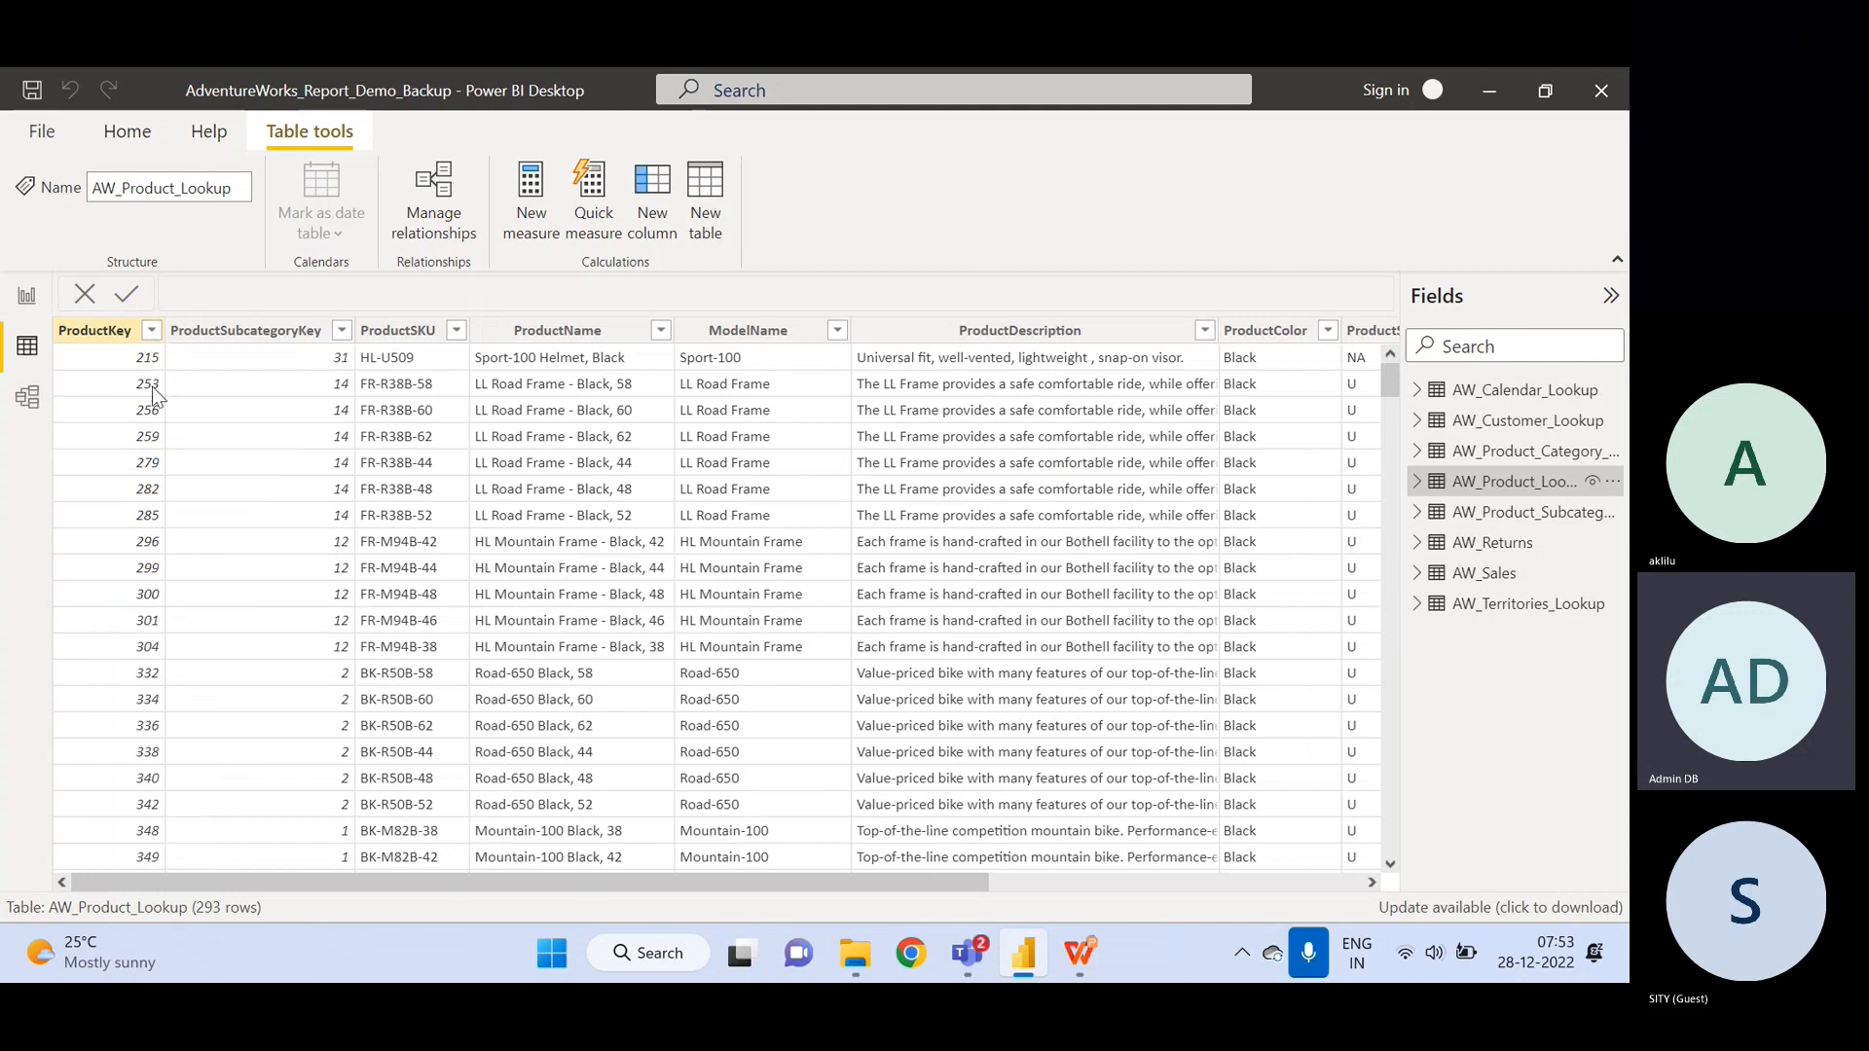
scroll(148, 459, down, 5)
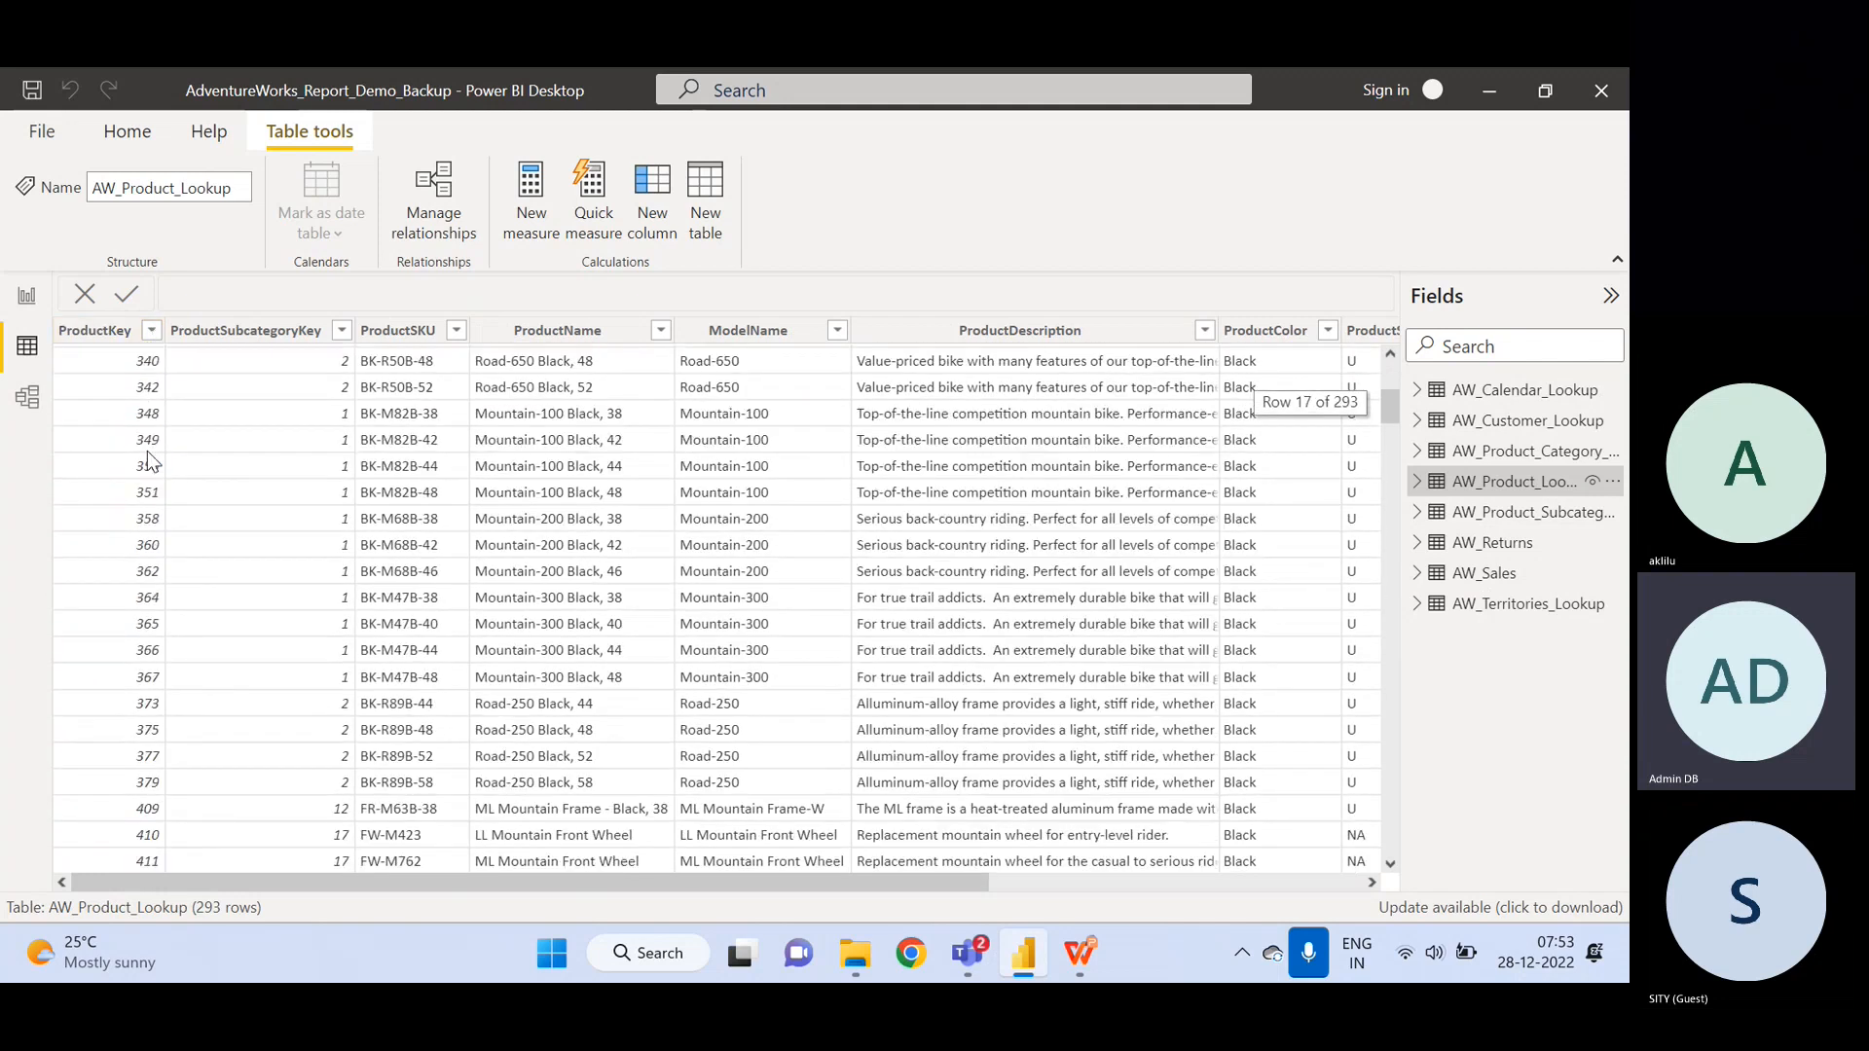
scroll(148, 460, down, 13)
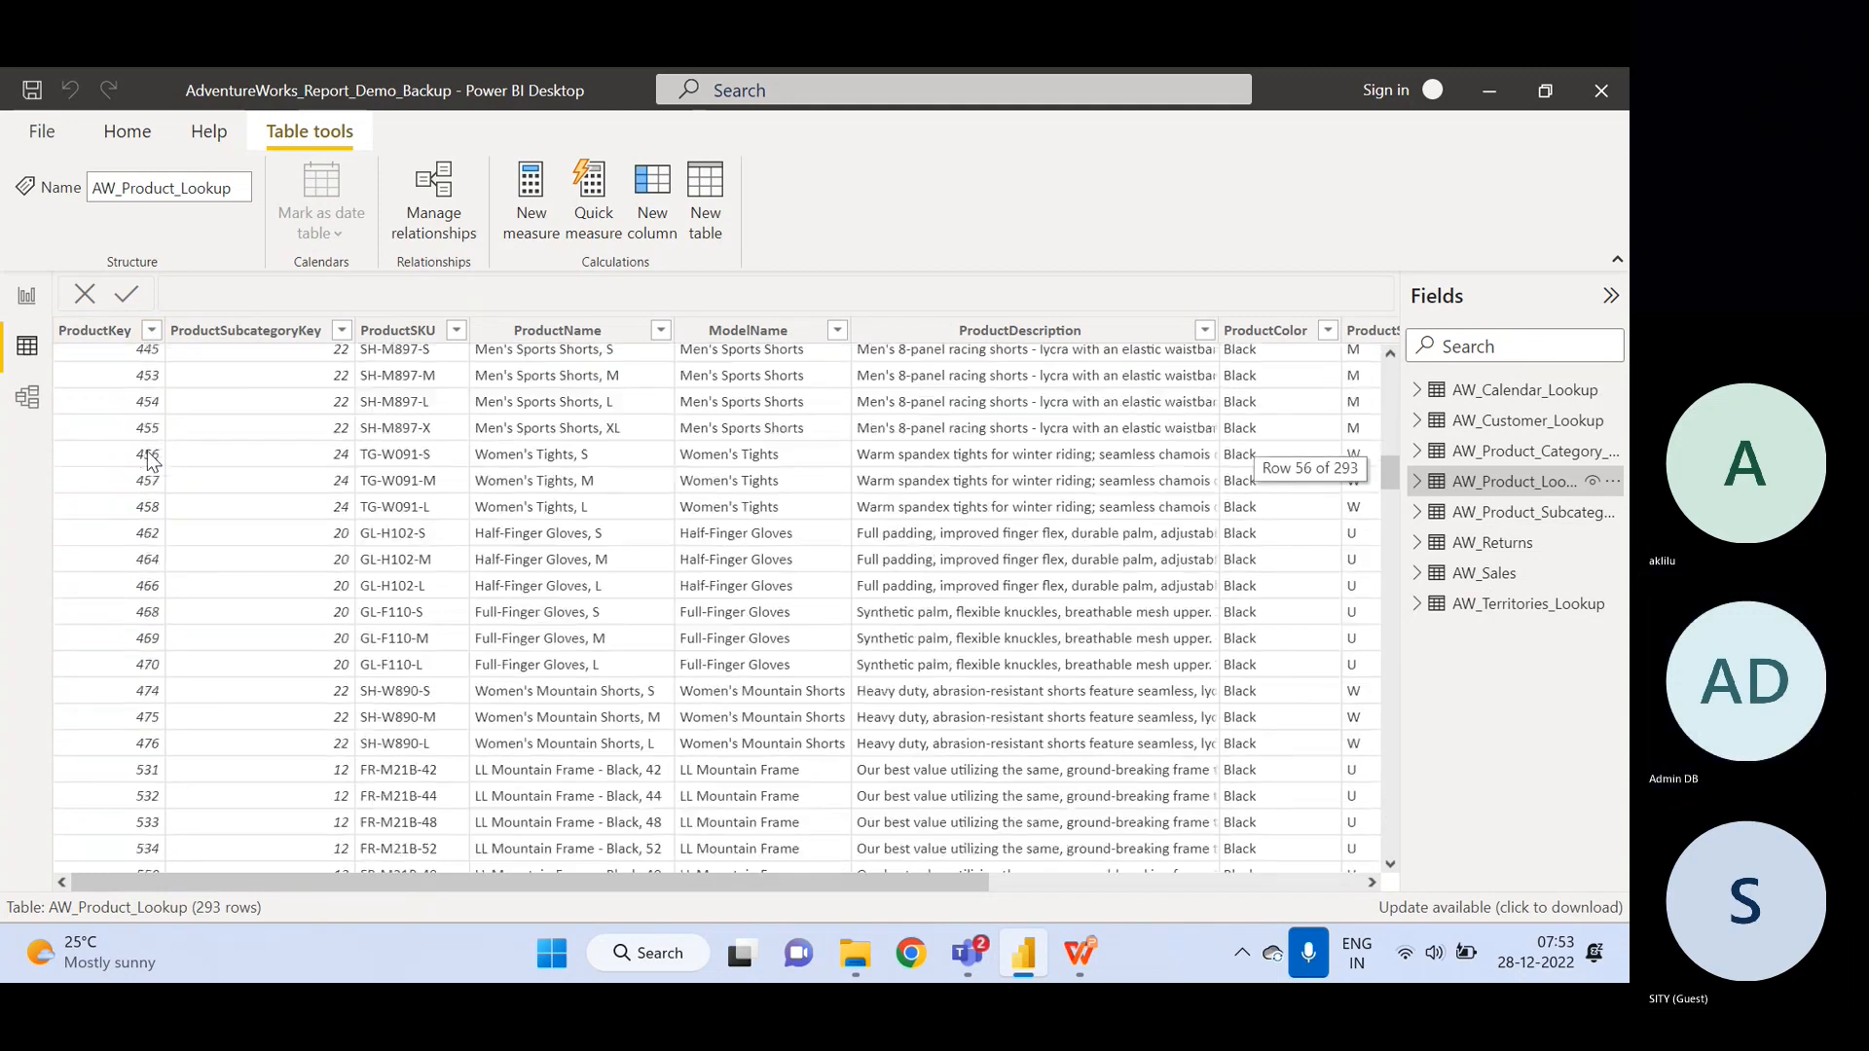
scroll(151, 459, down, 2)
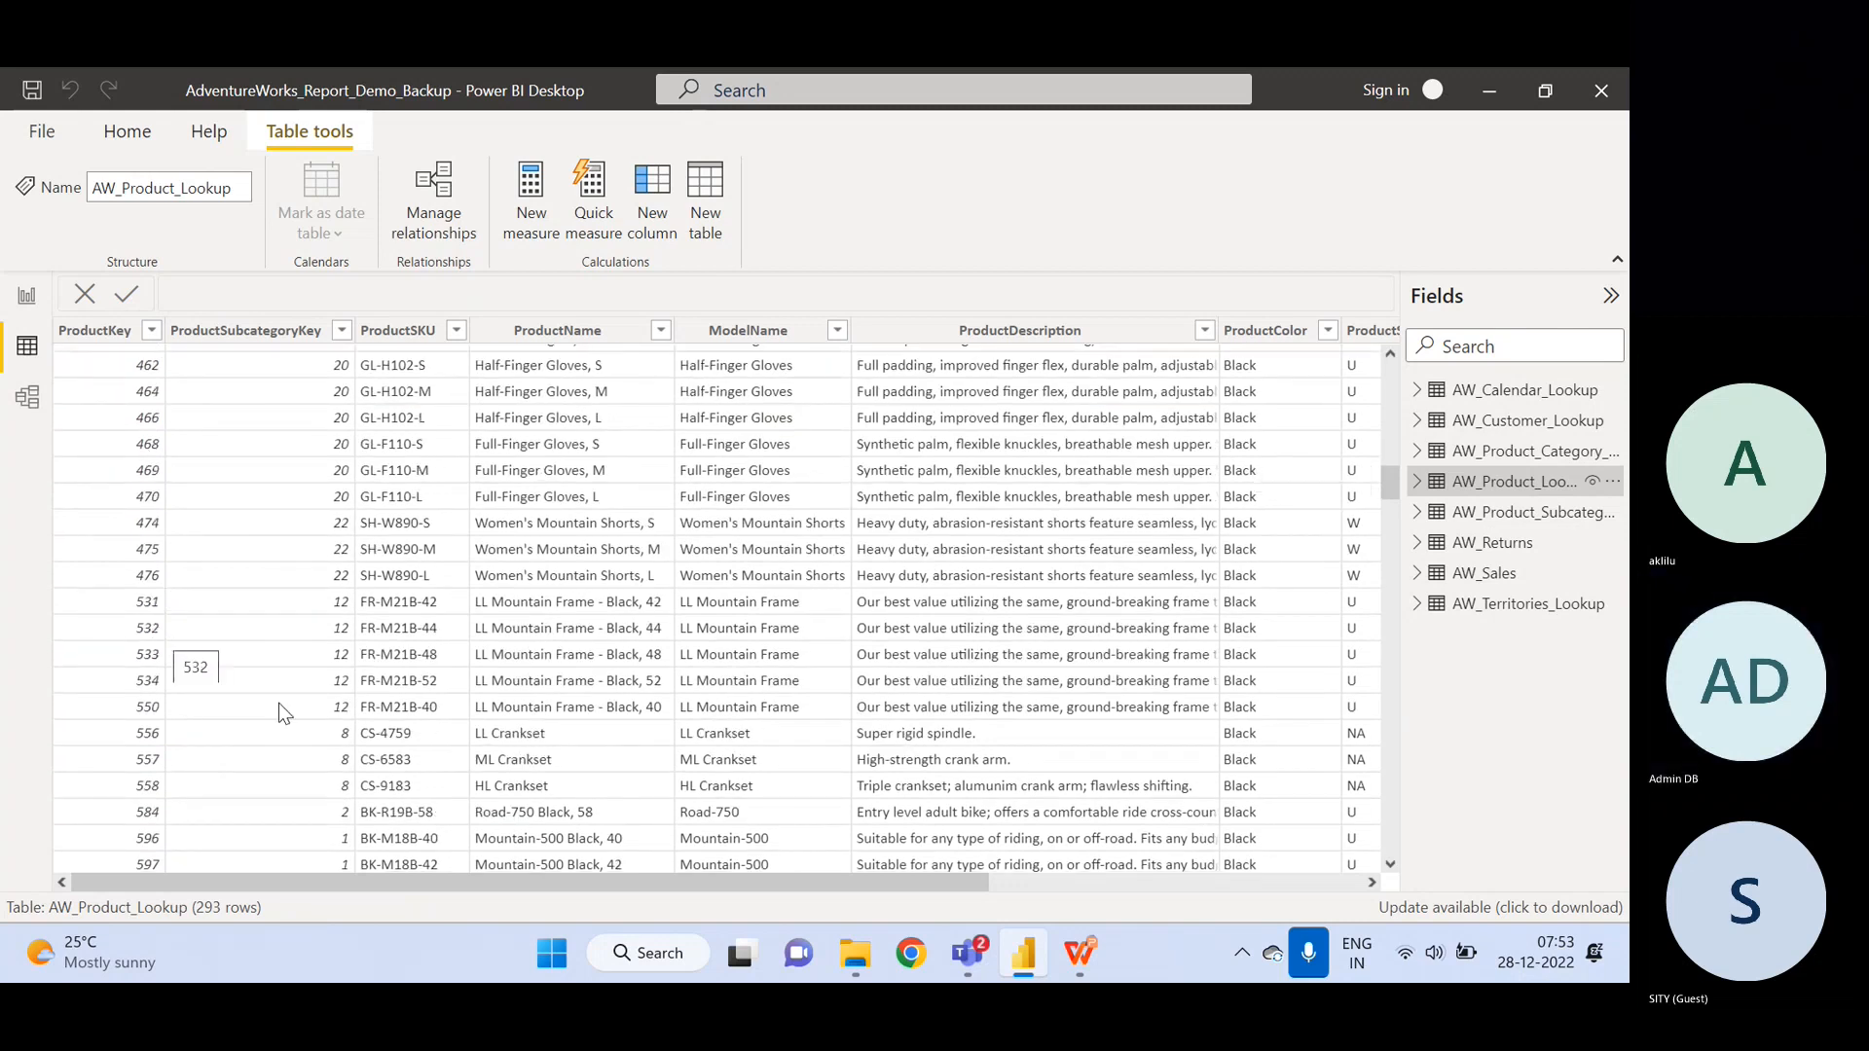
click(1494, 574)
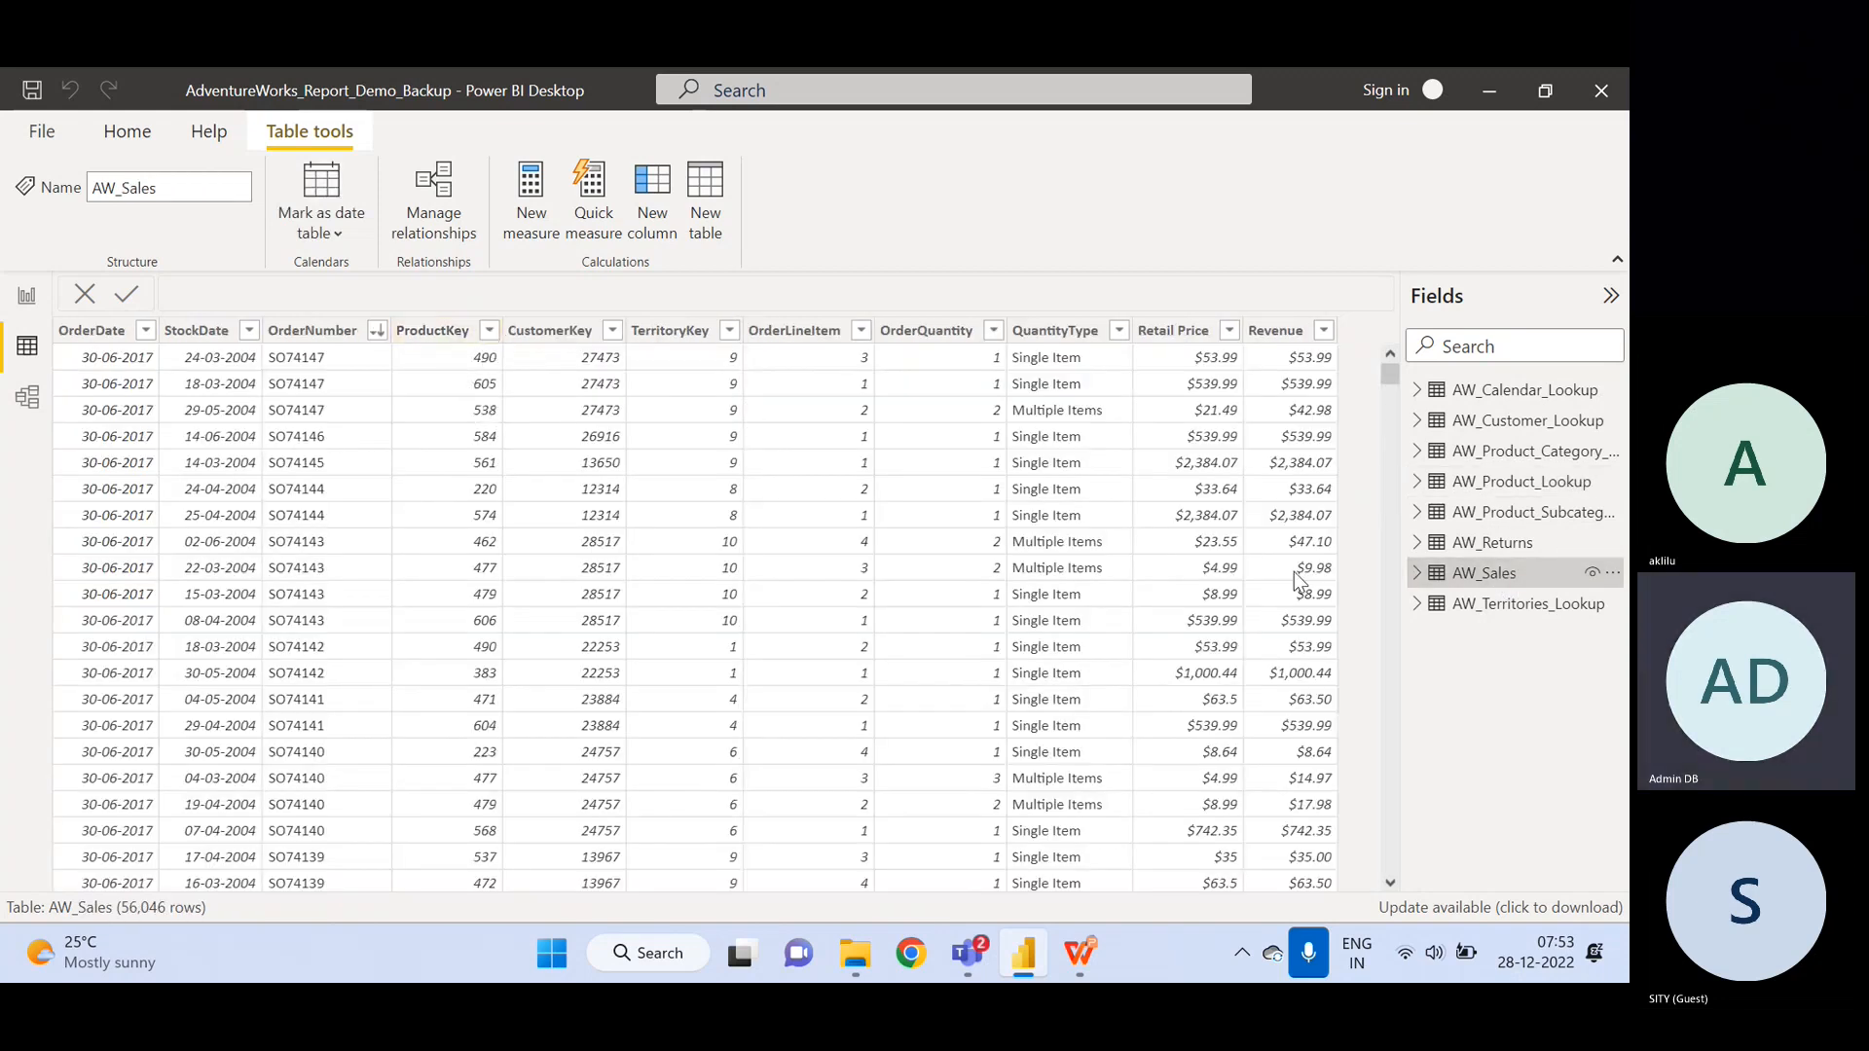
click(1521, 487)
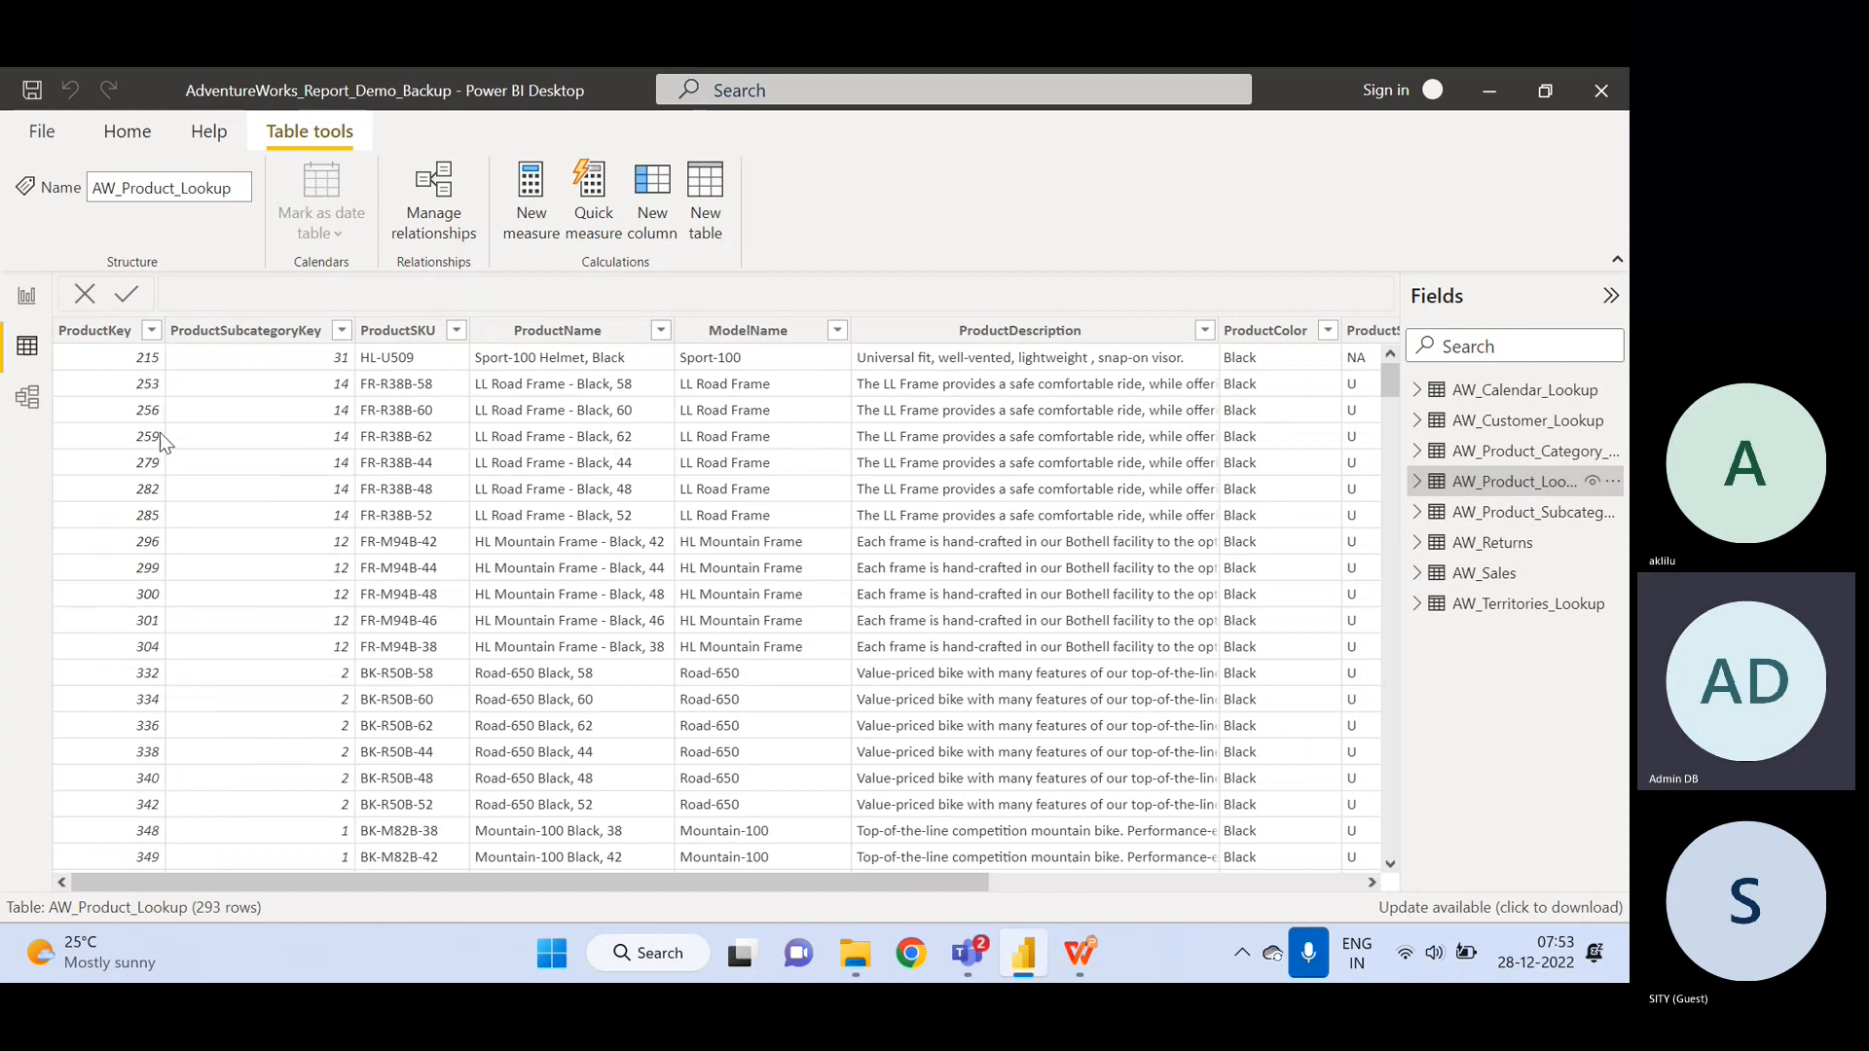
scroll(134, 691, down, 12)
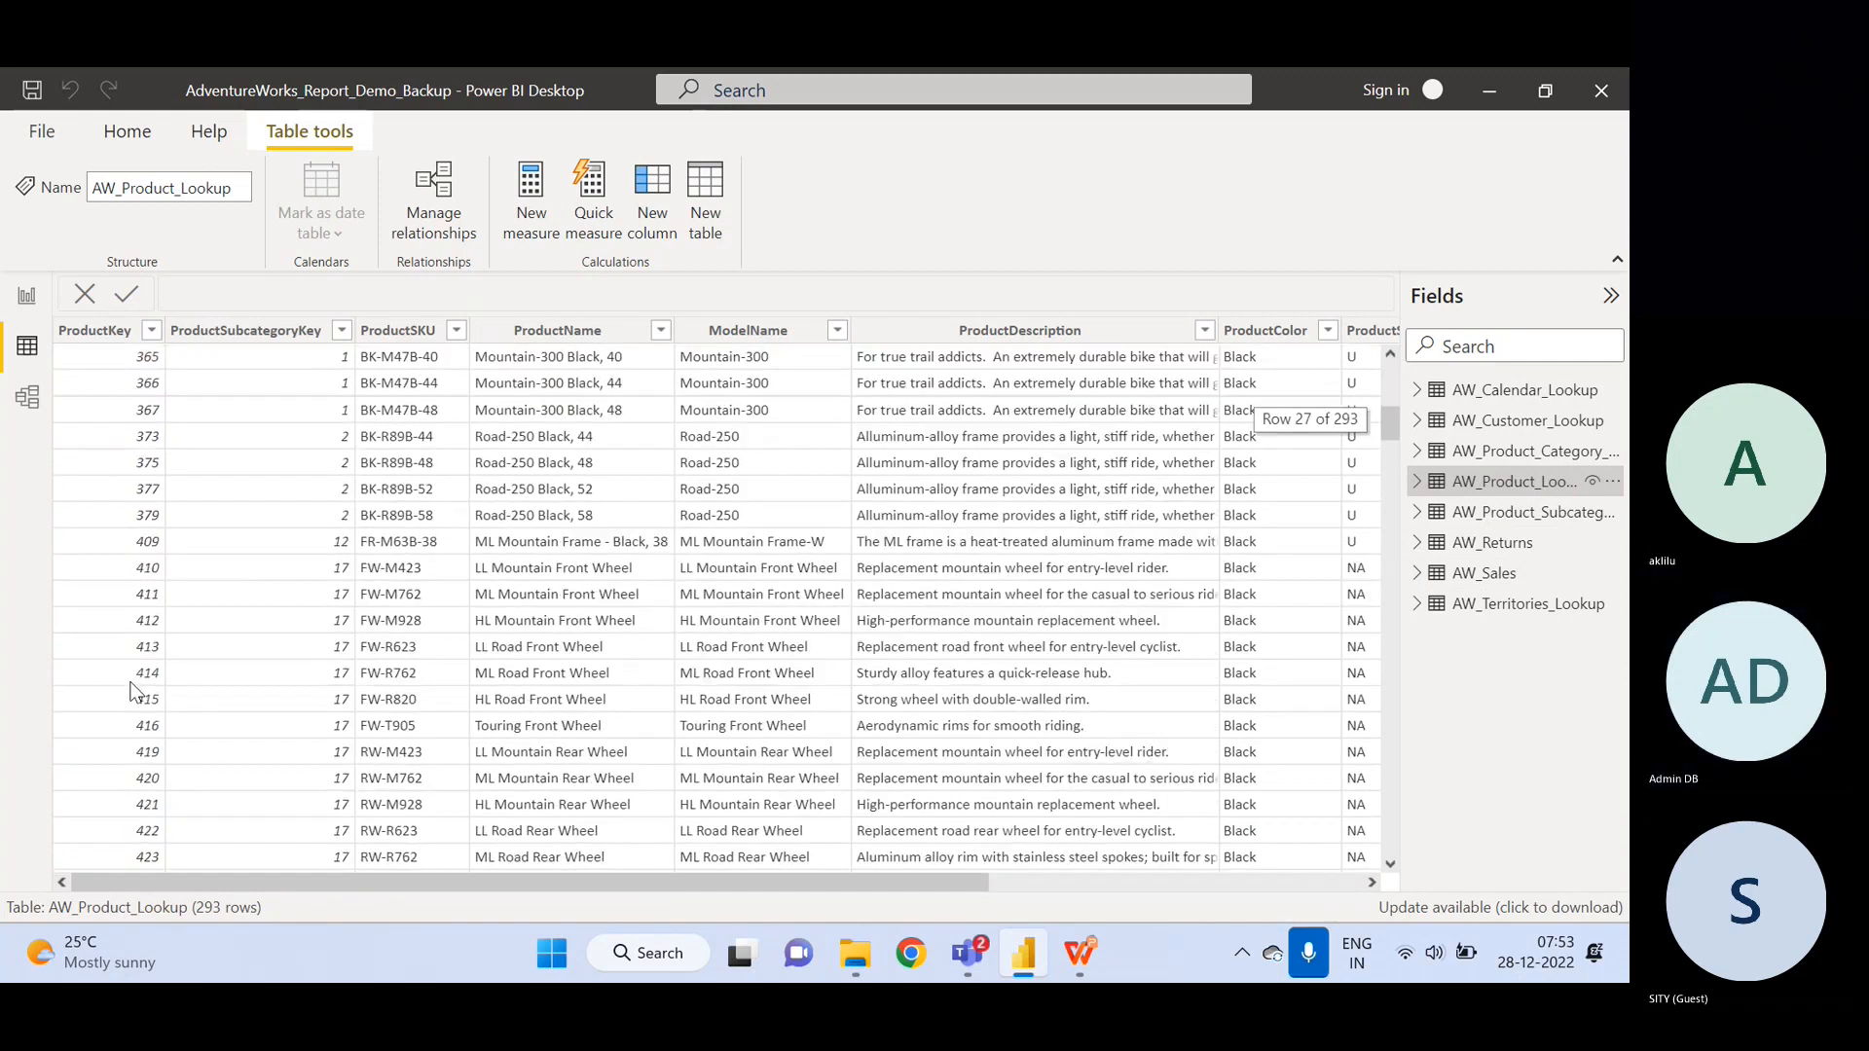
scroll(134, 691, down, 7)
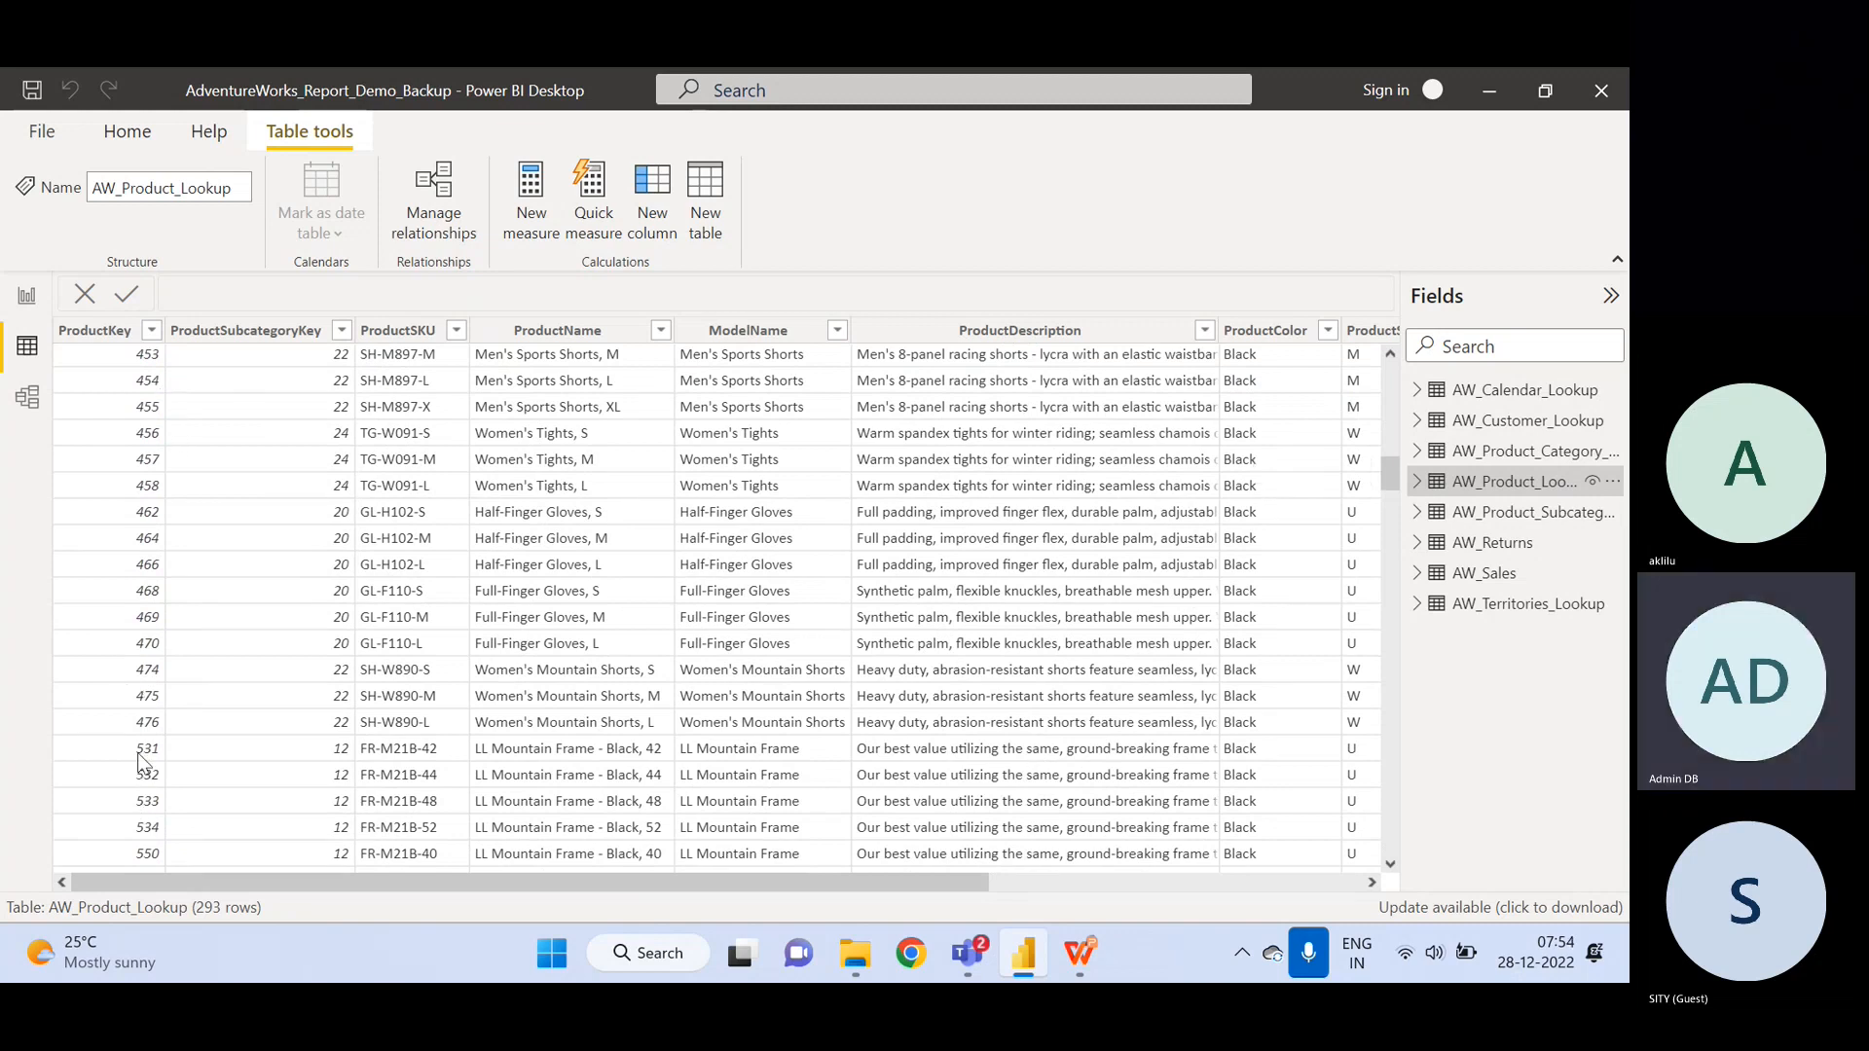
scroll(141, 759, down, 15)
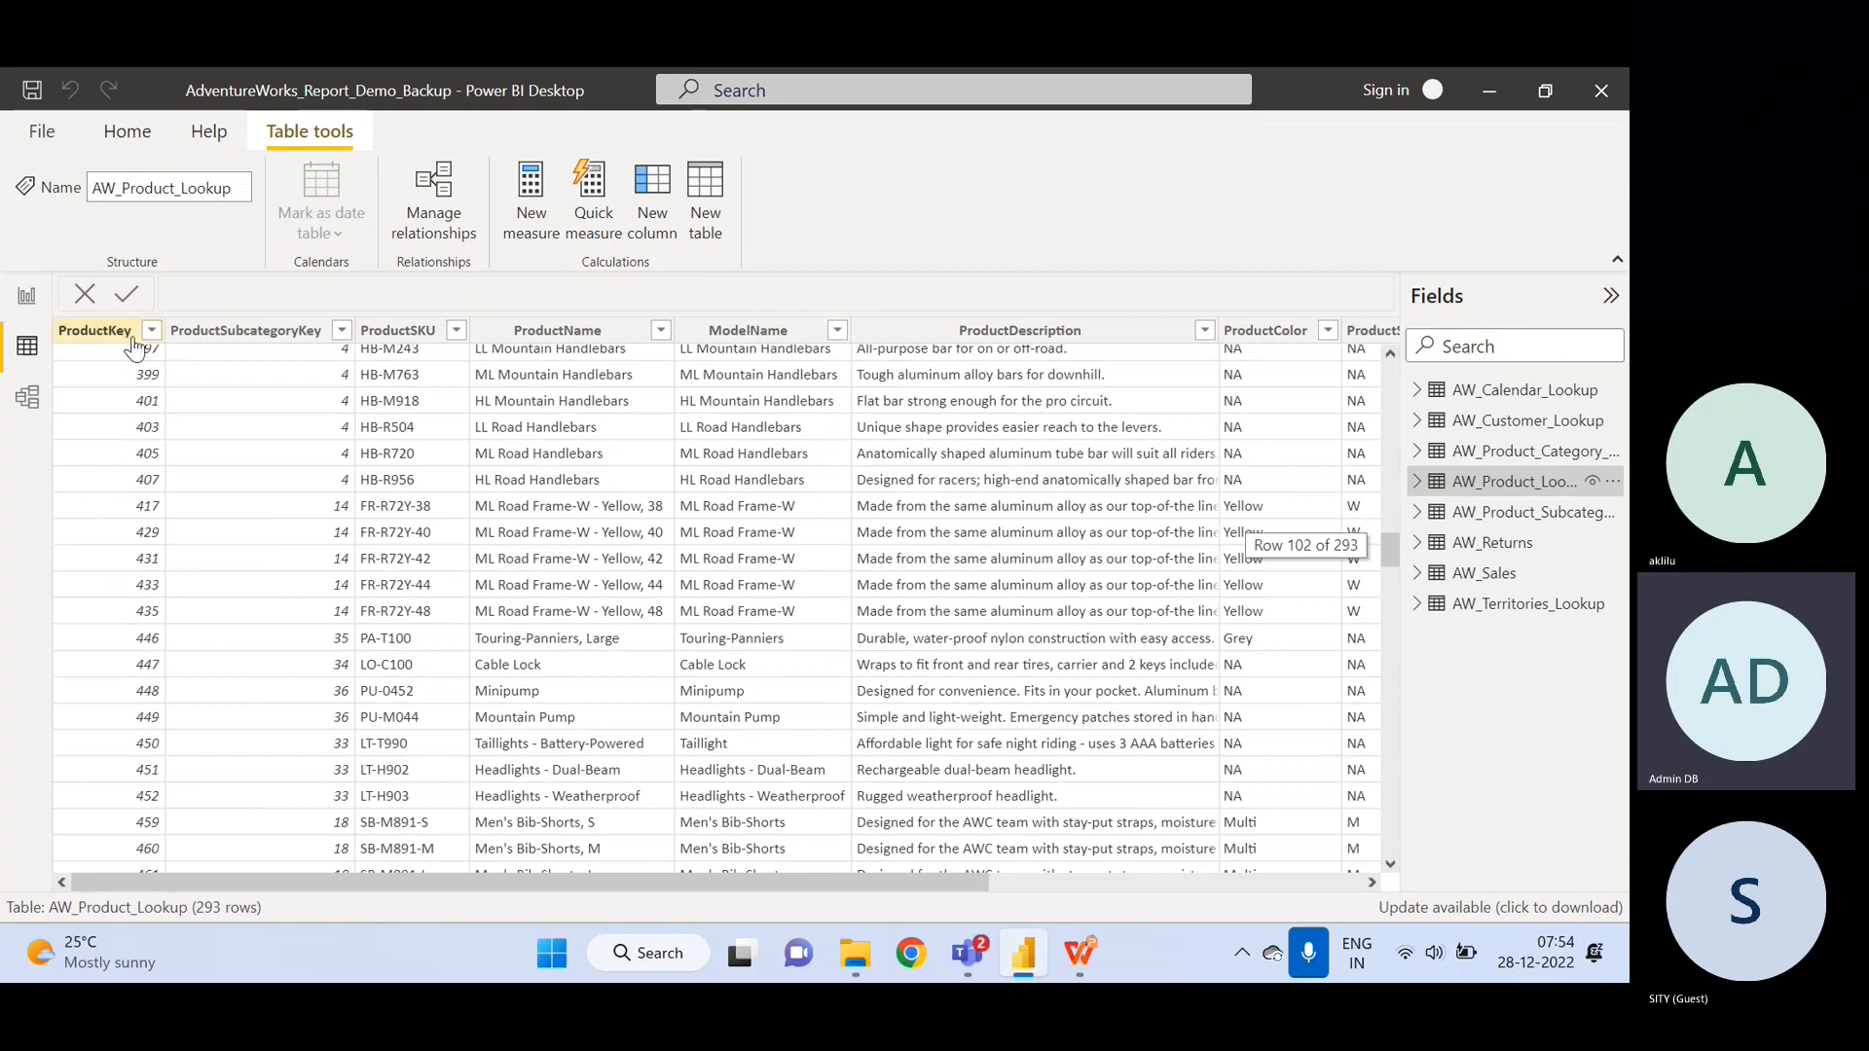
- Sort AW_Product_Lookup by ProductKey in ascending order and locate the row for ProductKey 490
click(152, 330)
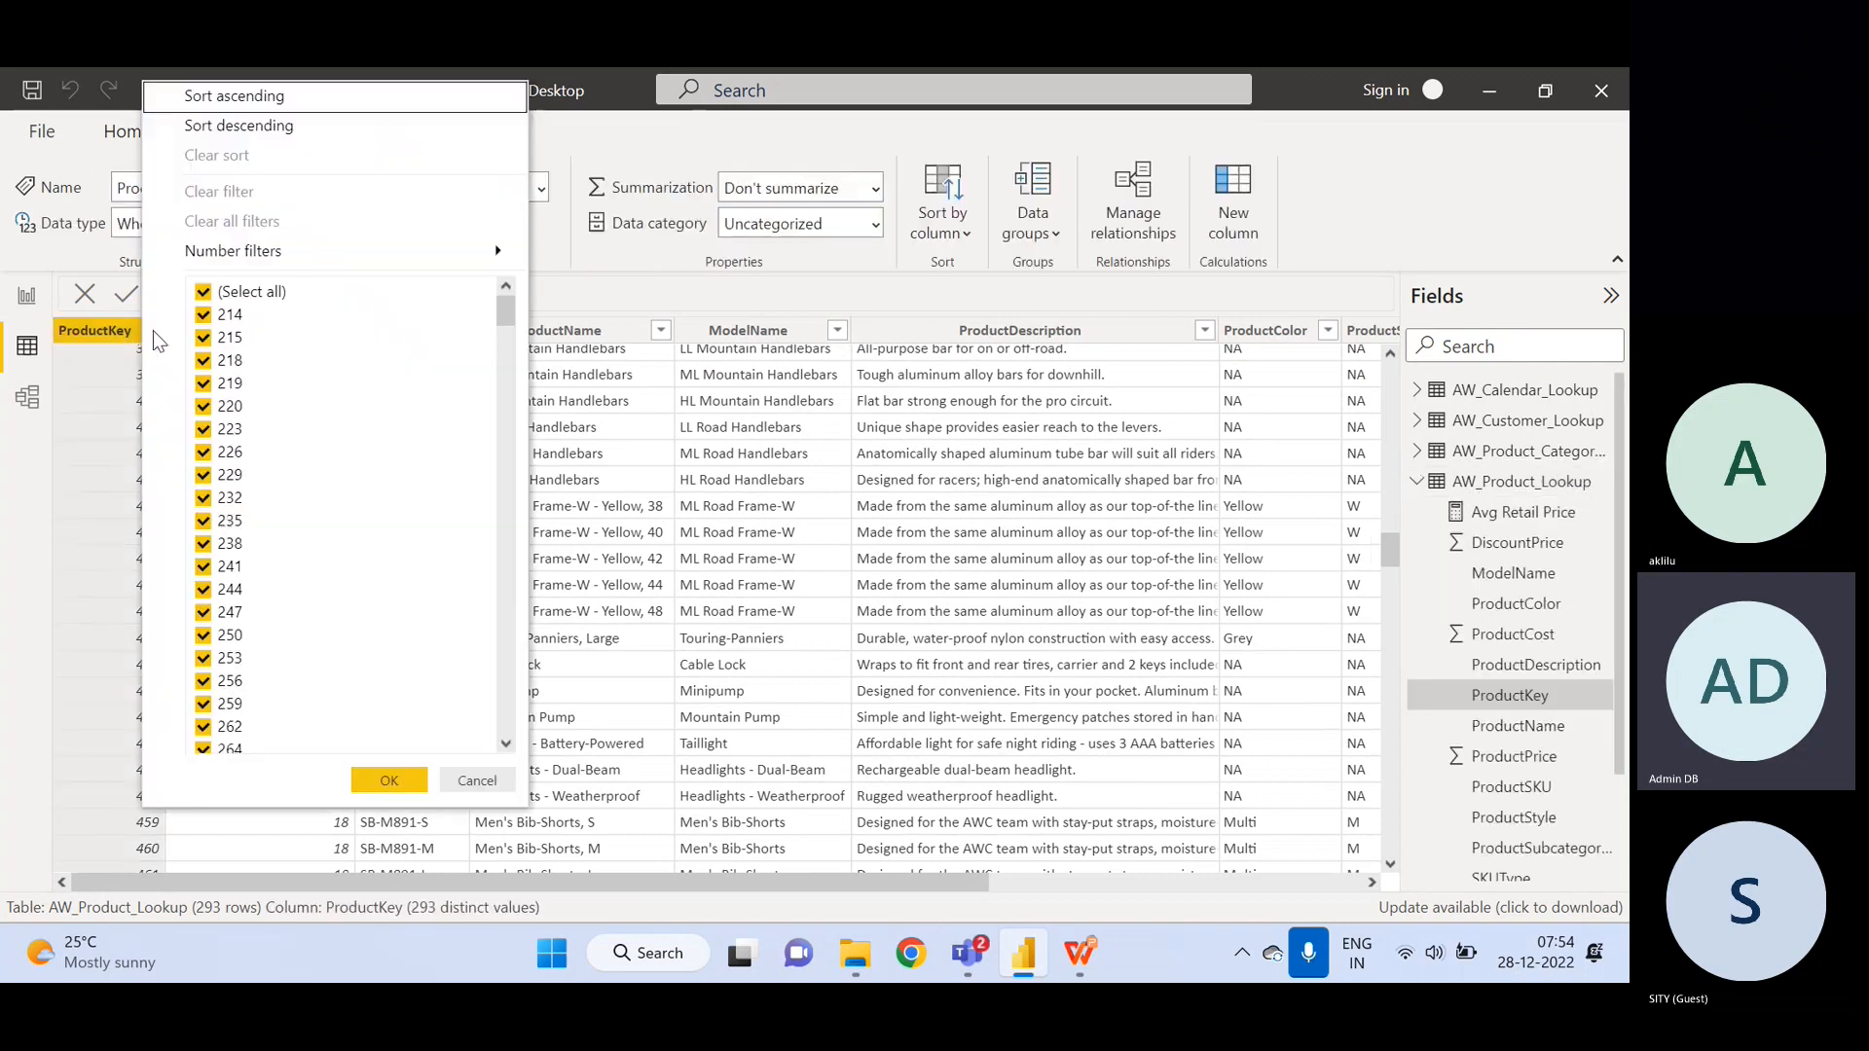
click(266, 98)
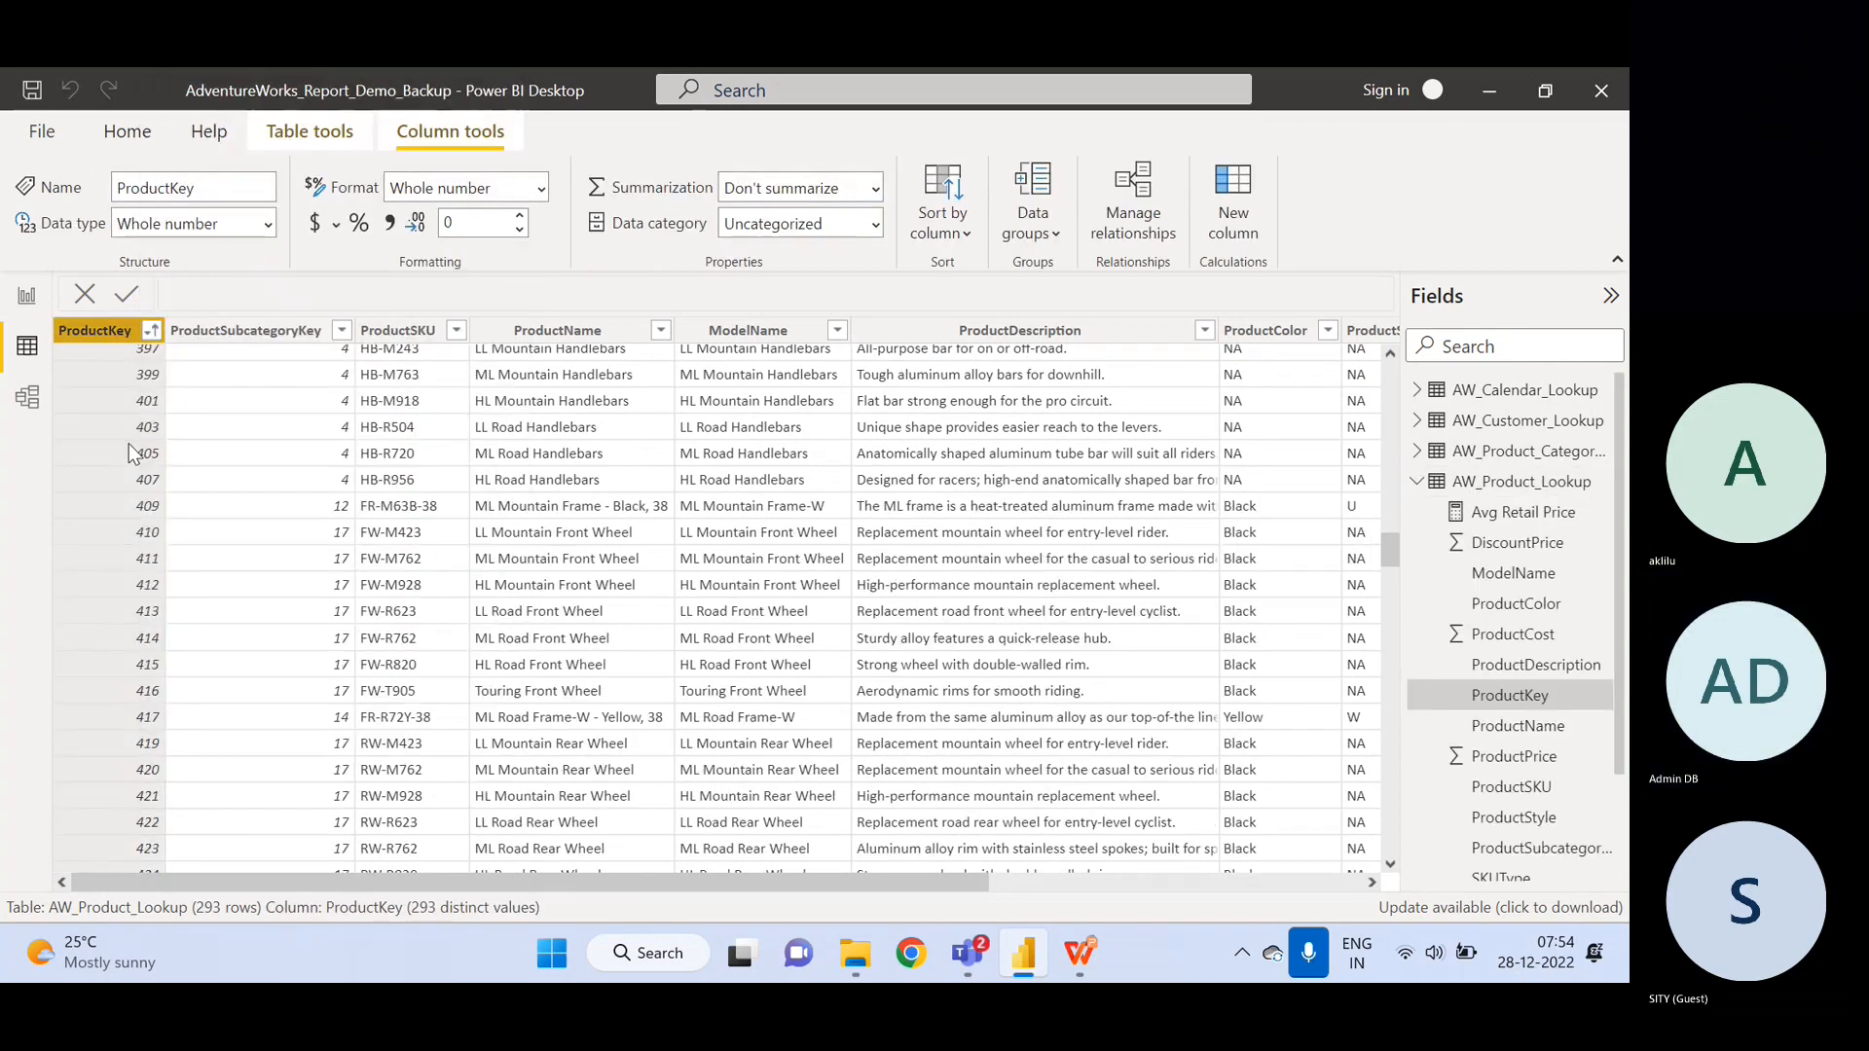
scroll(128, 442, up, 10)
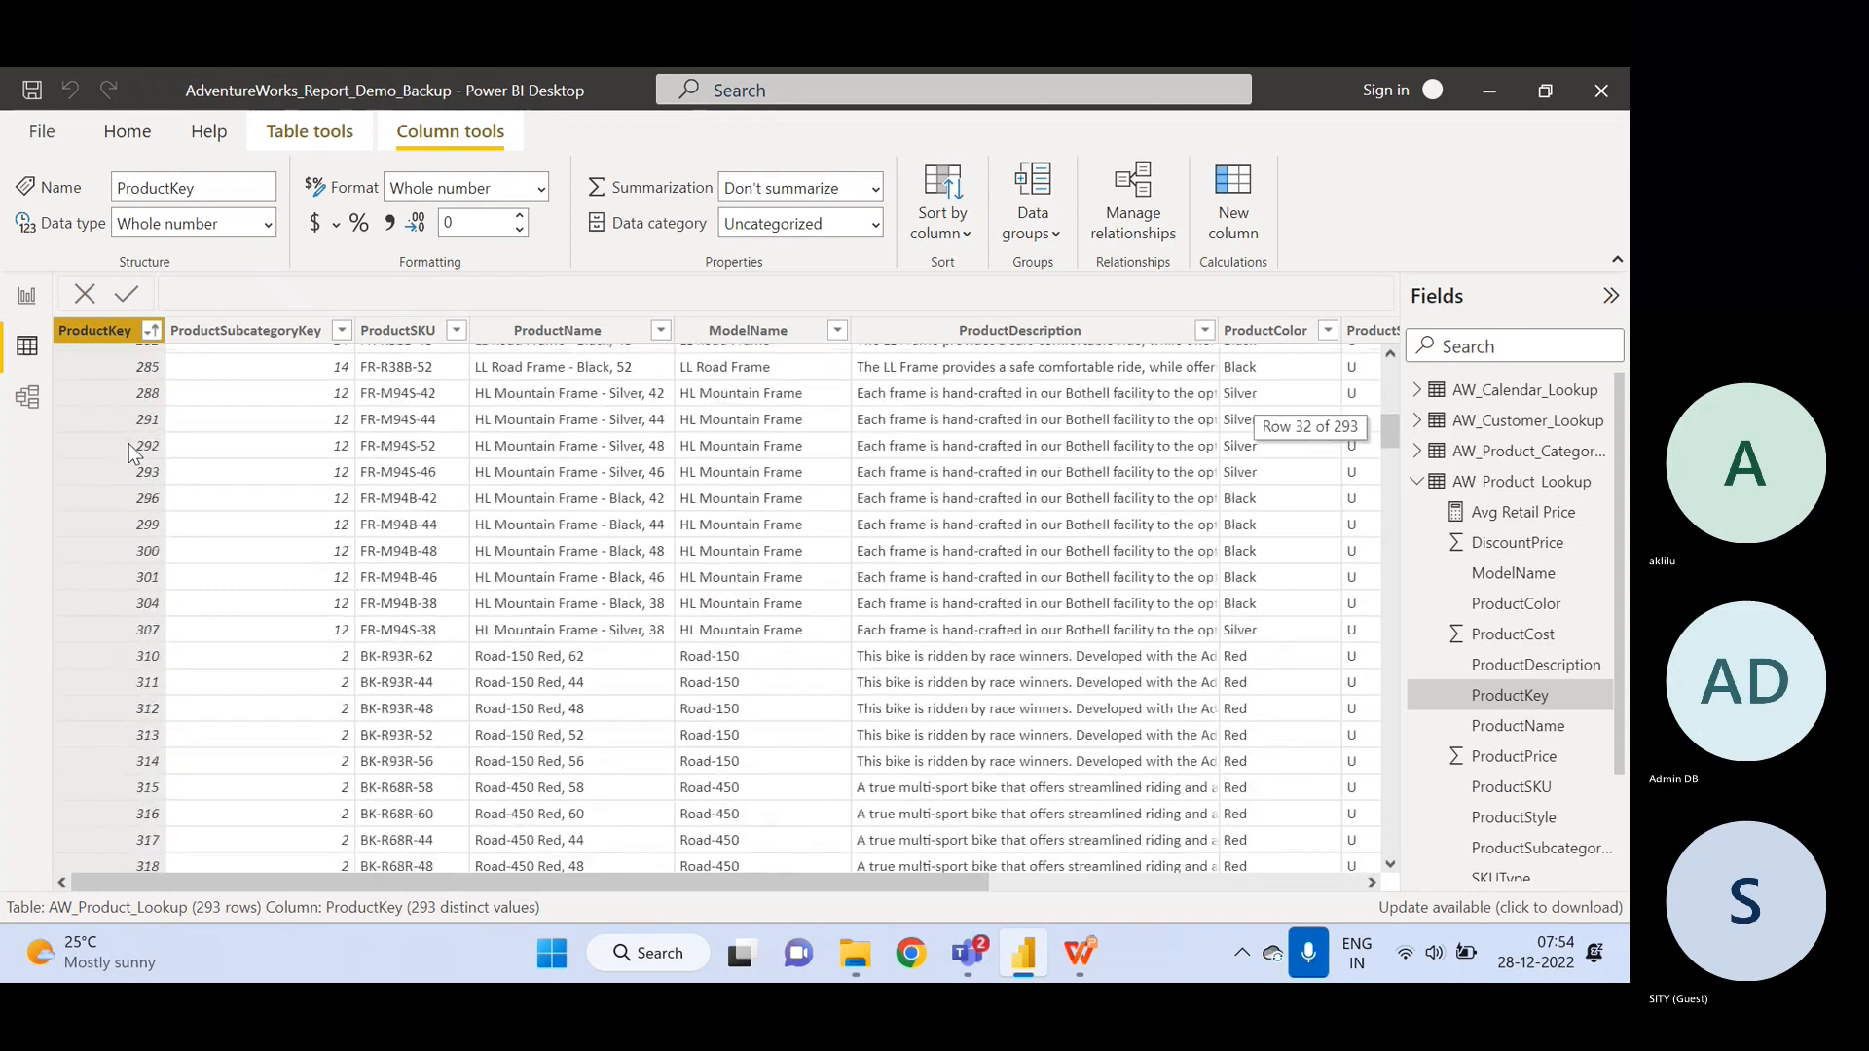
scroll(128, 441, down, 15)
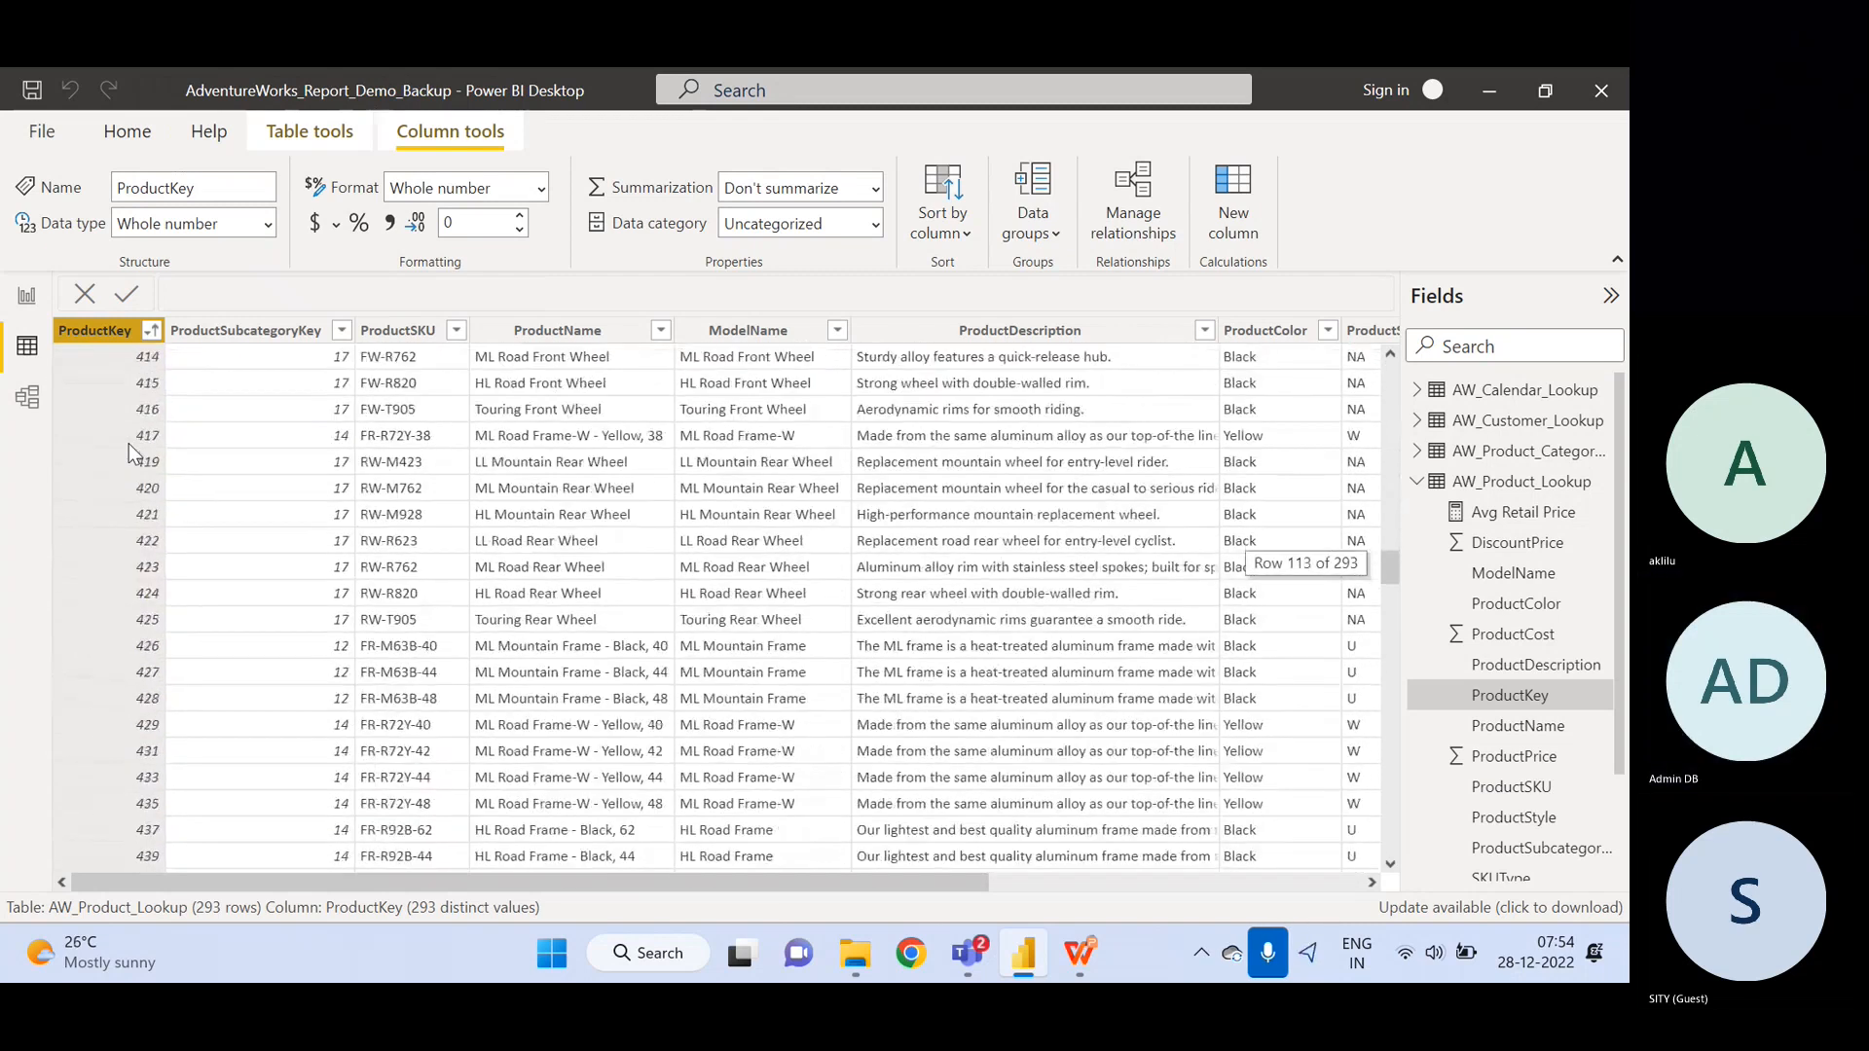
scroll(128, 452, down, 15)
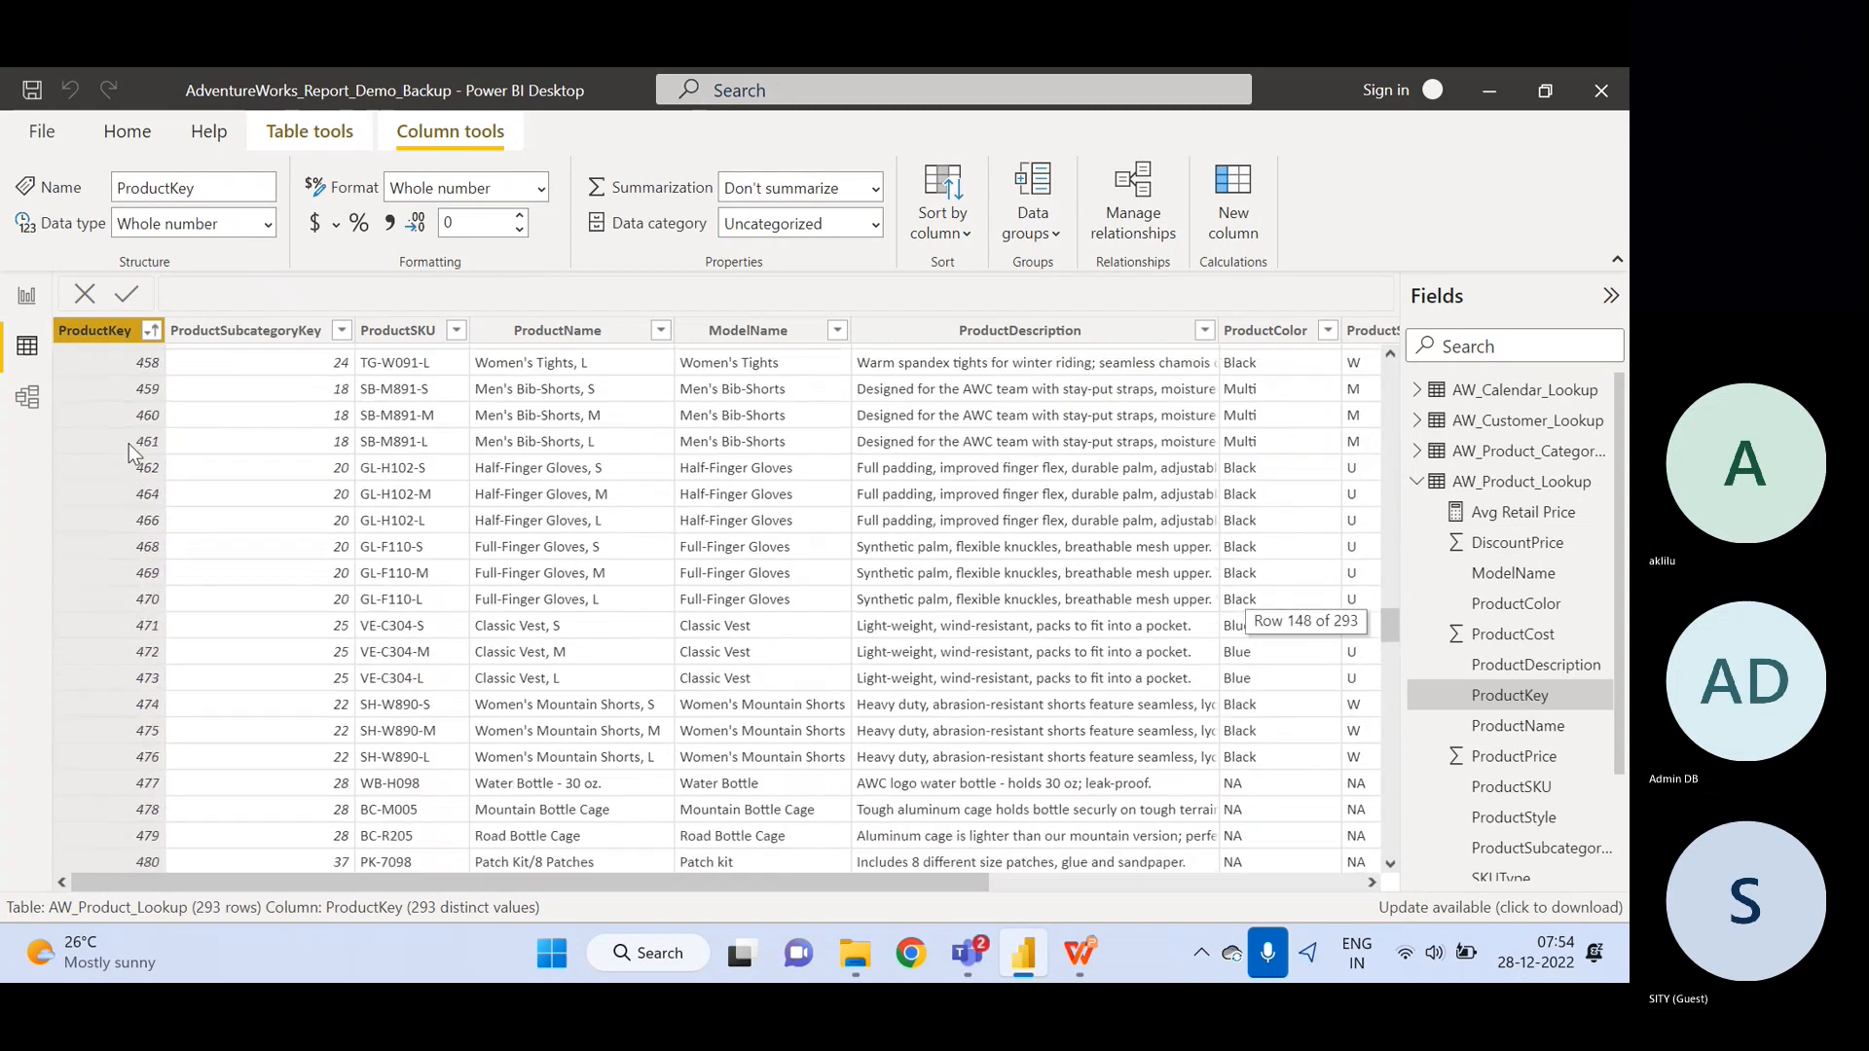
scroll(128, 445, down, 1)
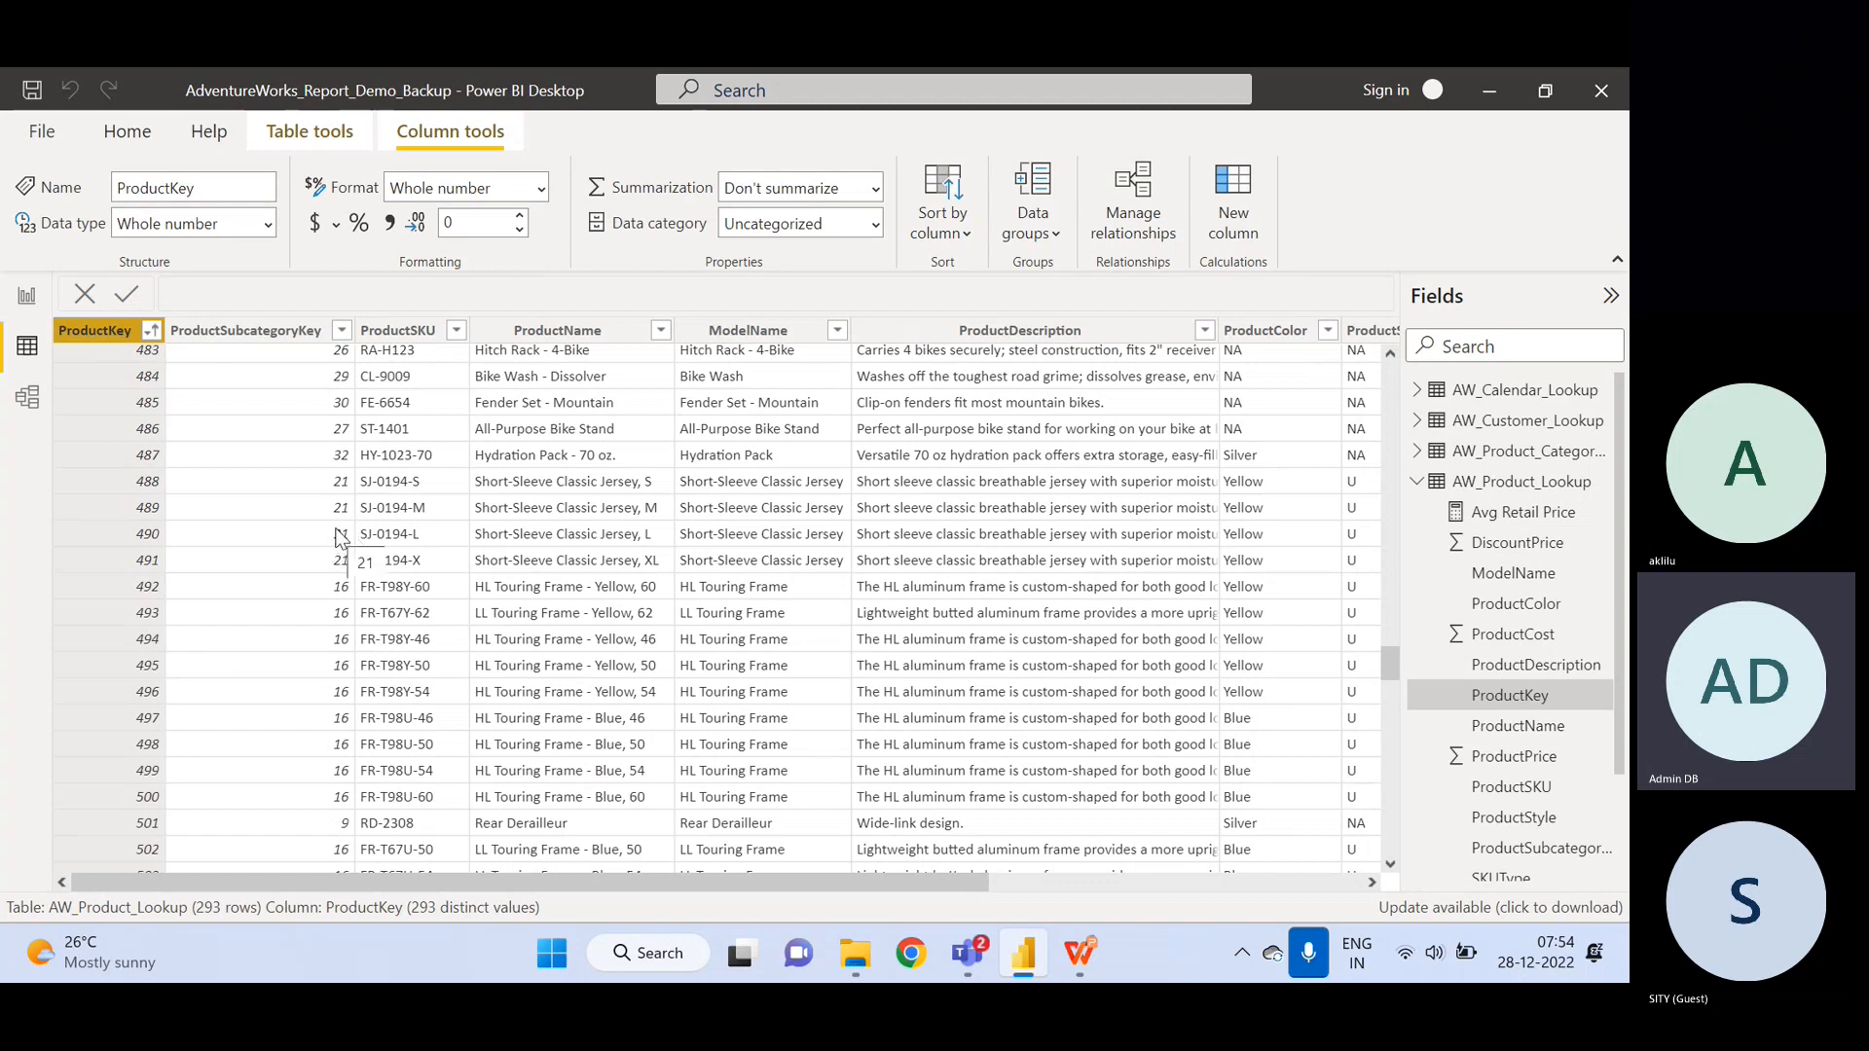
- Check the report's category matrix, then trace subcategory key 21 through AW_Product_Subcategory_Lookup to its category in AW_Product_Category_Lookup
click(26, 295)
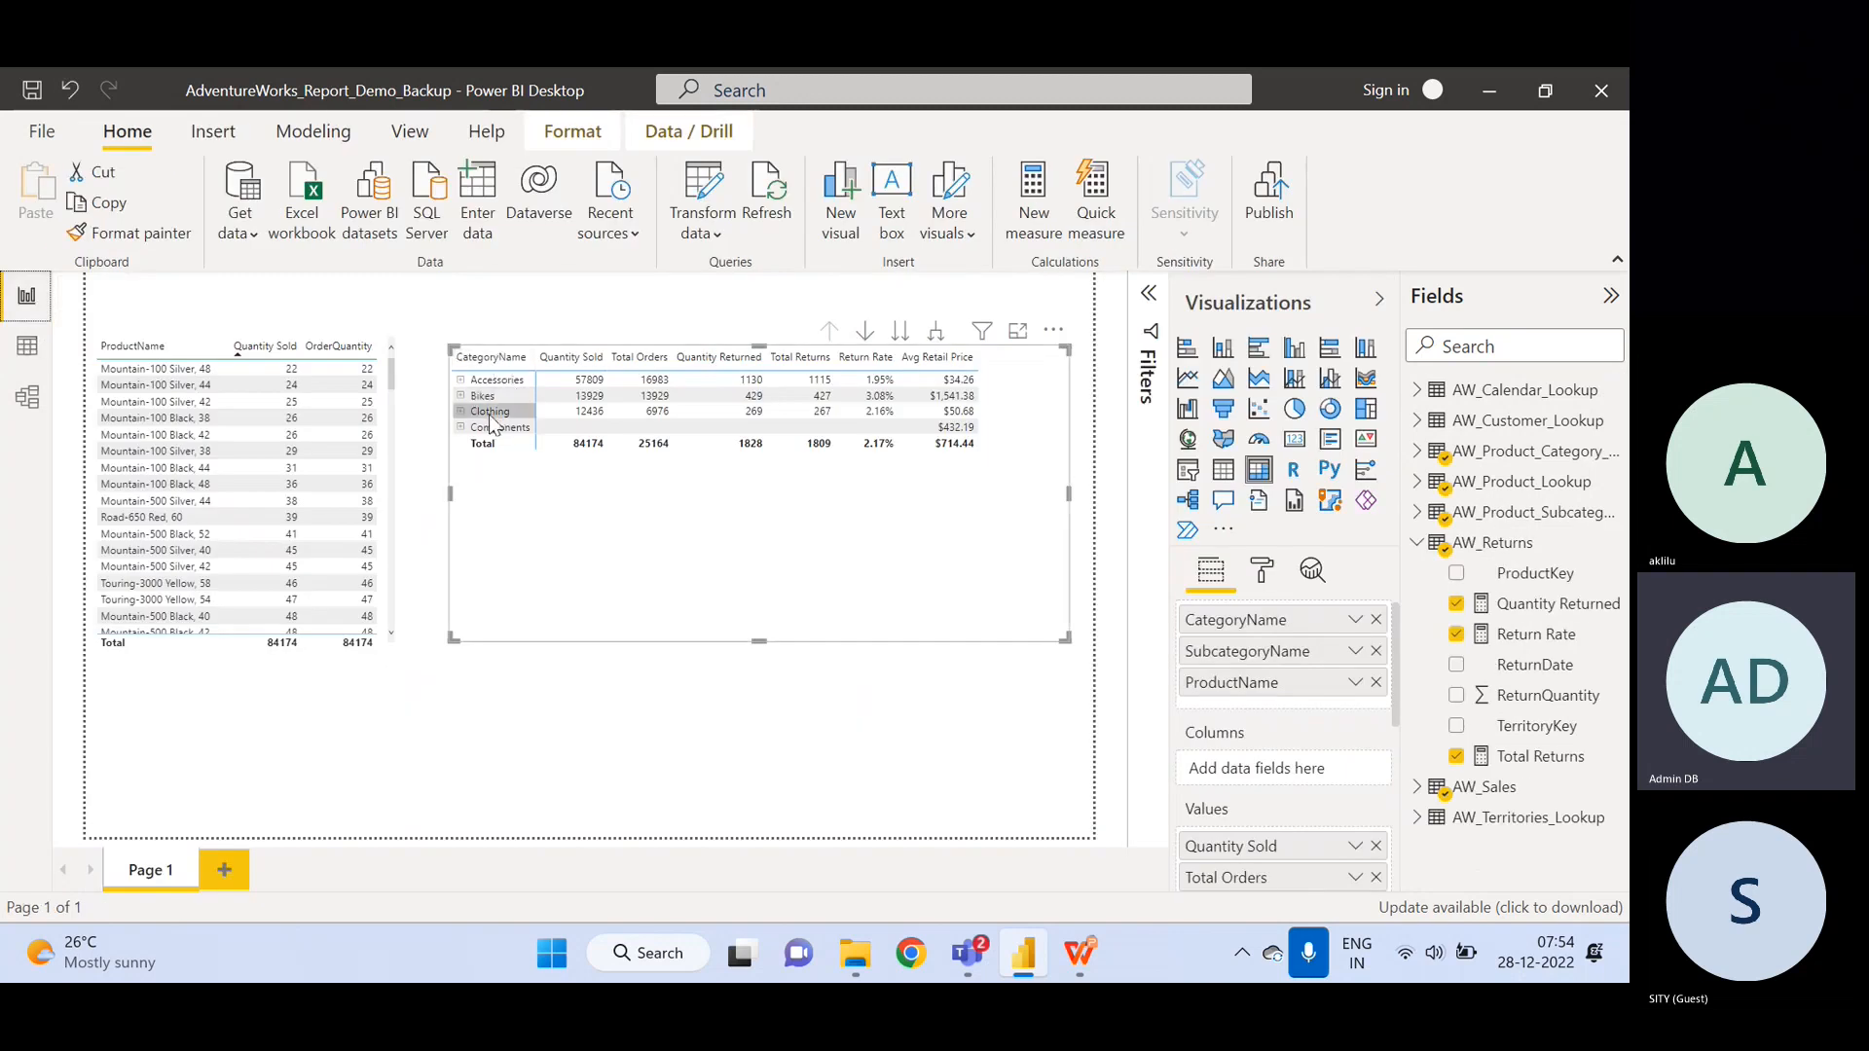
click(28, 351)
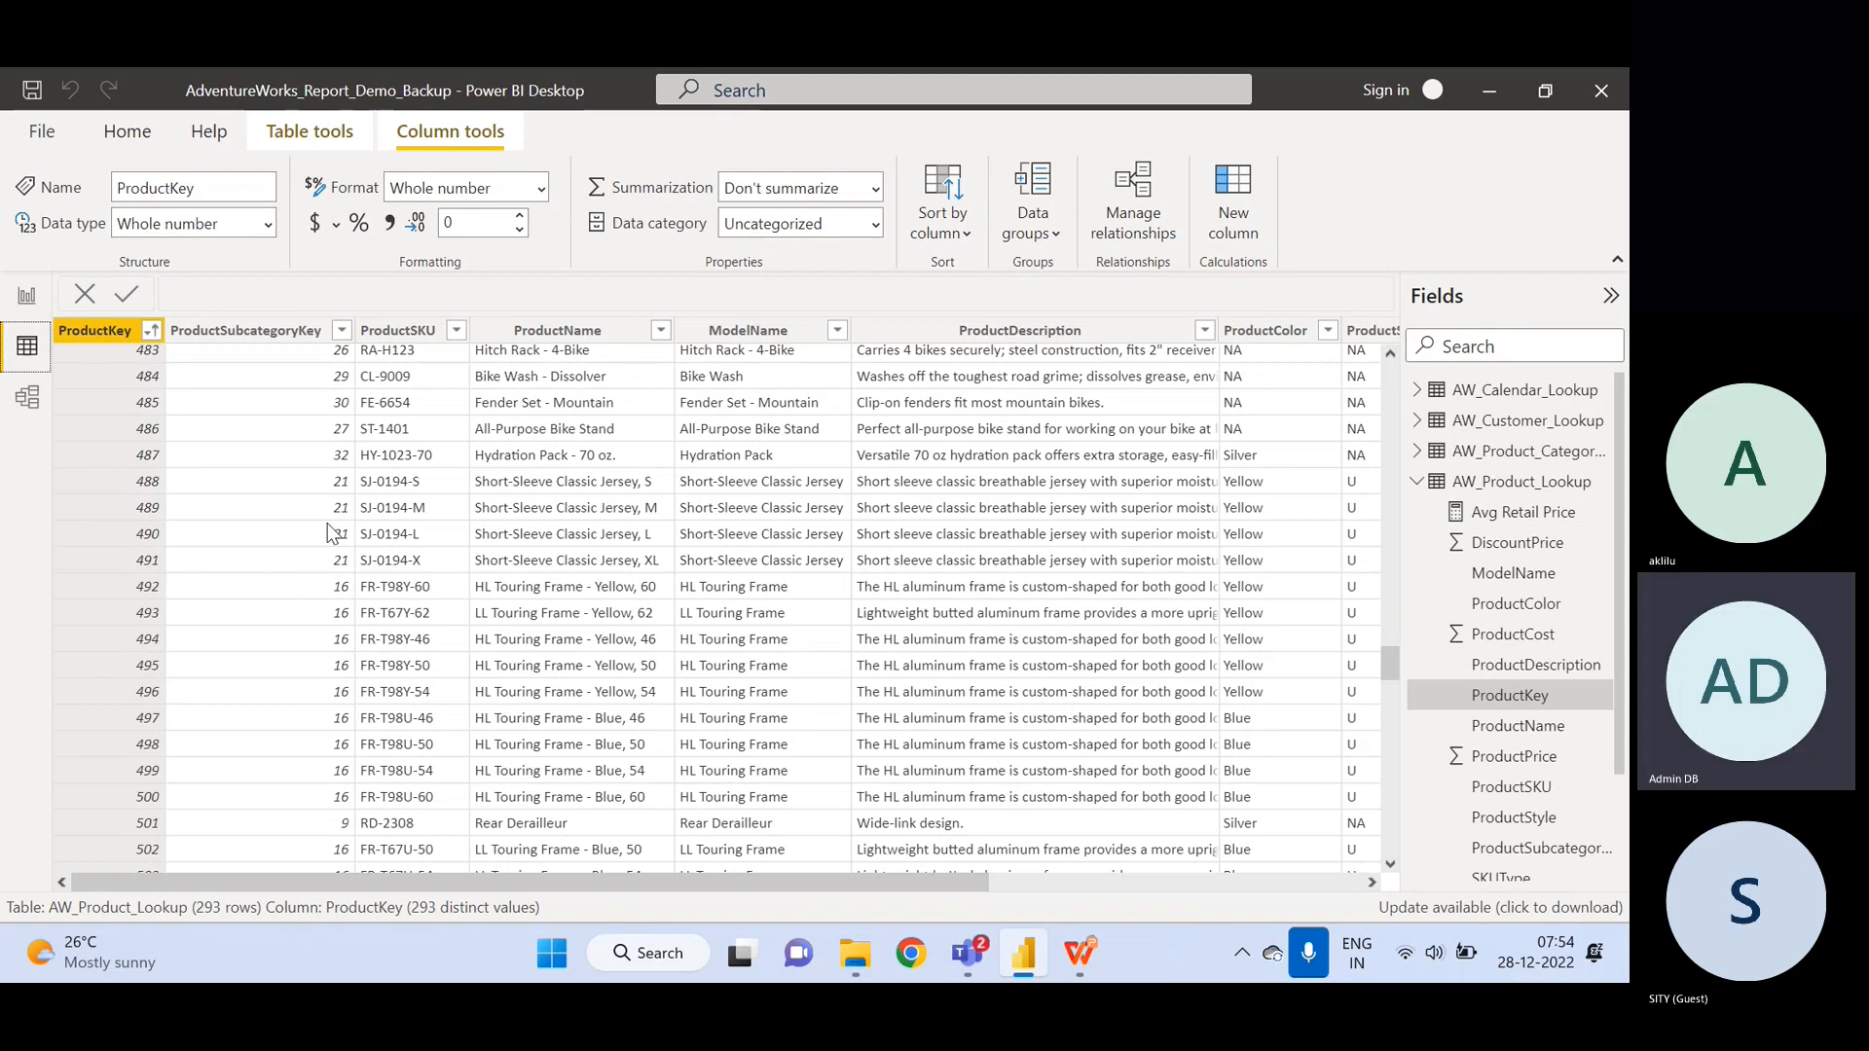
click(1416, 482)
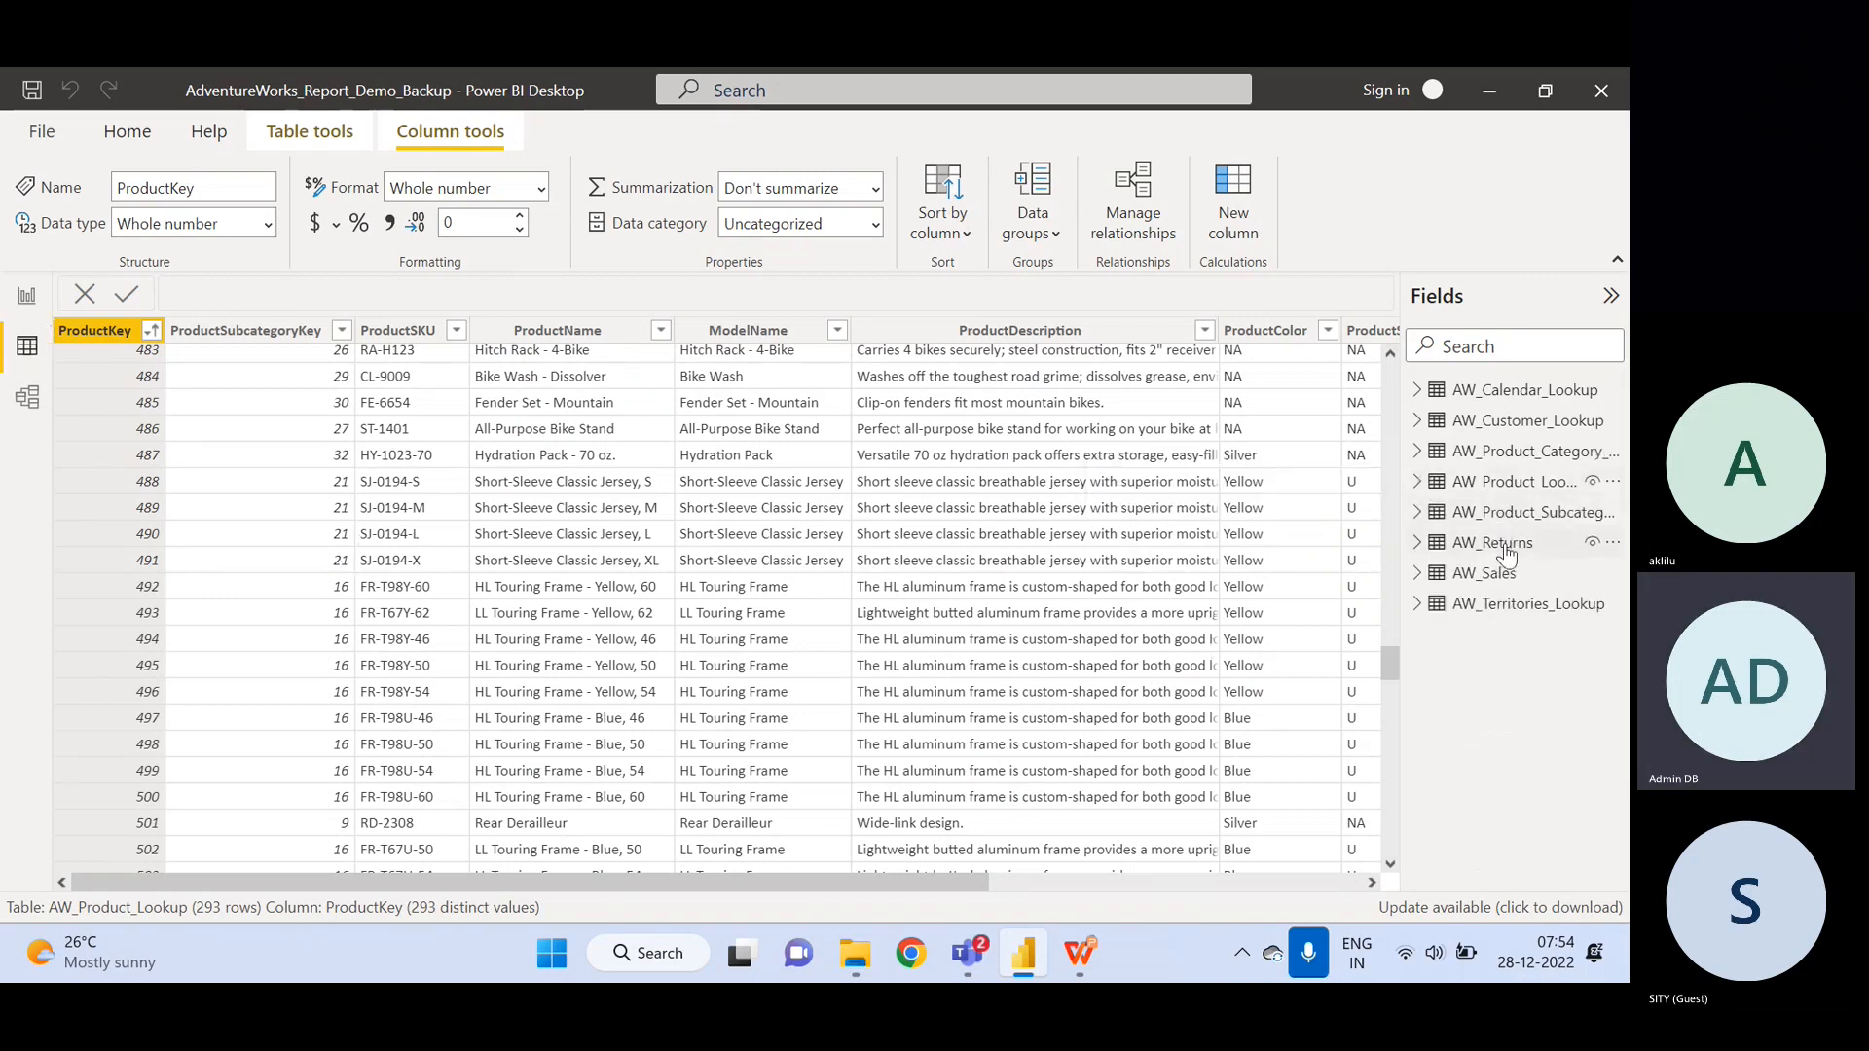
click(1428, 516)
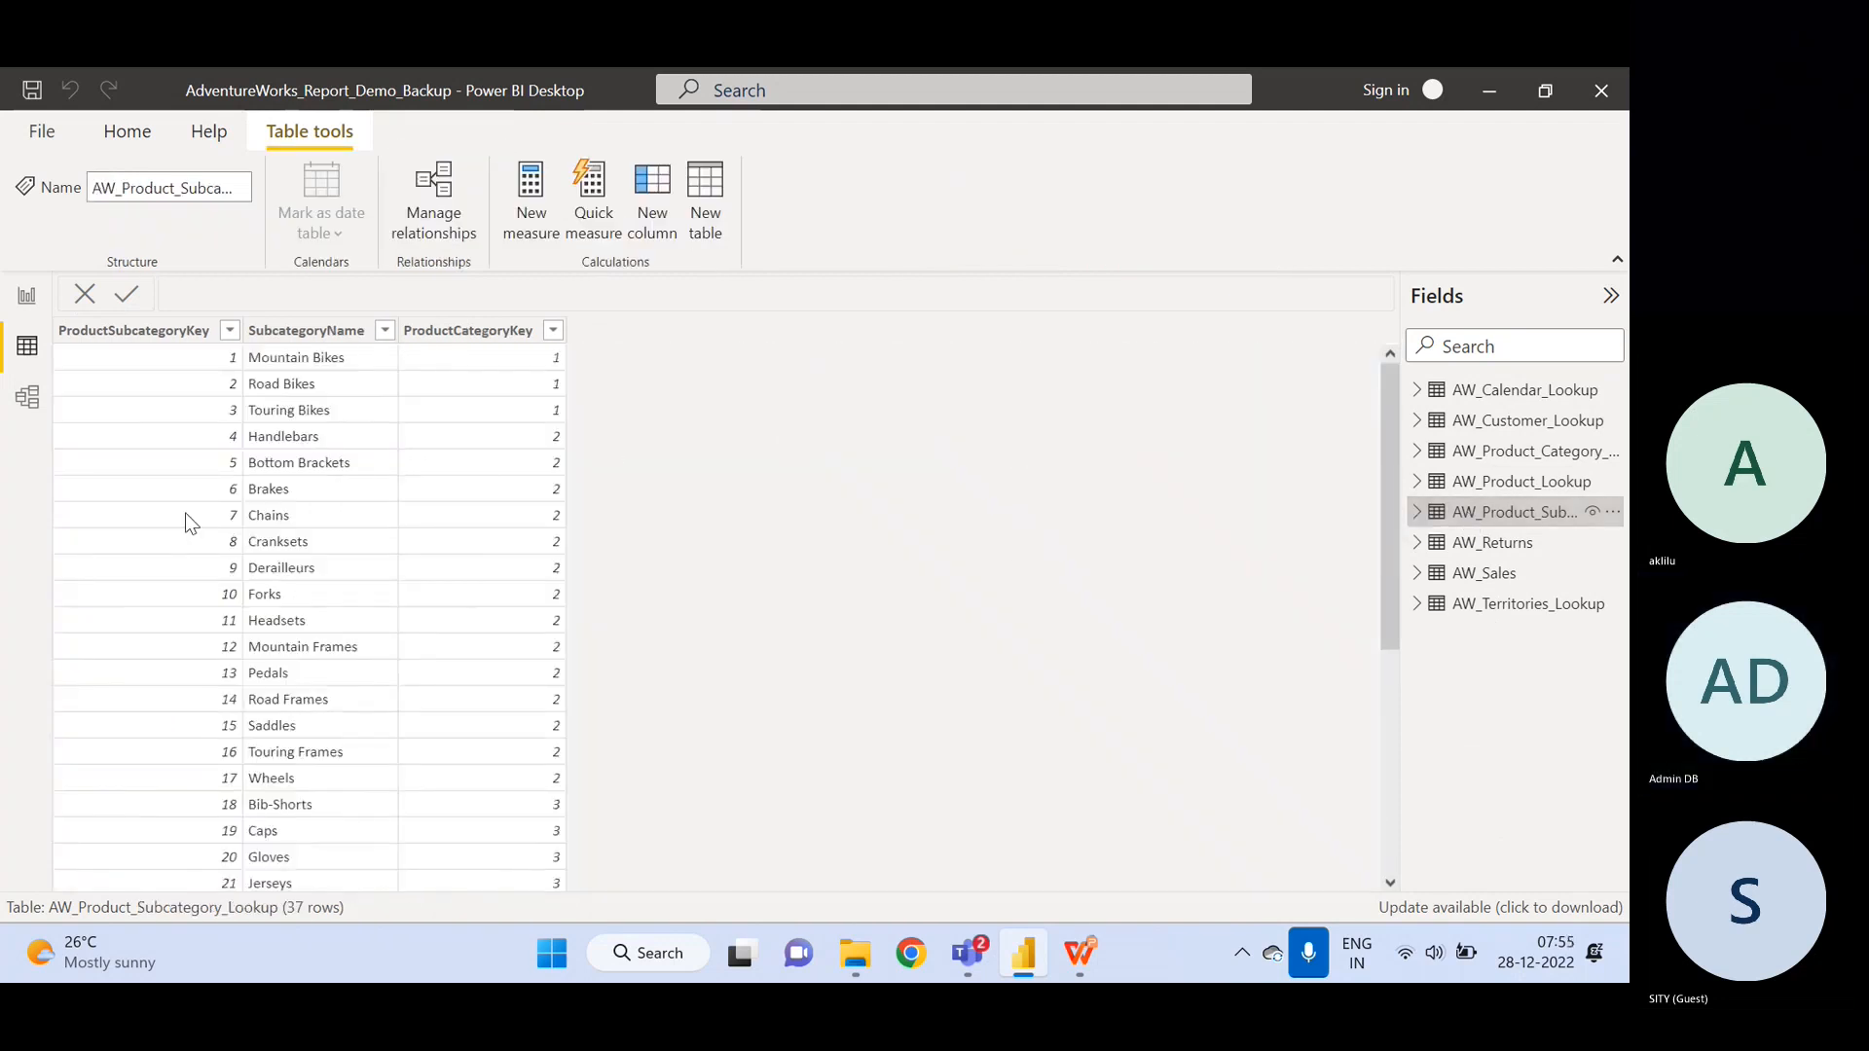
scroll(207, 564, down, 5)
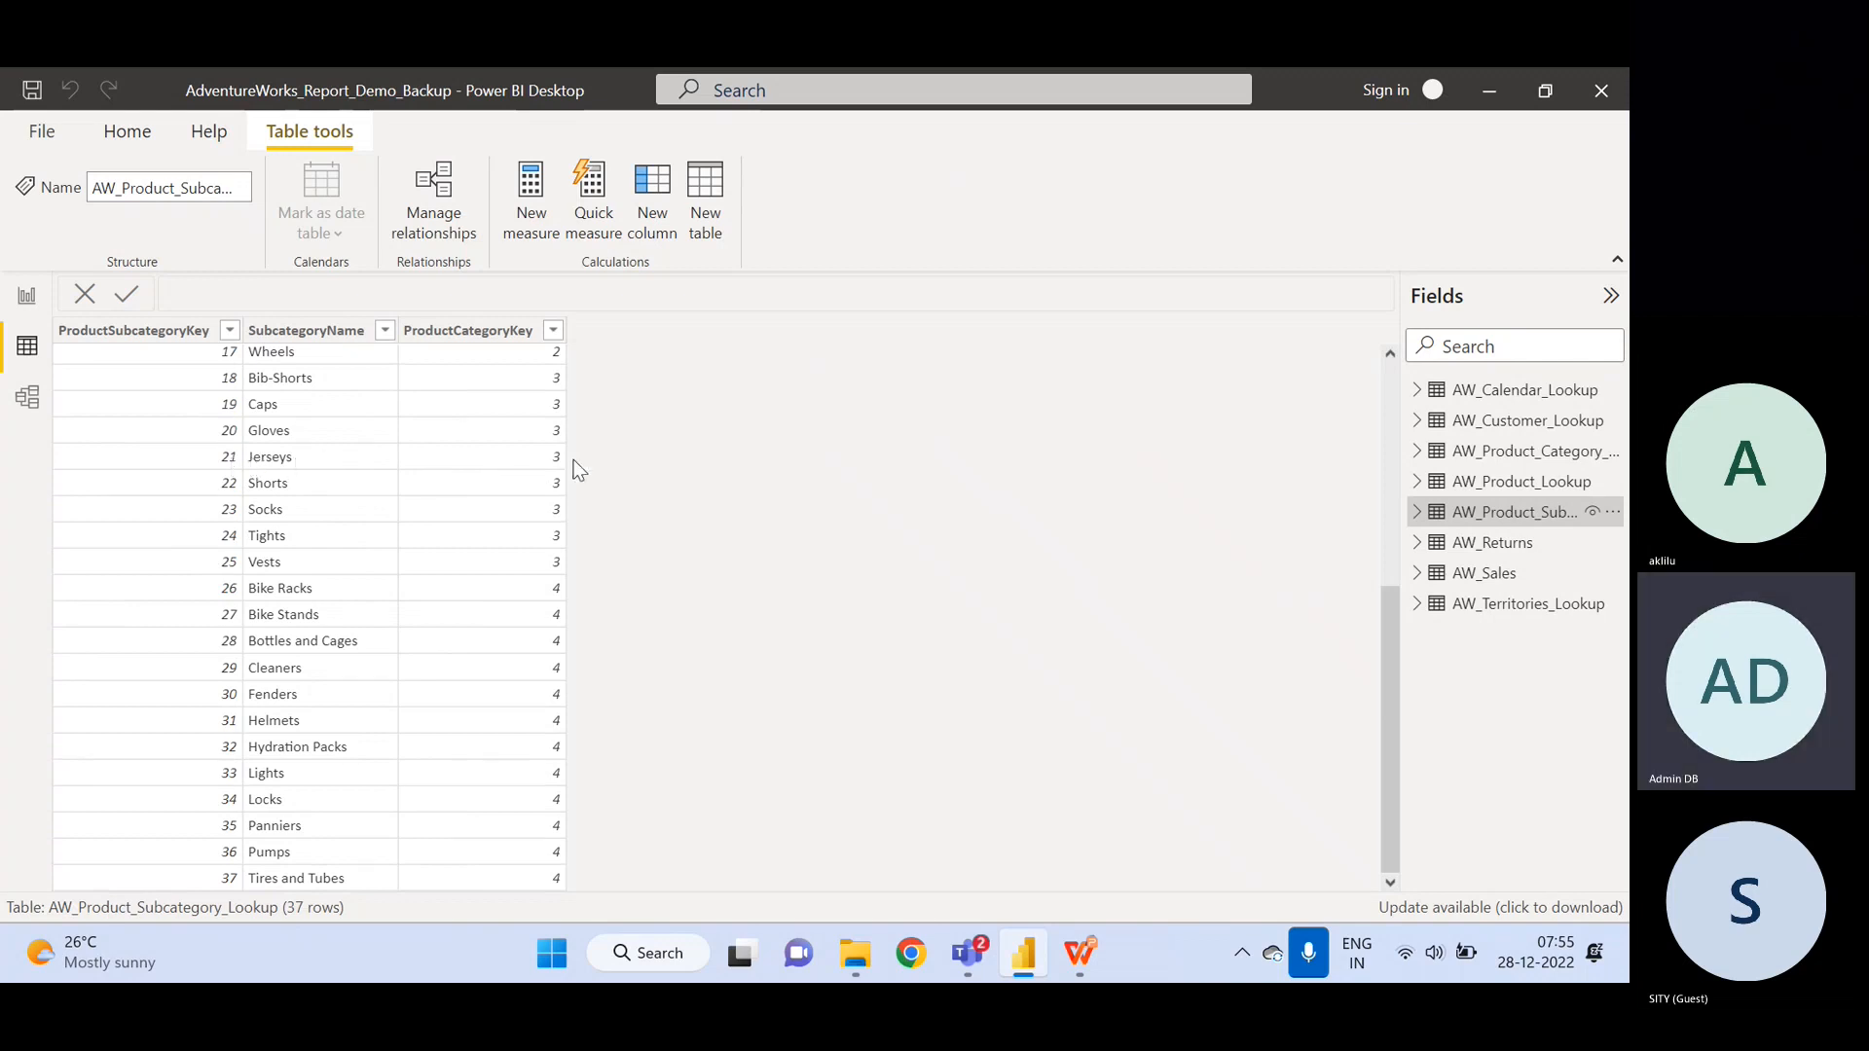
click(1487, 464)
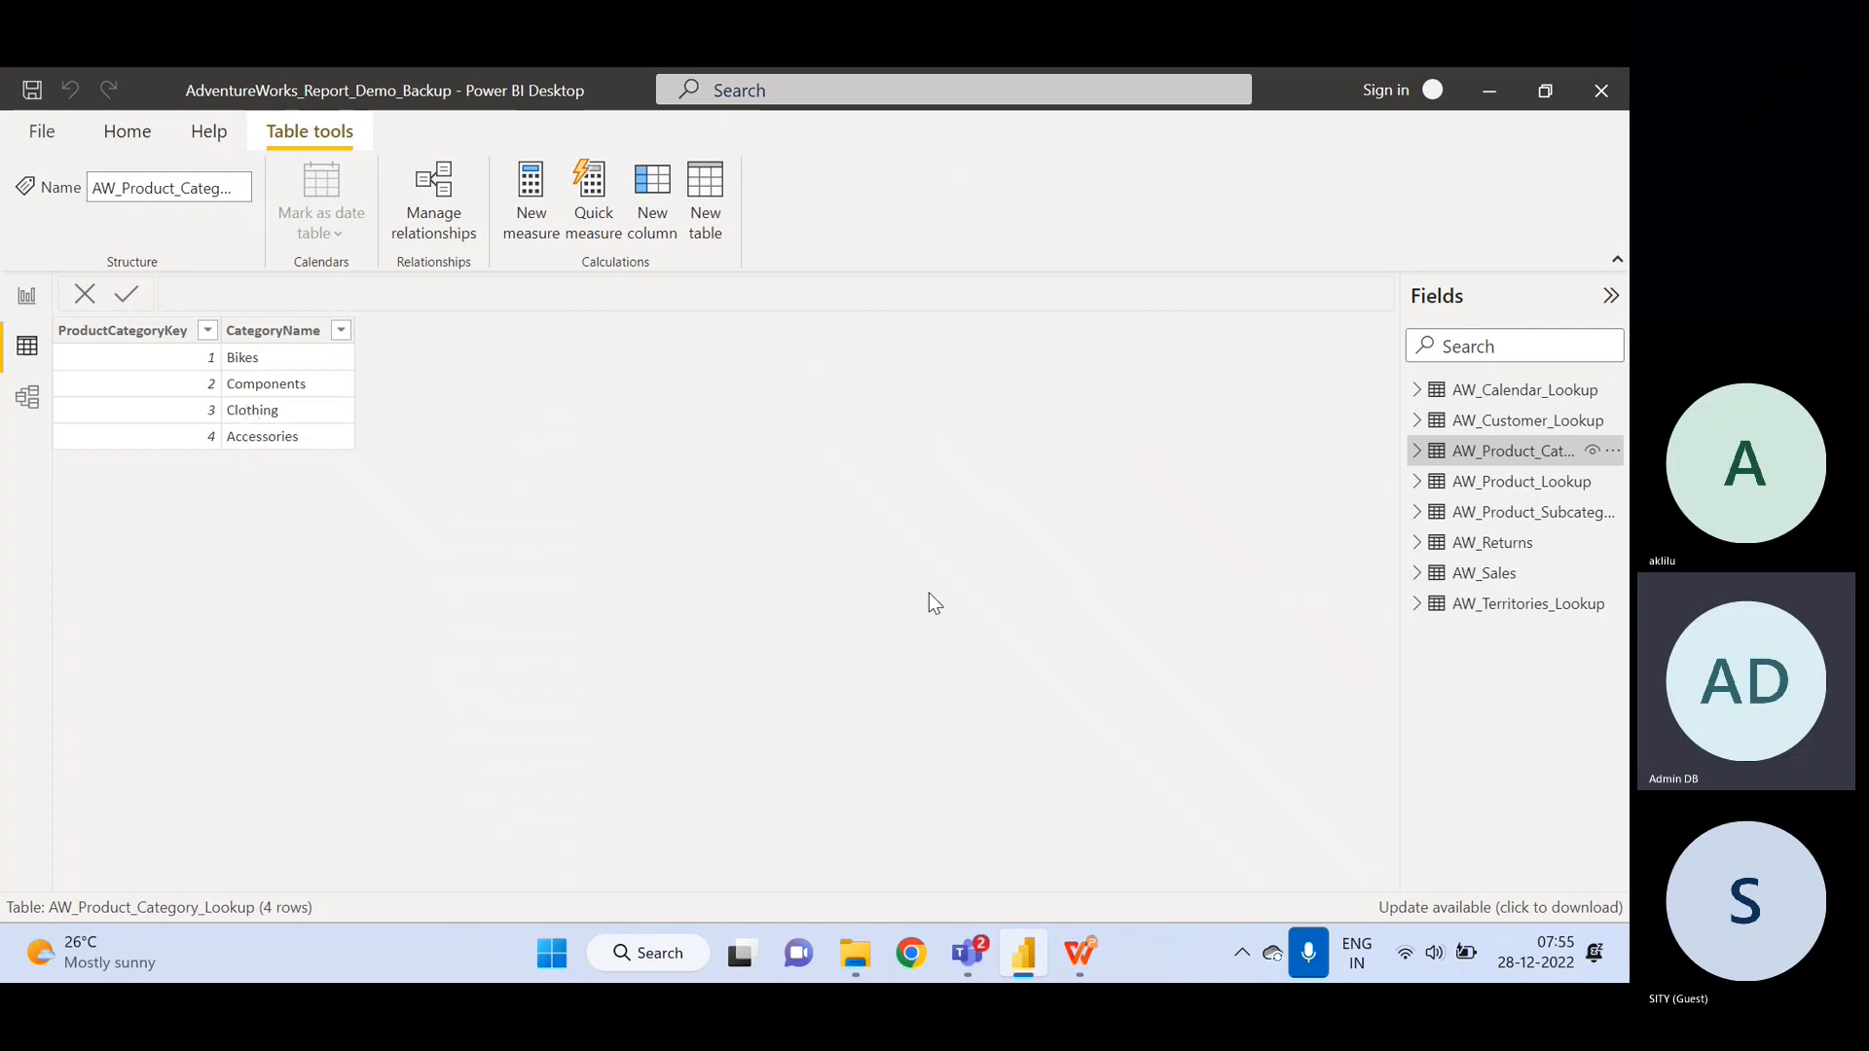
- Compare the ProductKey values in the AW_Sales data with the categories in AW_Product_Category_Lookup, alternating between the two tables
click(1484, 573)
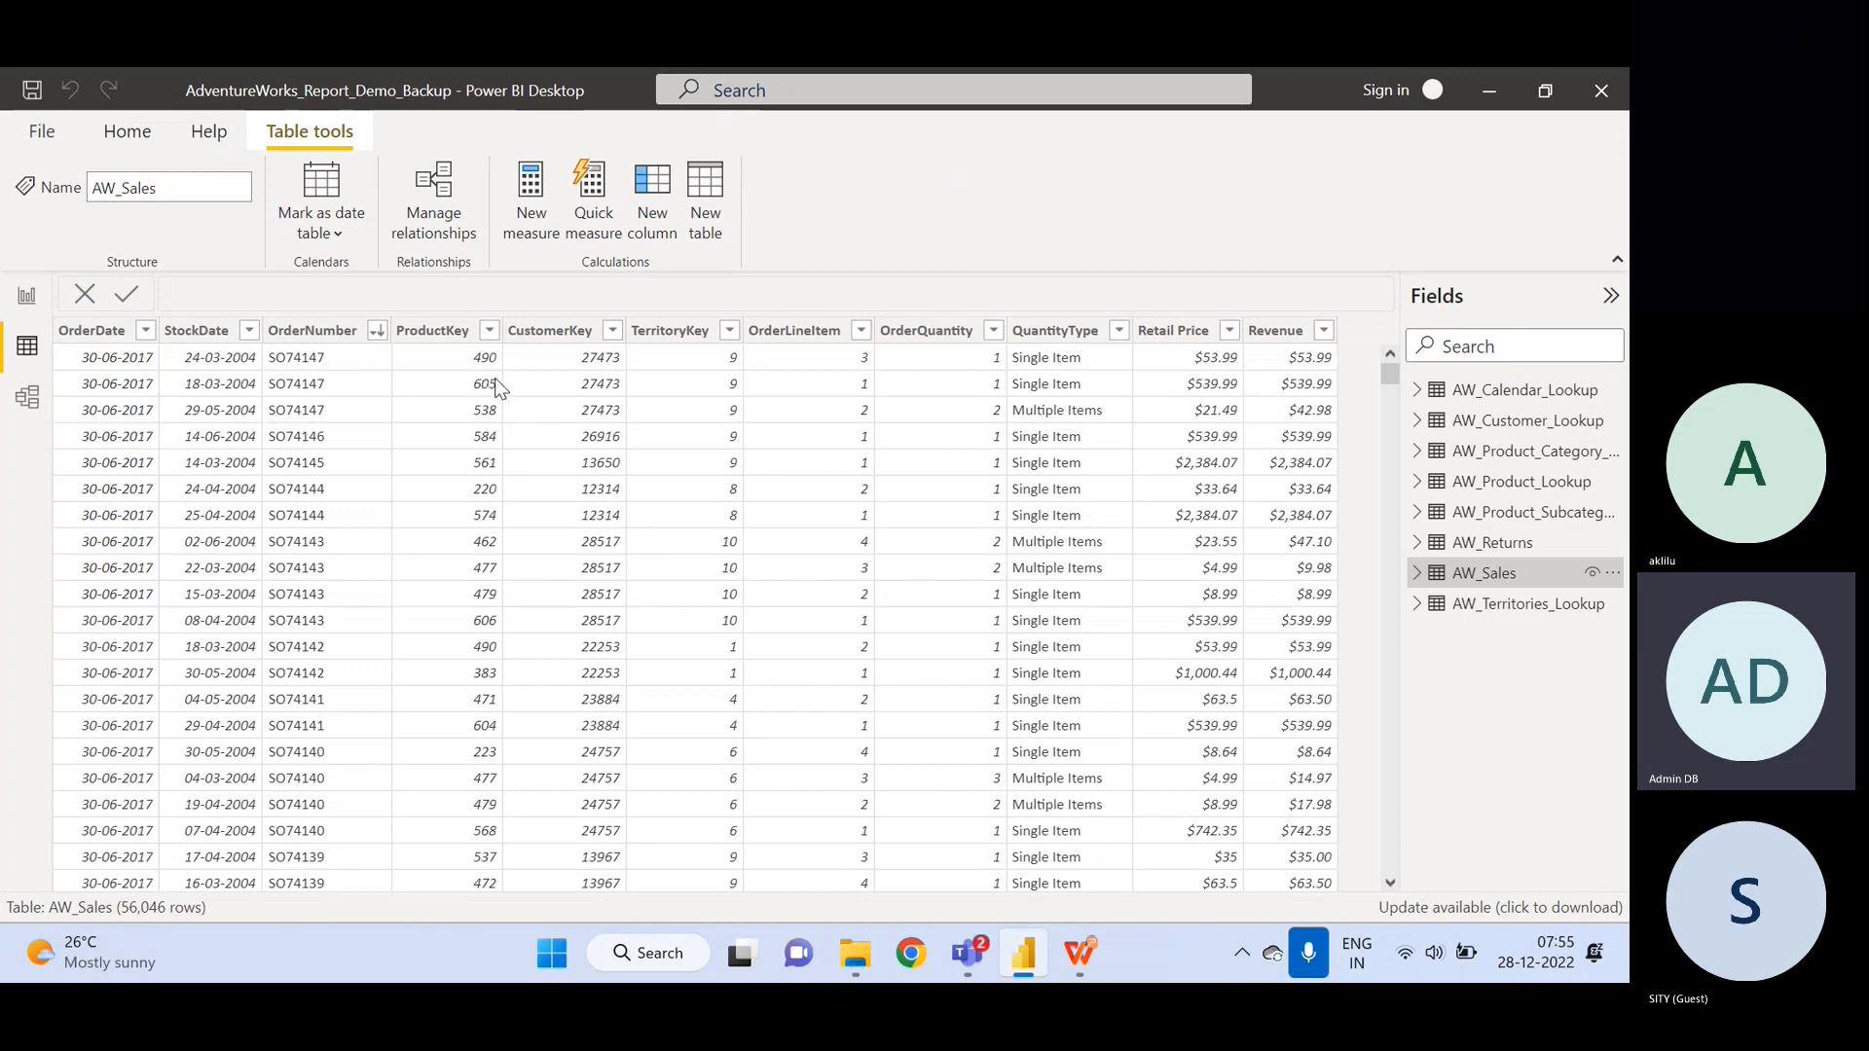
click(1494, 458)
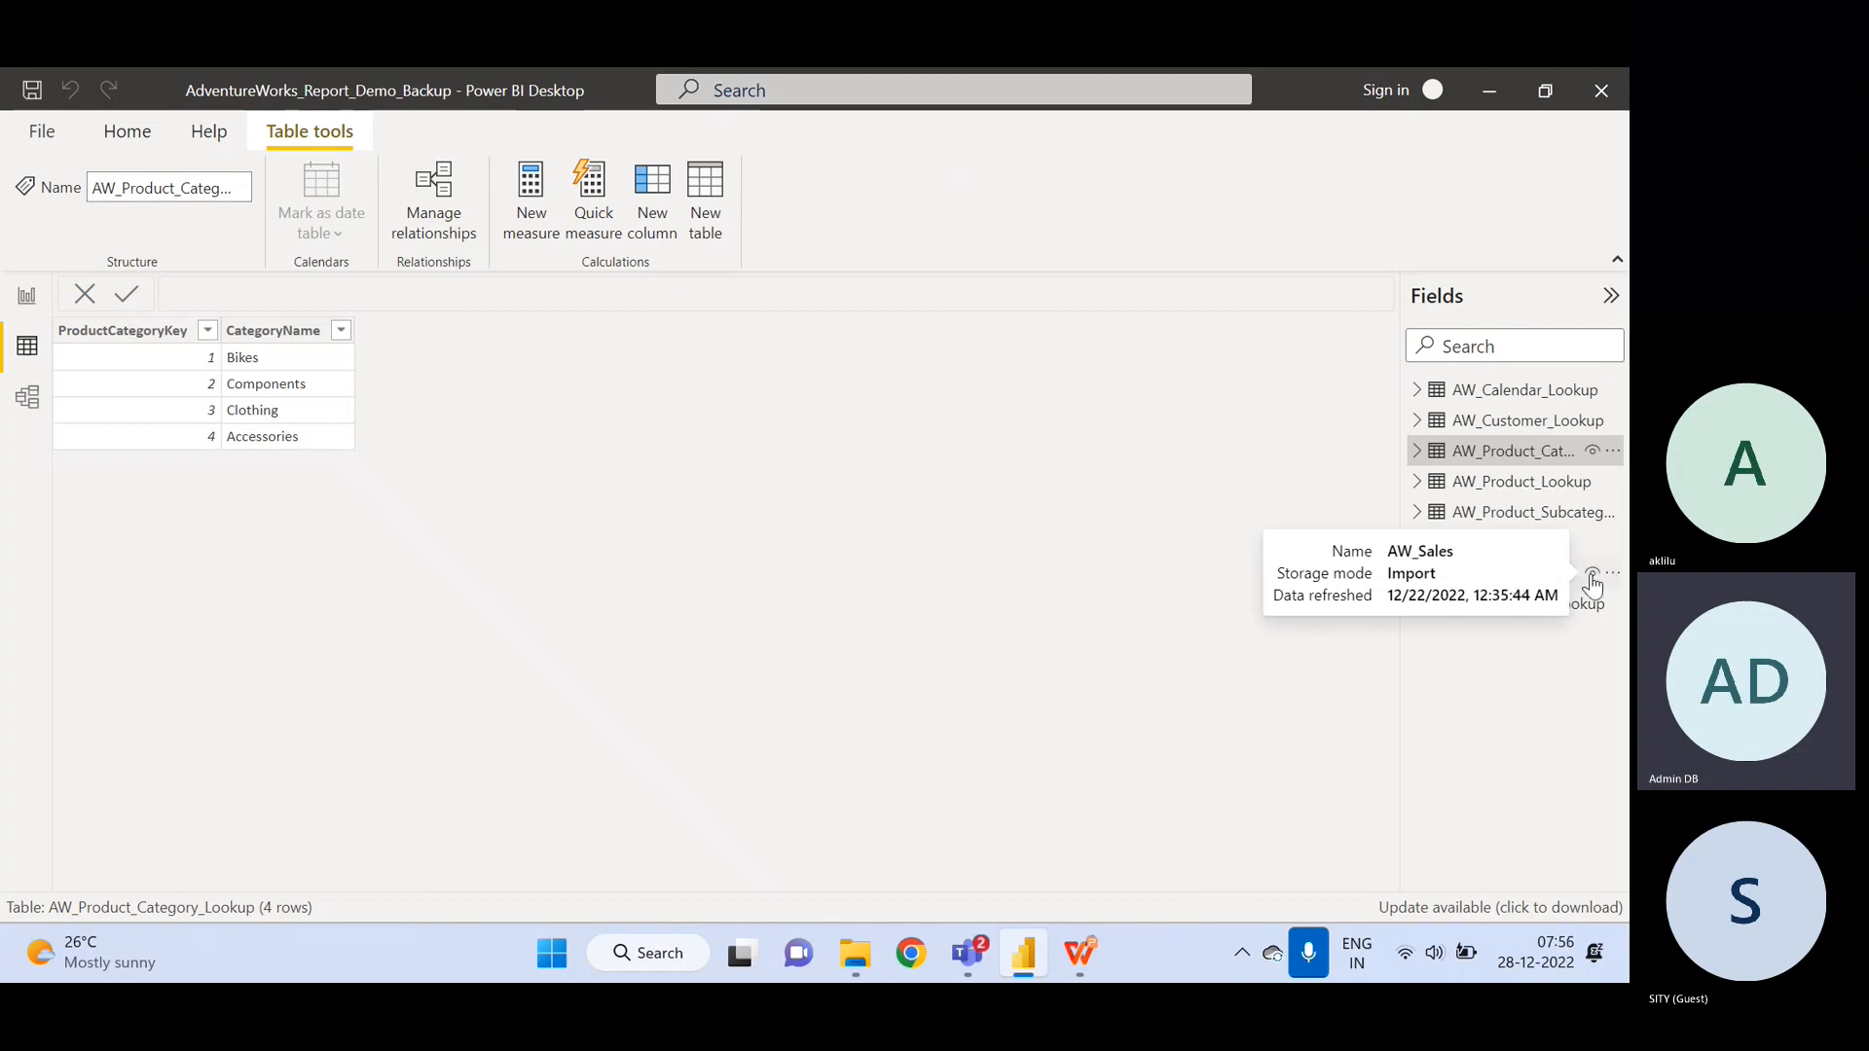
click(1542, 580)
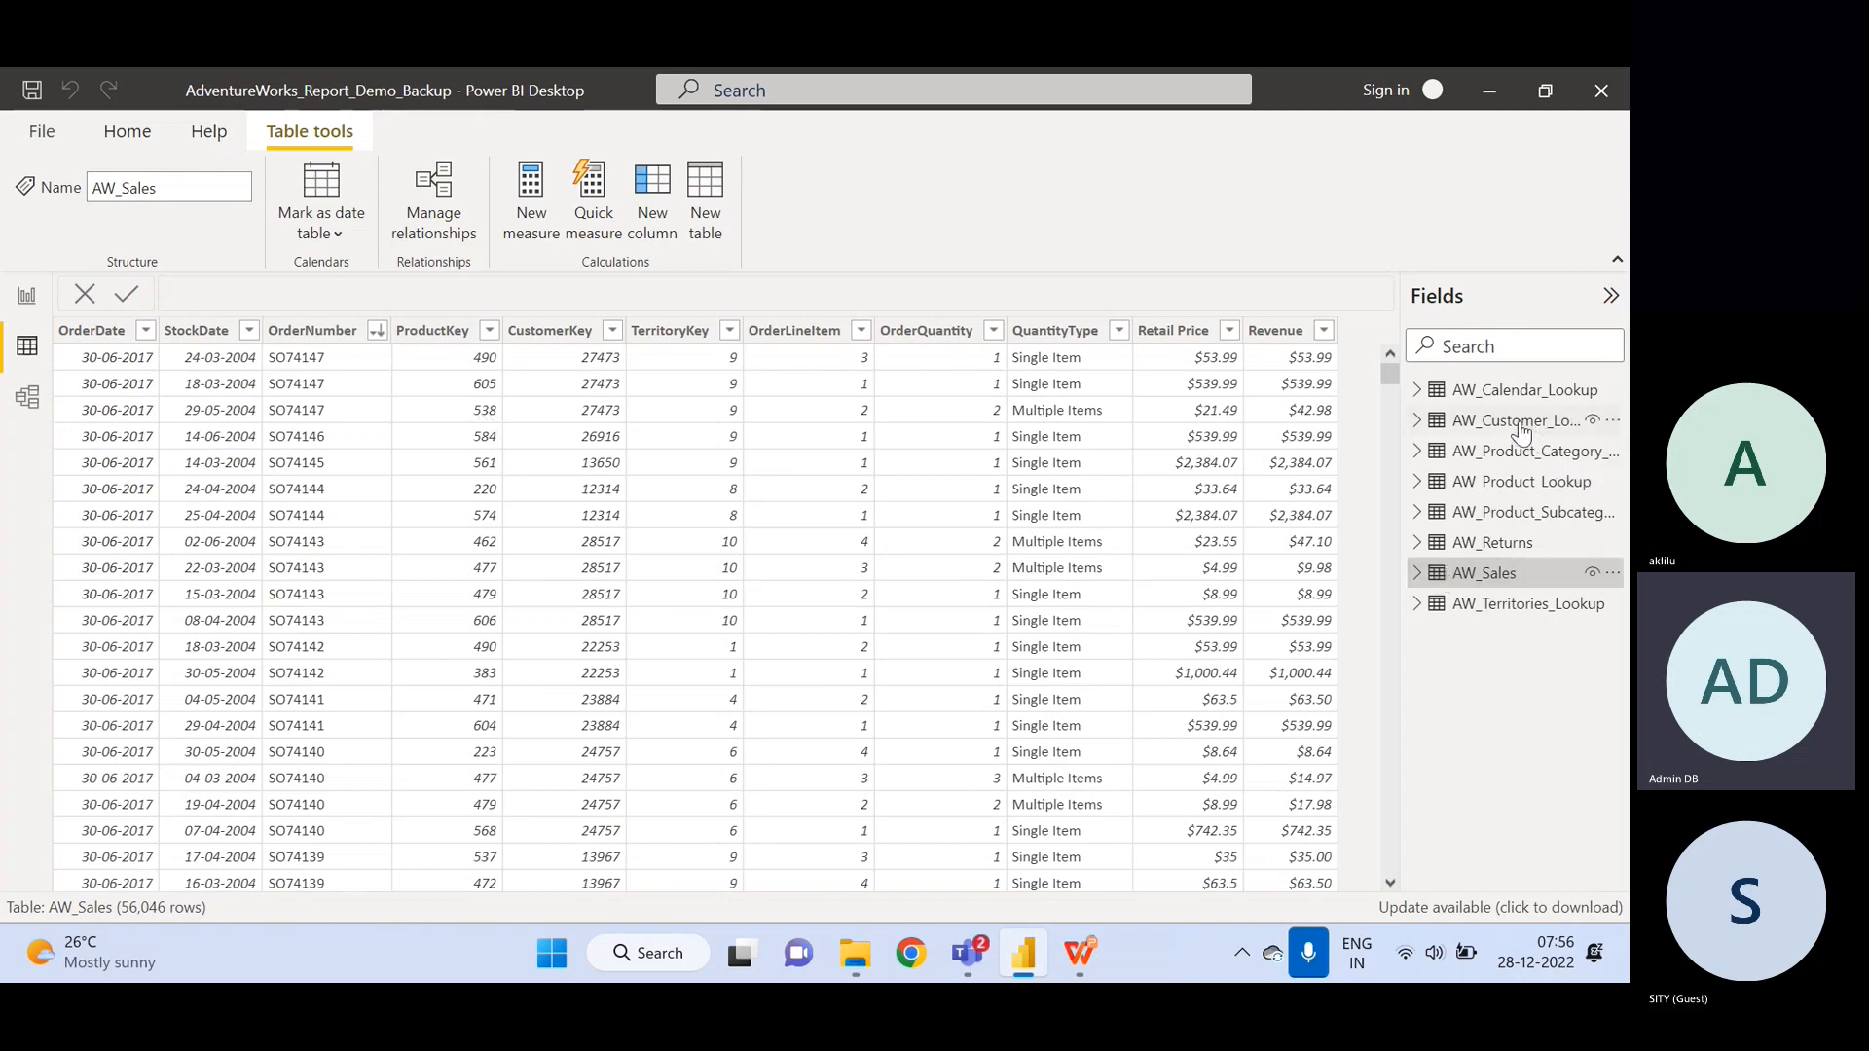
click(1522, 455)
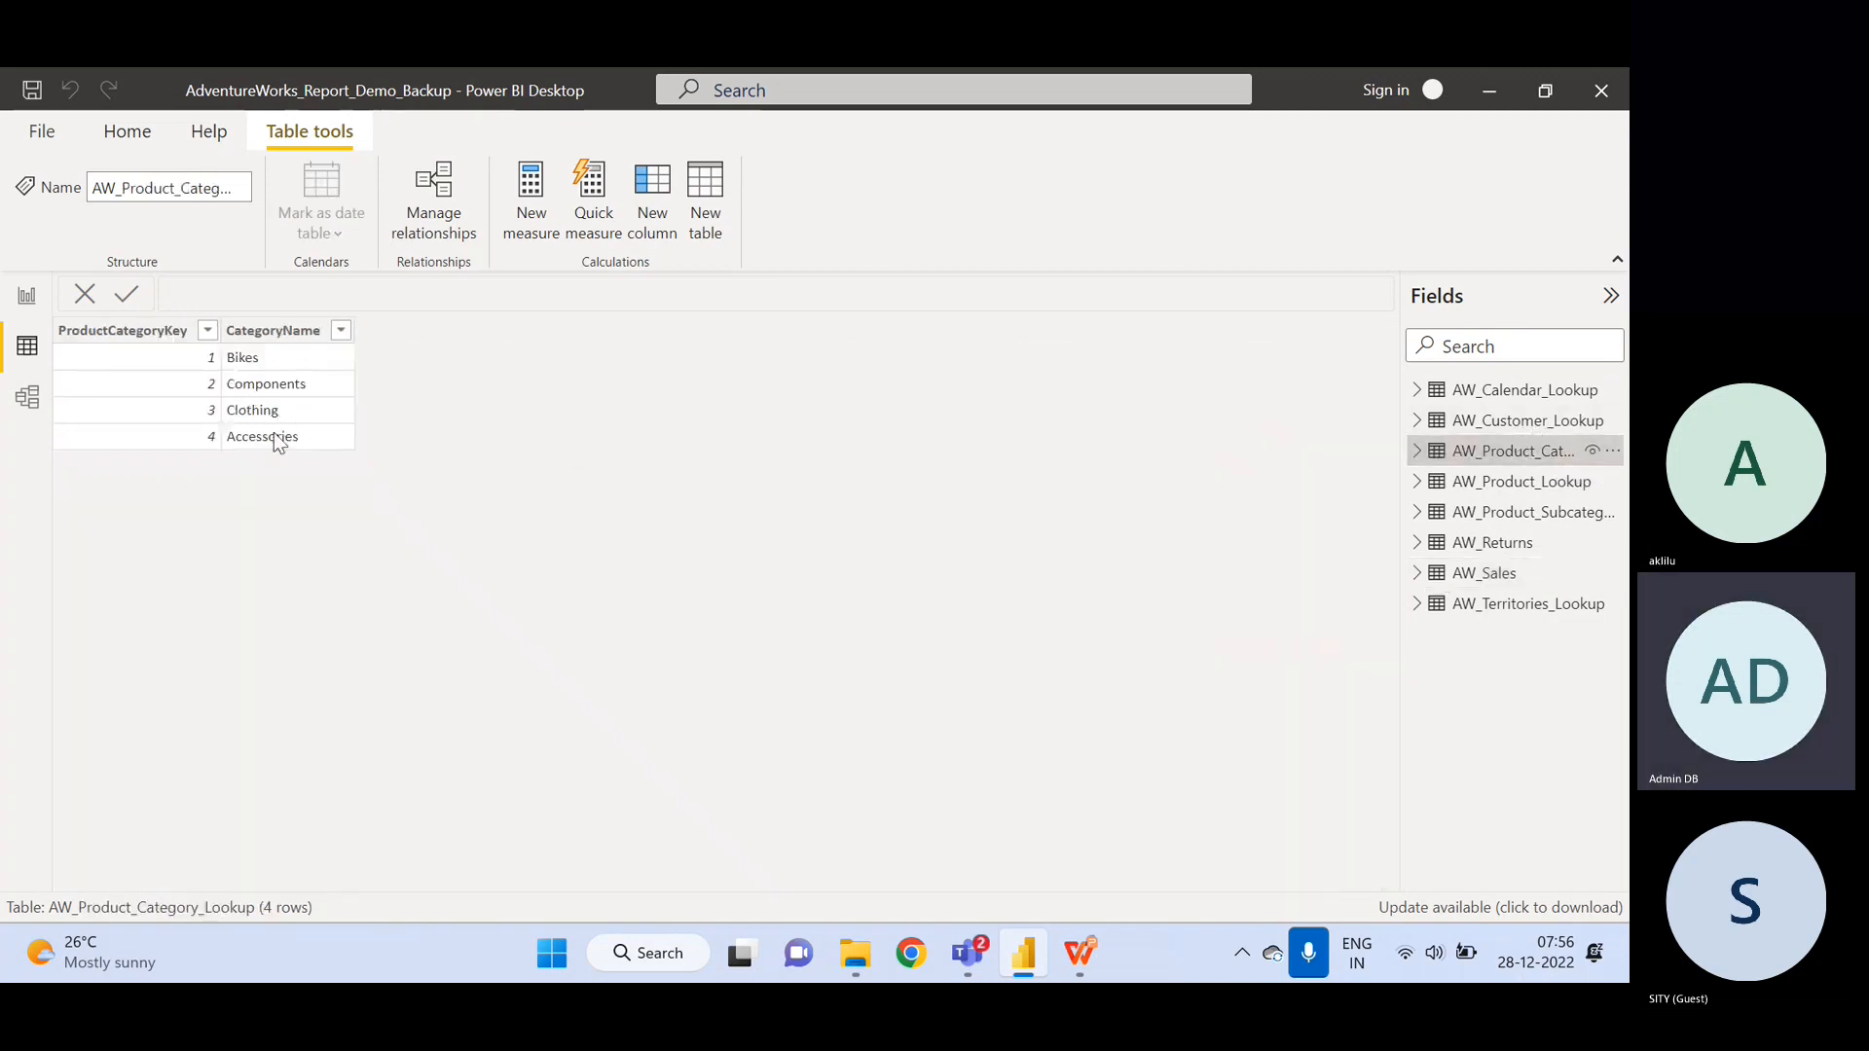
click(1511, 576)
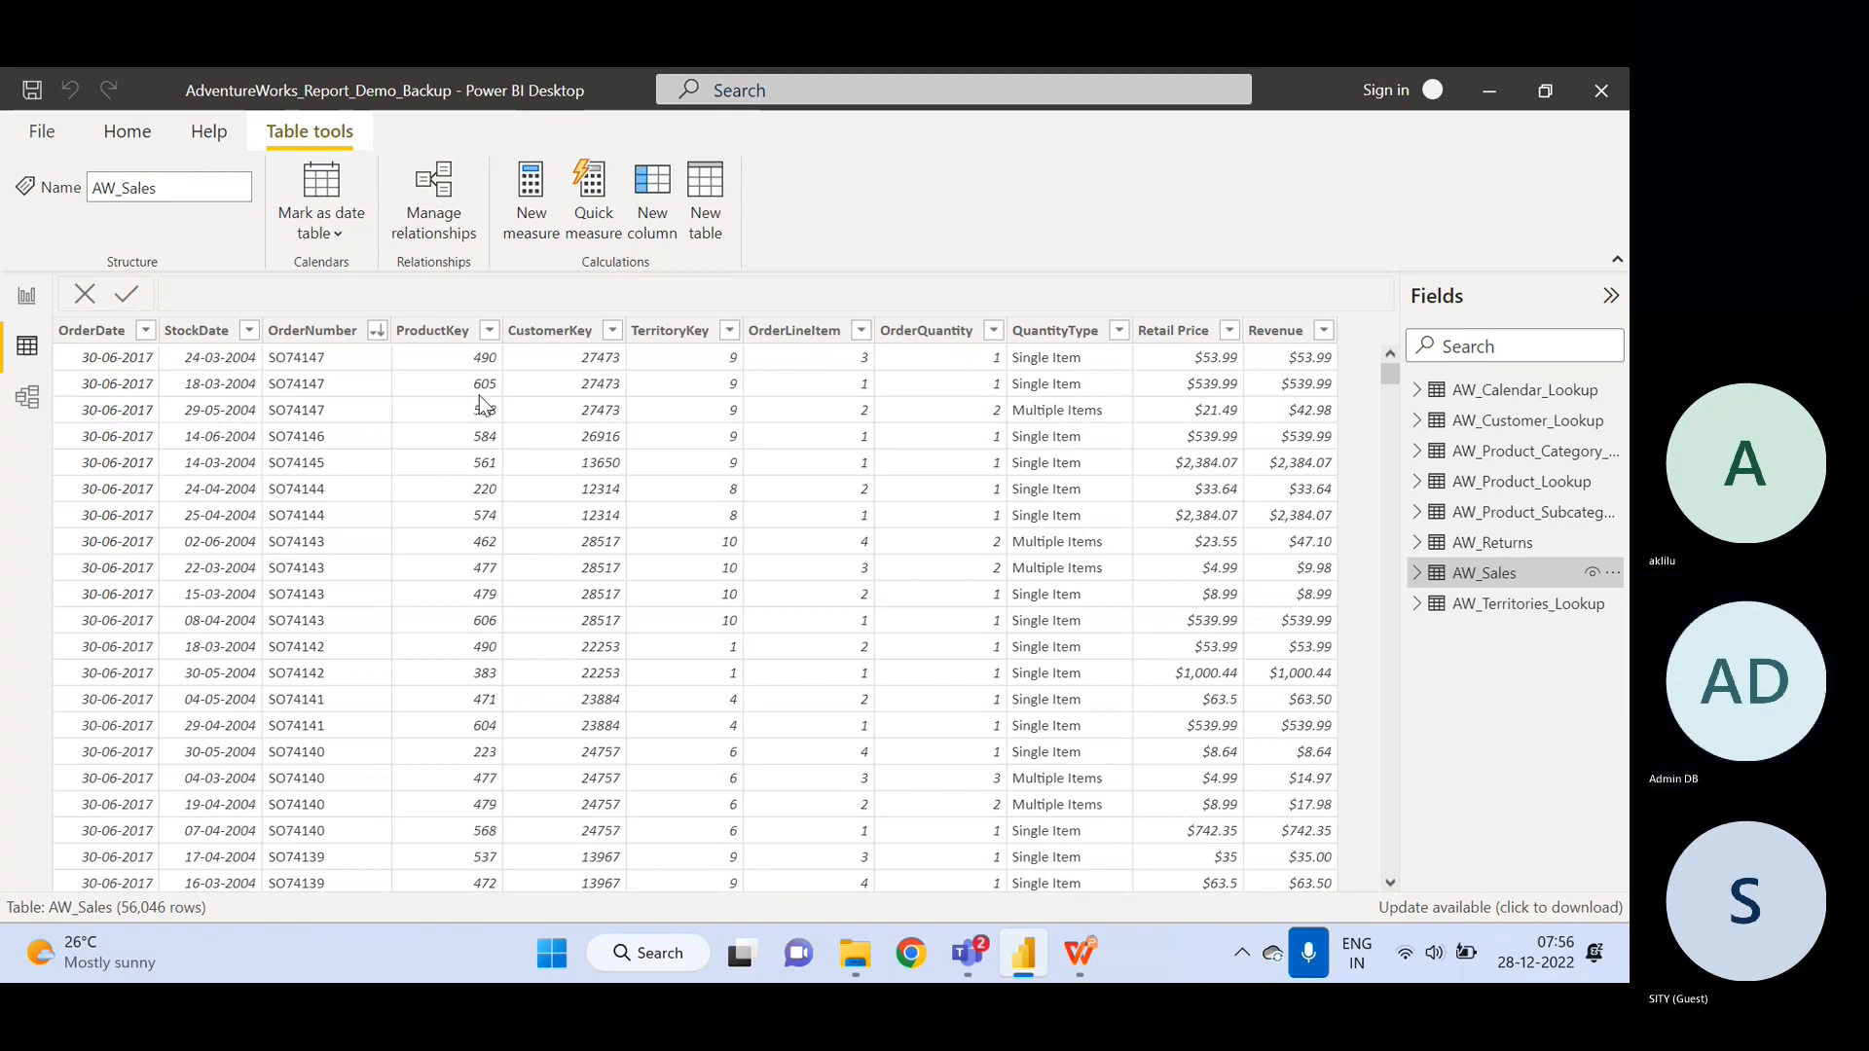
- Return to the report, collapse the AW_Returns fields, expand AW_Sales and display the formula of the Total Orders measure
click(26, 298)
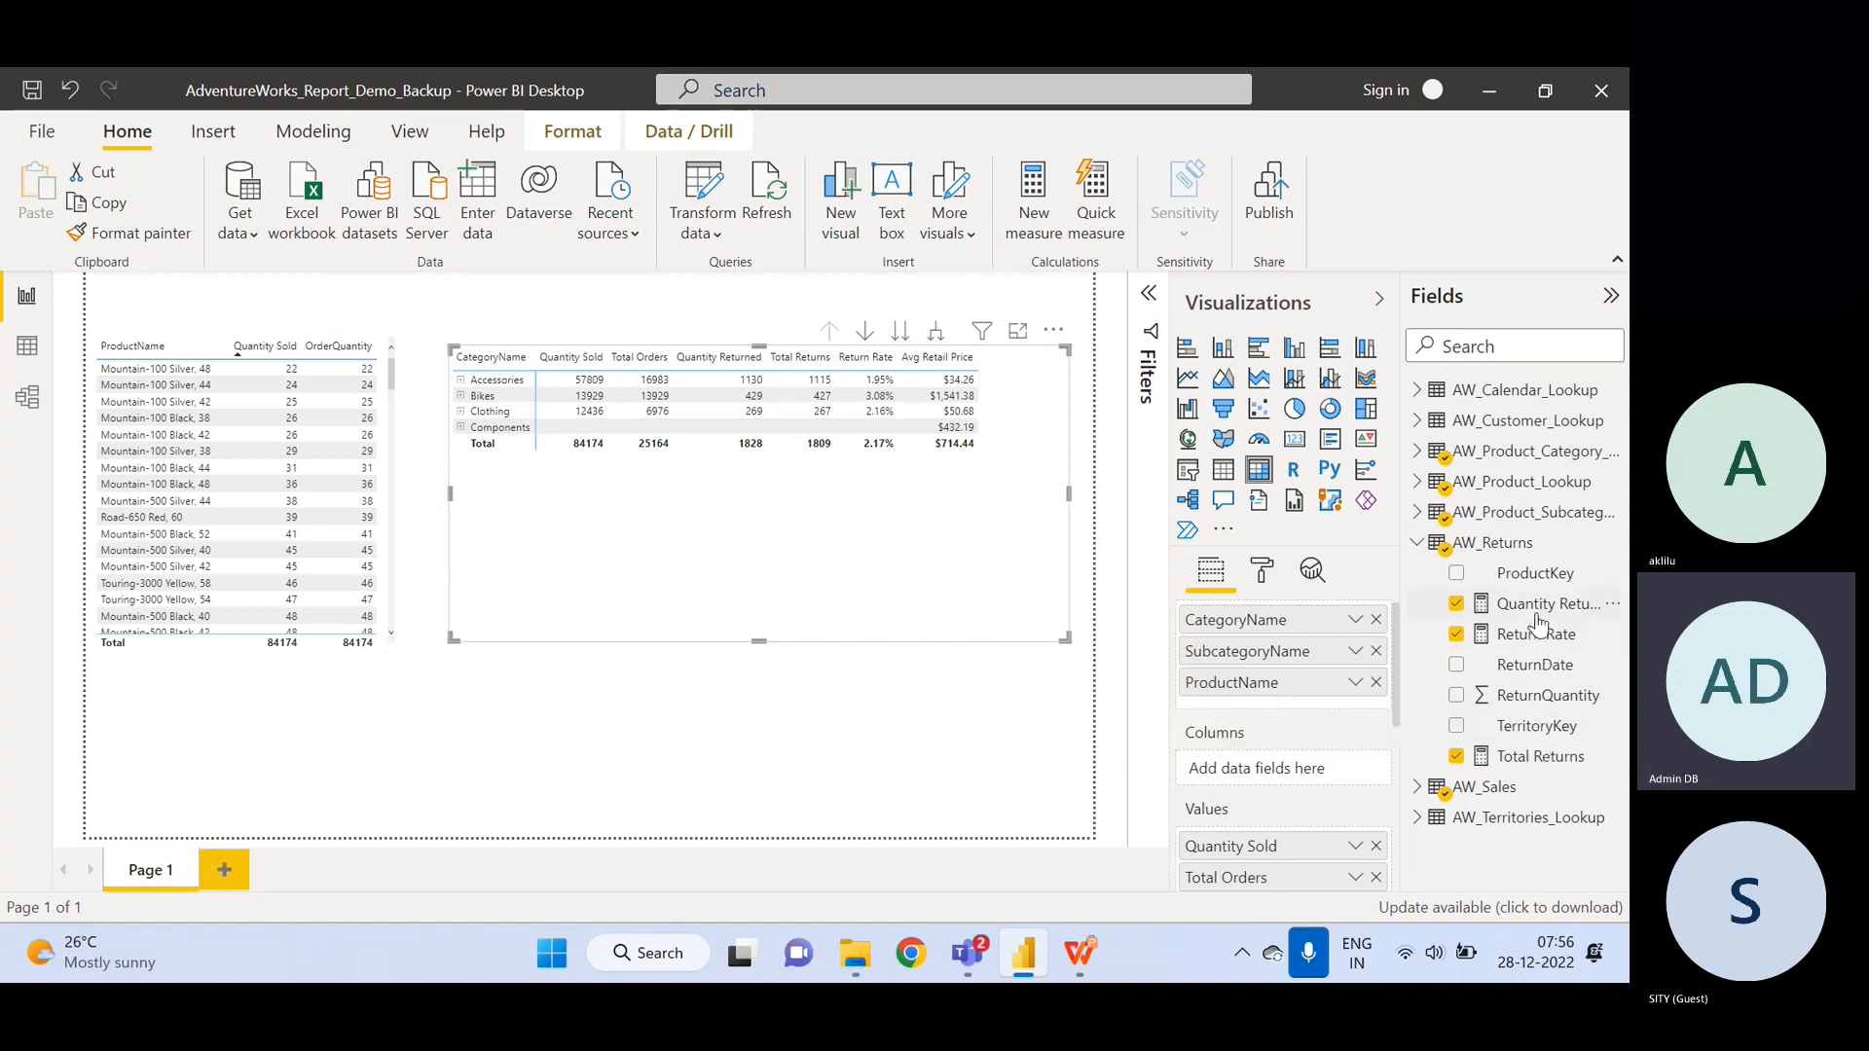
click(1418, 546)
click(1418, 574)
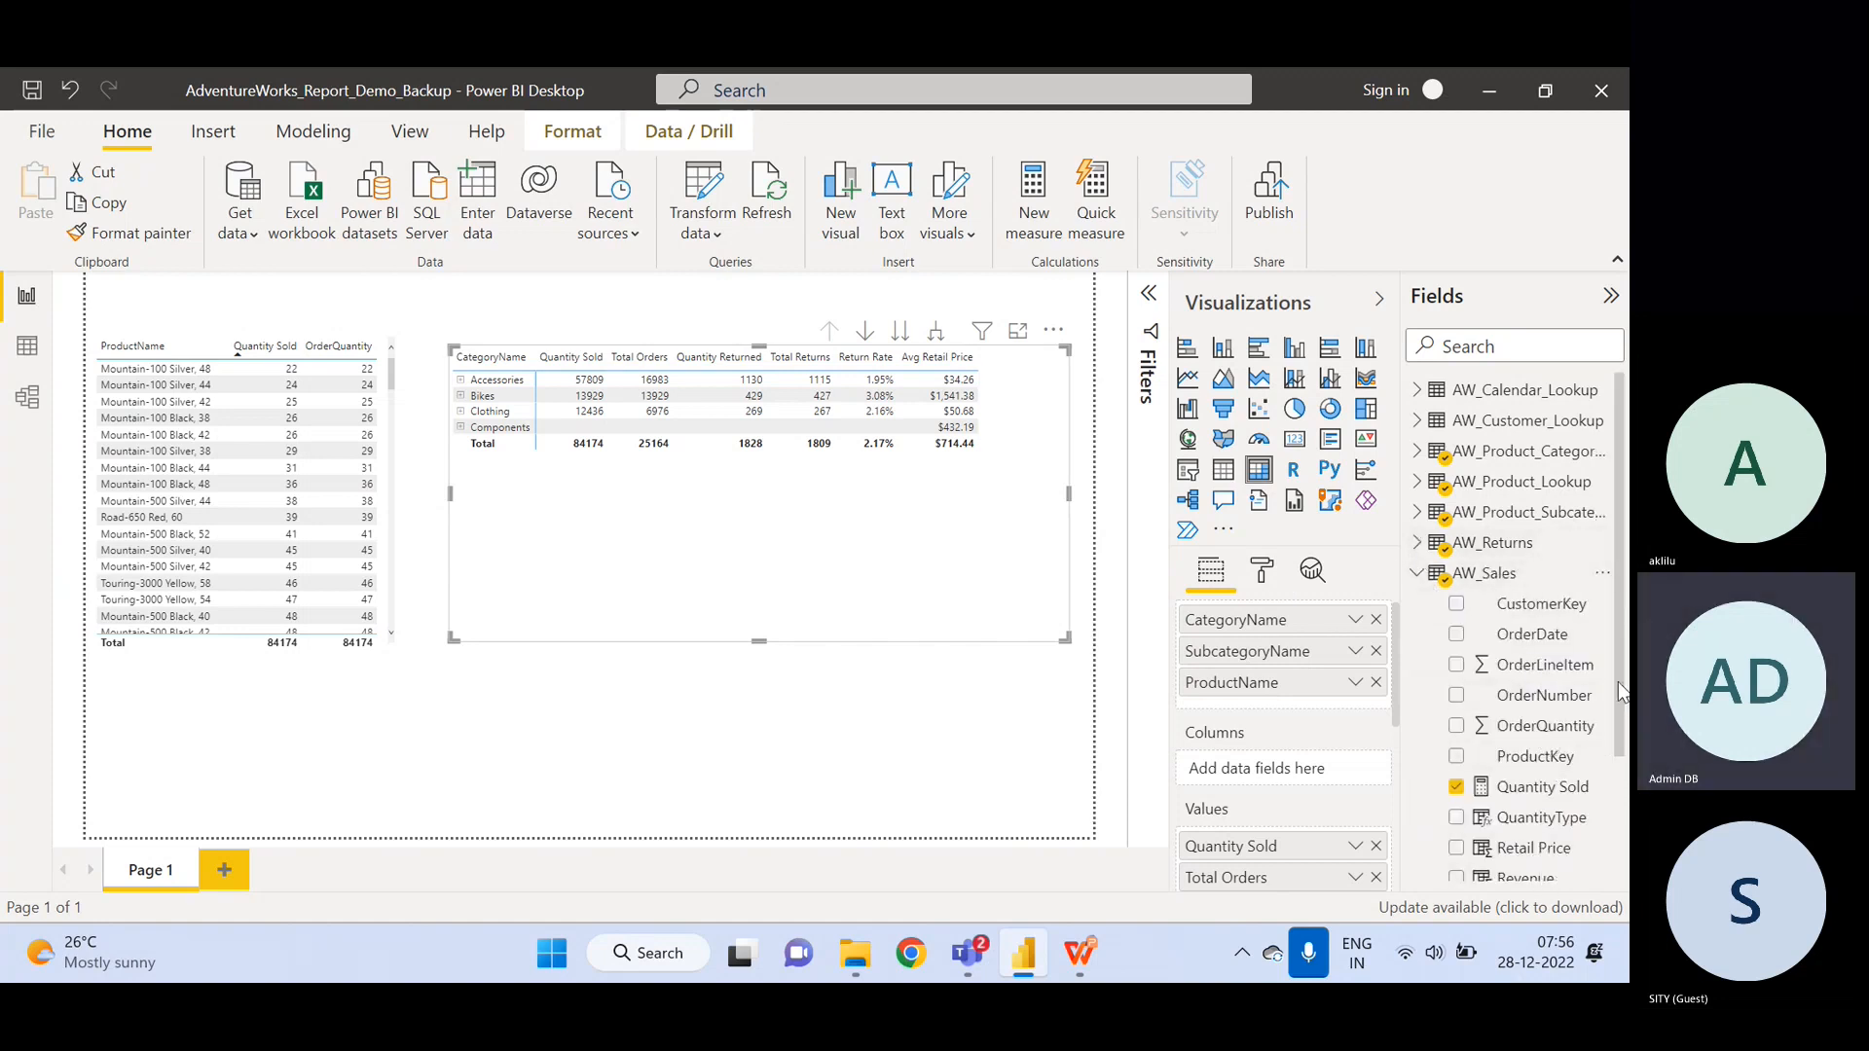
drag(1619, 686, 1629, 775)
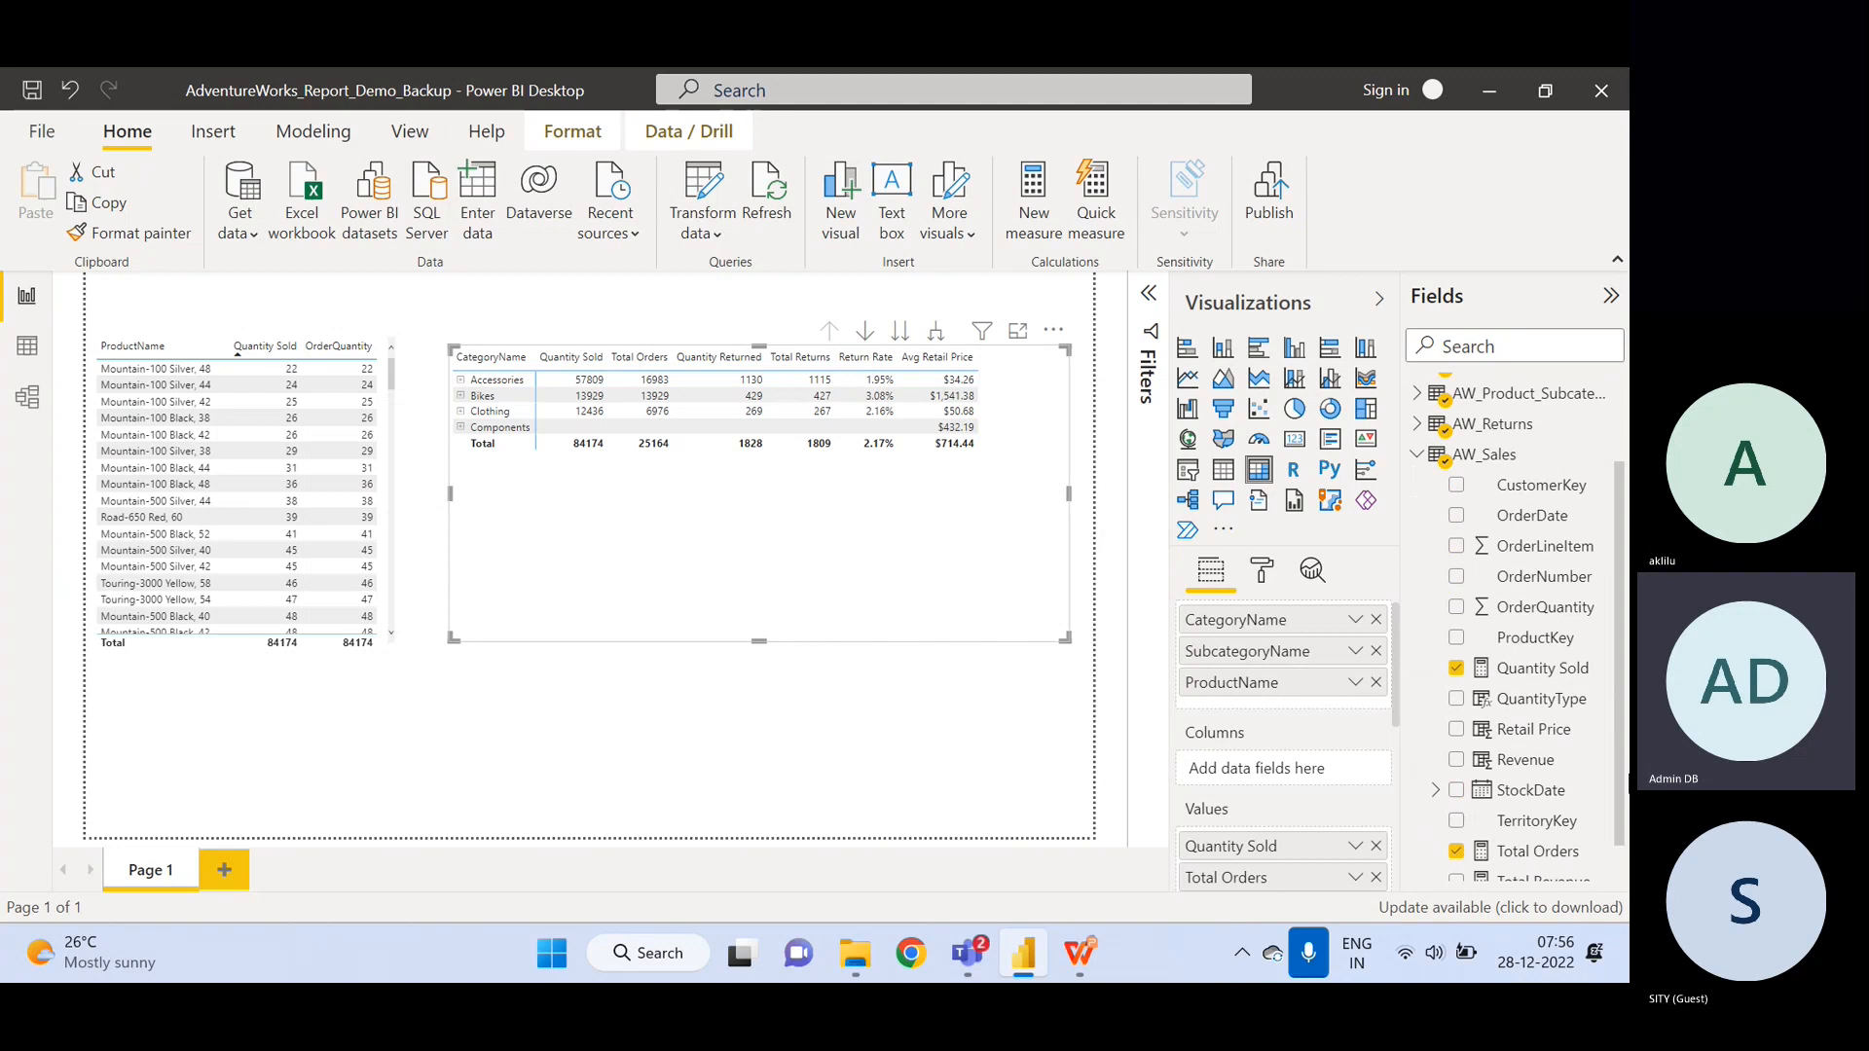
click(1550, 849)
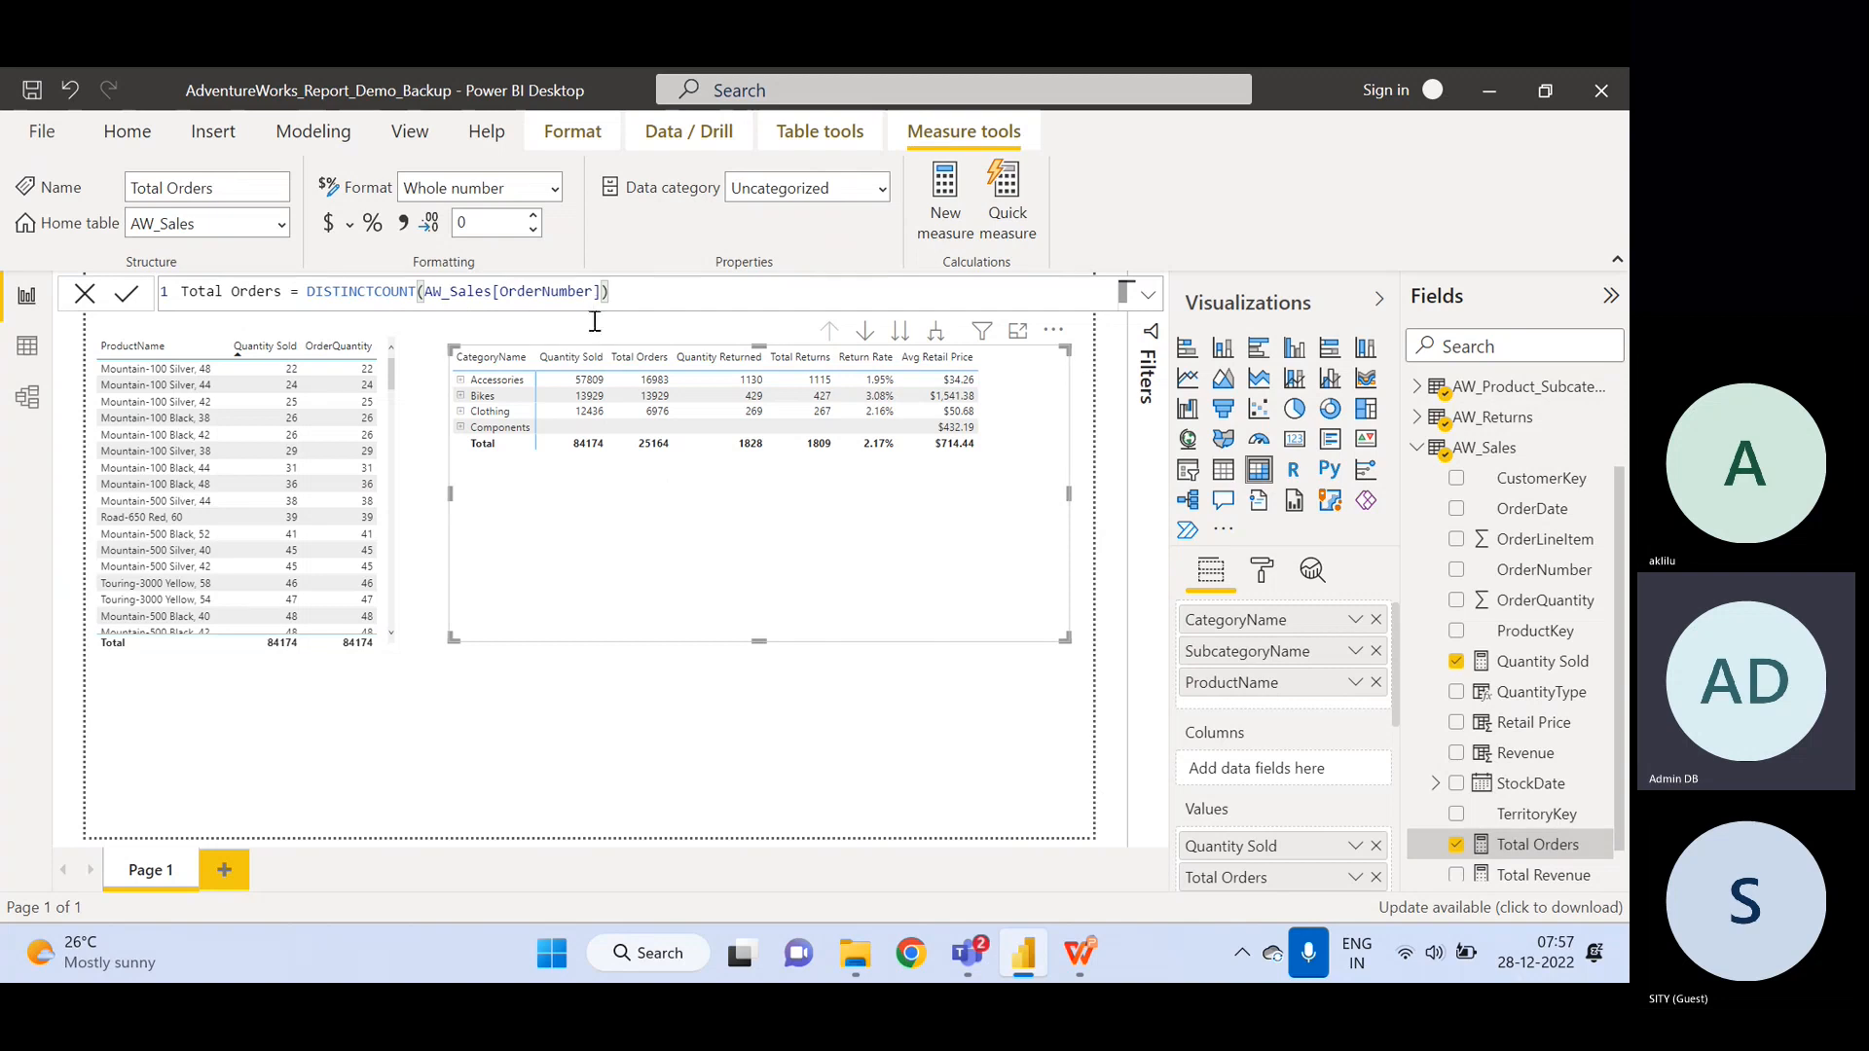
- Compare the OrderNumber values in the AW_Sales data with the Total Orders column of the report's category matrix
click(27, 345)
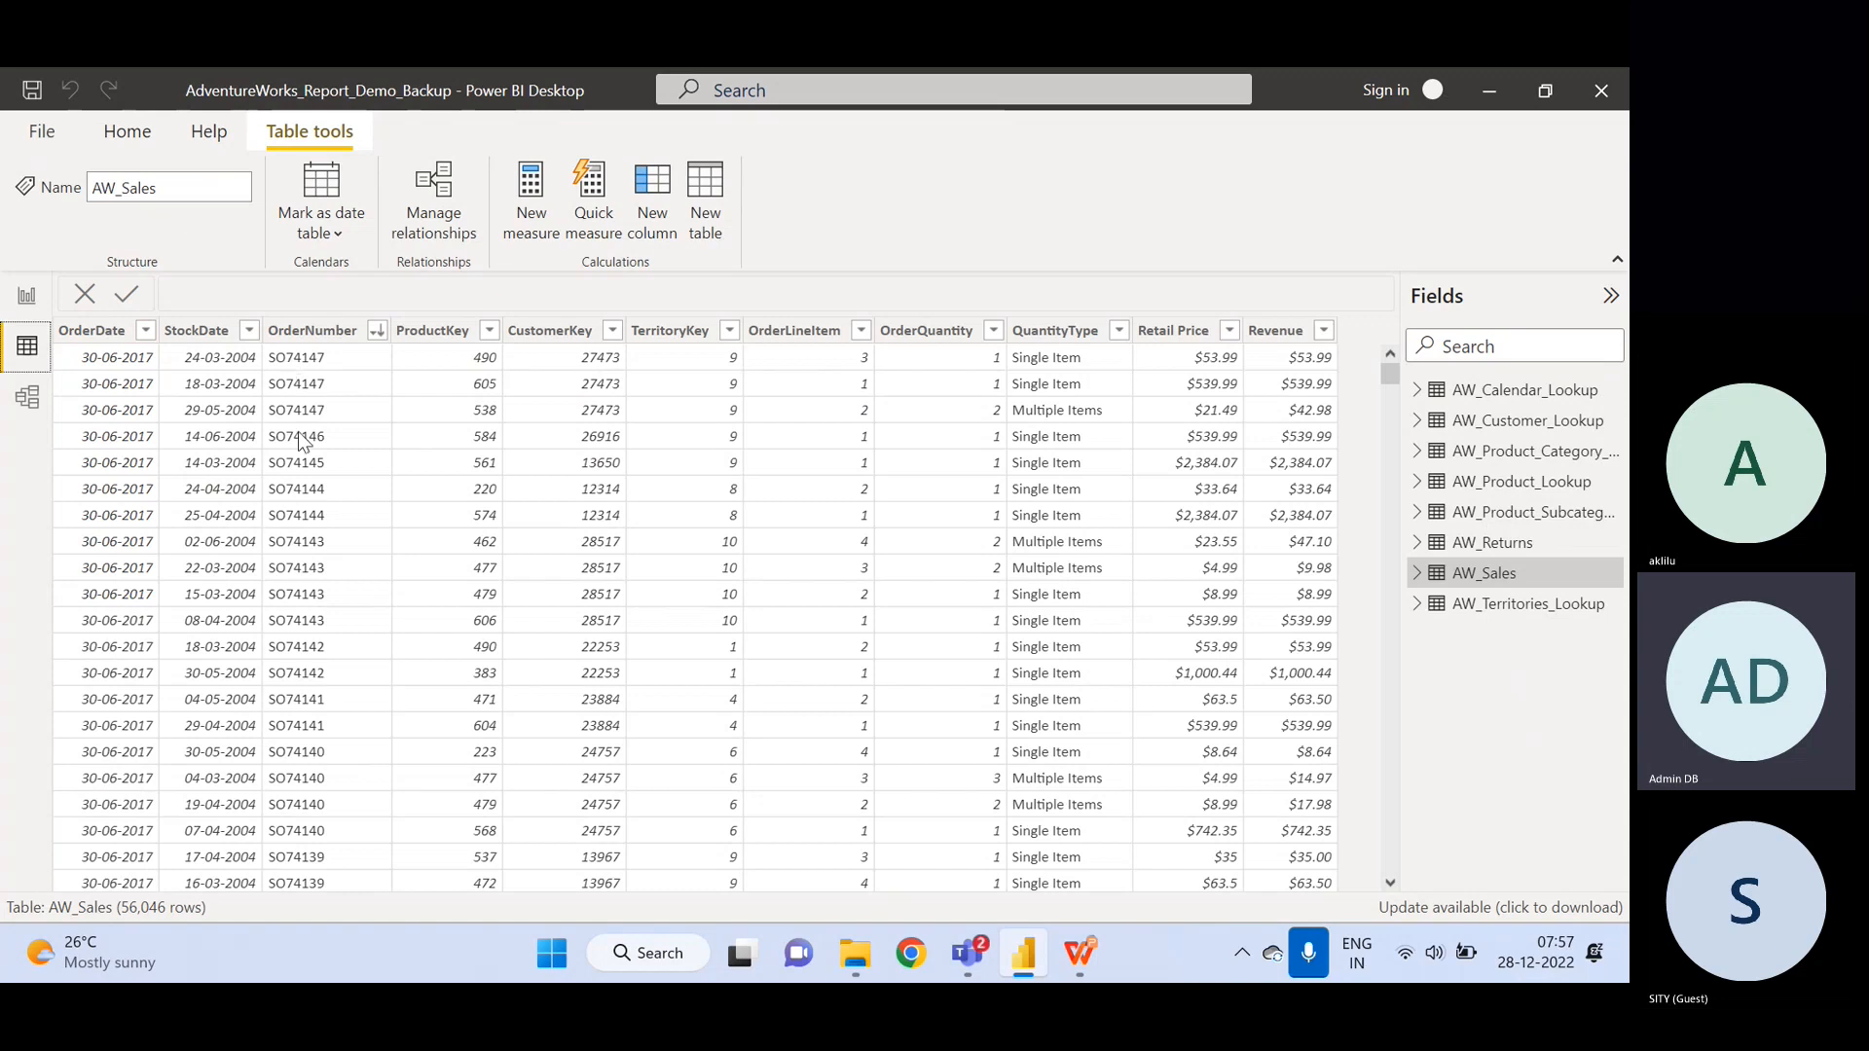
click(27, 295)
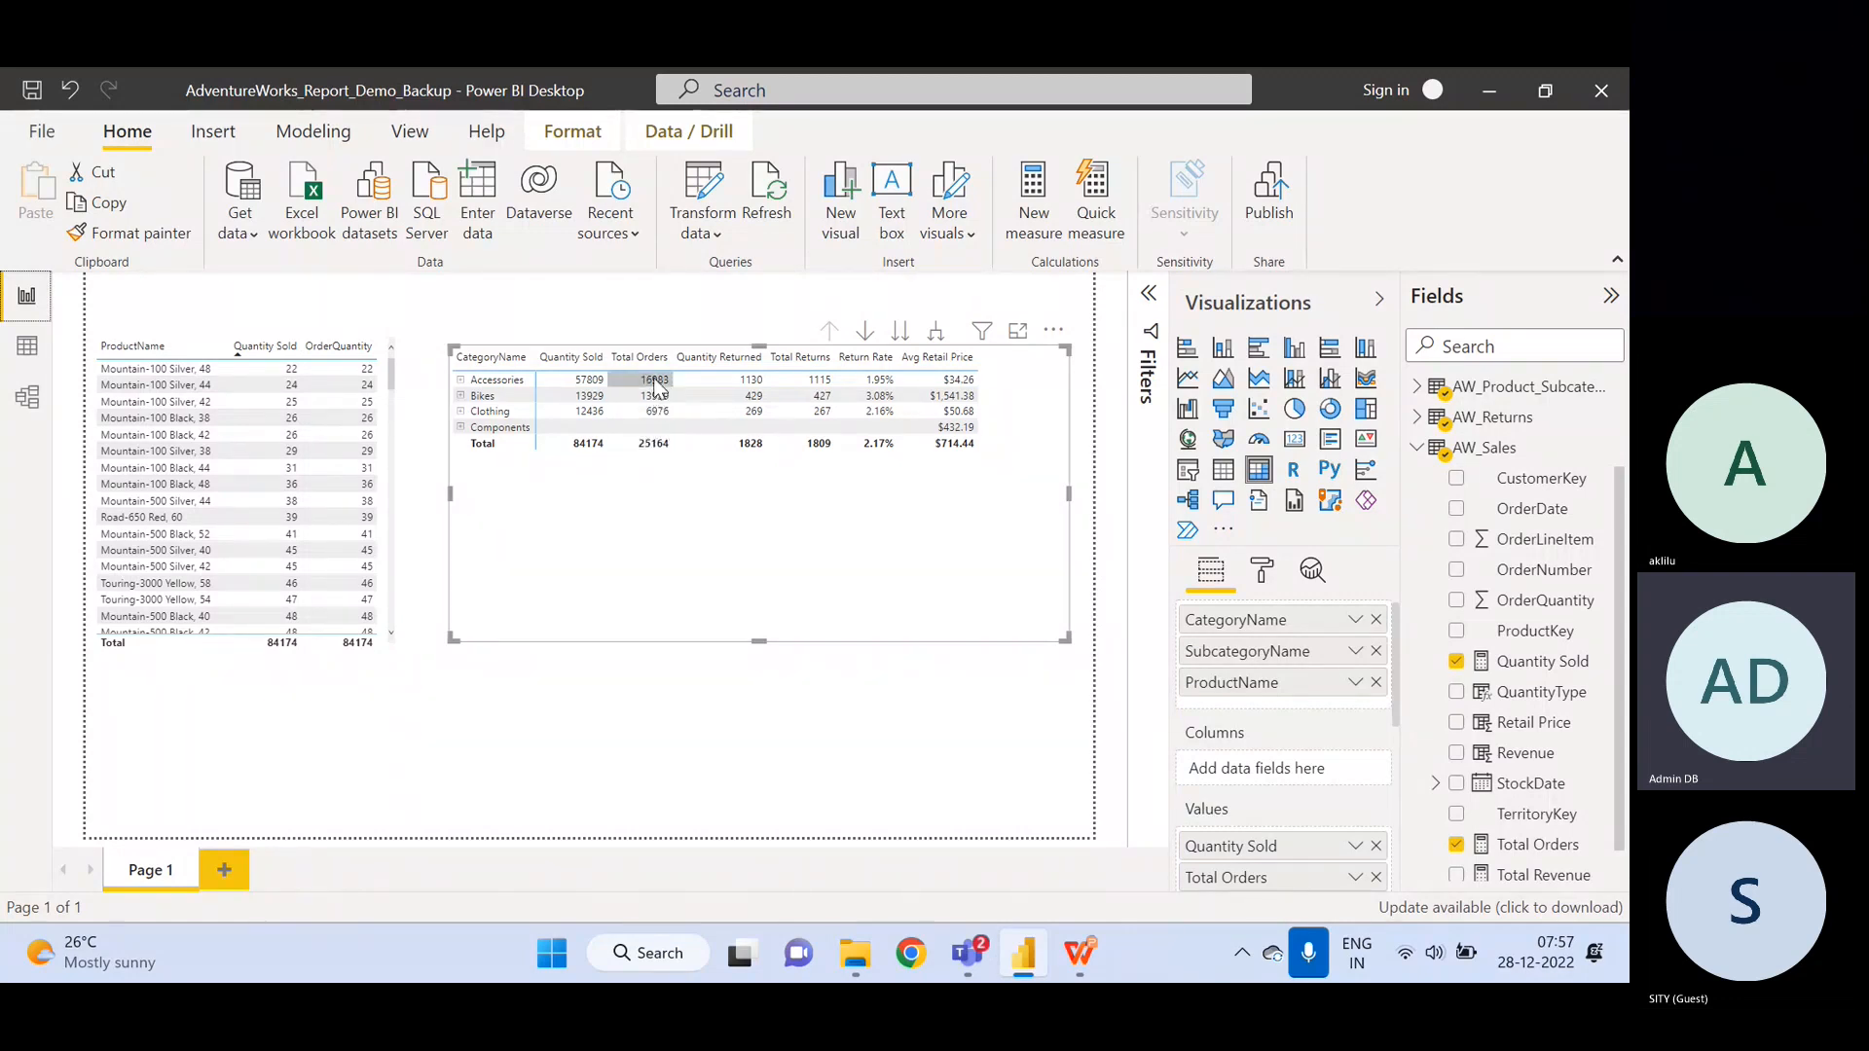
click(27, 346)
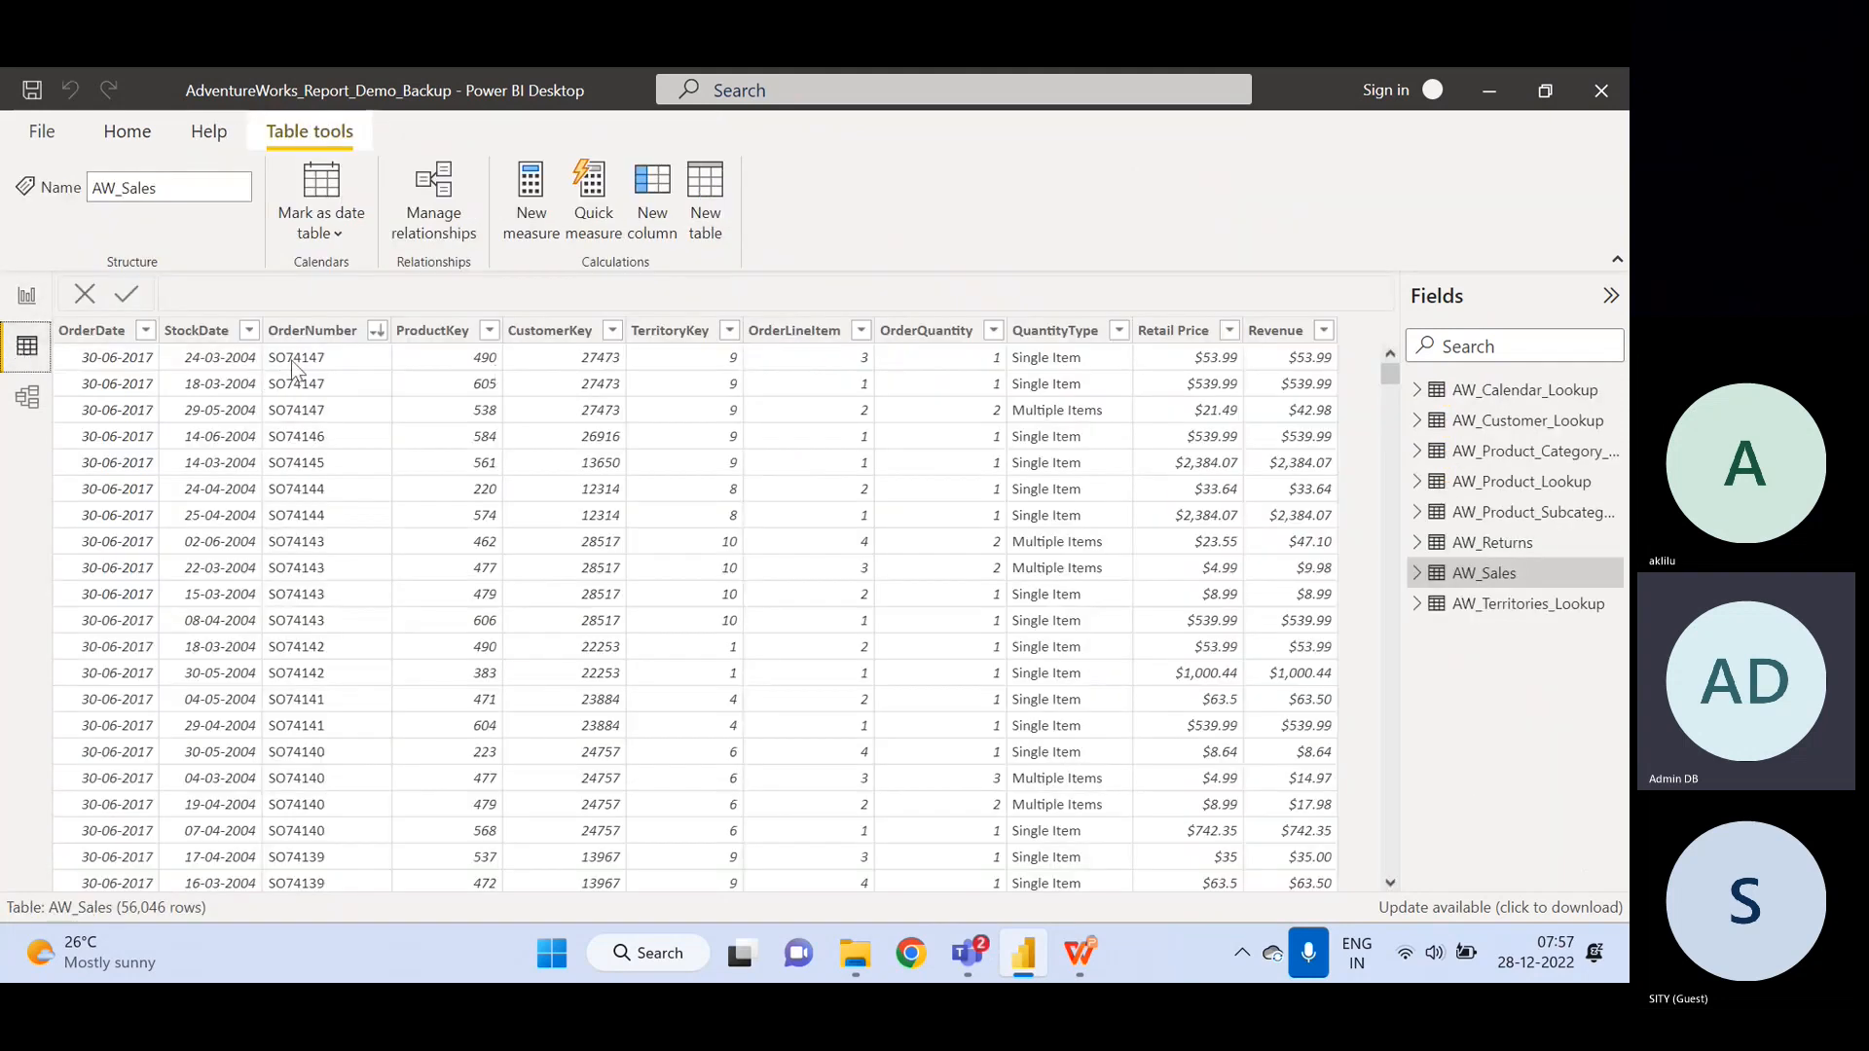
click(28, 294)
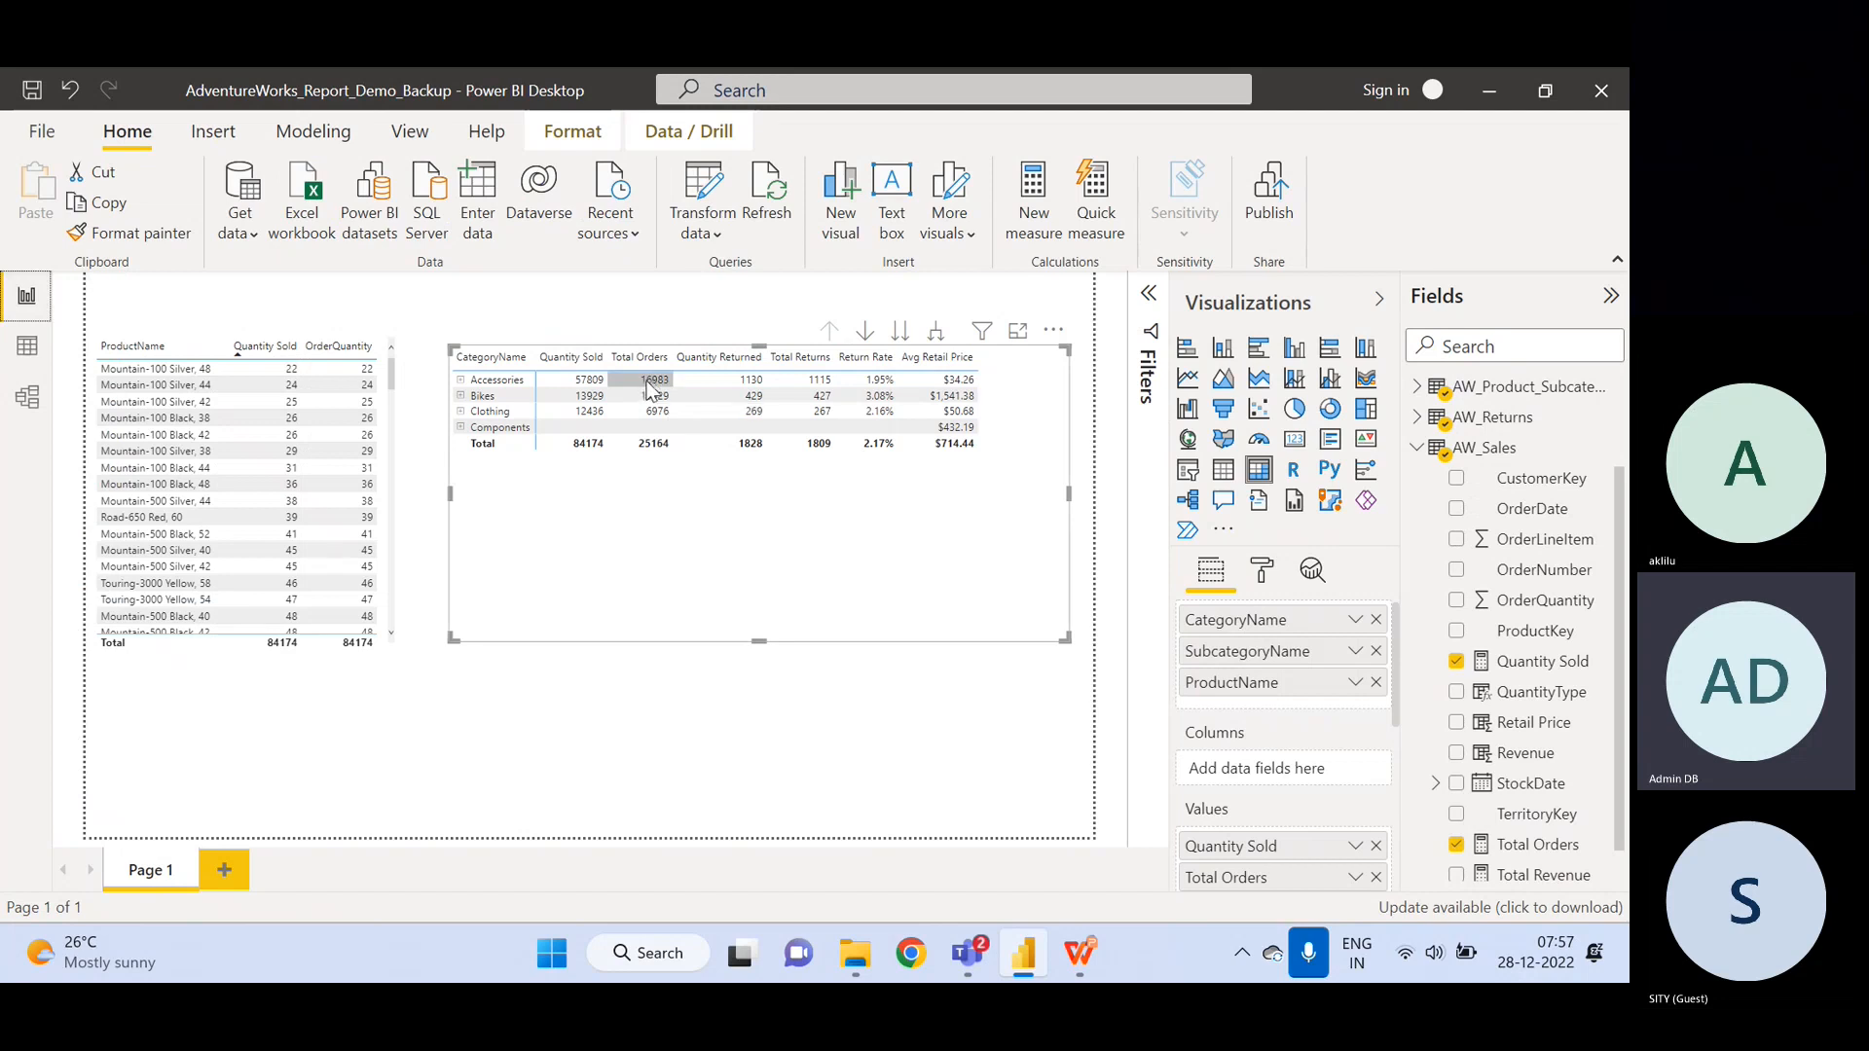
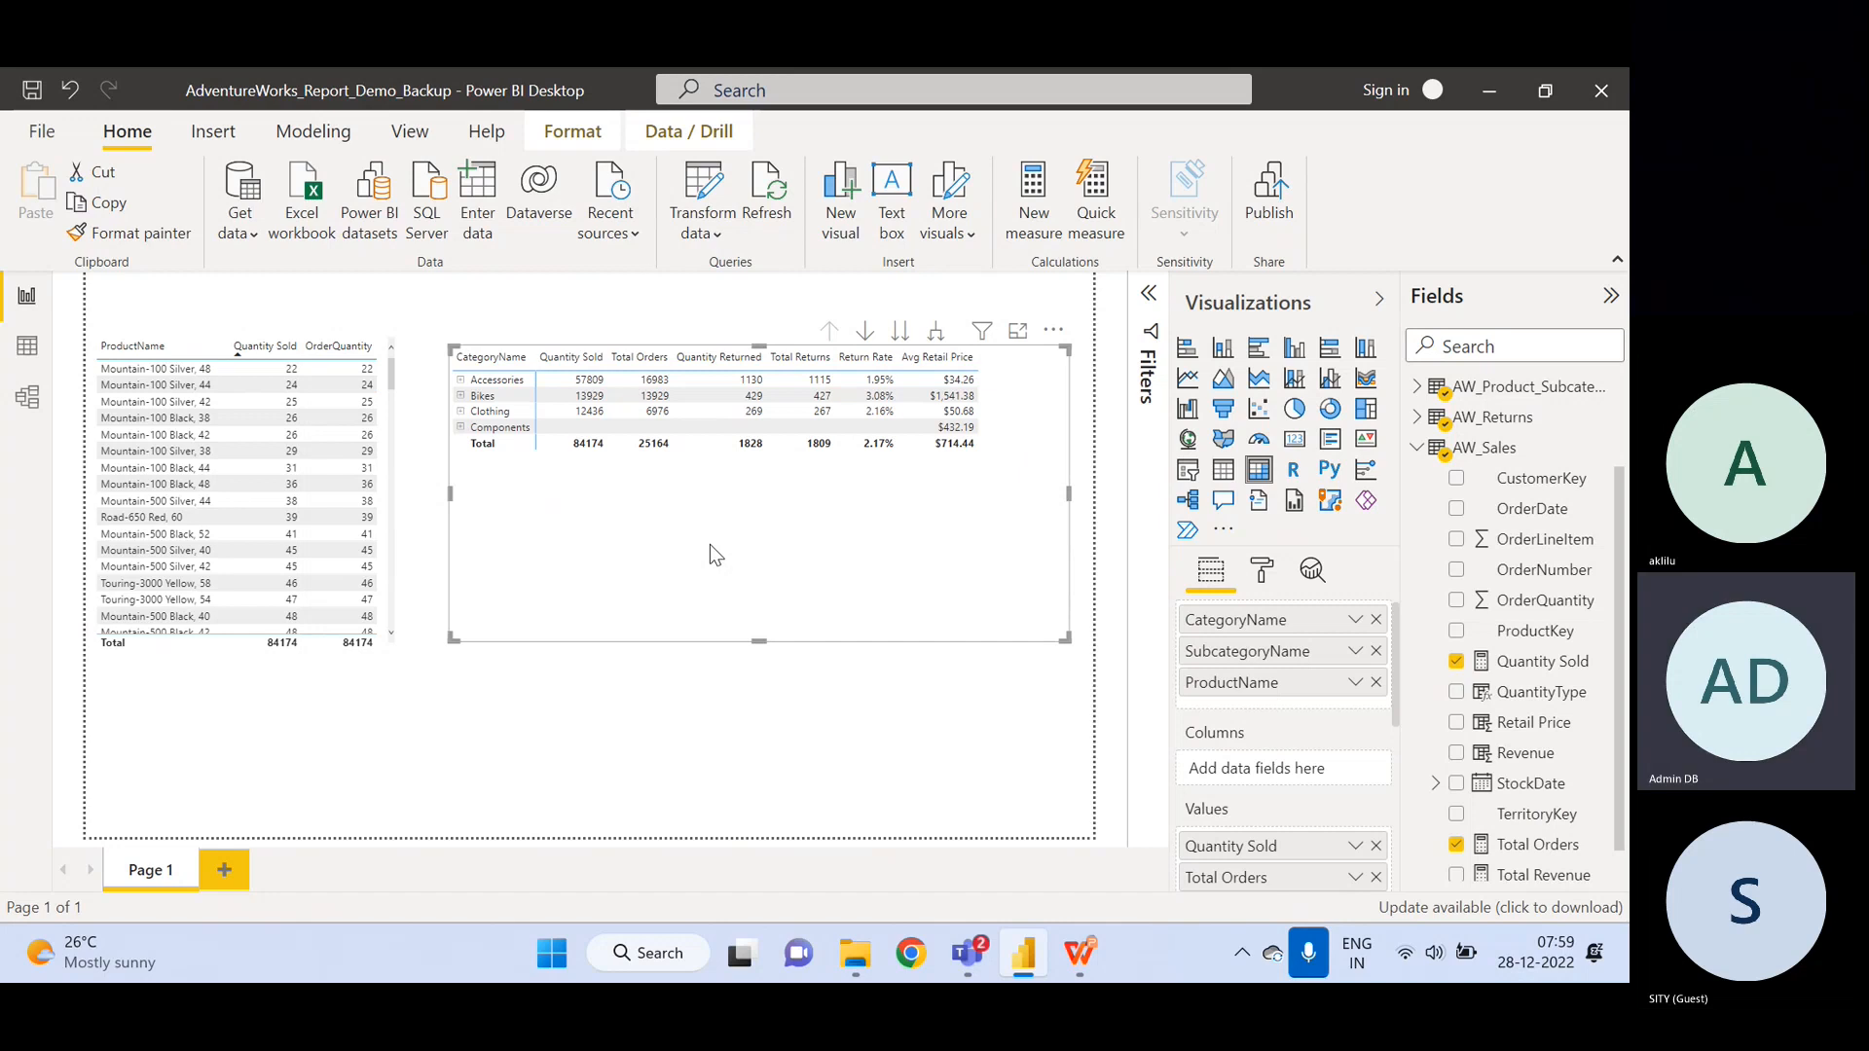
- Switch to the Class_PPT presentation in WPS Office and compare its CALCULATE filter context slide with the Power BI category matrix
click(1070, 958)
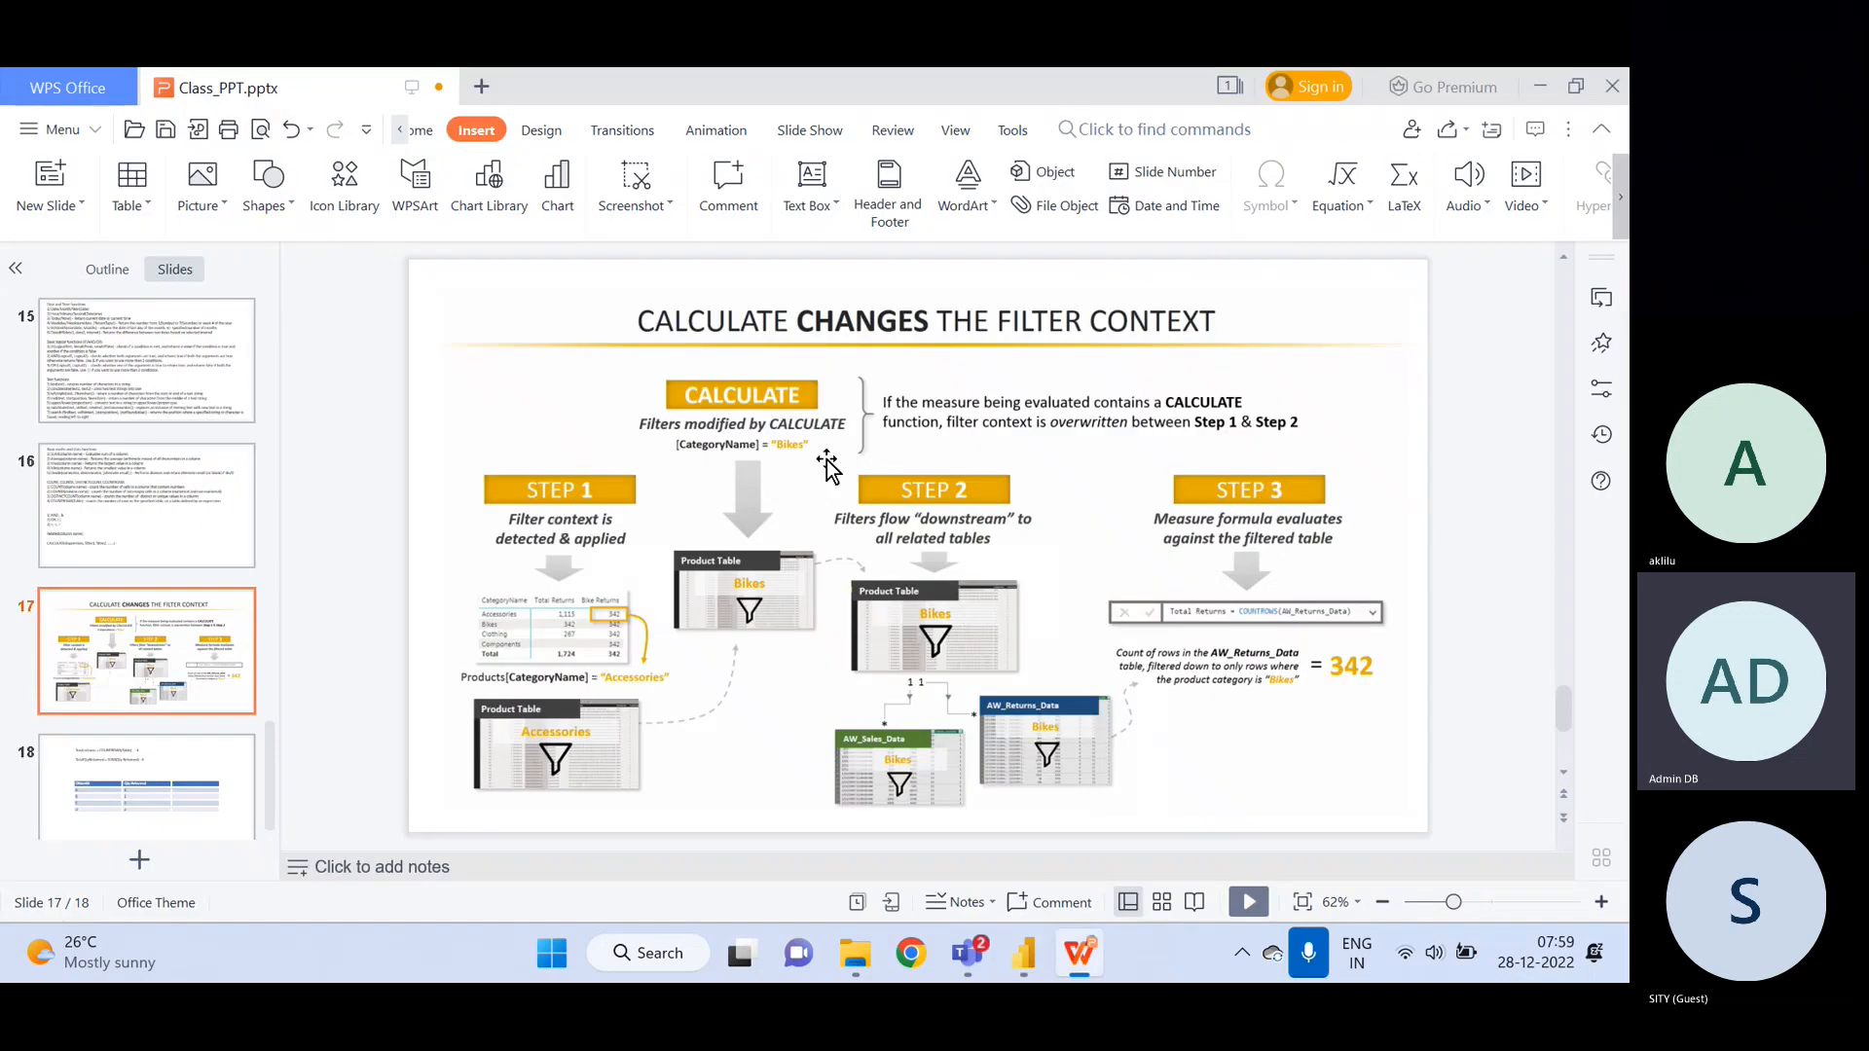
click(1023, 957)
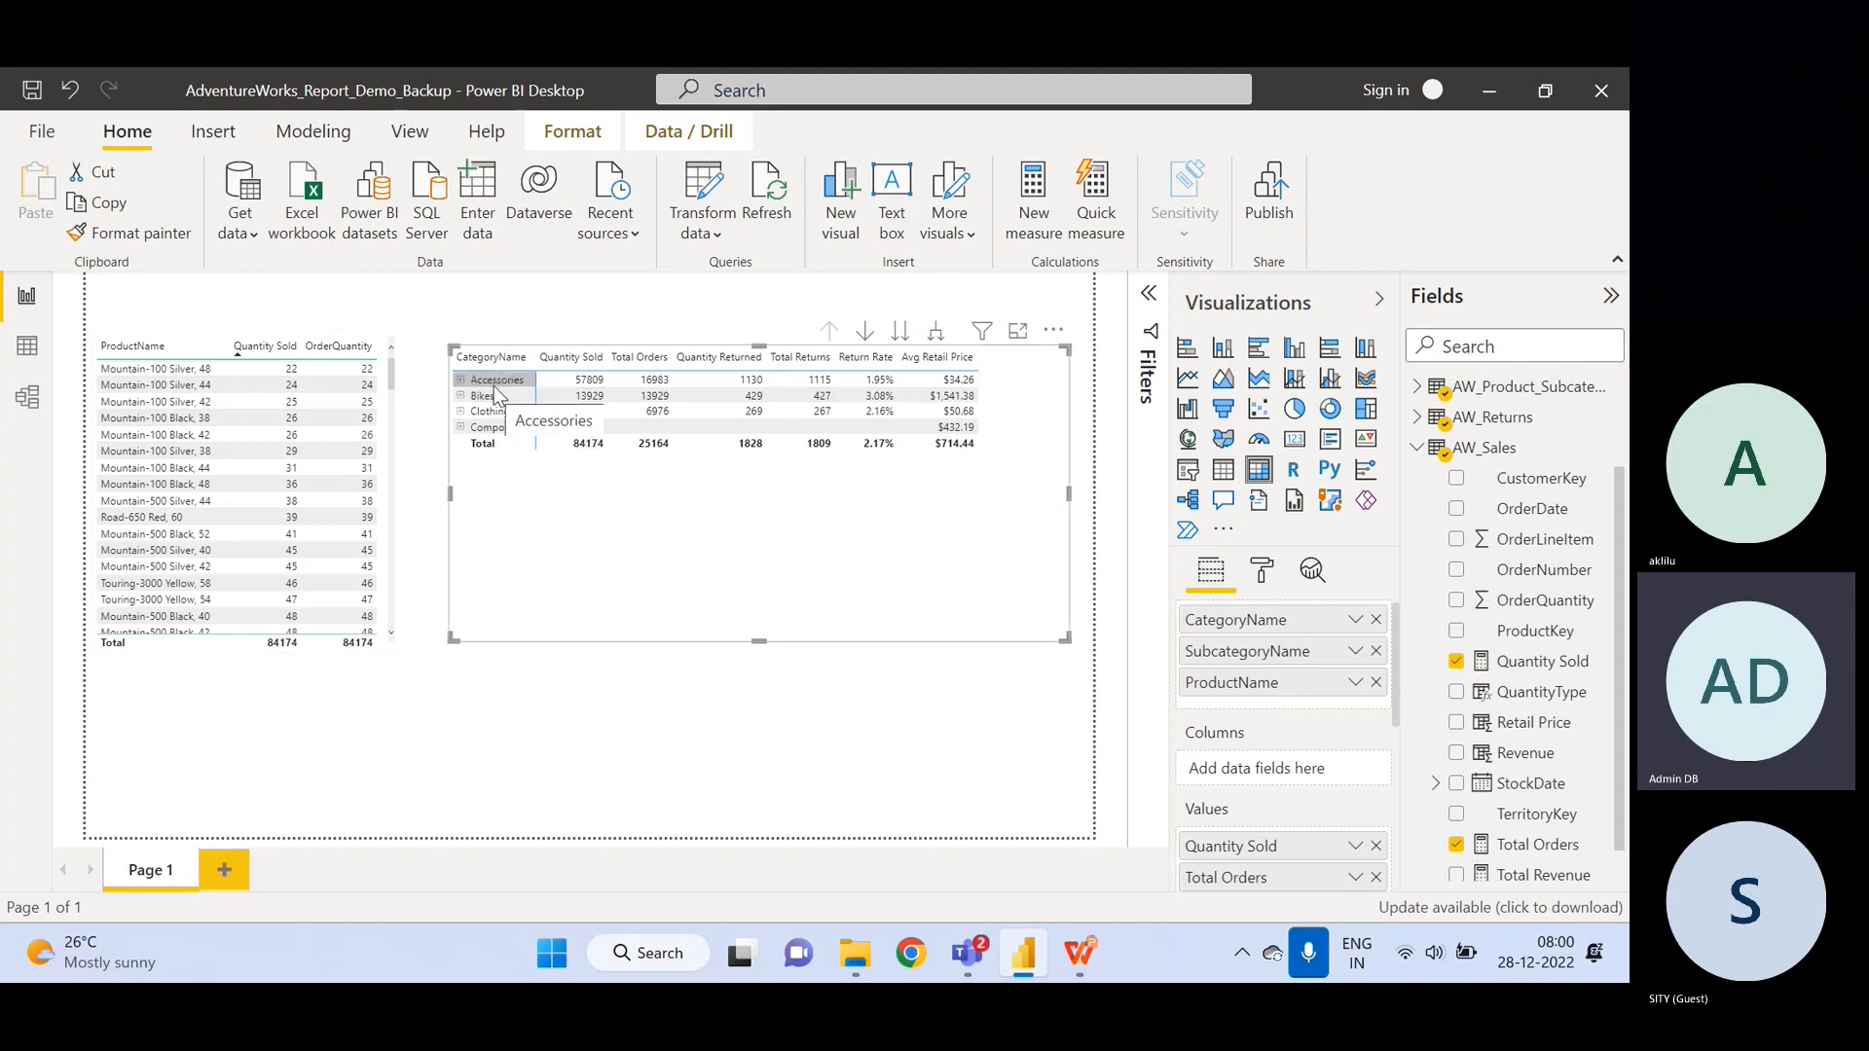
click(1083, 964)
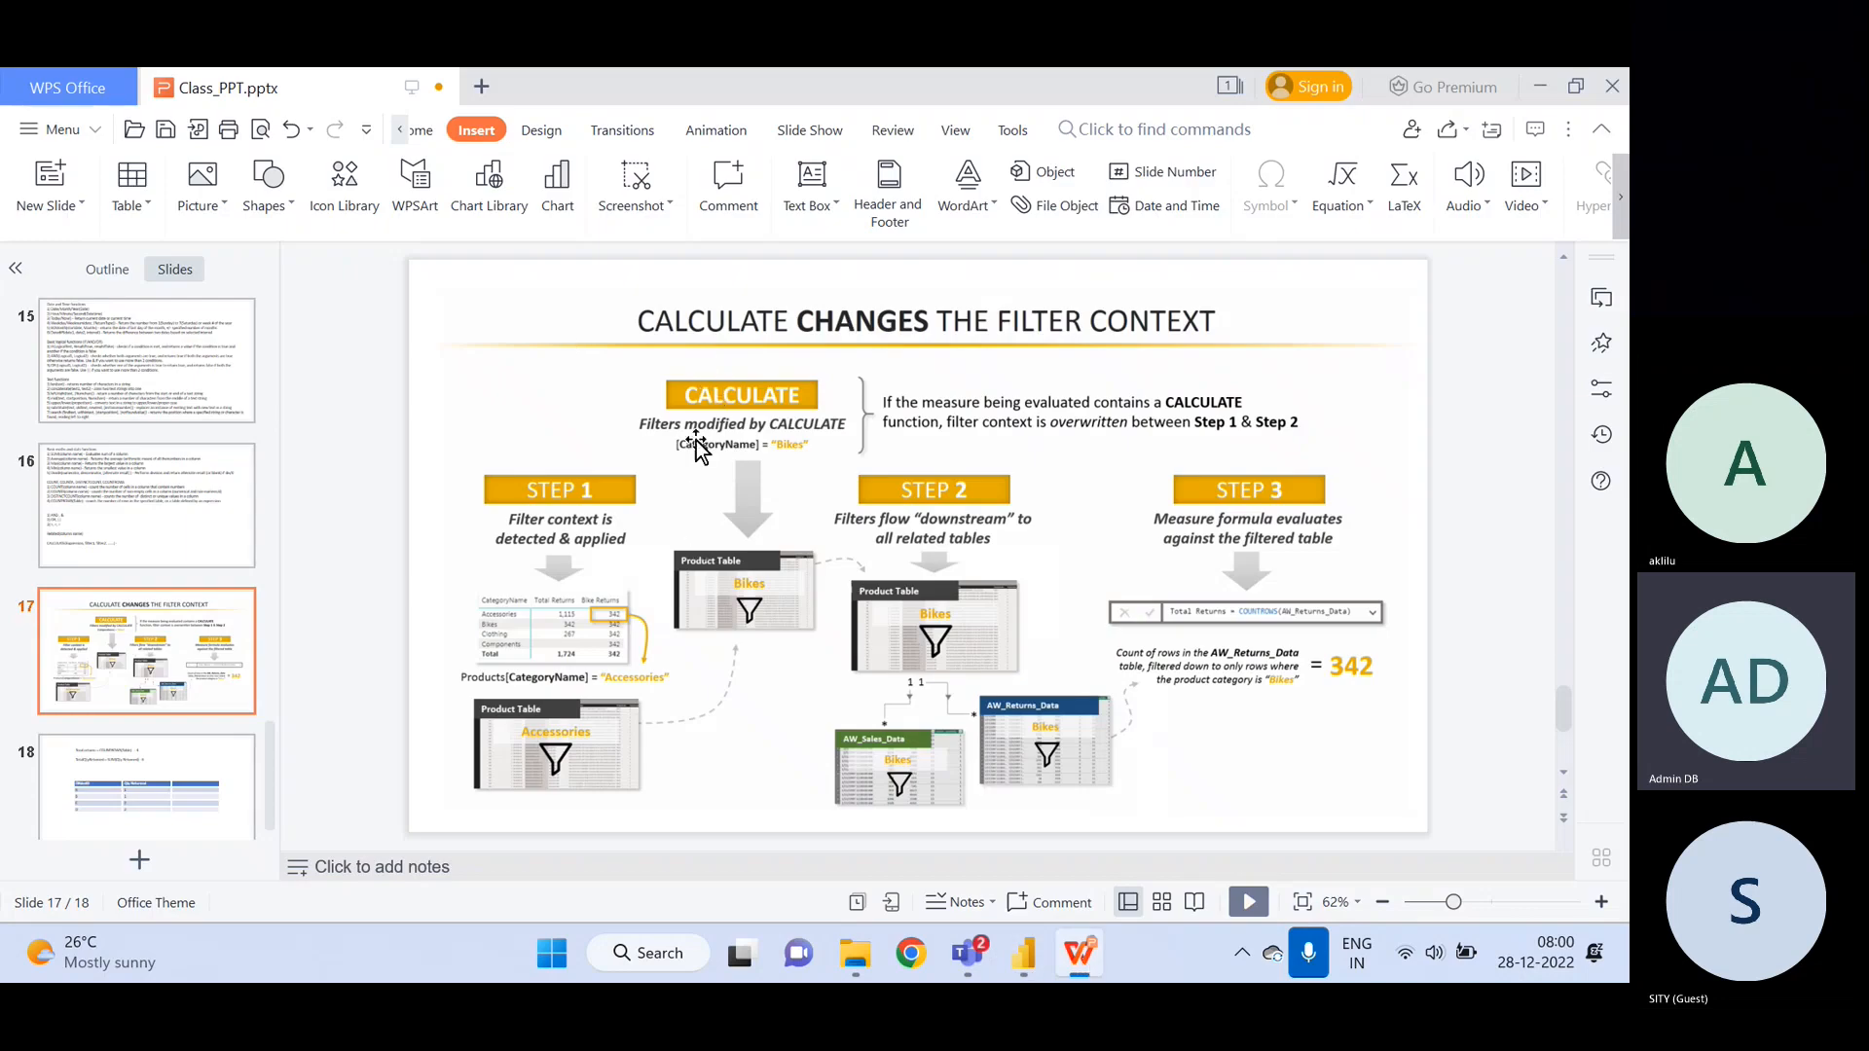
click(776, 379)
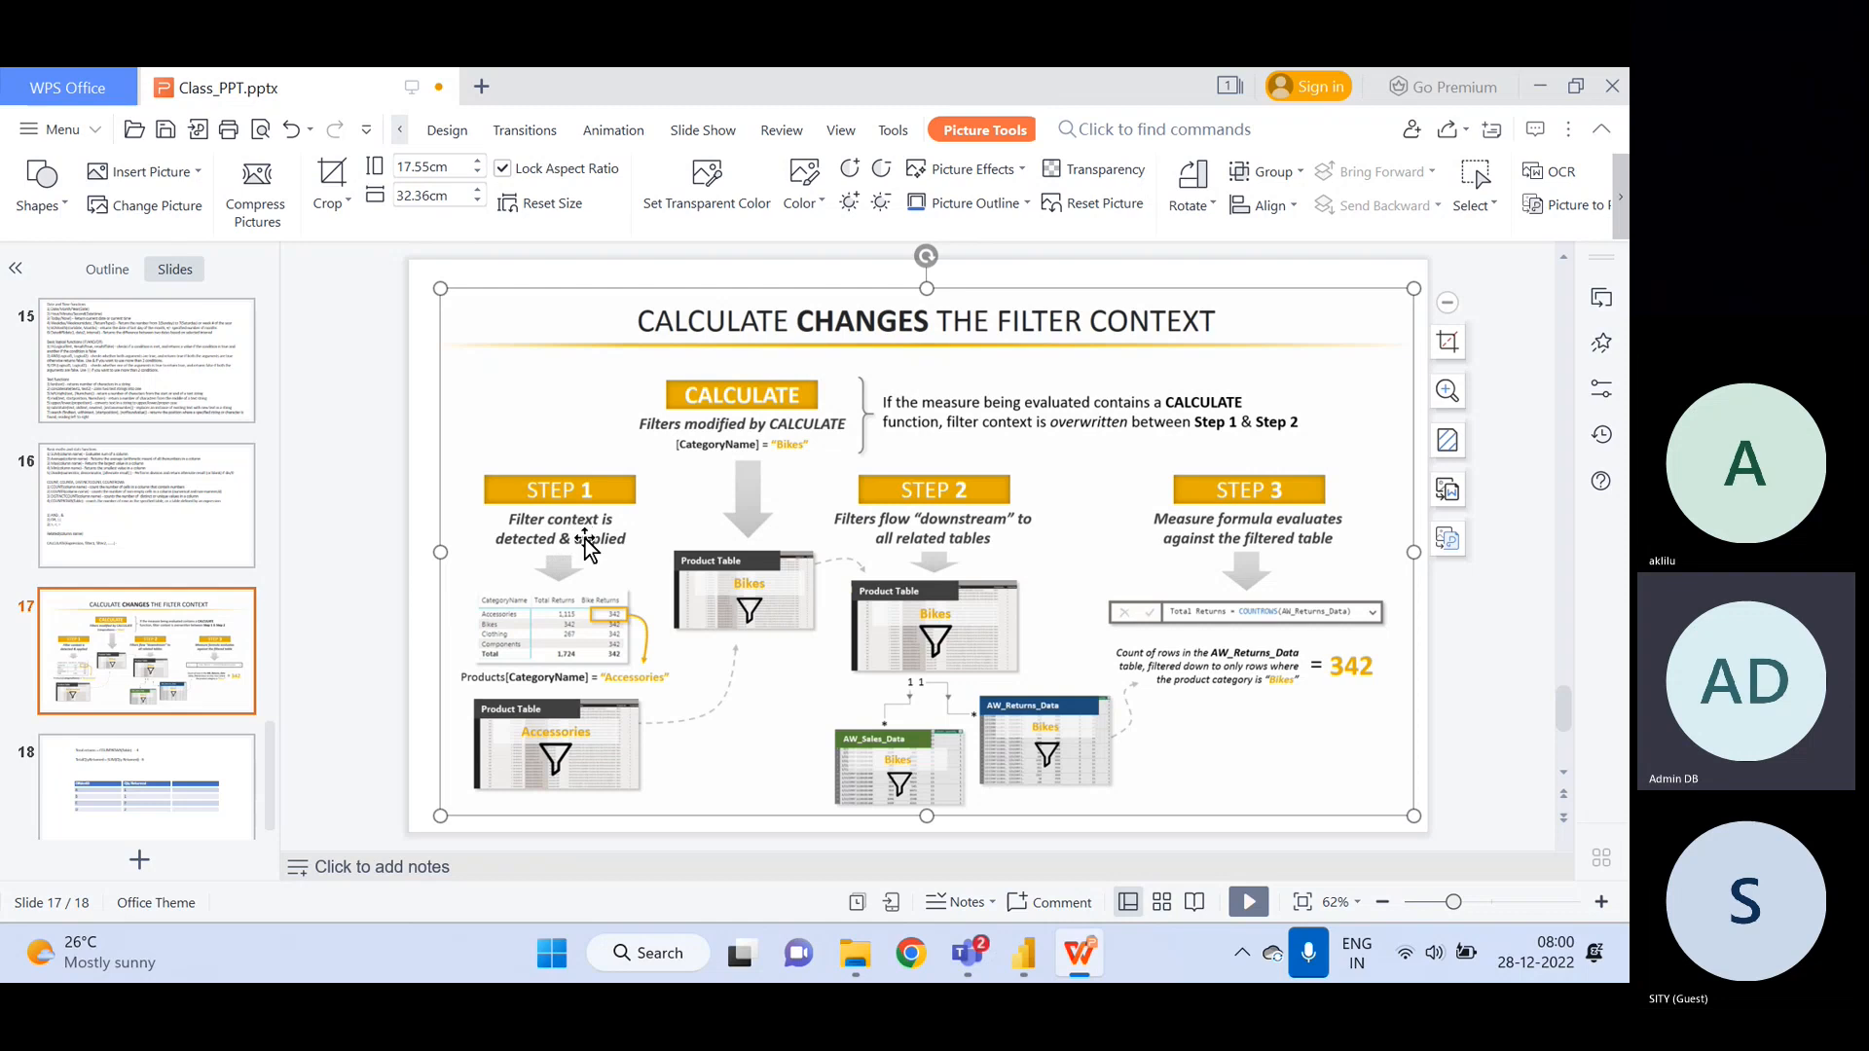
click(1035, 952)
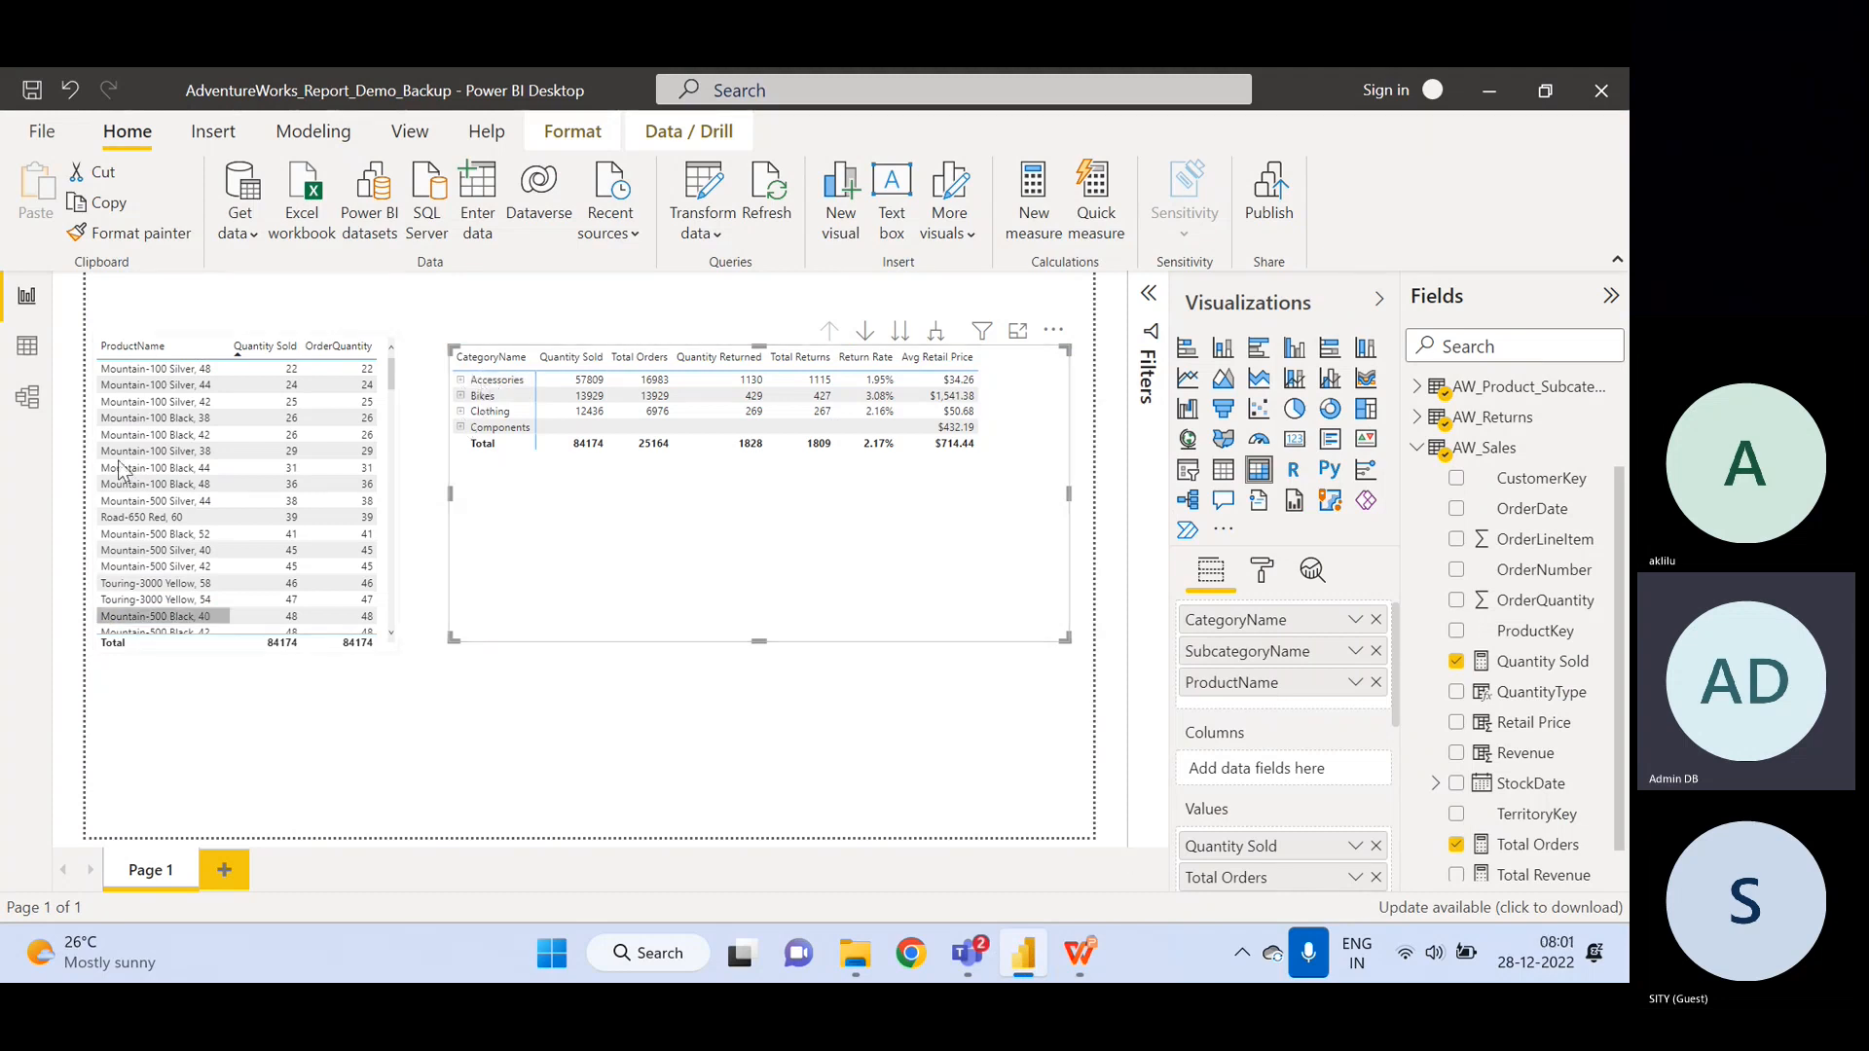
- Compare the AW_Sales data with the report's category matrix and view the filter values of the ProductKey column without applying a filter
click(28, 349)
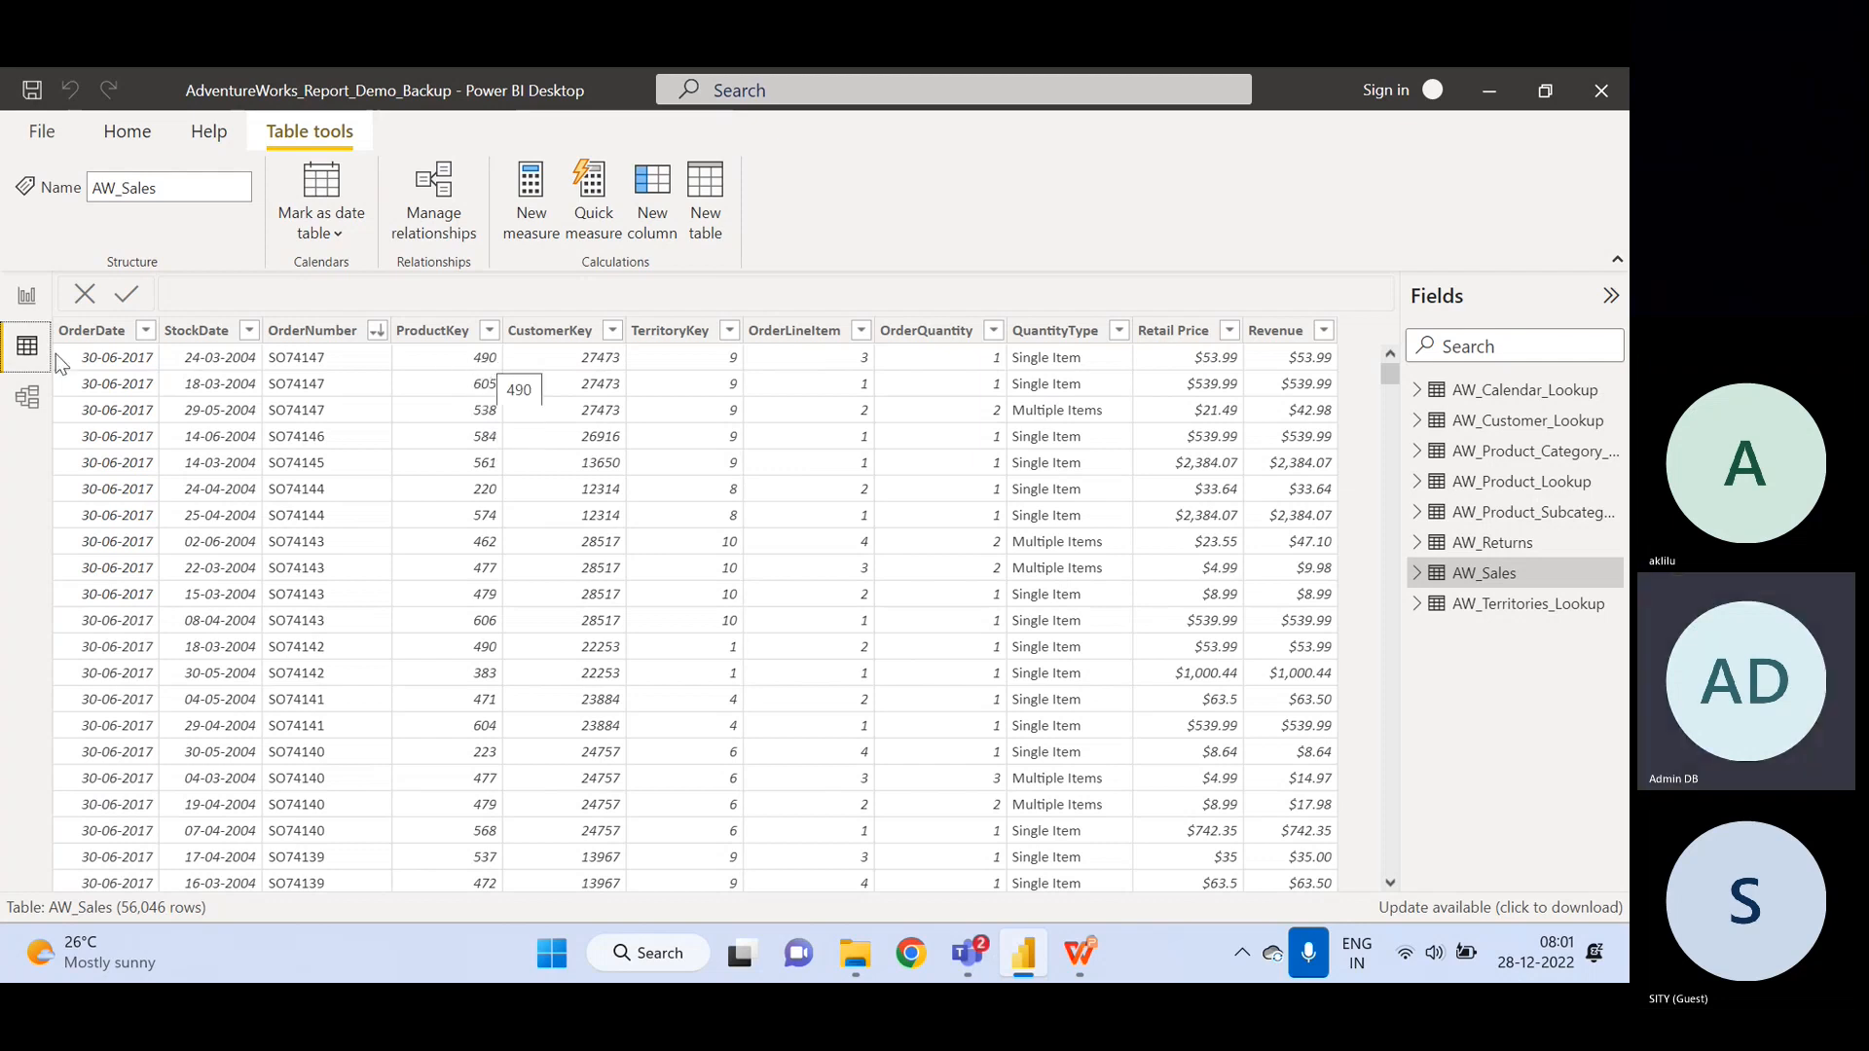
click(27, 295)
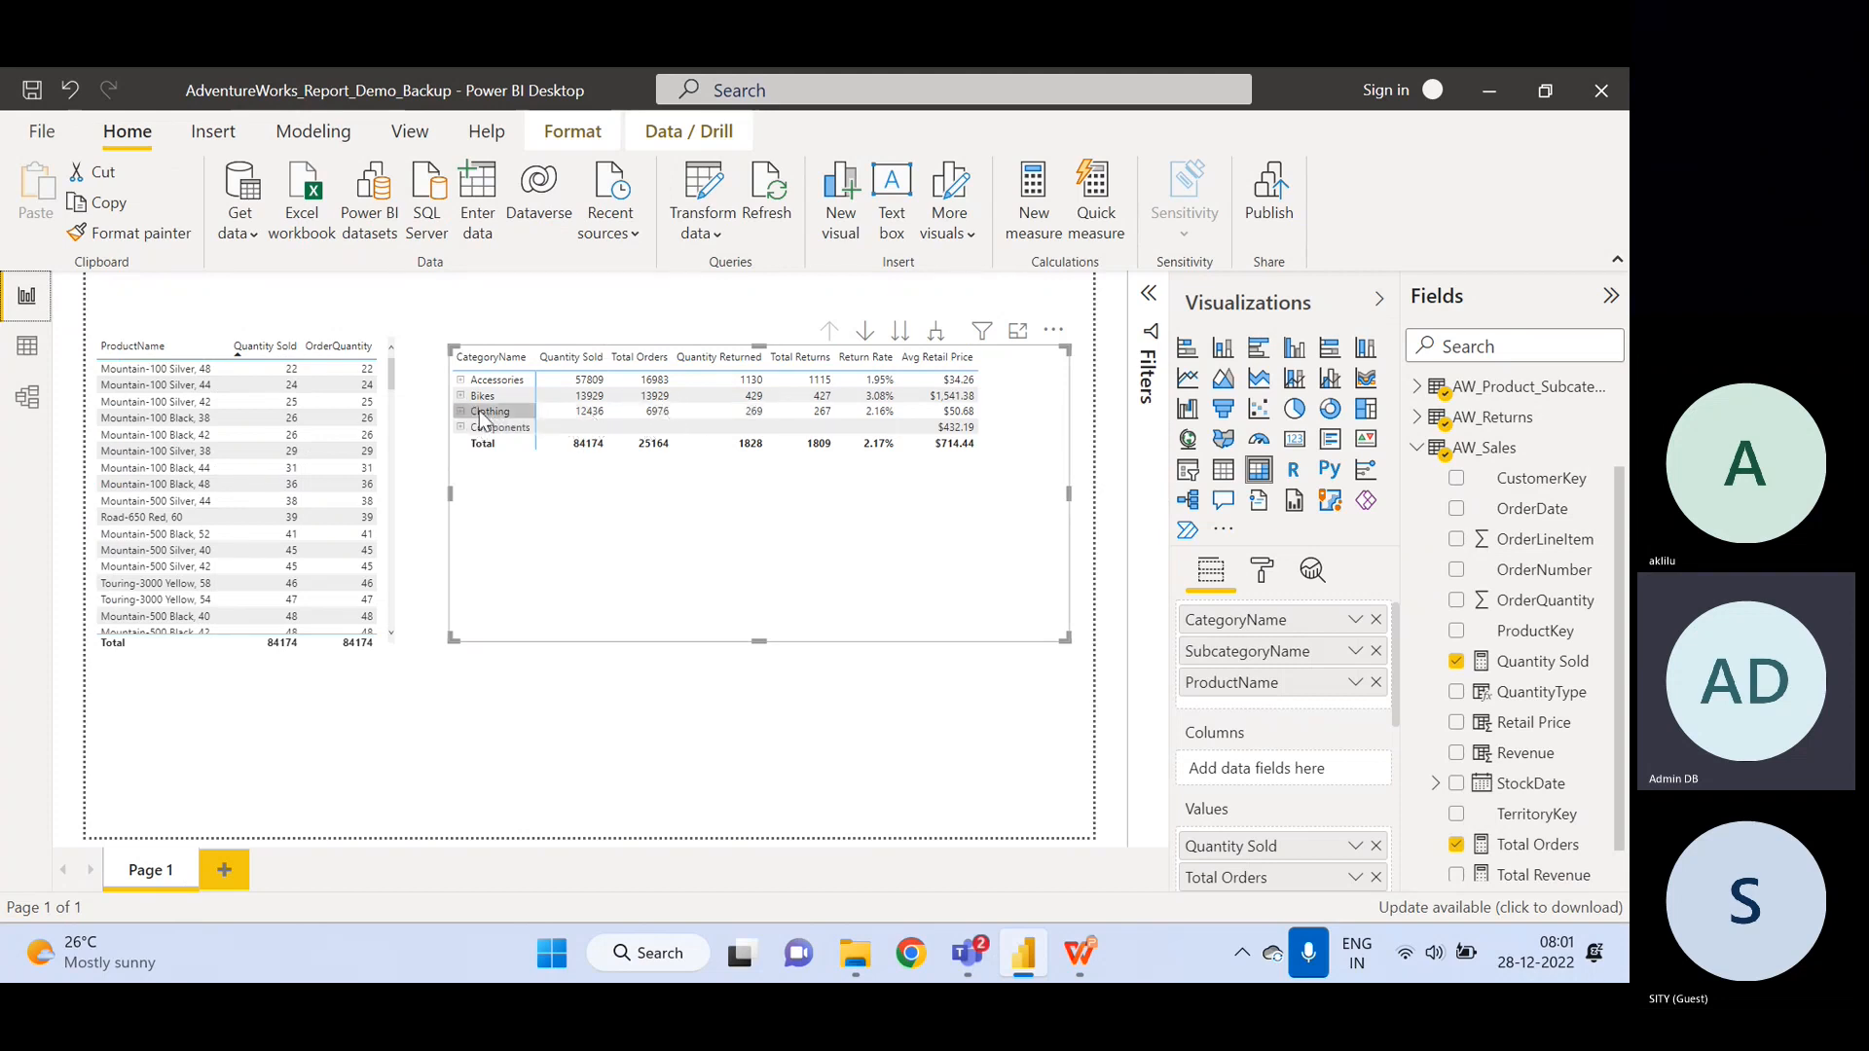
click(27, 347)
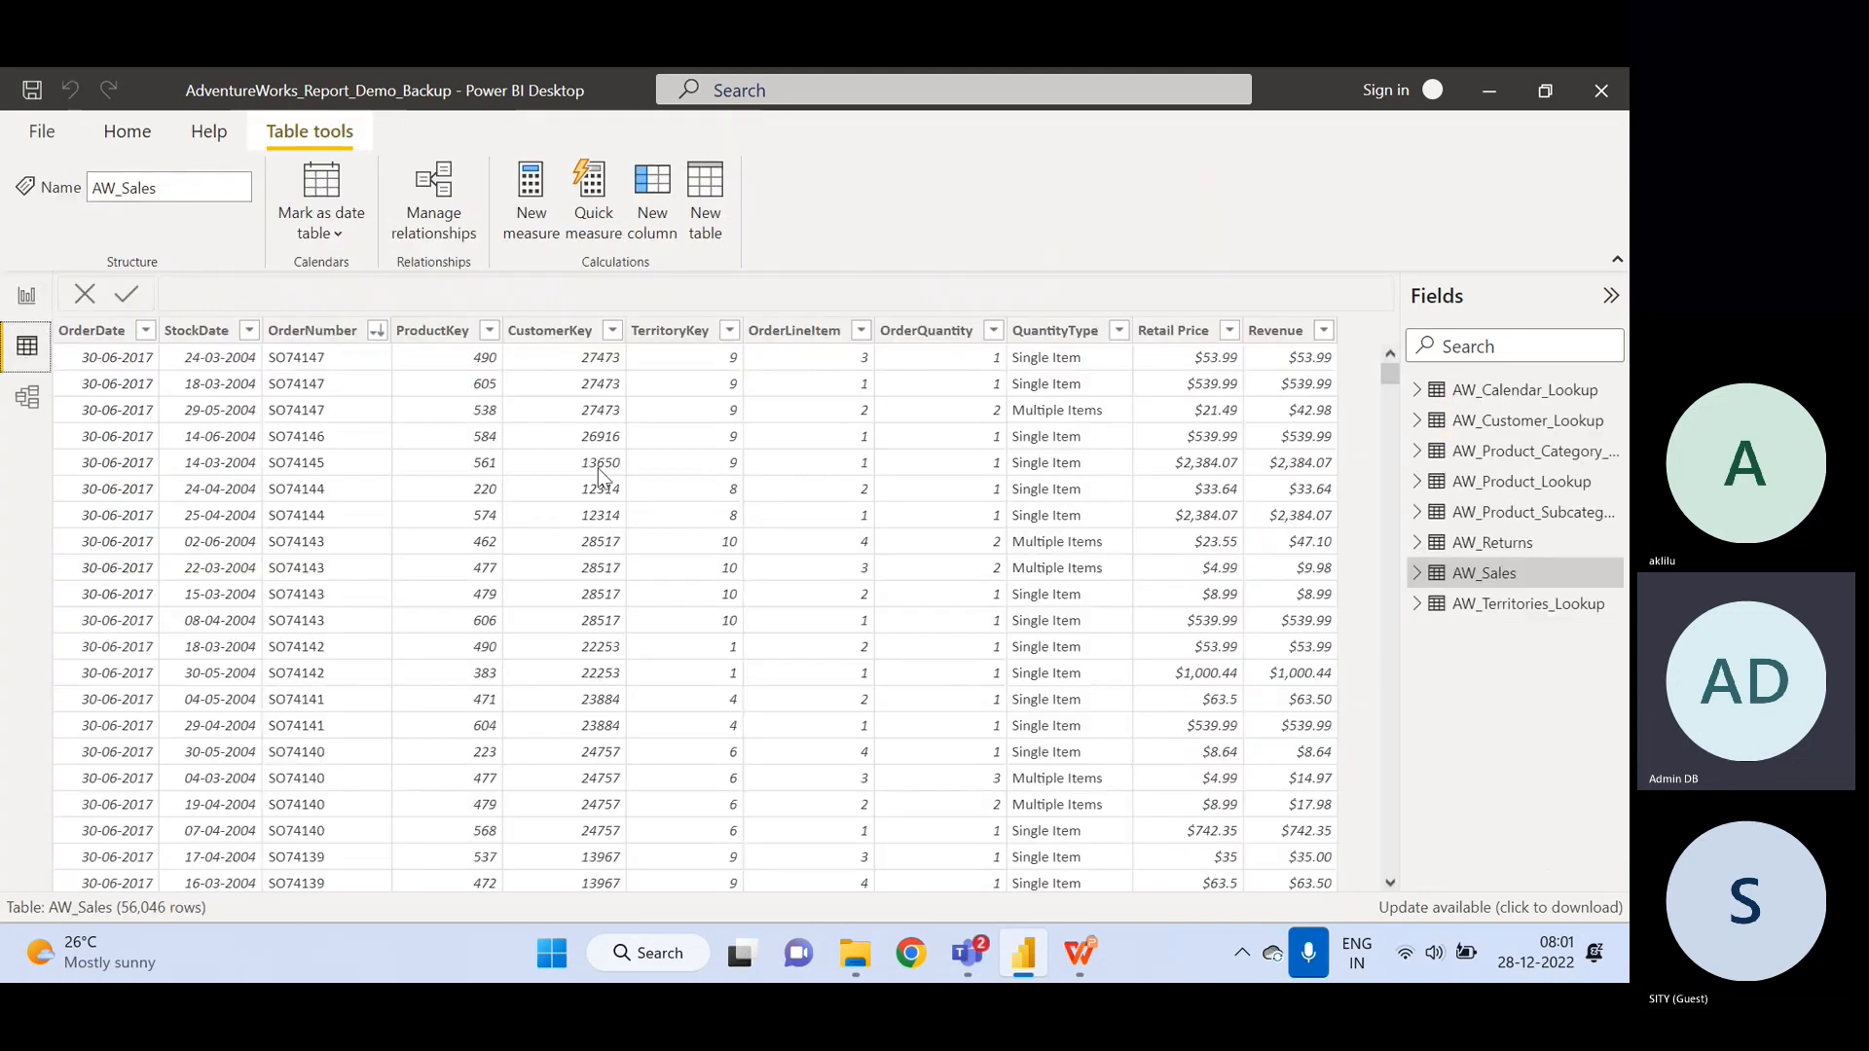
click(492, 332)
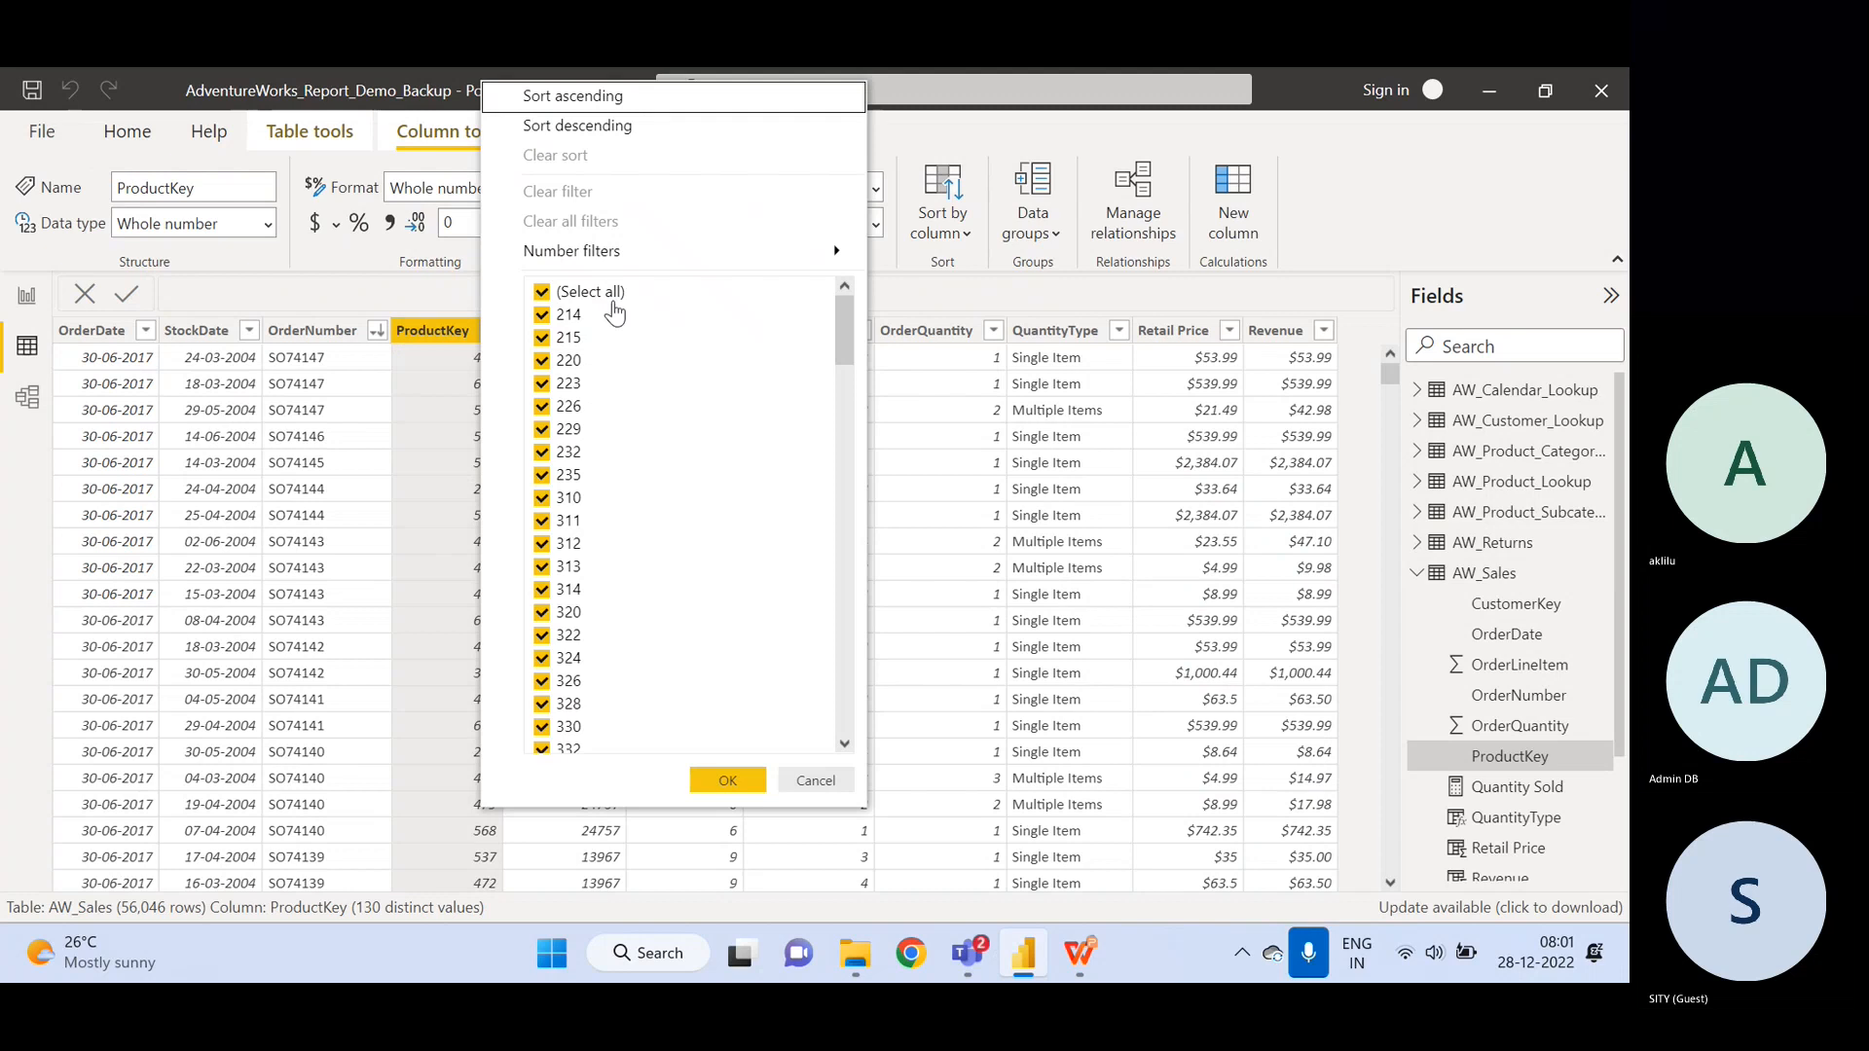
click(943, 297)
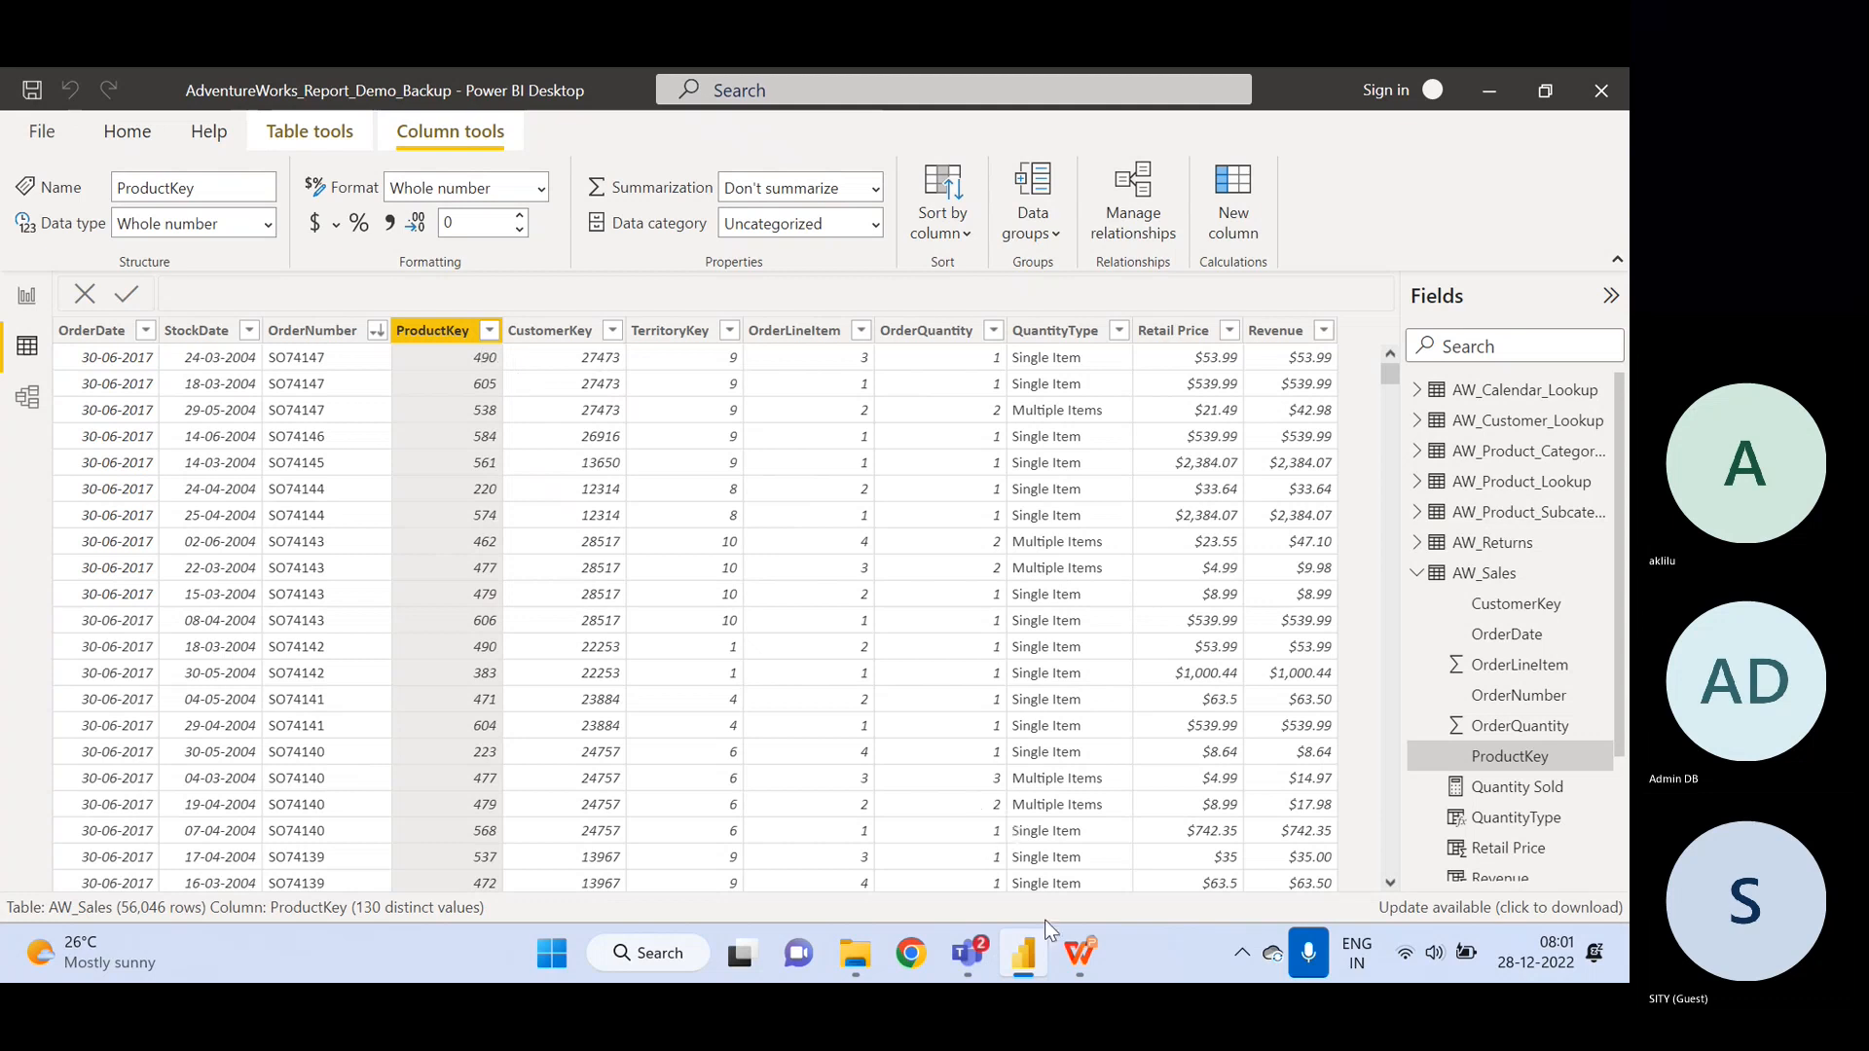
- Glance at the CALCULATE slide in WPS Office, return to Power BI and view the data of AW_Product_Lookup
click(1074, 956)
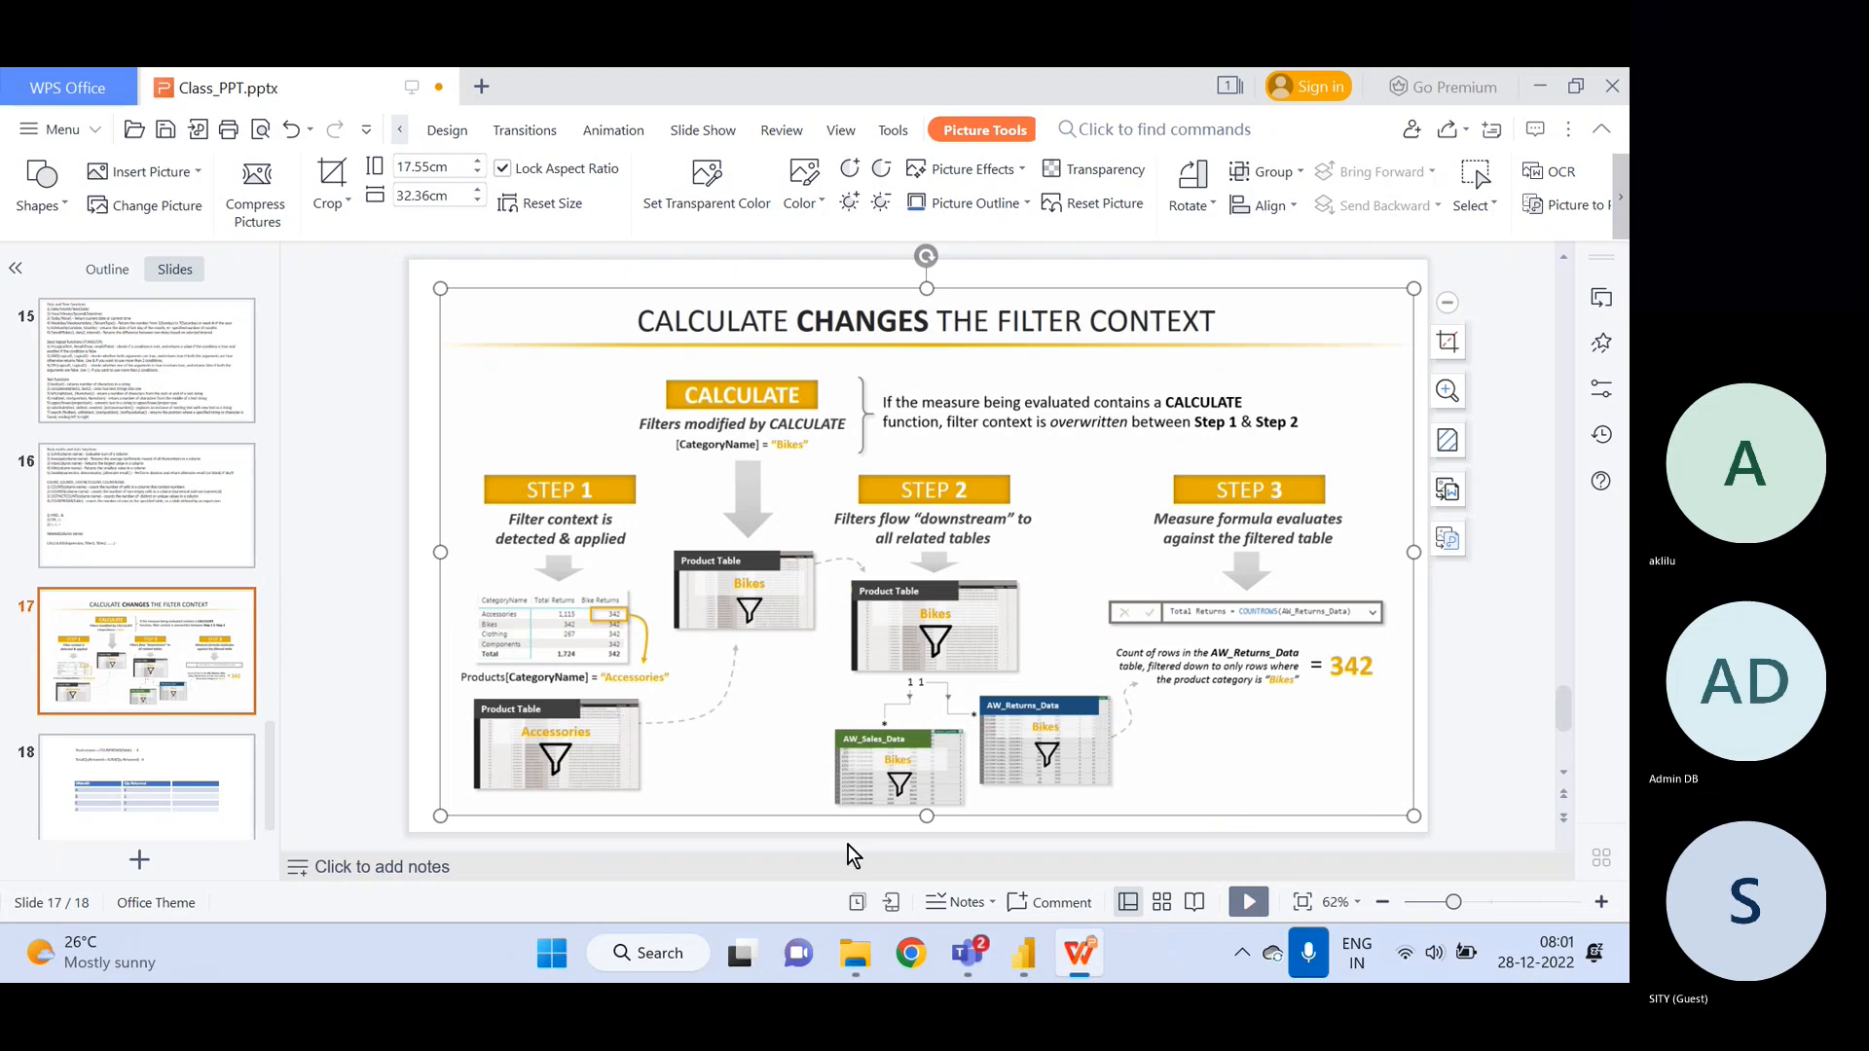
click(1076, 954)
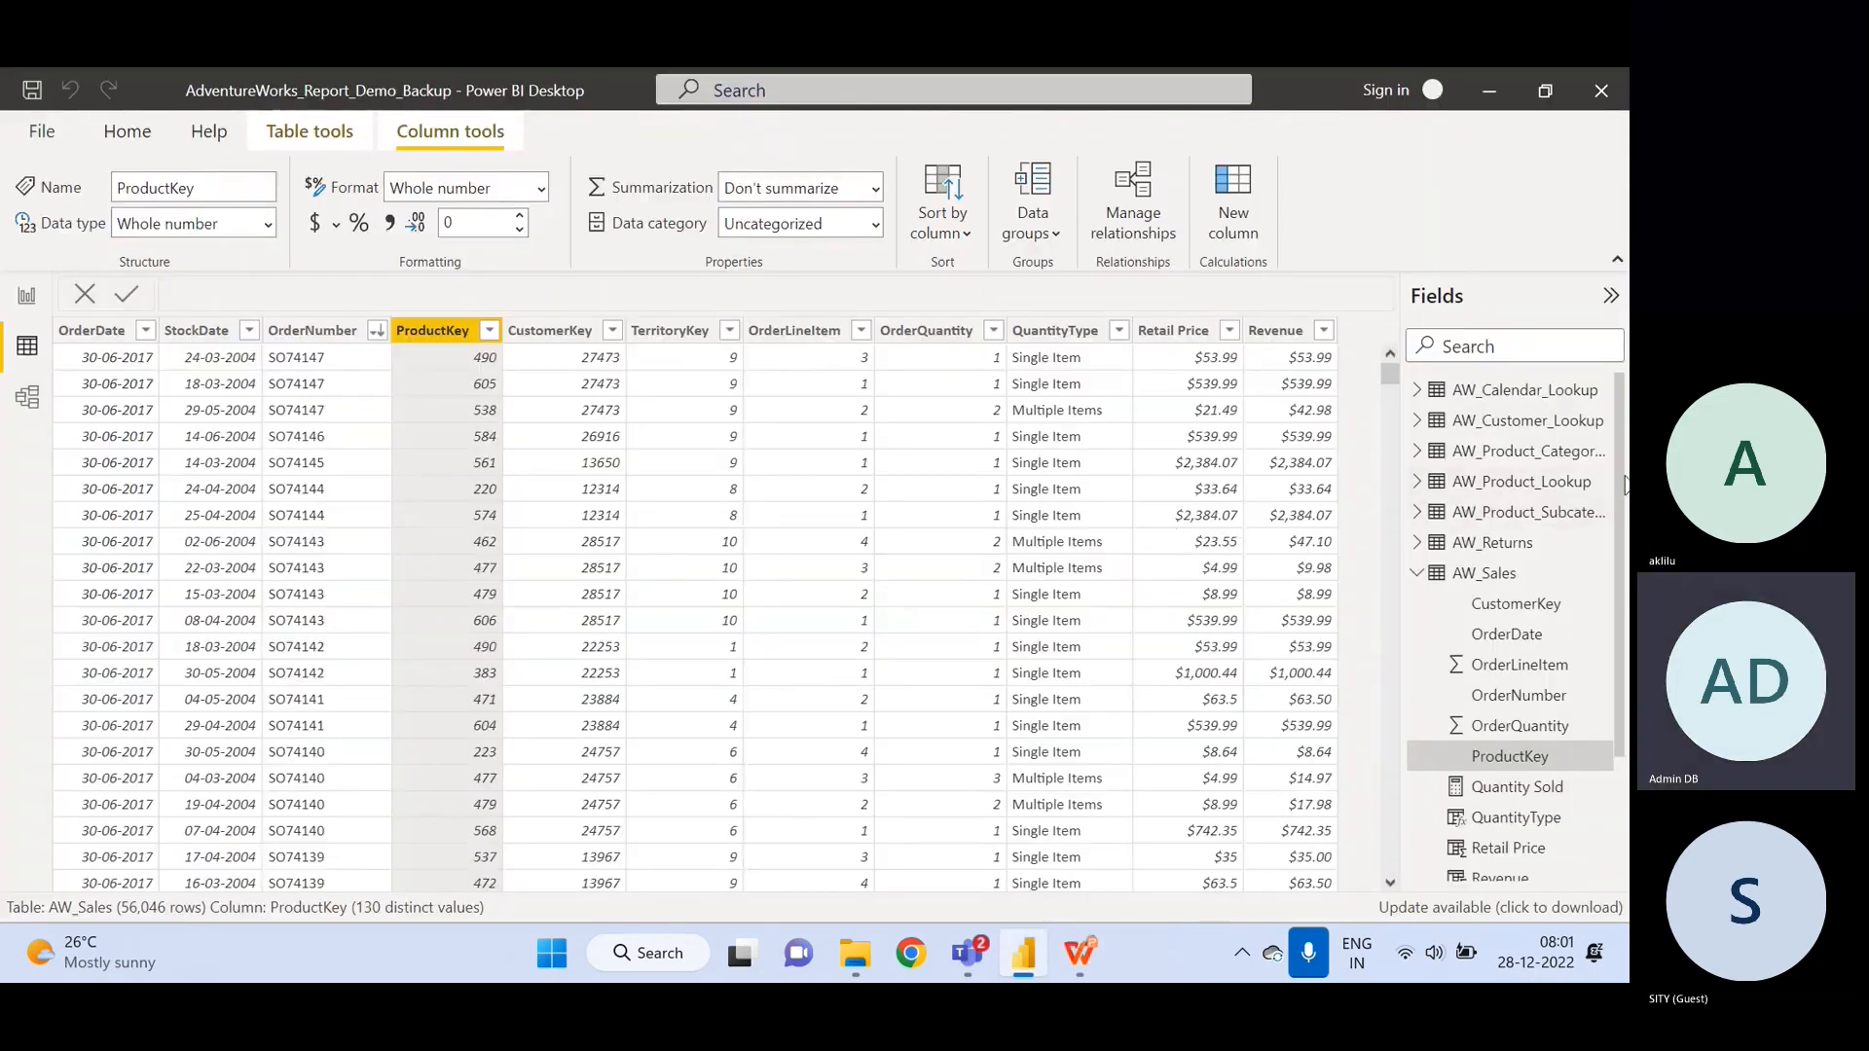
scroll(1618, 485, down, 1)
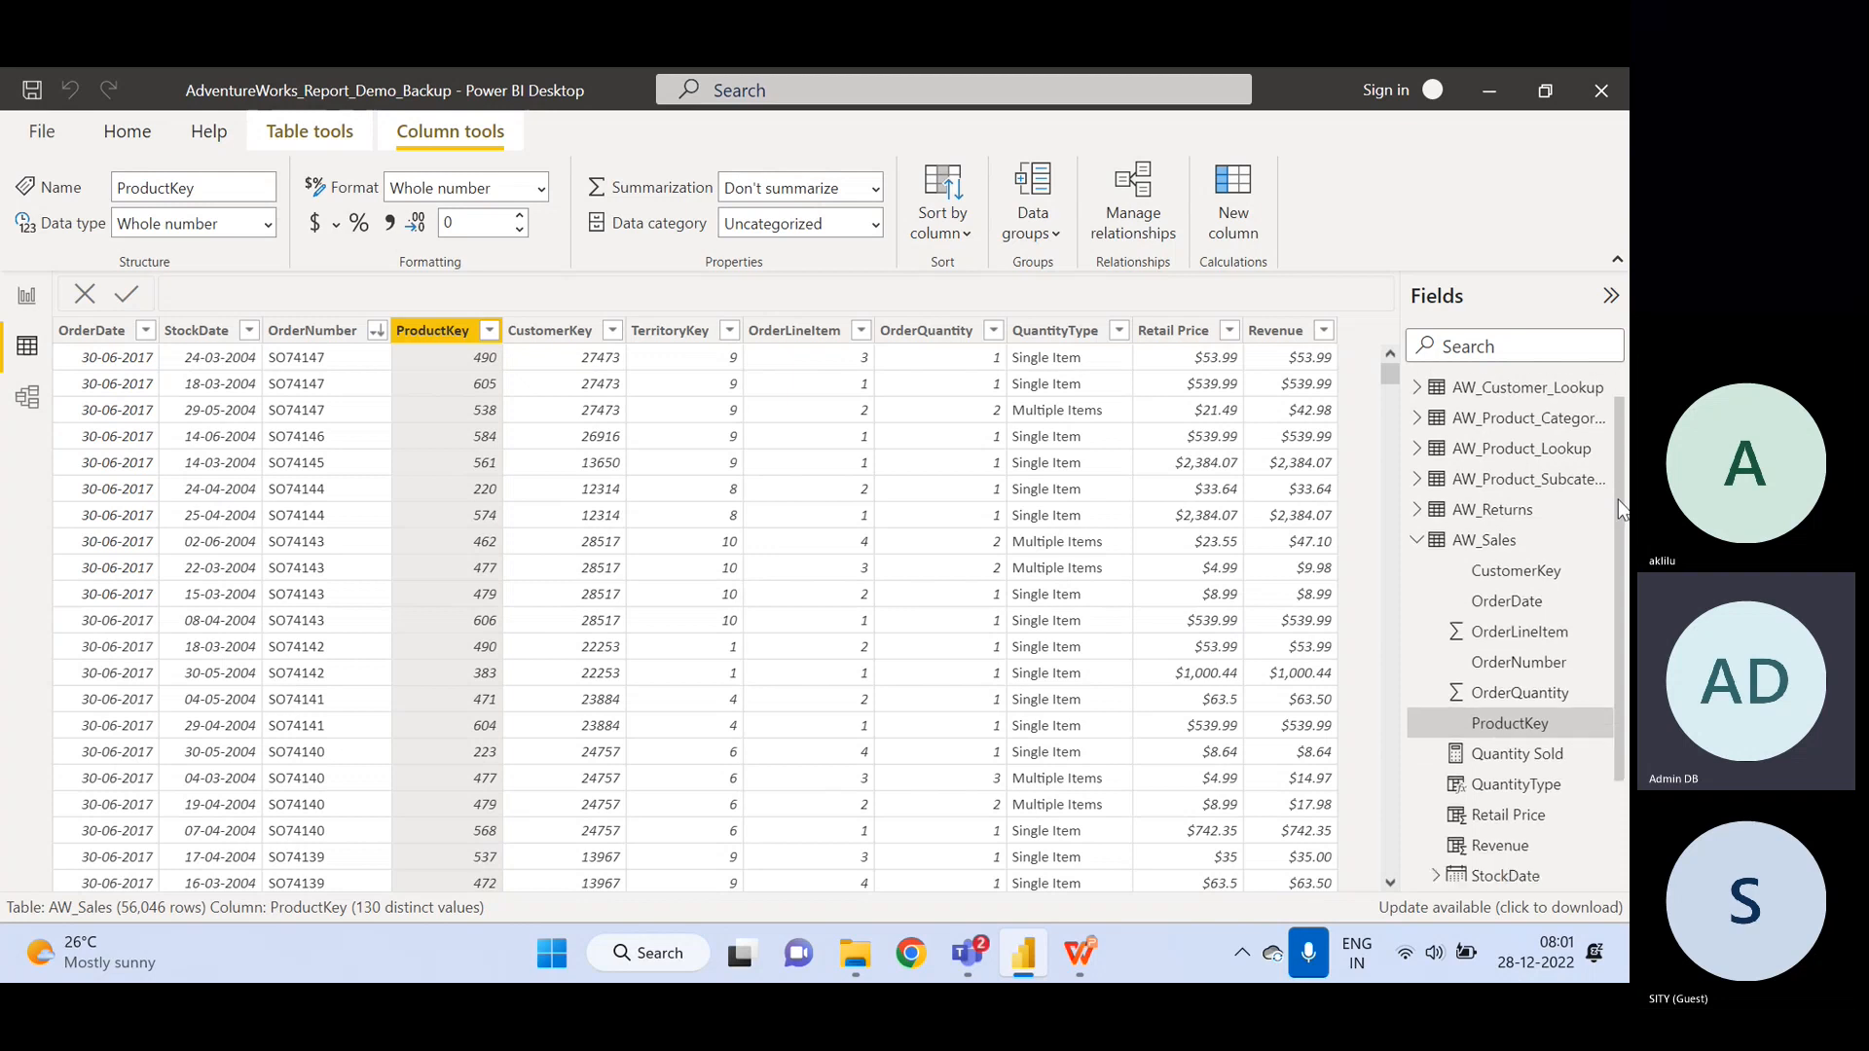
click(1525, 450)
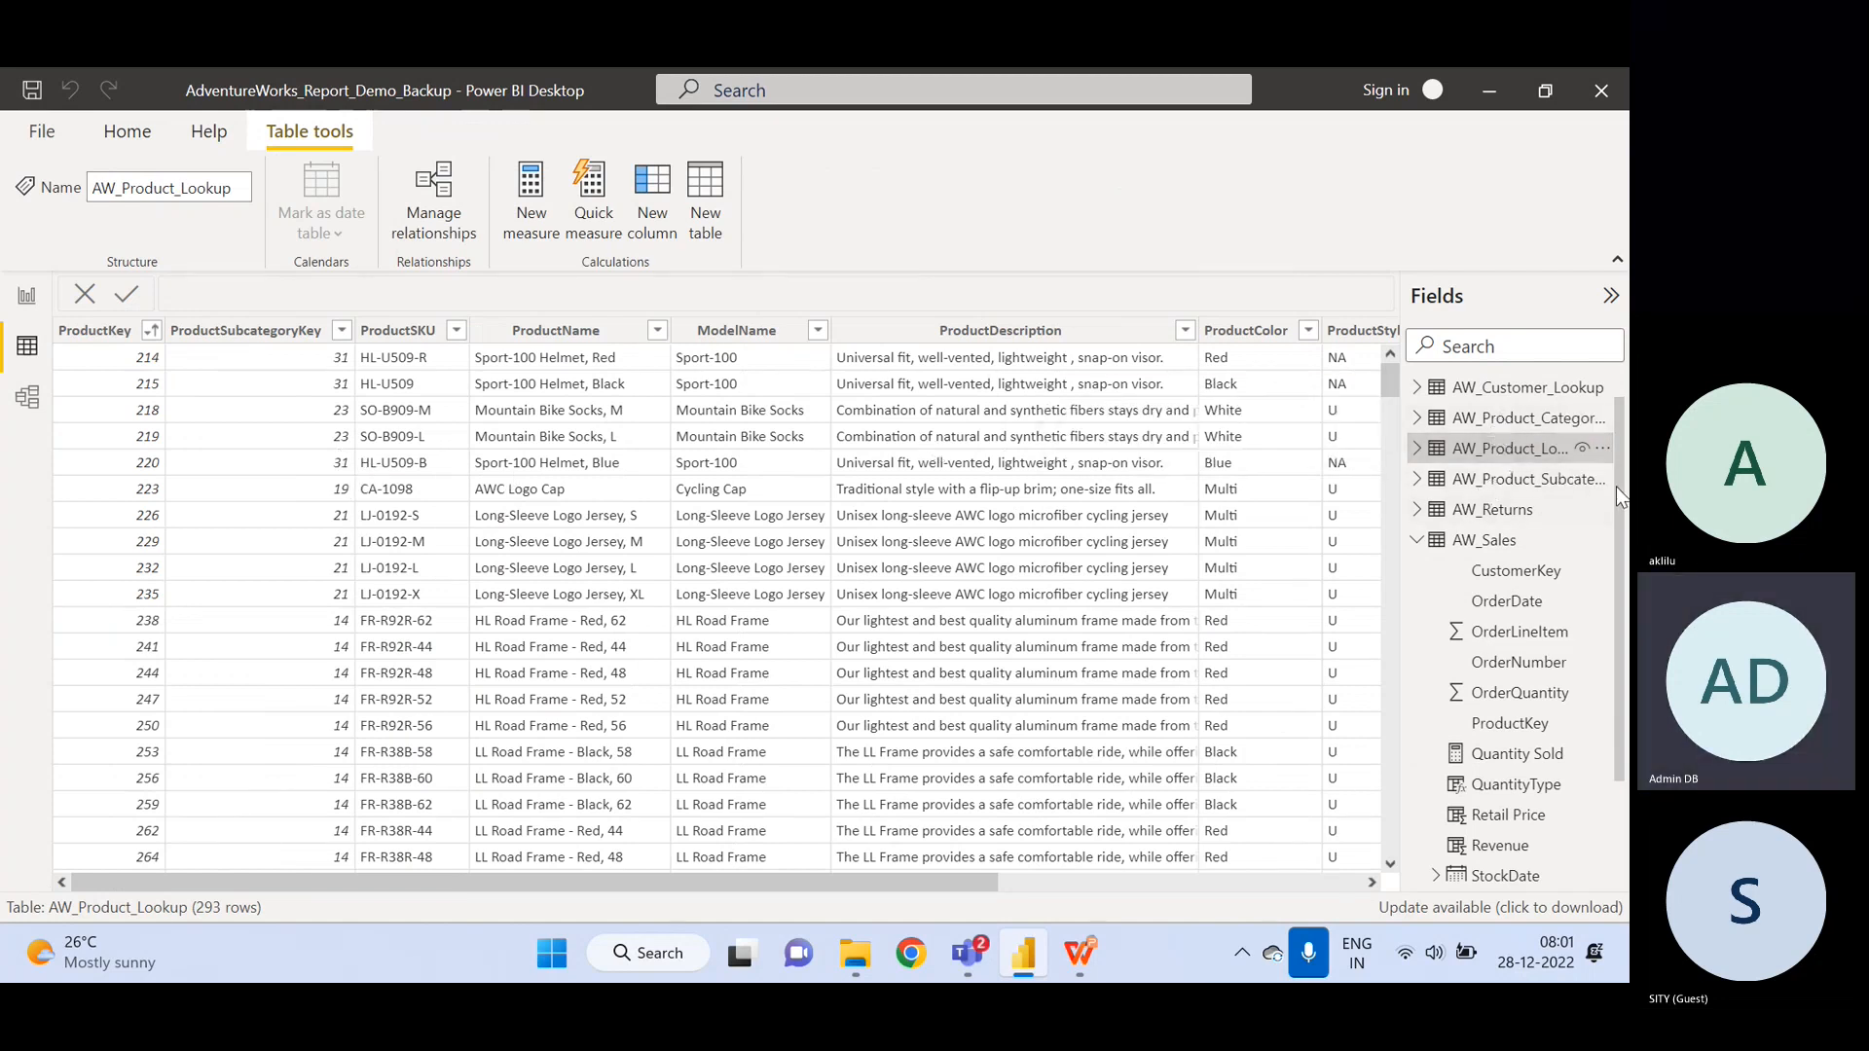
scroll(1615, 487, up, 1)
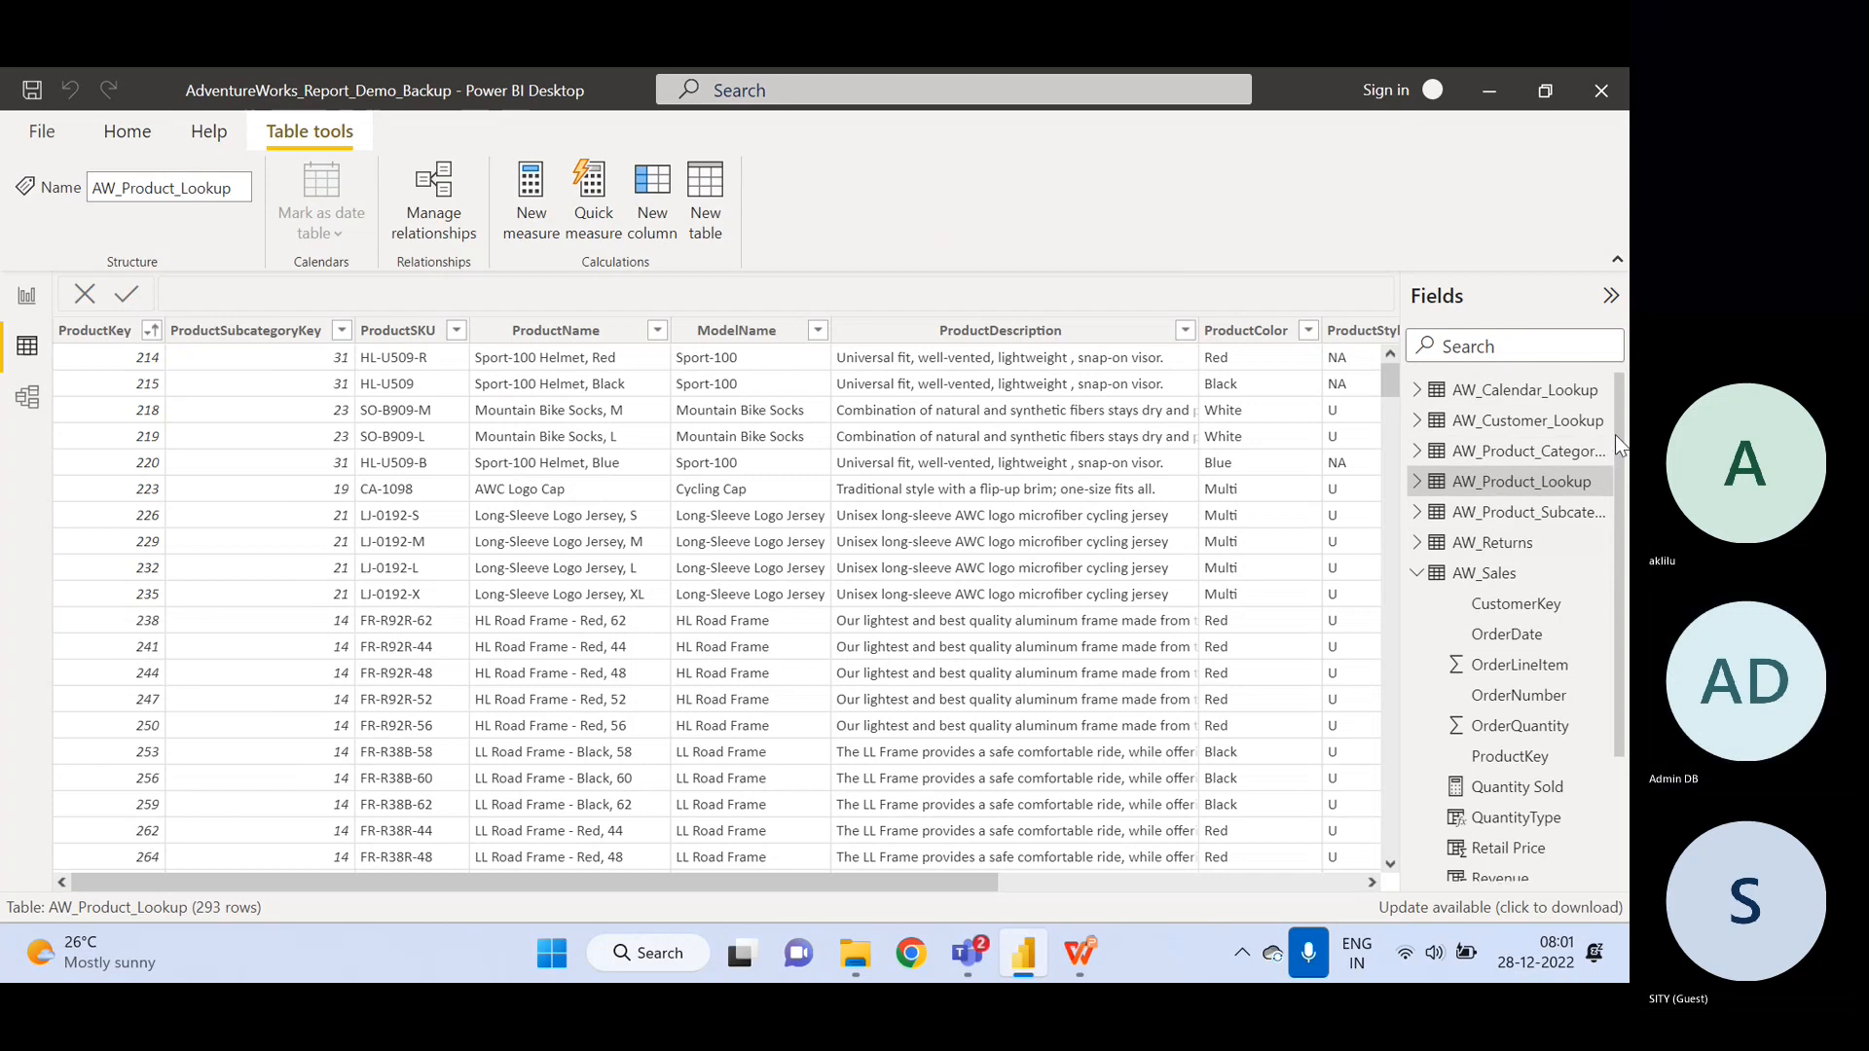
- View the data of the customer, product category and product subcategory lookup tables
click(1529, 429)
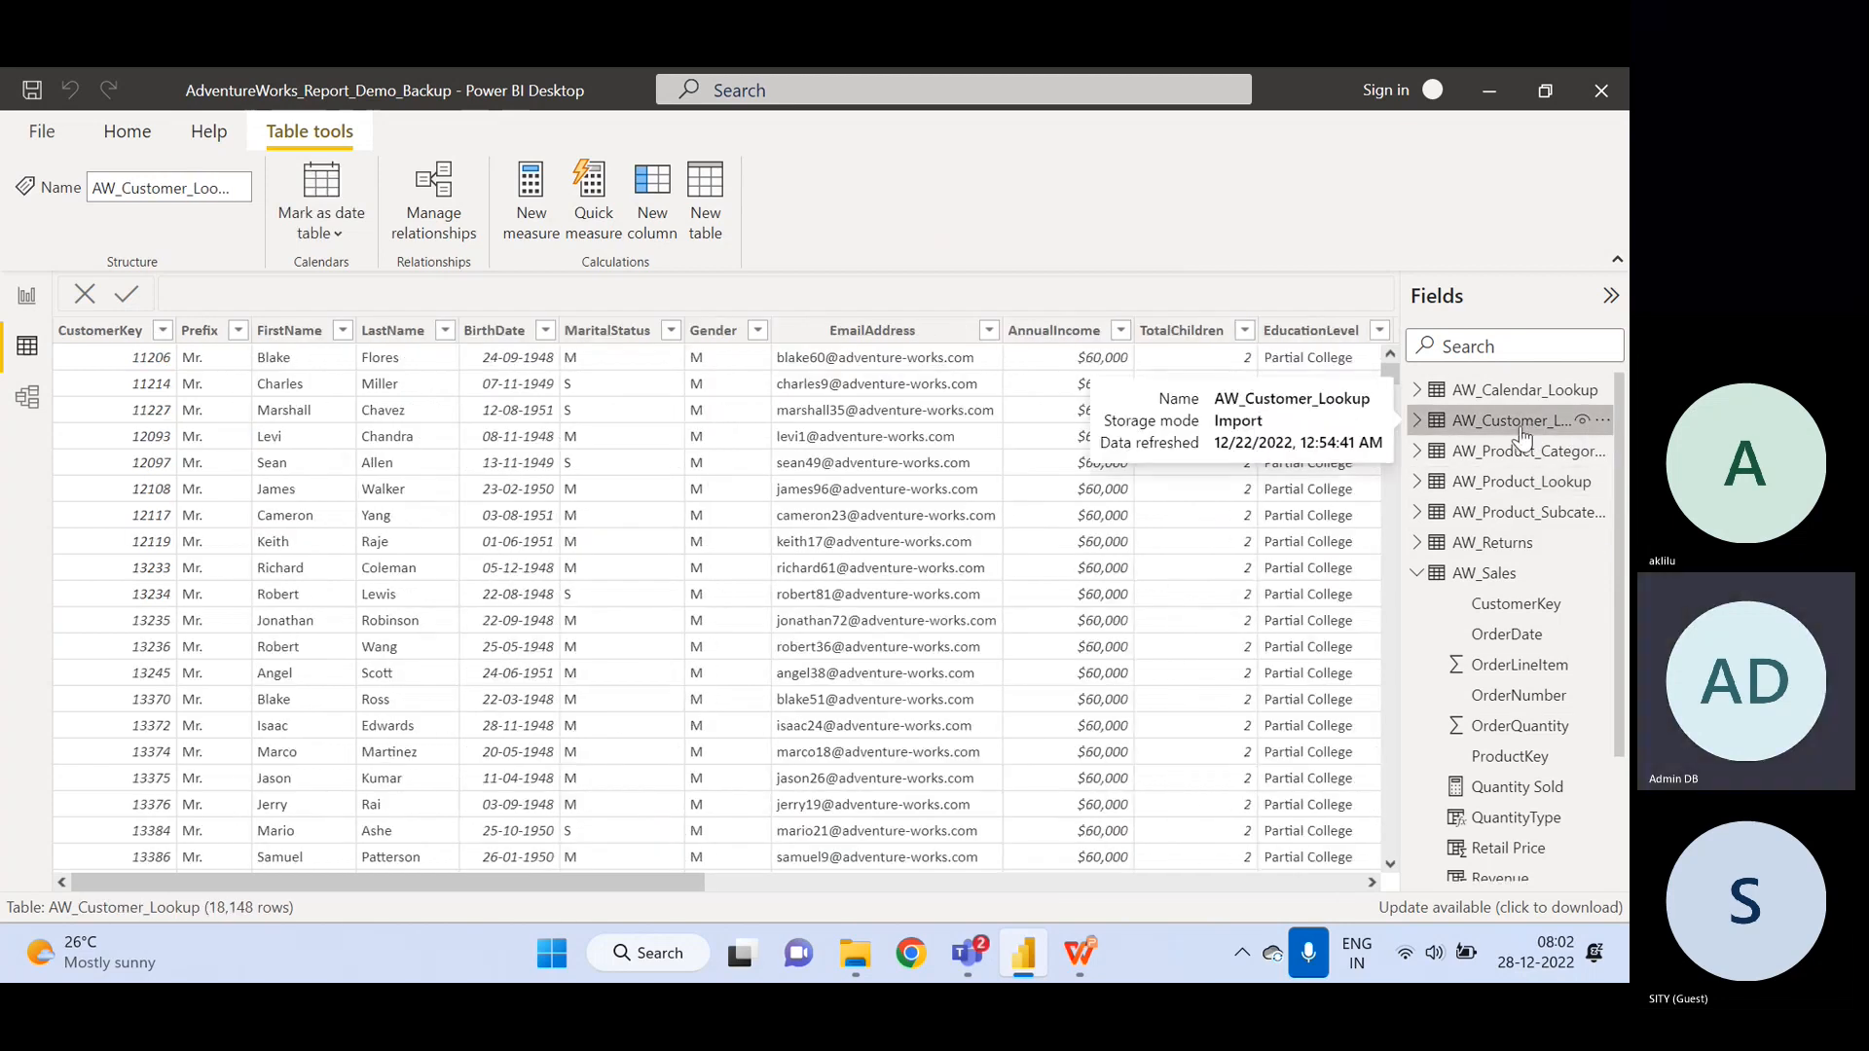
click(1530, 459)
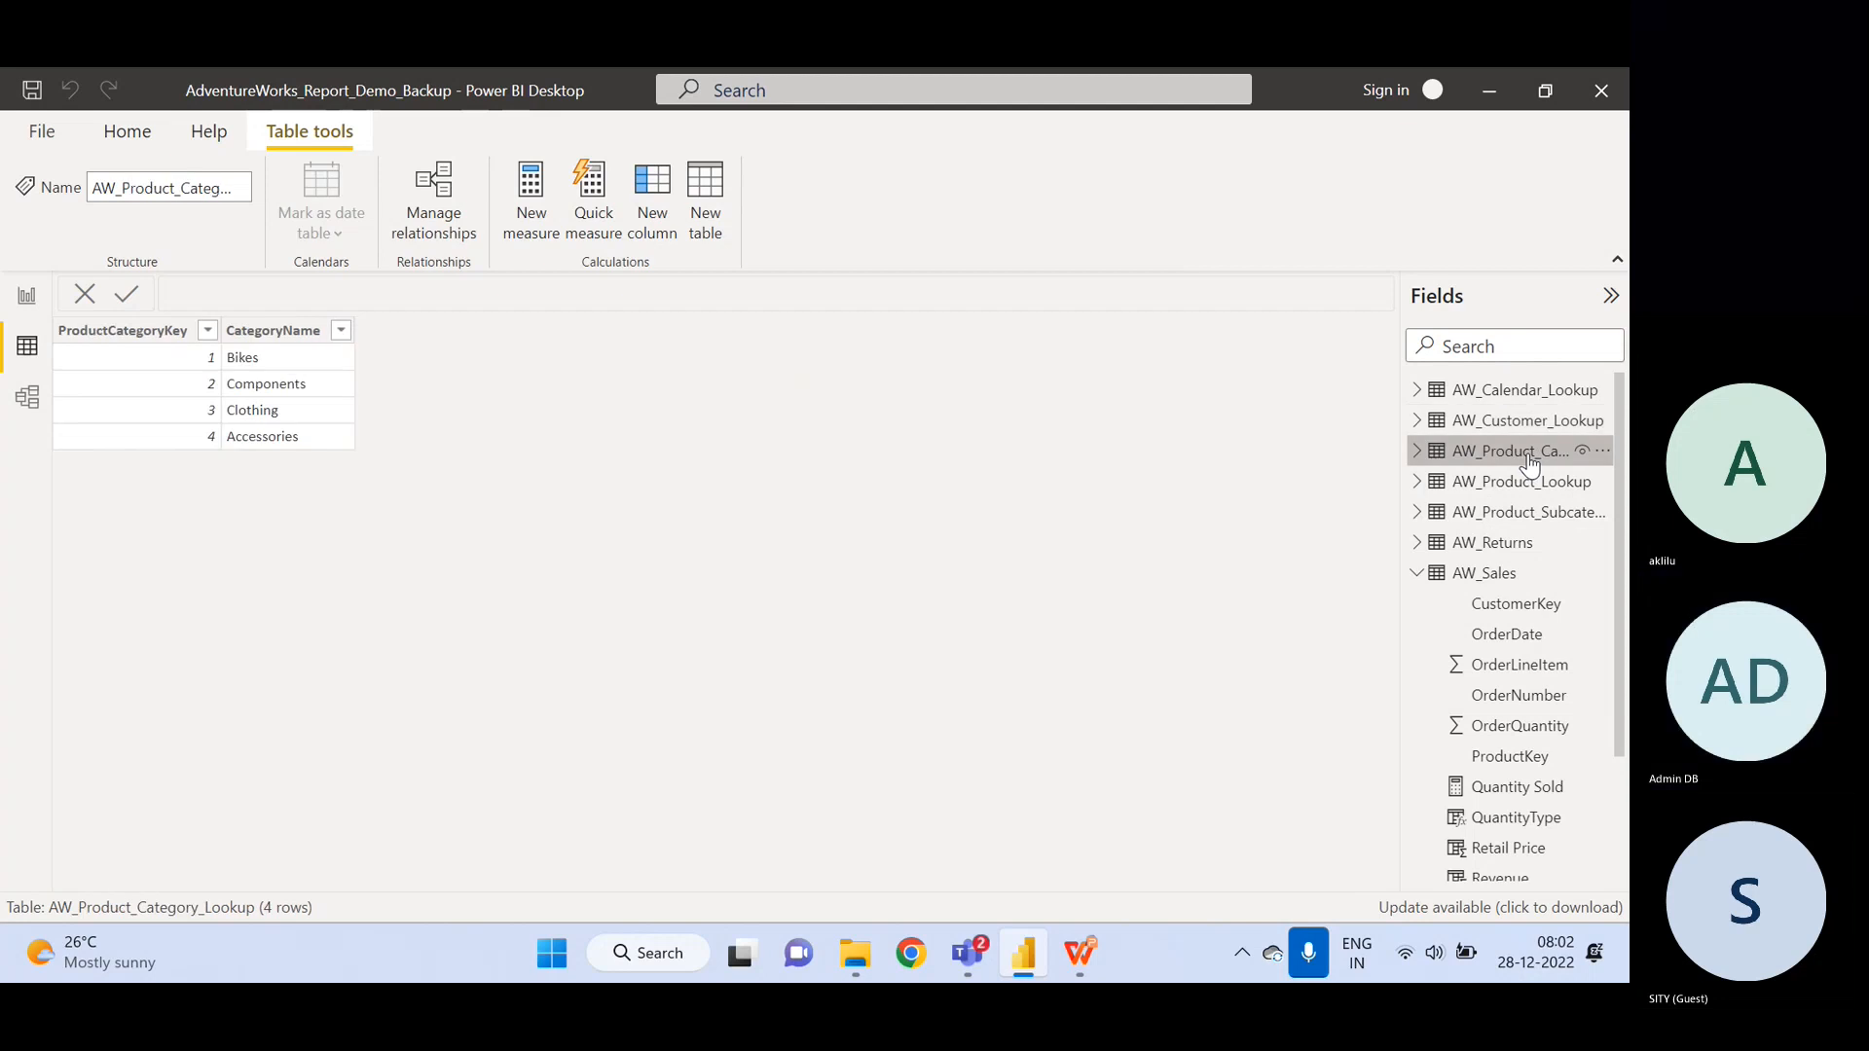
click(1526, 518)
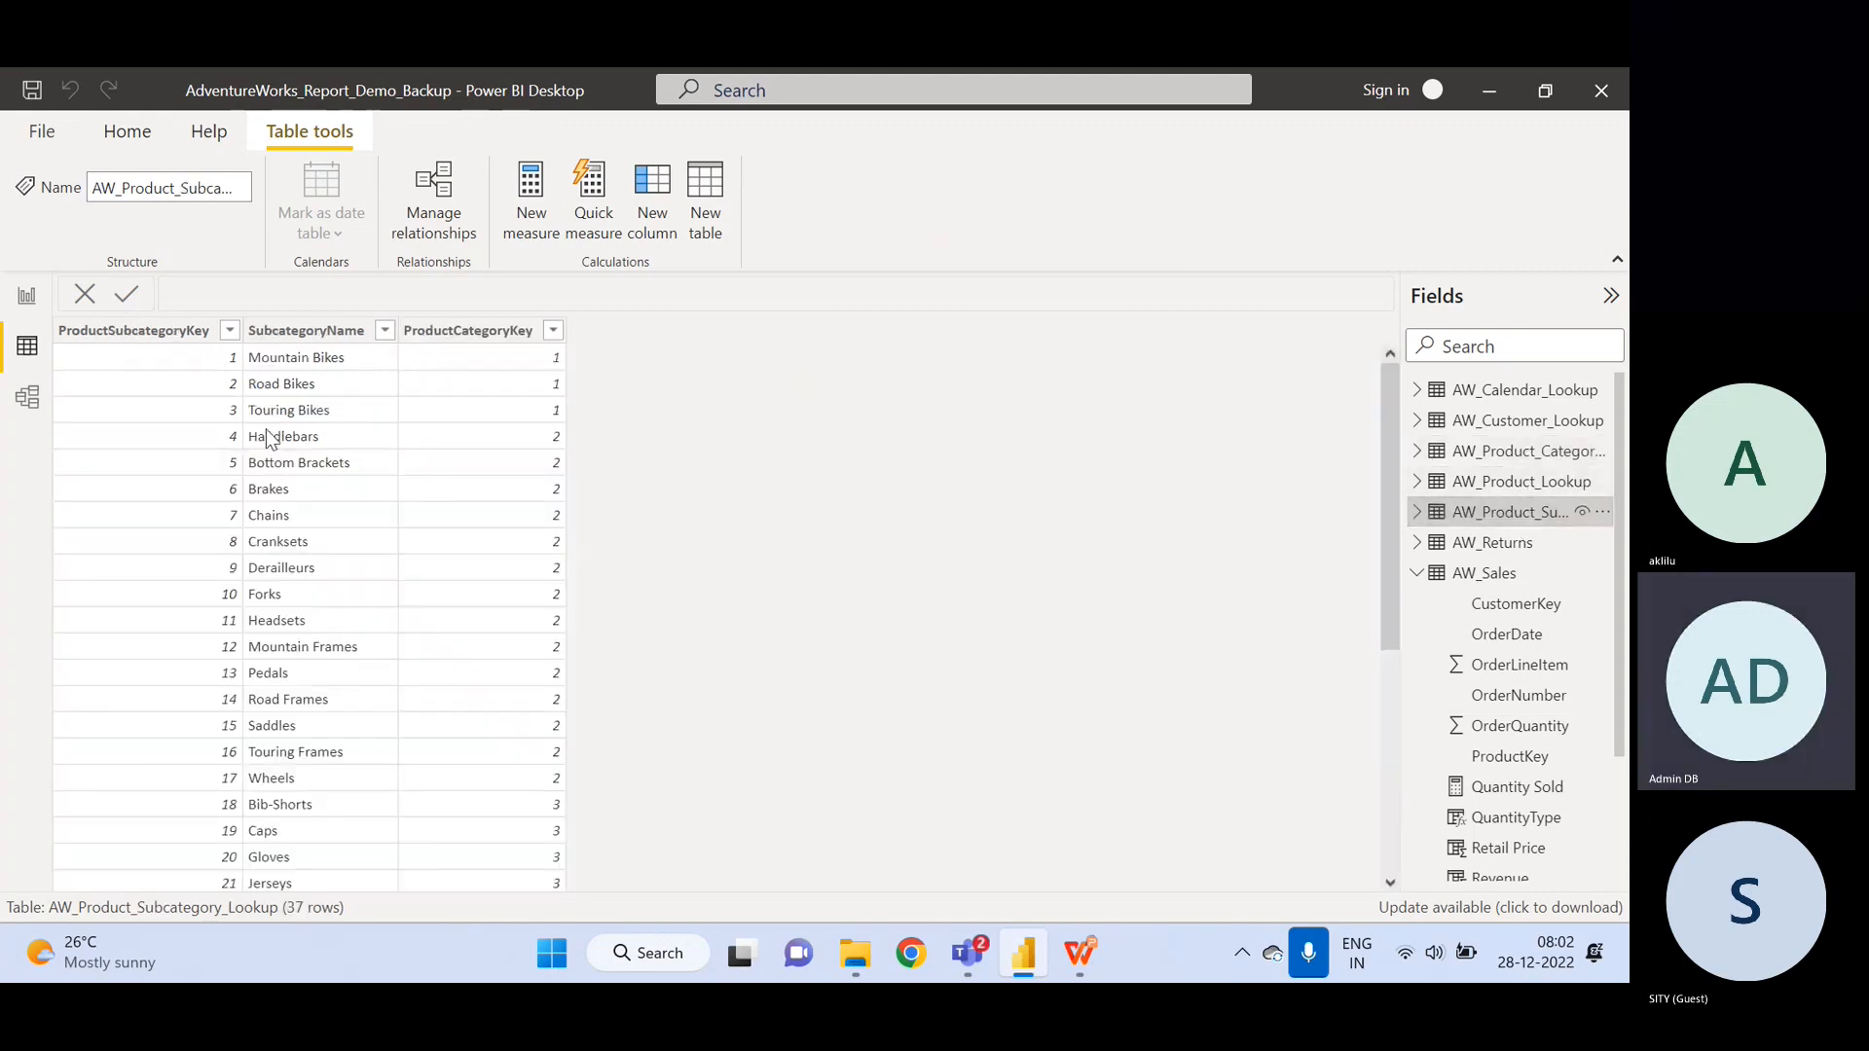
- Filter AW_Product_Subcategory_Lookup to ProductCategoryKey 3 and sort it ascending by ProductSubcategoryKey
click(552, 330)
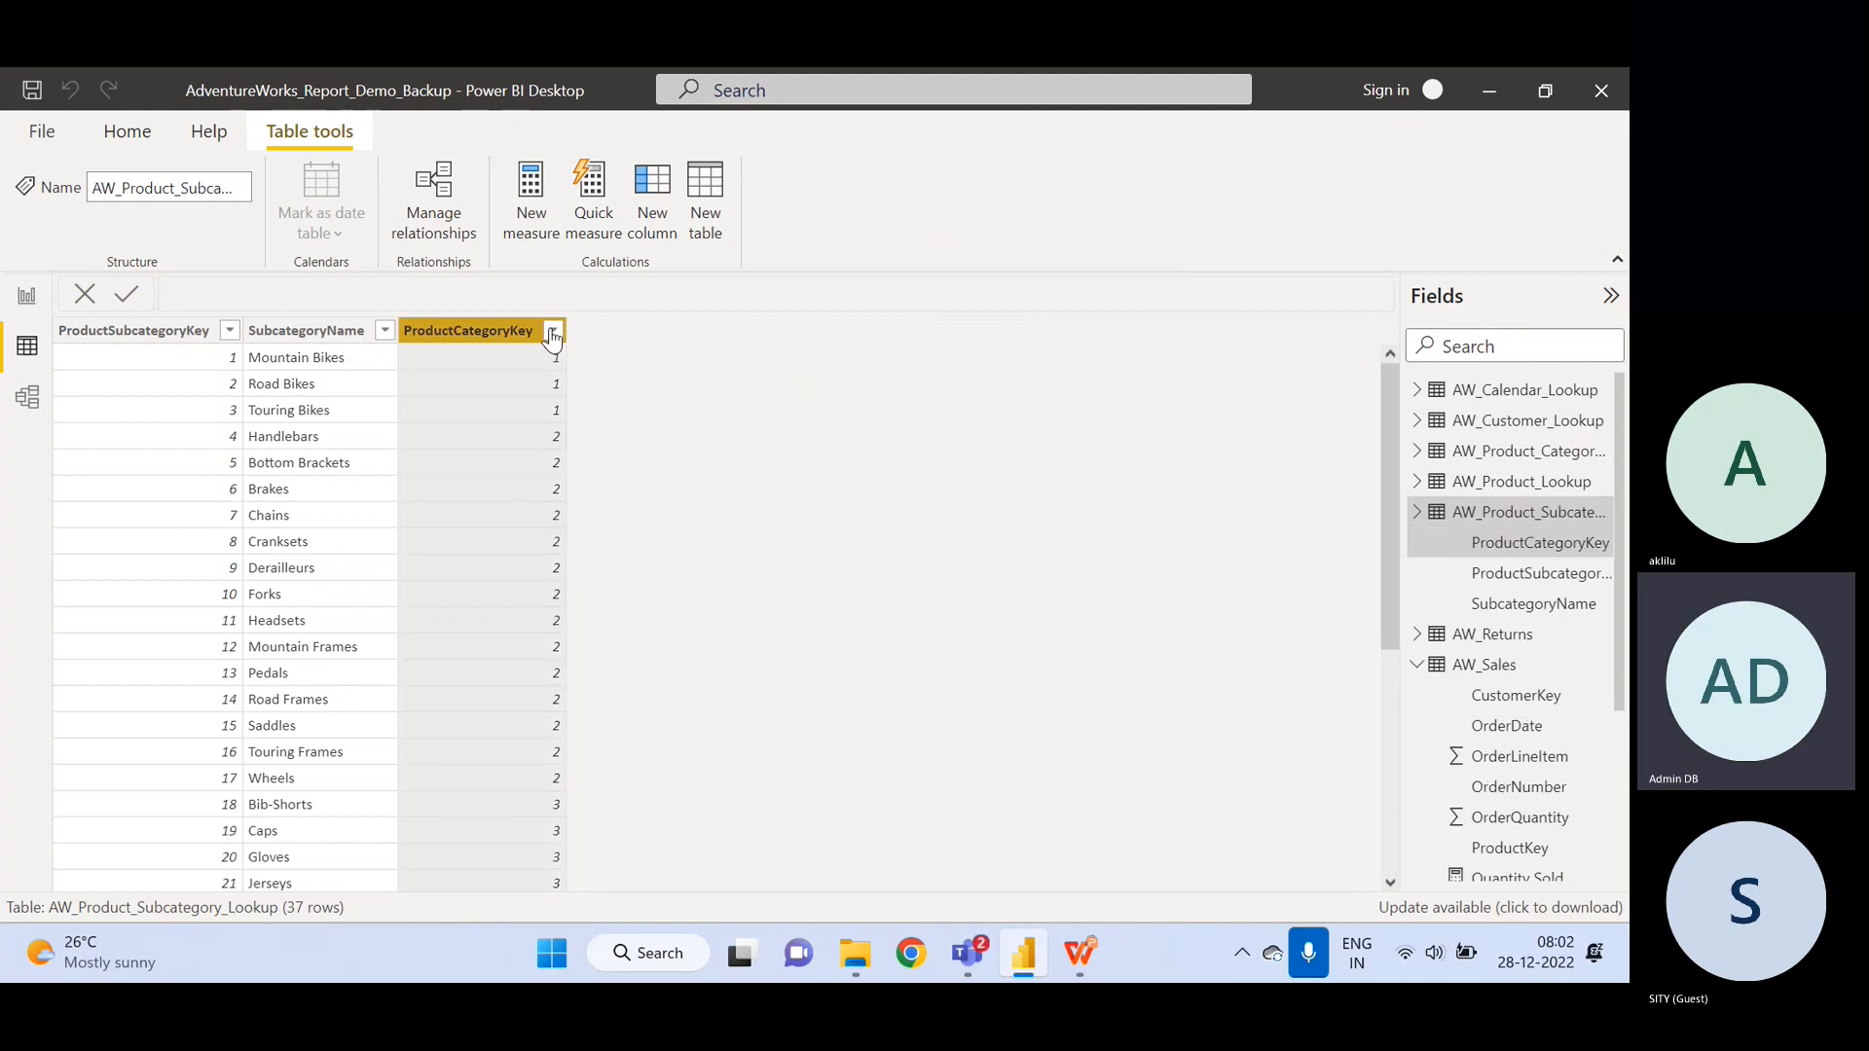
click(606, 553)
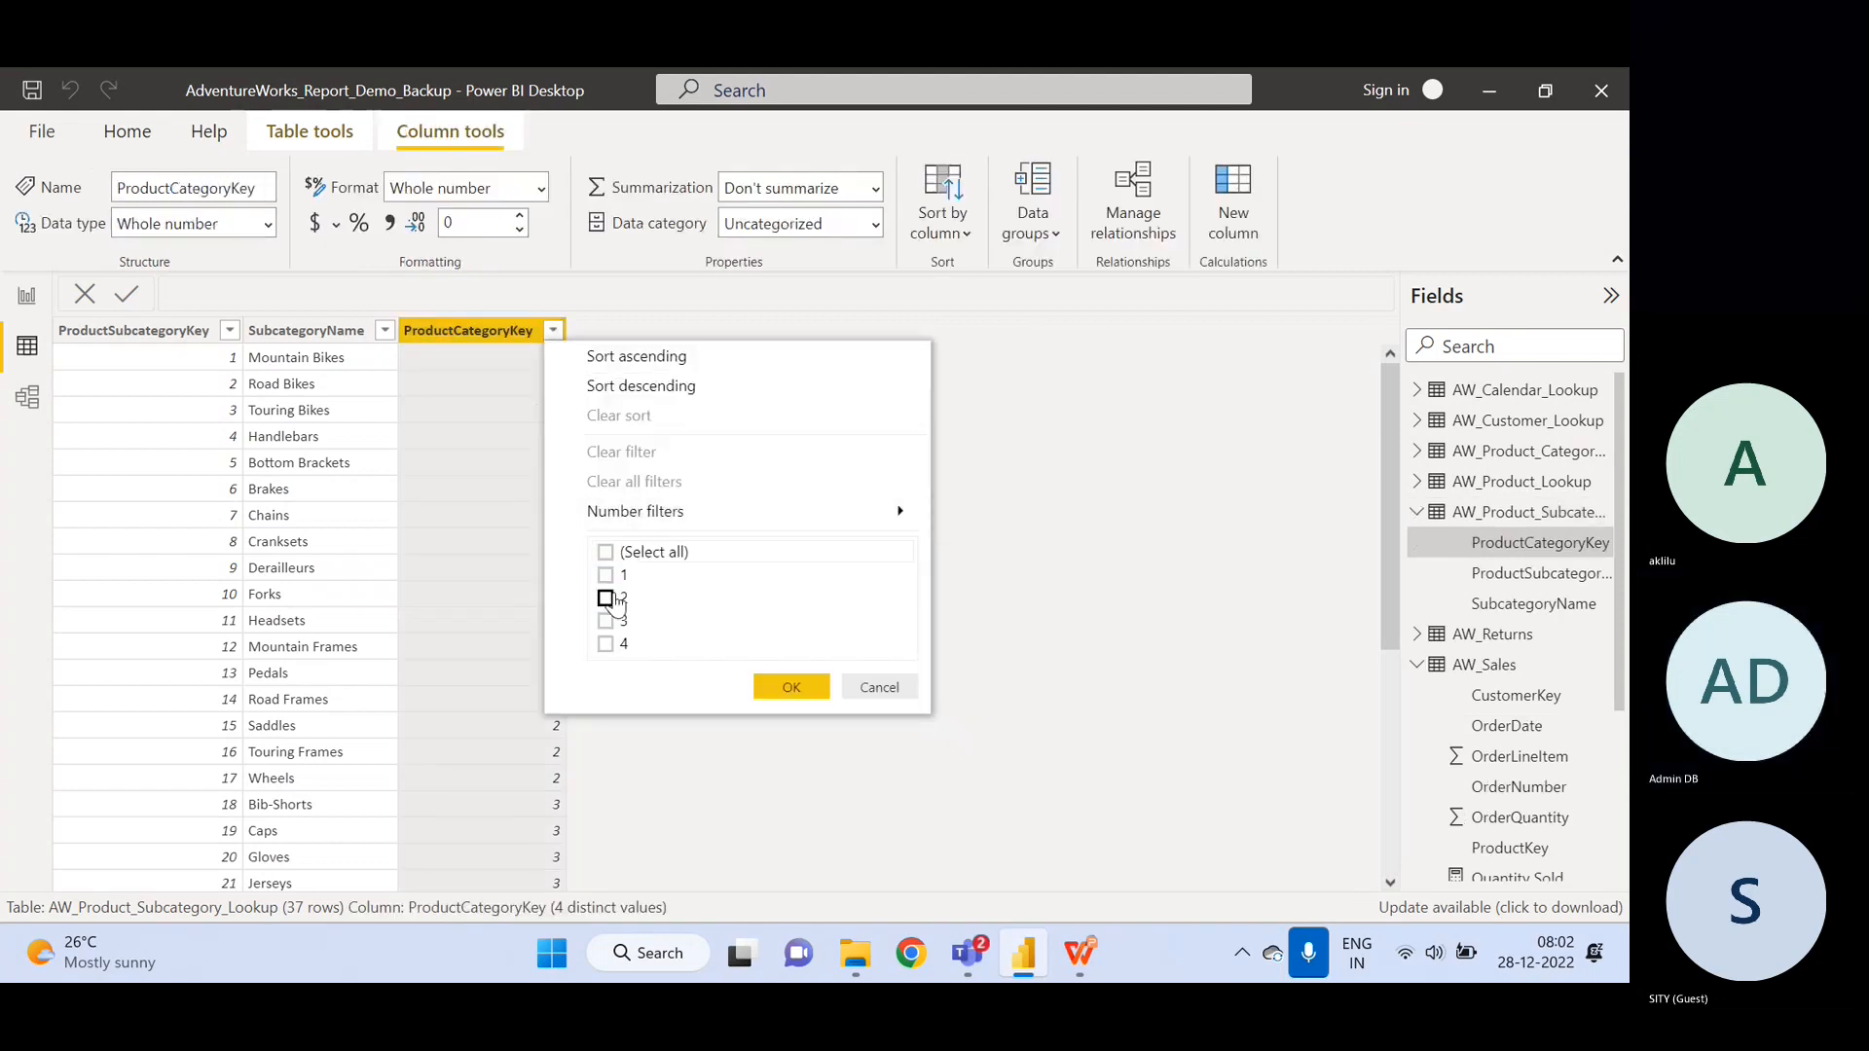
click(606, 621)
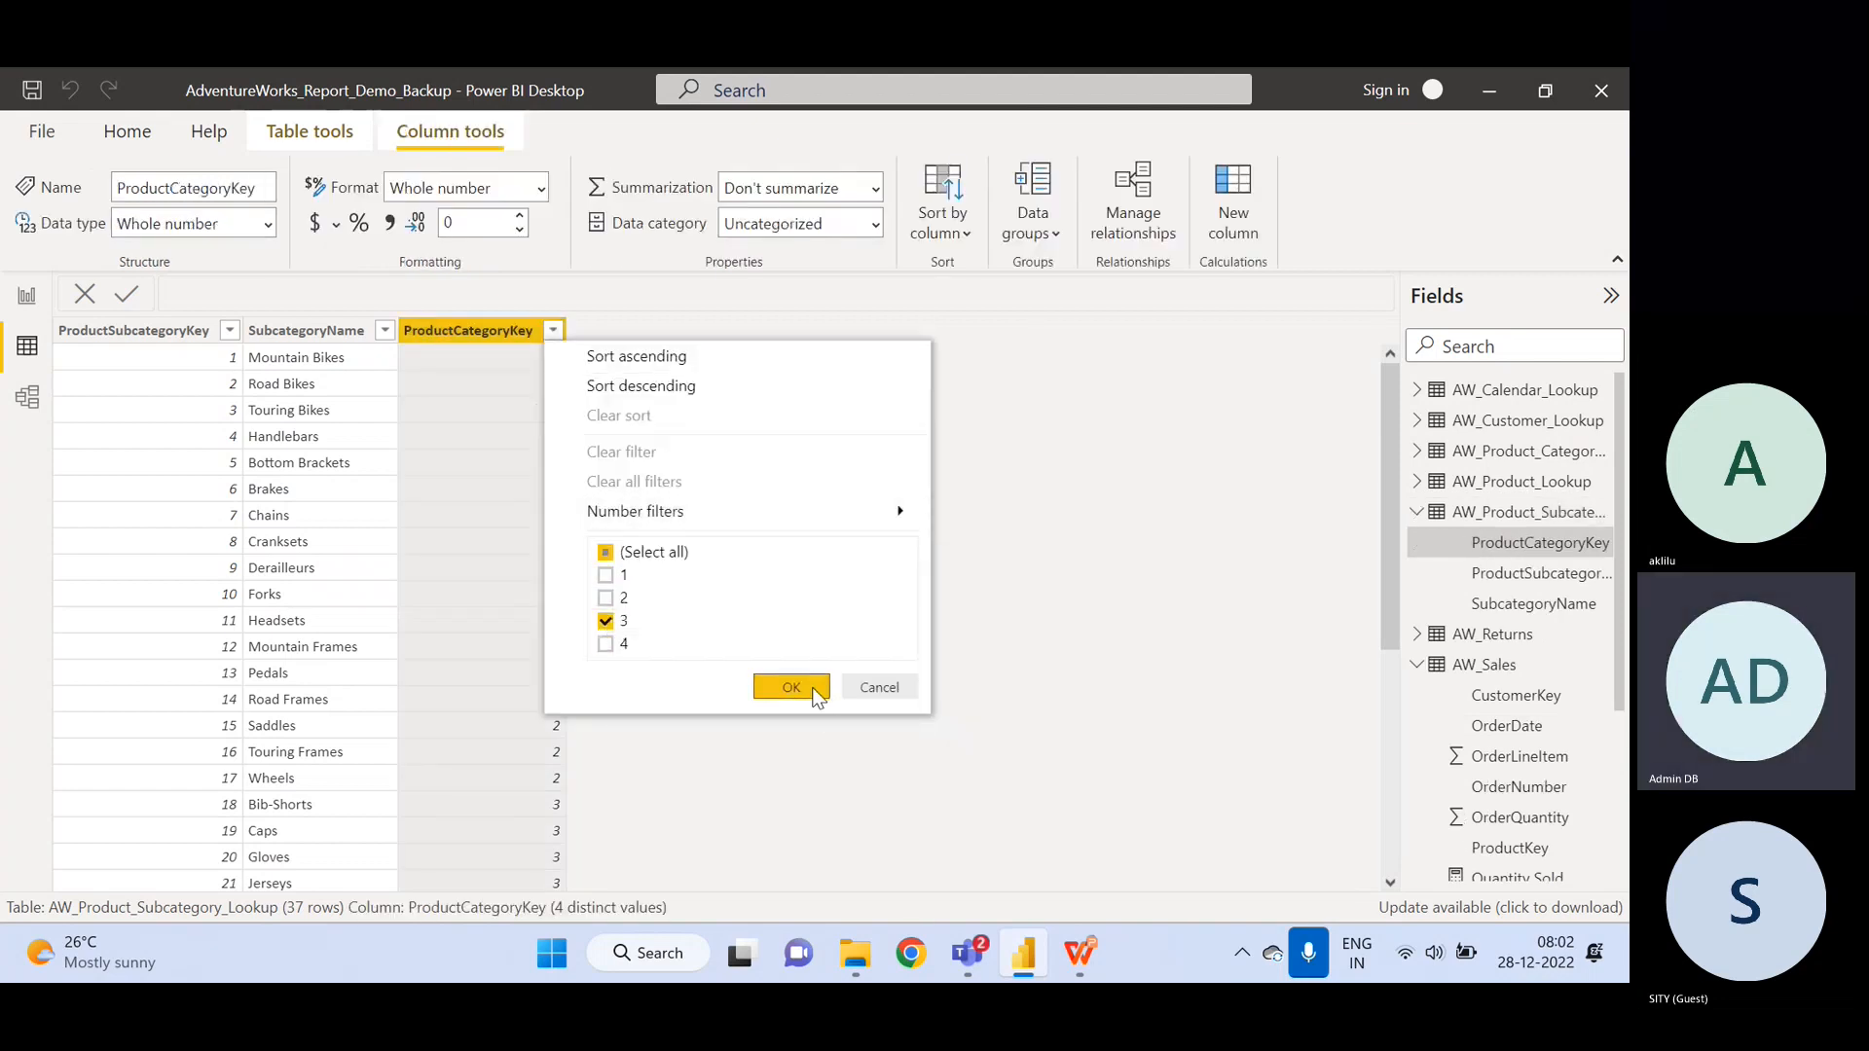
click(812, 688)
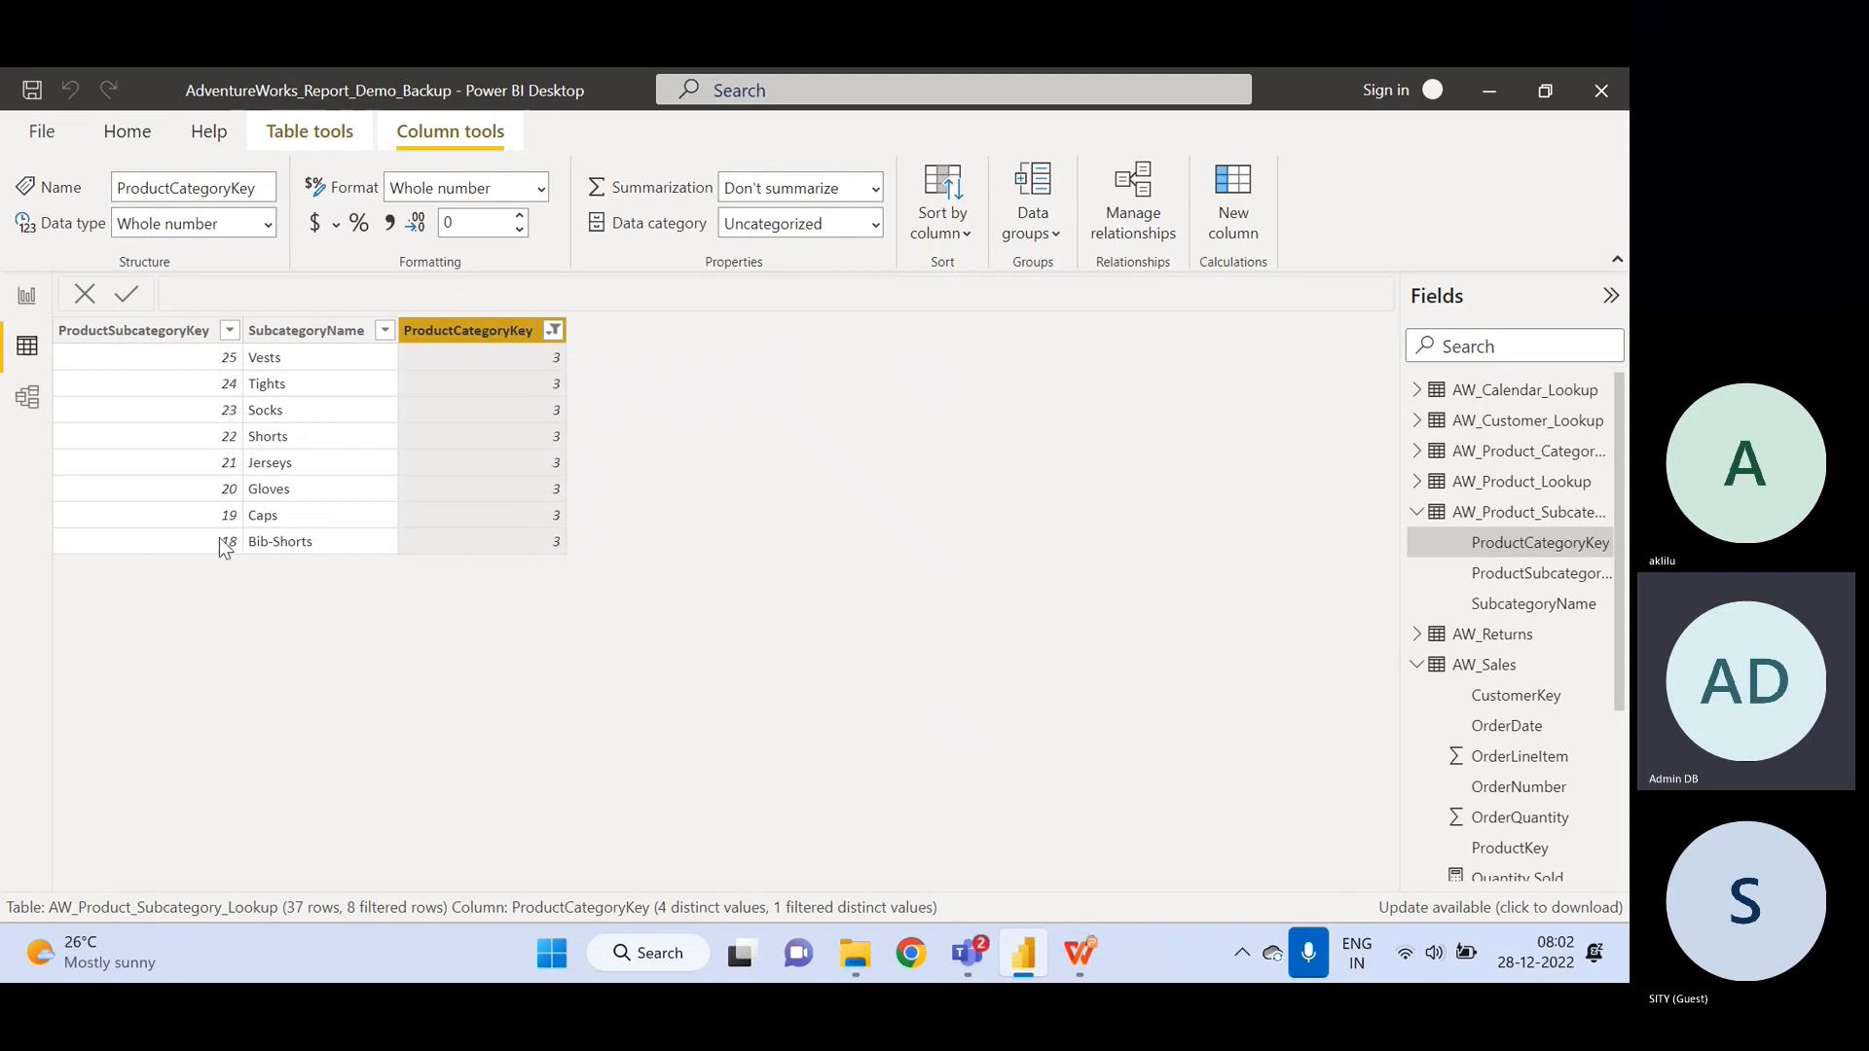
click(229, 330)
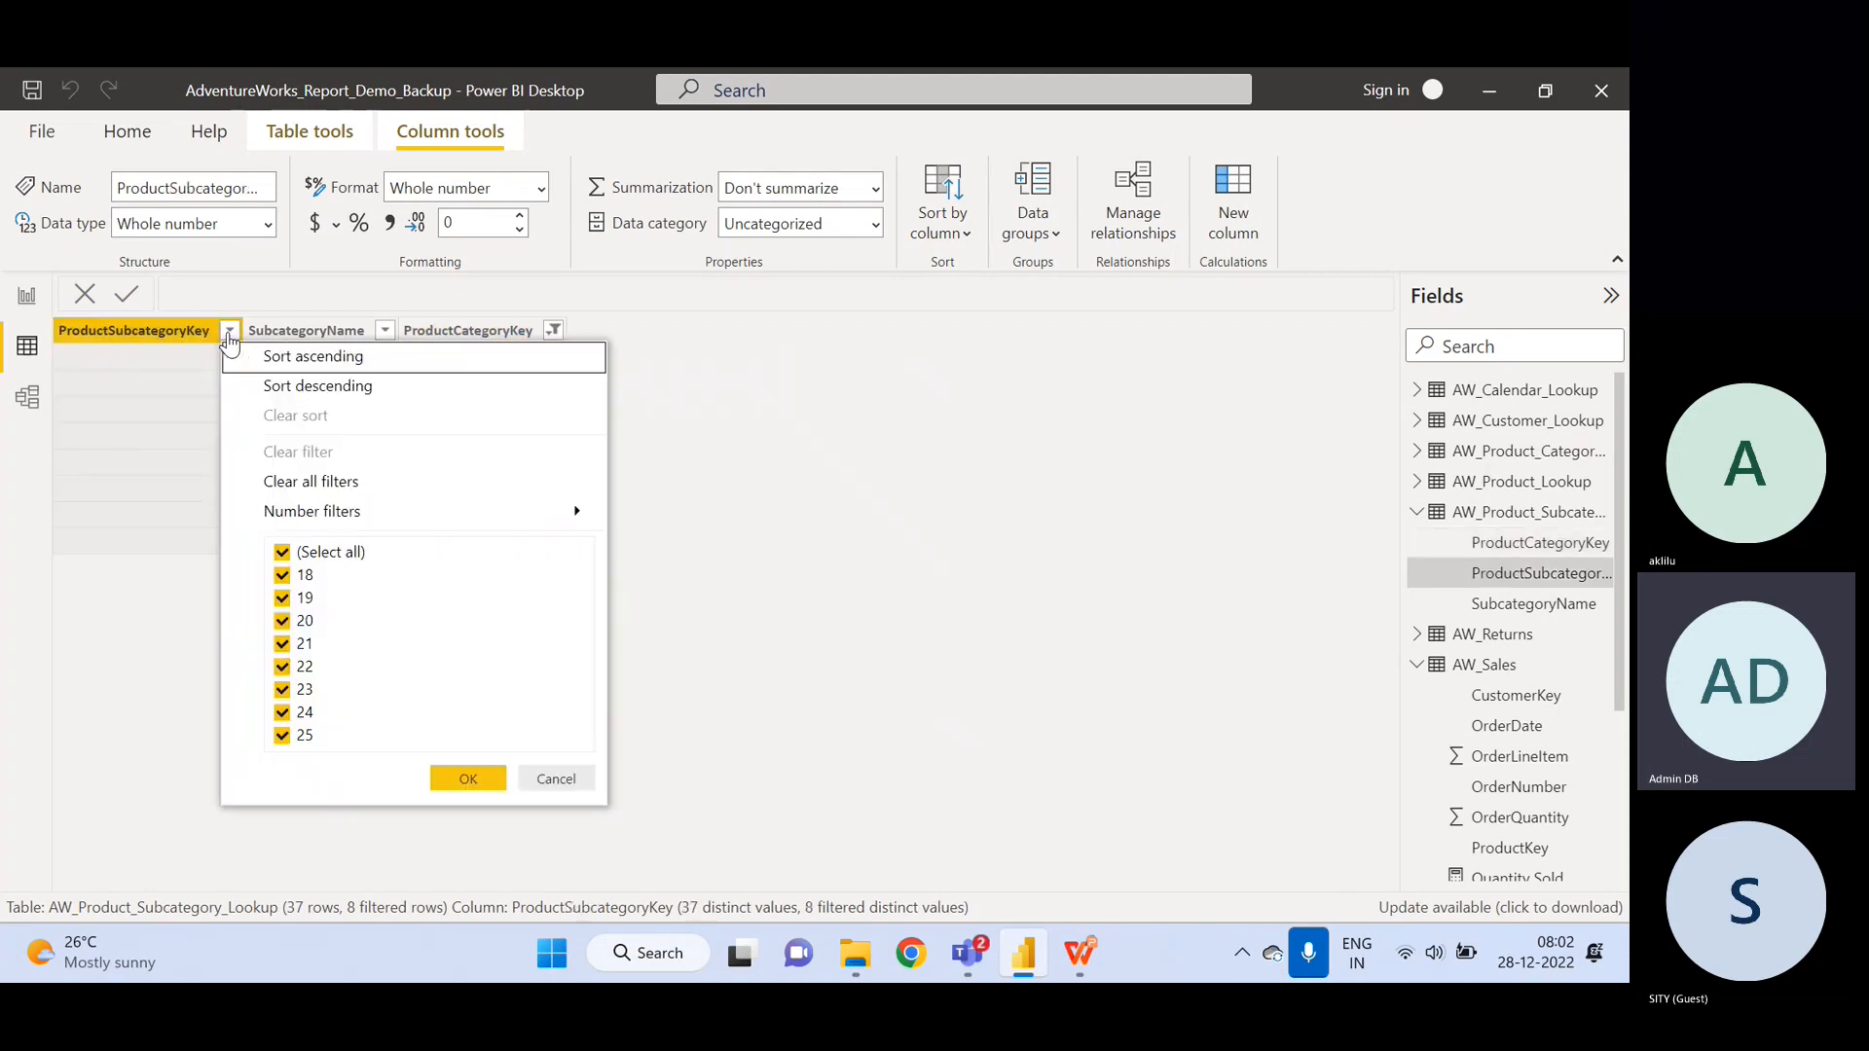
click(356, 358)
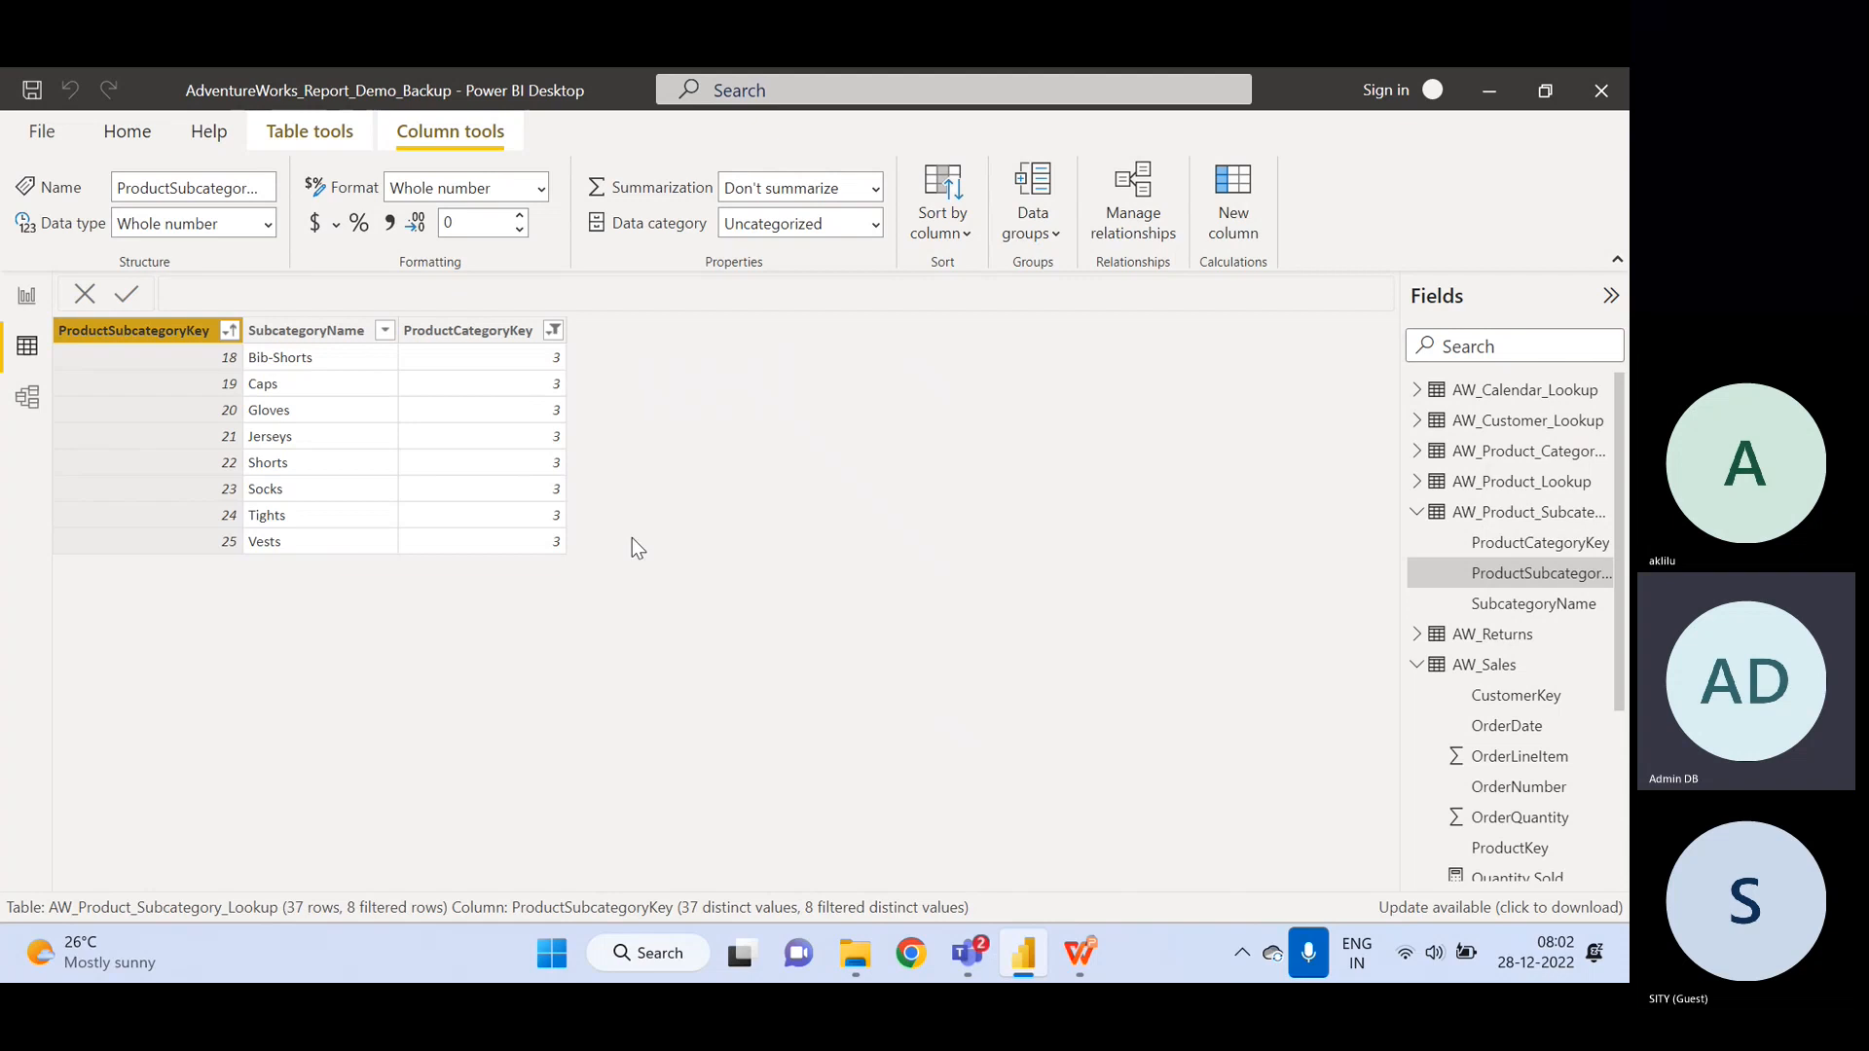
- Compare the report's category matrix with the category names and keys in the product category and subcategory lookup tables
click(26, 295)
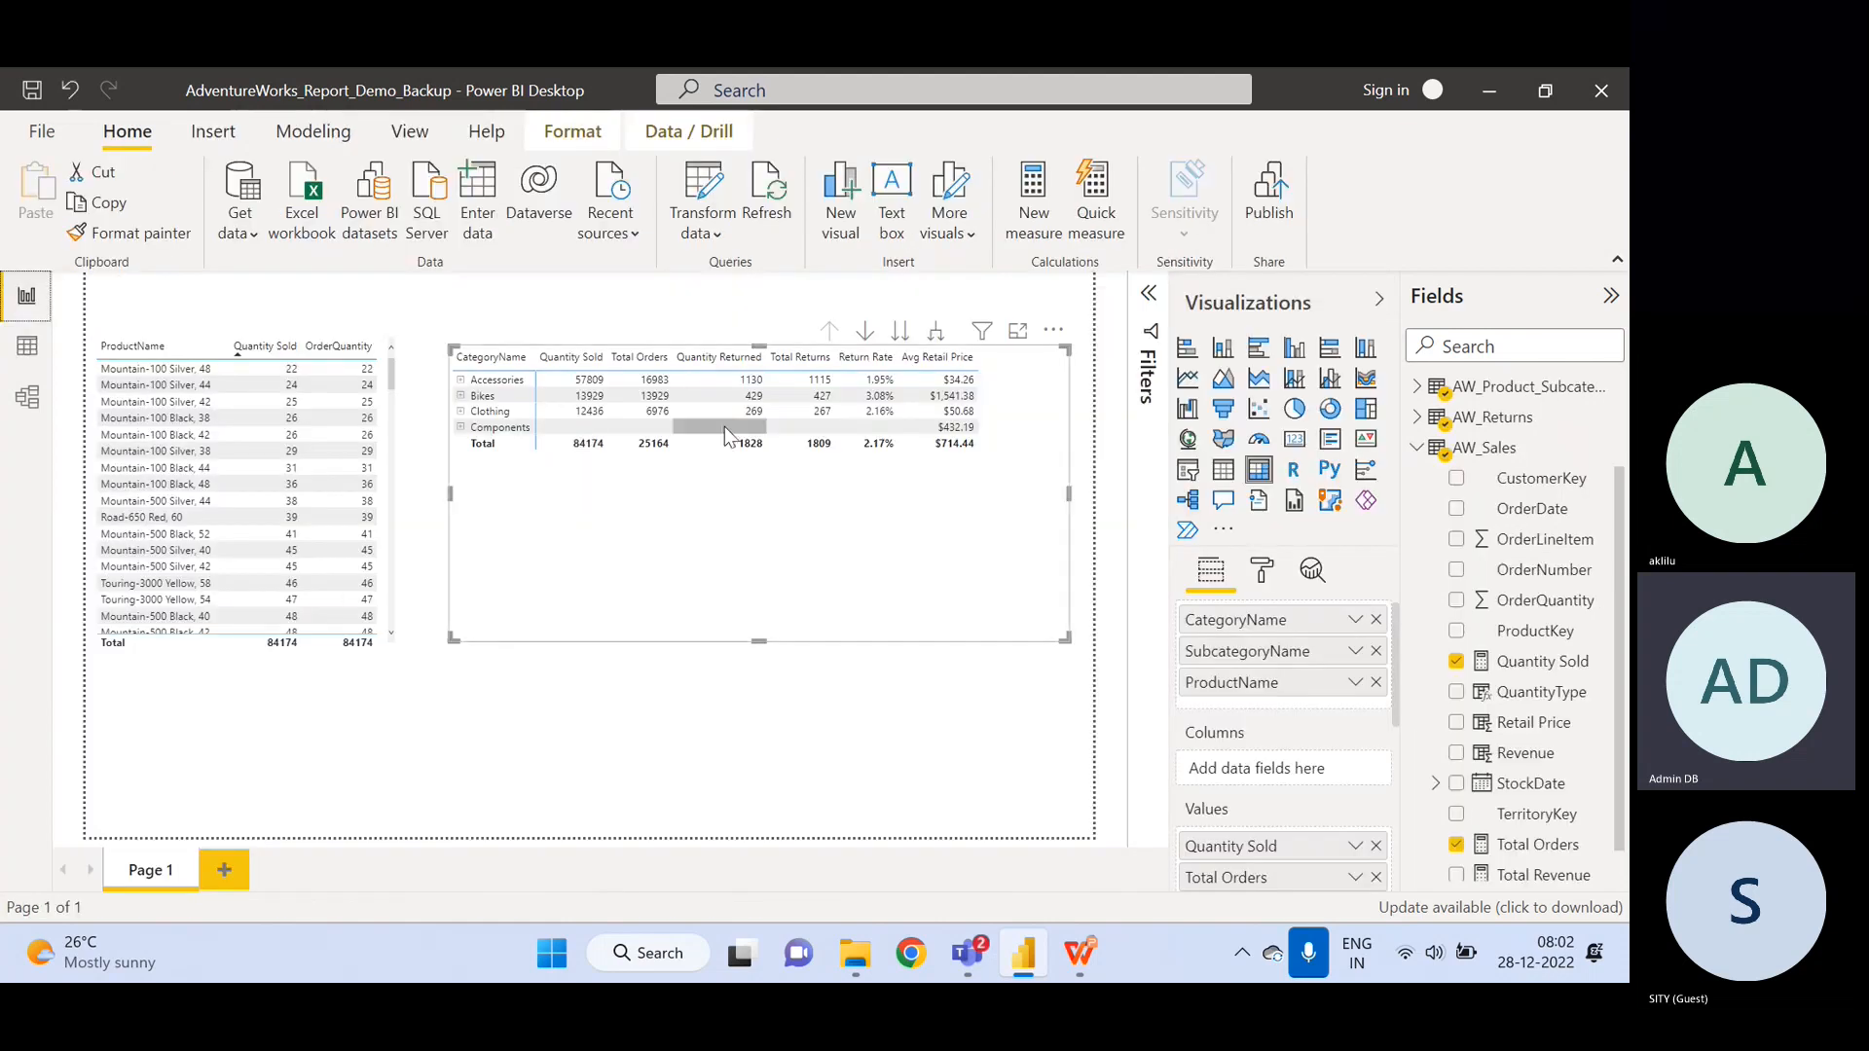
click(27, 345)
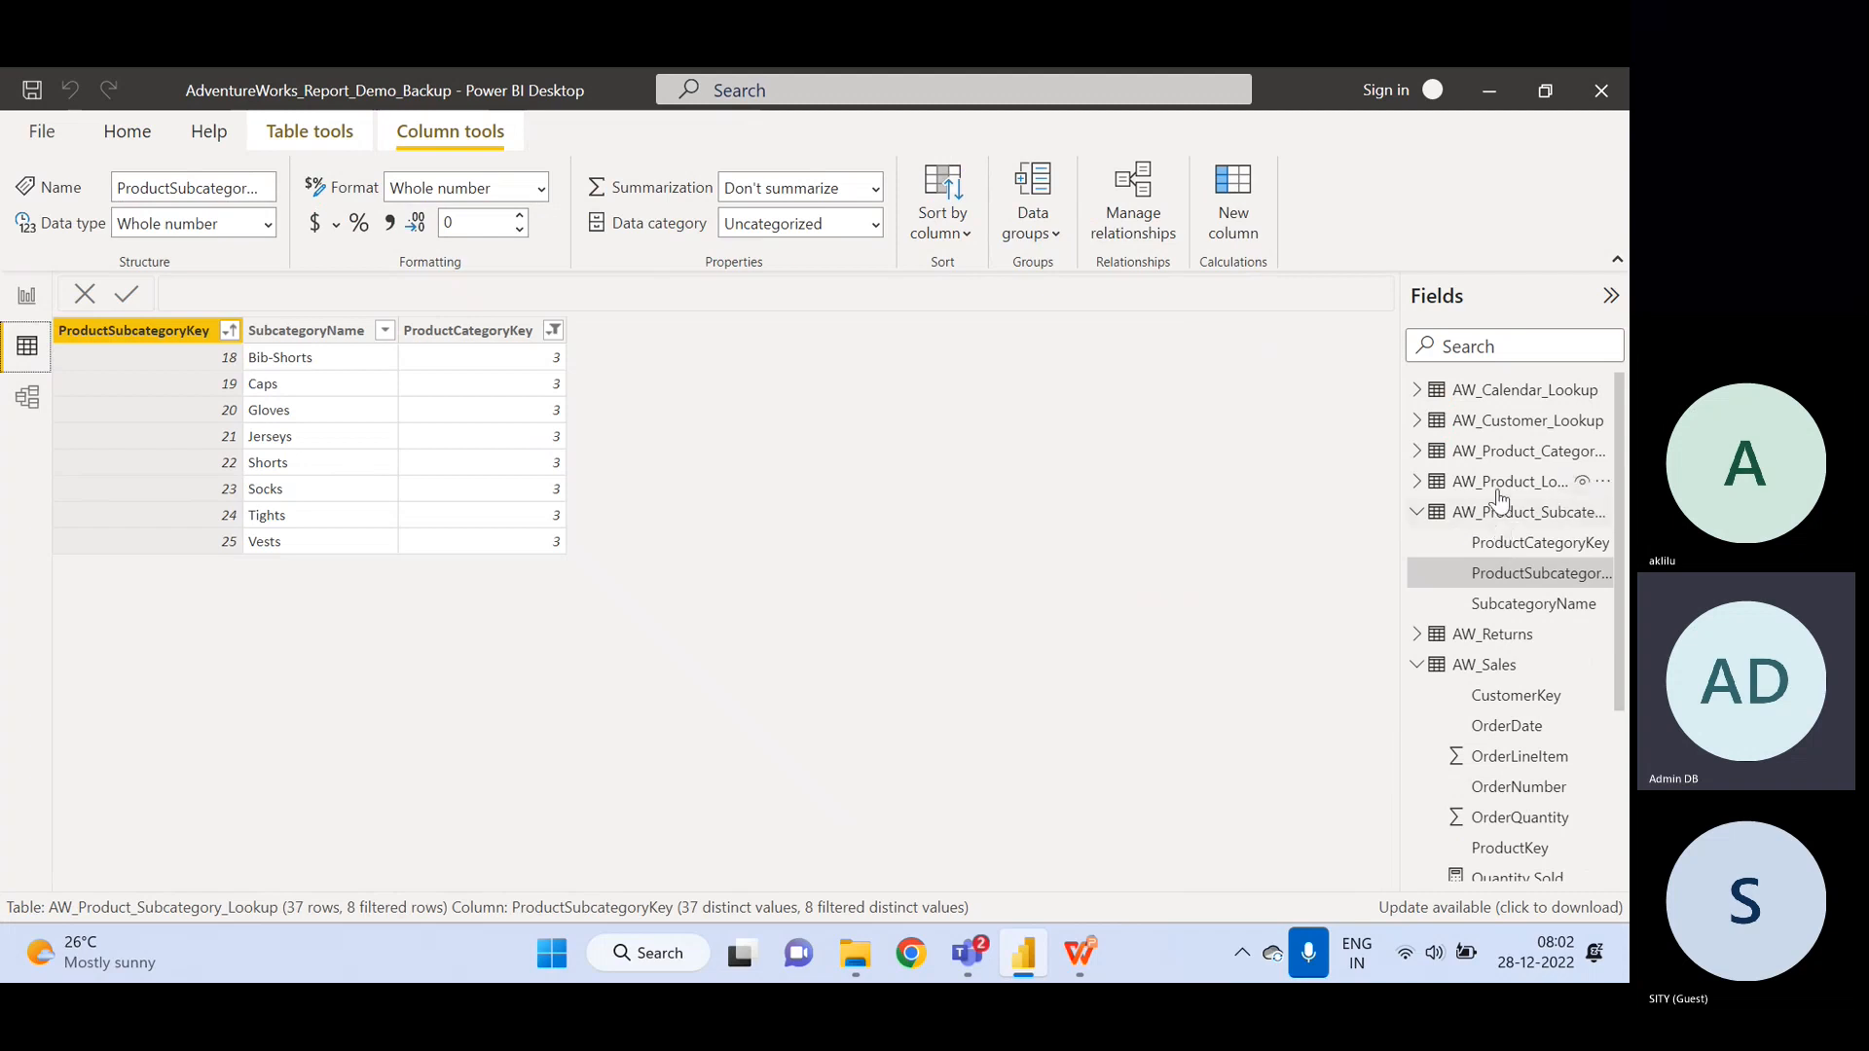
click(26, 295)
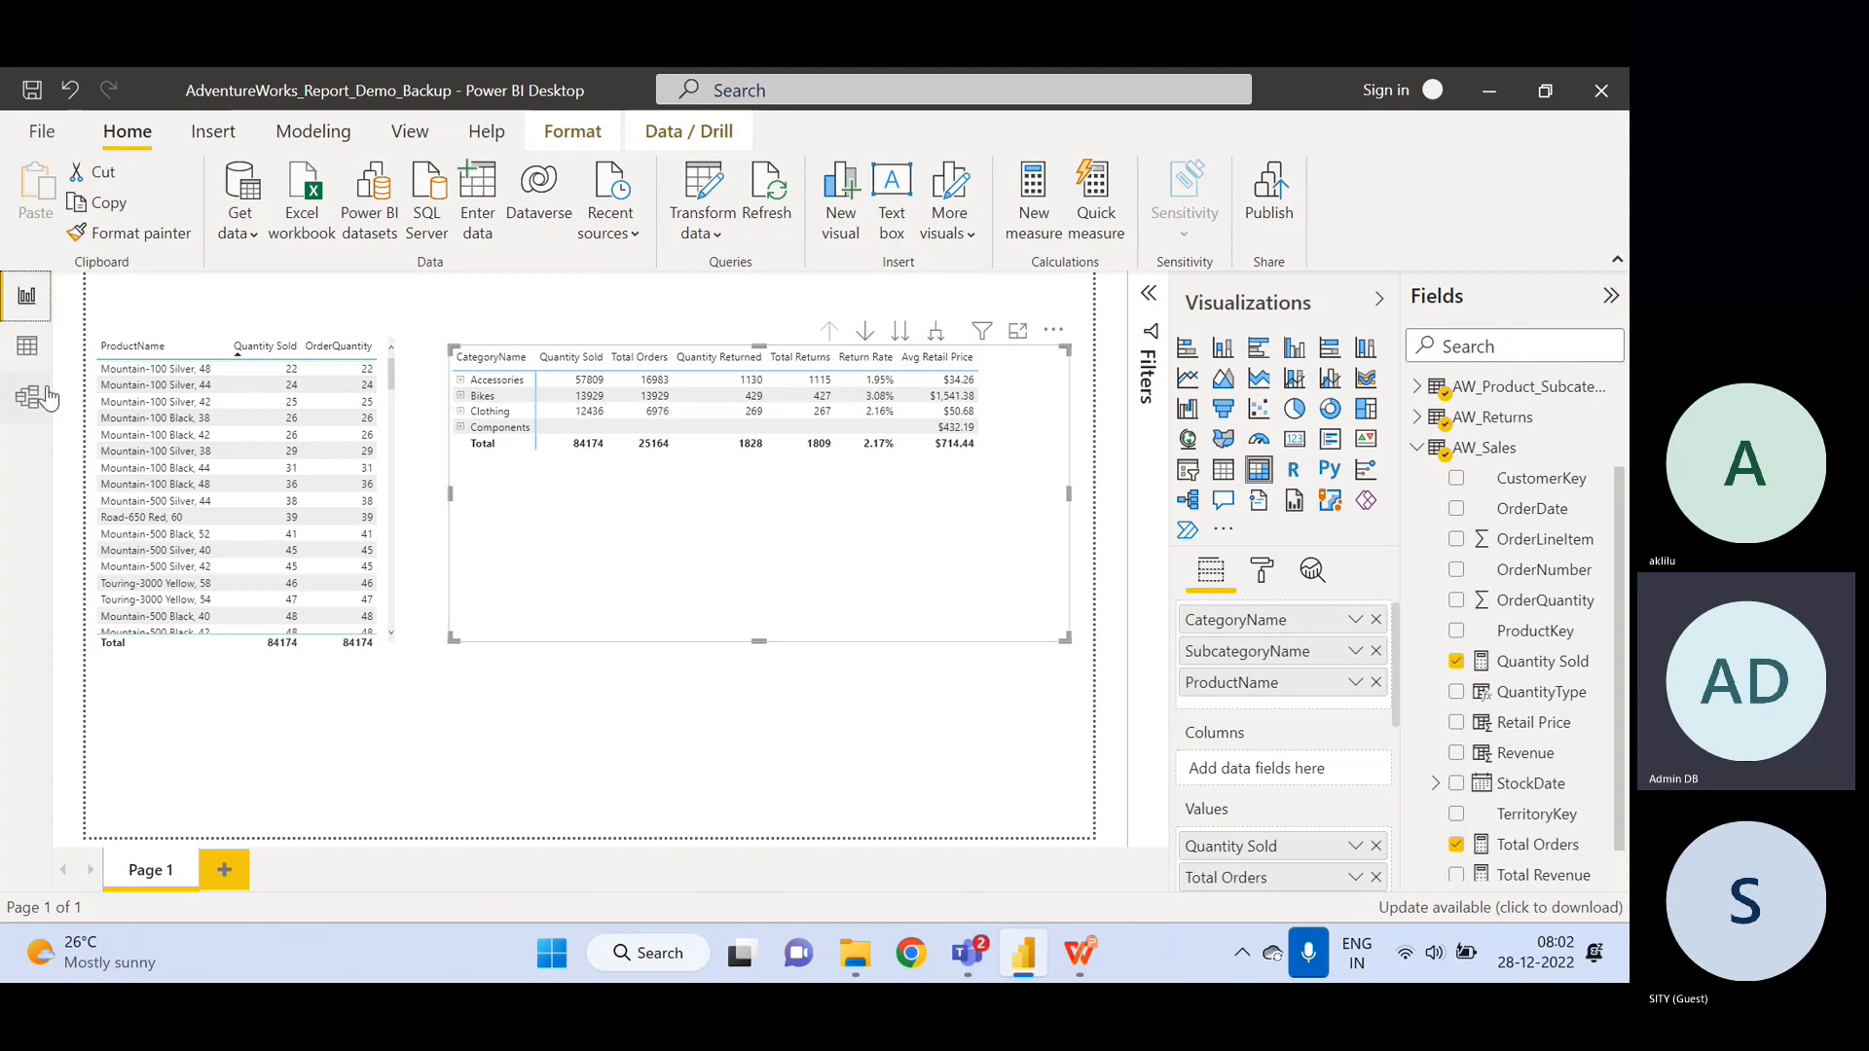
click(26, 346)
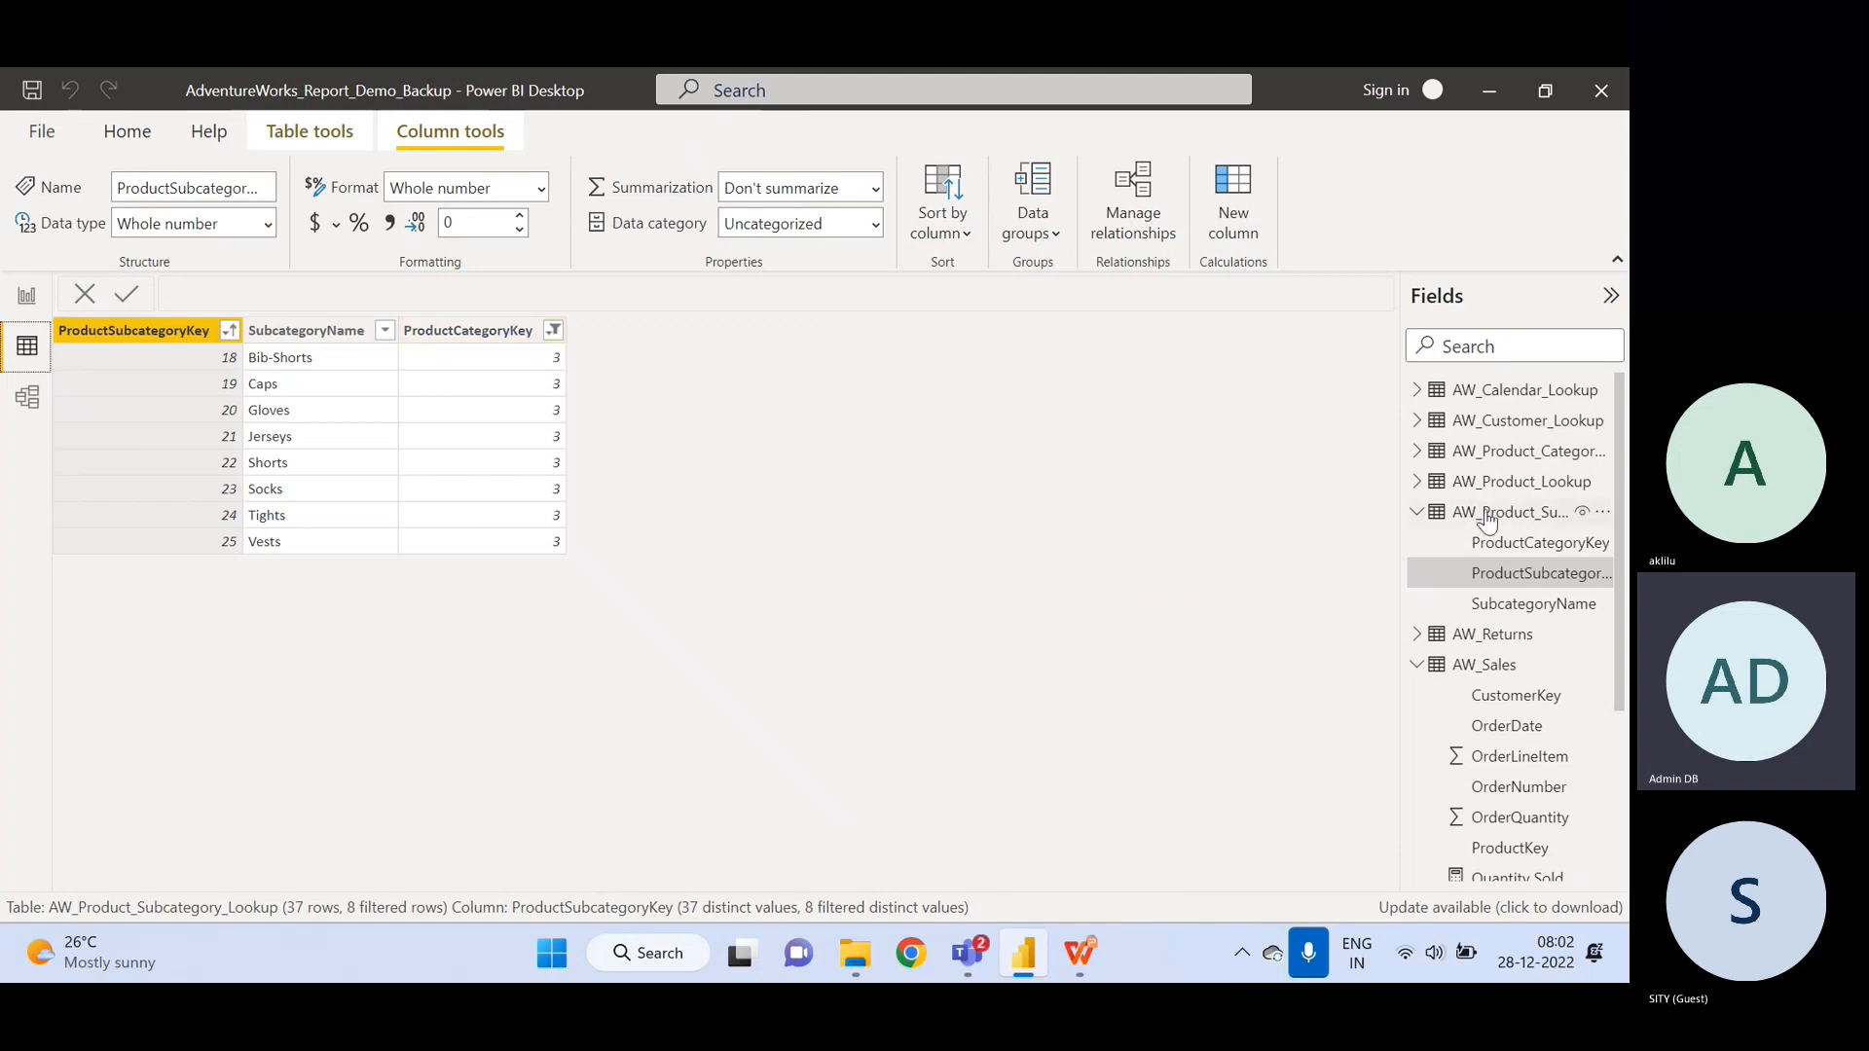
click(1518, 452)
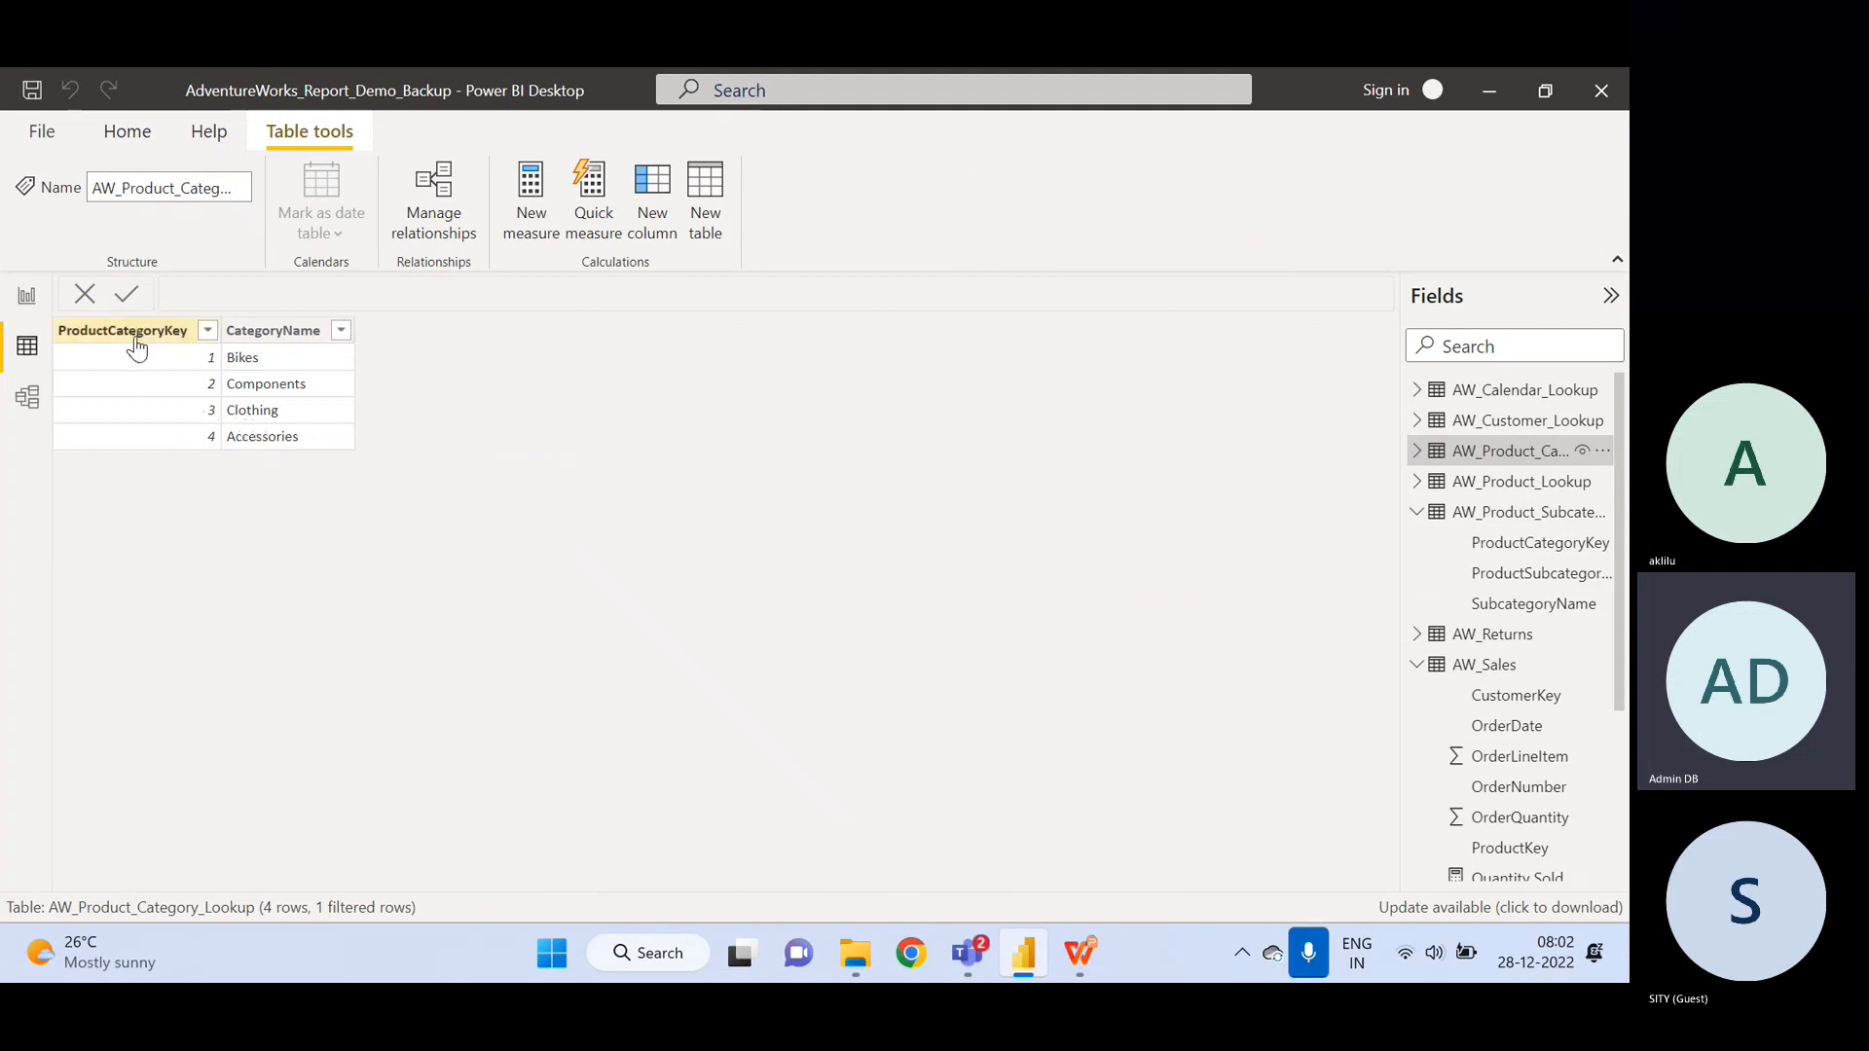
click(1536, 516)
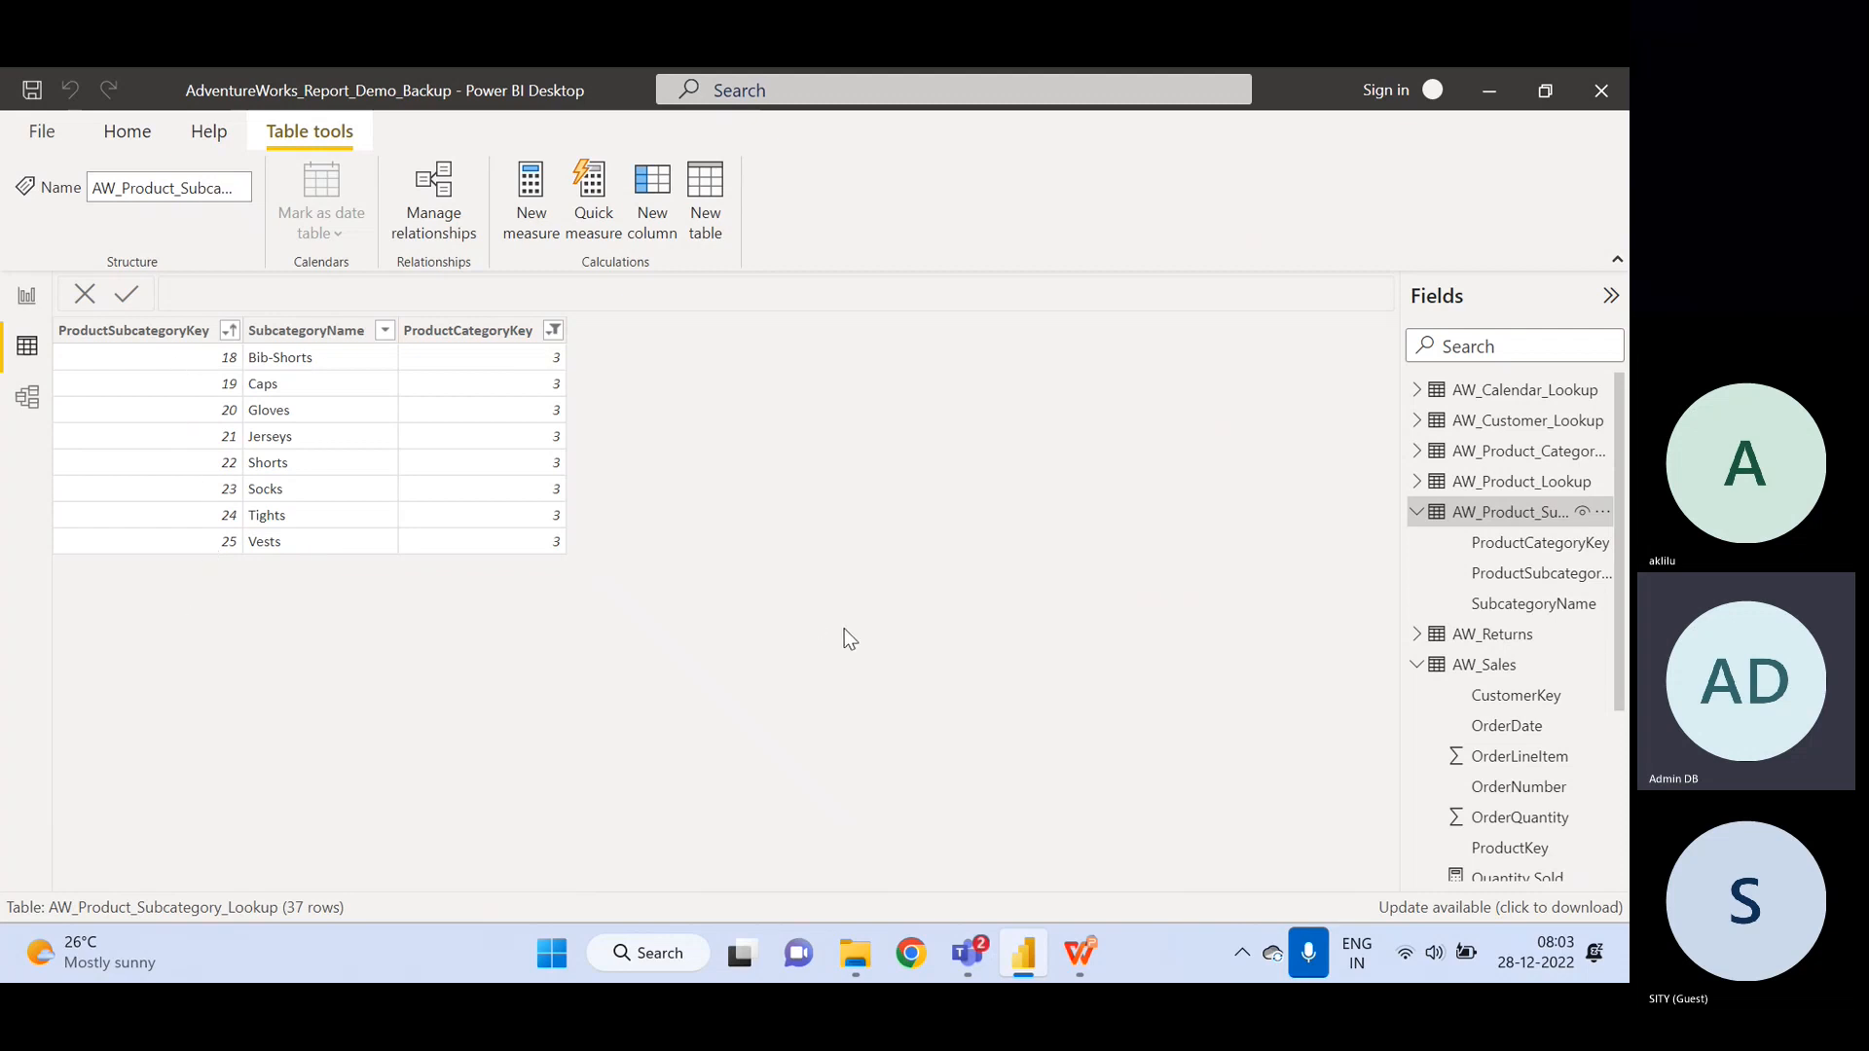
click(1414, 516)
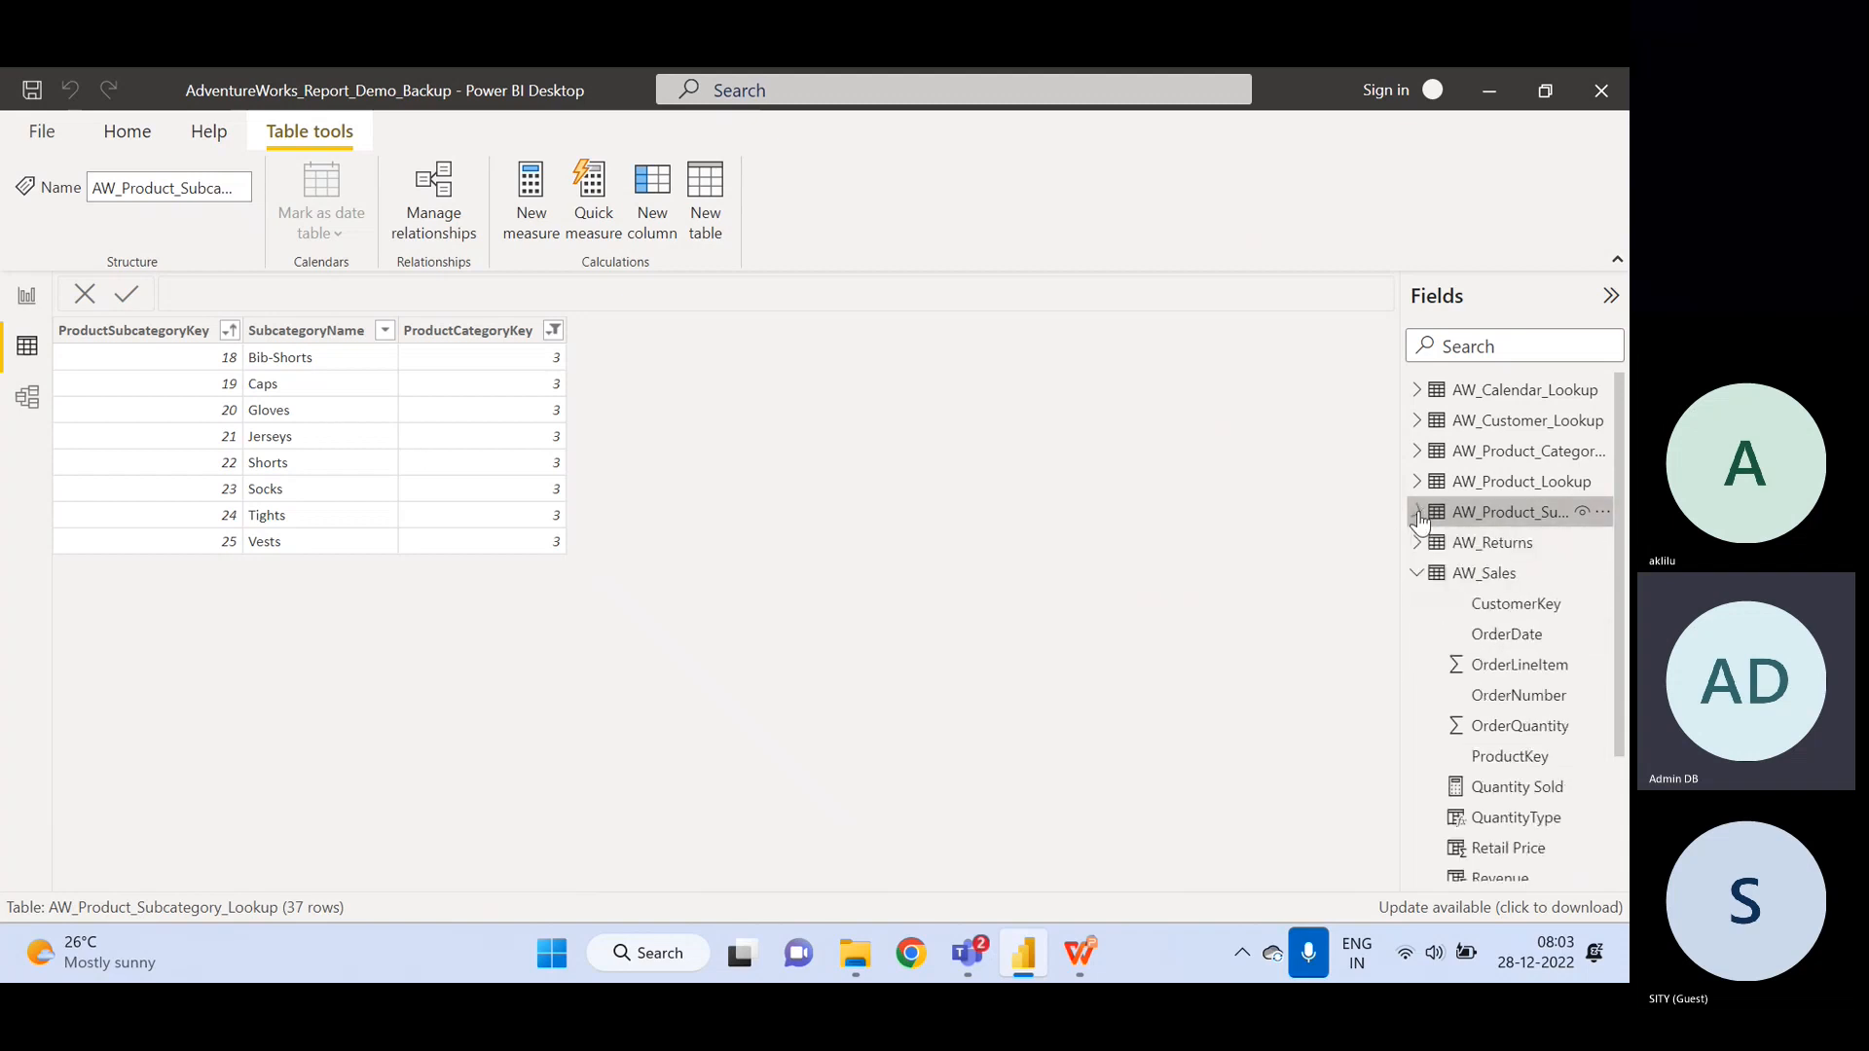
- Filter AW_Product_Lookup to ProductSubcategoryKey values 18 through 24
click(1510, 484)
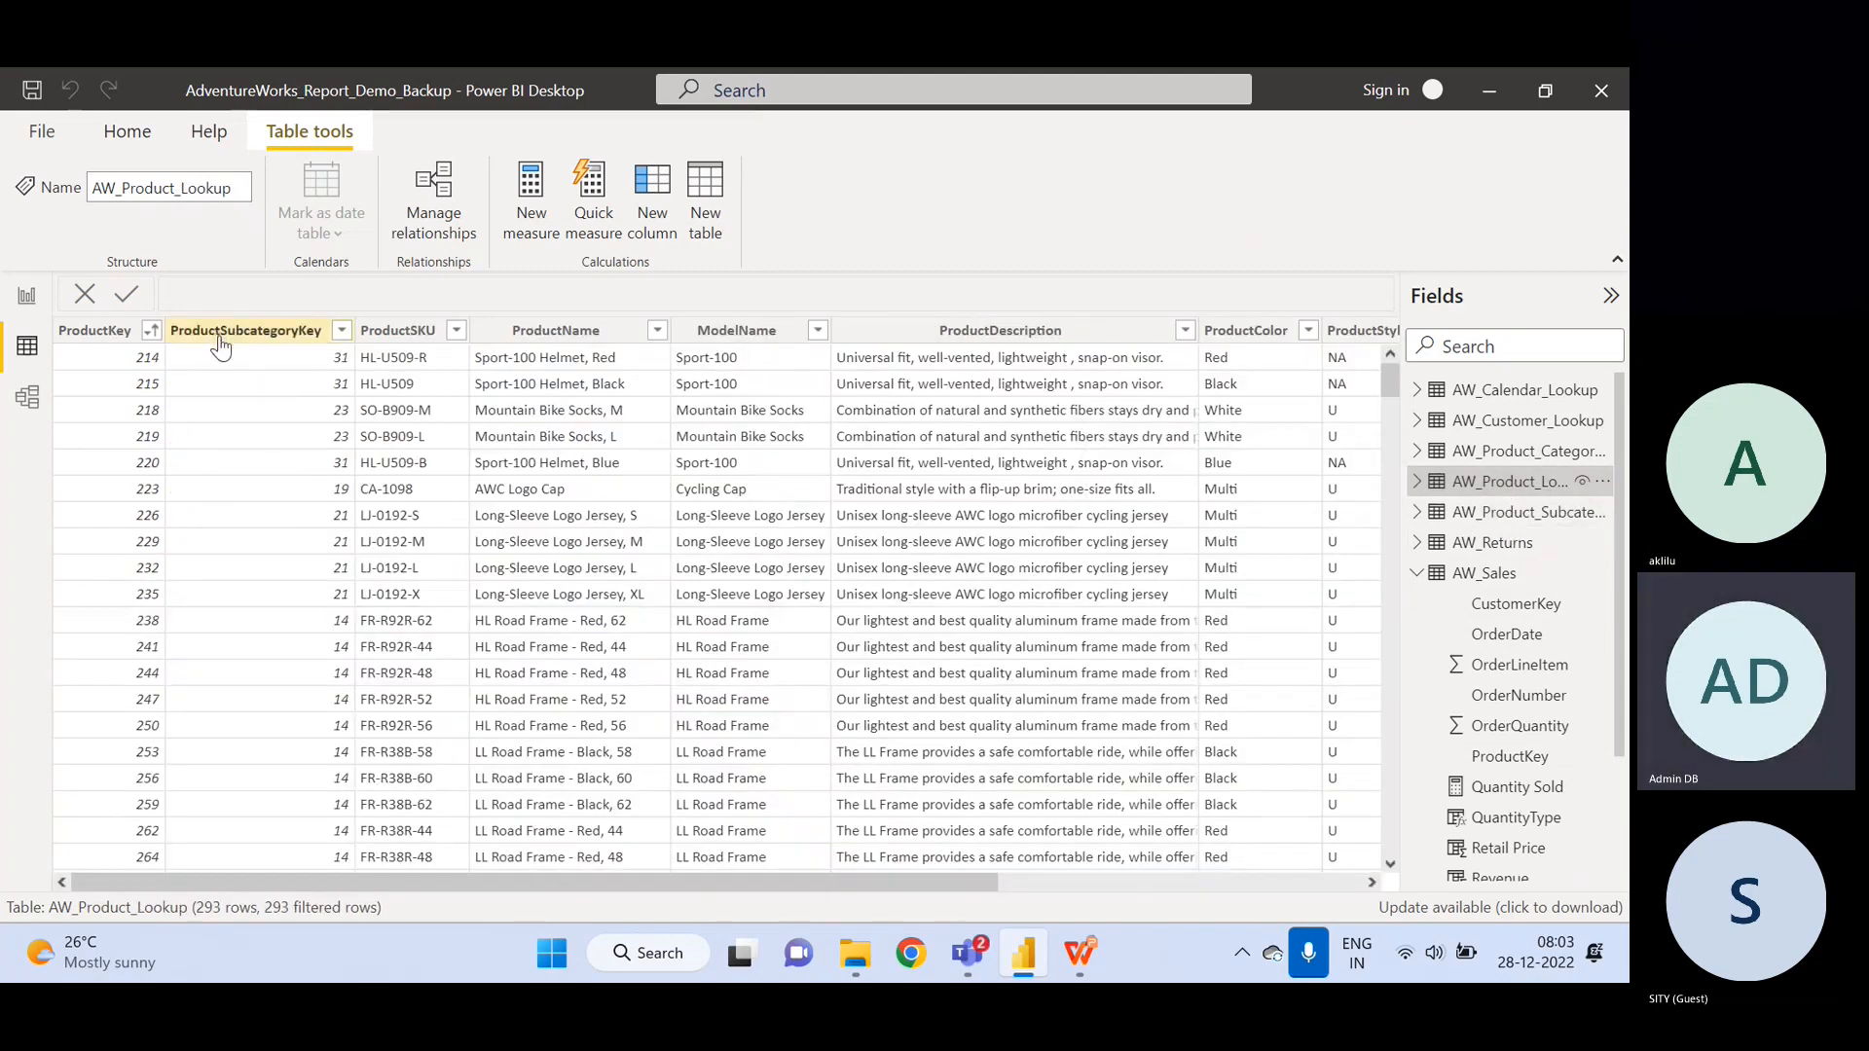
click(338, 335)
click(341, 332)
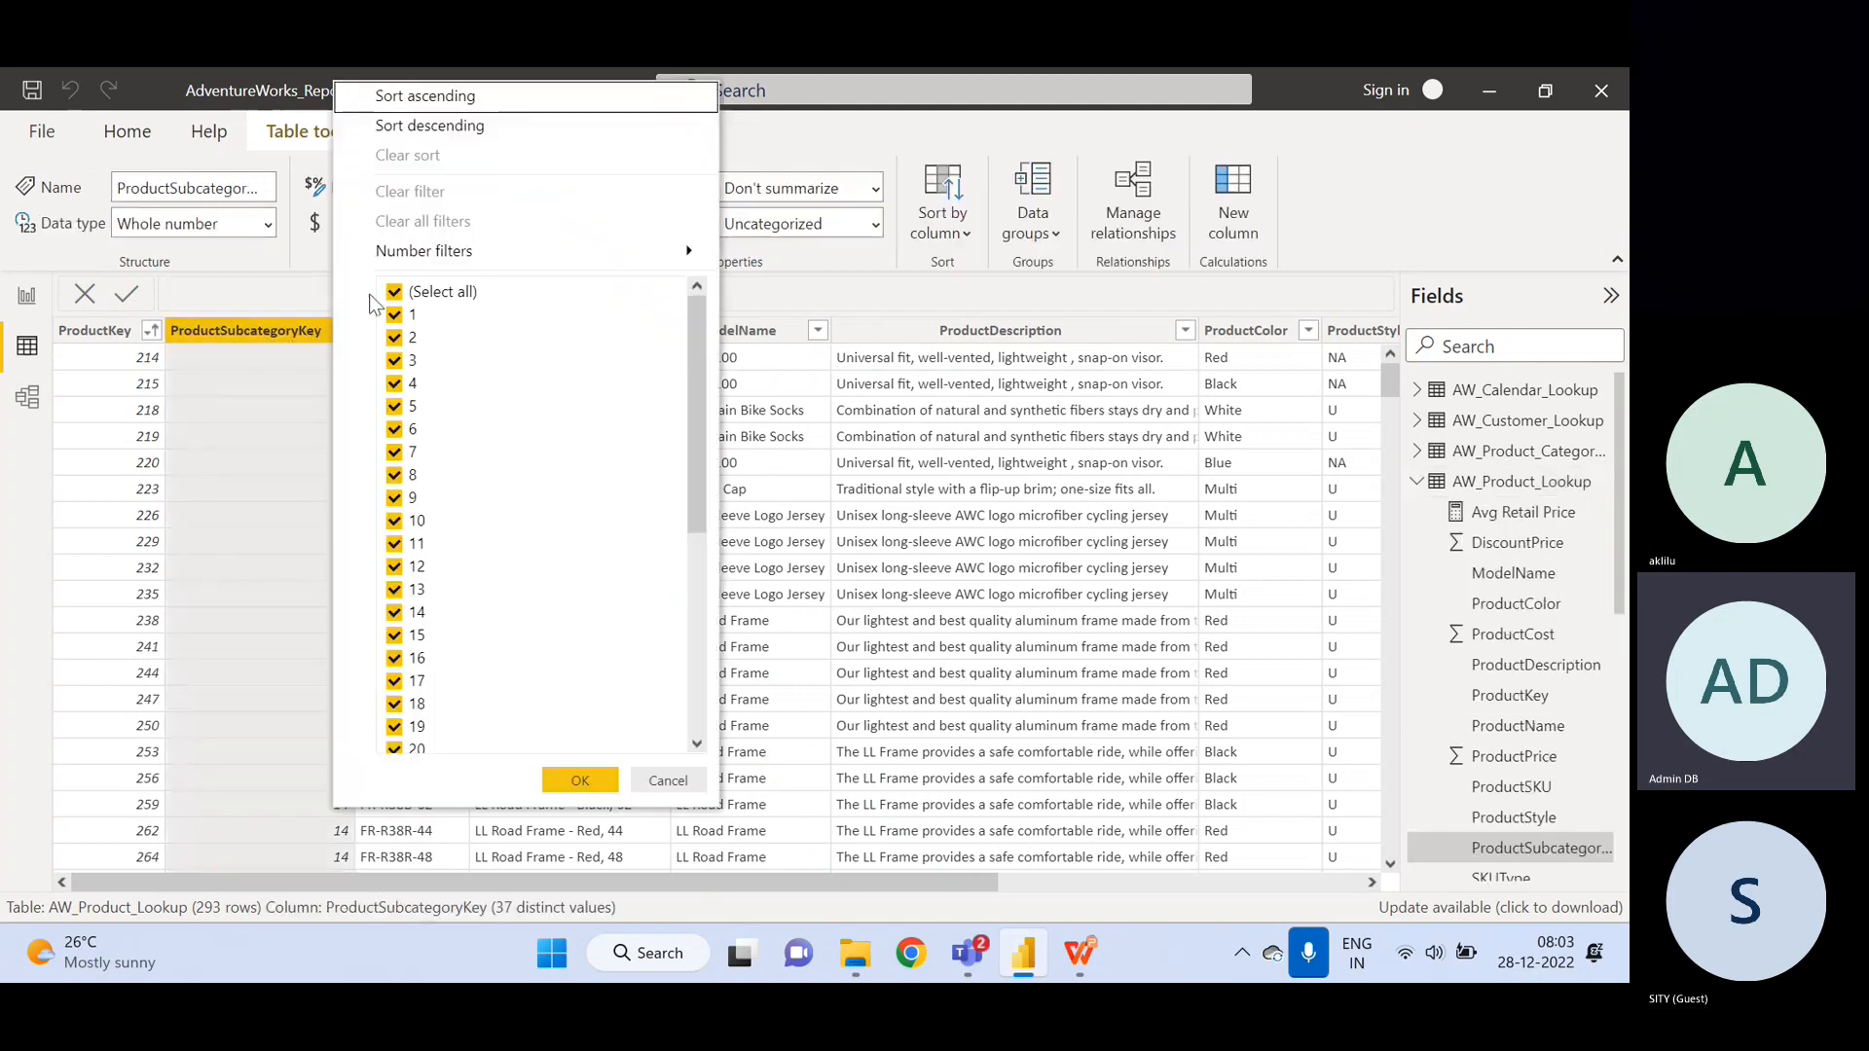
click(395, 293)
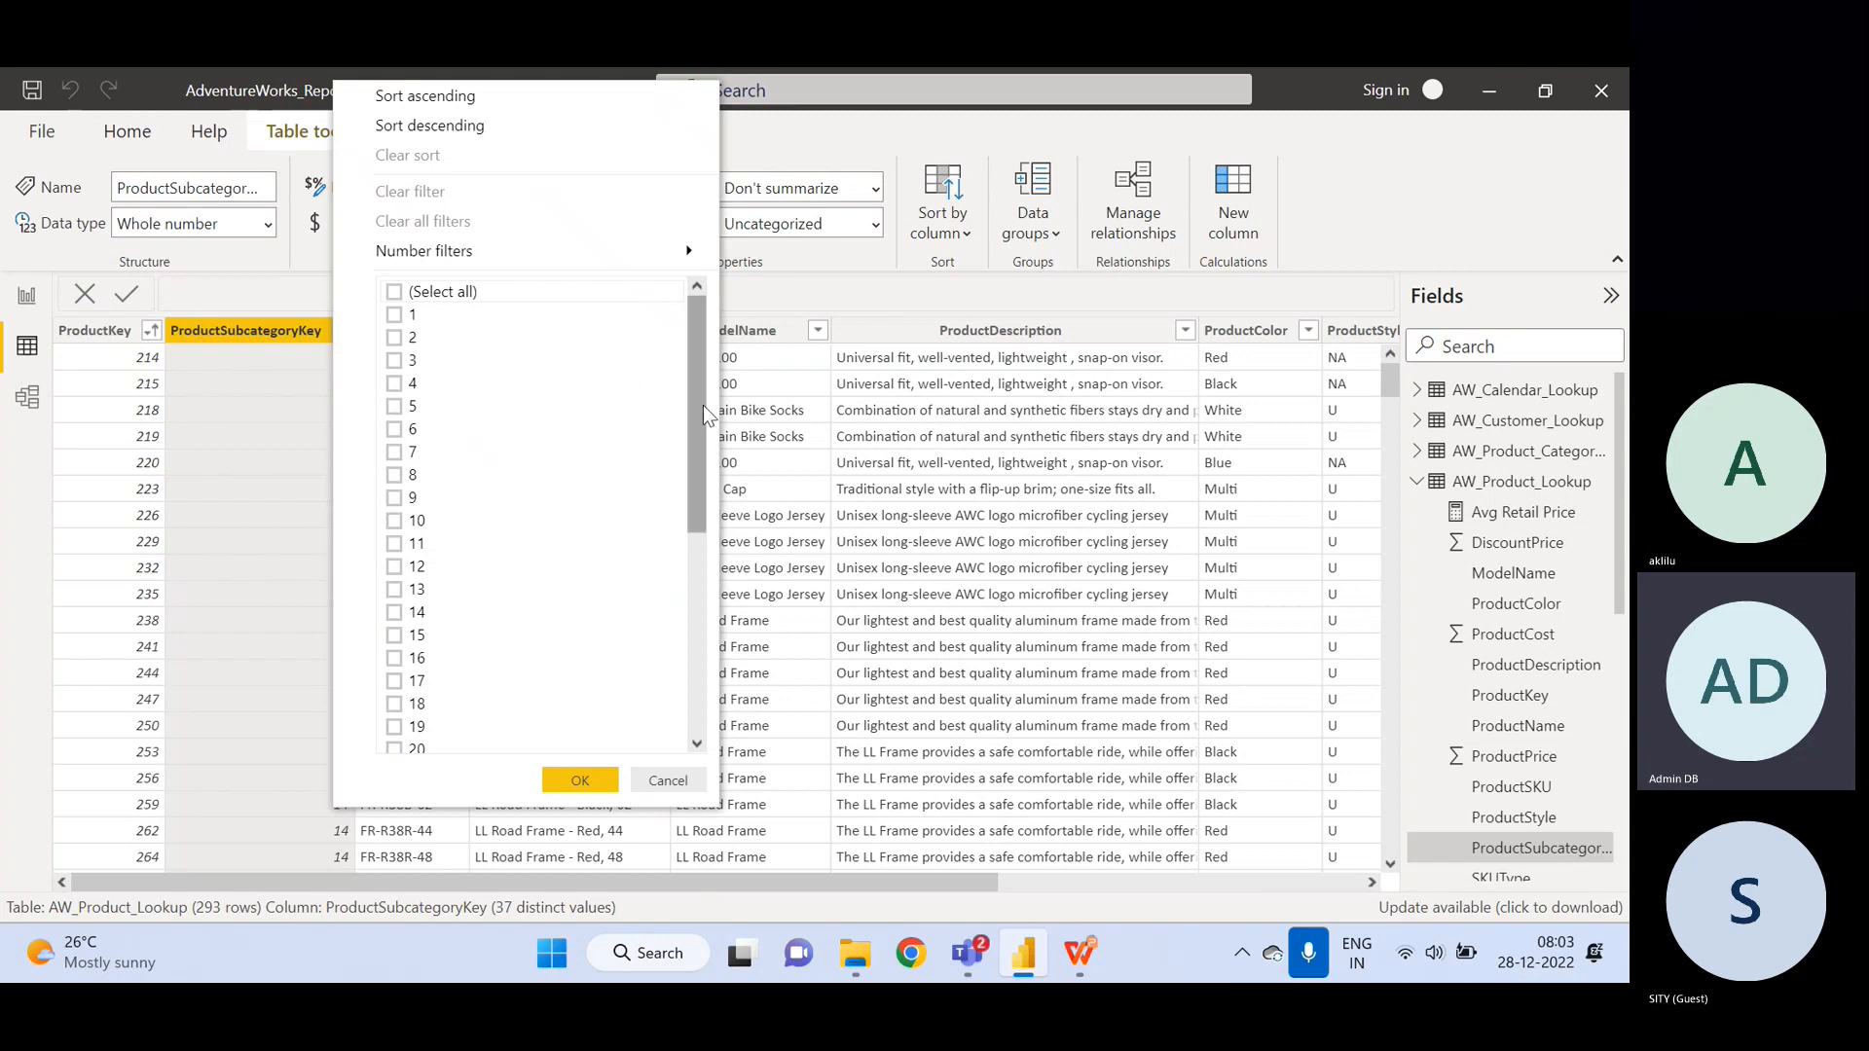
drag(703, 412, 692, 608)
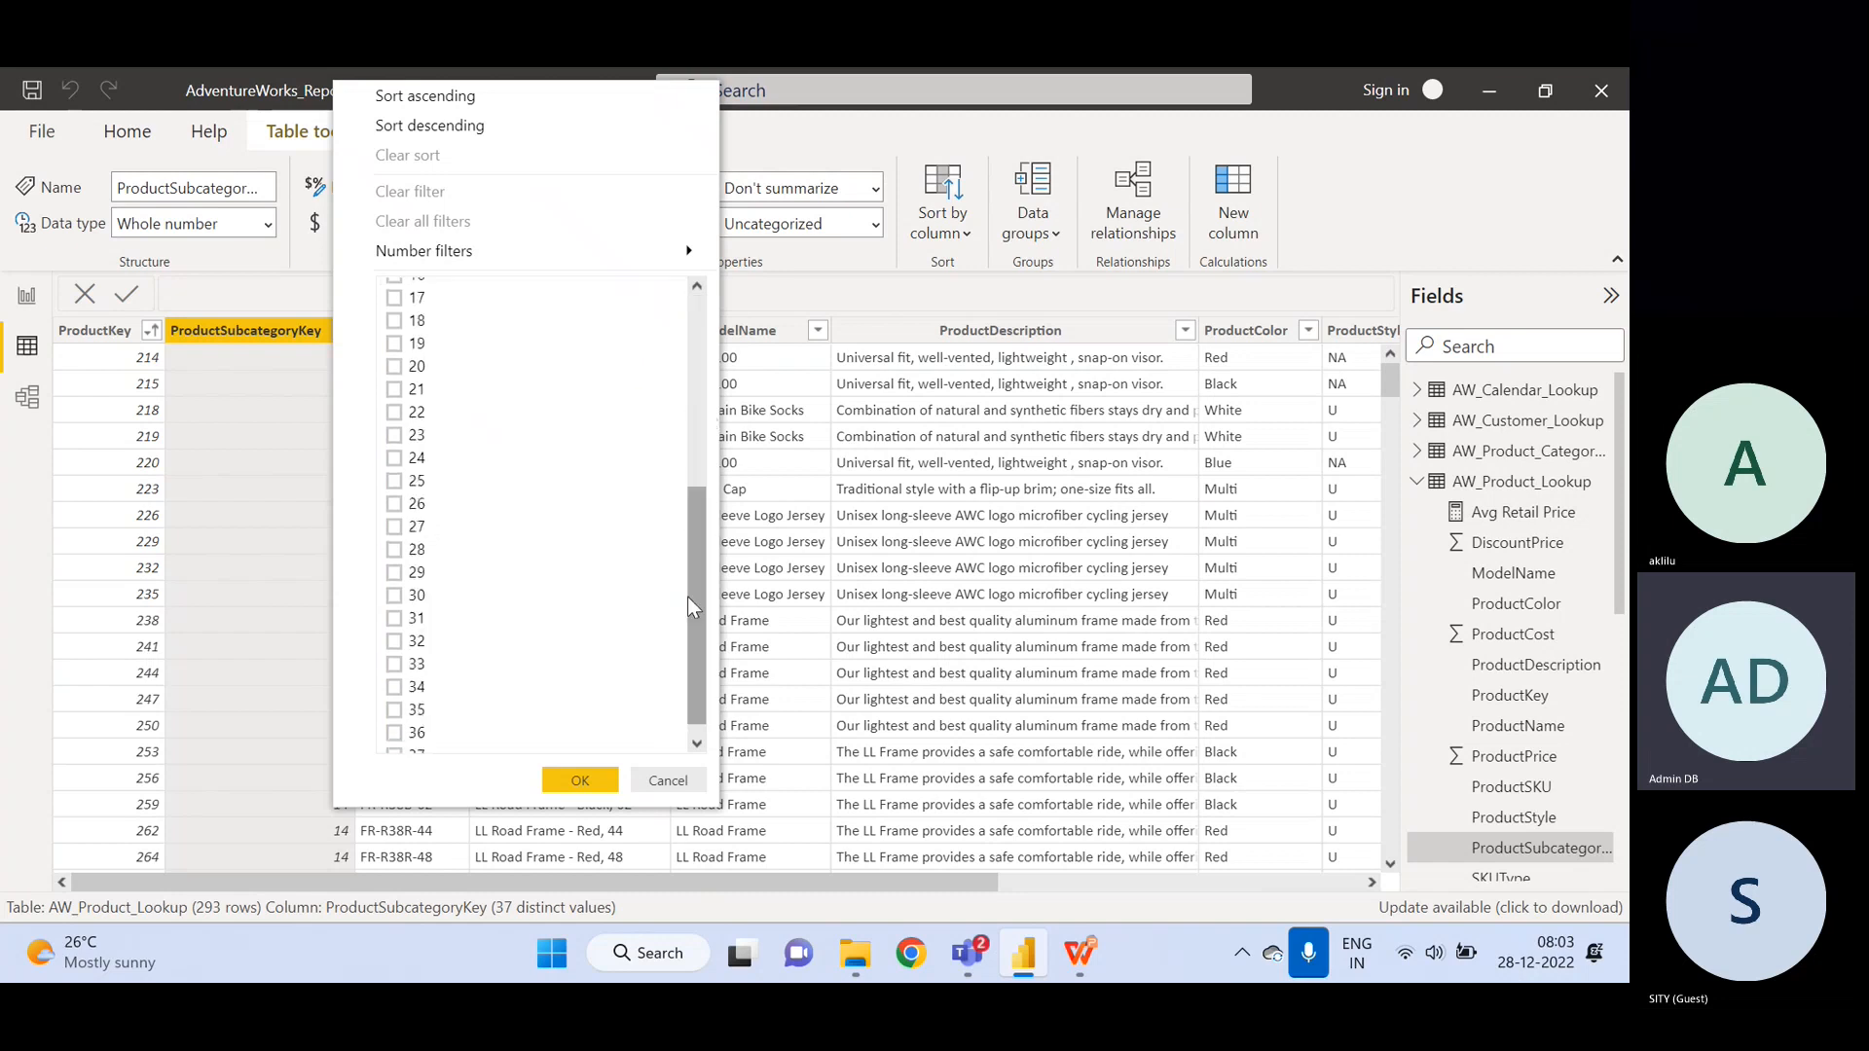
click(393, 344)
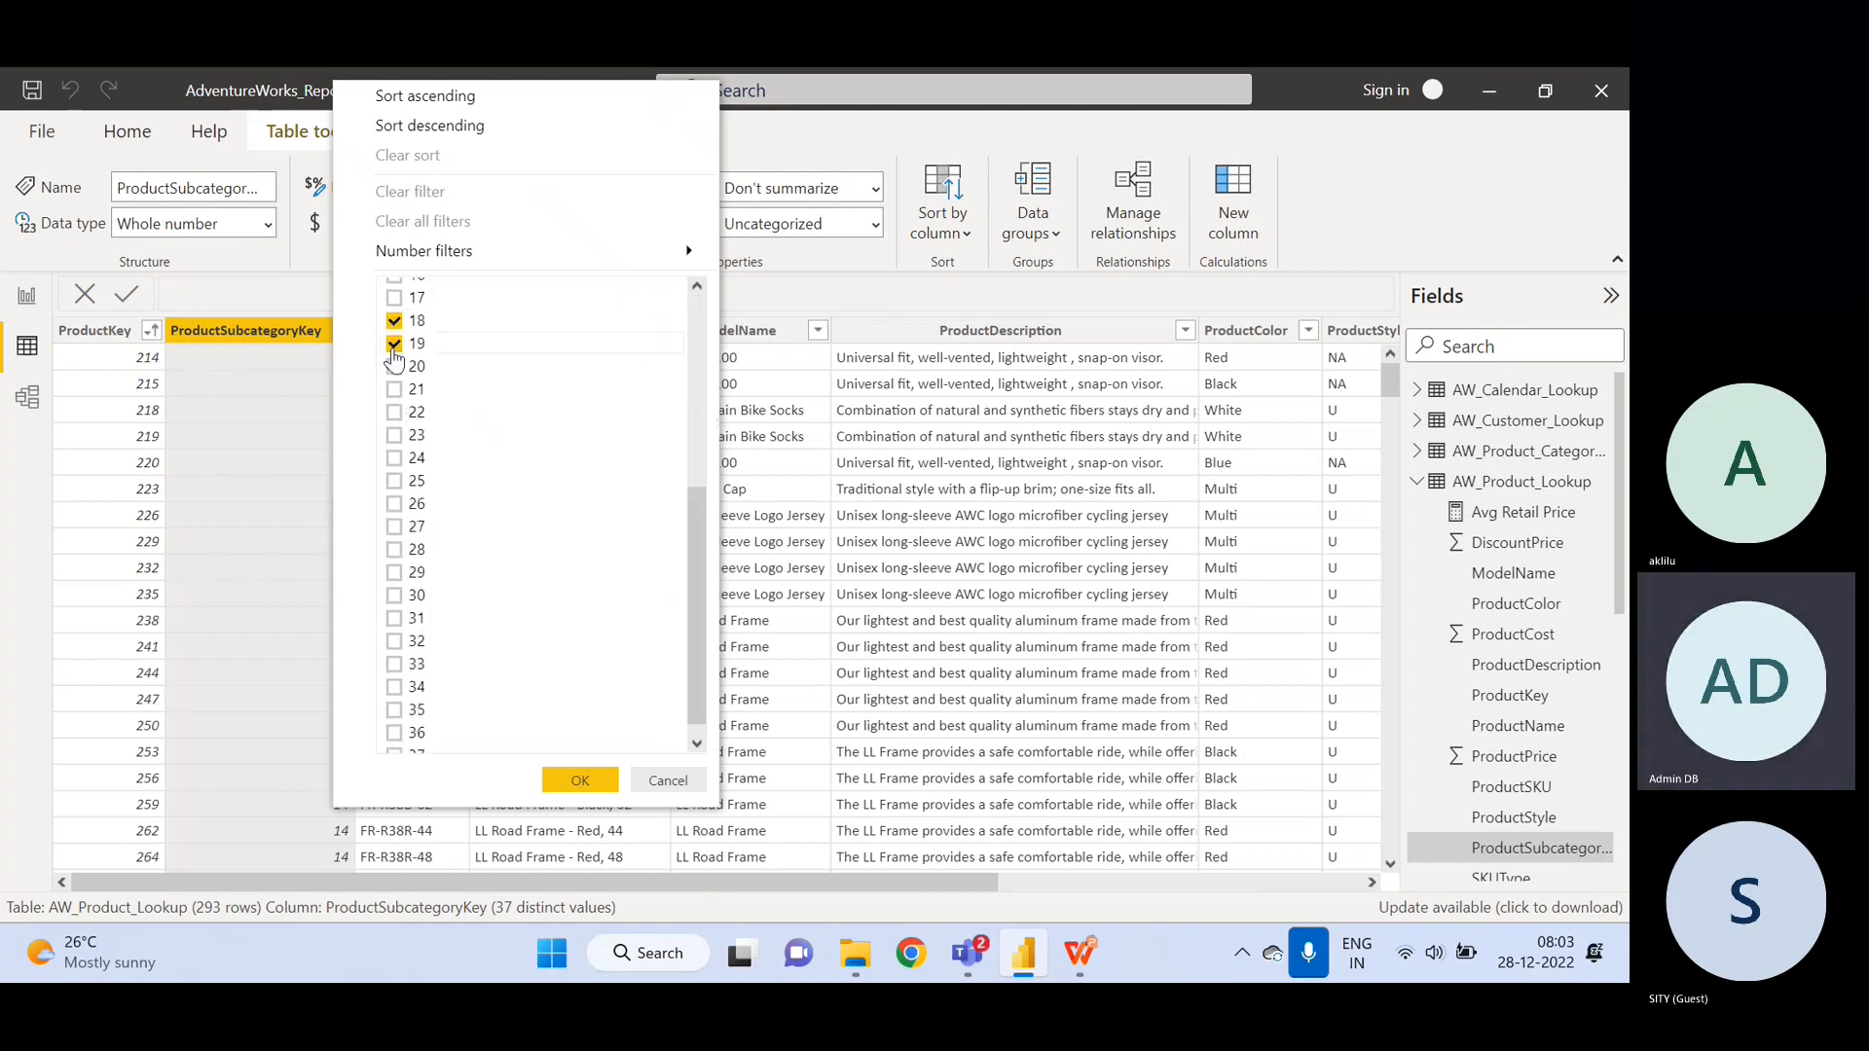
click(393, 367)
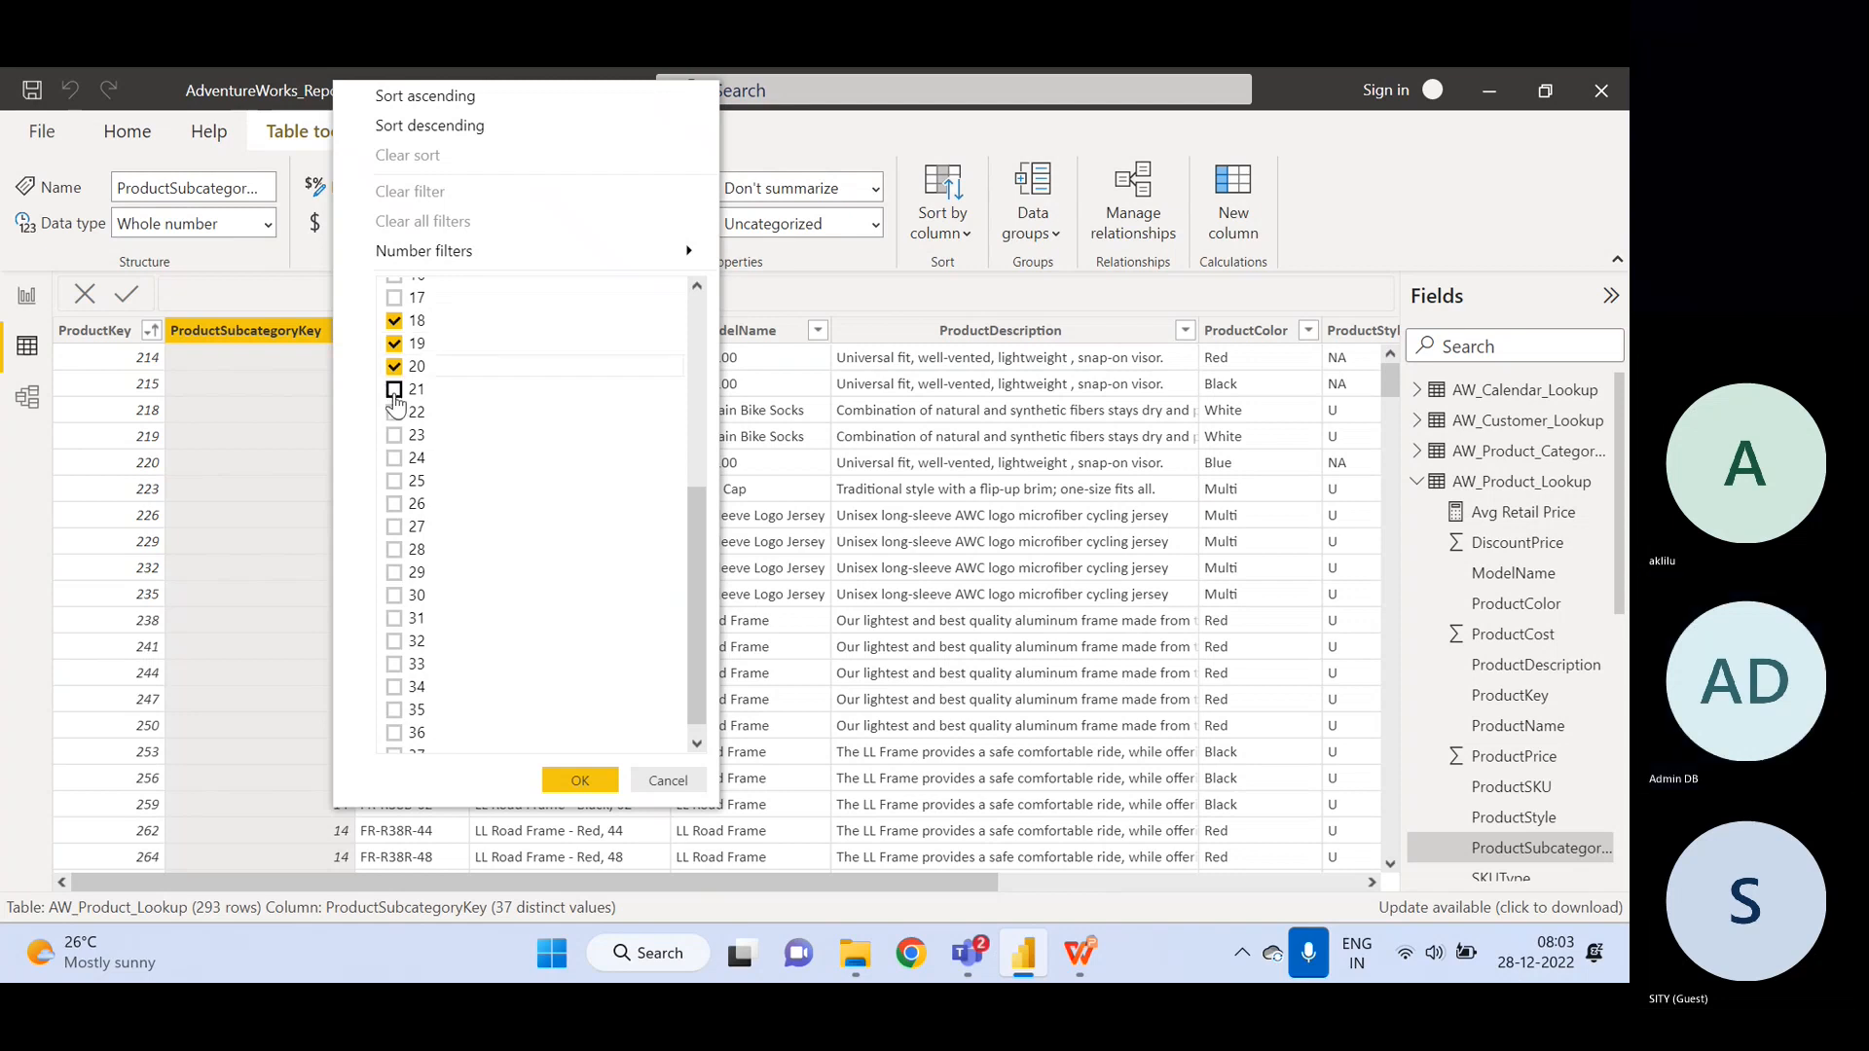
click(393, 390)
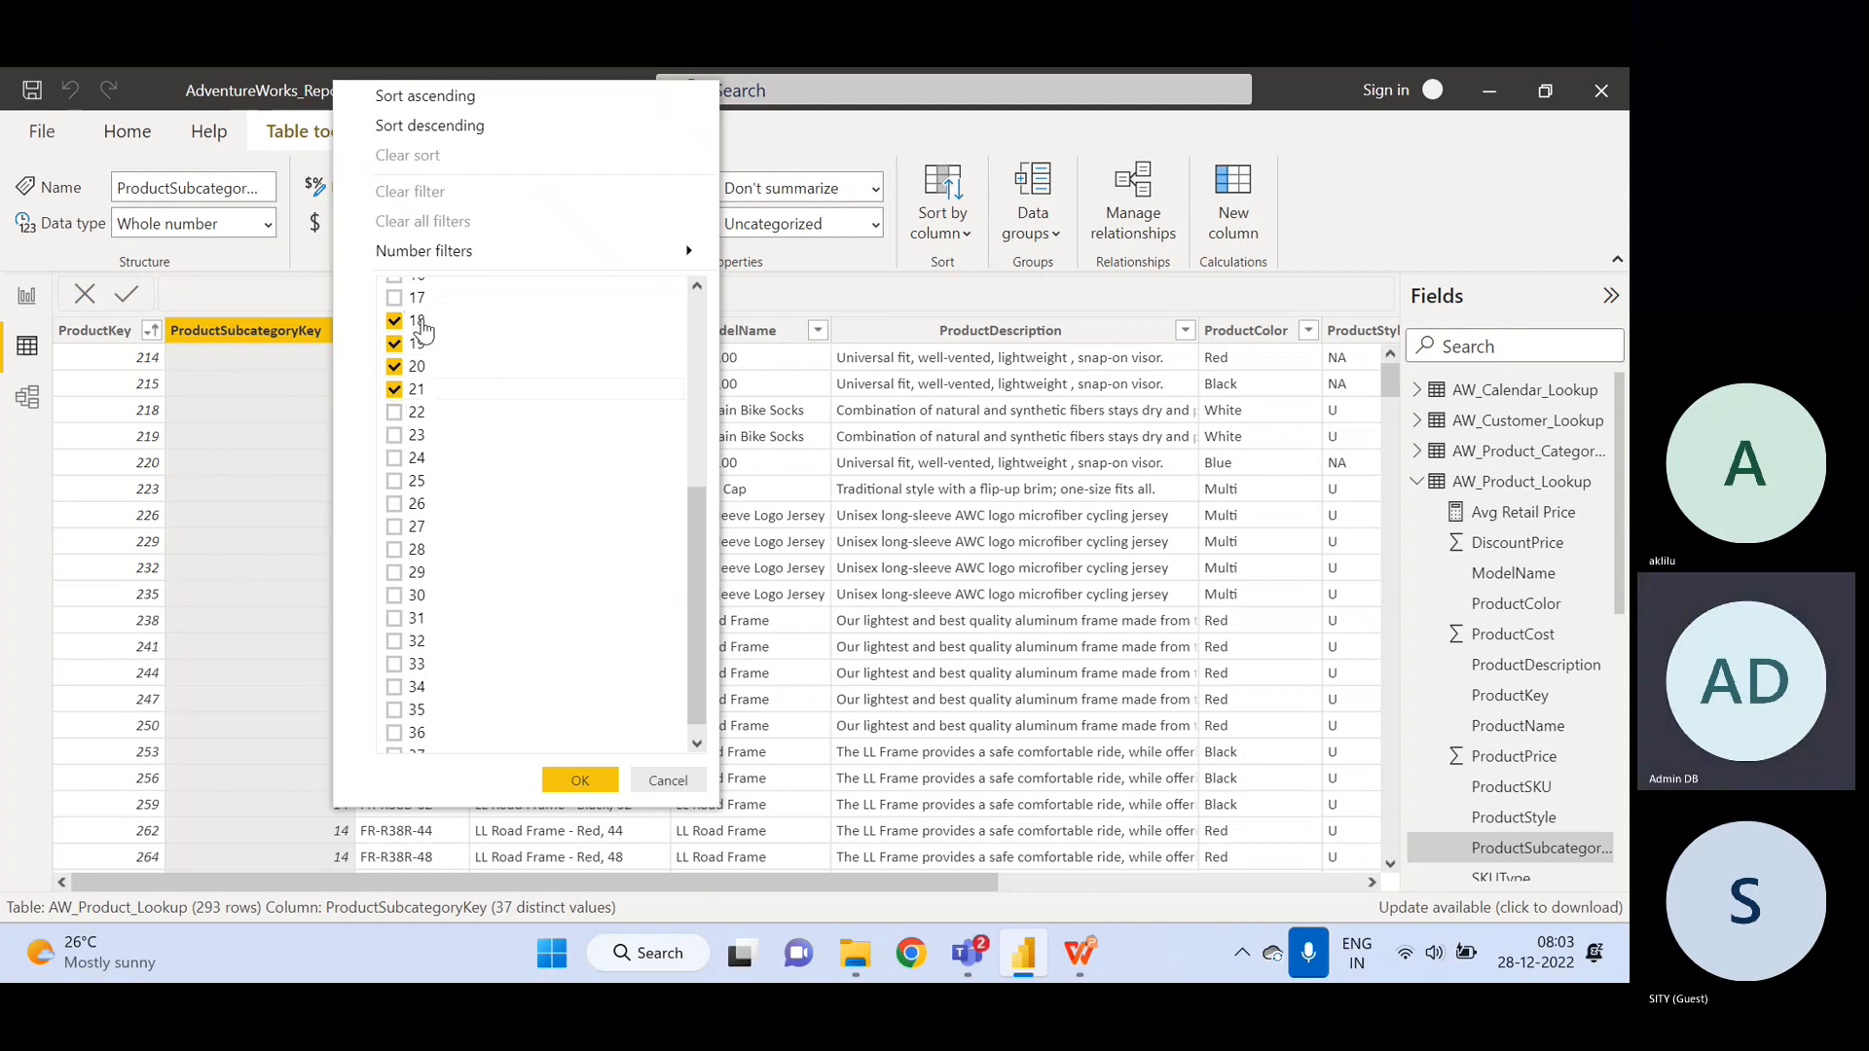
click(393, 412)
click(578, 779)
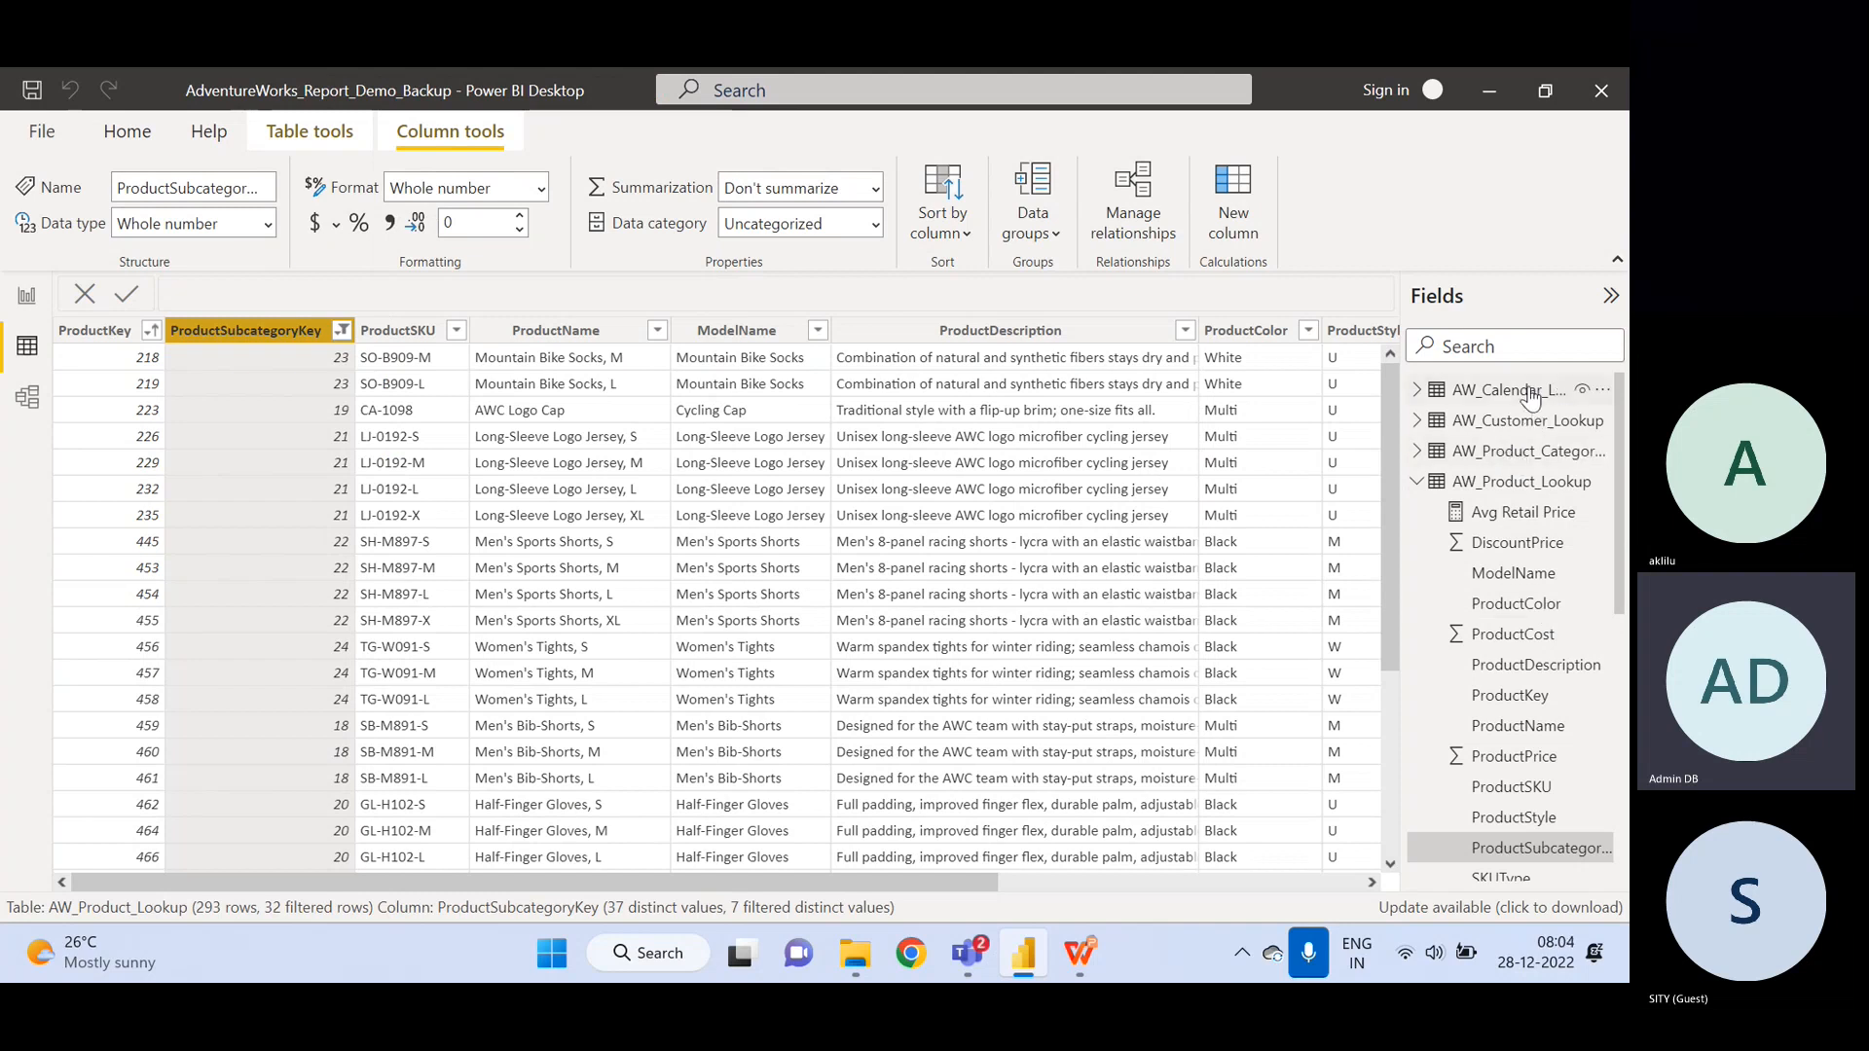
click(1419, 482)
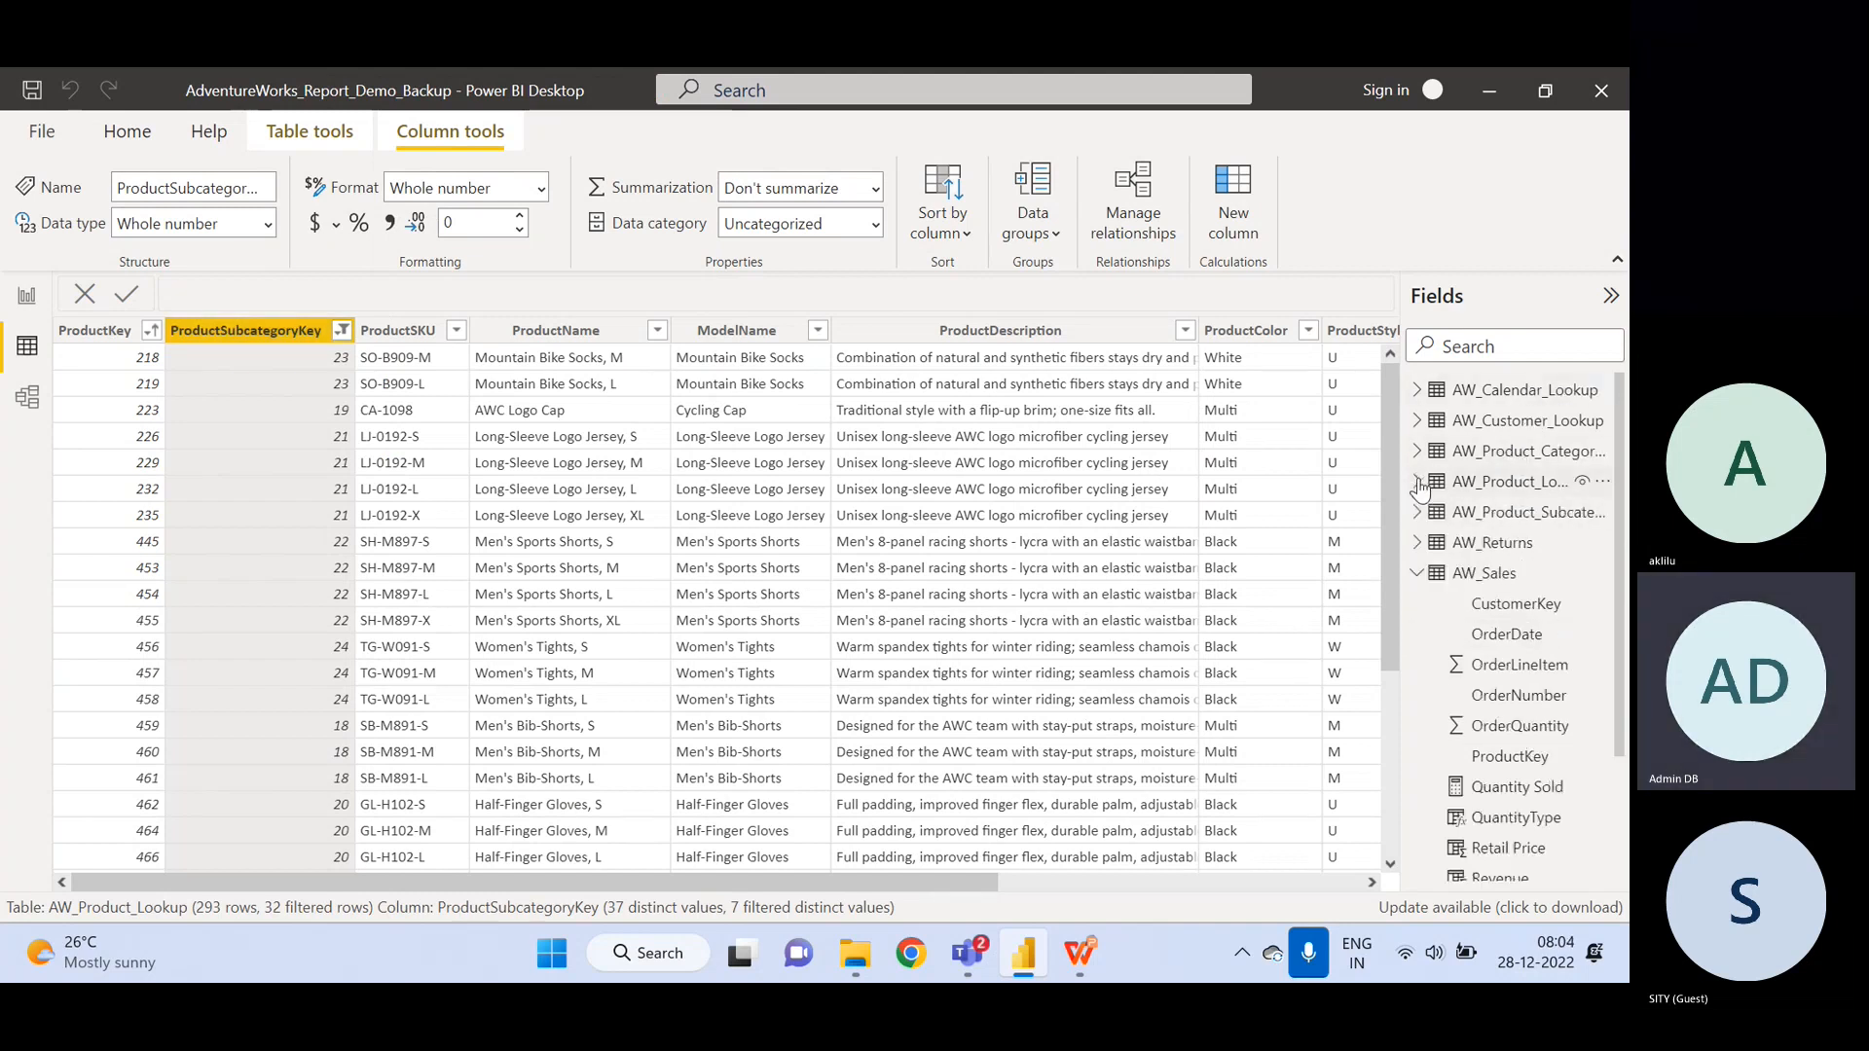
- Check the keys in AW_Product_Subcategory_Lookup and add 25 to the ProductSubcategoryKey filter of AW_Product_Lookup
click(1478, 513)
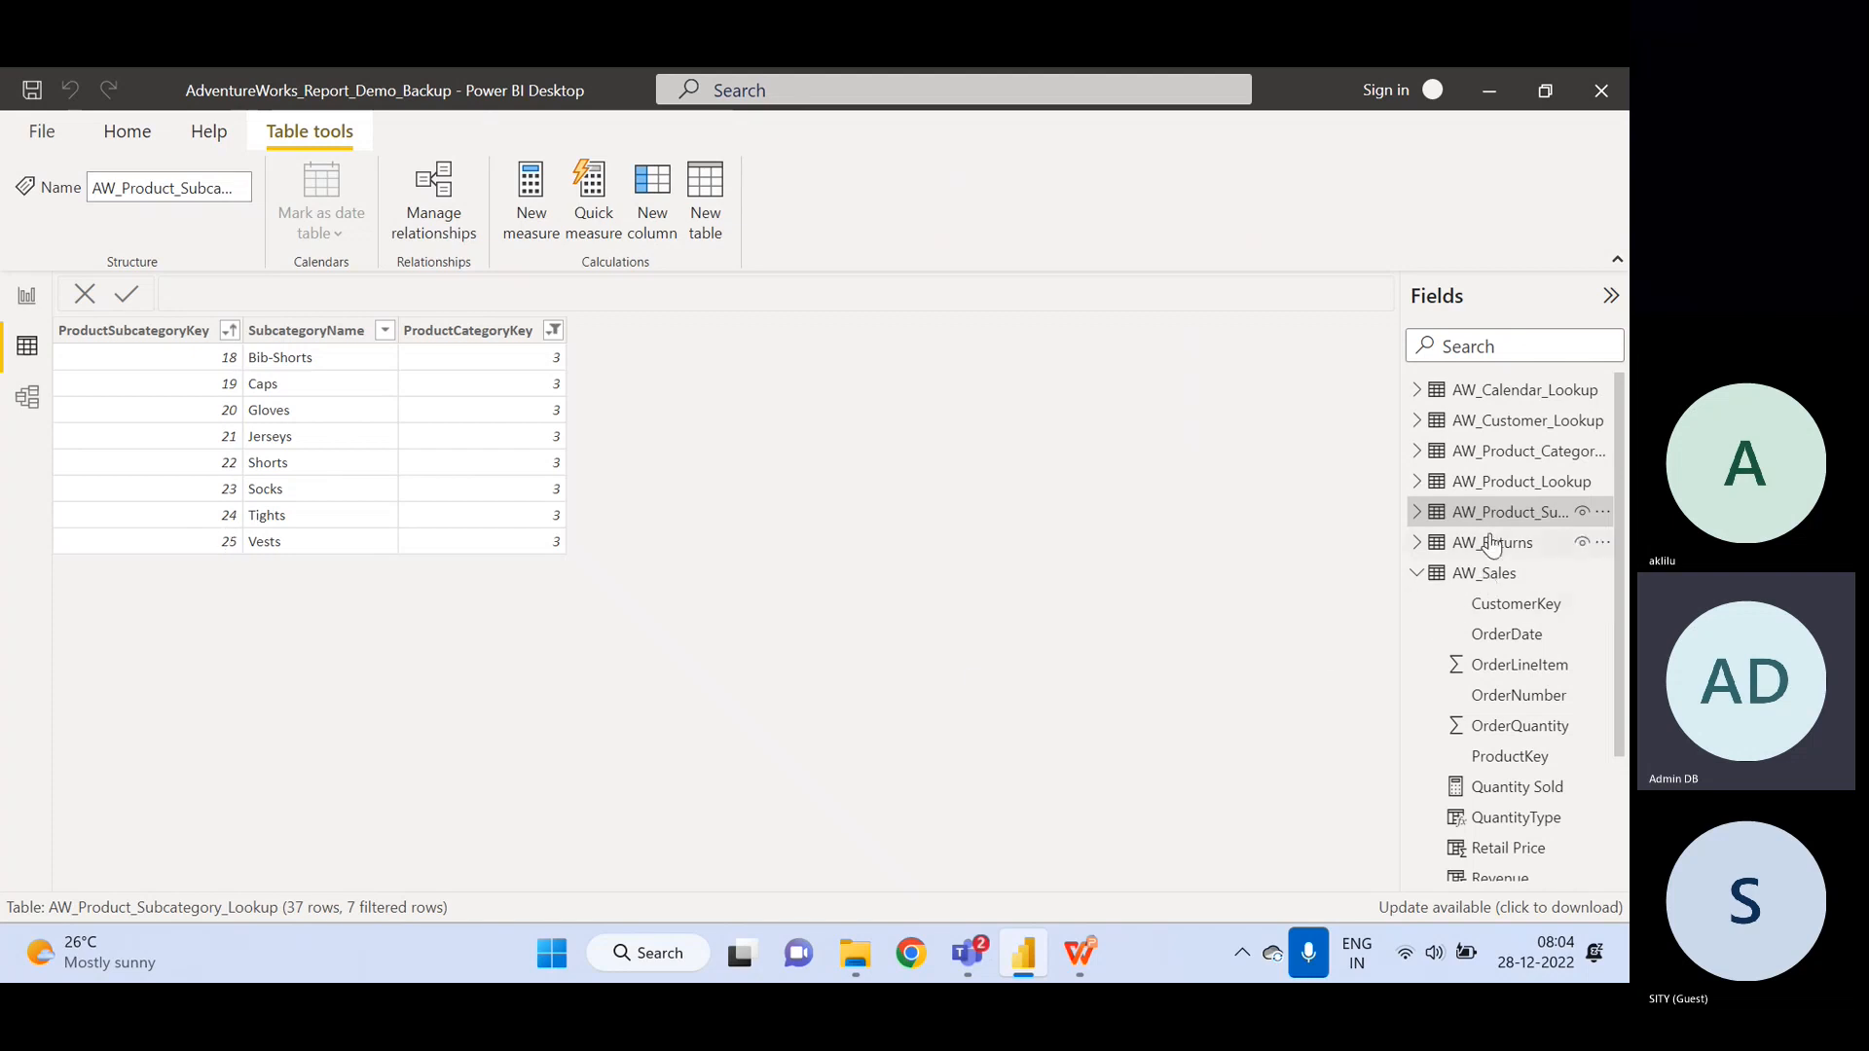
click(1499, 481)
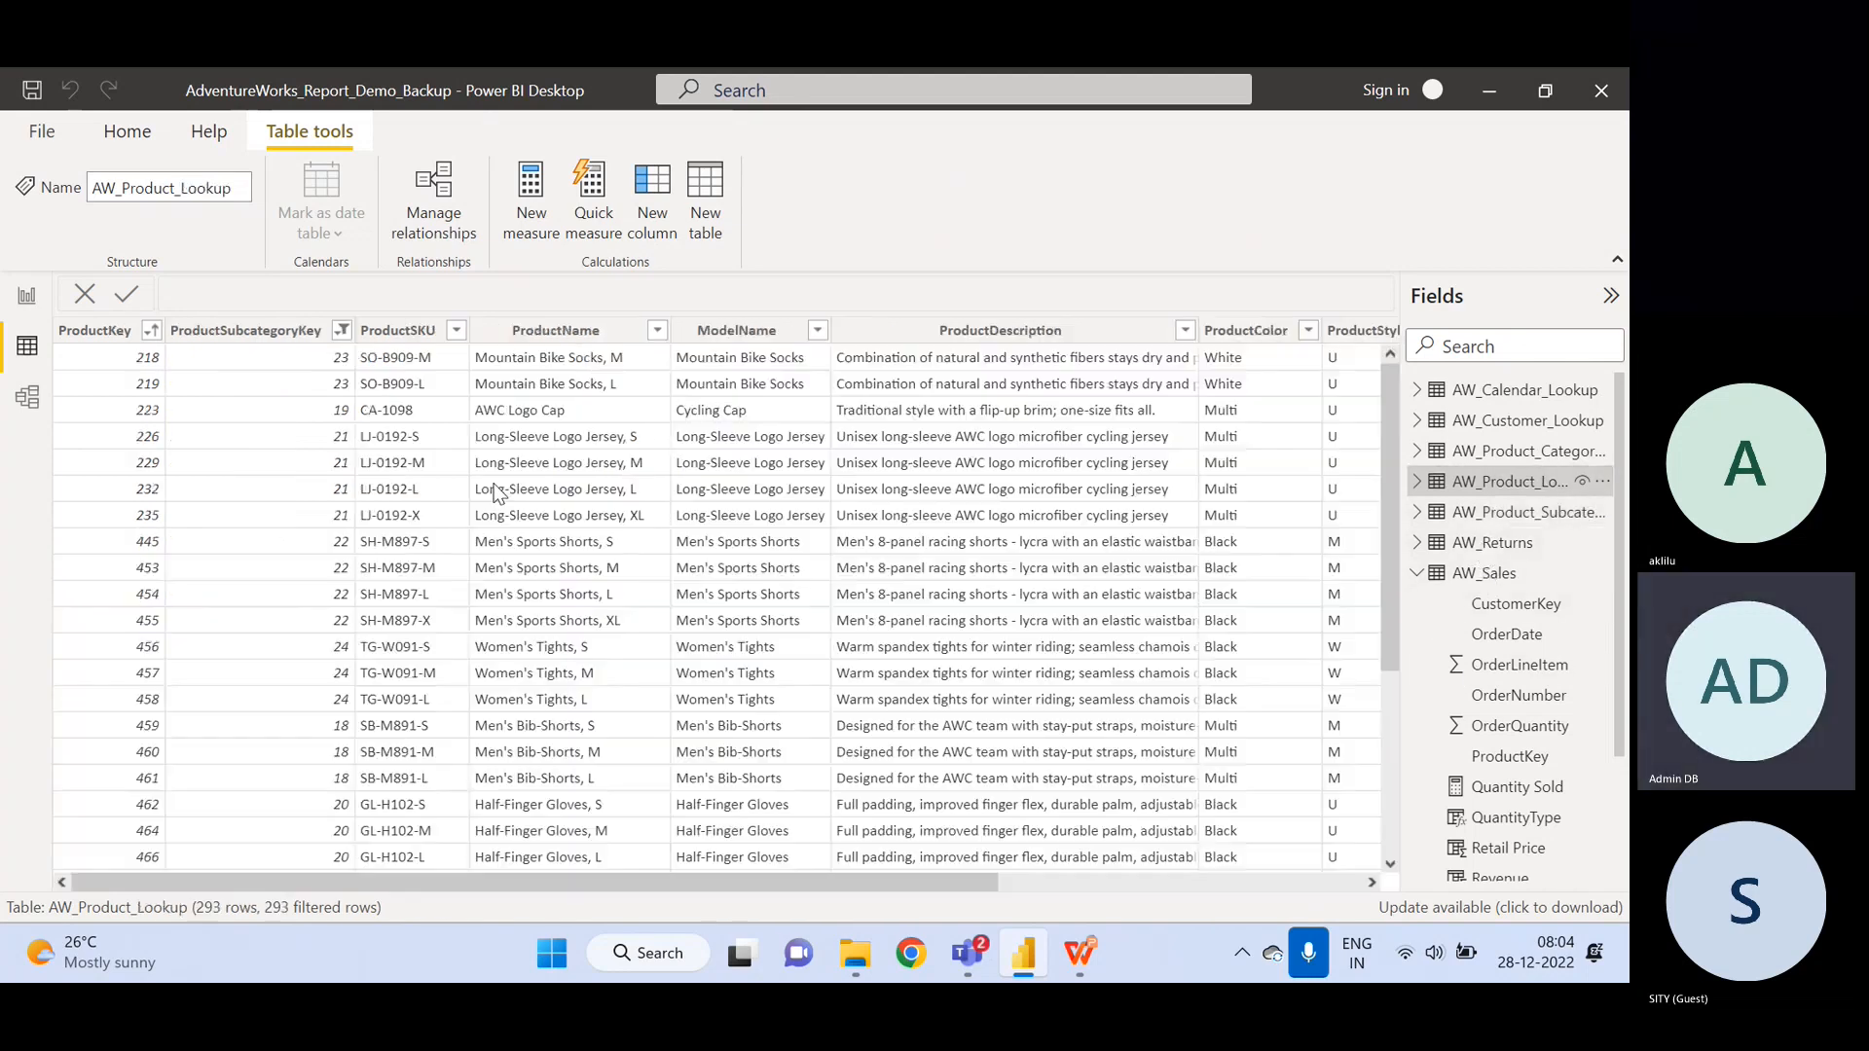
click(338, 333)
click(343, 332)
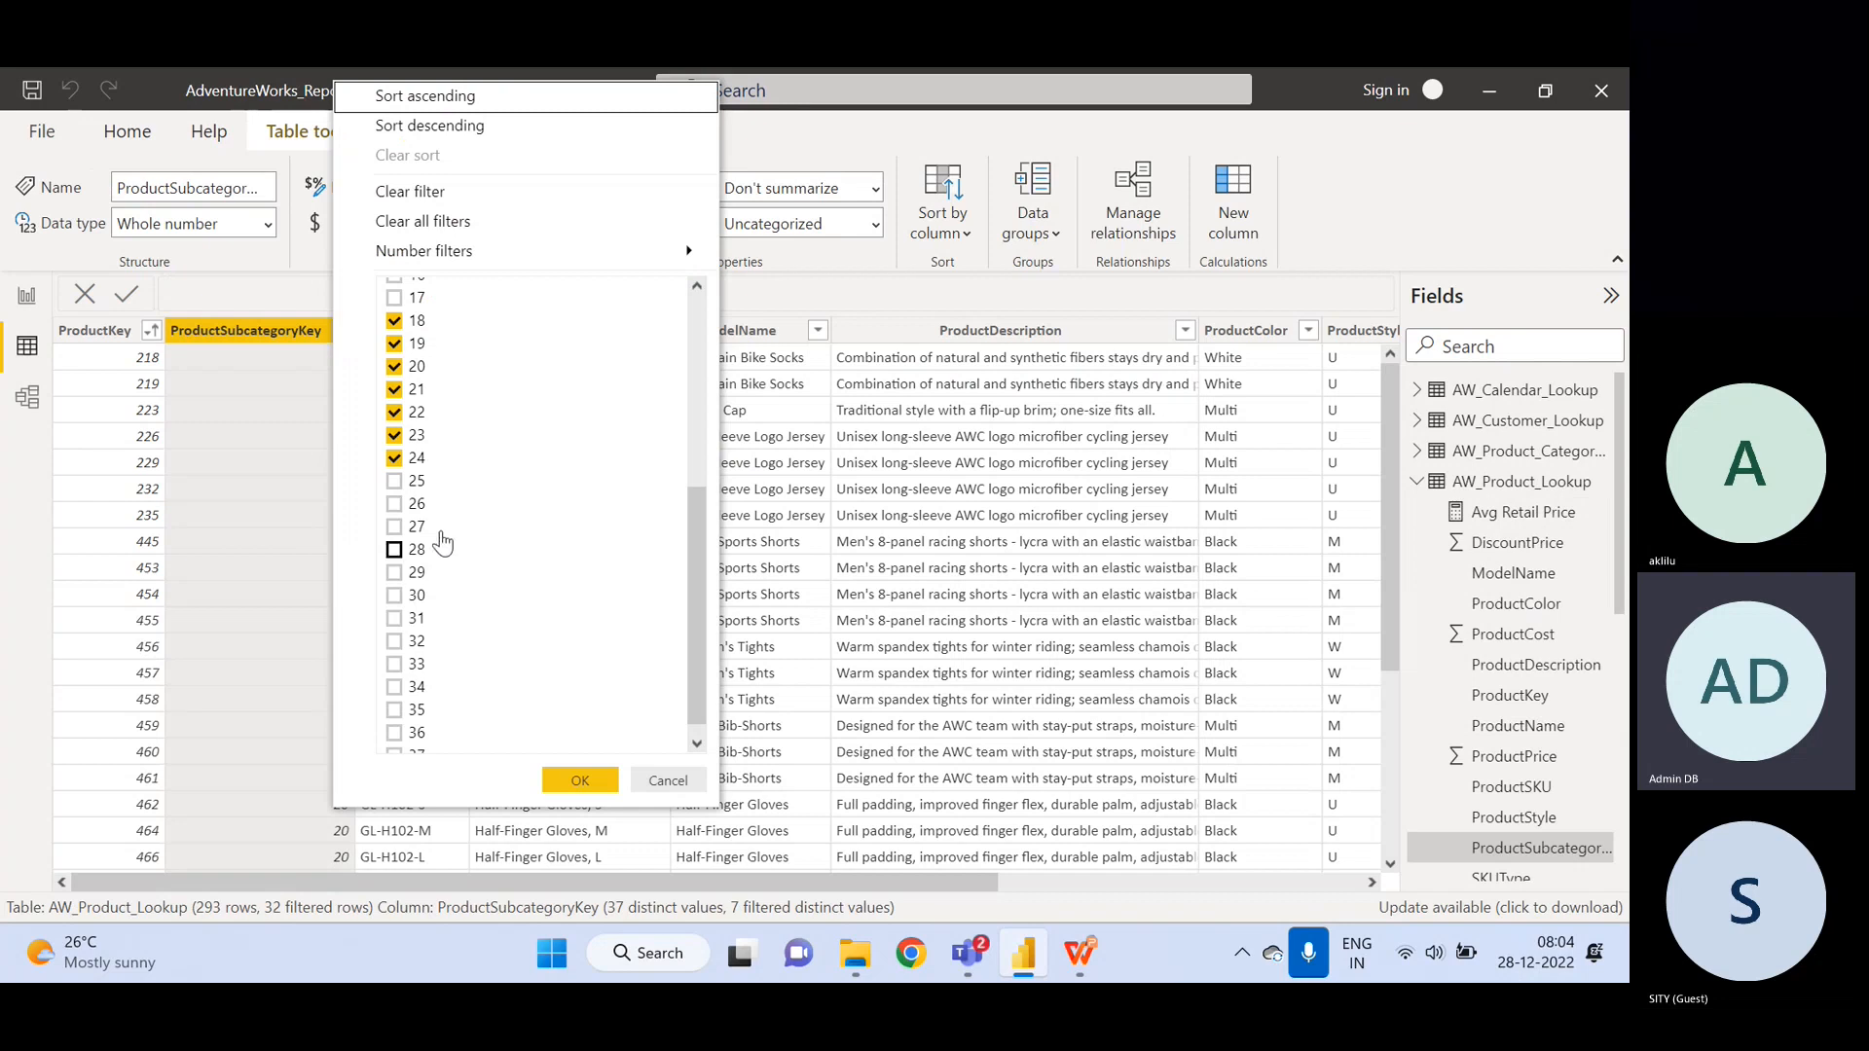
click(394, 482)
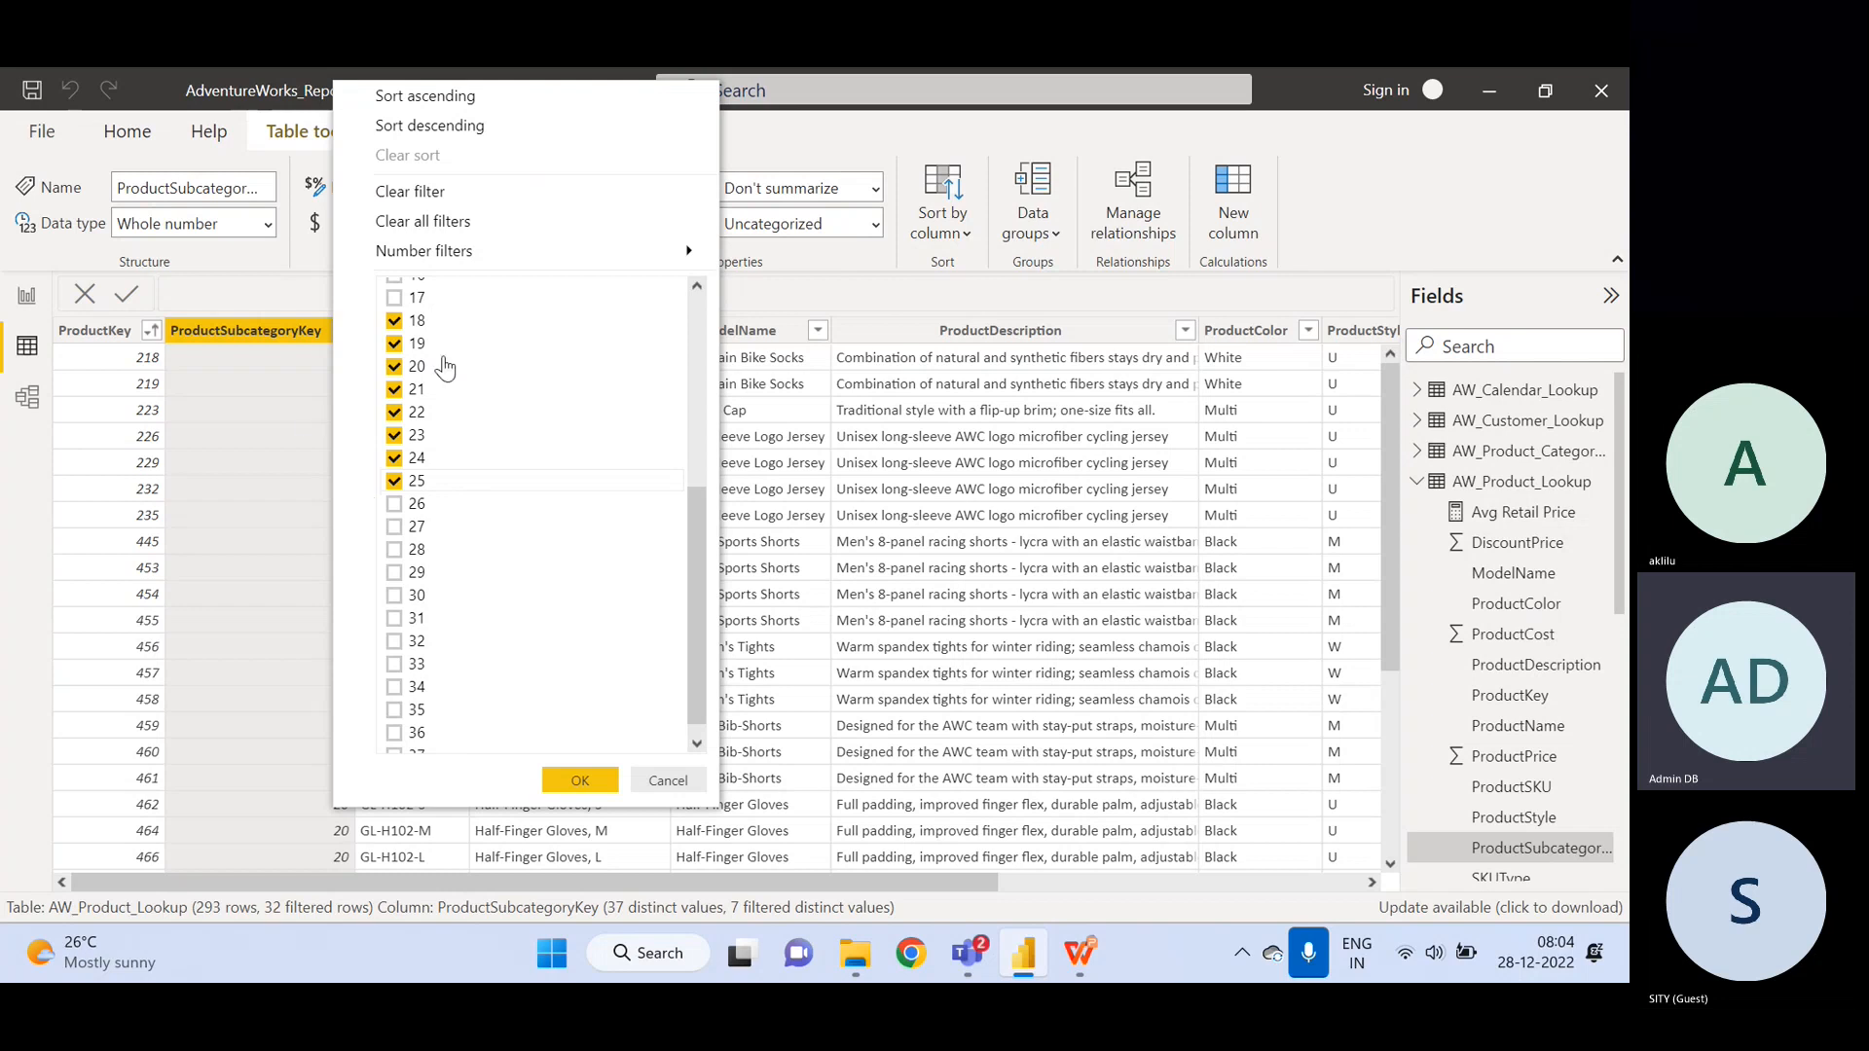
click(581, 781)
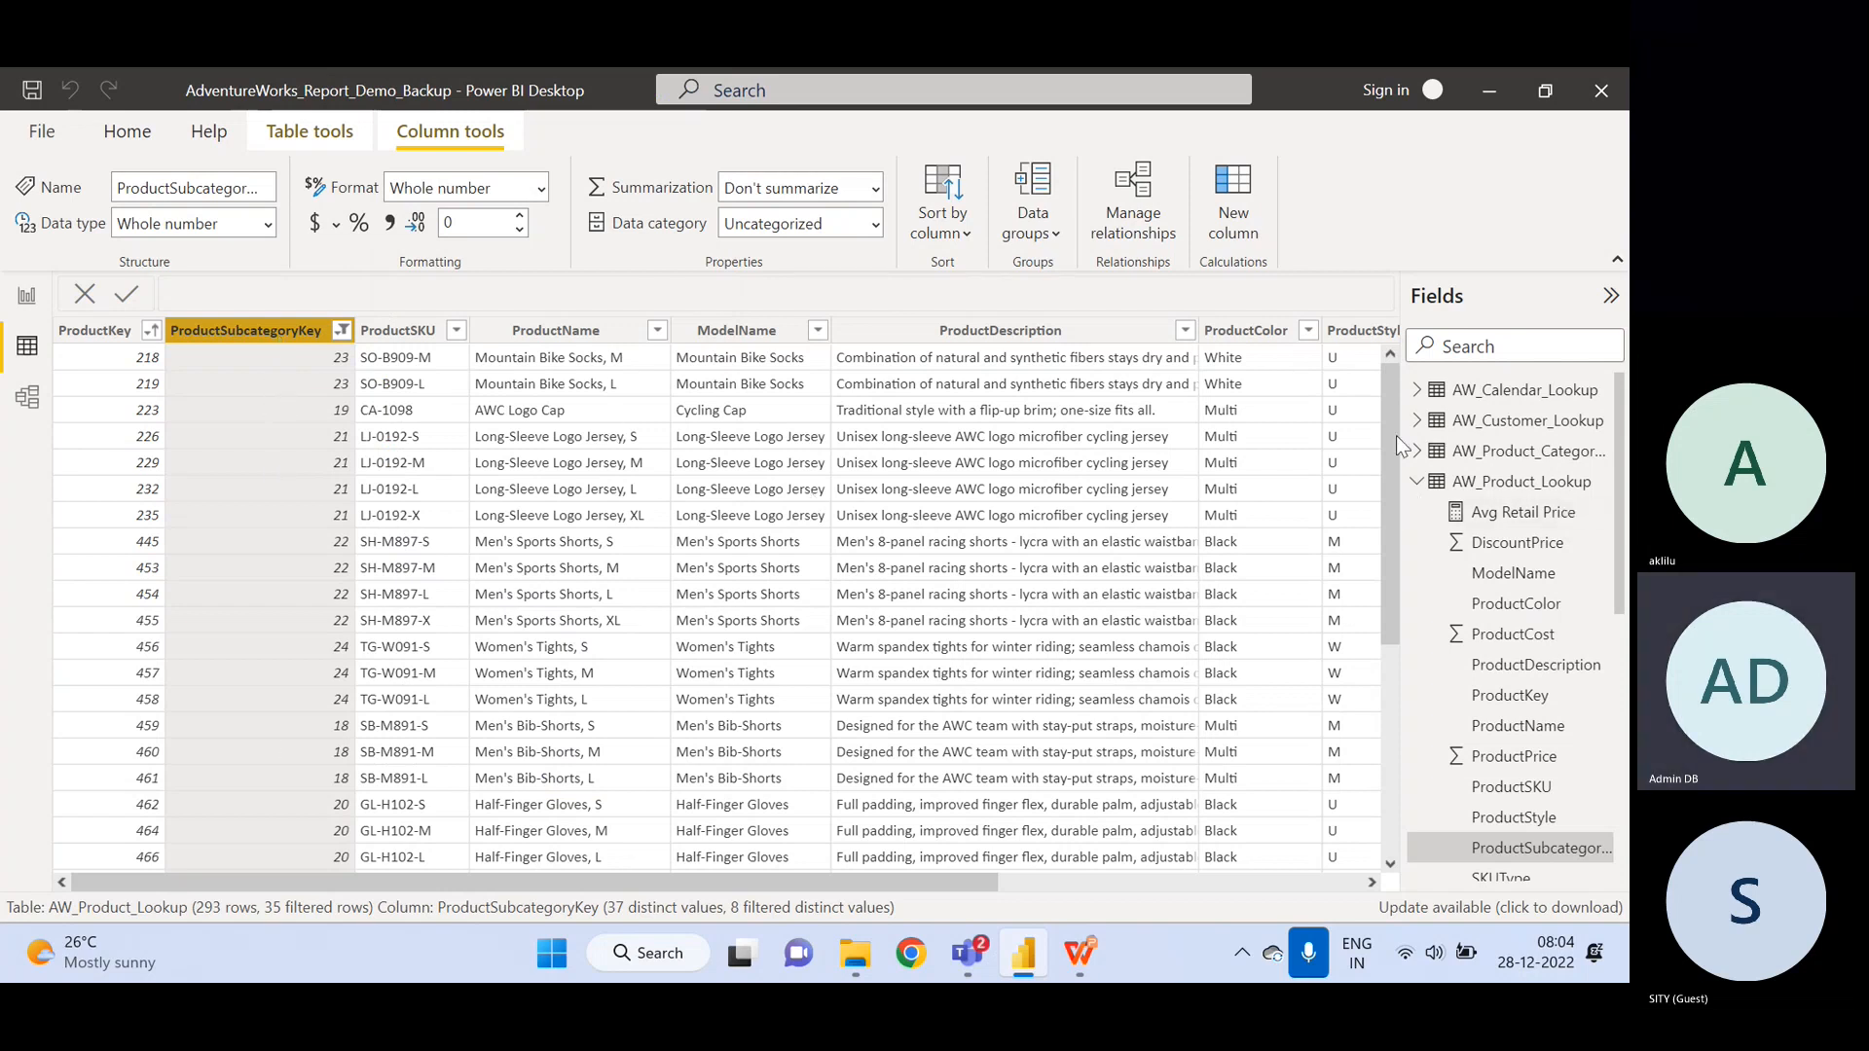
- Review the ProductKey filter values of the filtered AW_Product_Lookup without changing them, and open the AW_Sales data
drag(1388, 428, 1388, 370)
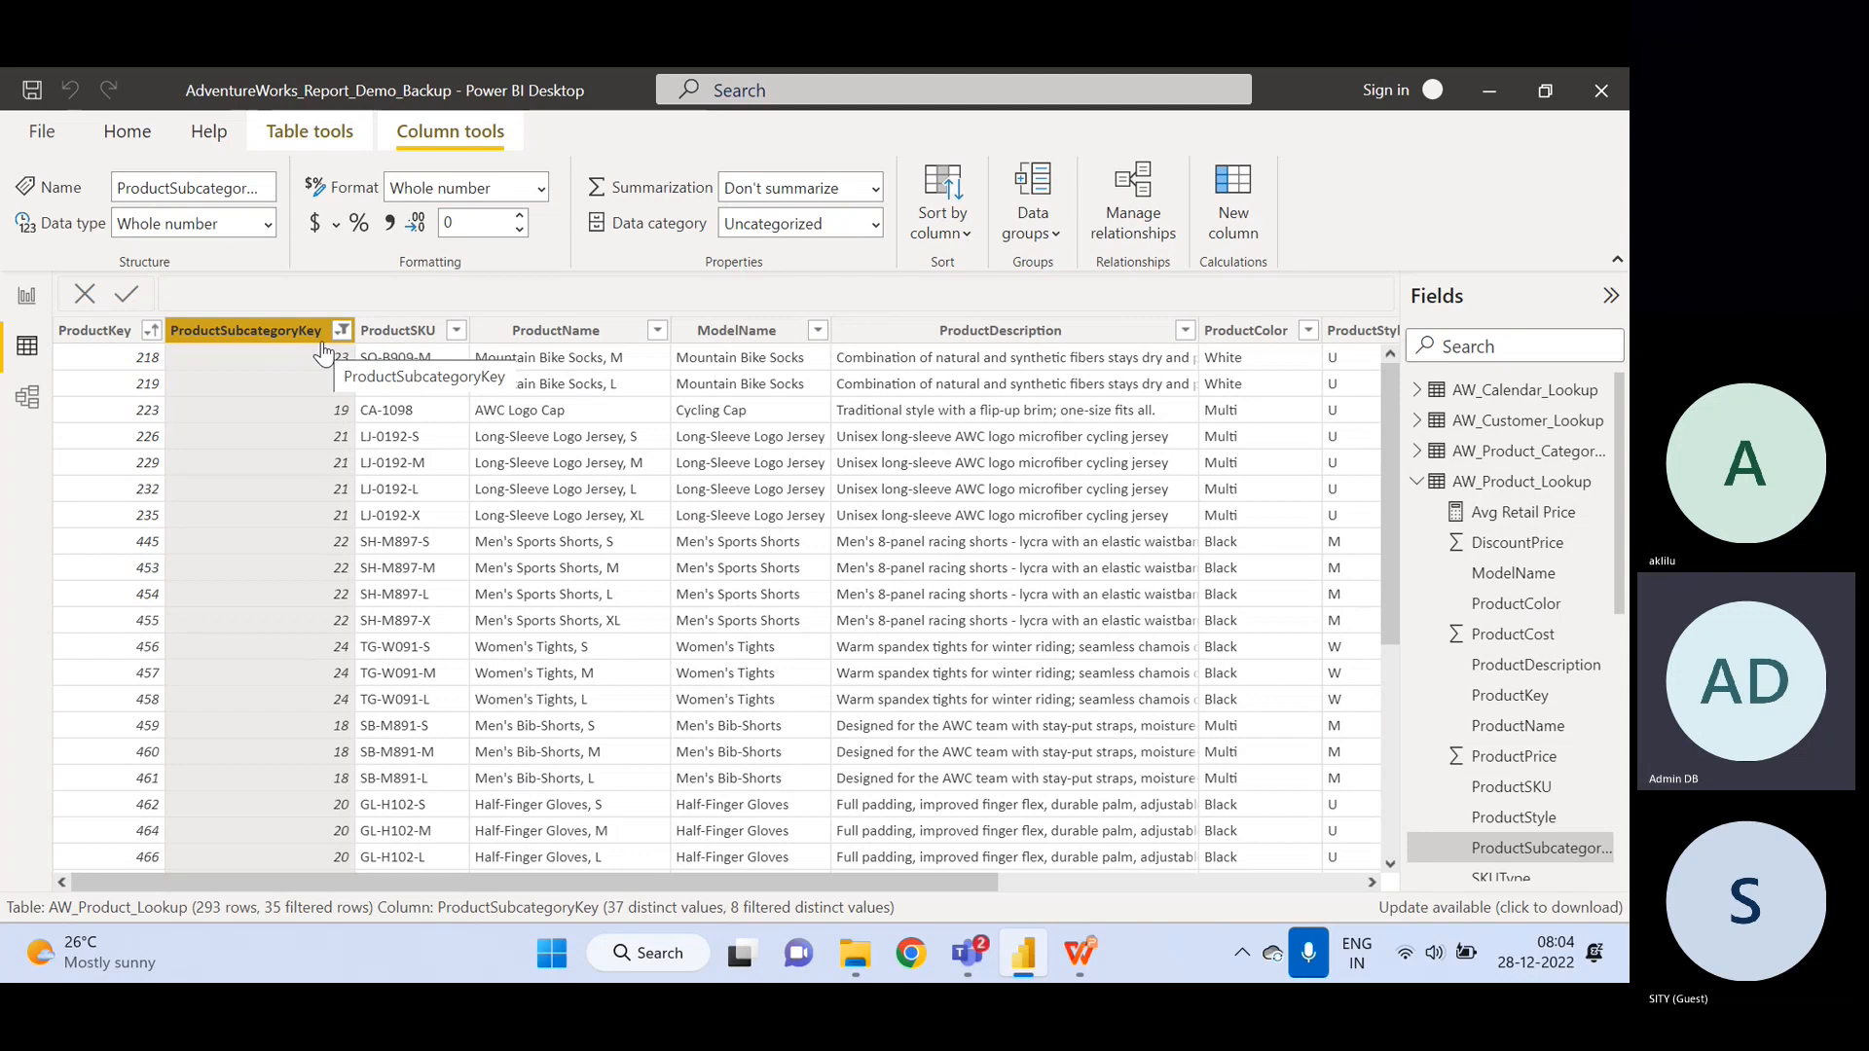
click(154, 335)
click(153, 333)
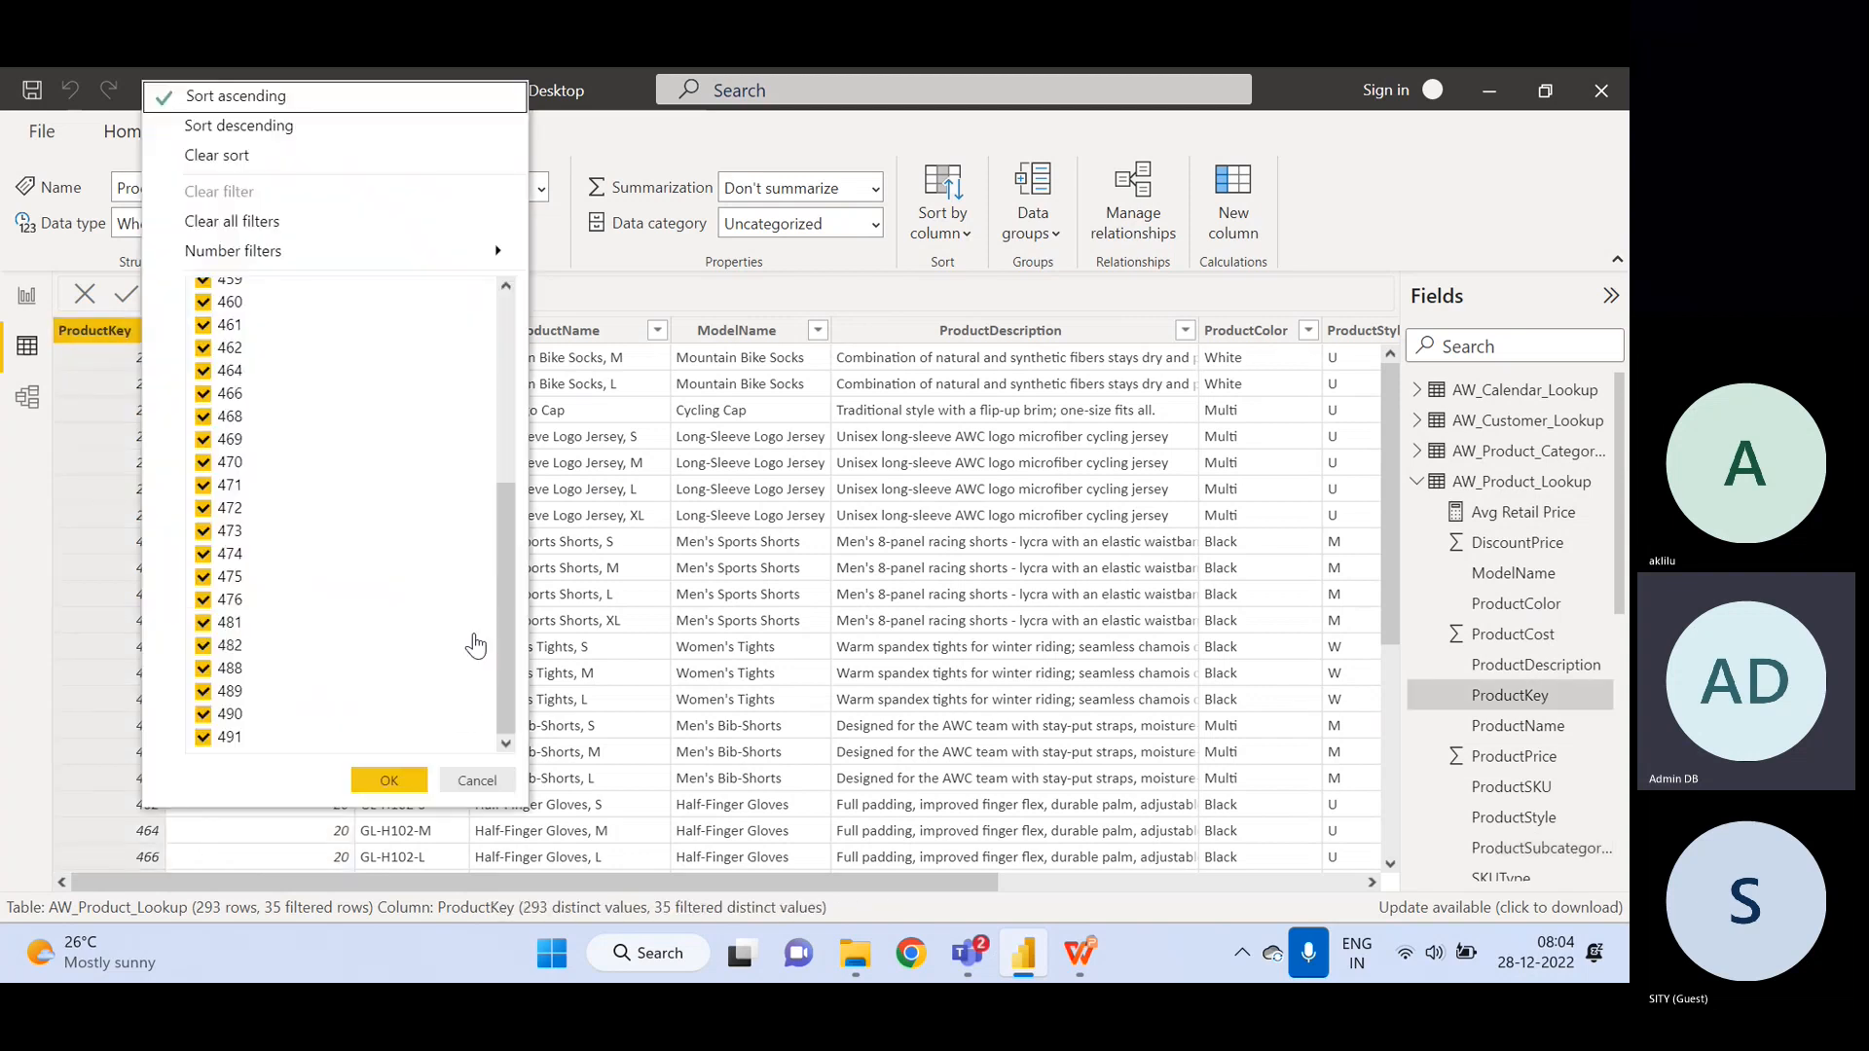
drag(513, 628, 518, 322)
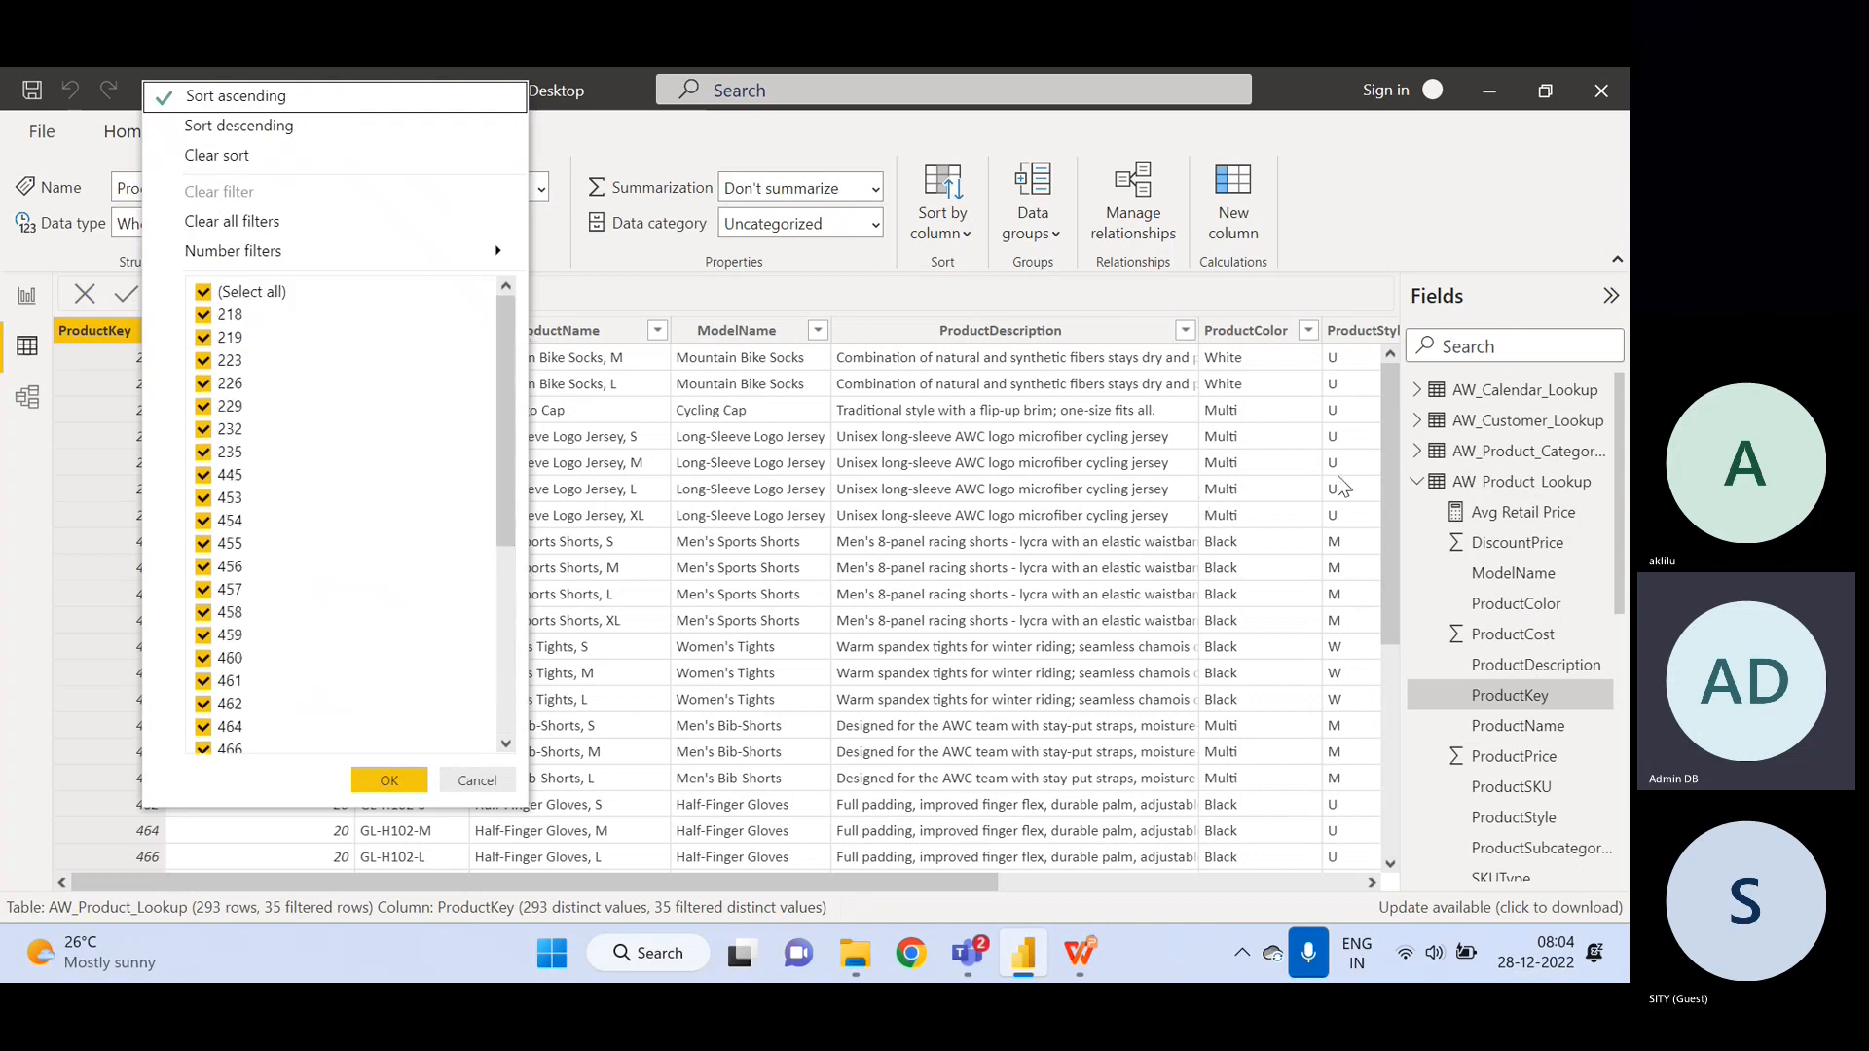
click(1417, 481)
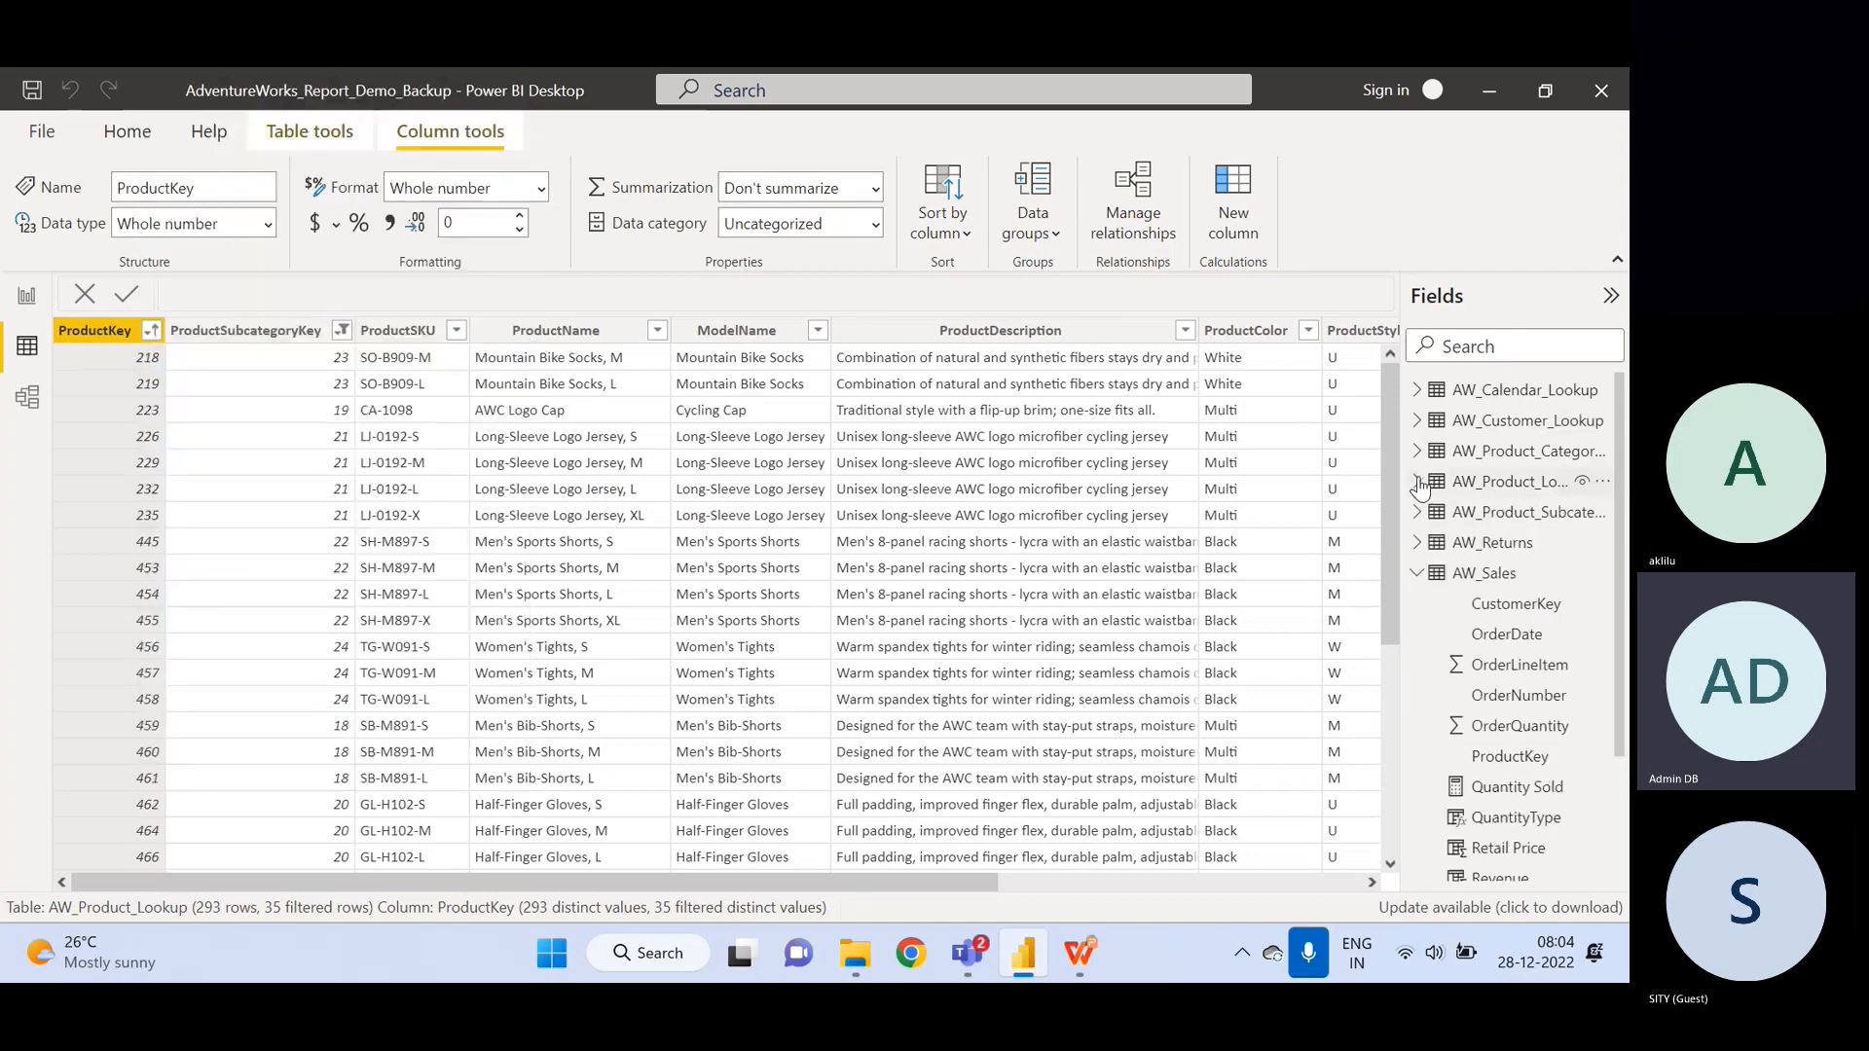
click(1519, 574)
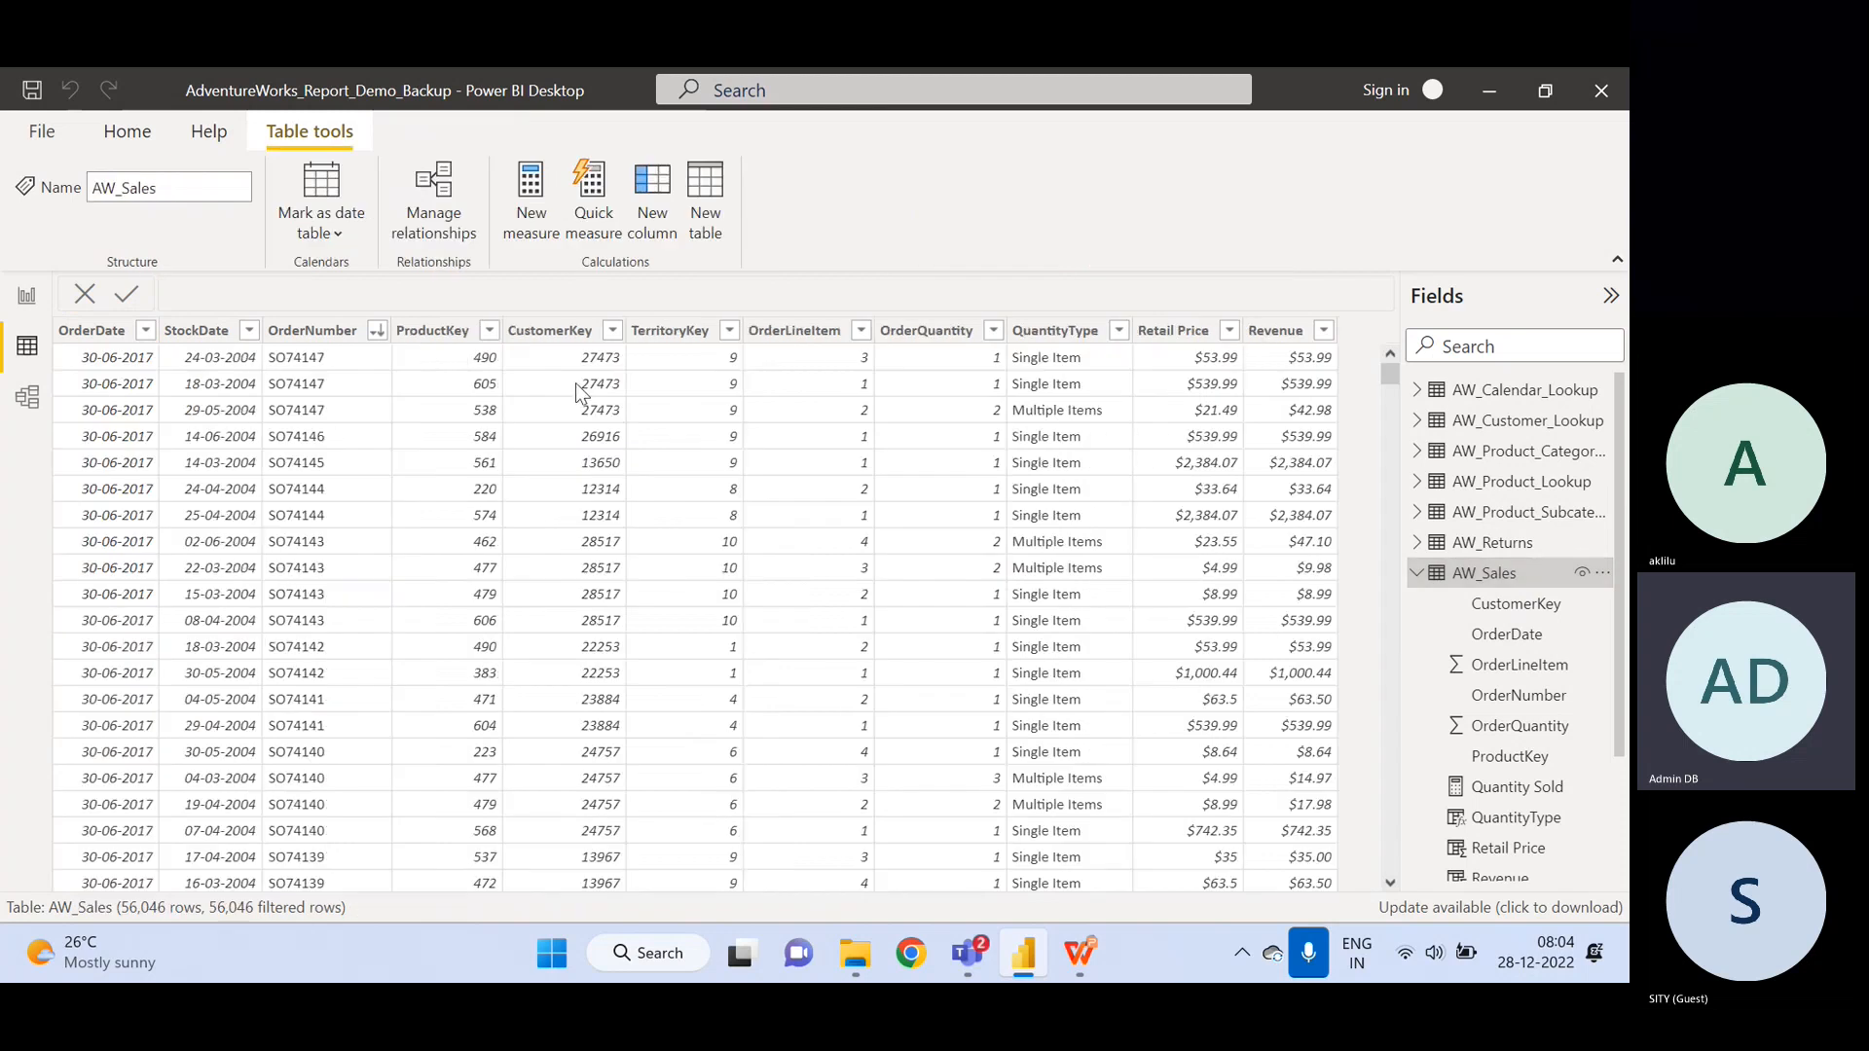
- Inspect the ProductKey filter values in AW_Sales without changing them, and compare against the filtered product subcategory and product lookup tables
click(491, 330)
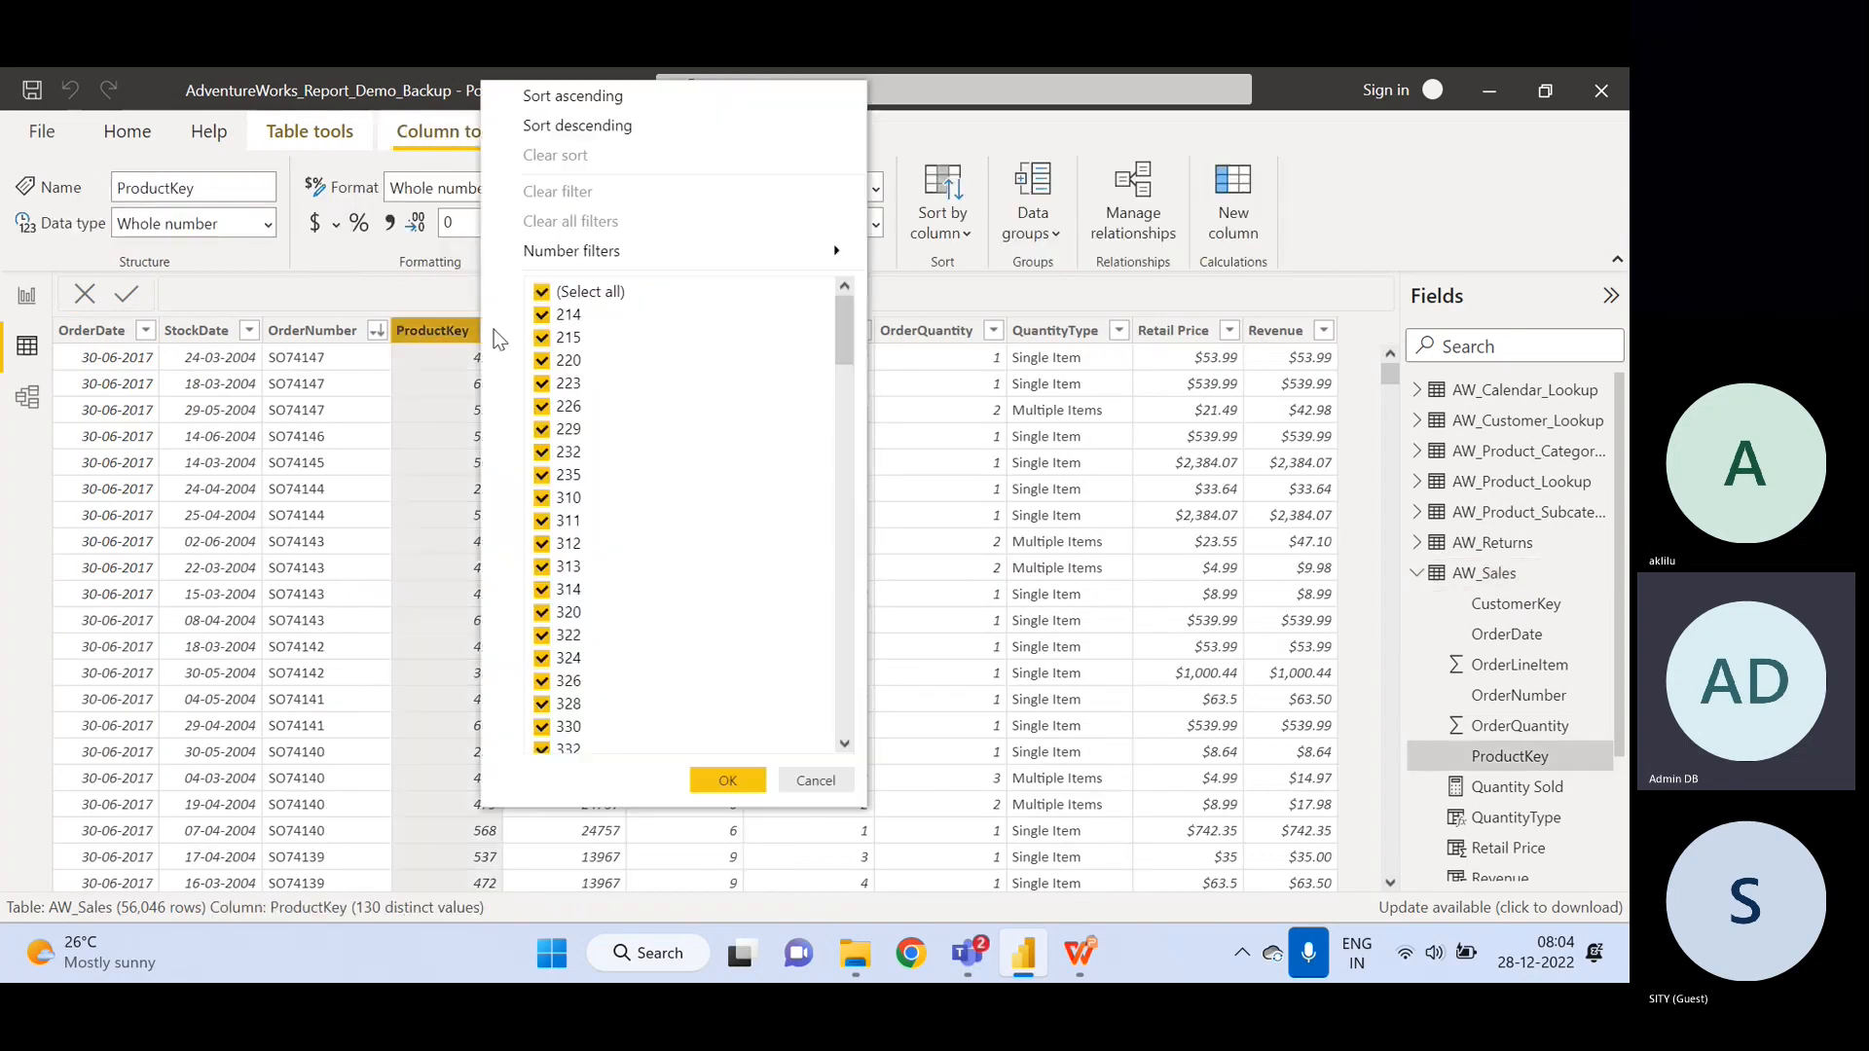
click(948, 286)
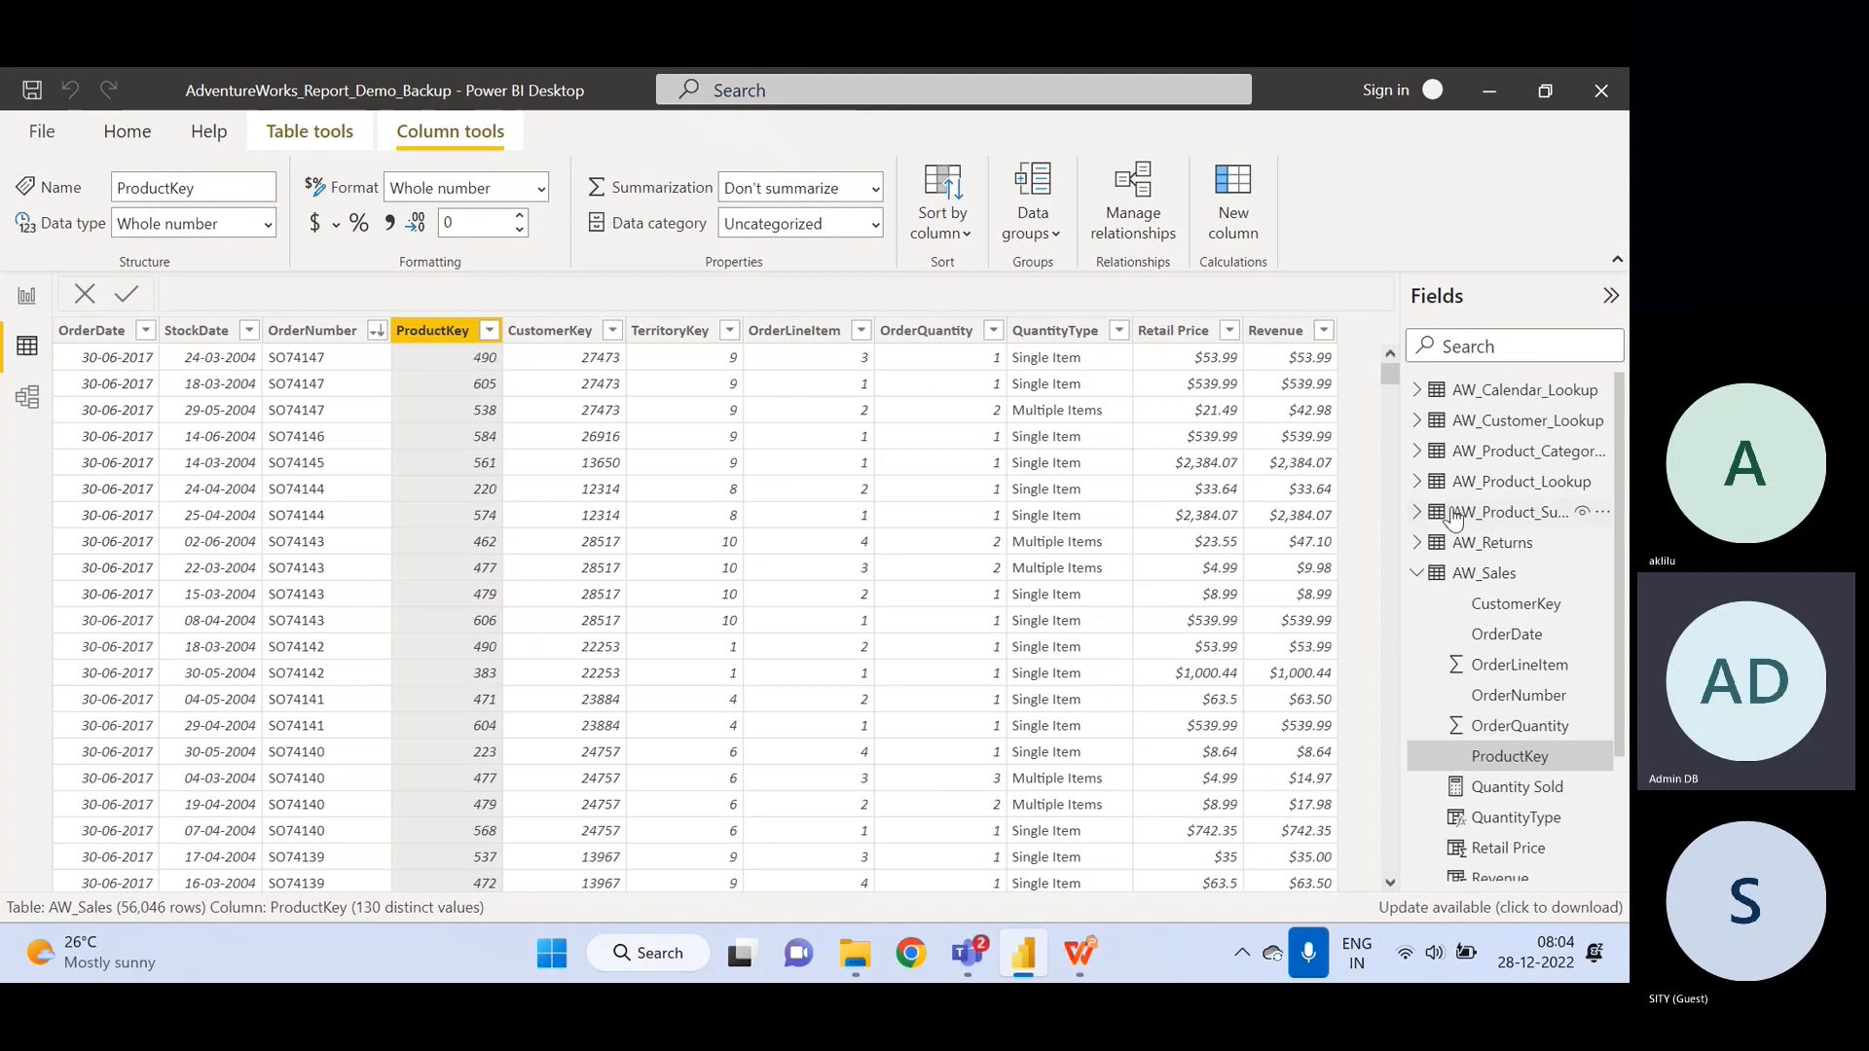
click(1507, 516)
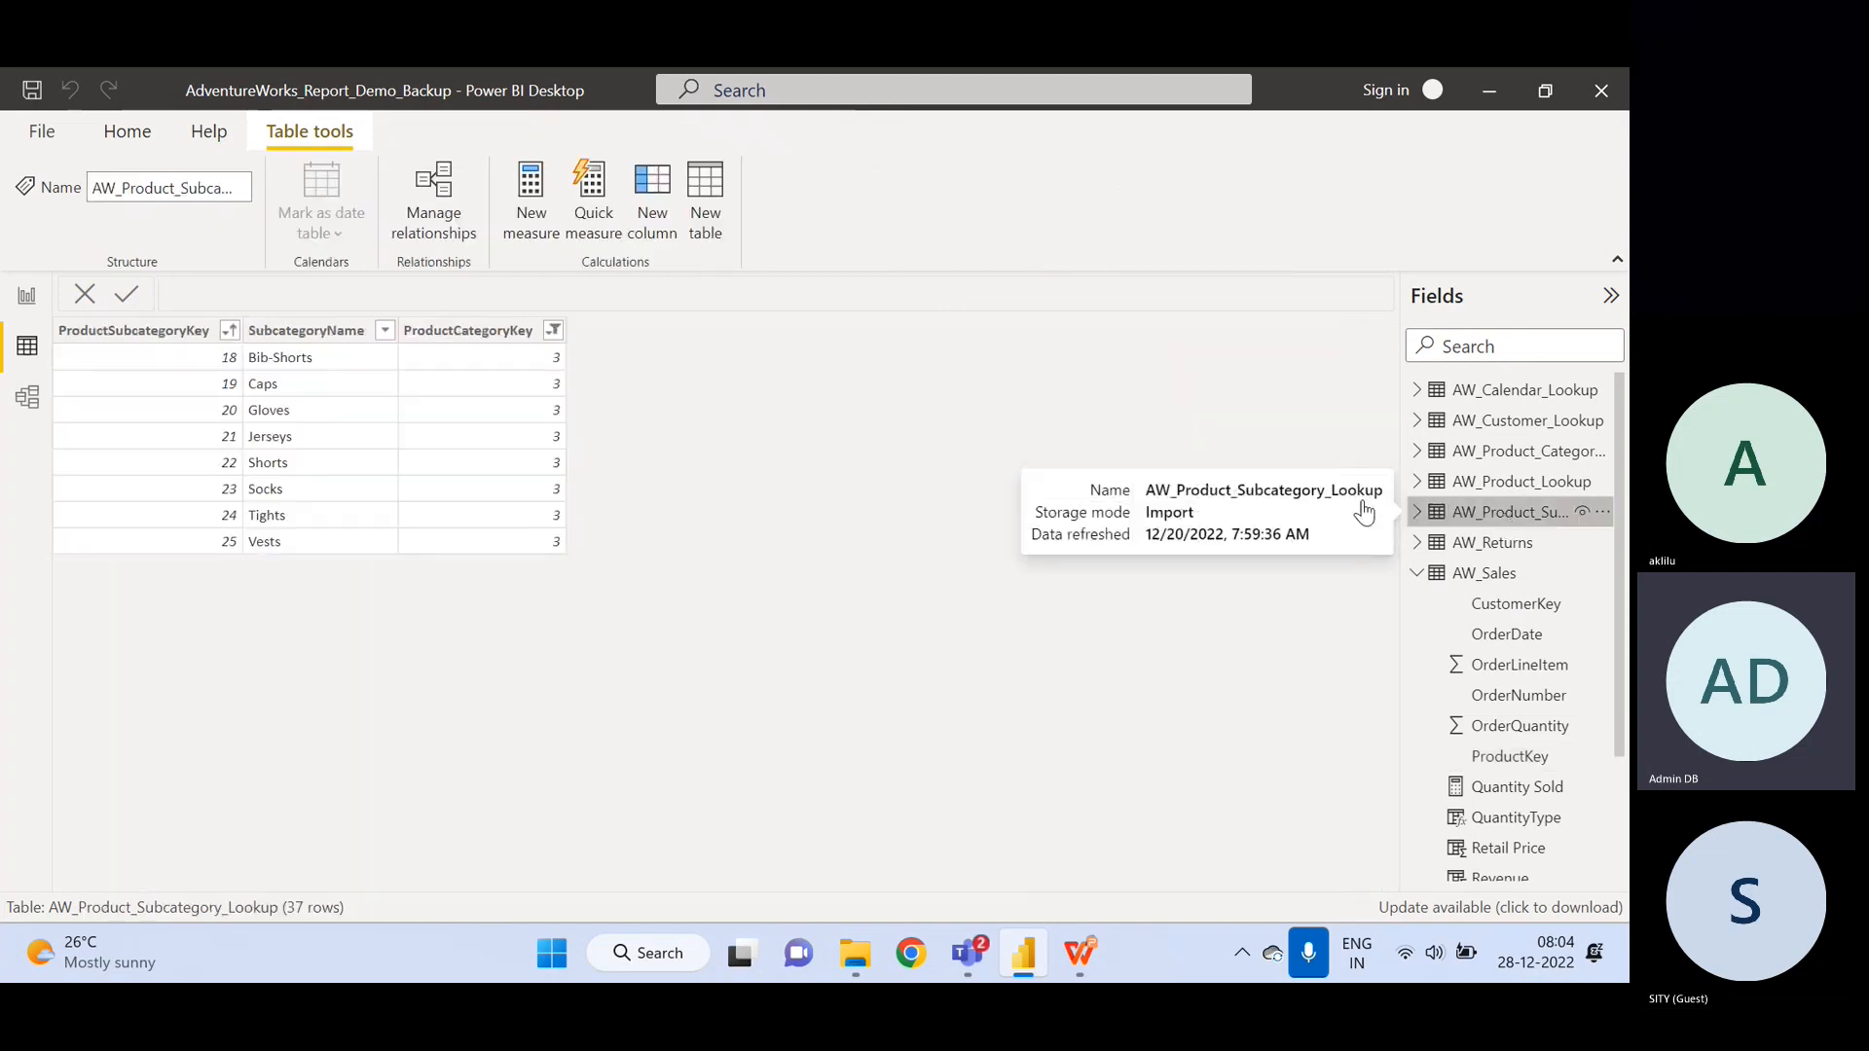
click(1504, 482)
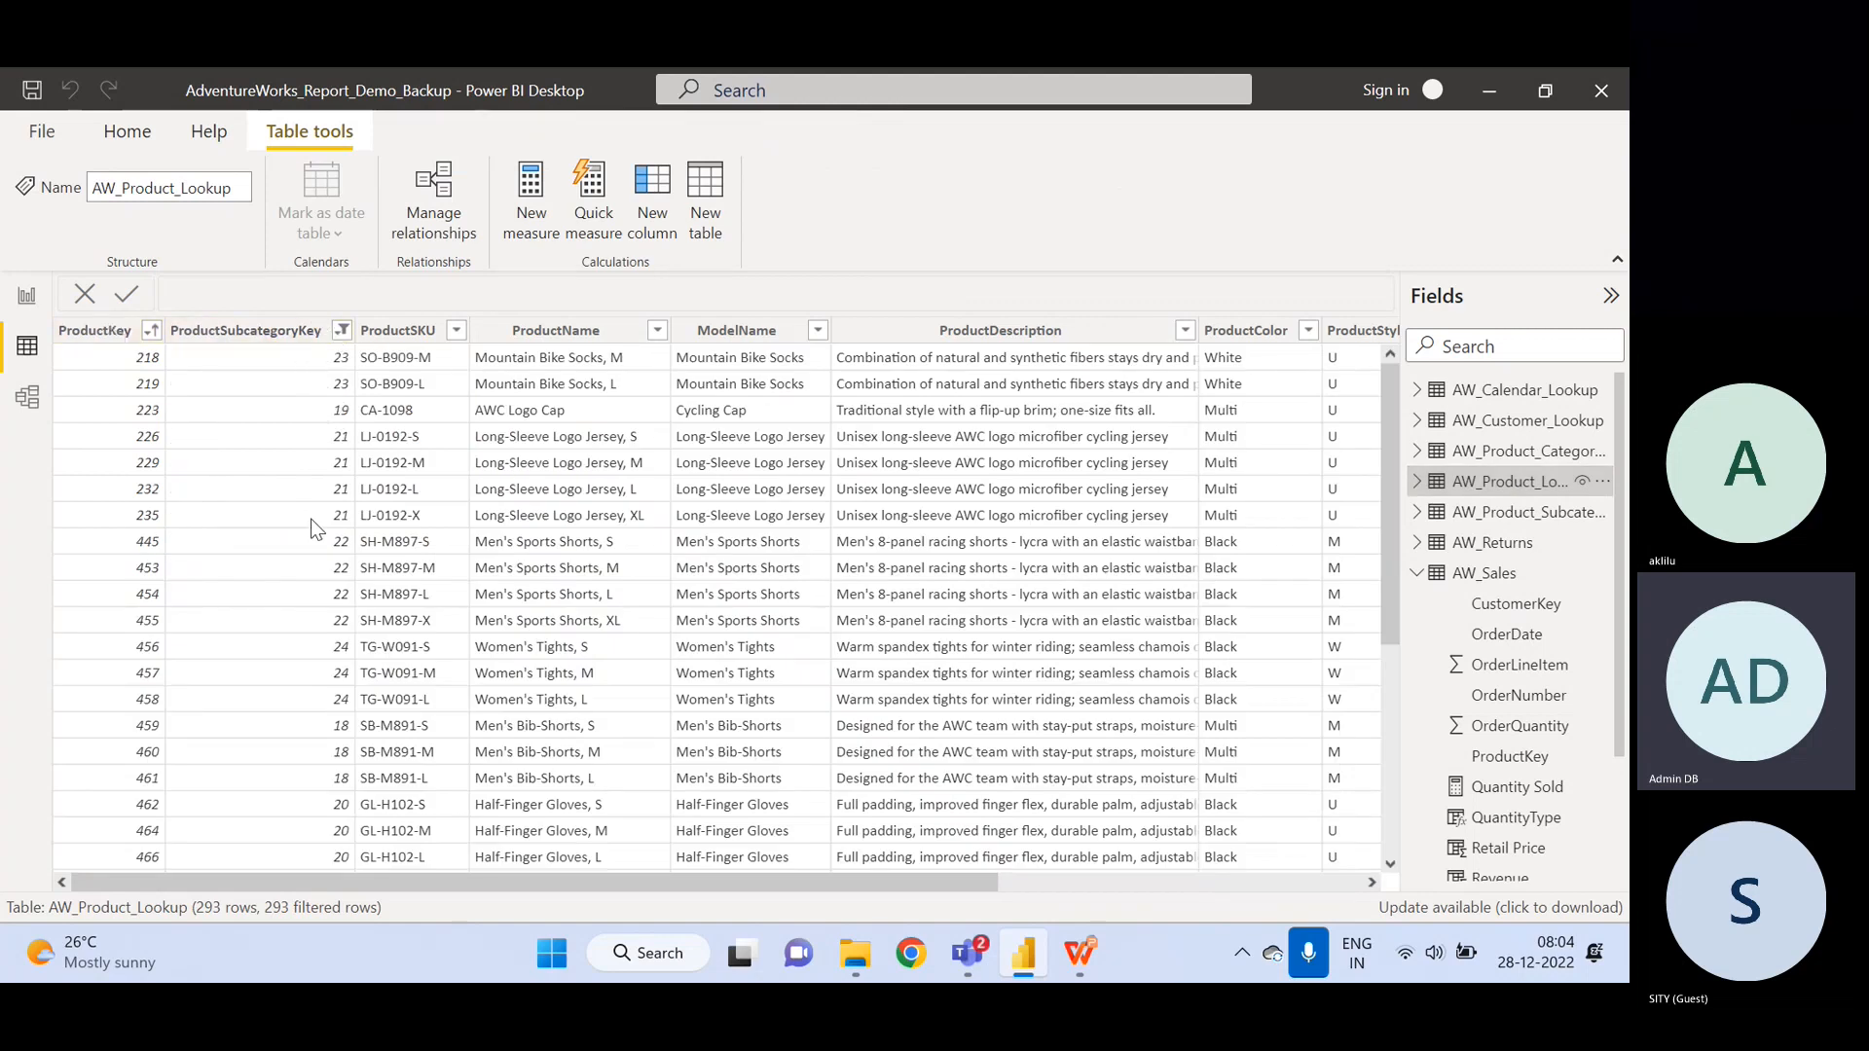
click(1507, 581)
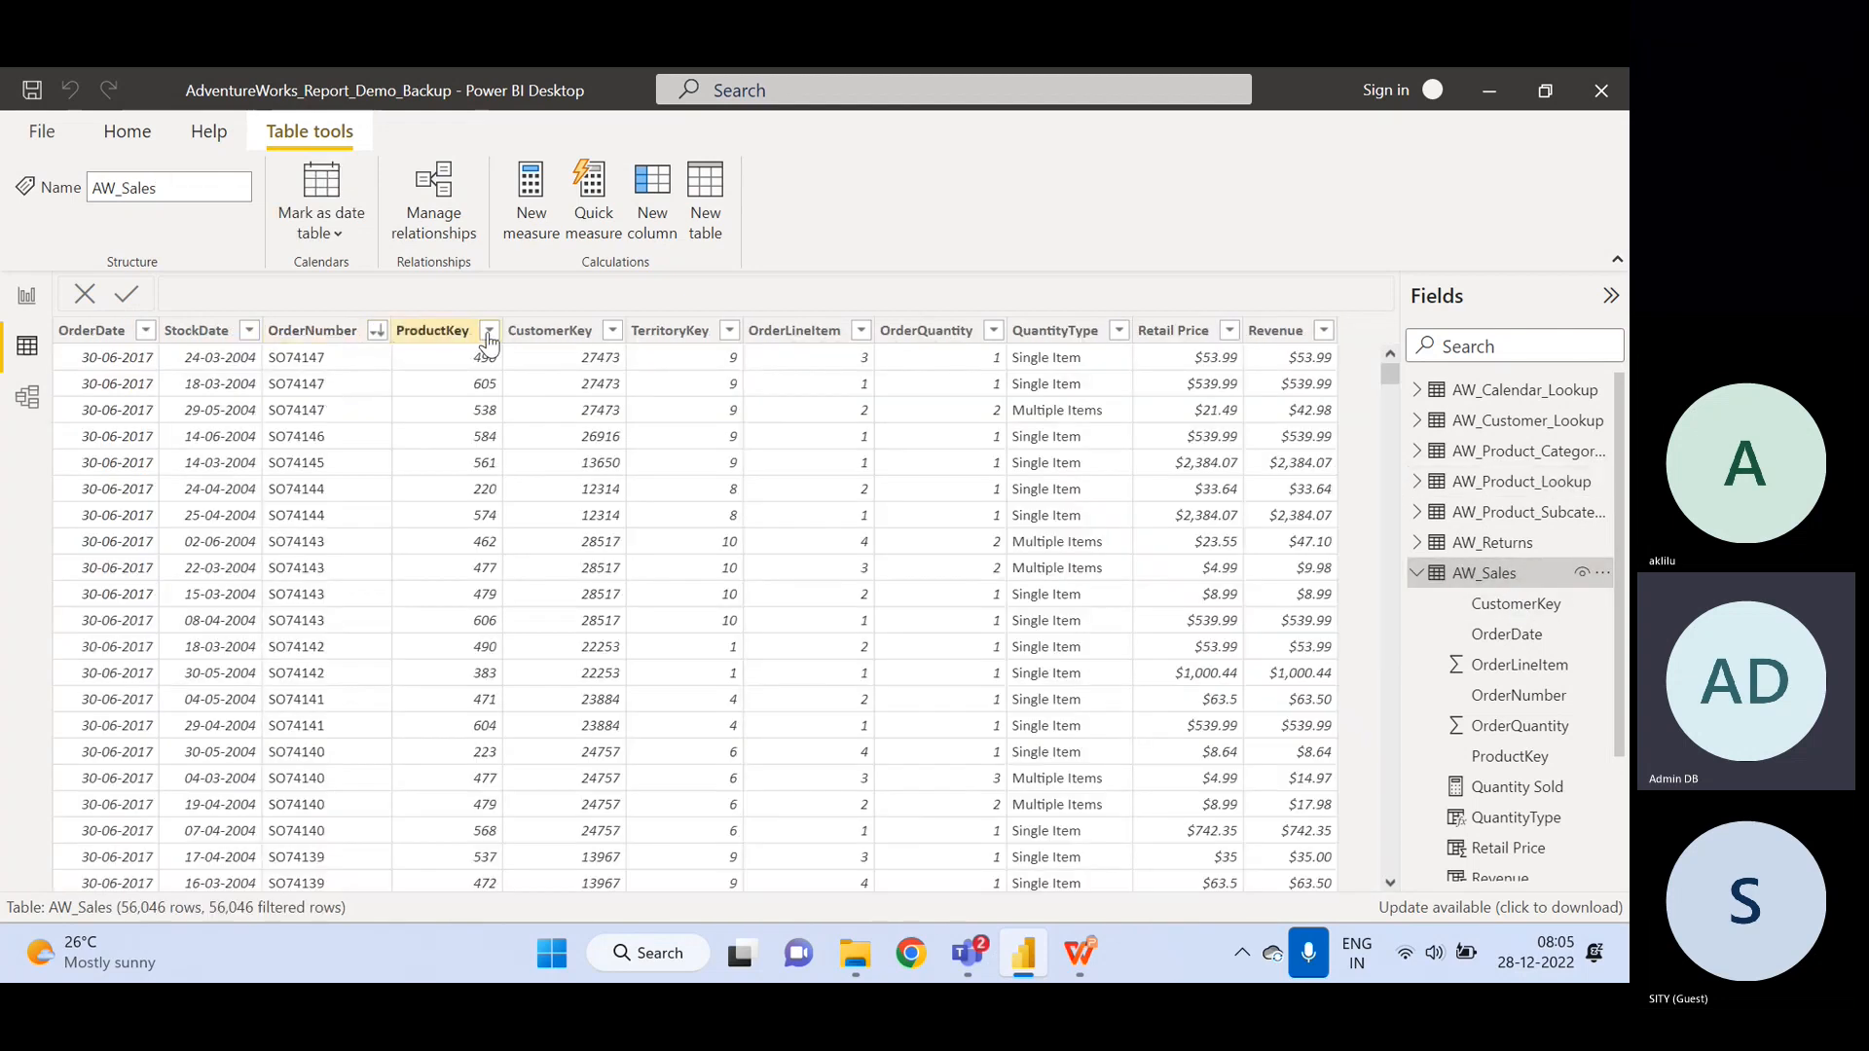
click(488, 332)
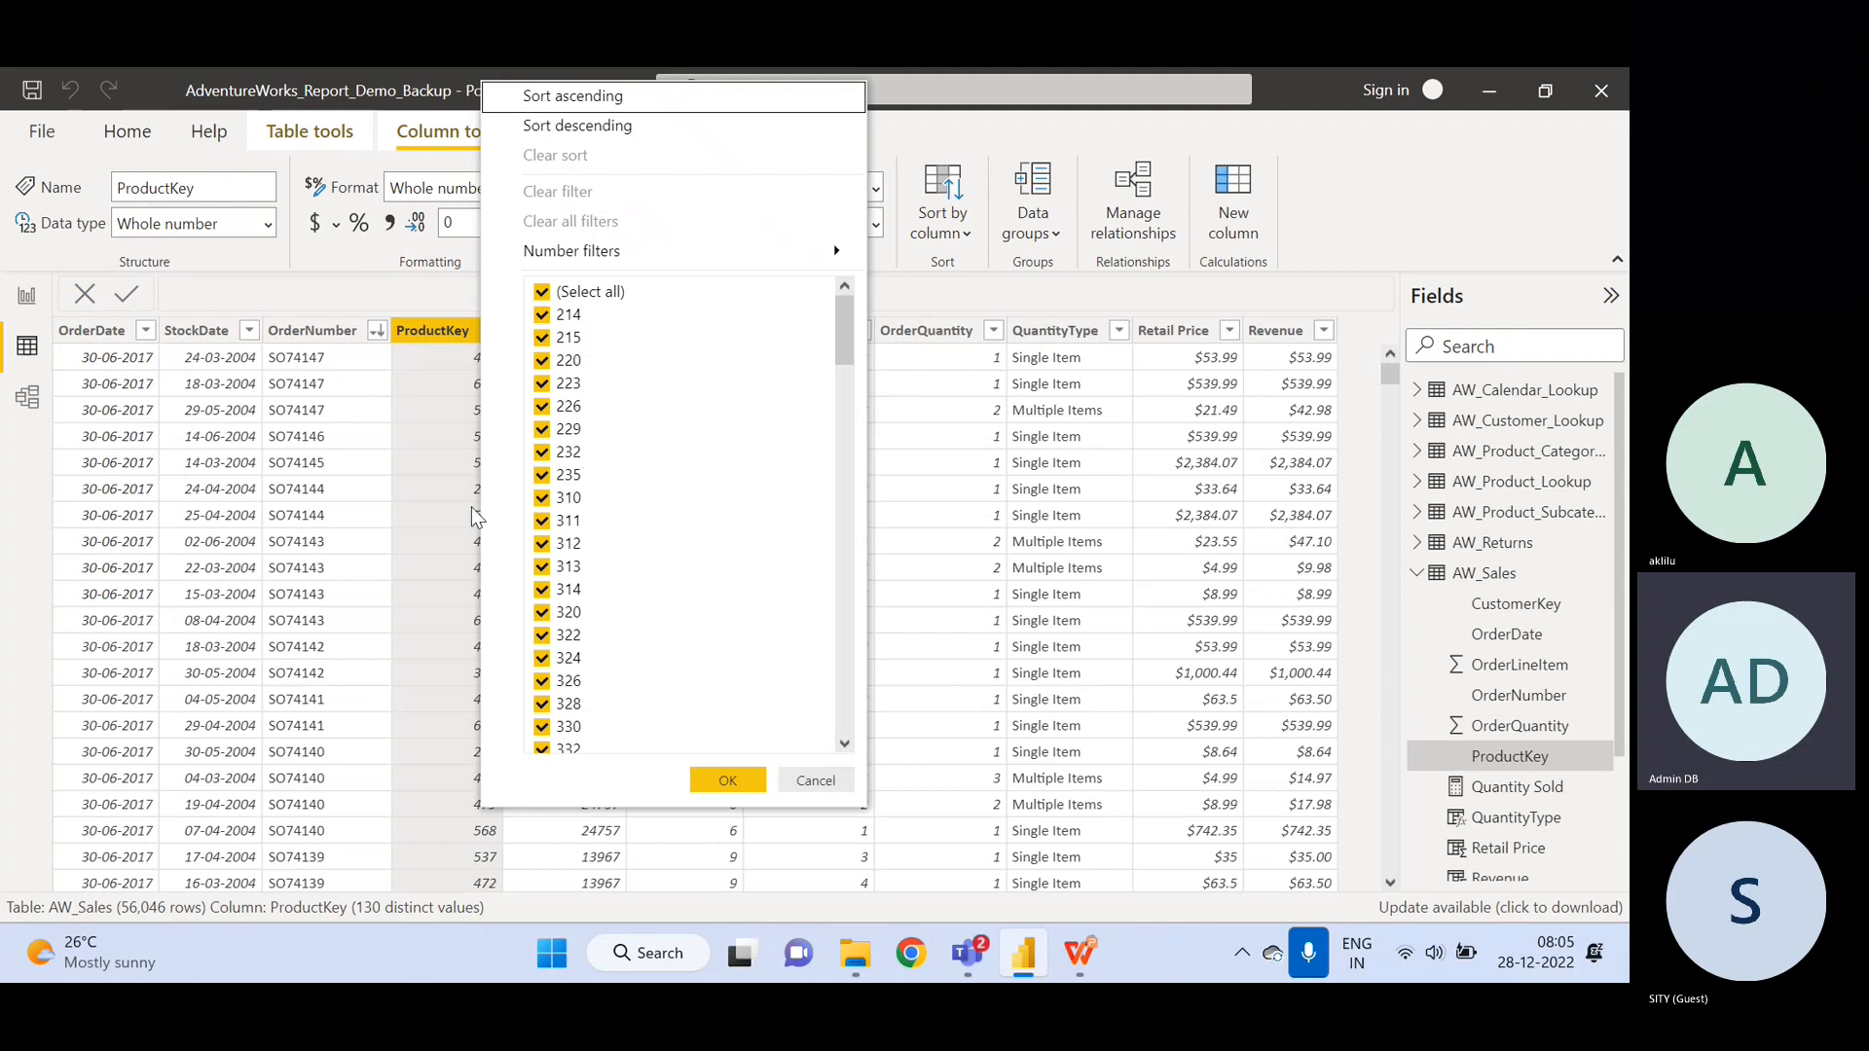
click(382, 302)
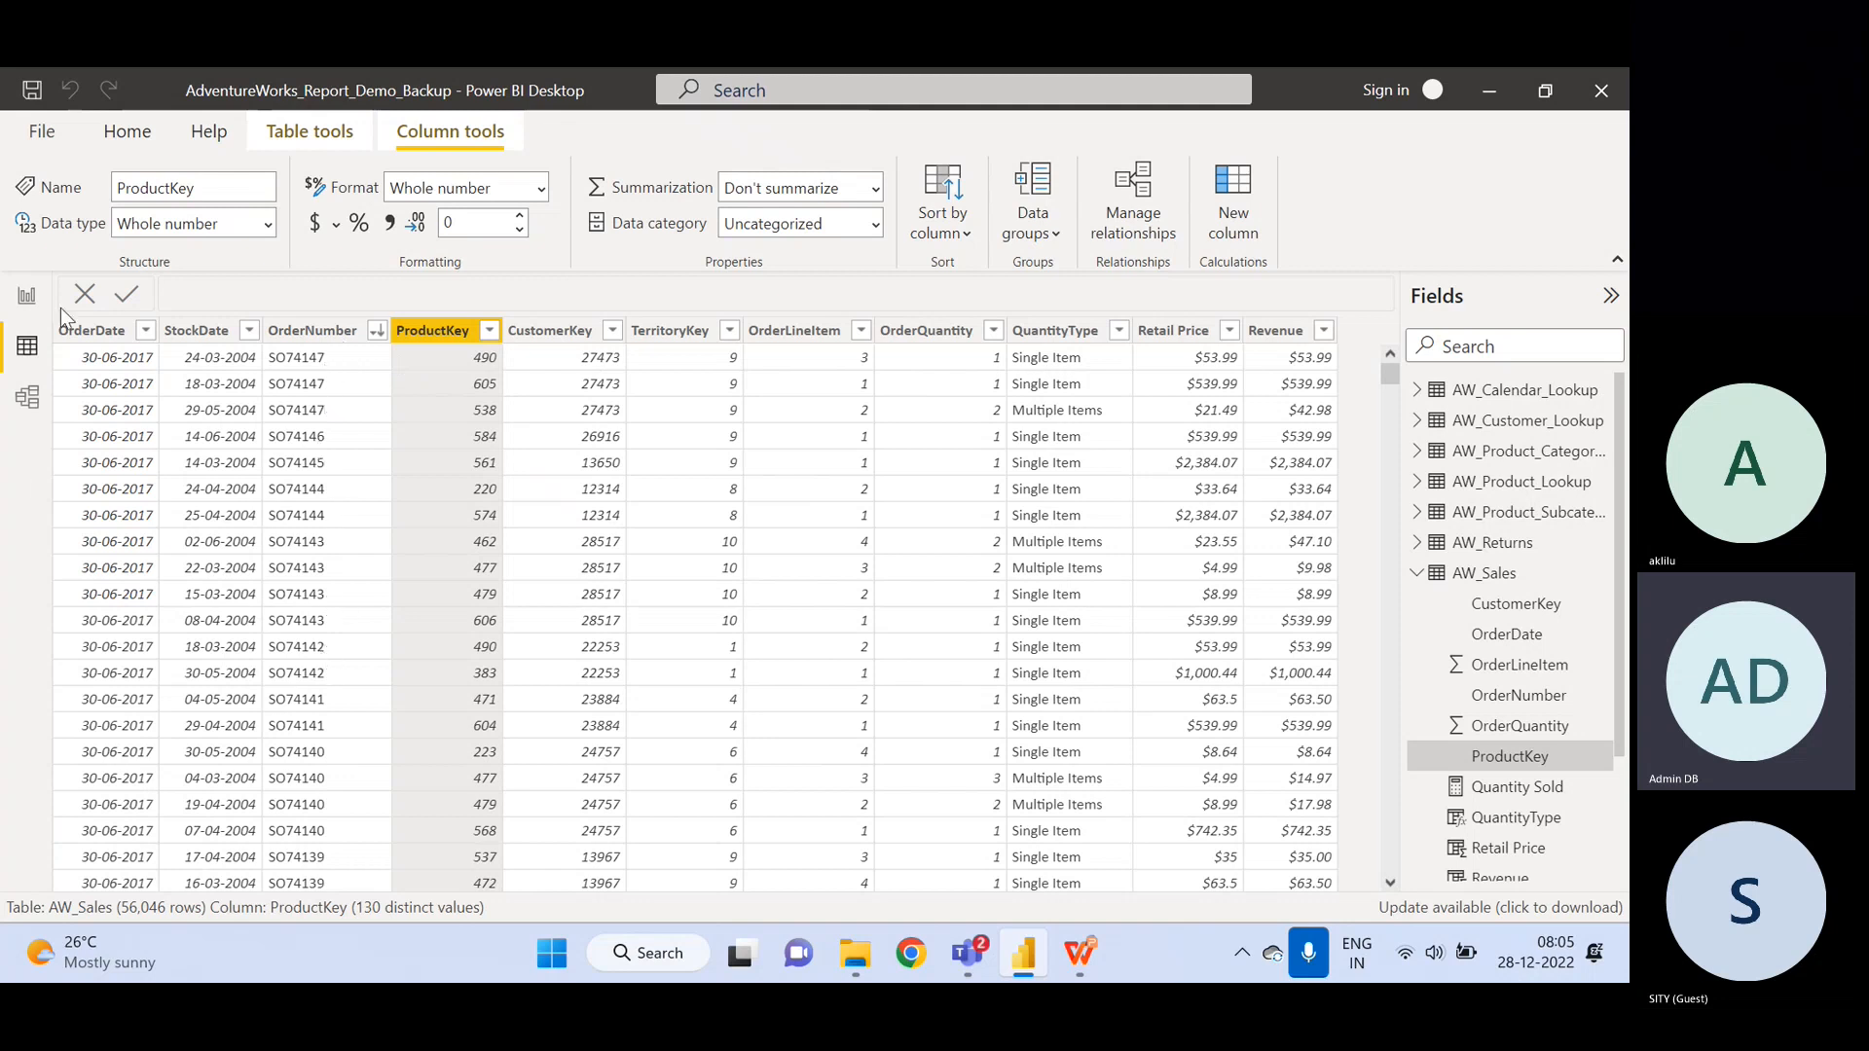
- Compare the Total Orders values of the report's category matrix with the order rows in the AW_Sales data
click(26, 295)
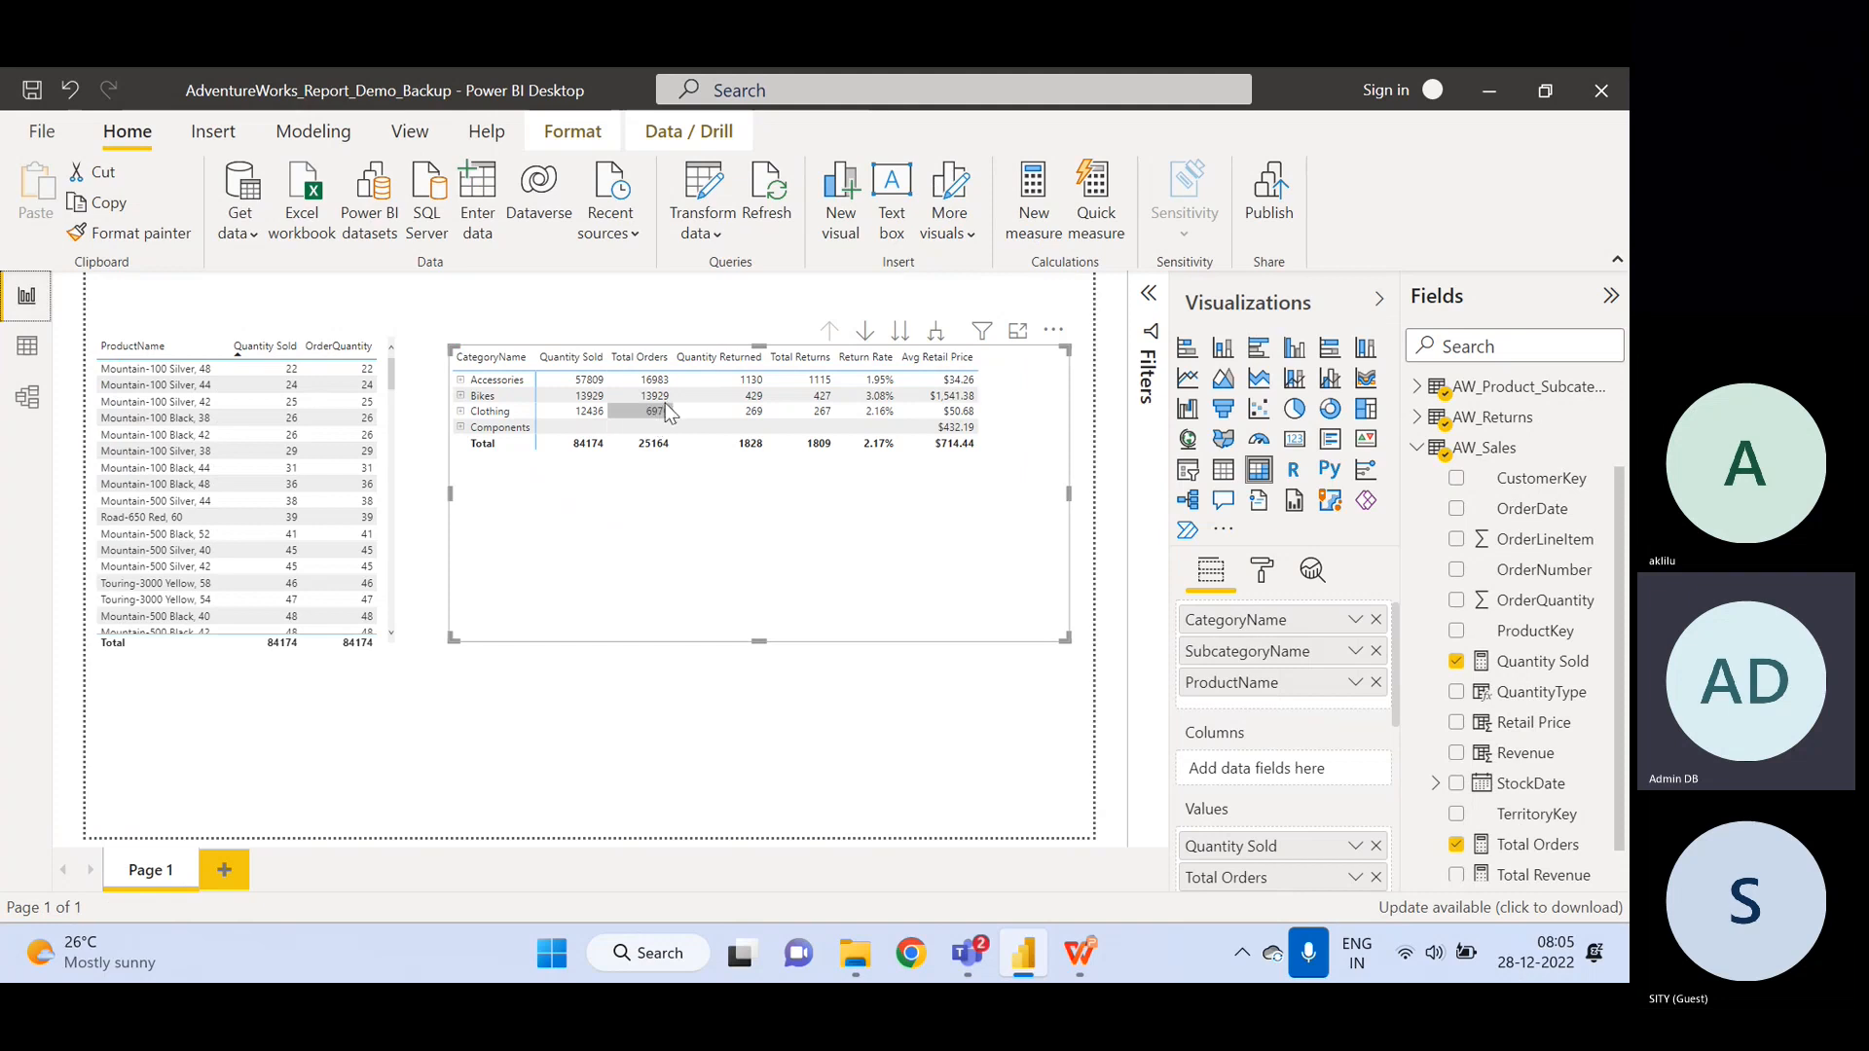
mouse_move(669, 421)
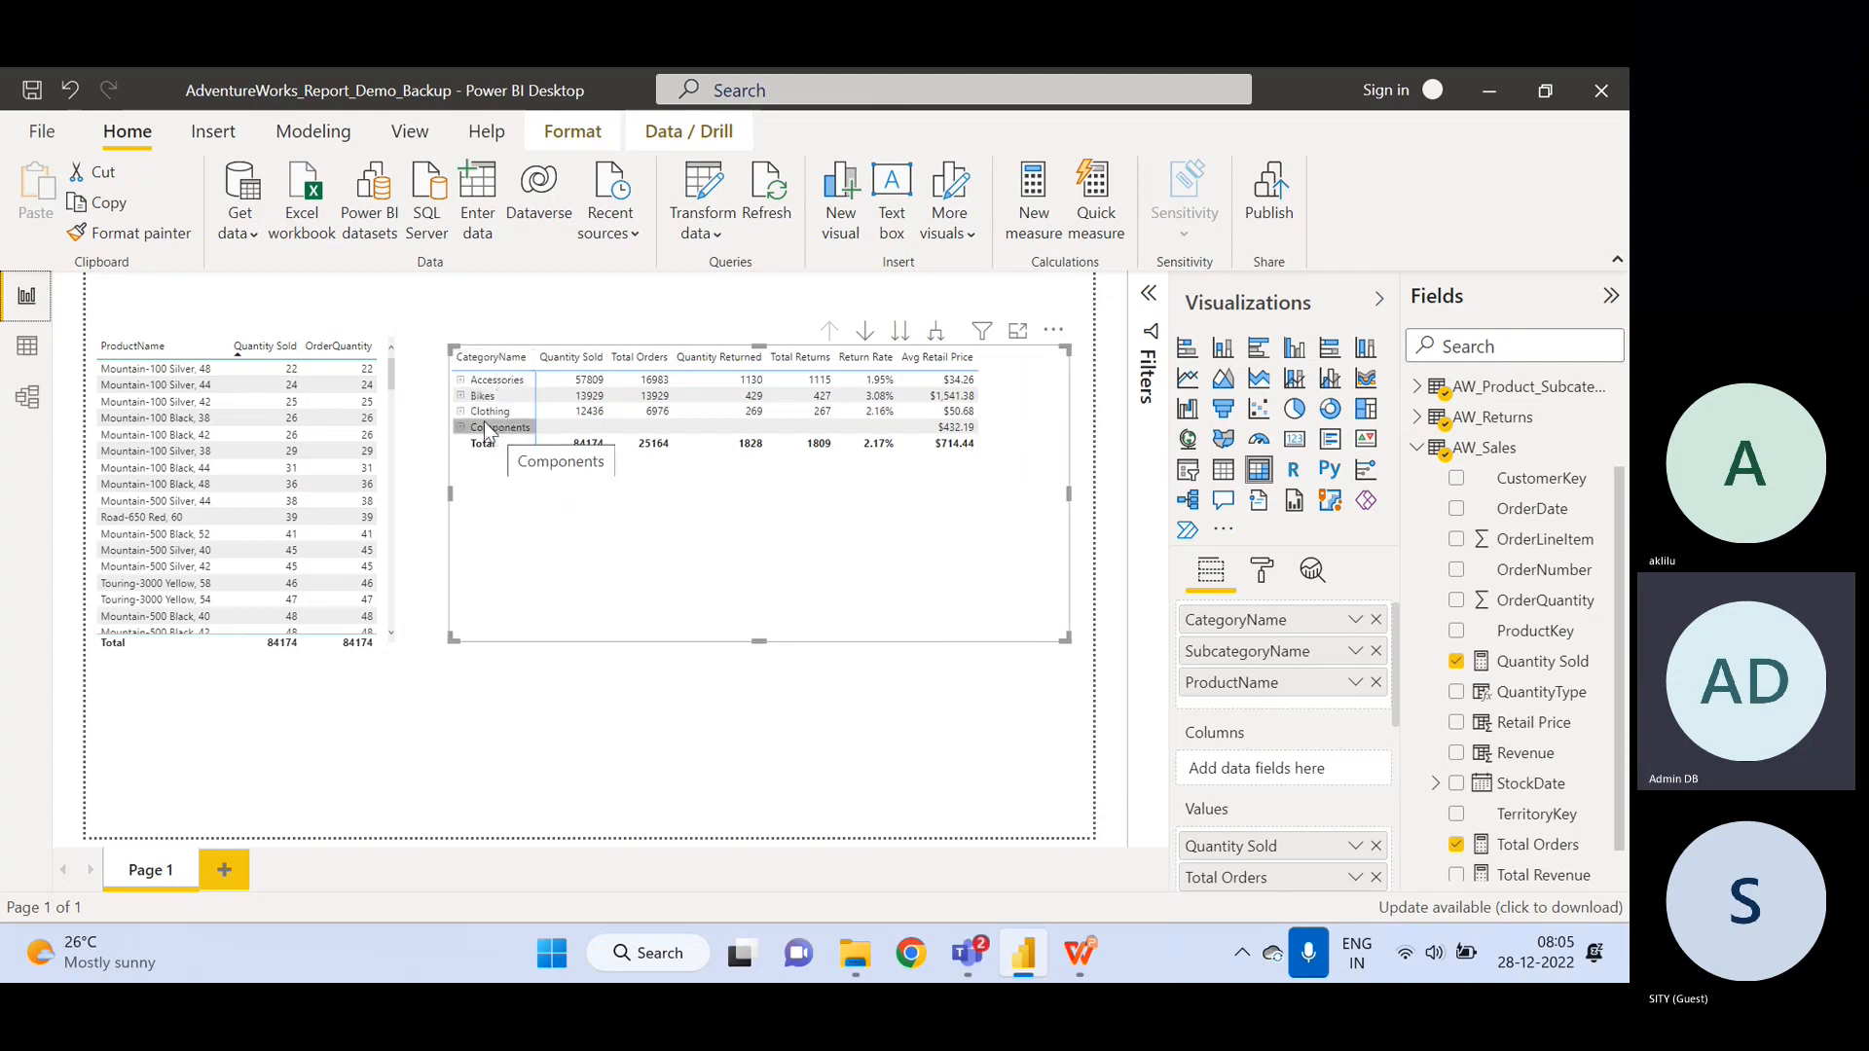
click(26, 347)
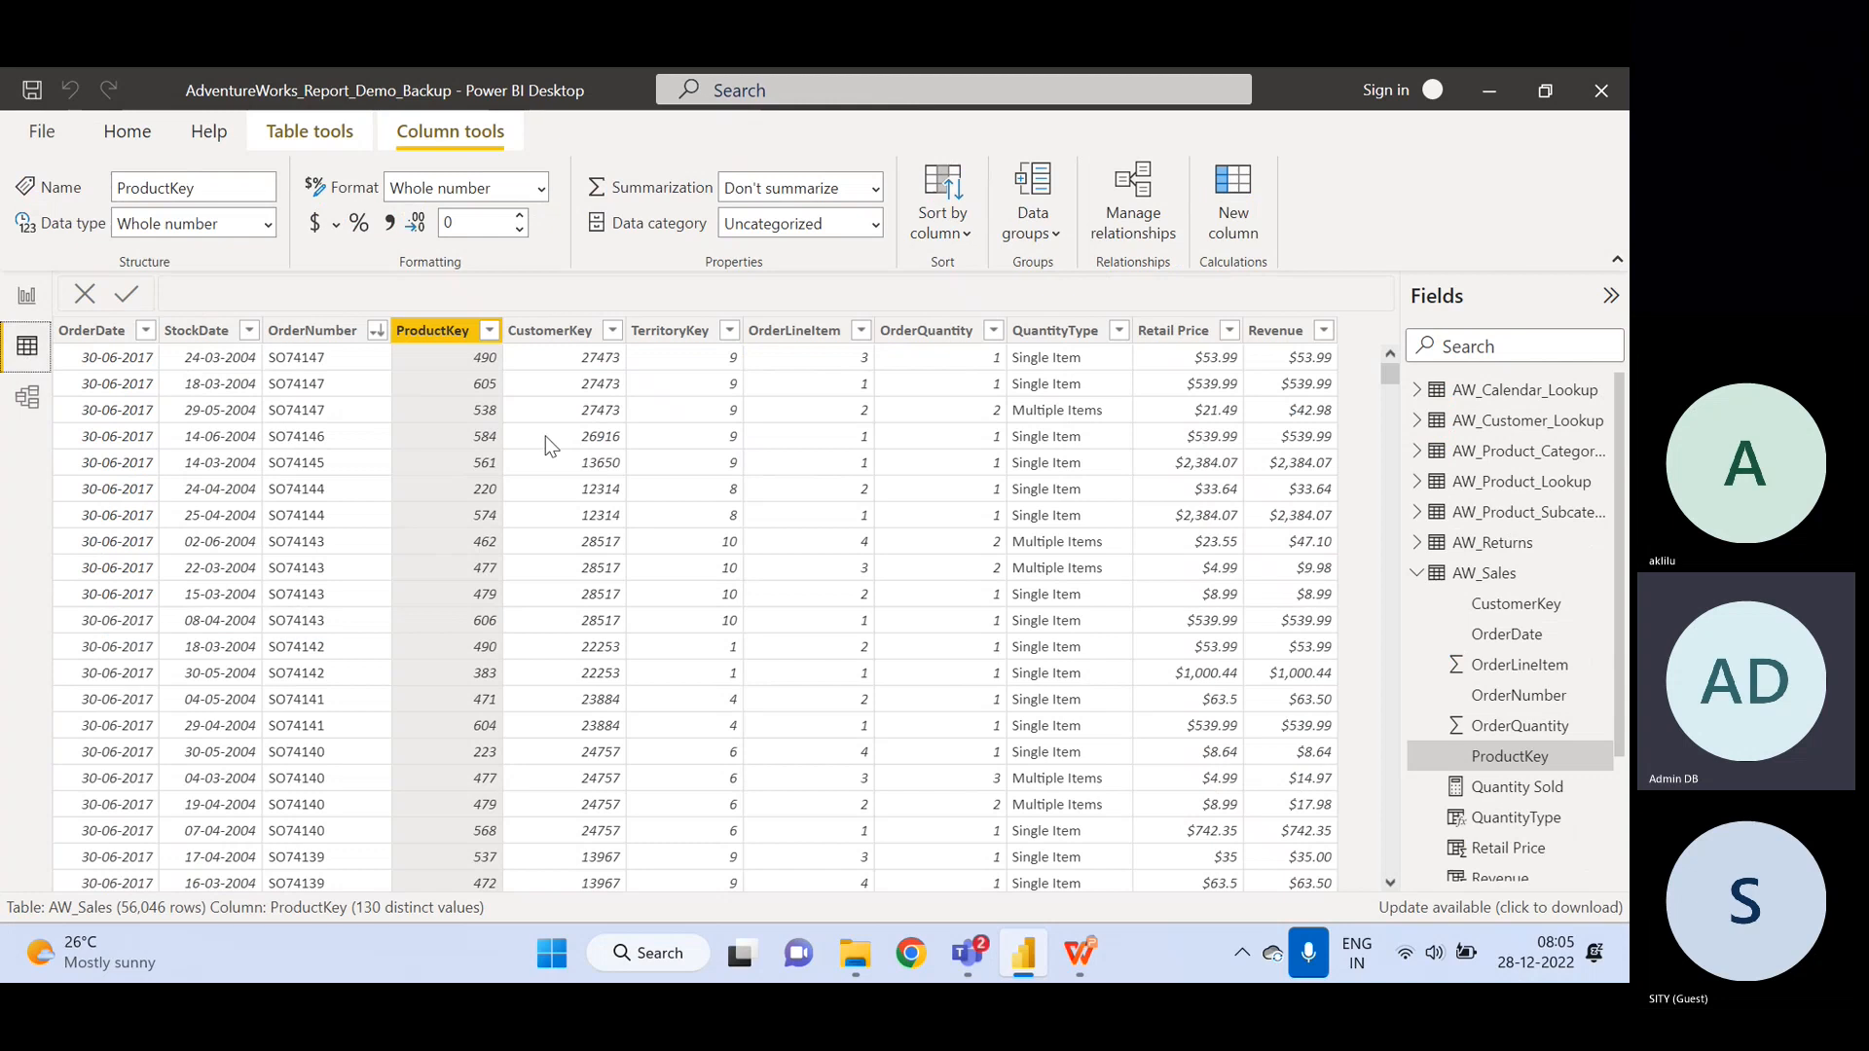
click(26, 294)
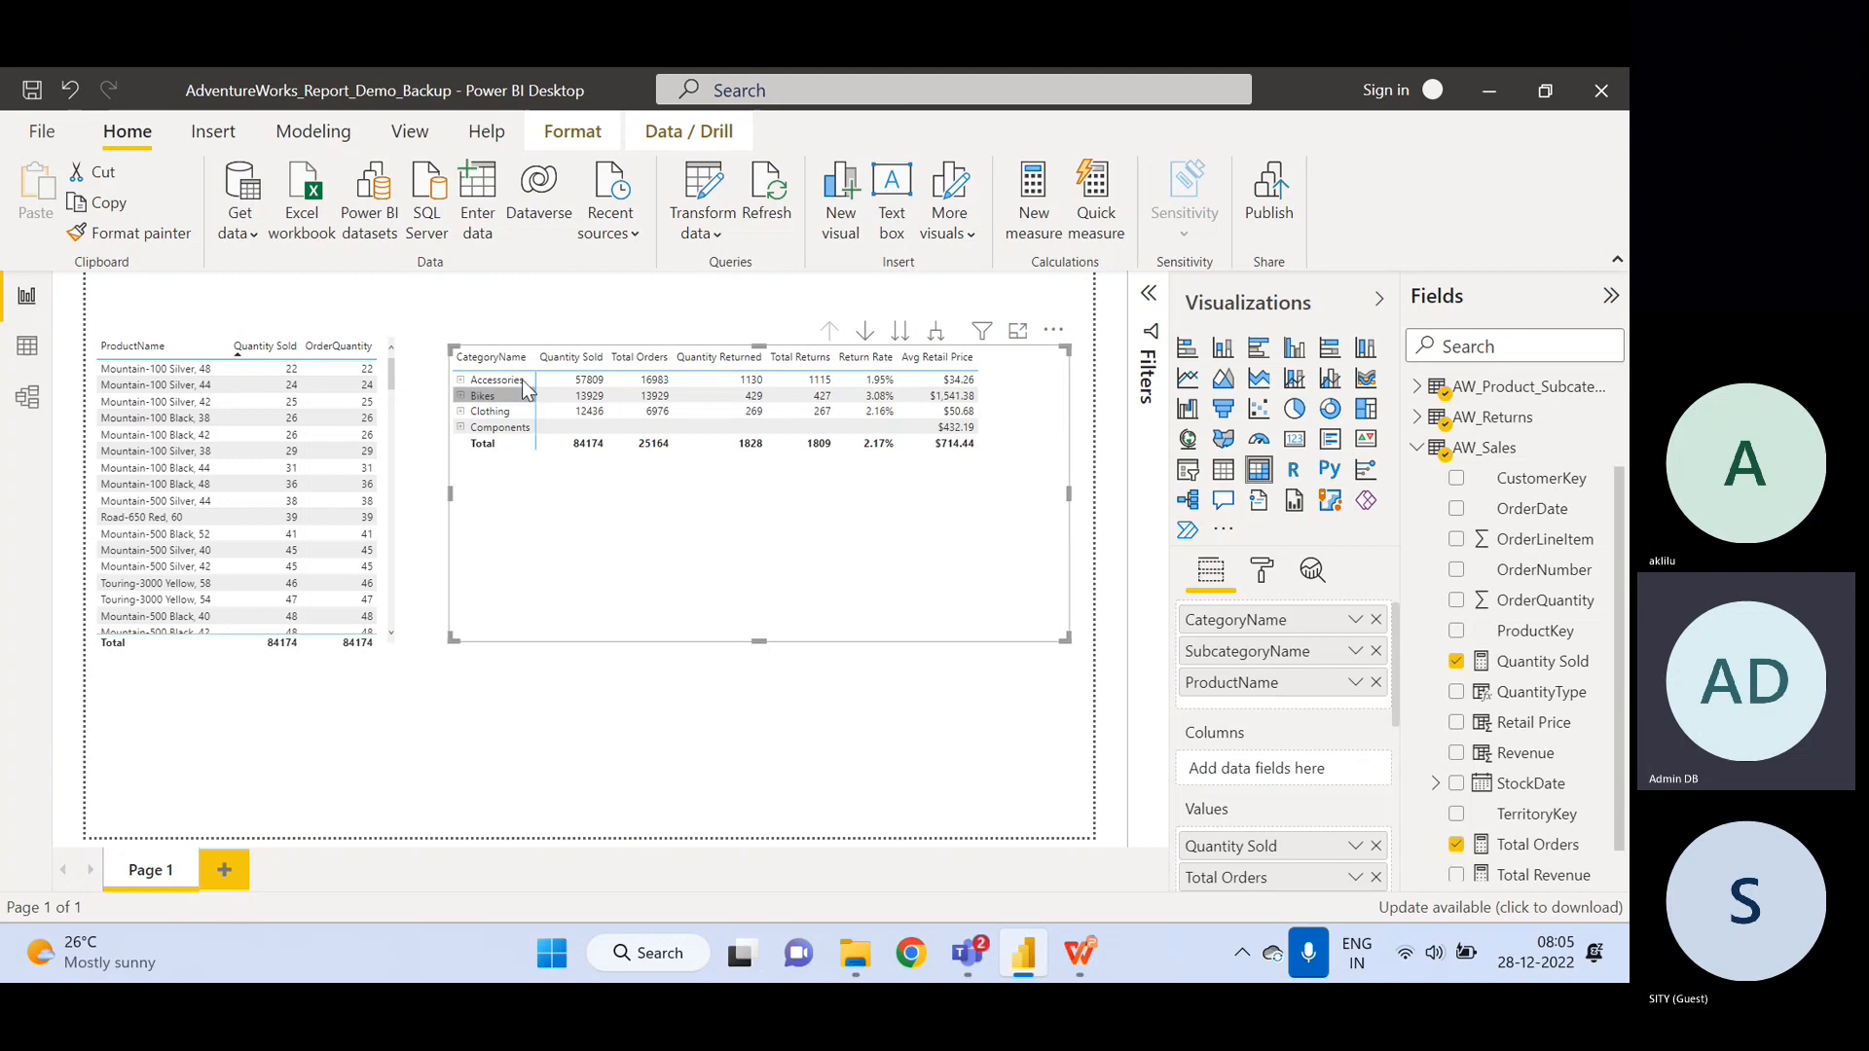
click(27, 346)
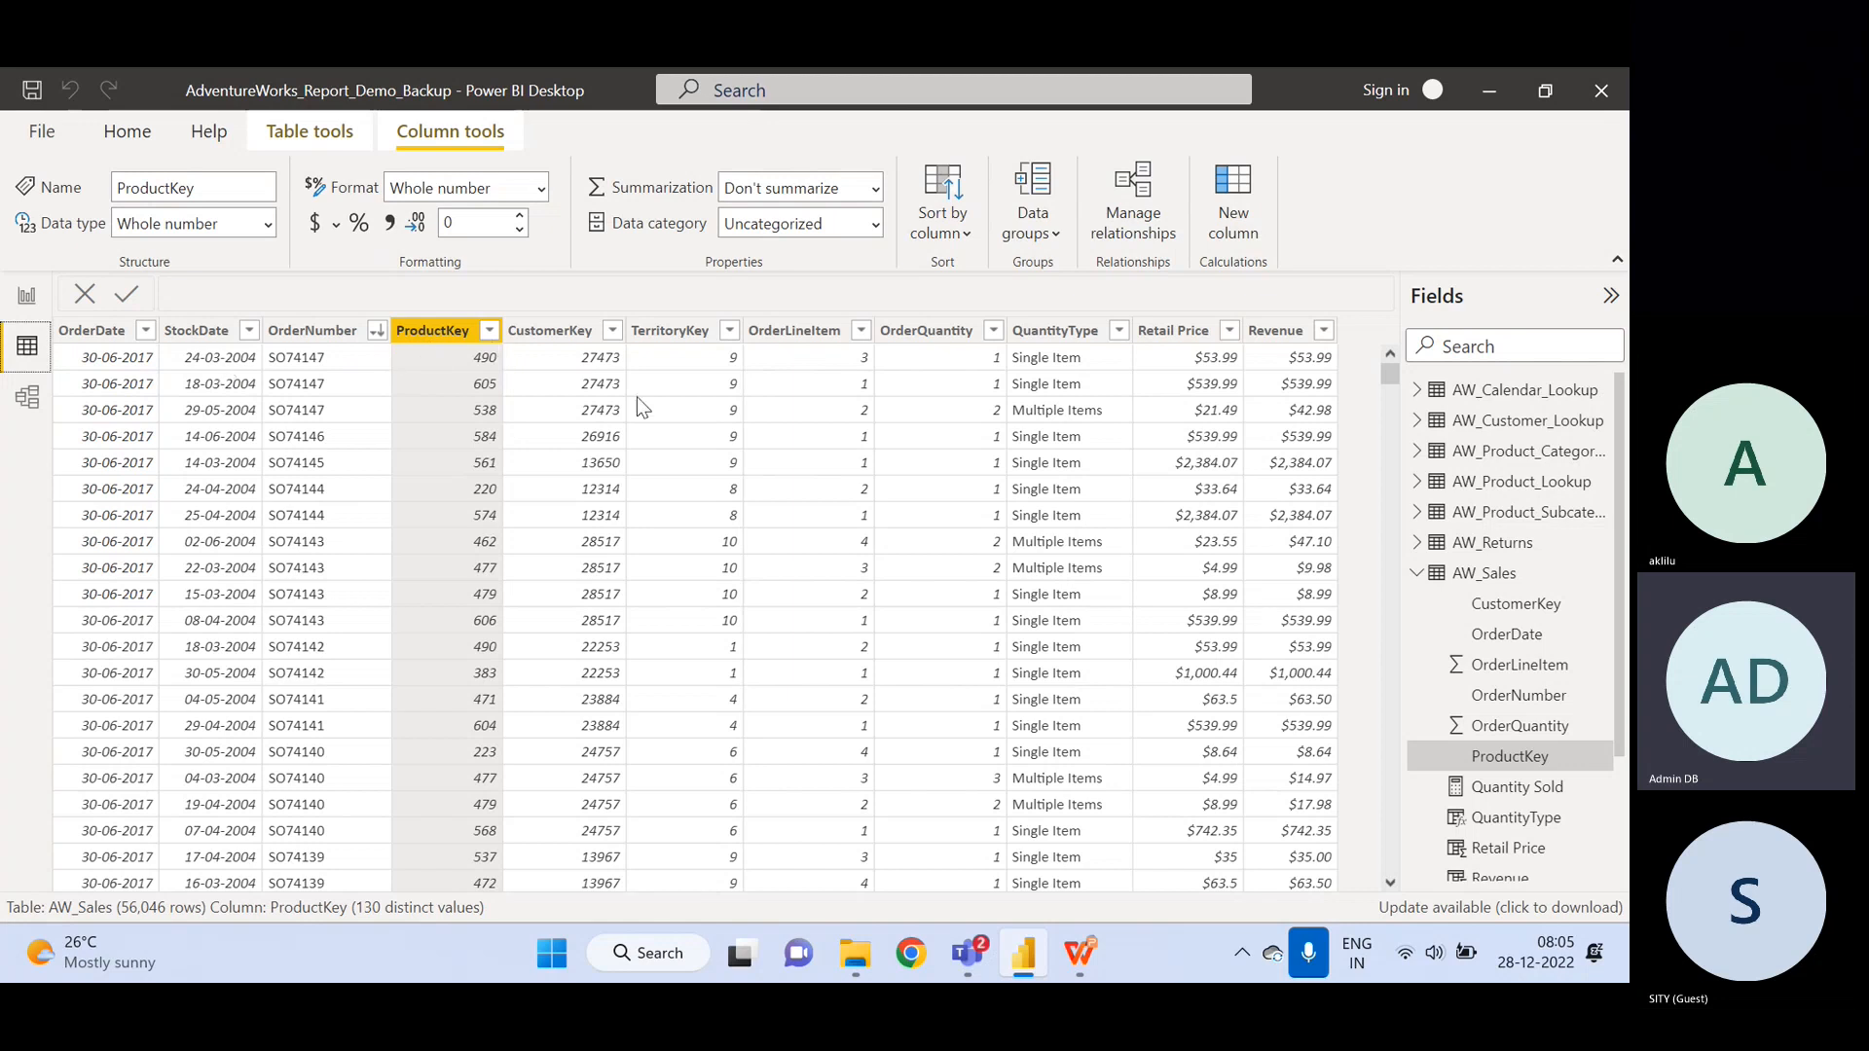
click(27, 295)
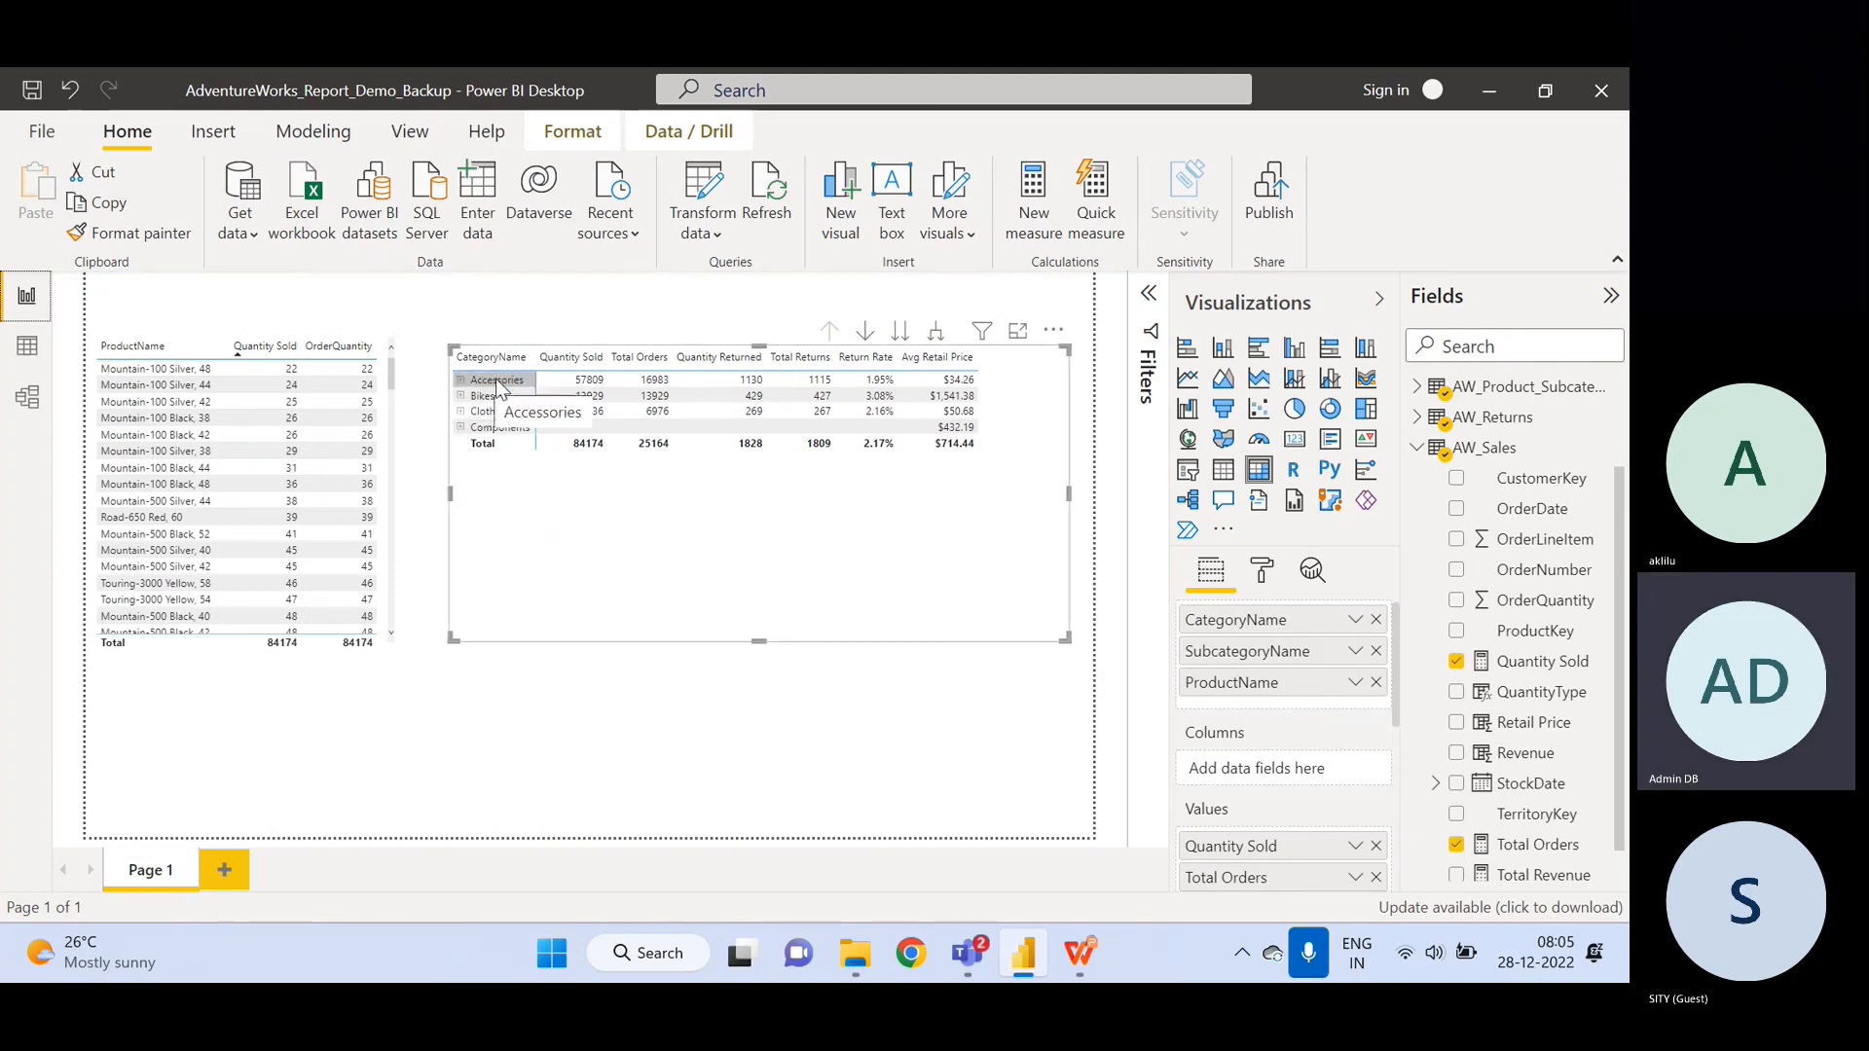
click(29, 348)
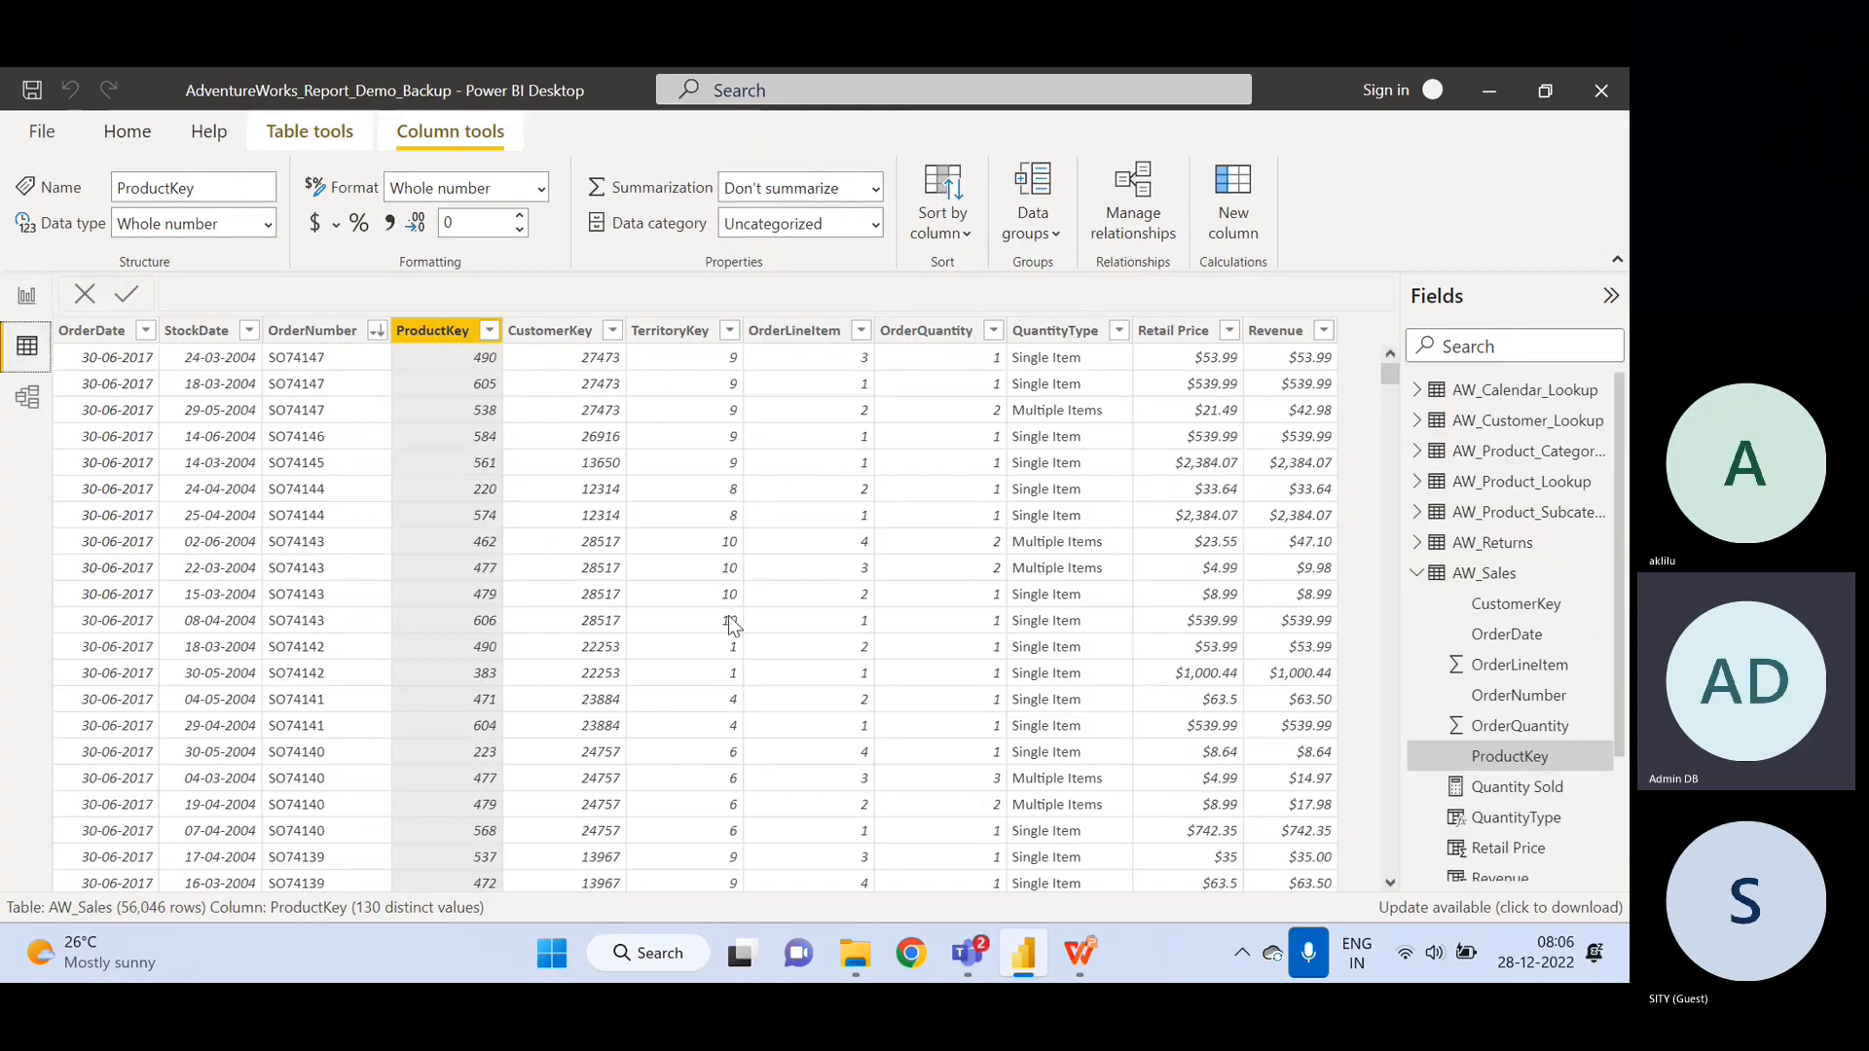
click(28, 297)
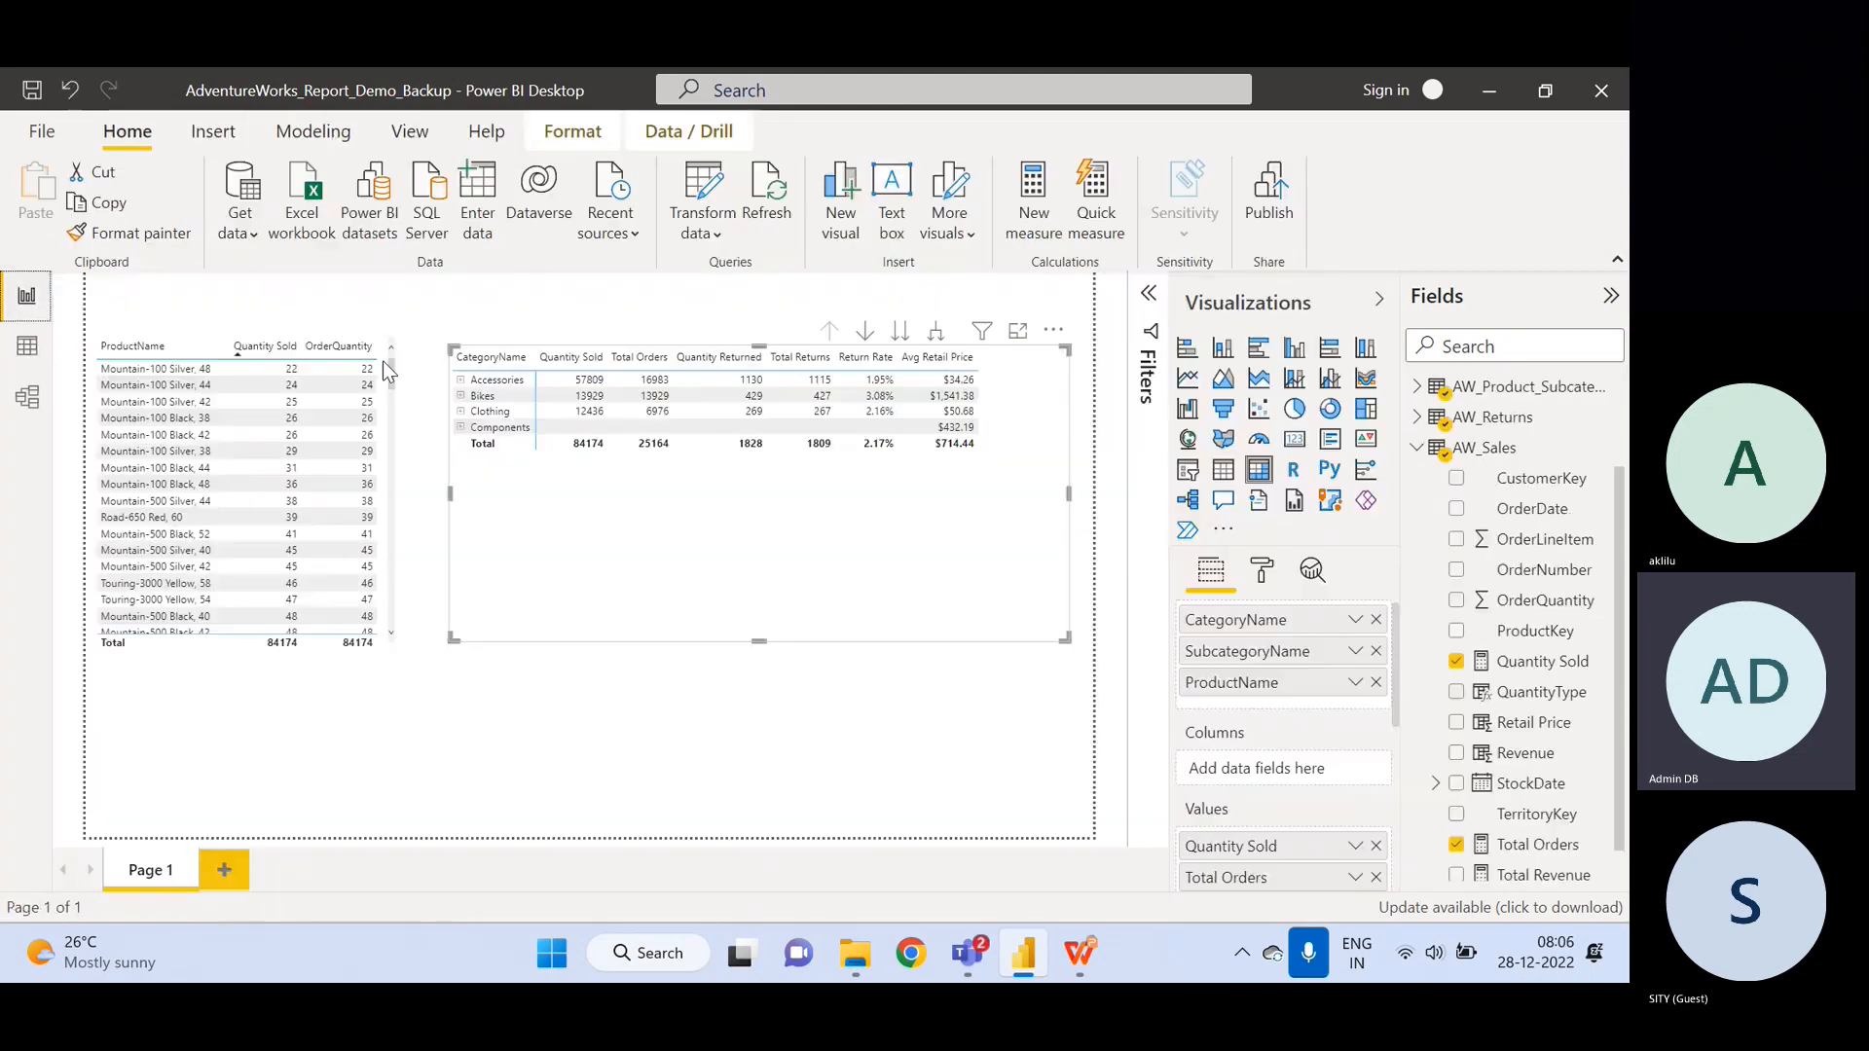
- Cross-filter the report by the Accessories row's Total Orders, clear the selection, collapse AW_Sales in the report, and recheck the AW_Sales data
click(658, 385)
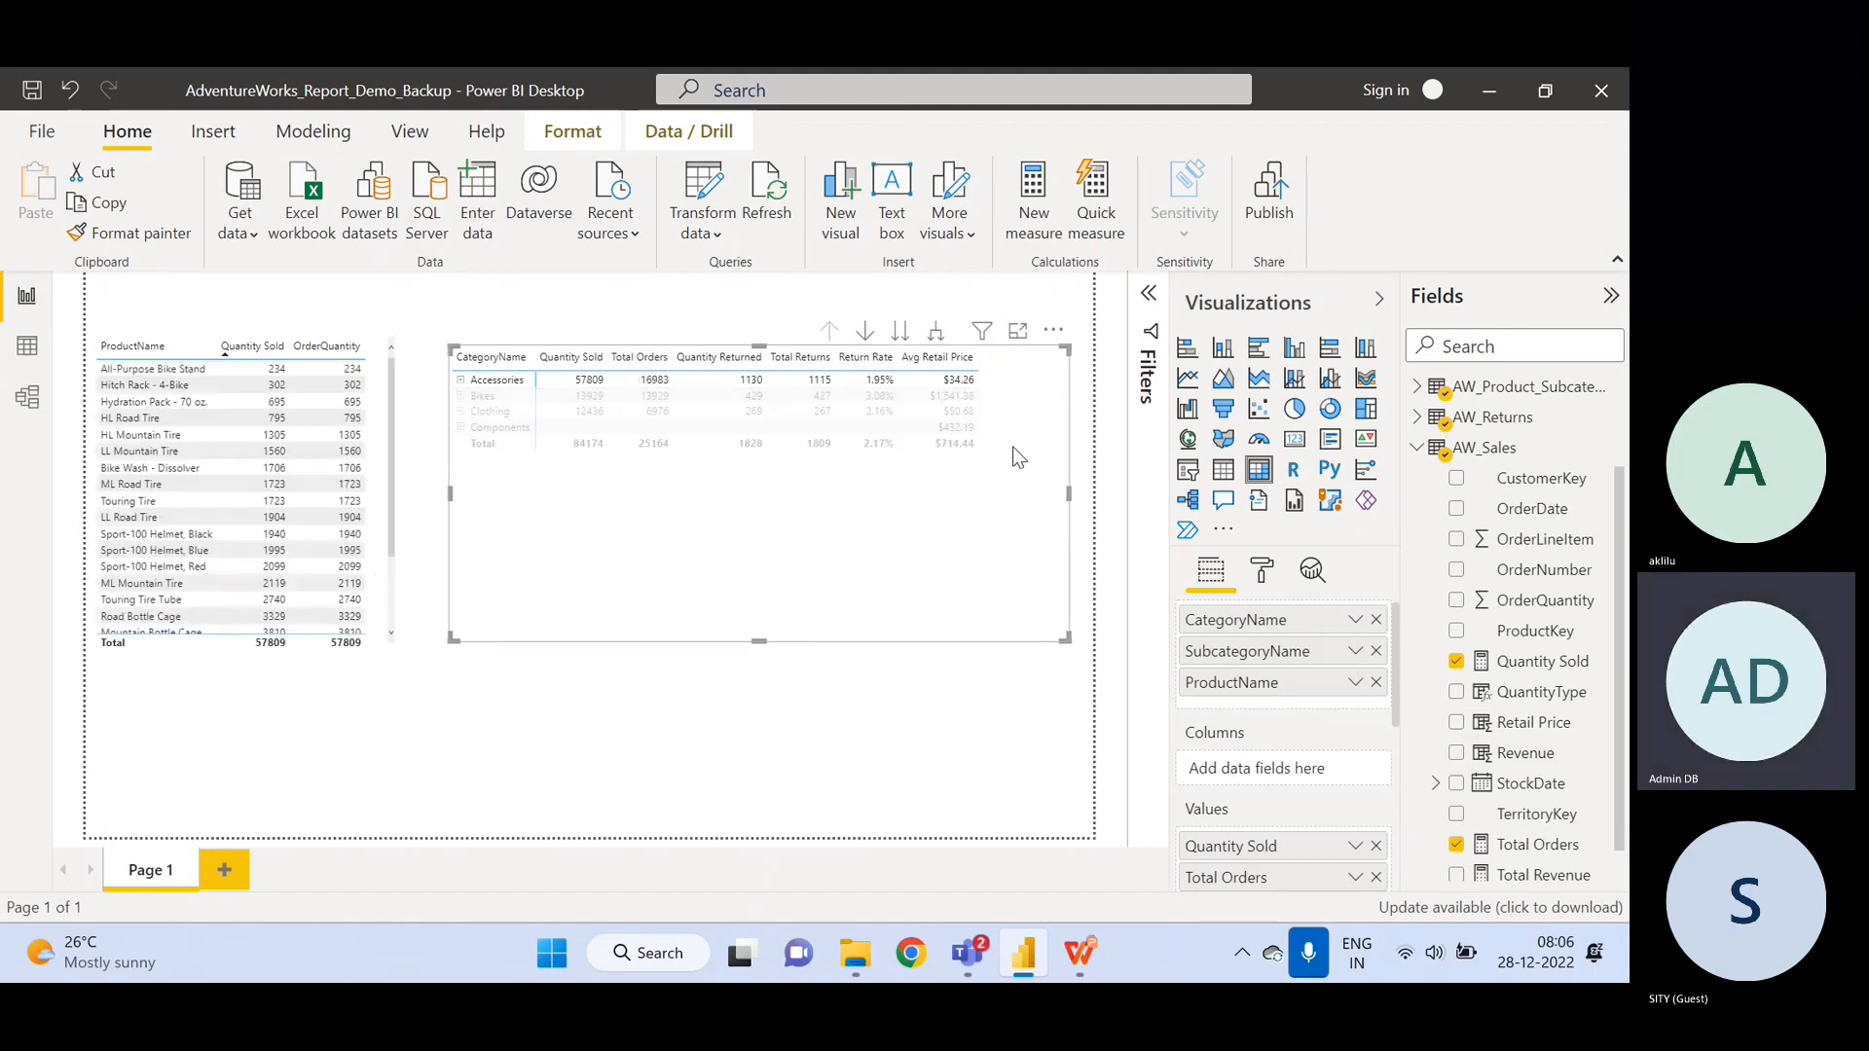
click(643, 382)
click(643, 383)
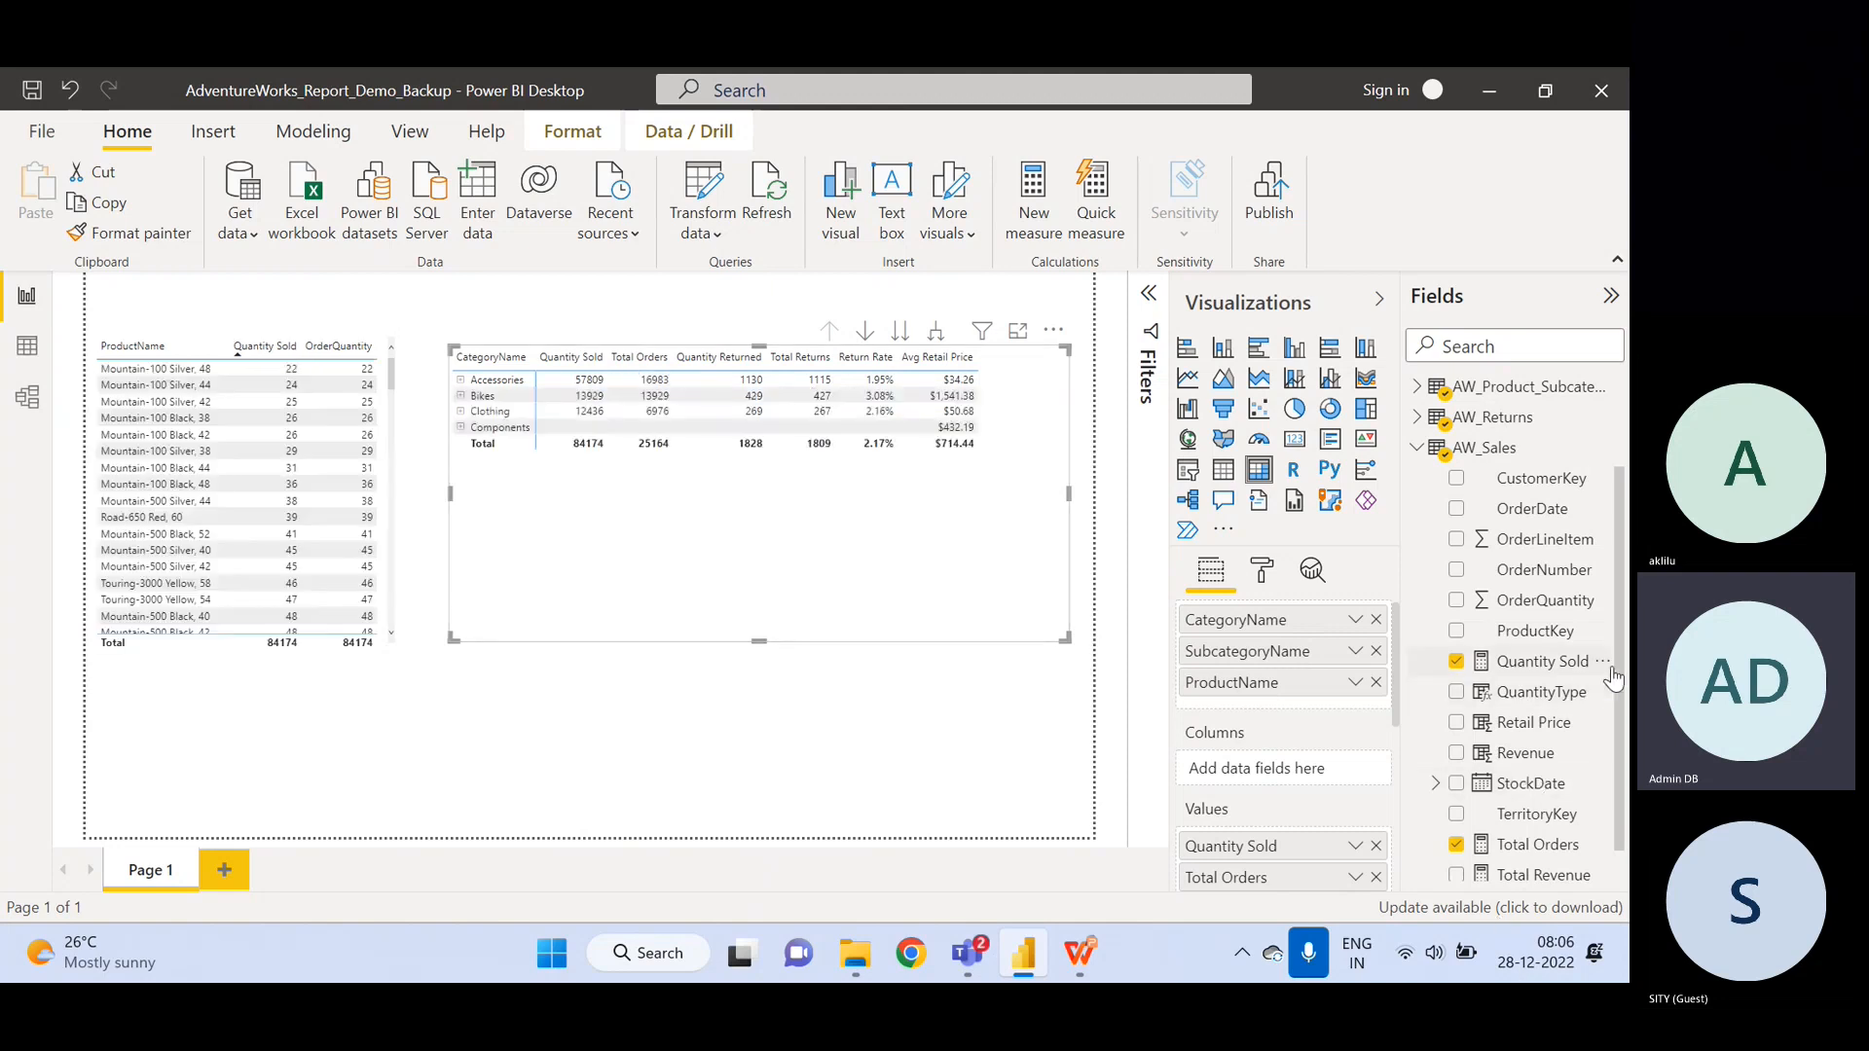
click(1418, 450)
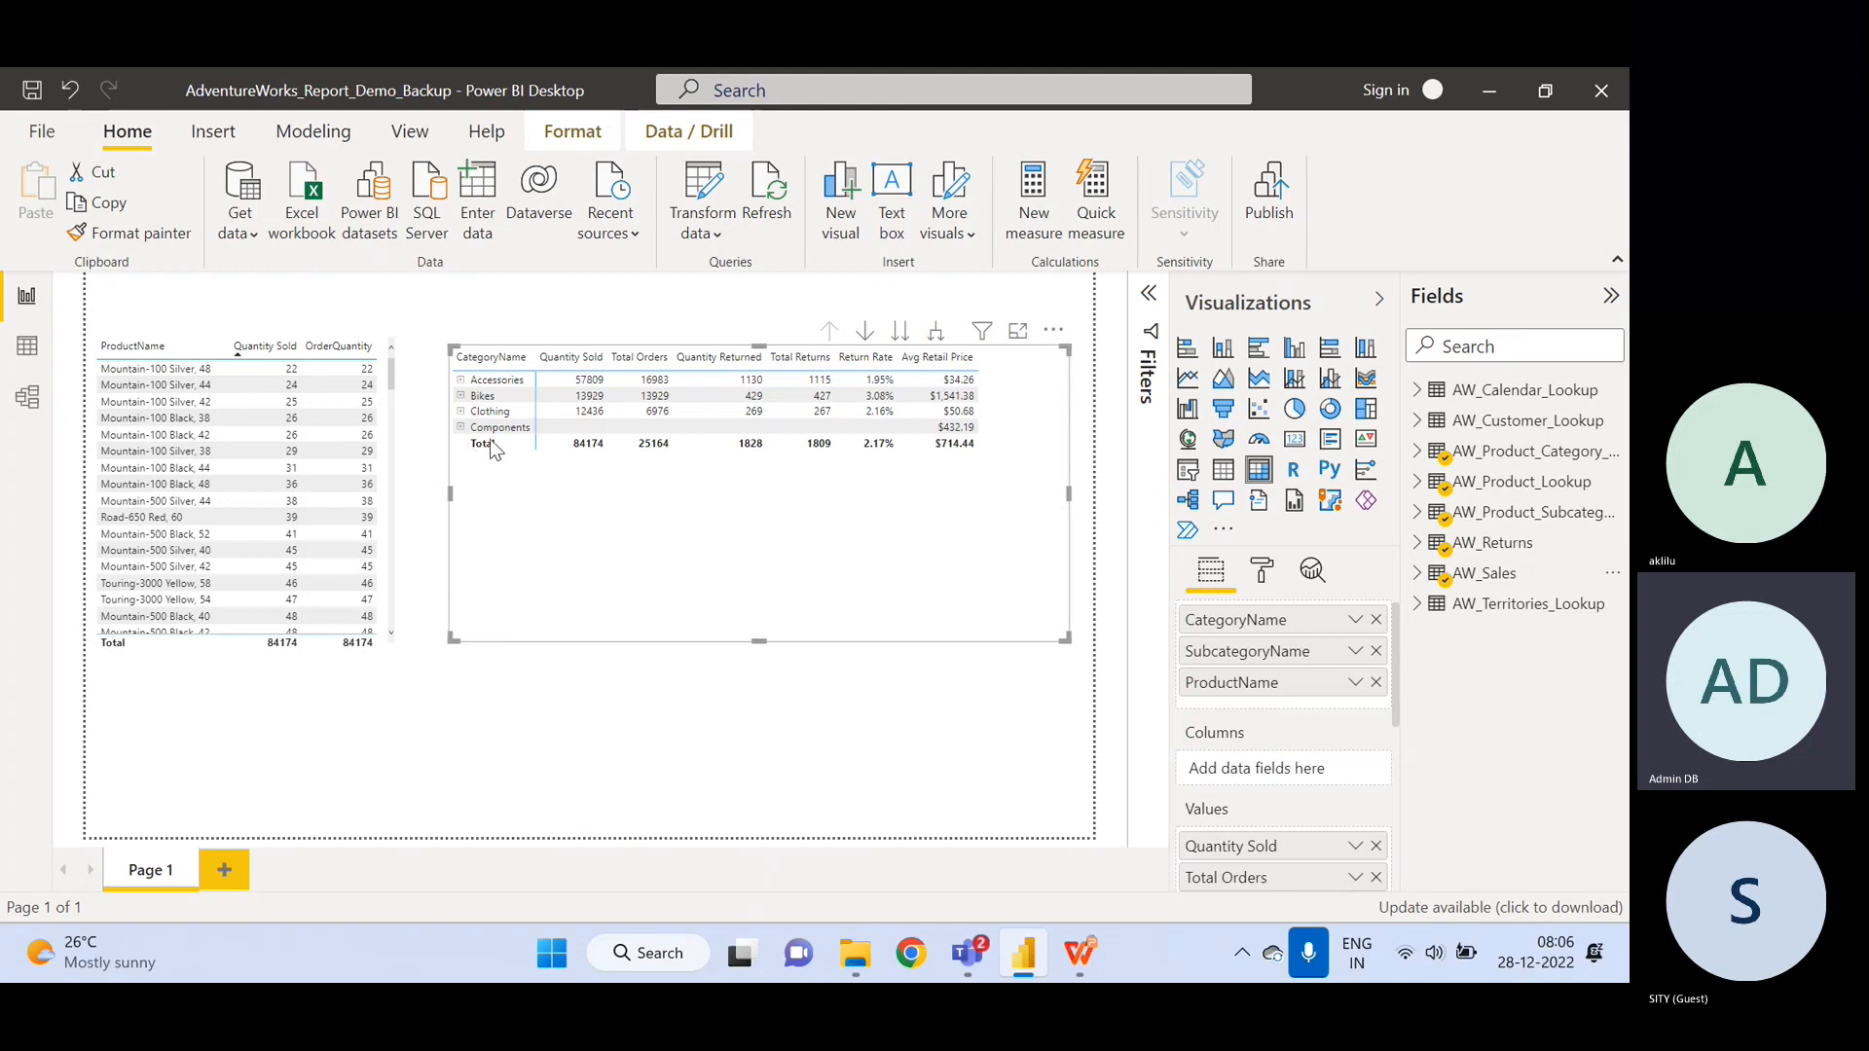
click(27, 345)
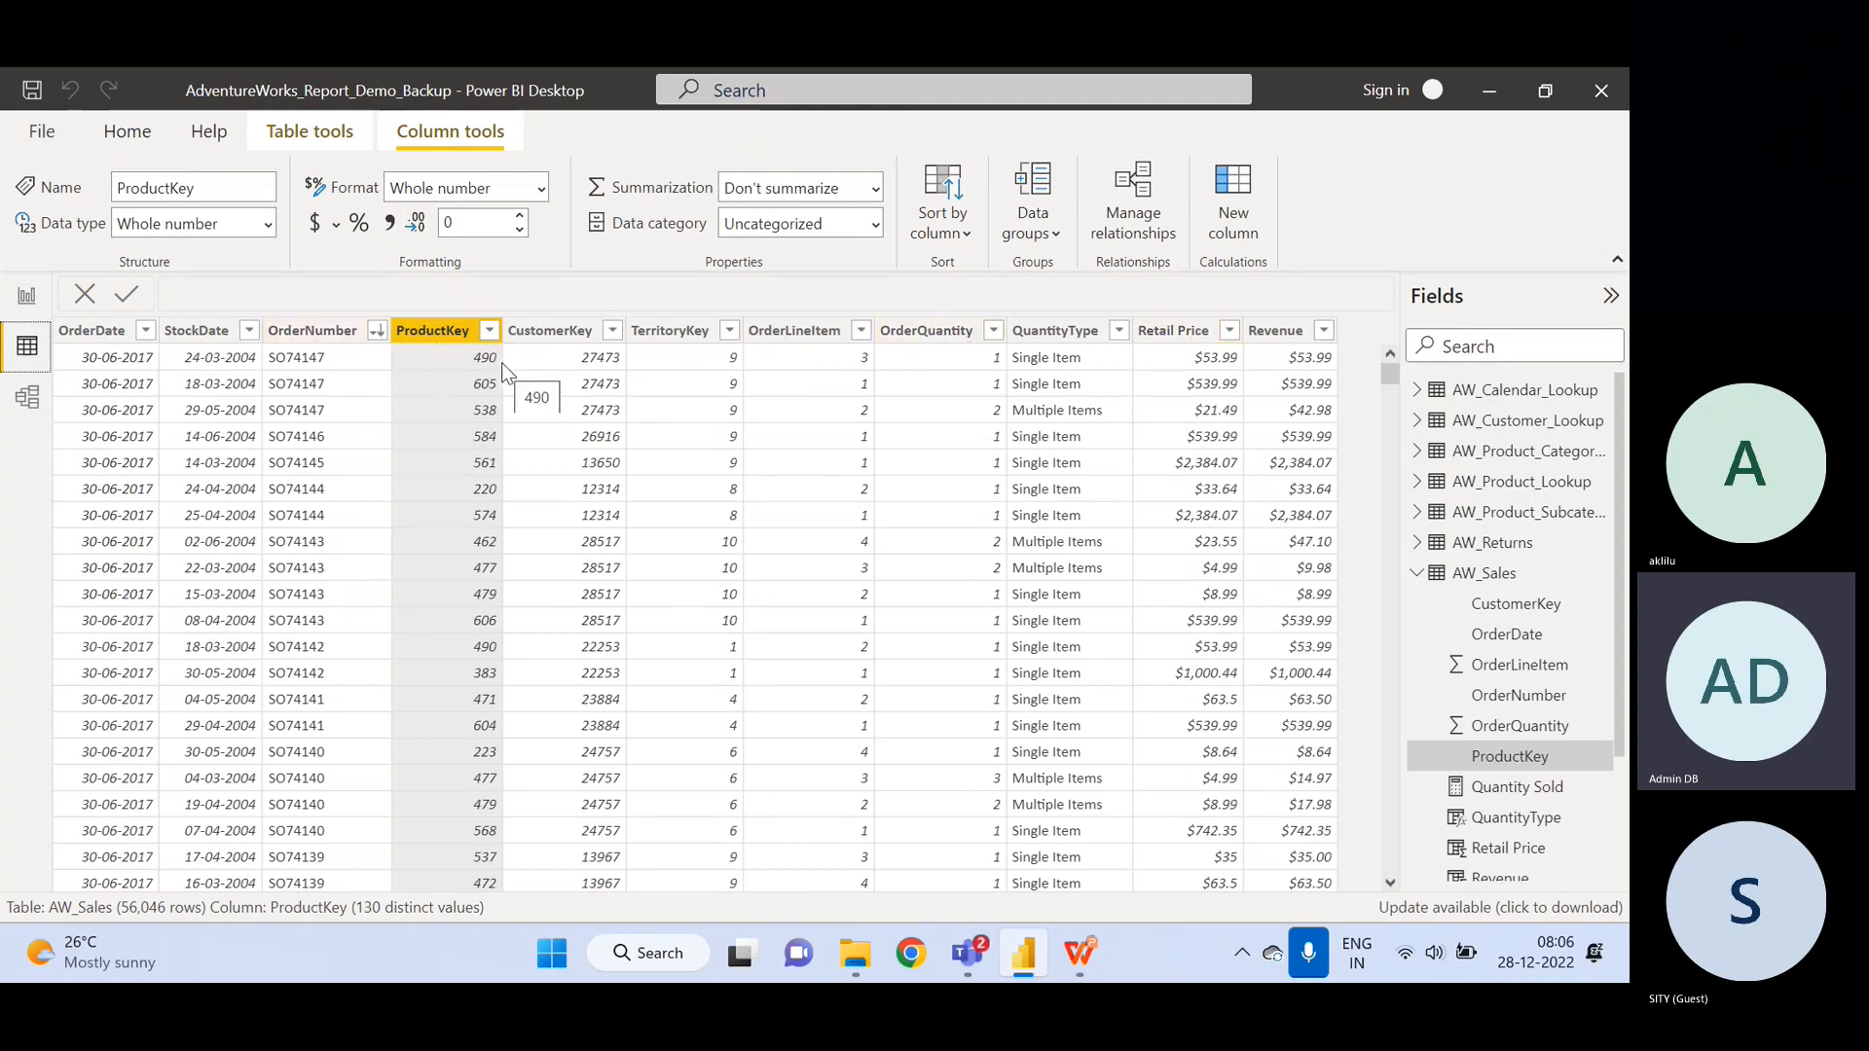
click(27, 296)
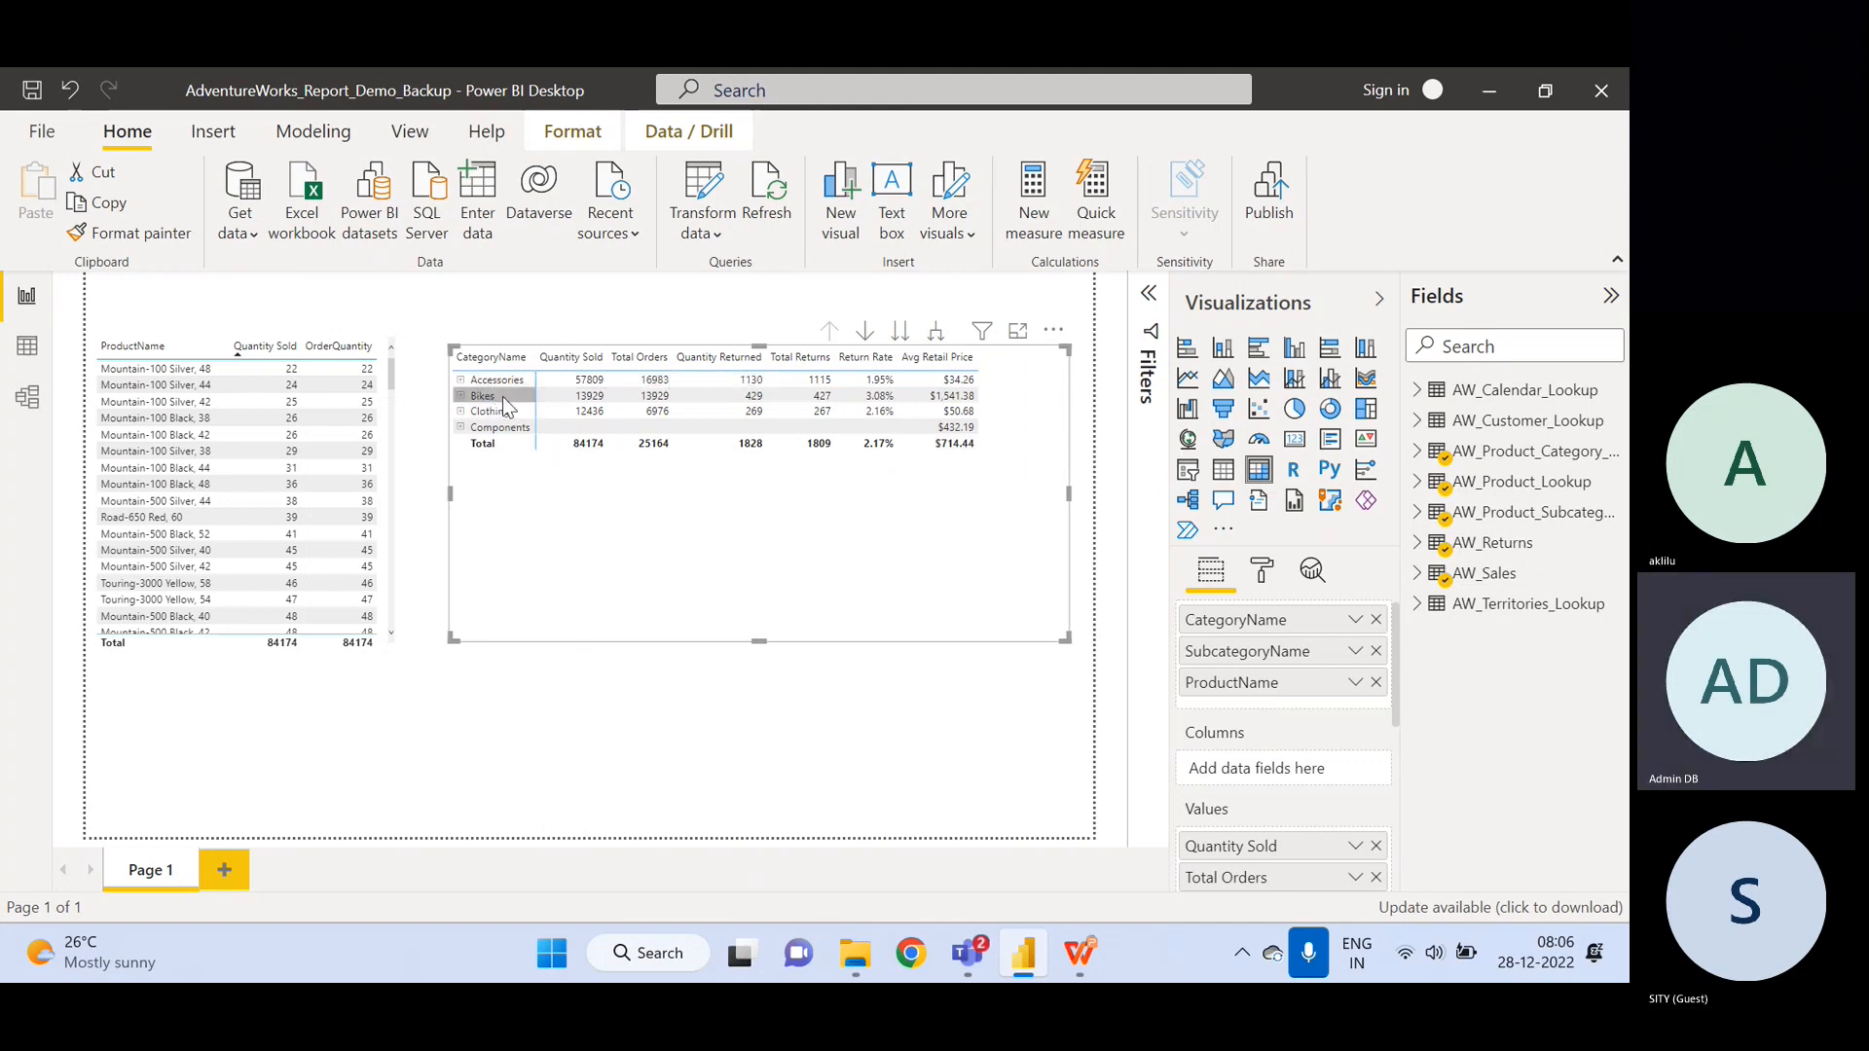
- Remove CategoryName and ProductName from the matrix rows, and briefly cross-filter the report by the Total Orders of Bike Racks
click(1376, 620)
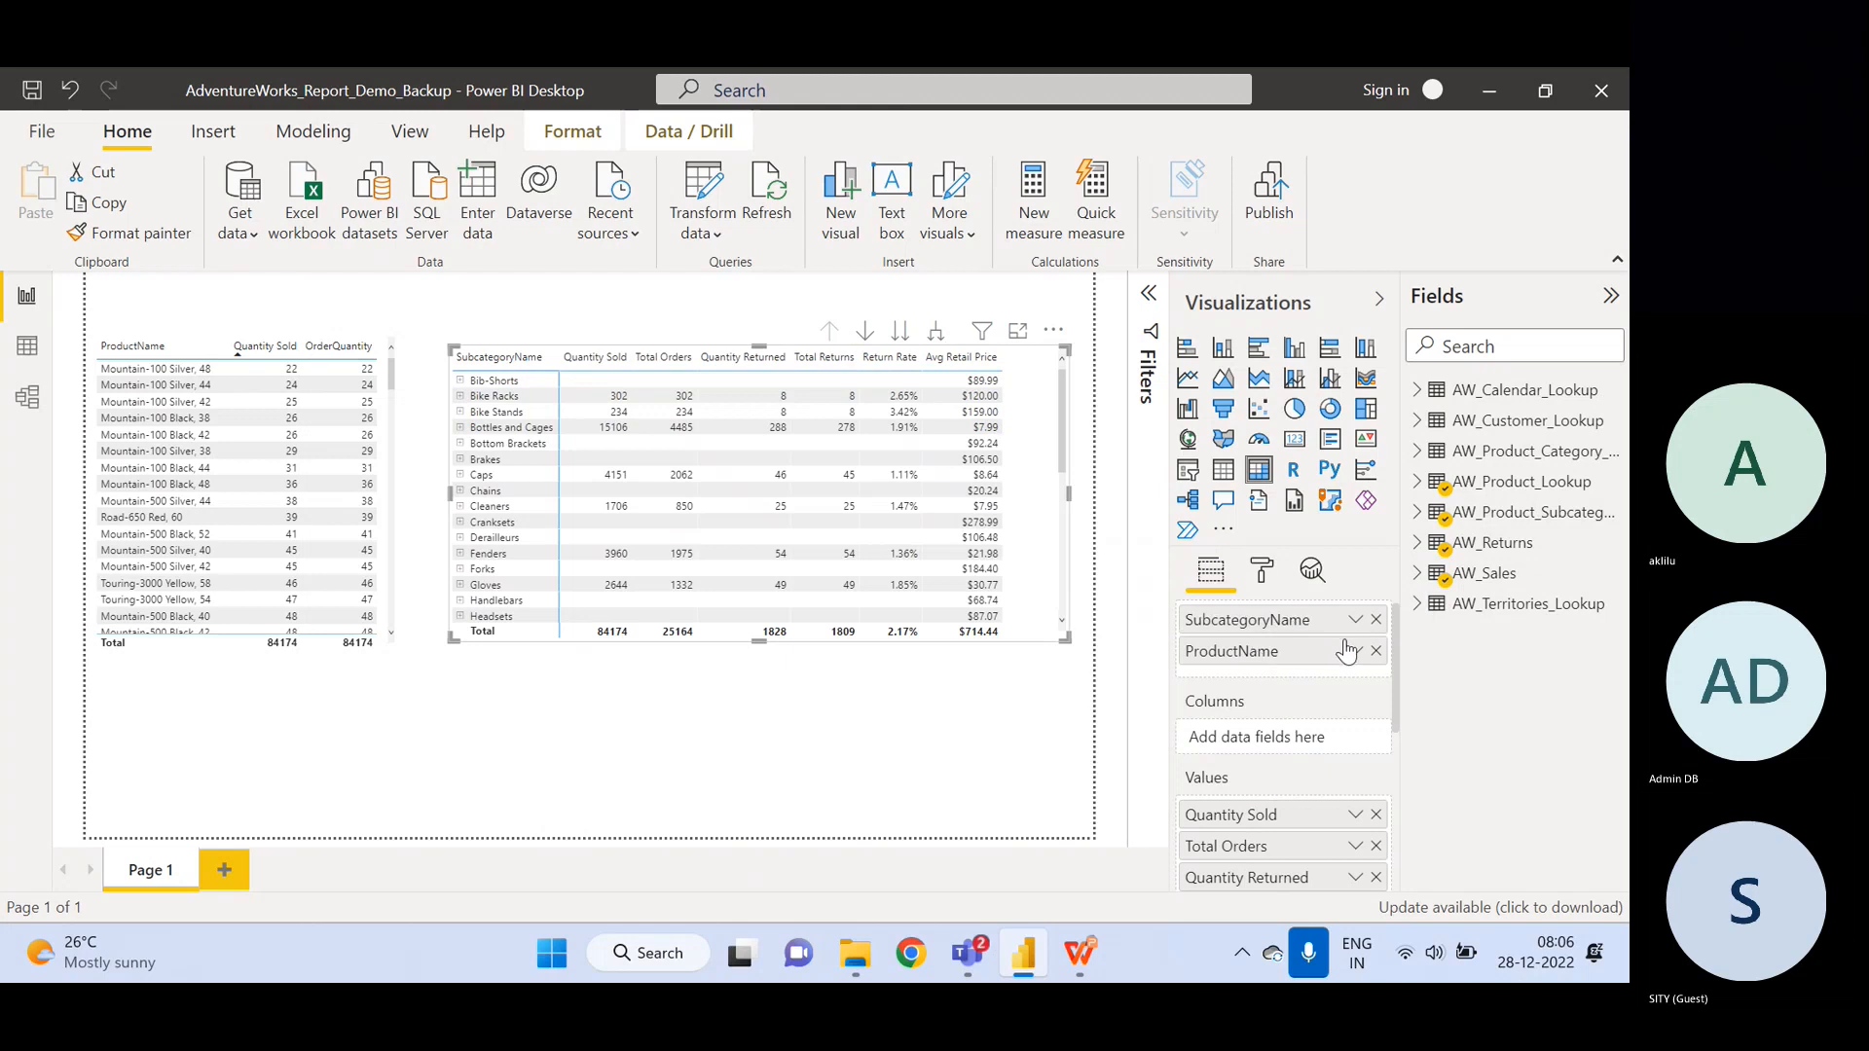
click(1375, 651)
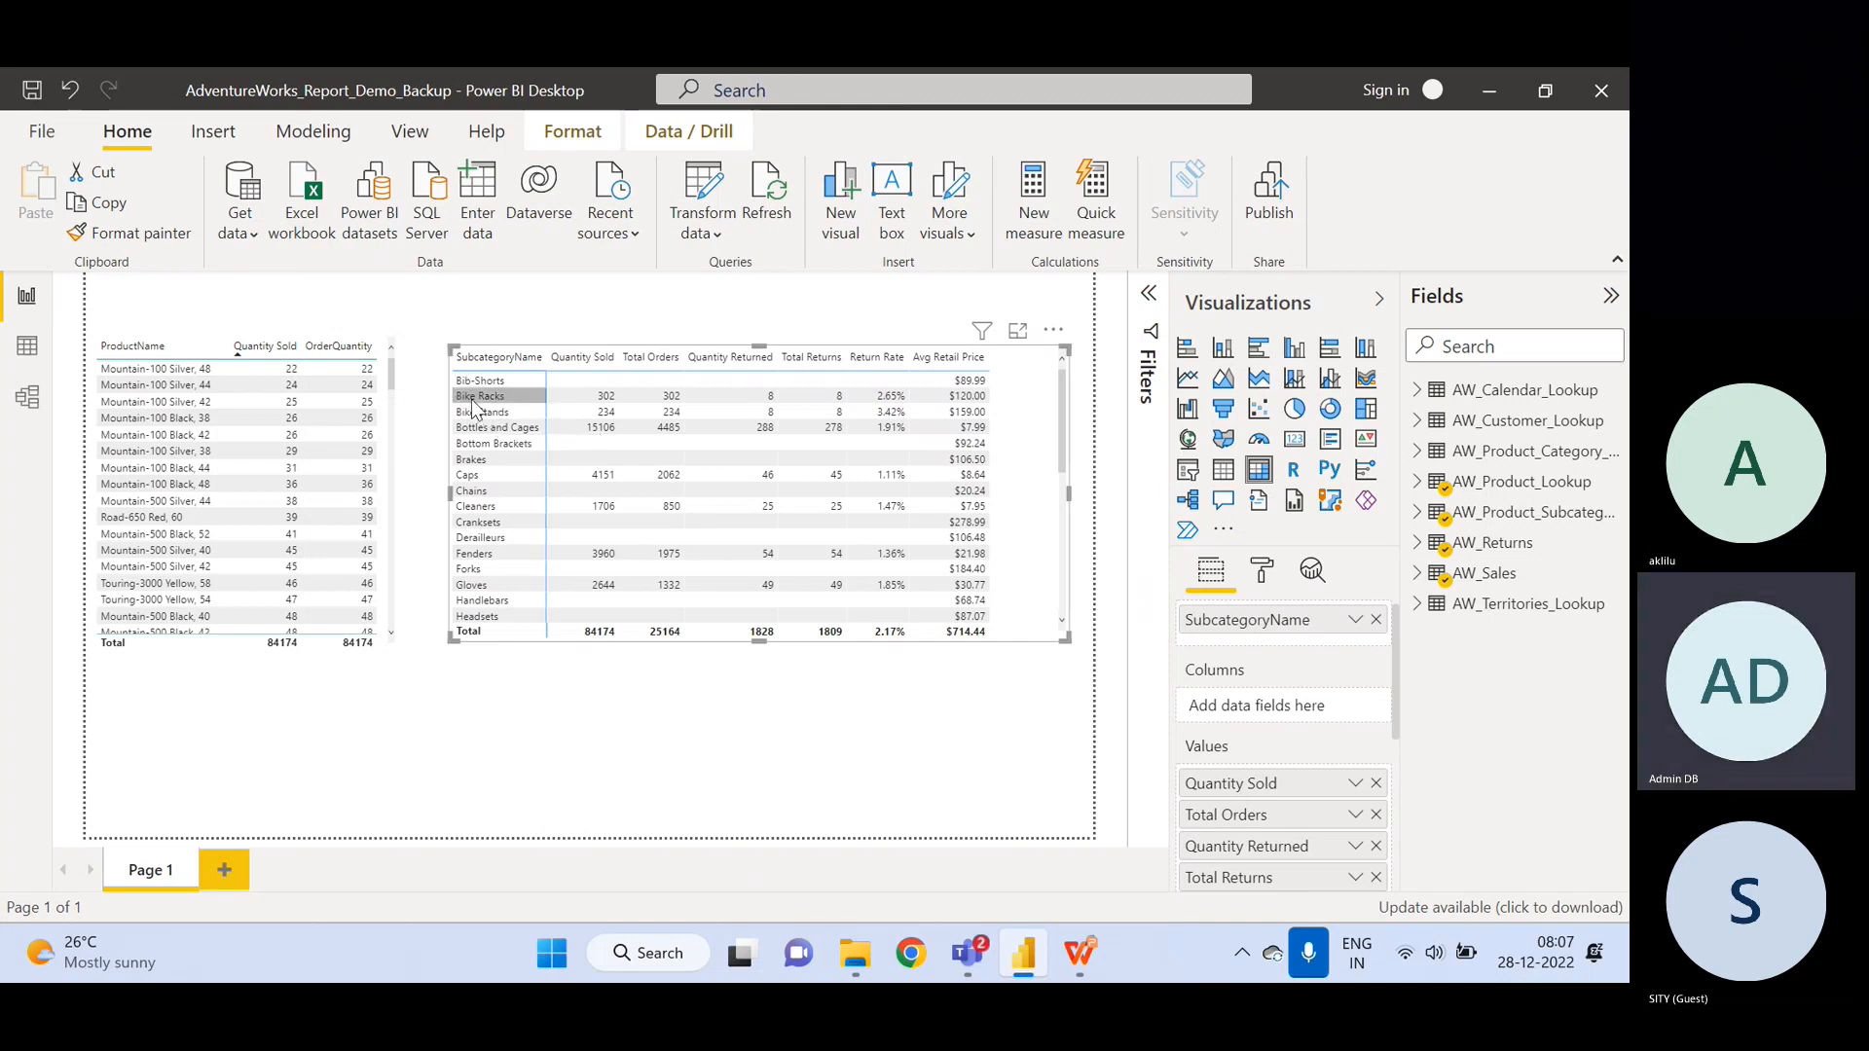
click(659, 397)
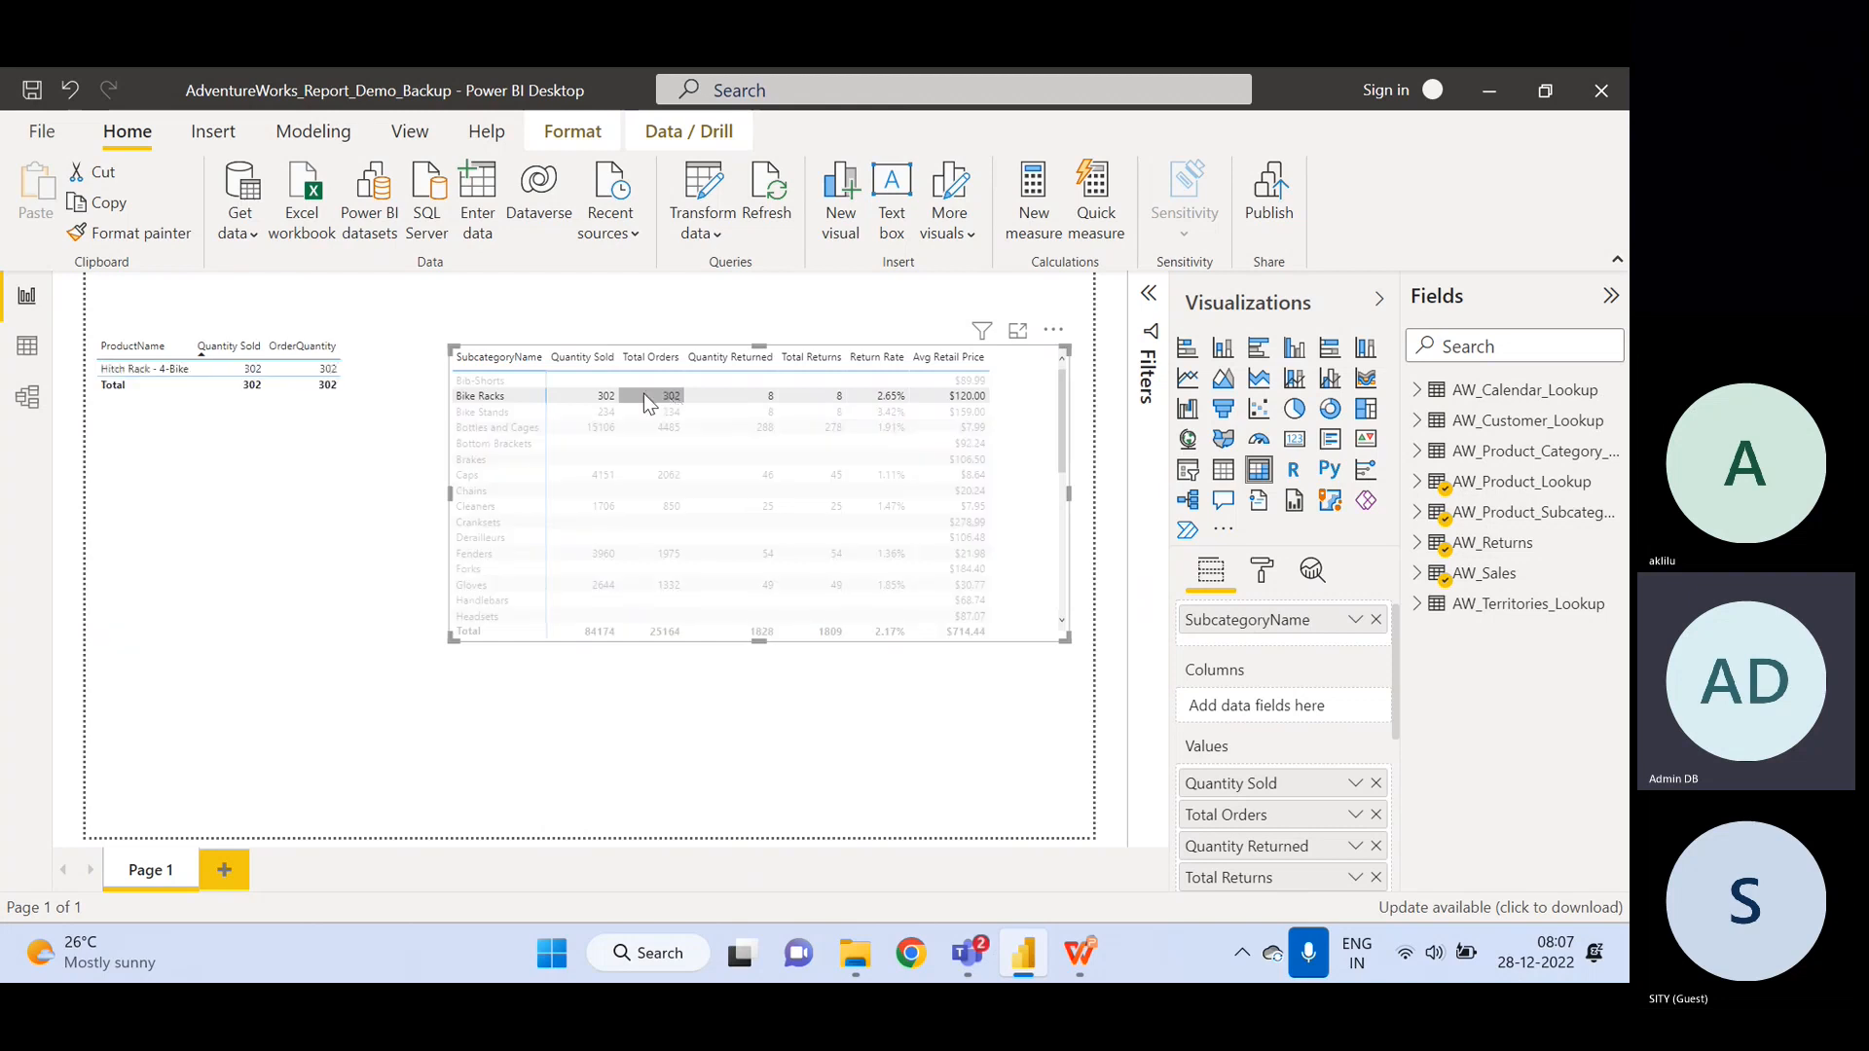
click(657, 393)
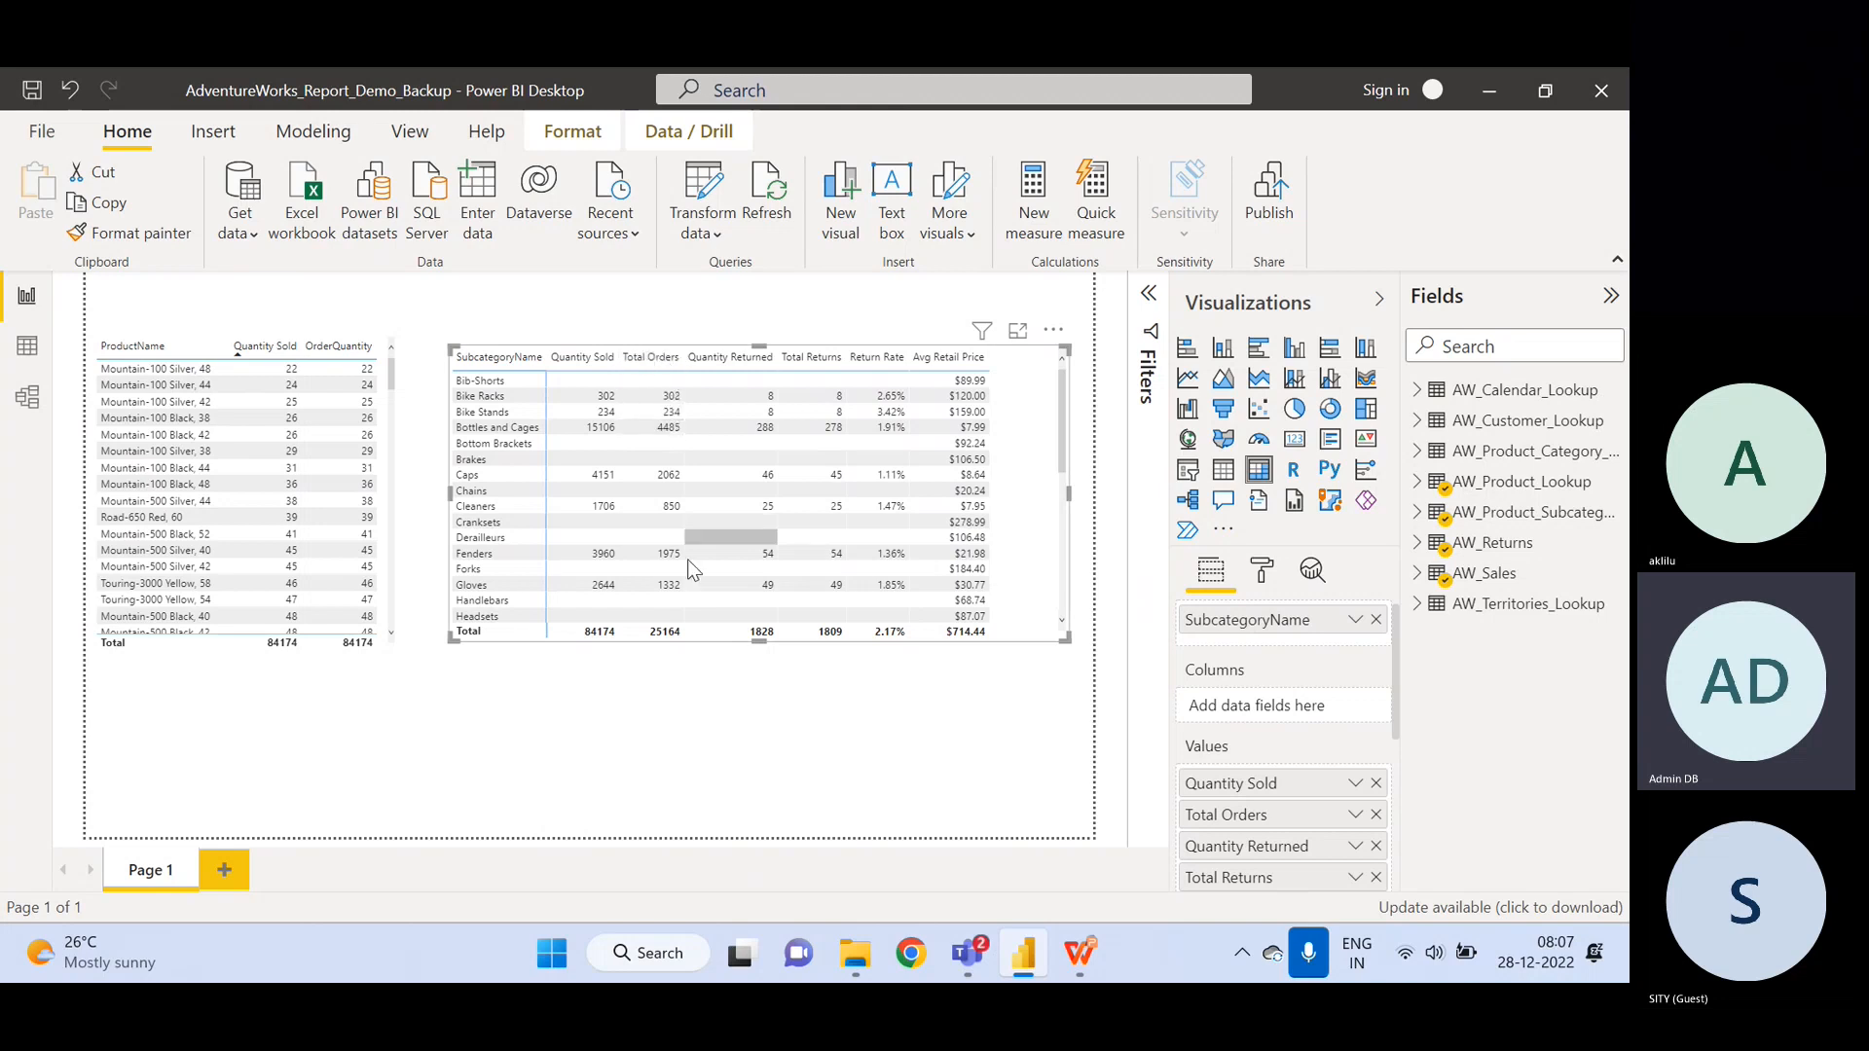
click(665, 752)
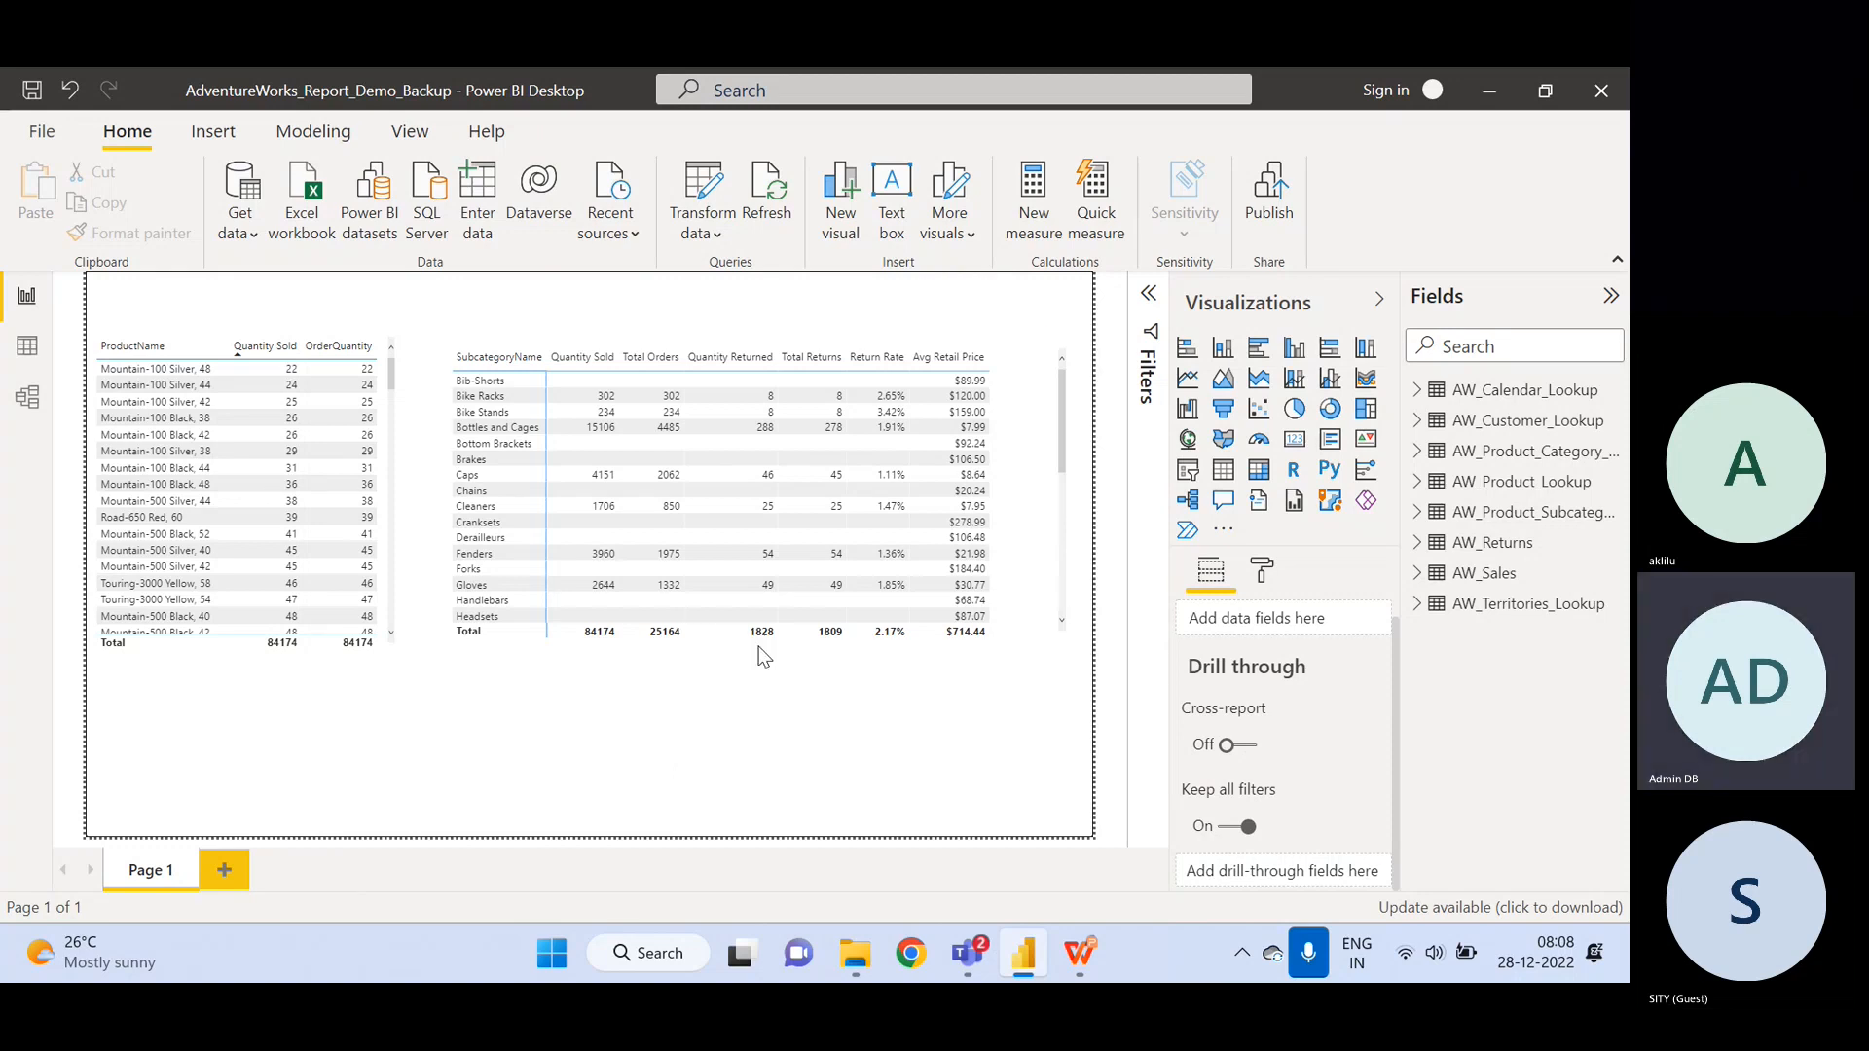
click(1009, 511)
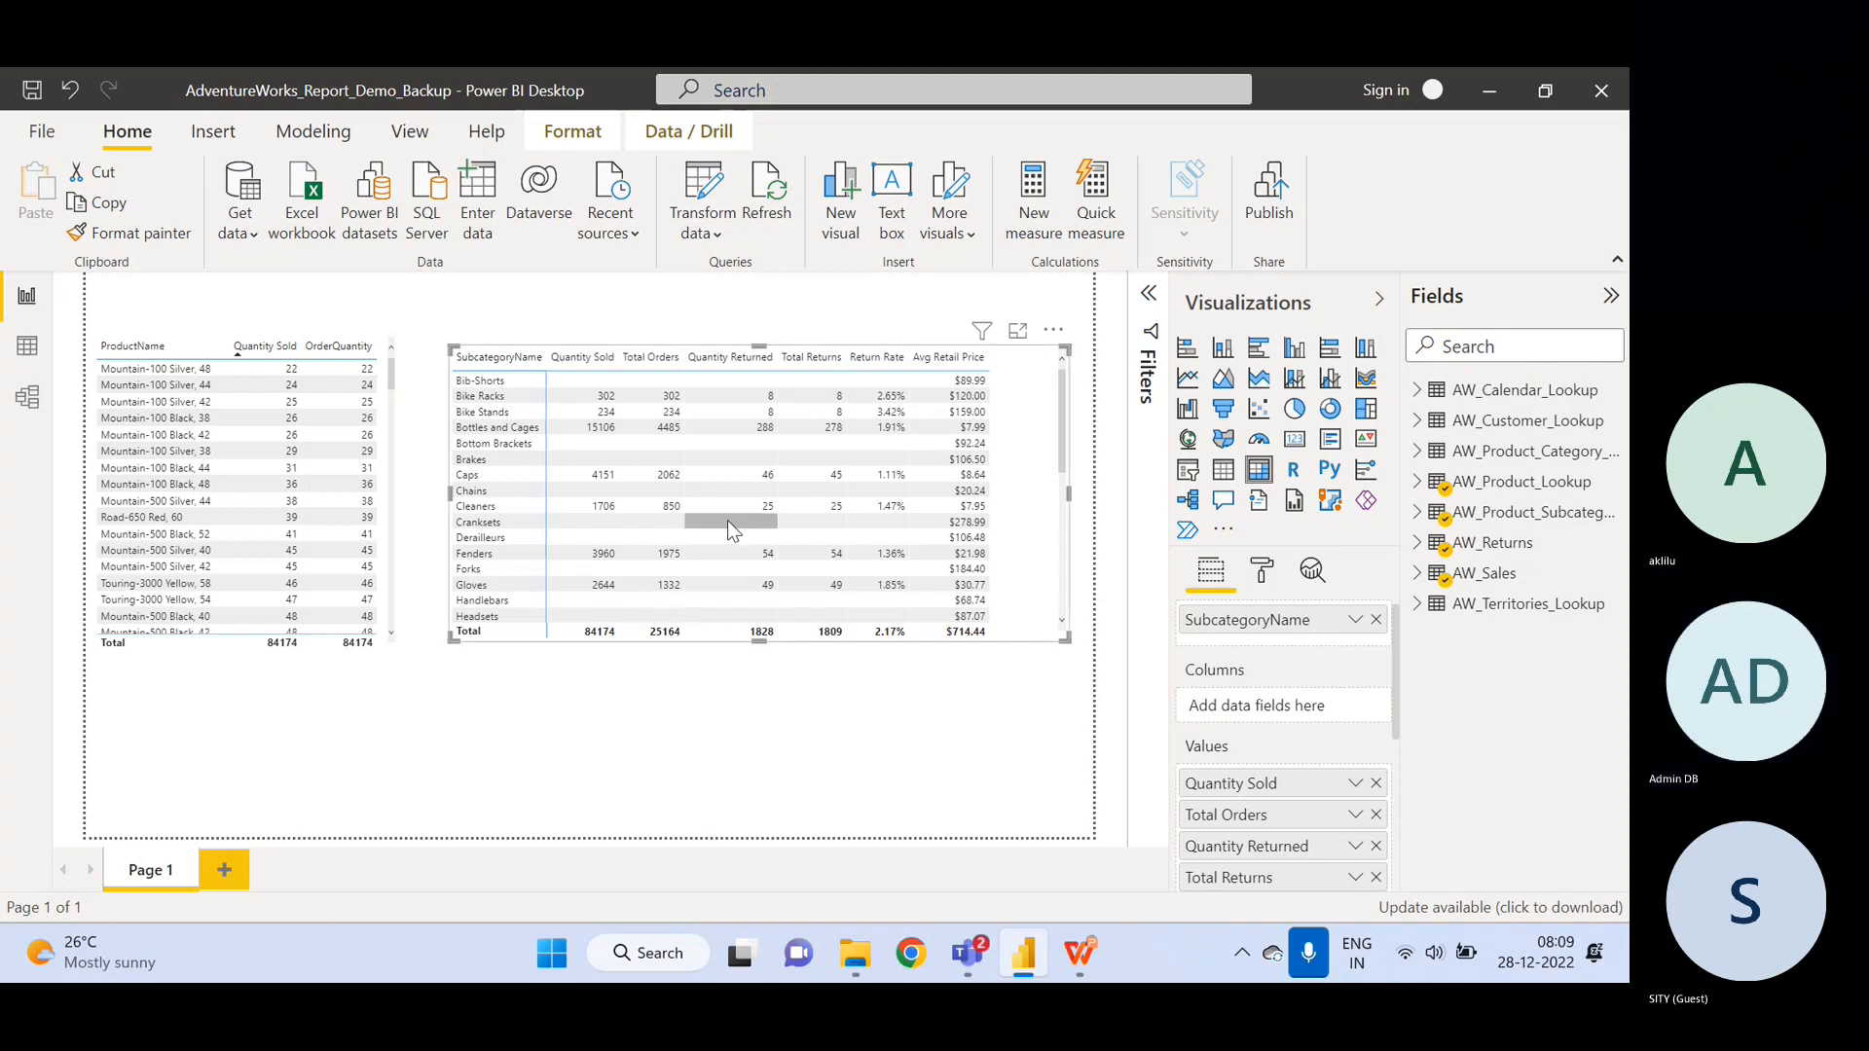
click(1377, 620)
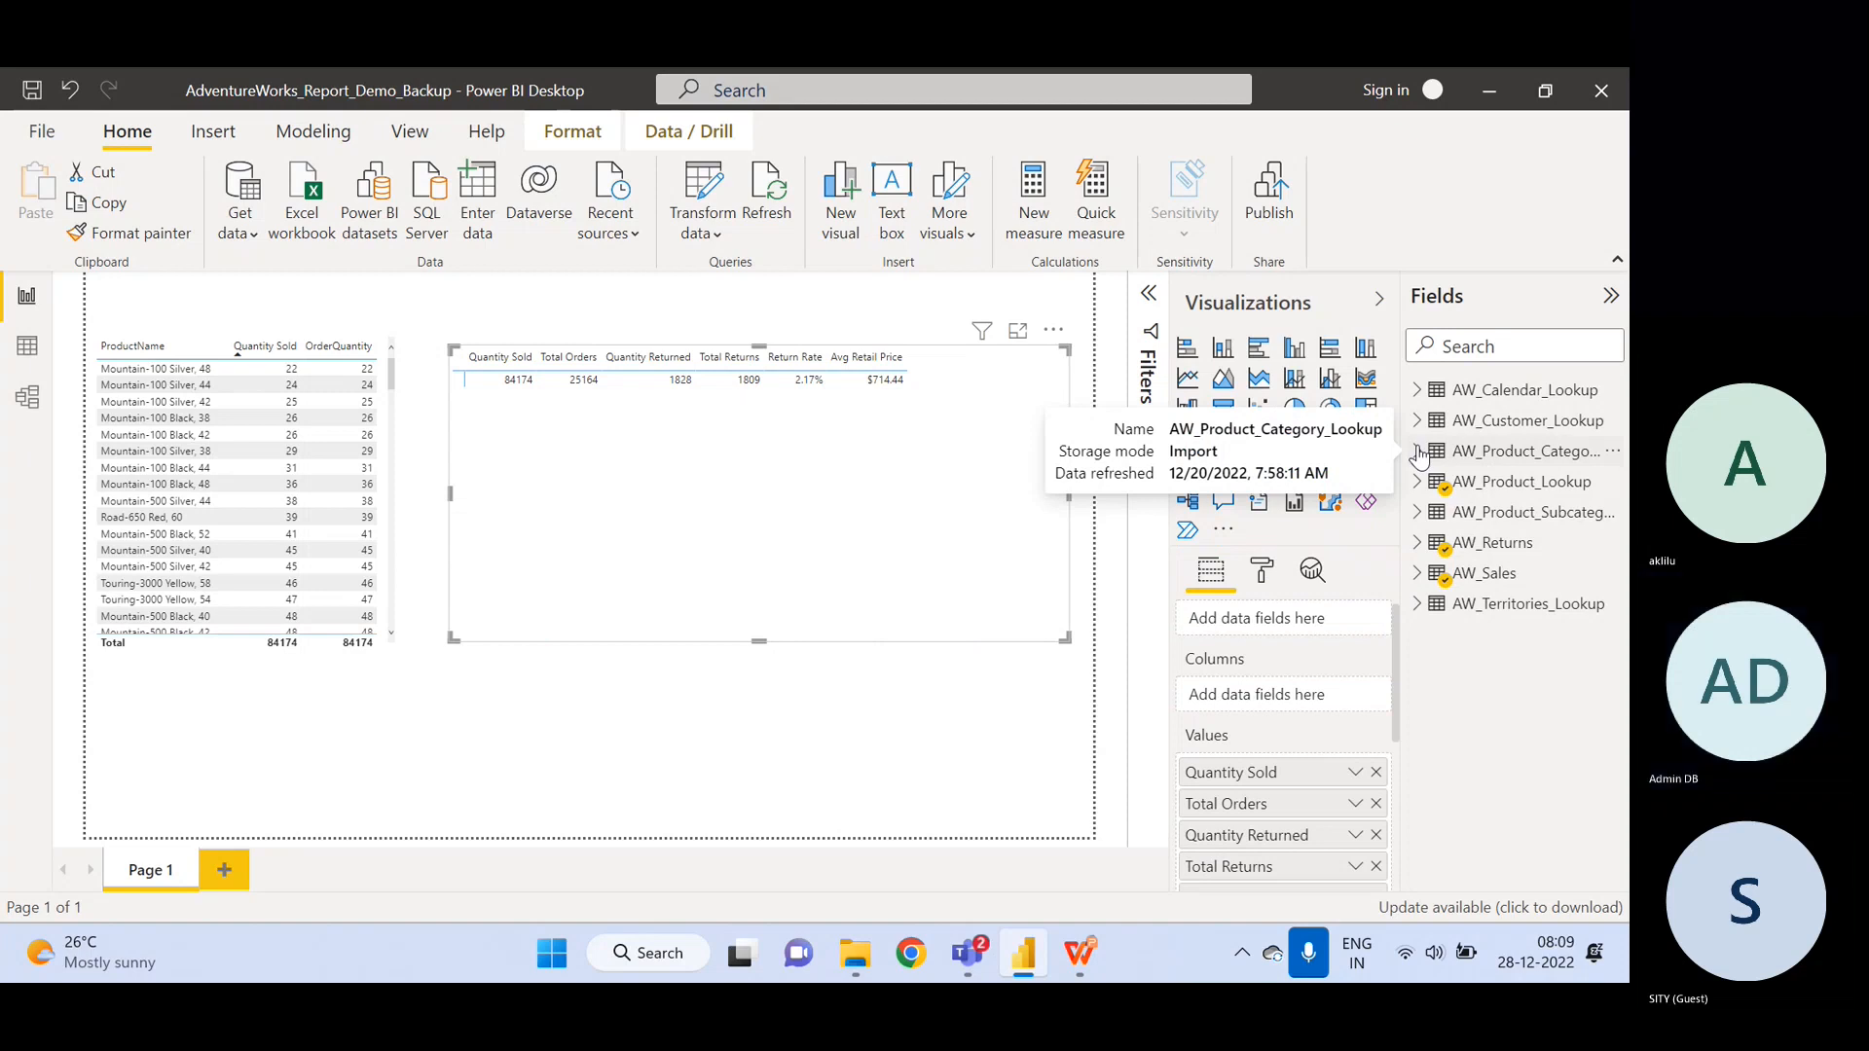
click(1418, 512)
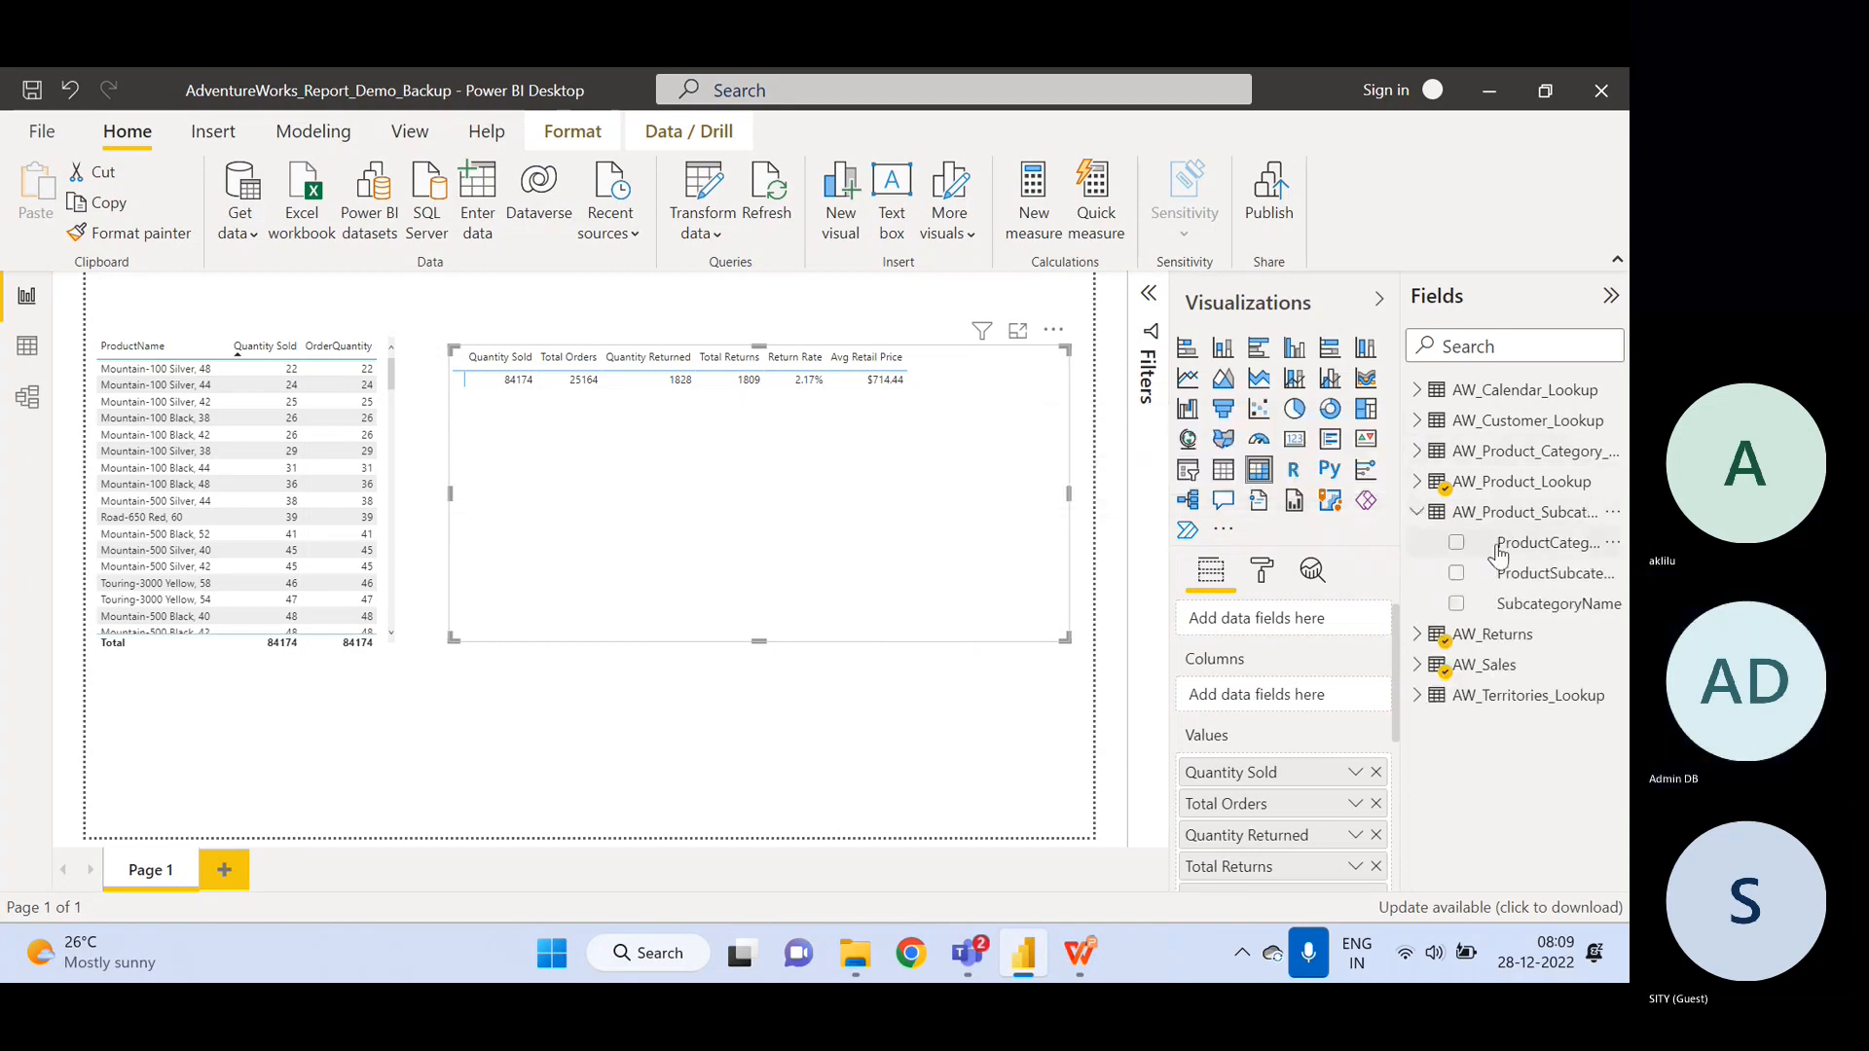
drag(1543, 604, 1283, 623)
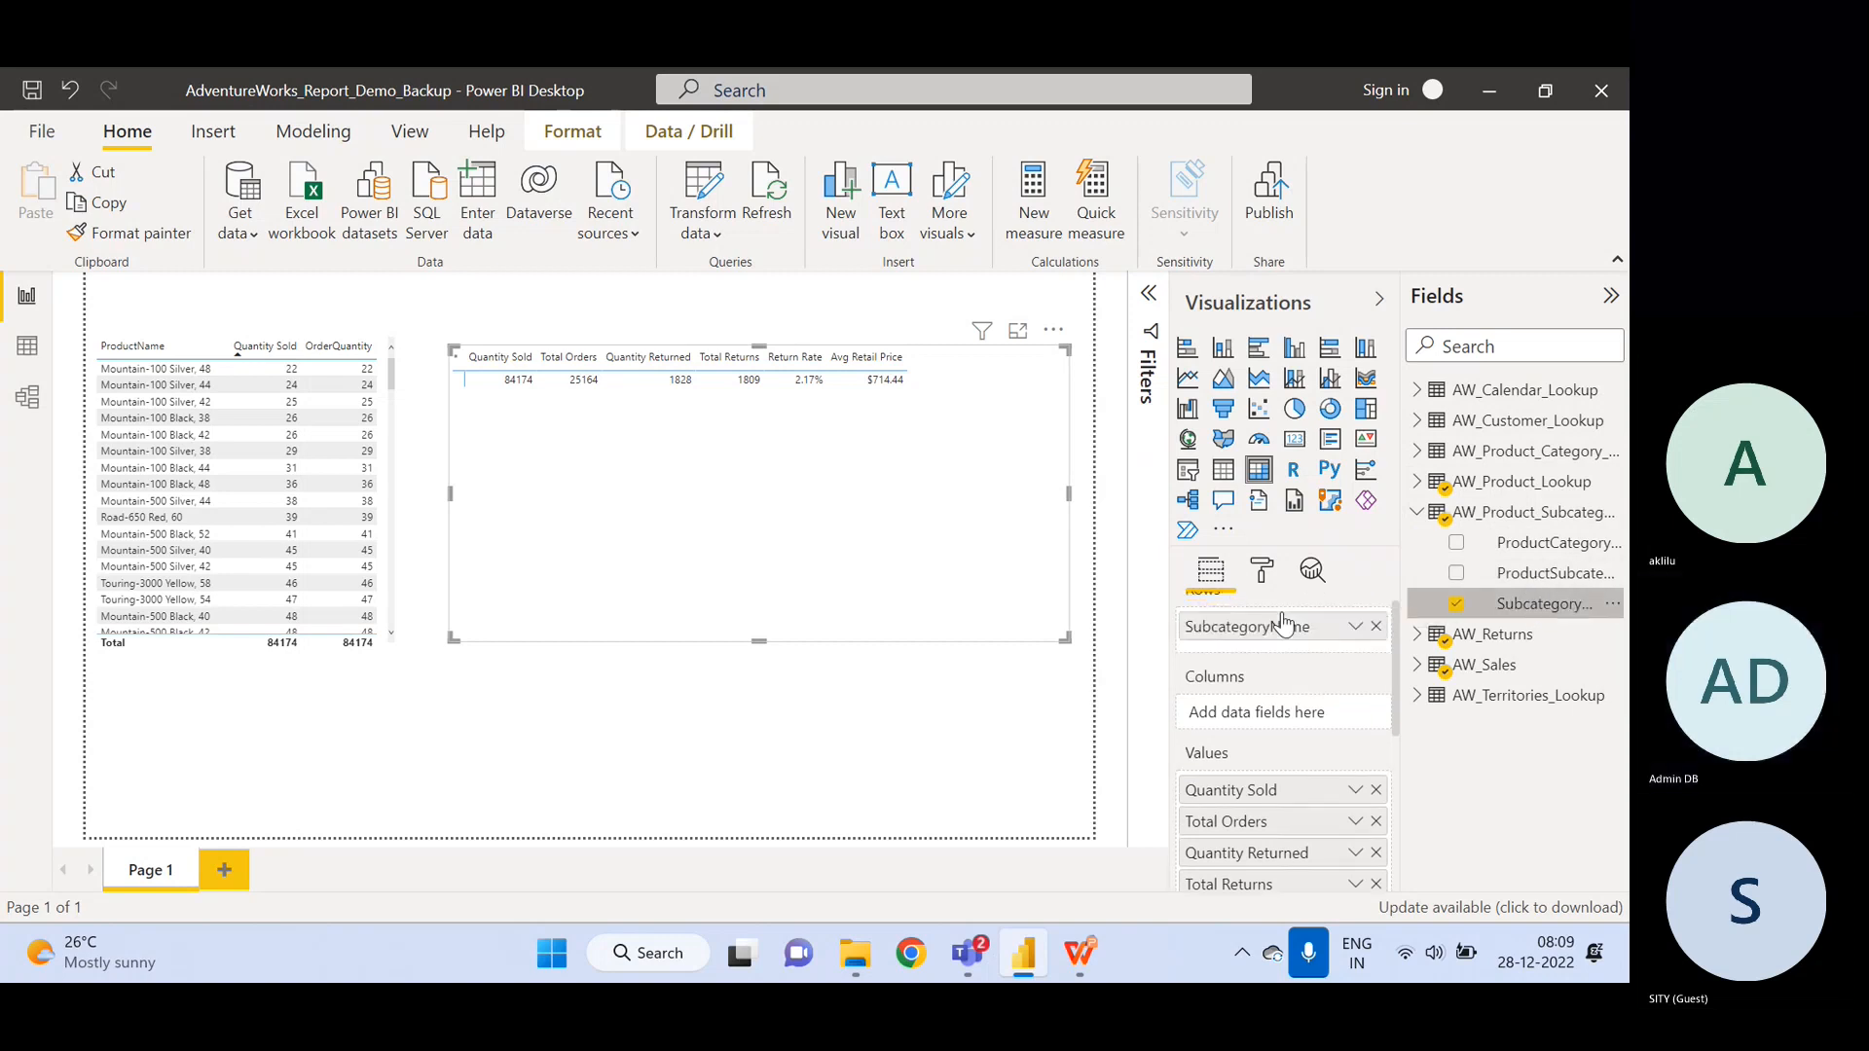
- Replace SubcategoryName in the matrix rows with CategoryName from AW_Product_Category_Lookup
click(1376, 625)
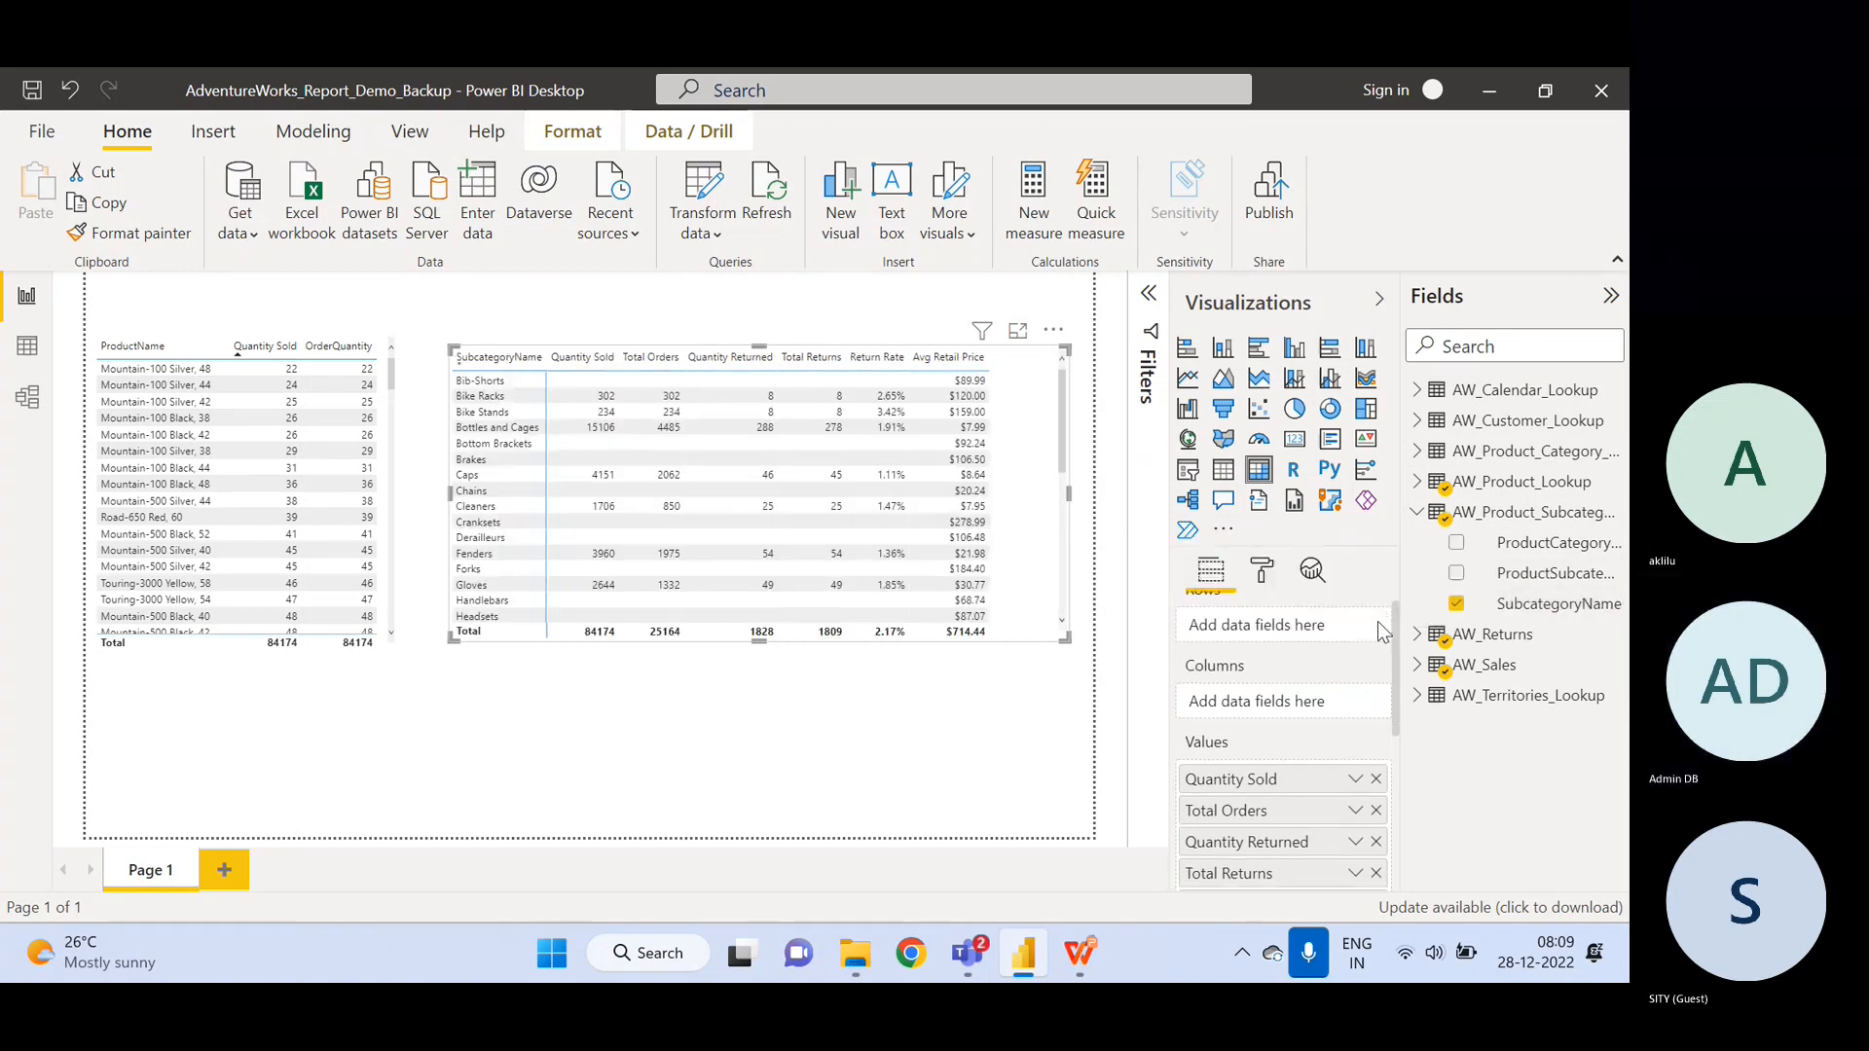
click(1415, 516)
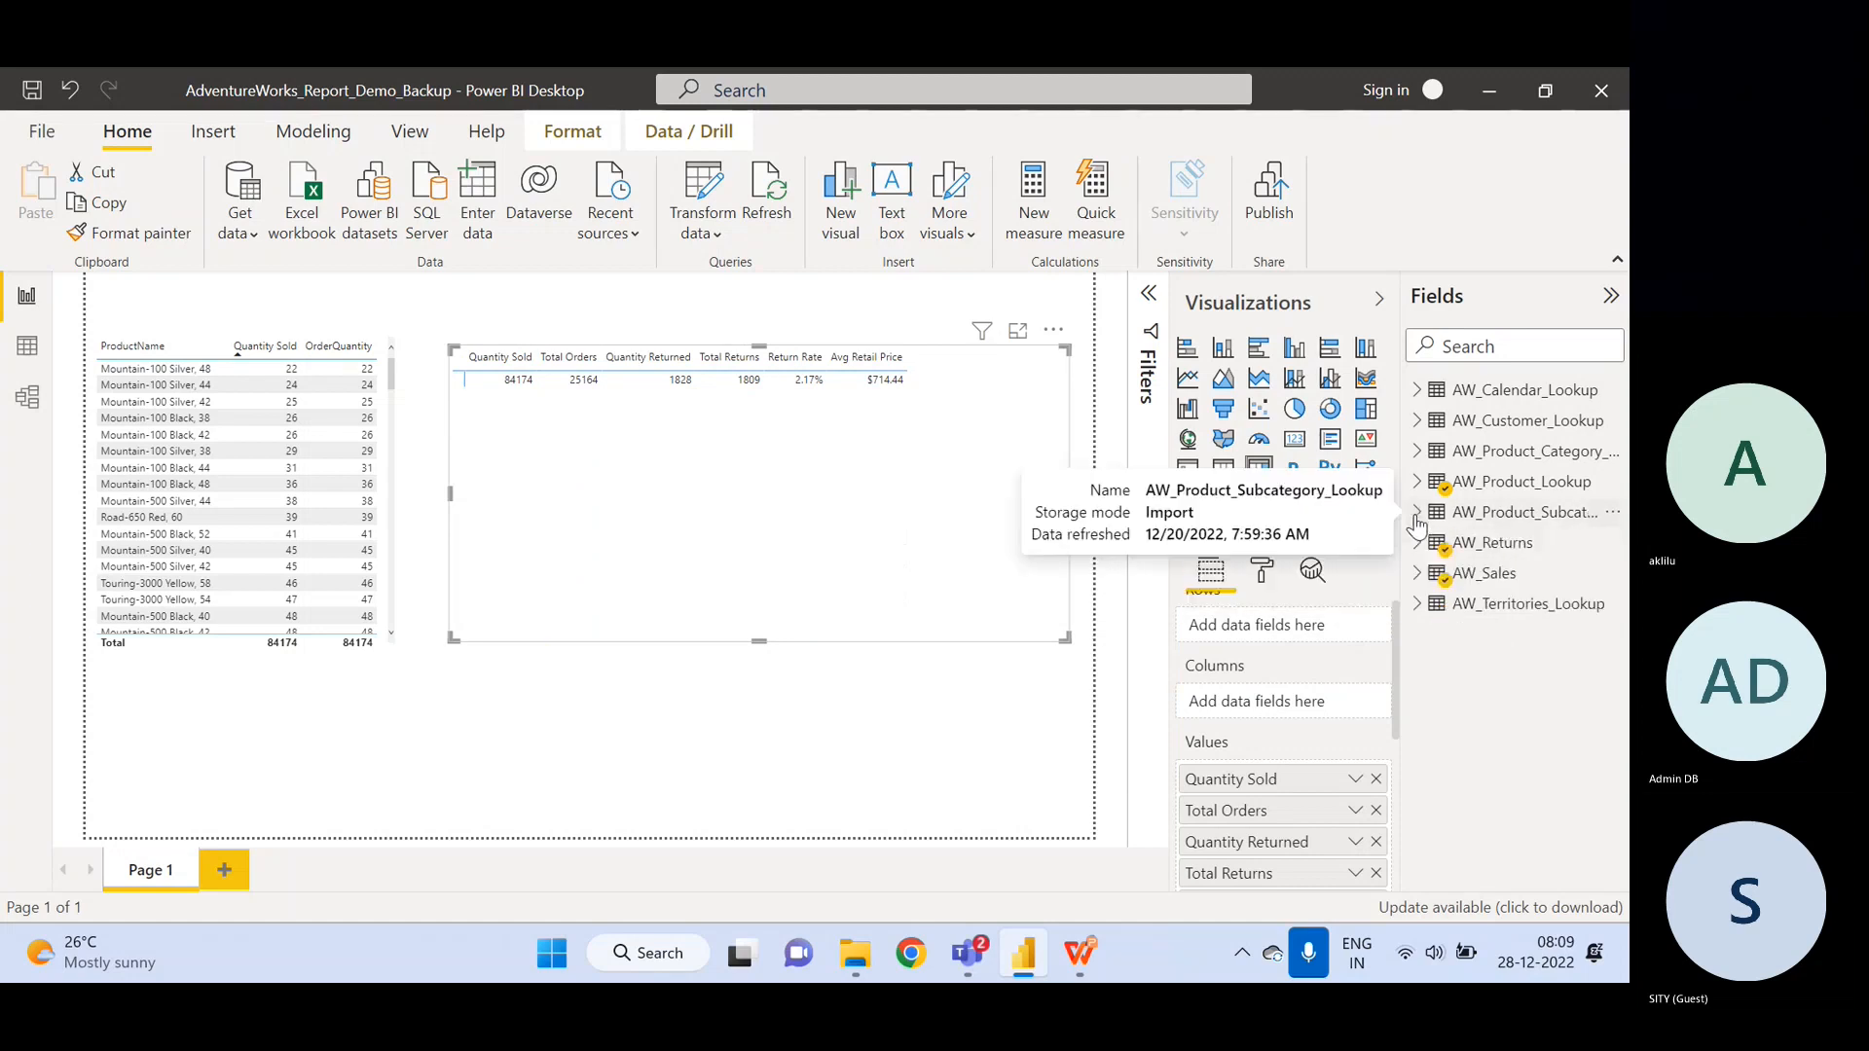
click(1417, 453)
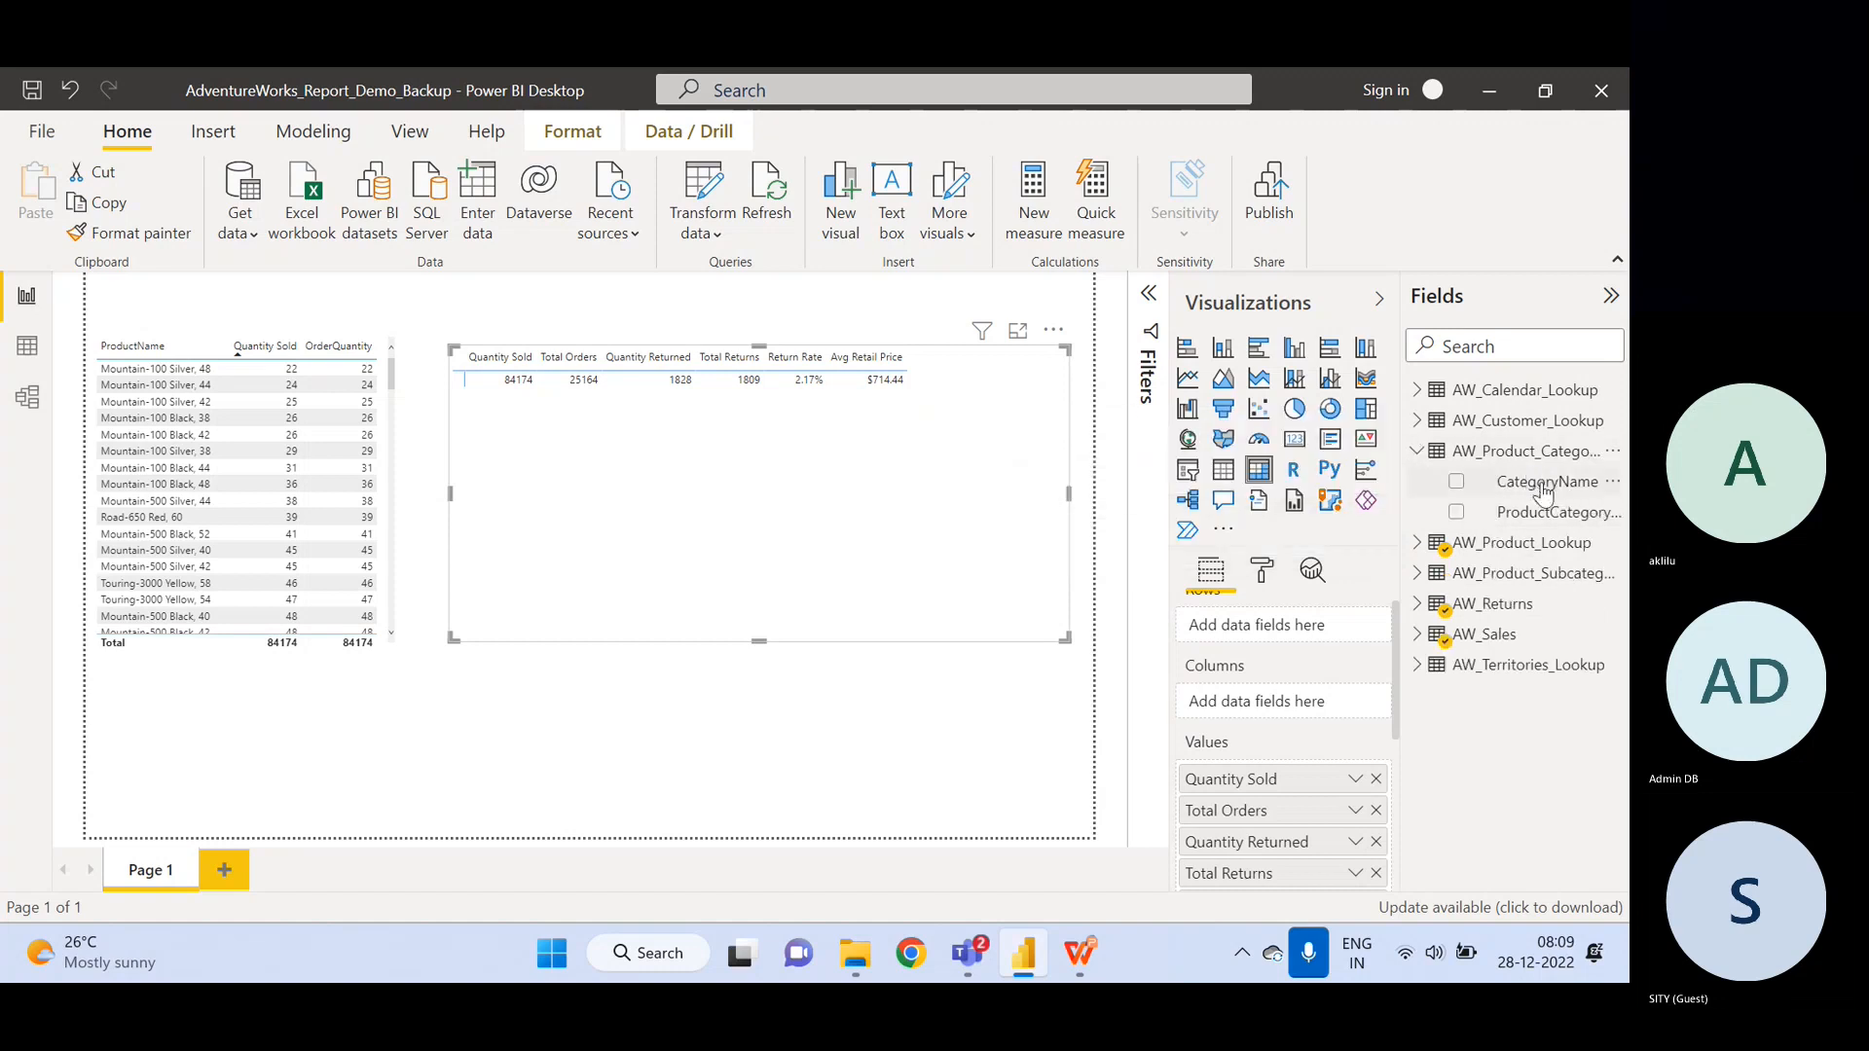
drag(1528, 482, 1278, 635)
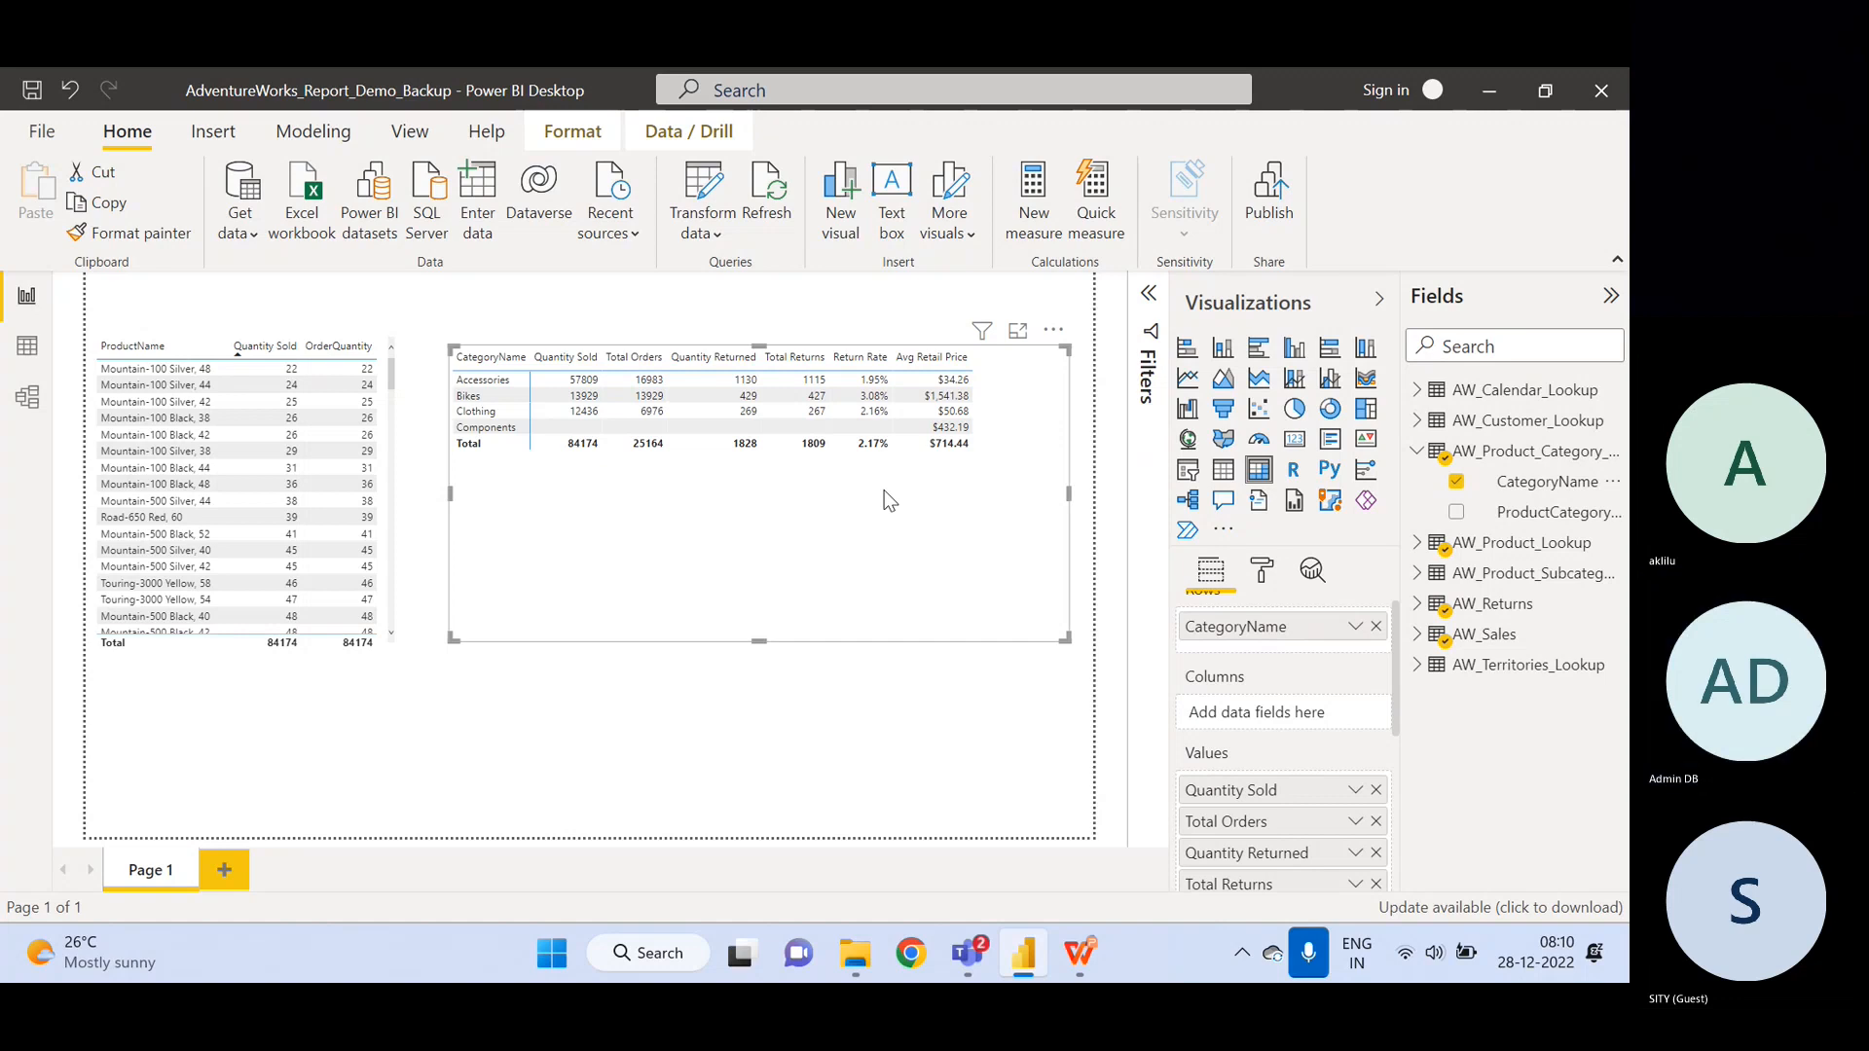
- Switch to Class_PPT.pptx in WPS Office and open slide 16, which lists the DAX functions including the CALCULATE syntax
click(1079, 953)
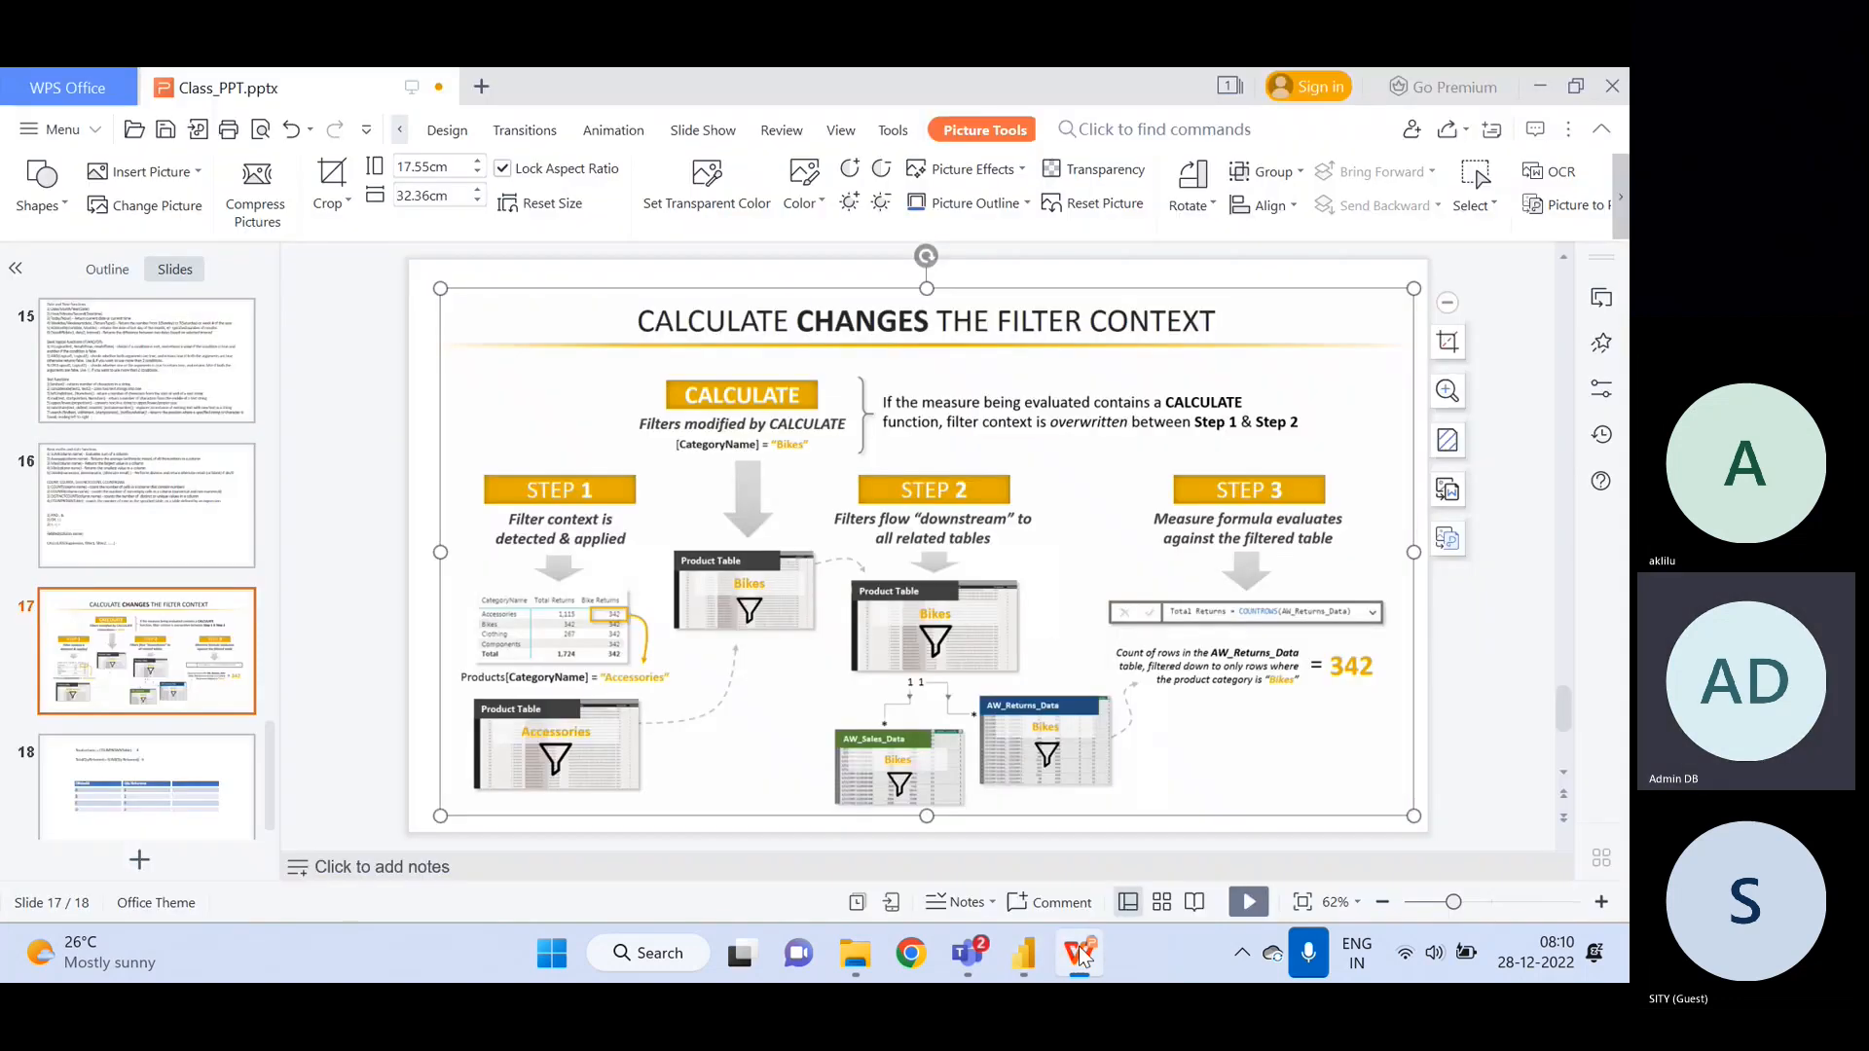
click(172, 536)
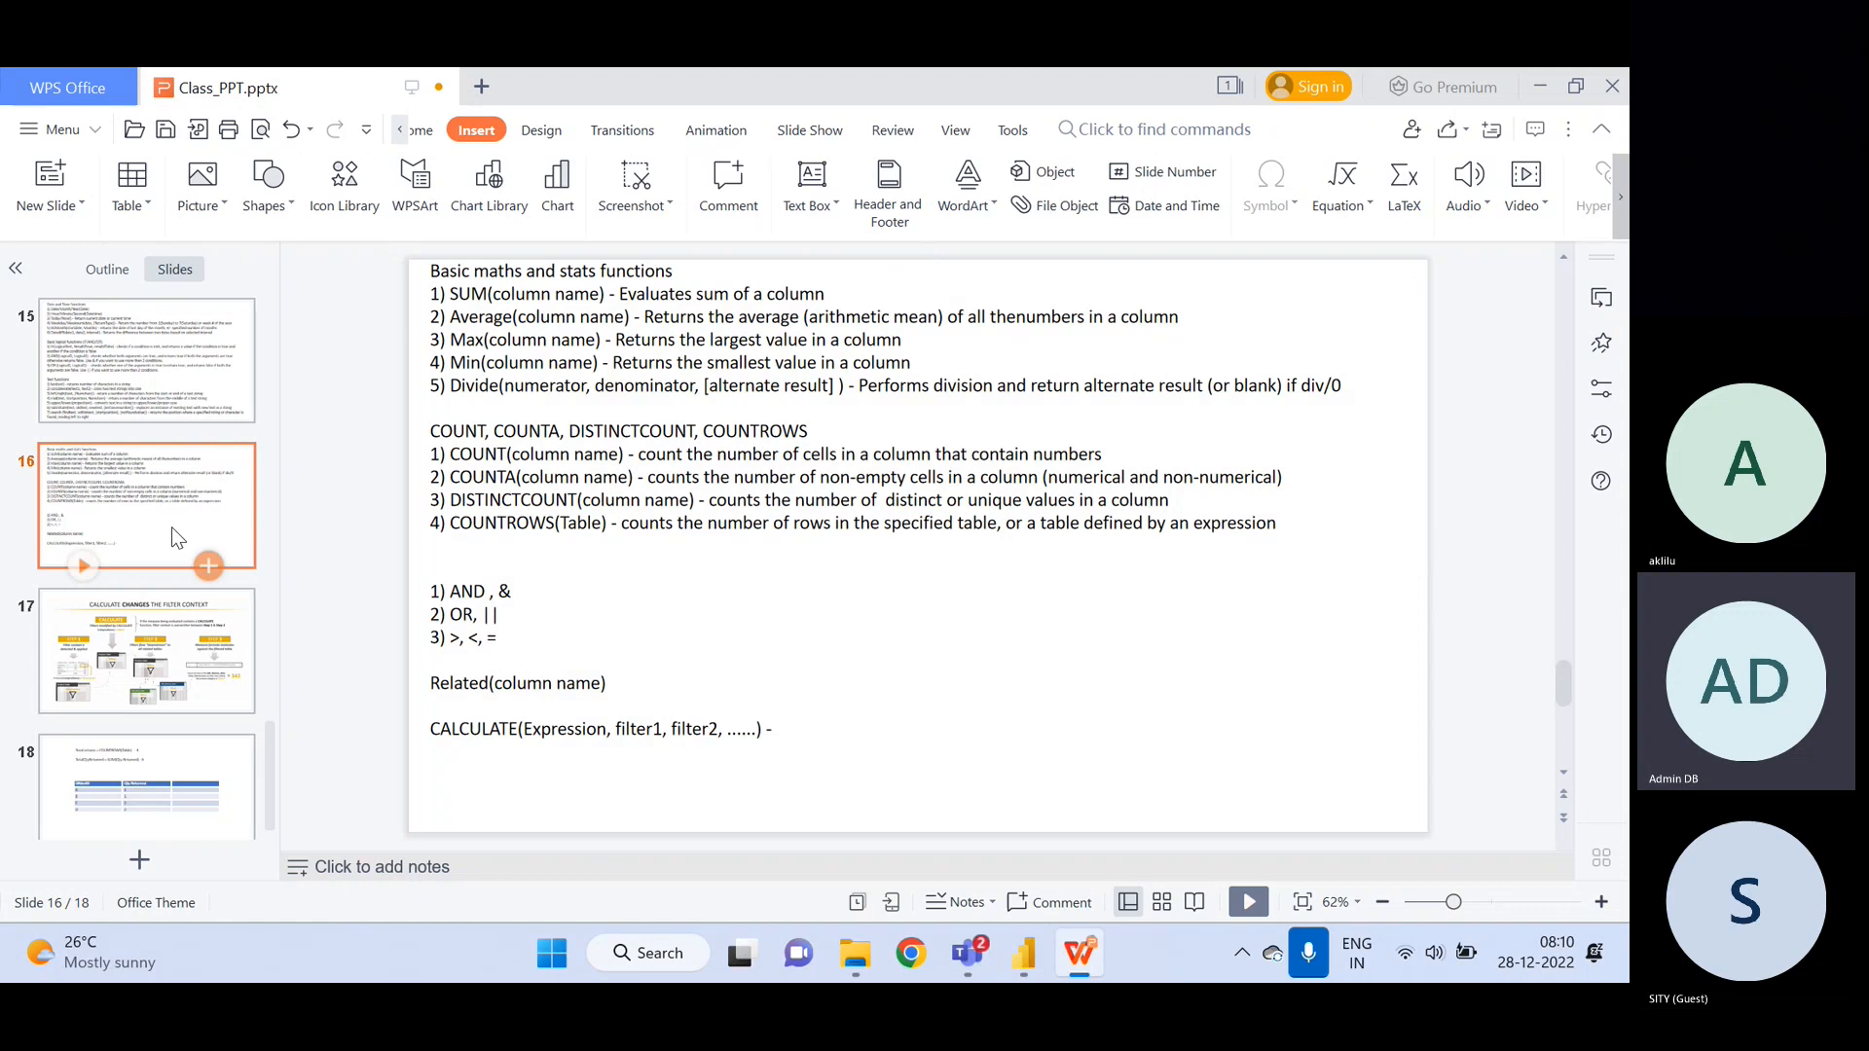
- Review slide 16 with the maths and counting functions and slide 15 with the date, logical and text functions
click(167, 407)
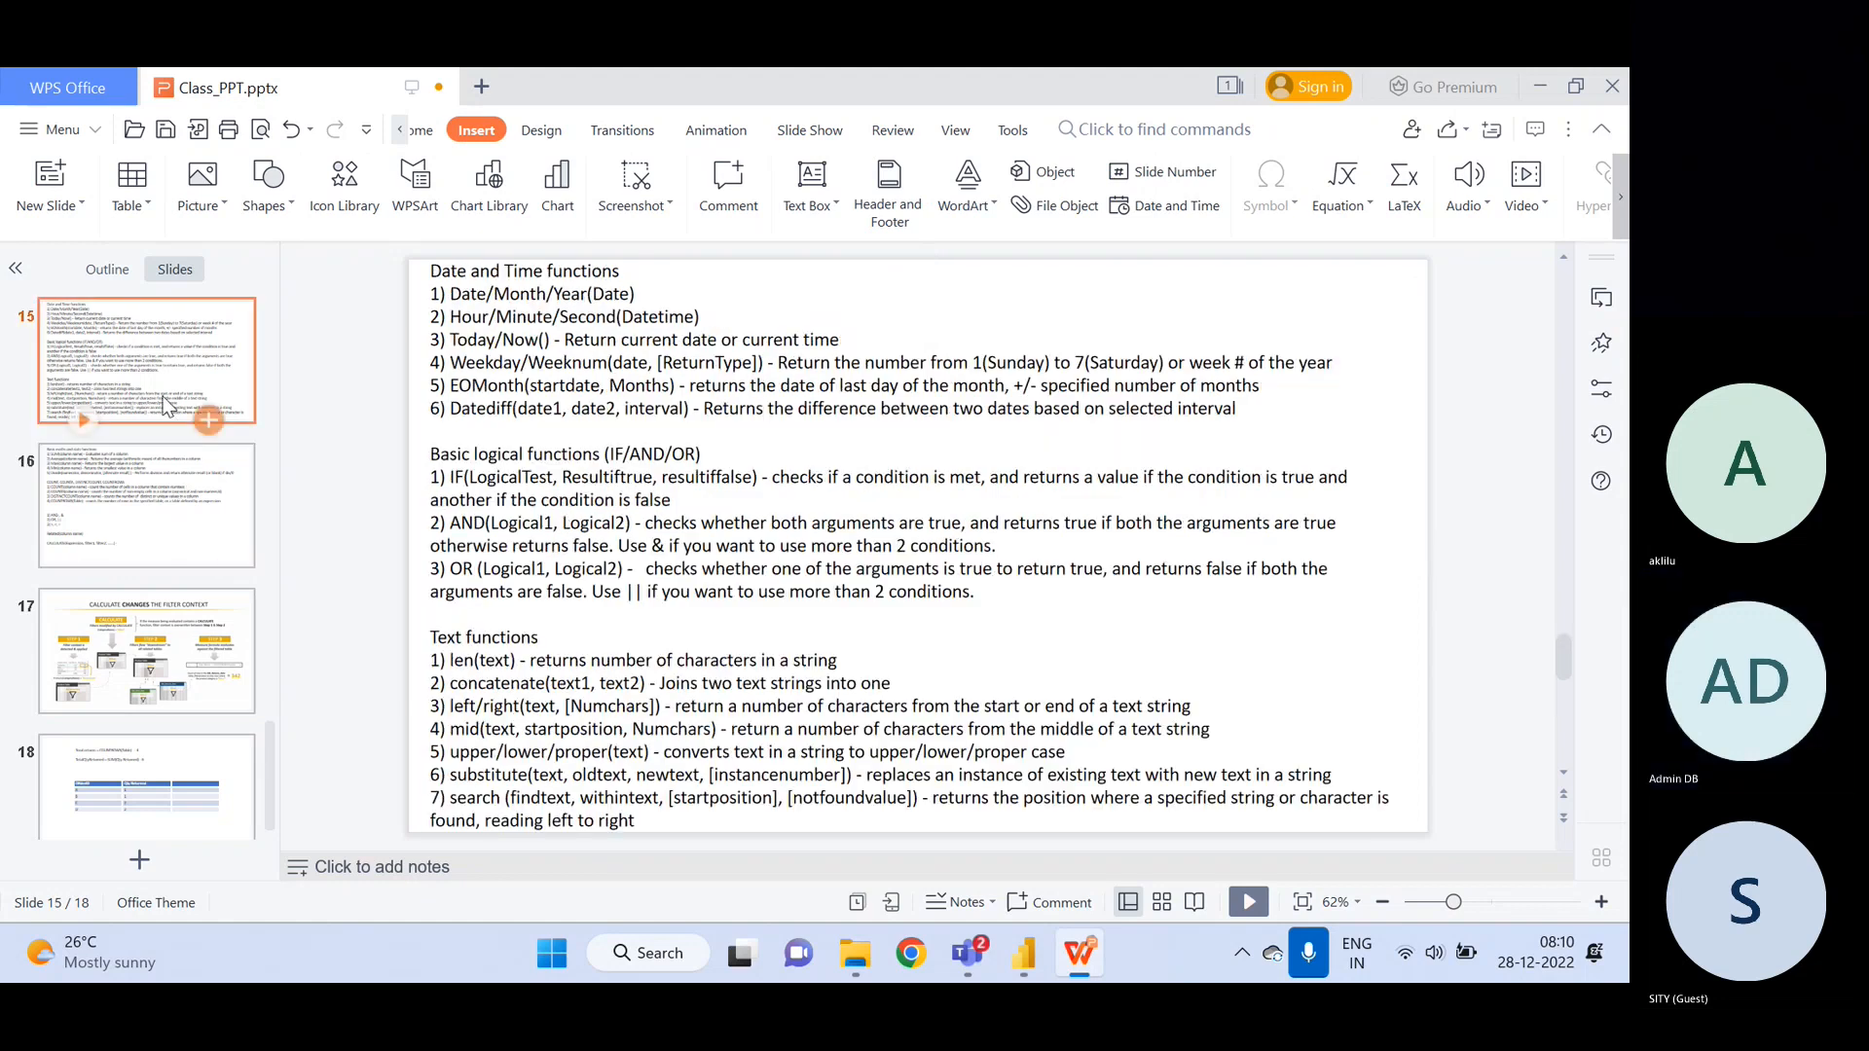
click(165, 540)
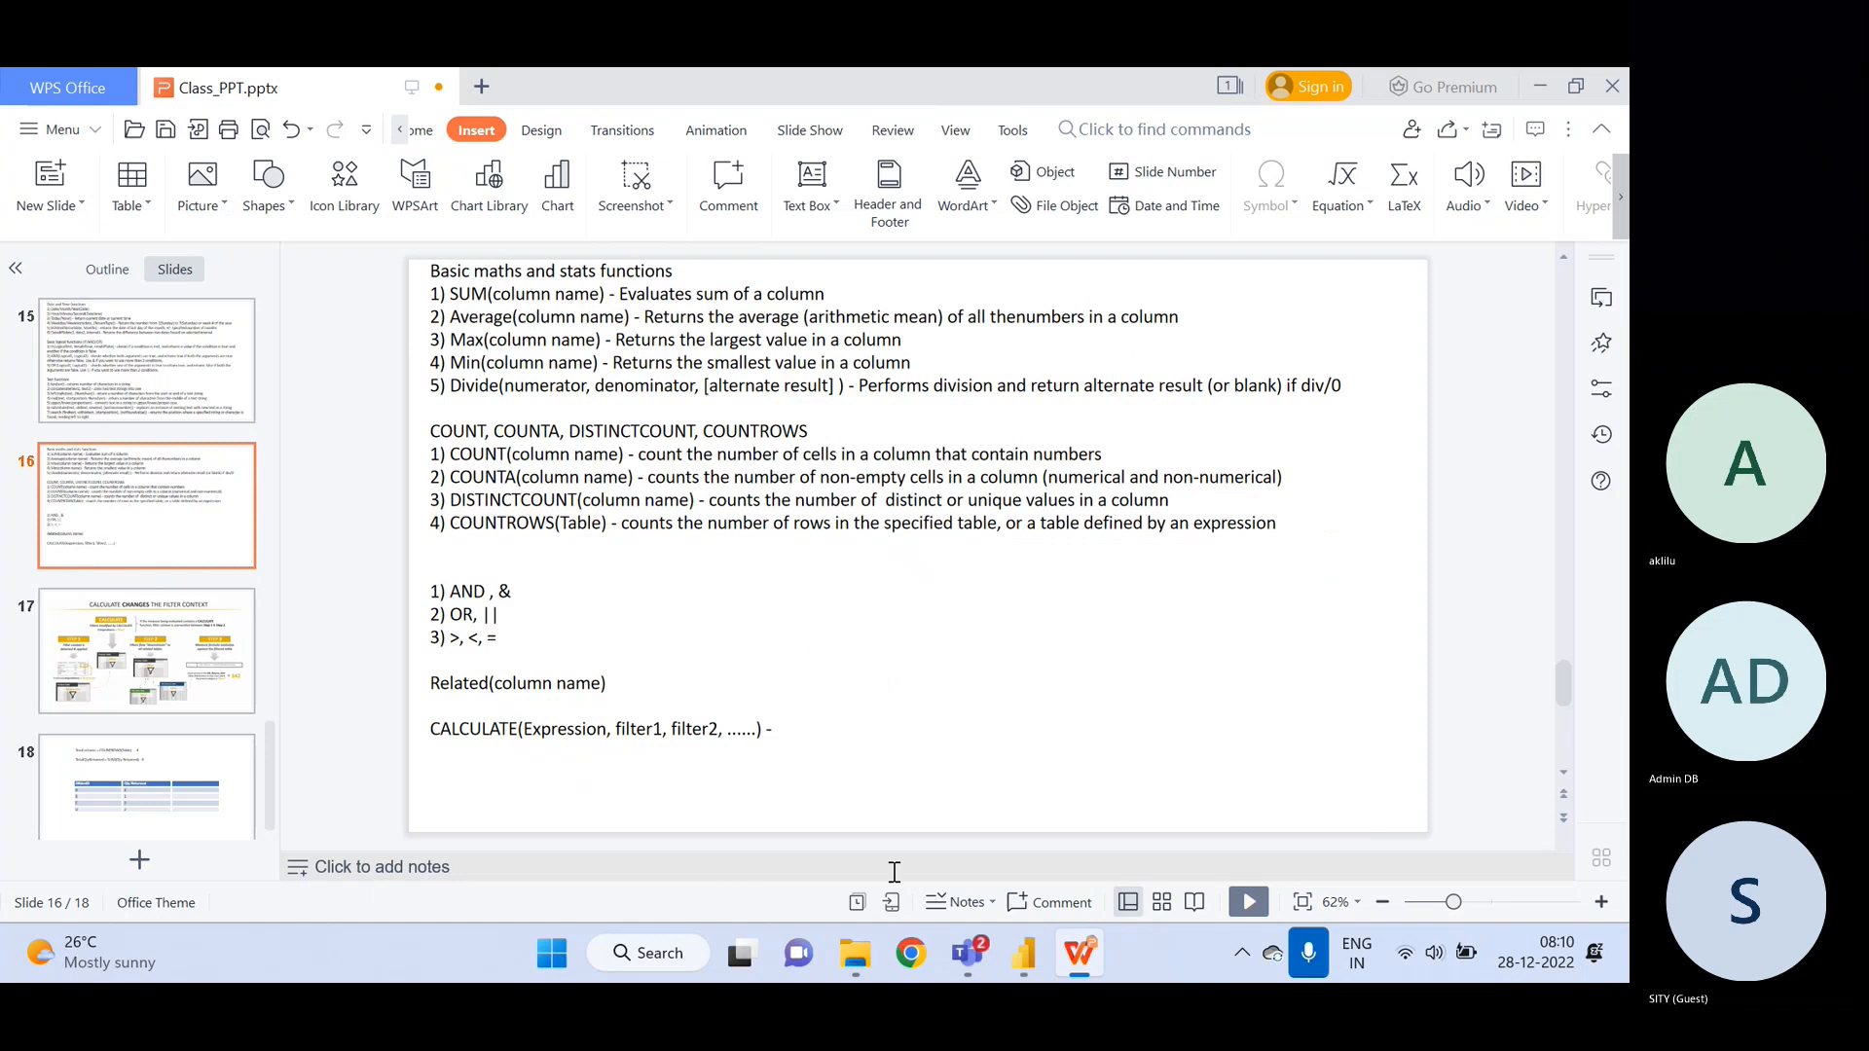
mouse_move(1022, 979)
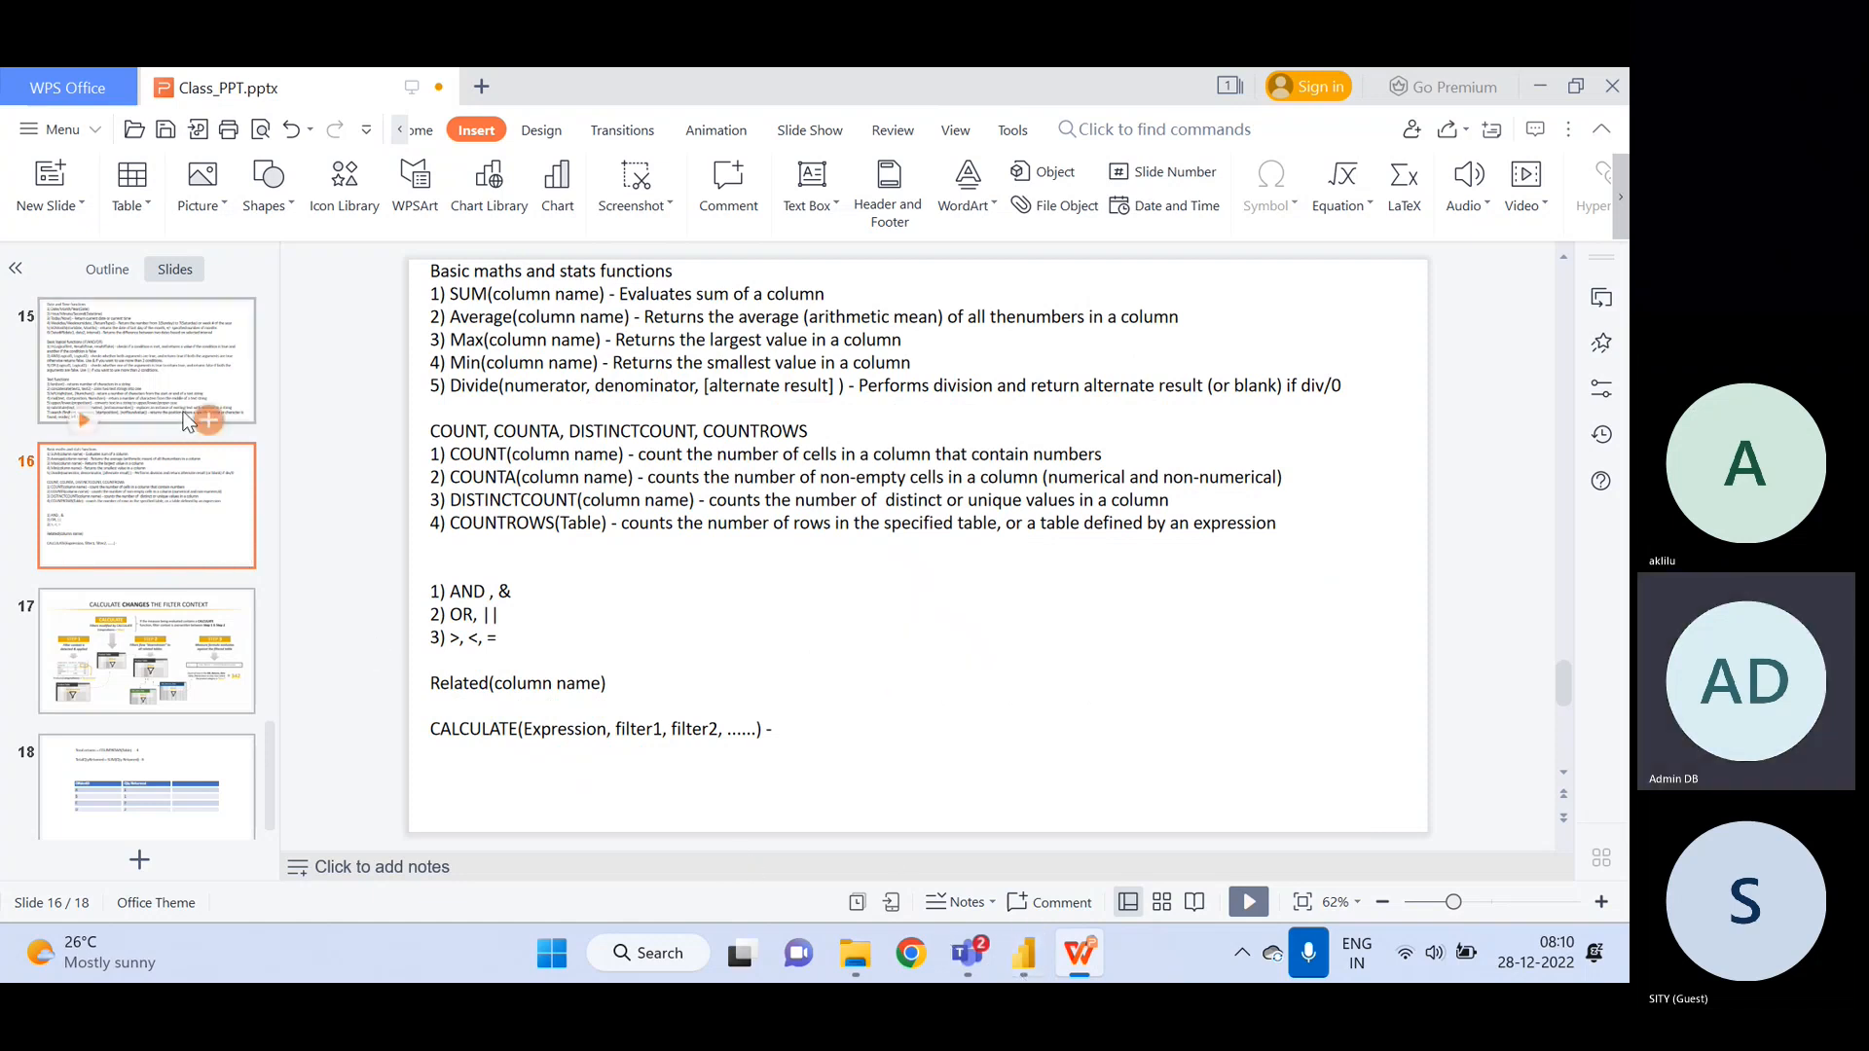
click(228, 413)
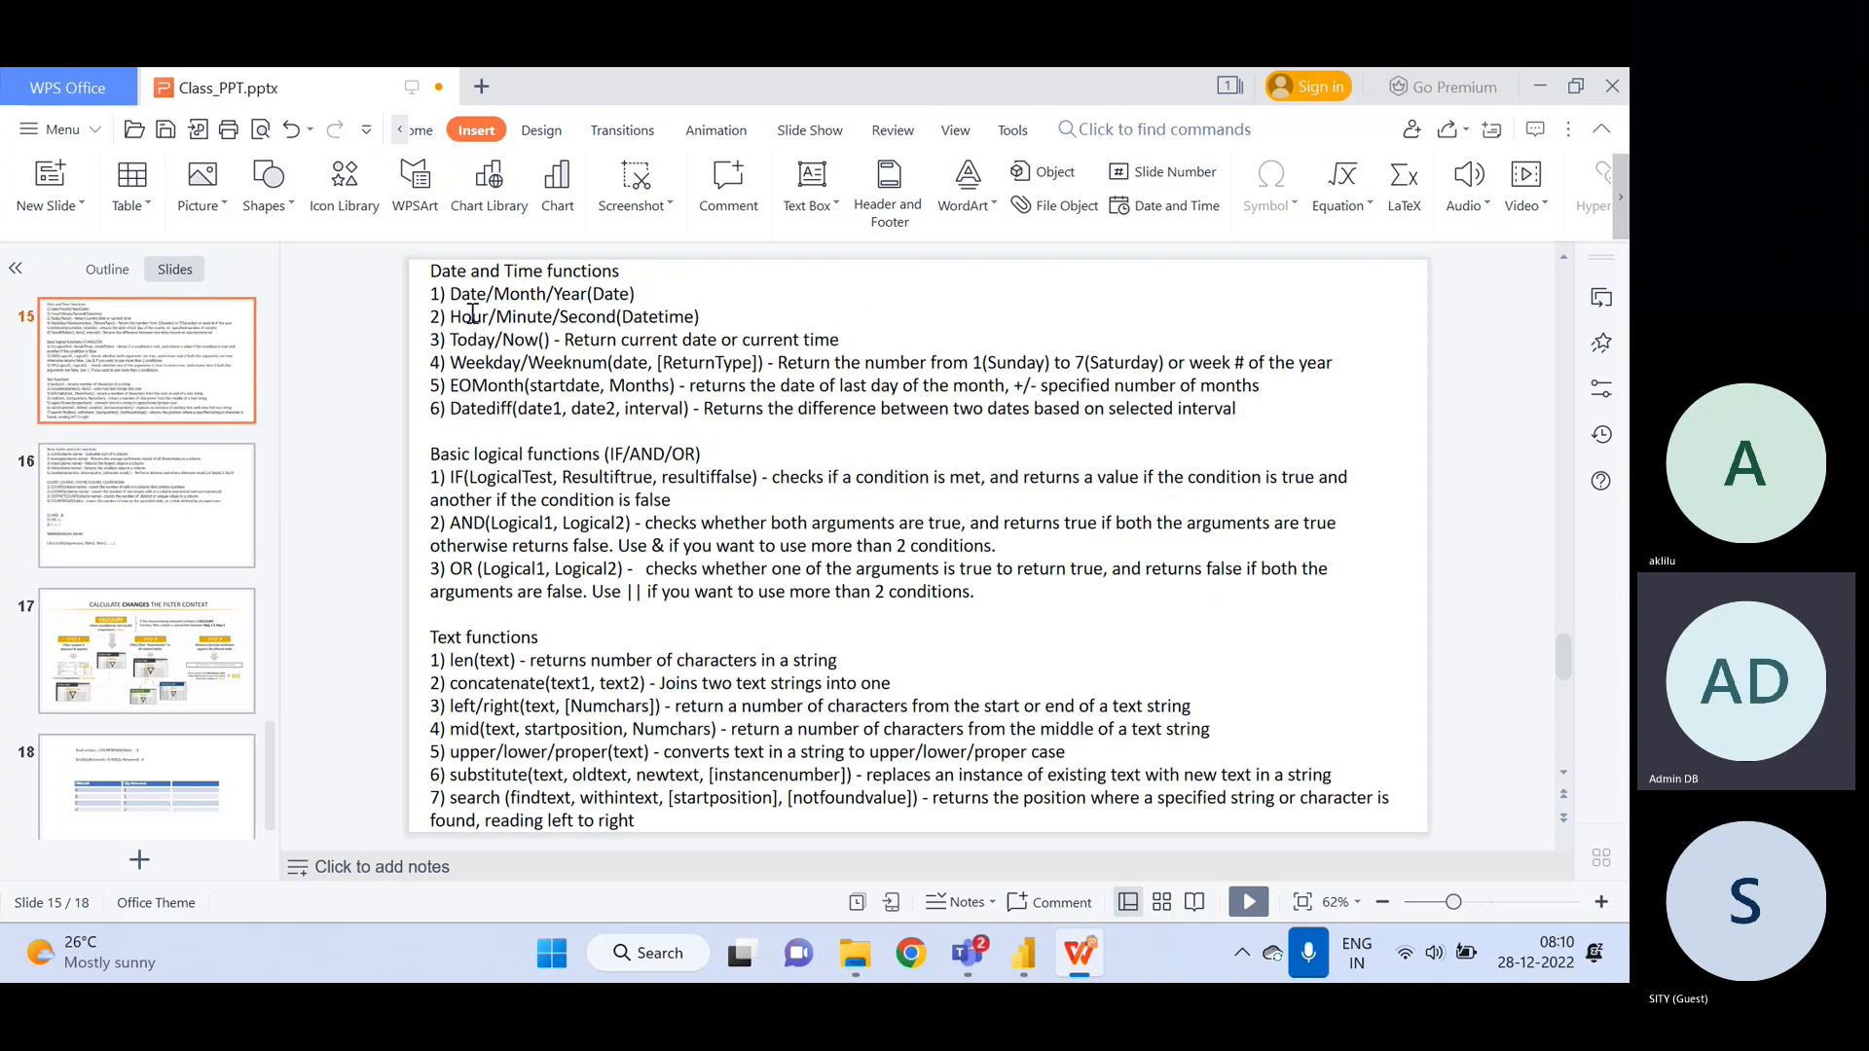
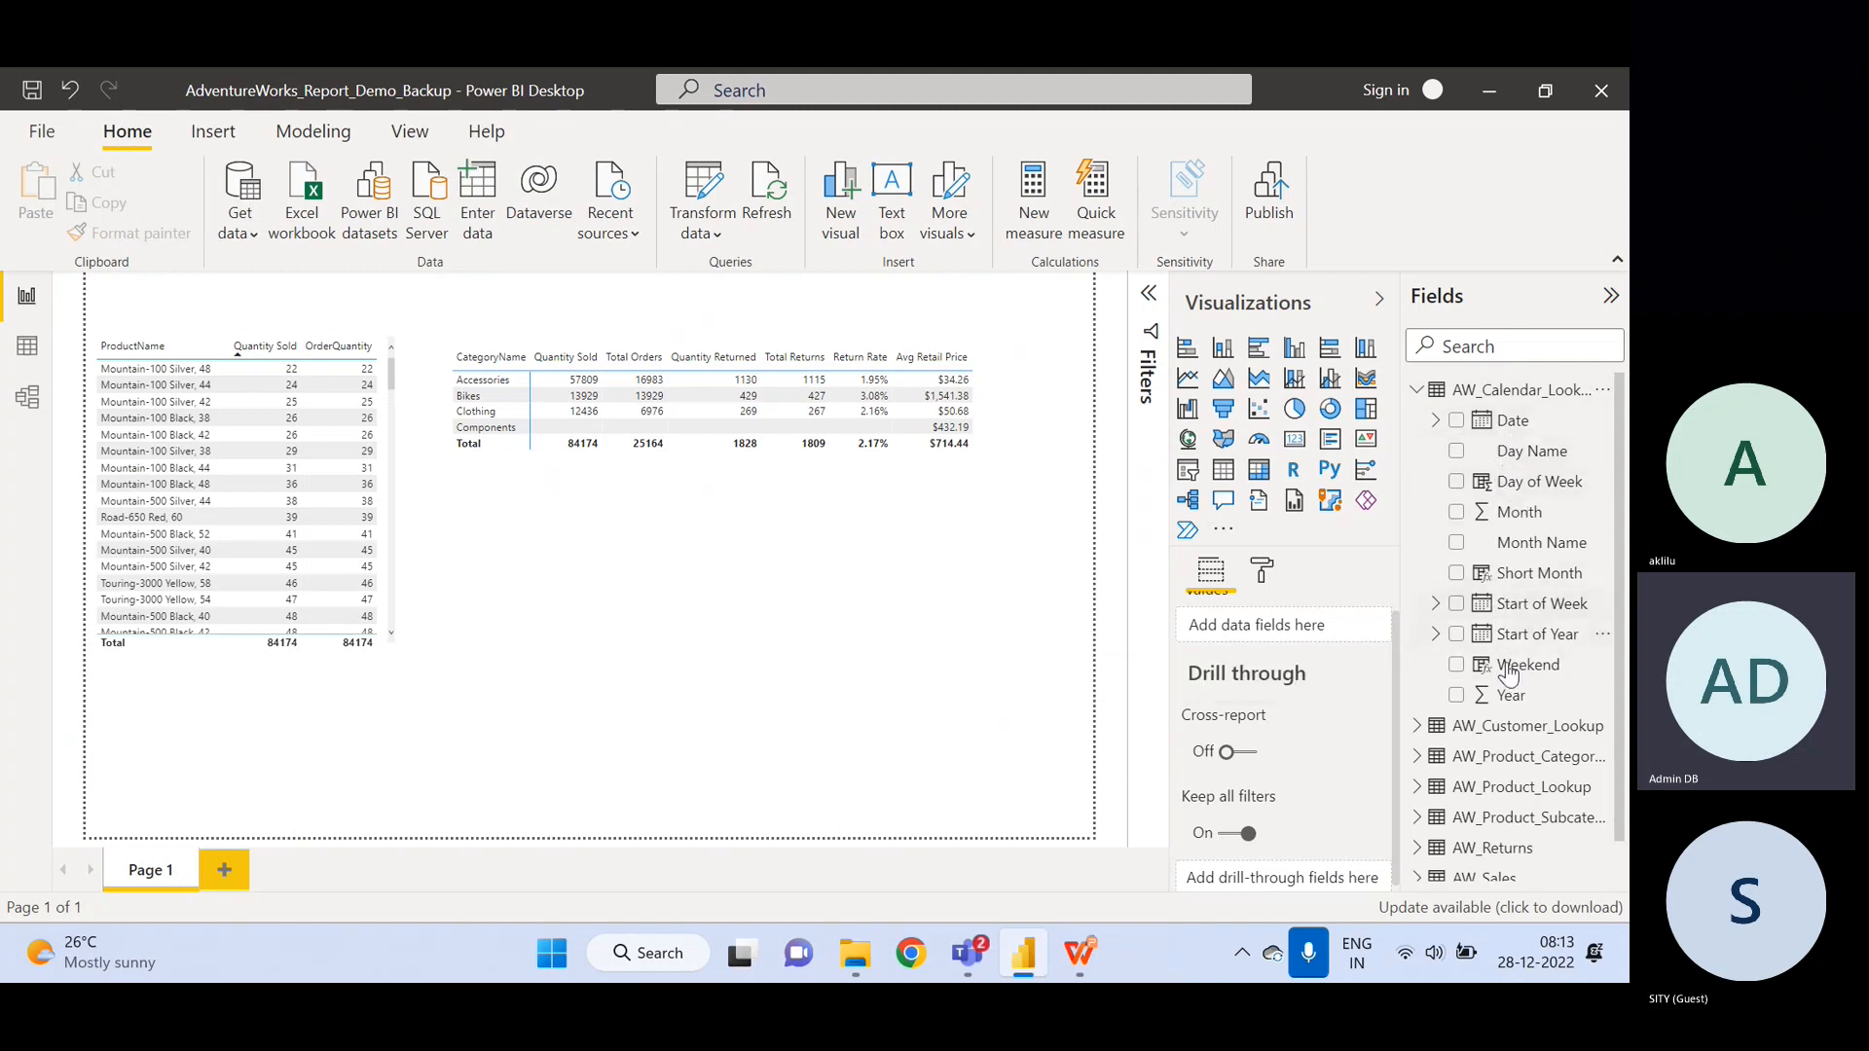
- Collapse AW_Calendar_Lookup in the Power BI report and examine the fields of AW_Customer_Lookup, the product category lookup and AW_Returns
click(1418, 389)
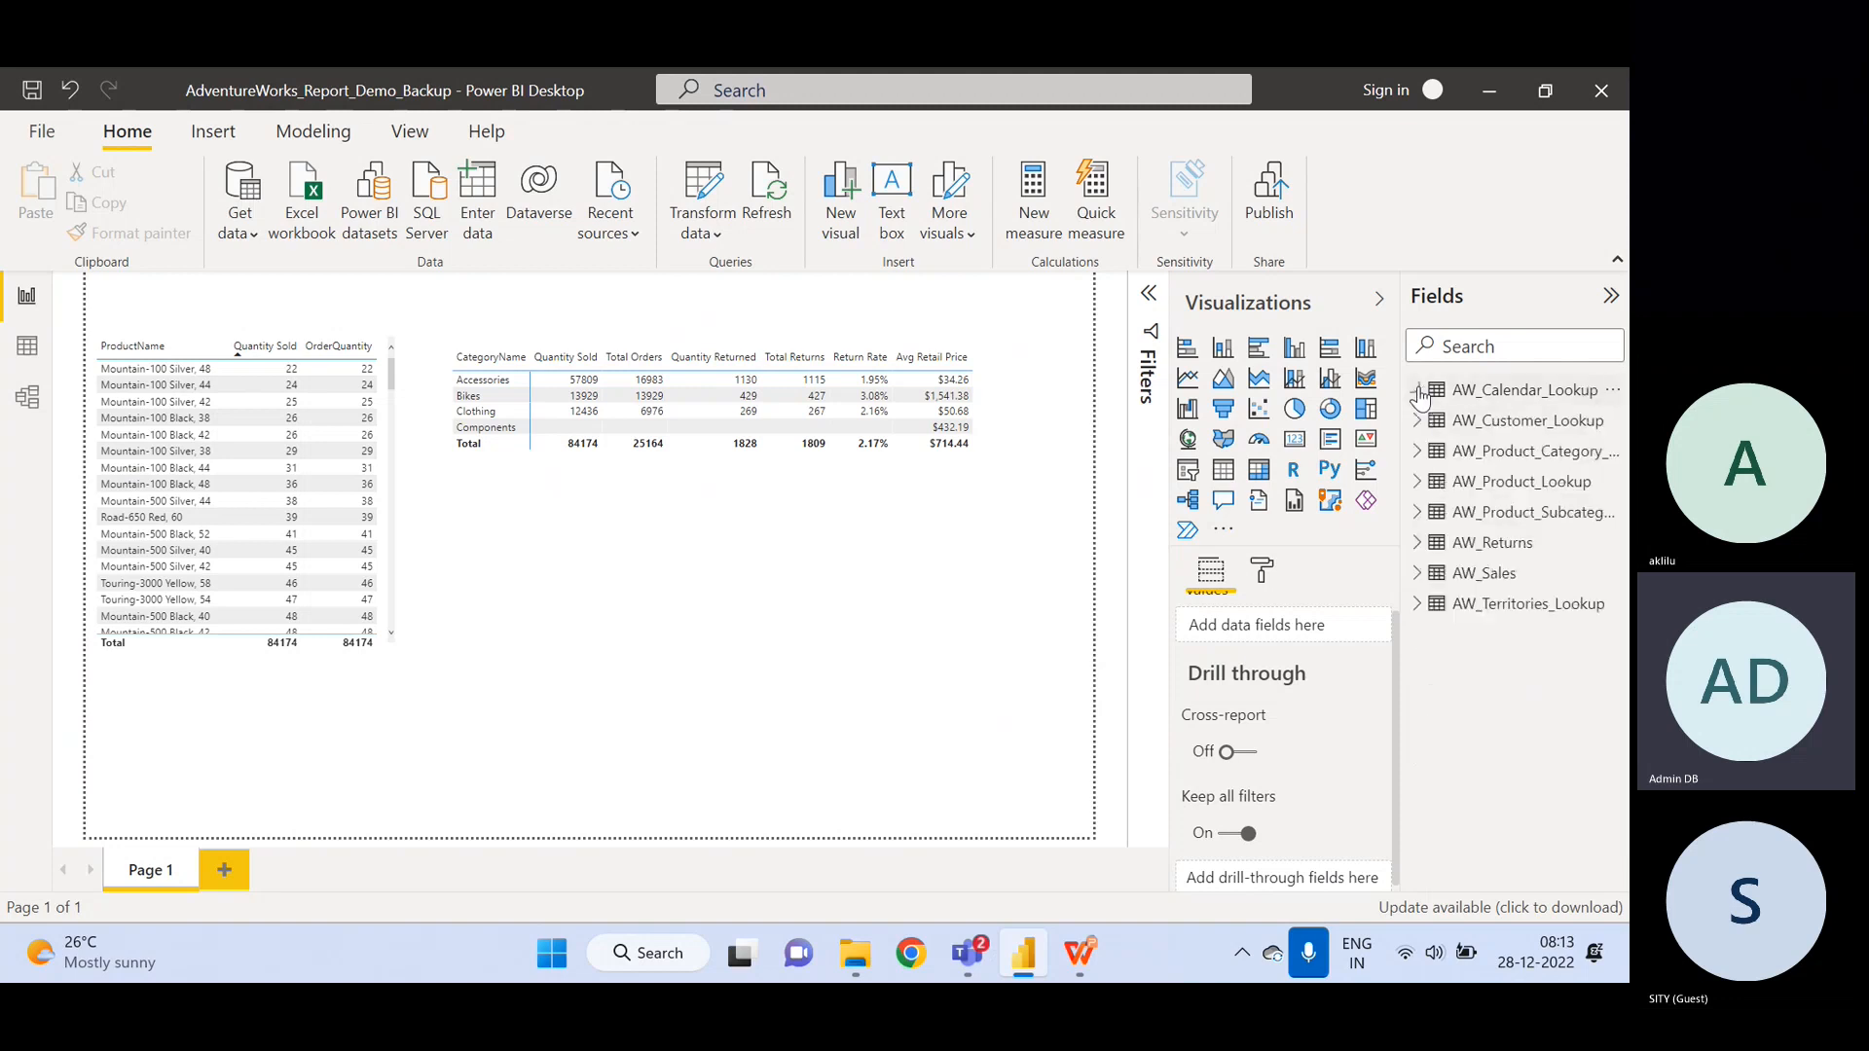
click(1417, 420)
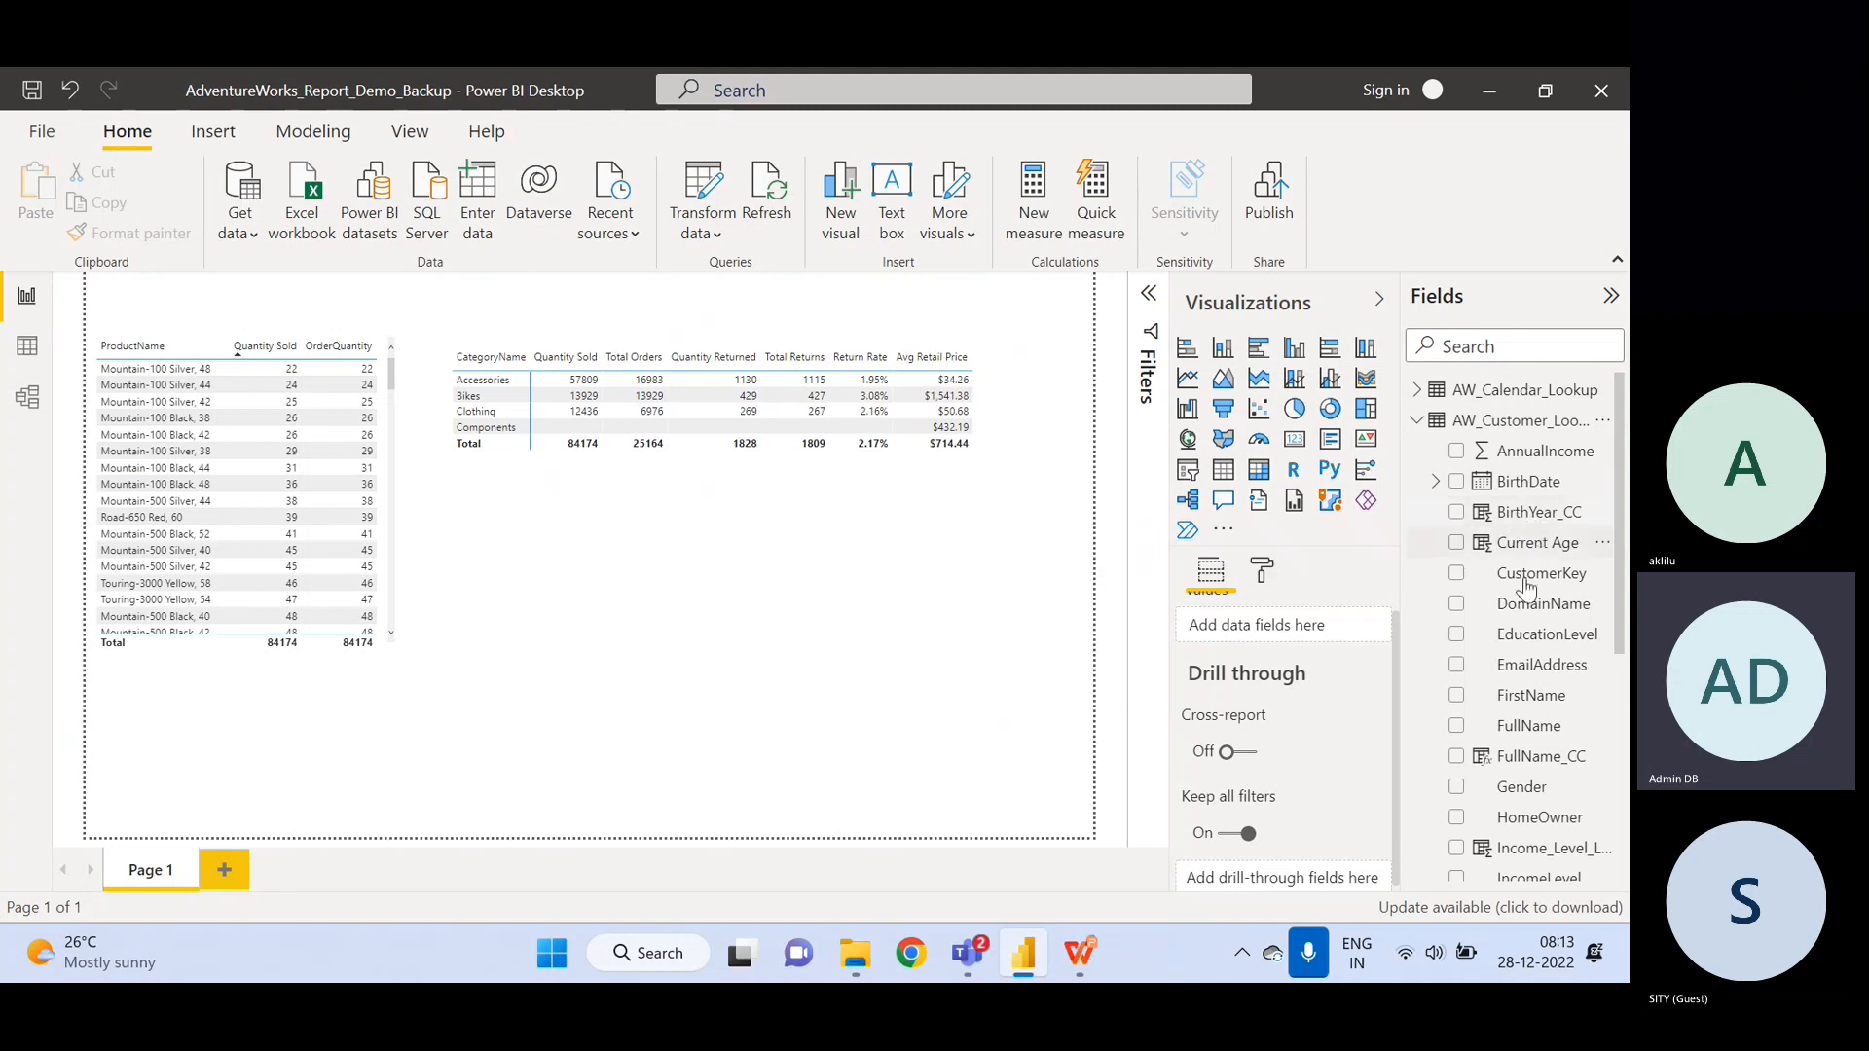
scroll(1567, 787, down, 5)
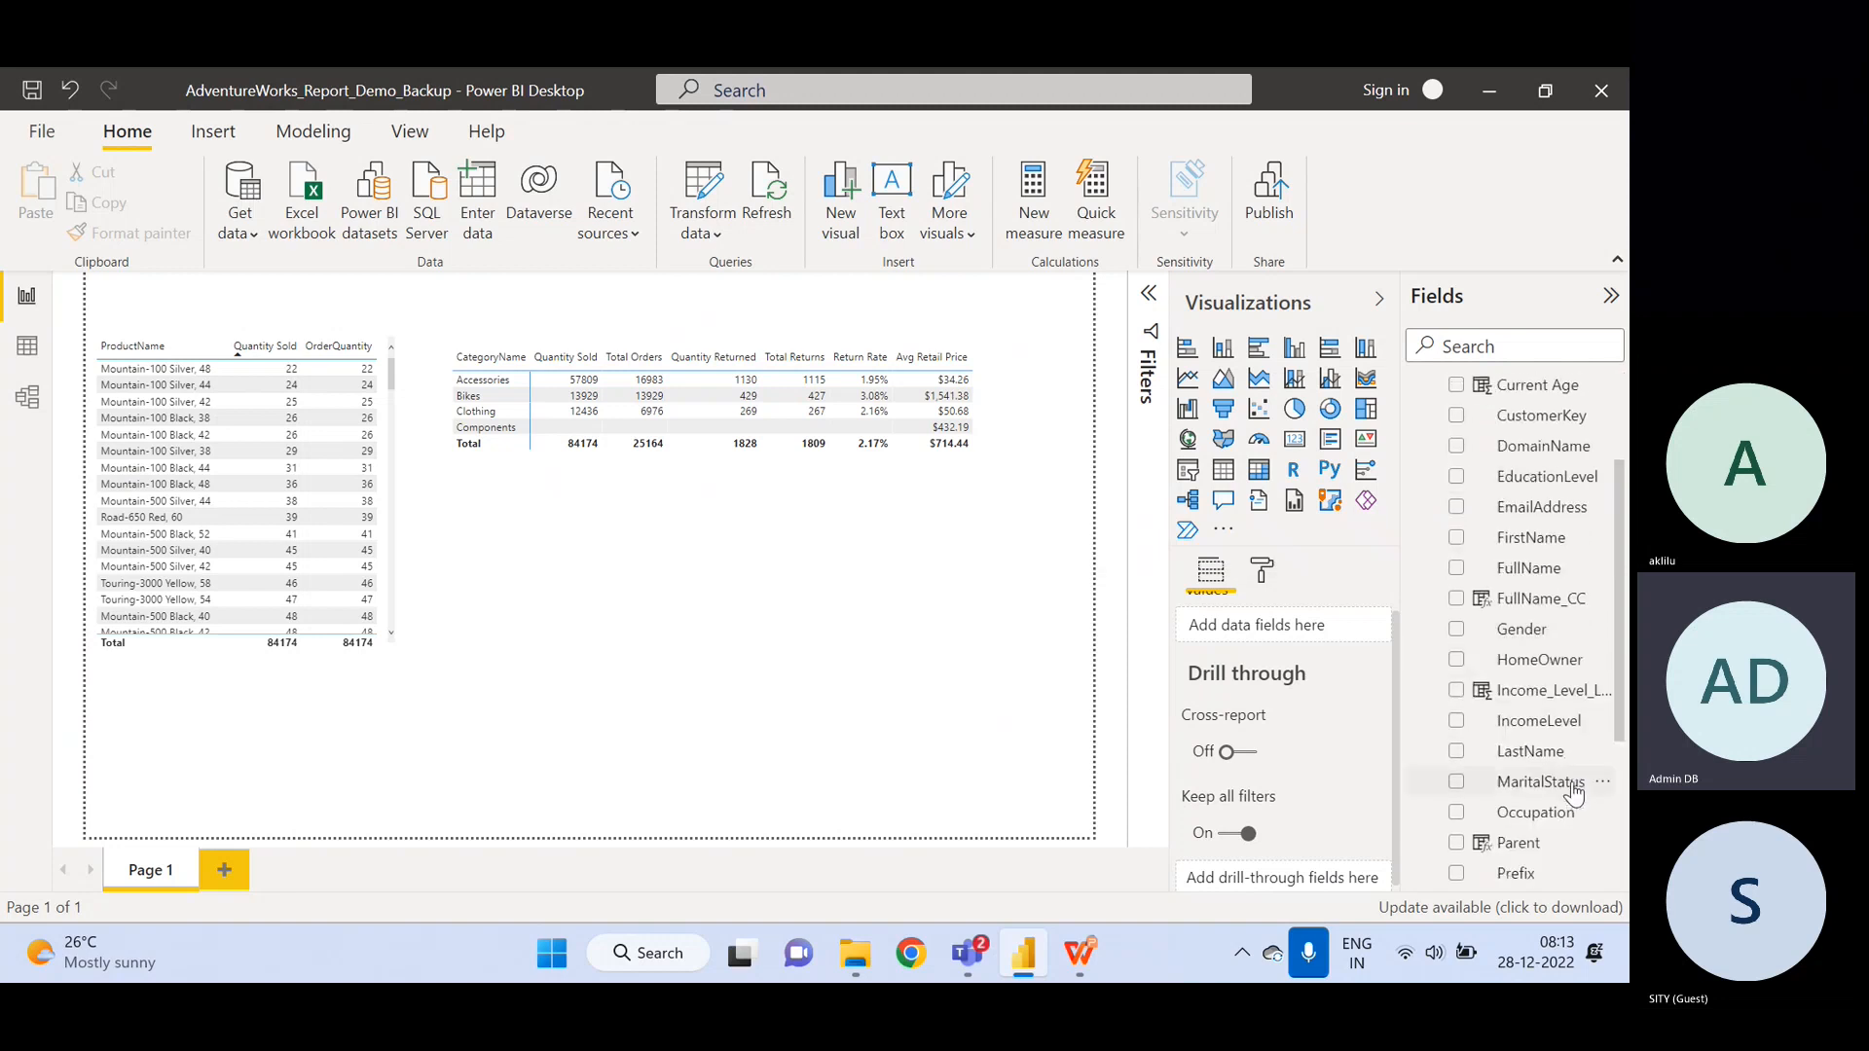
scroll(1519, 779, down, 2)
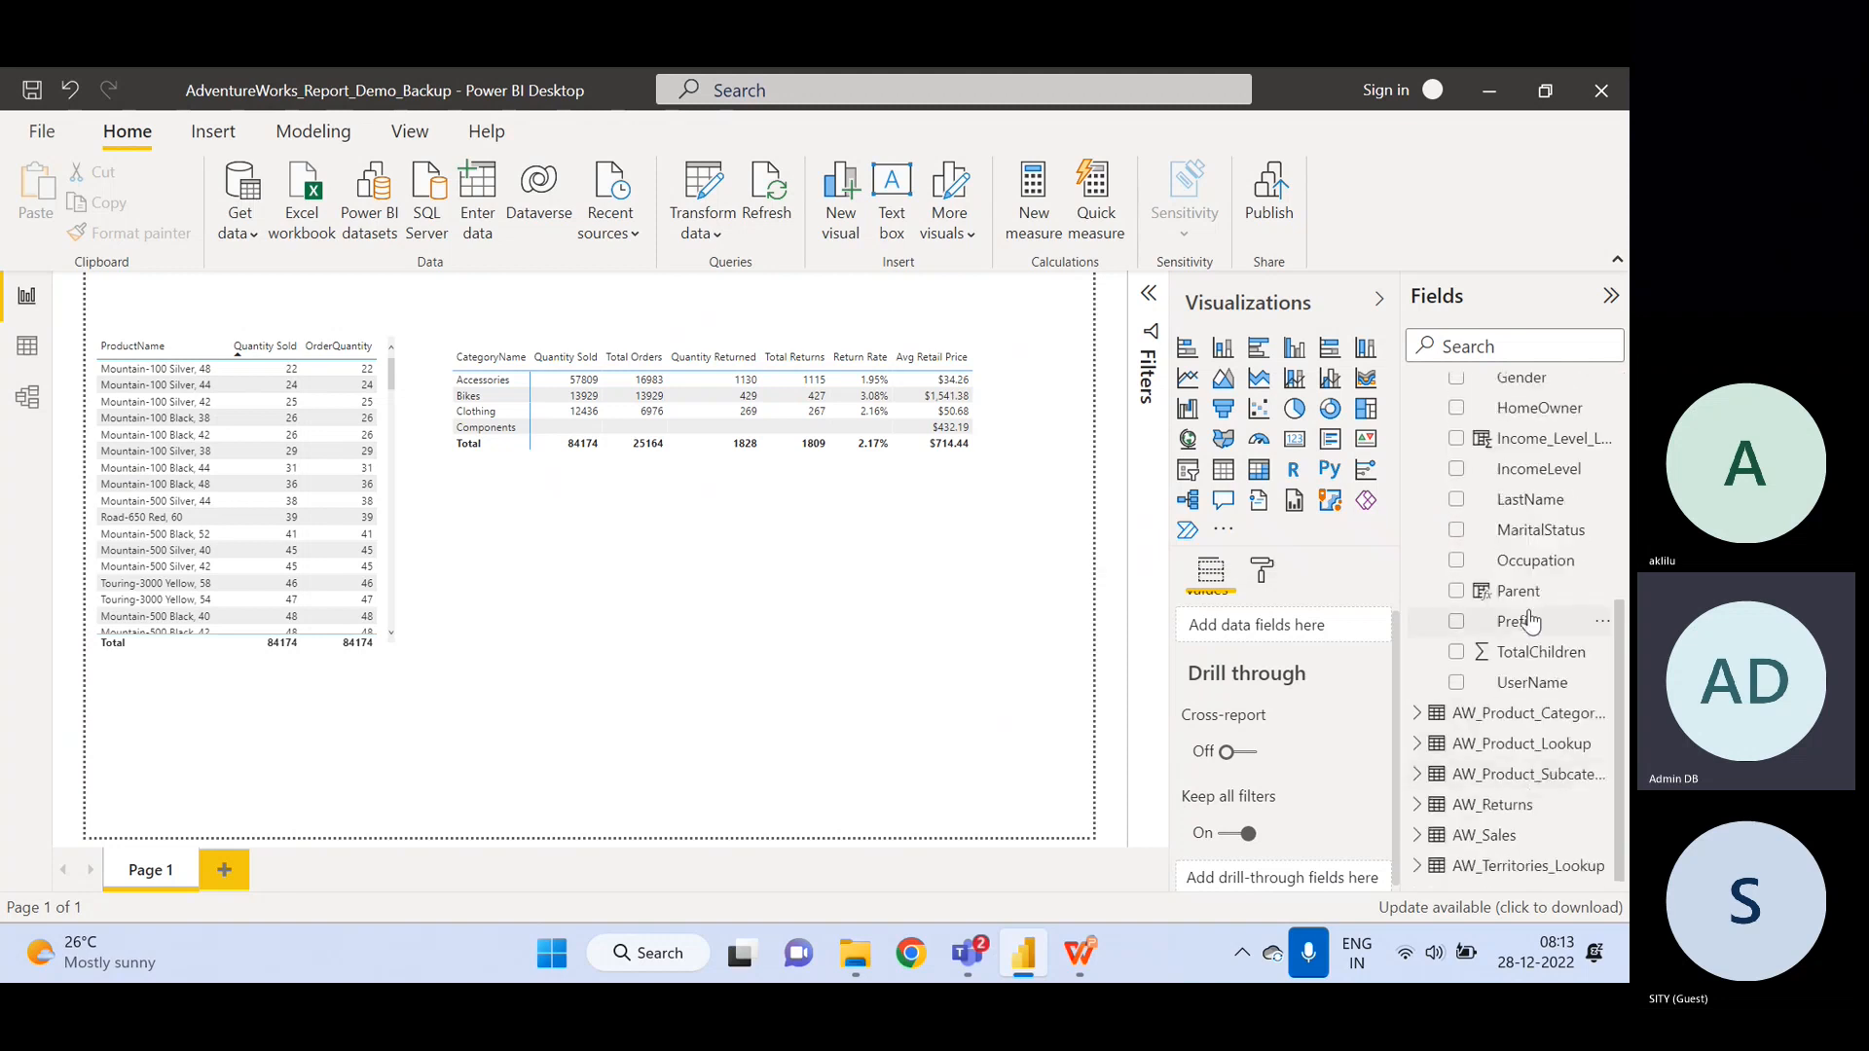
click(1417, 713)
scroll(1533, 730, down, 1)
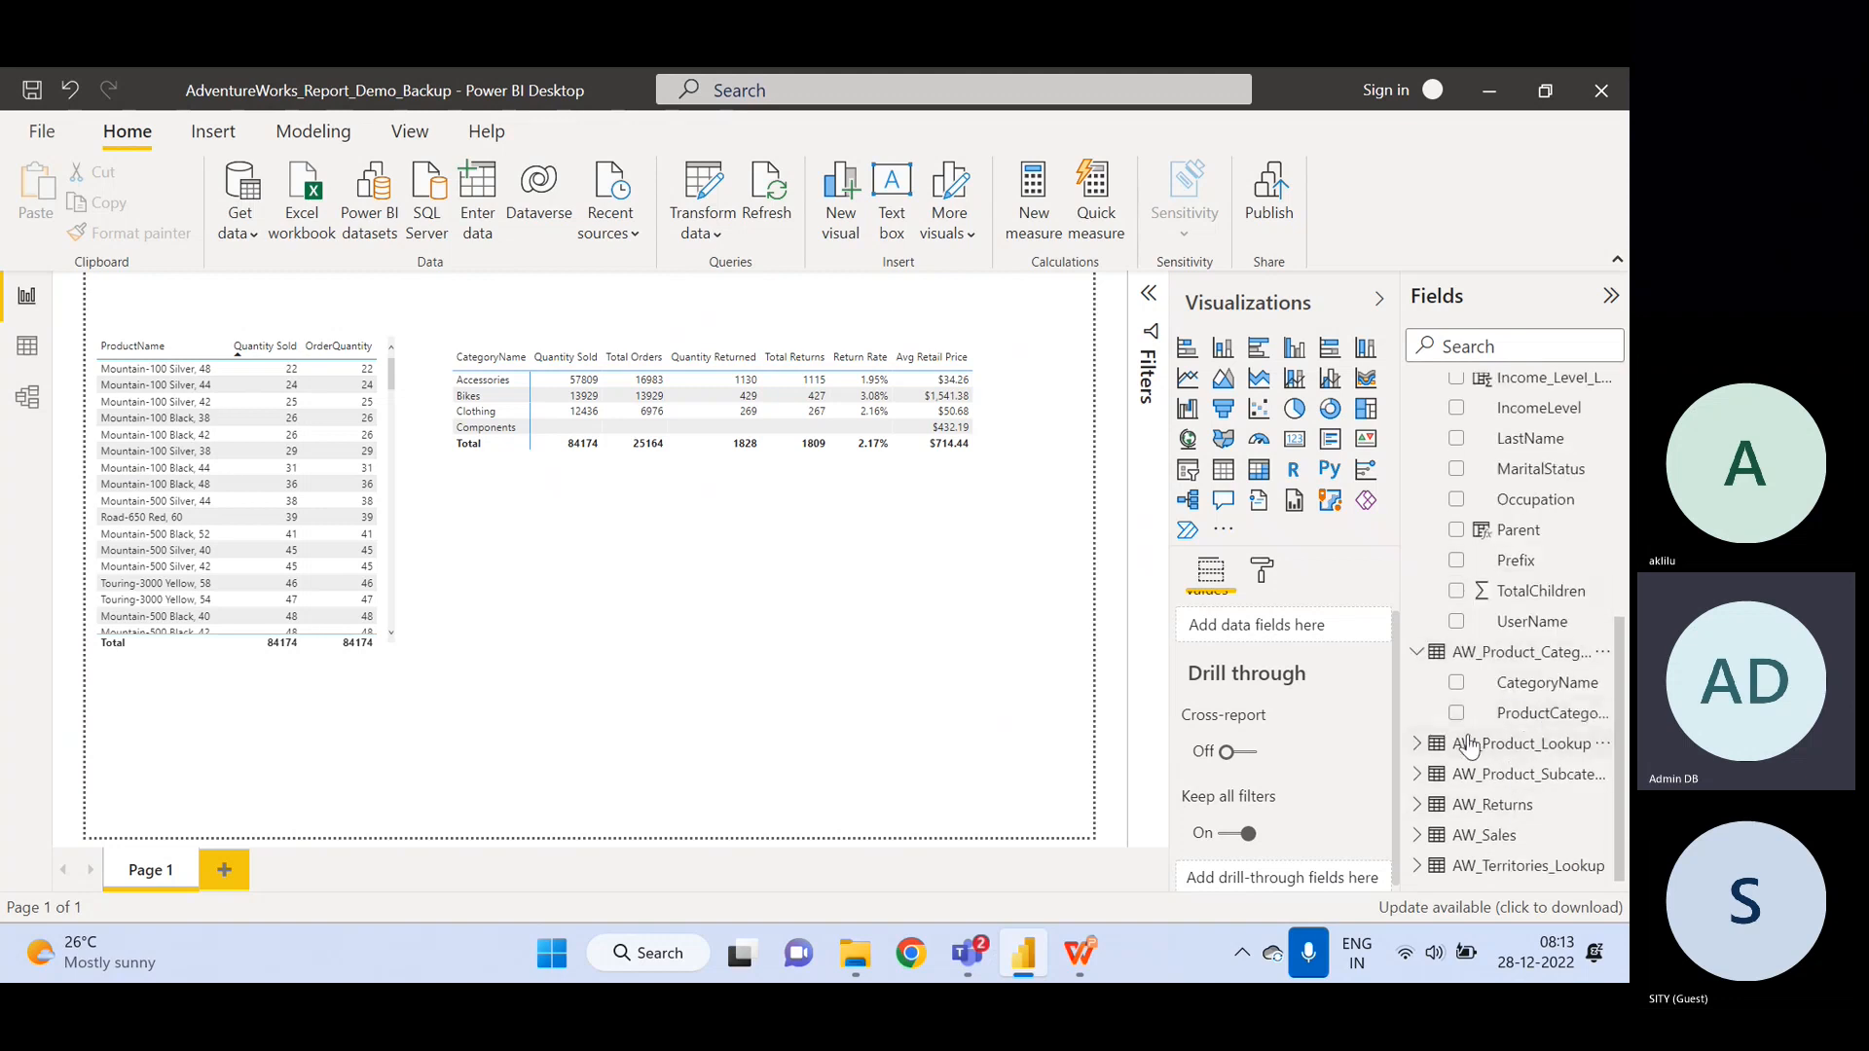
click(1417, 806)
scroll(1426, 808, down, 4)
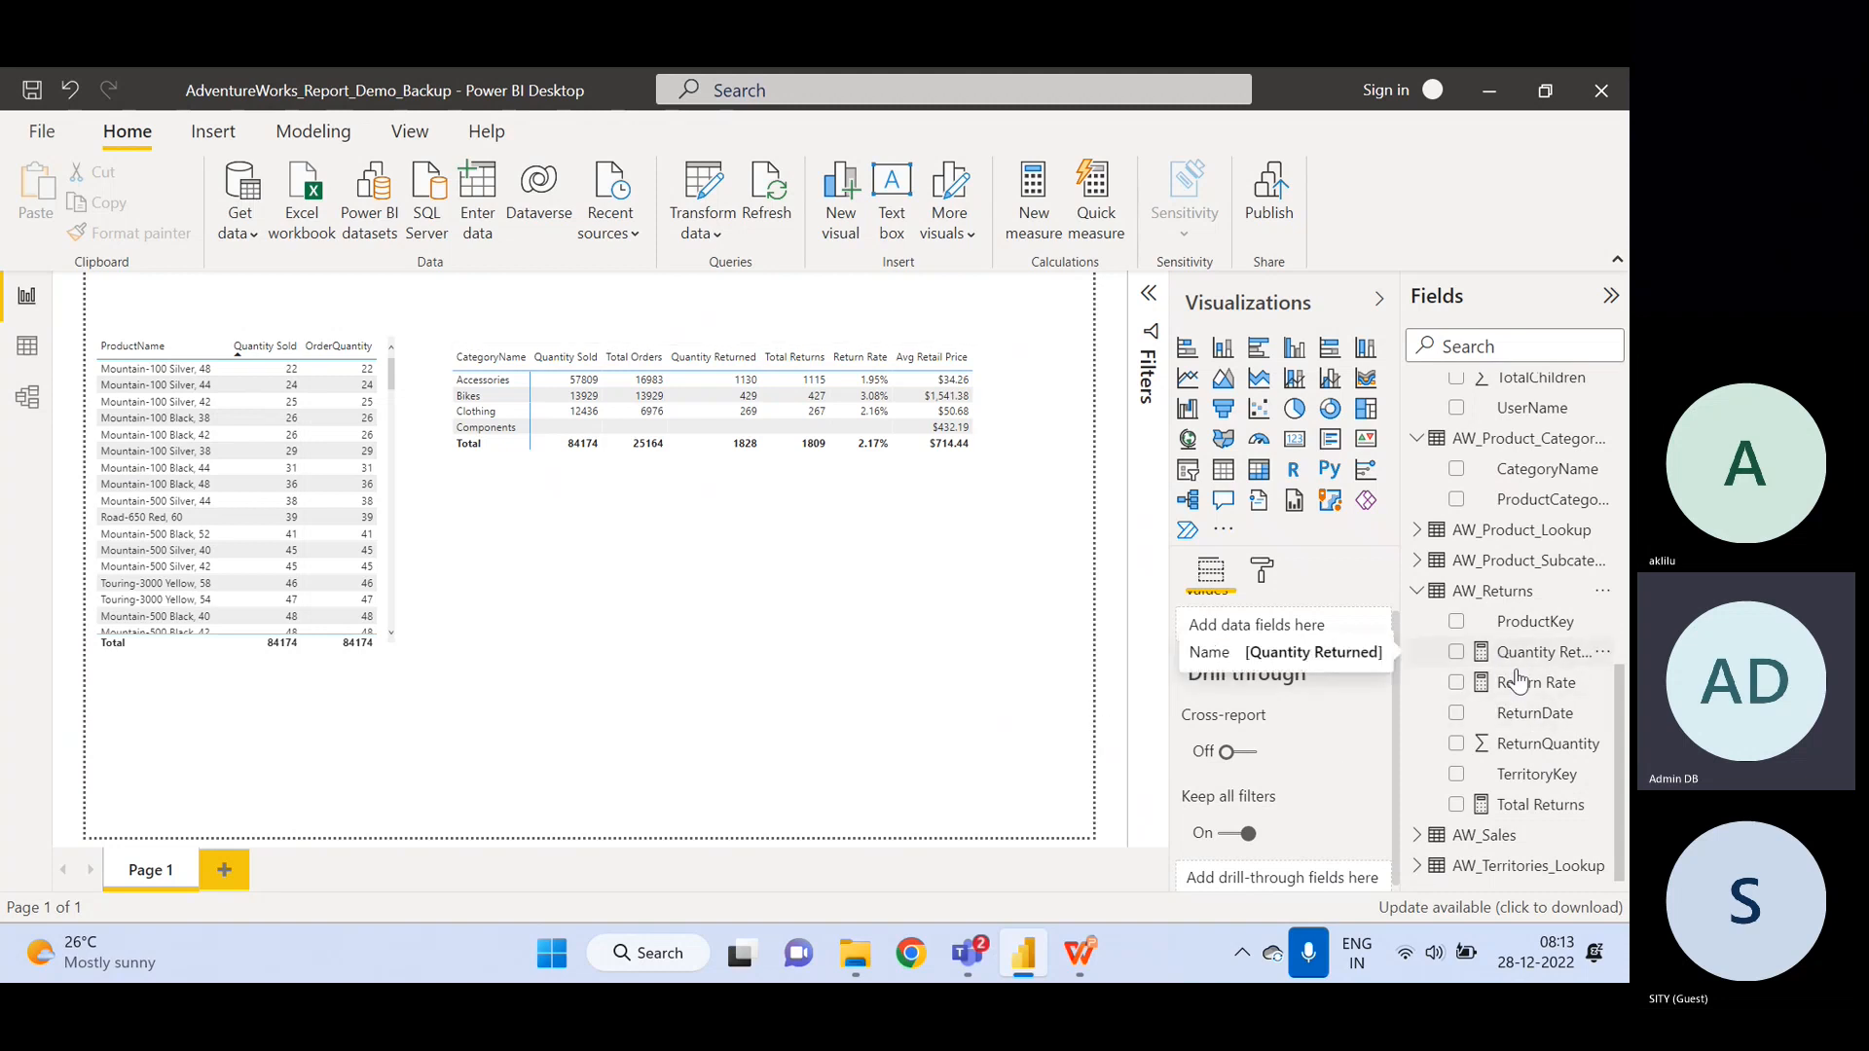
- Collapse the product category lookup, AW_Customer_Lookup and AW_Returns so that only table names are listed
click(1419, 437)
drag(1626, 660, 1614, 409)
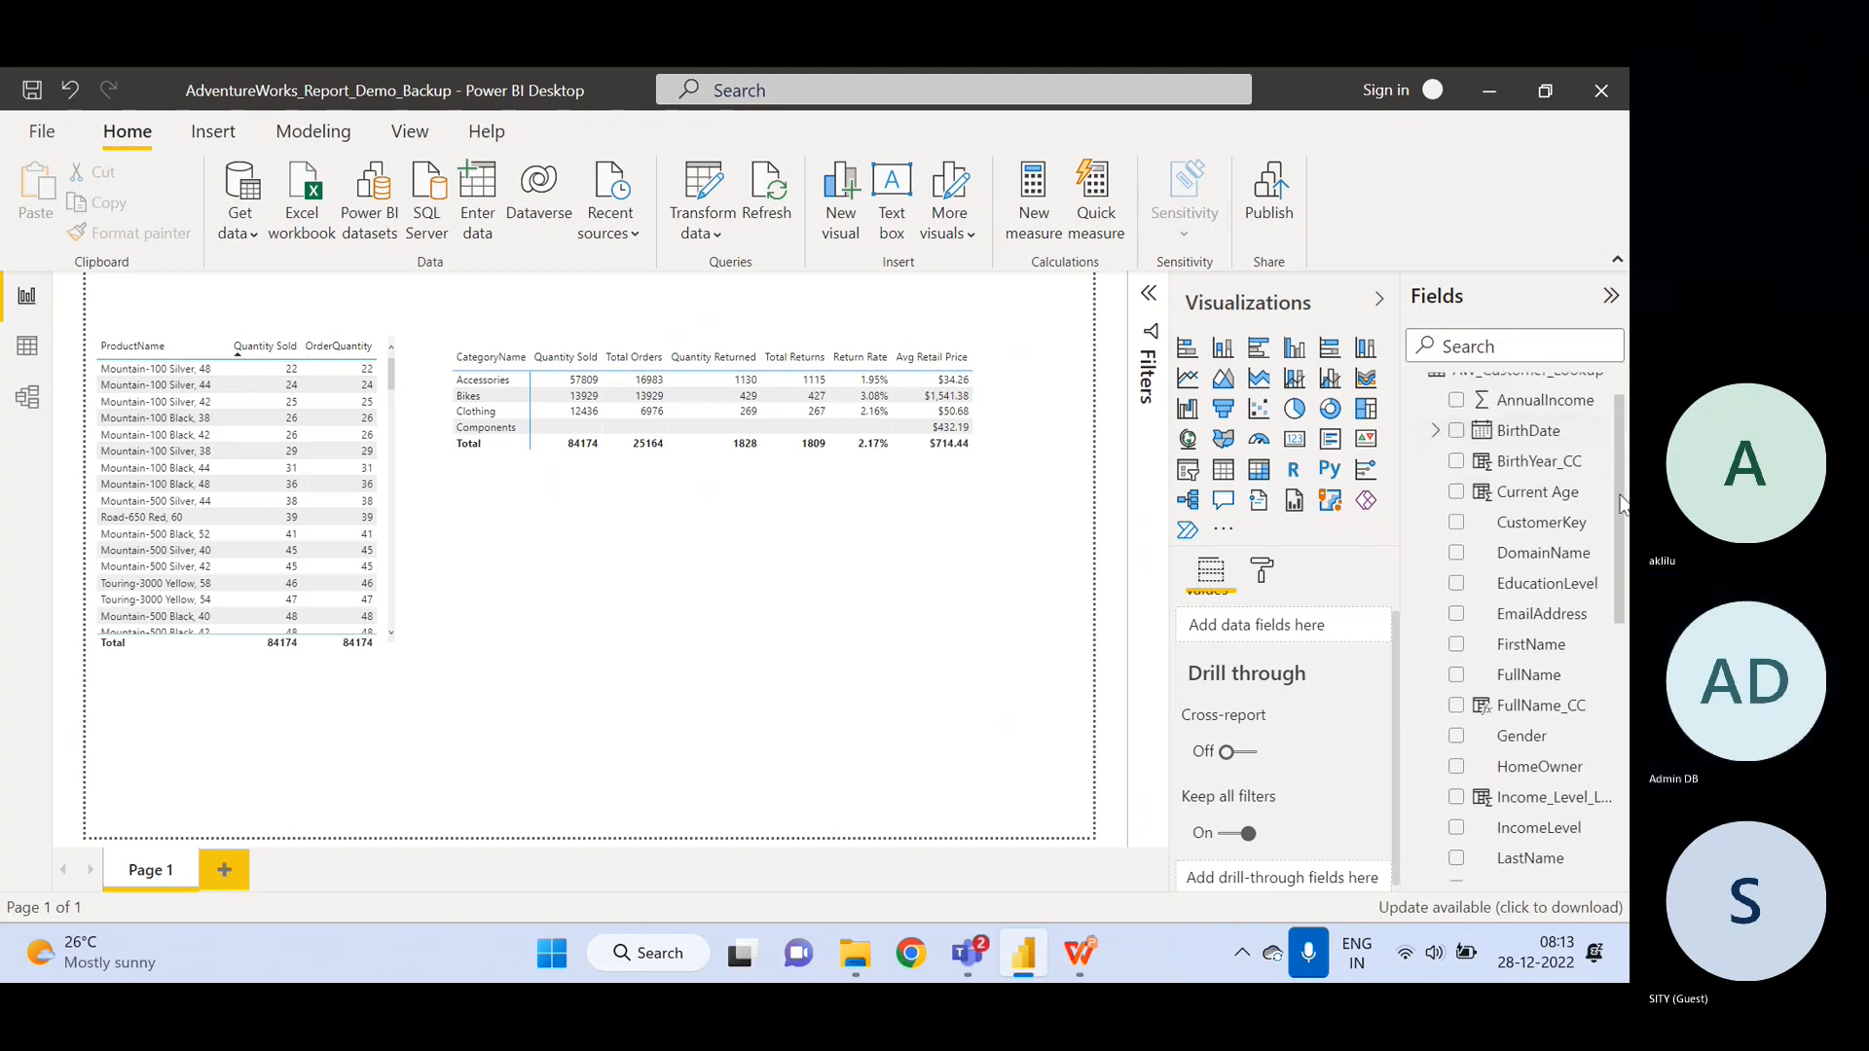
scroll(1453, 436, up, 1)
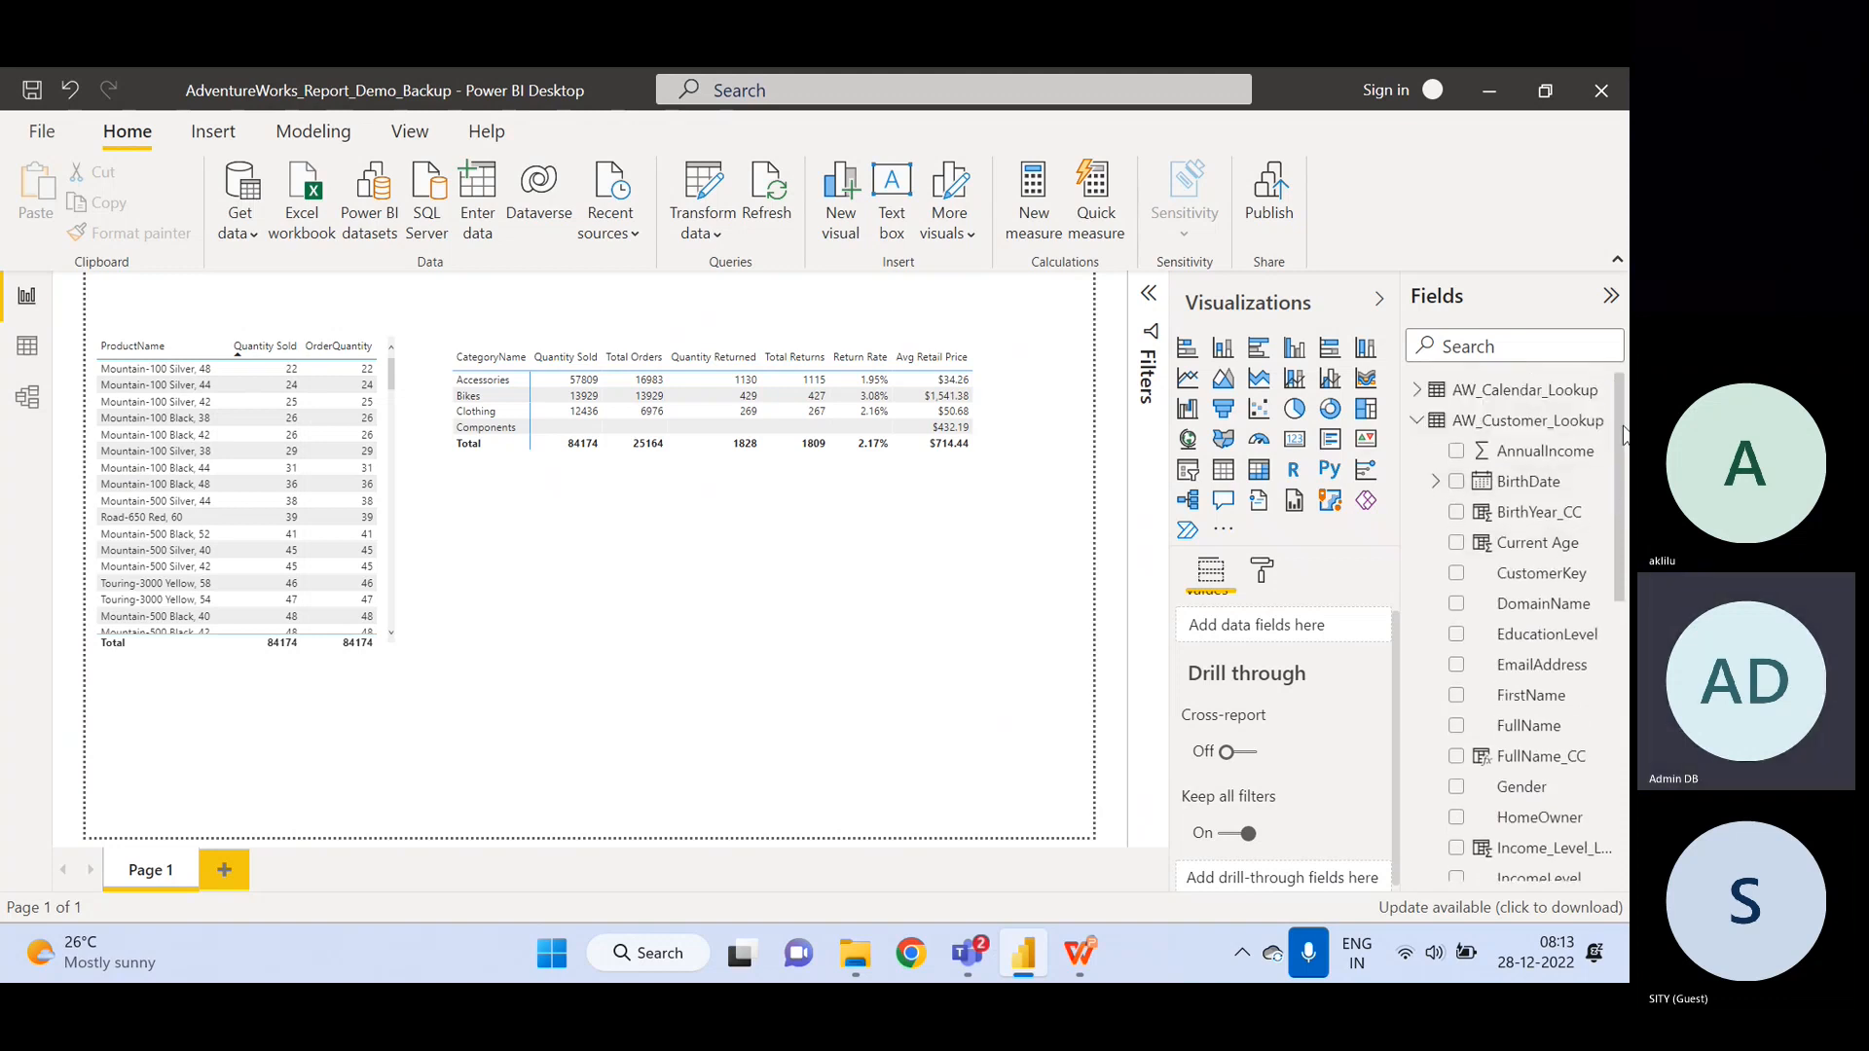
click(1418, 420)
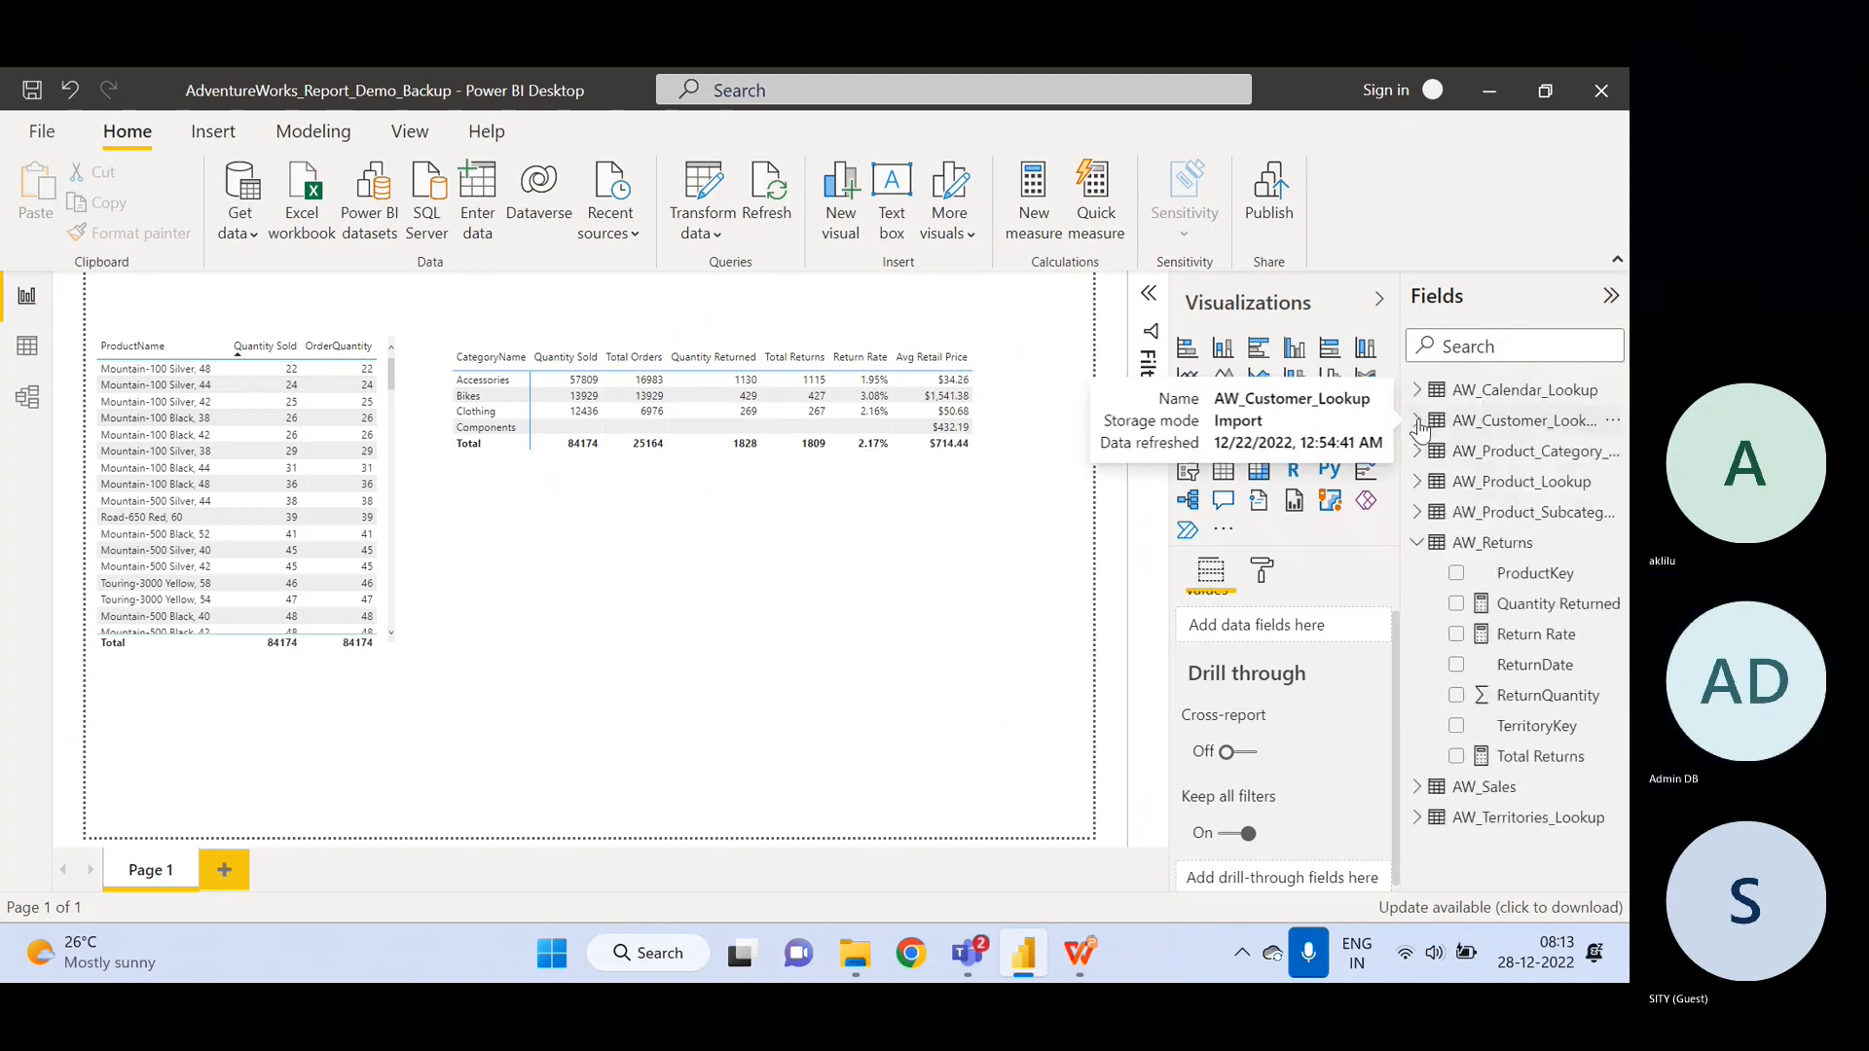
click(1419, 543)
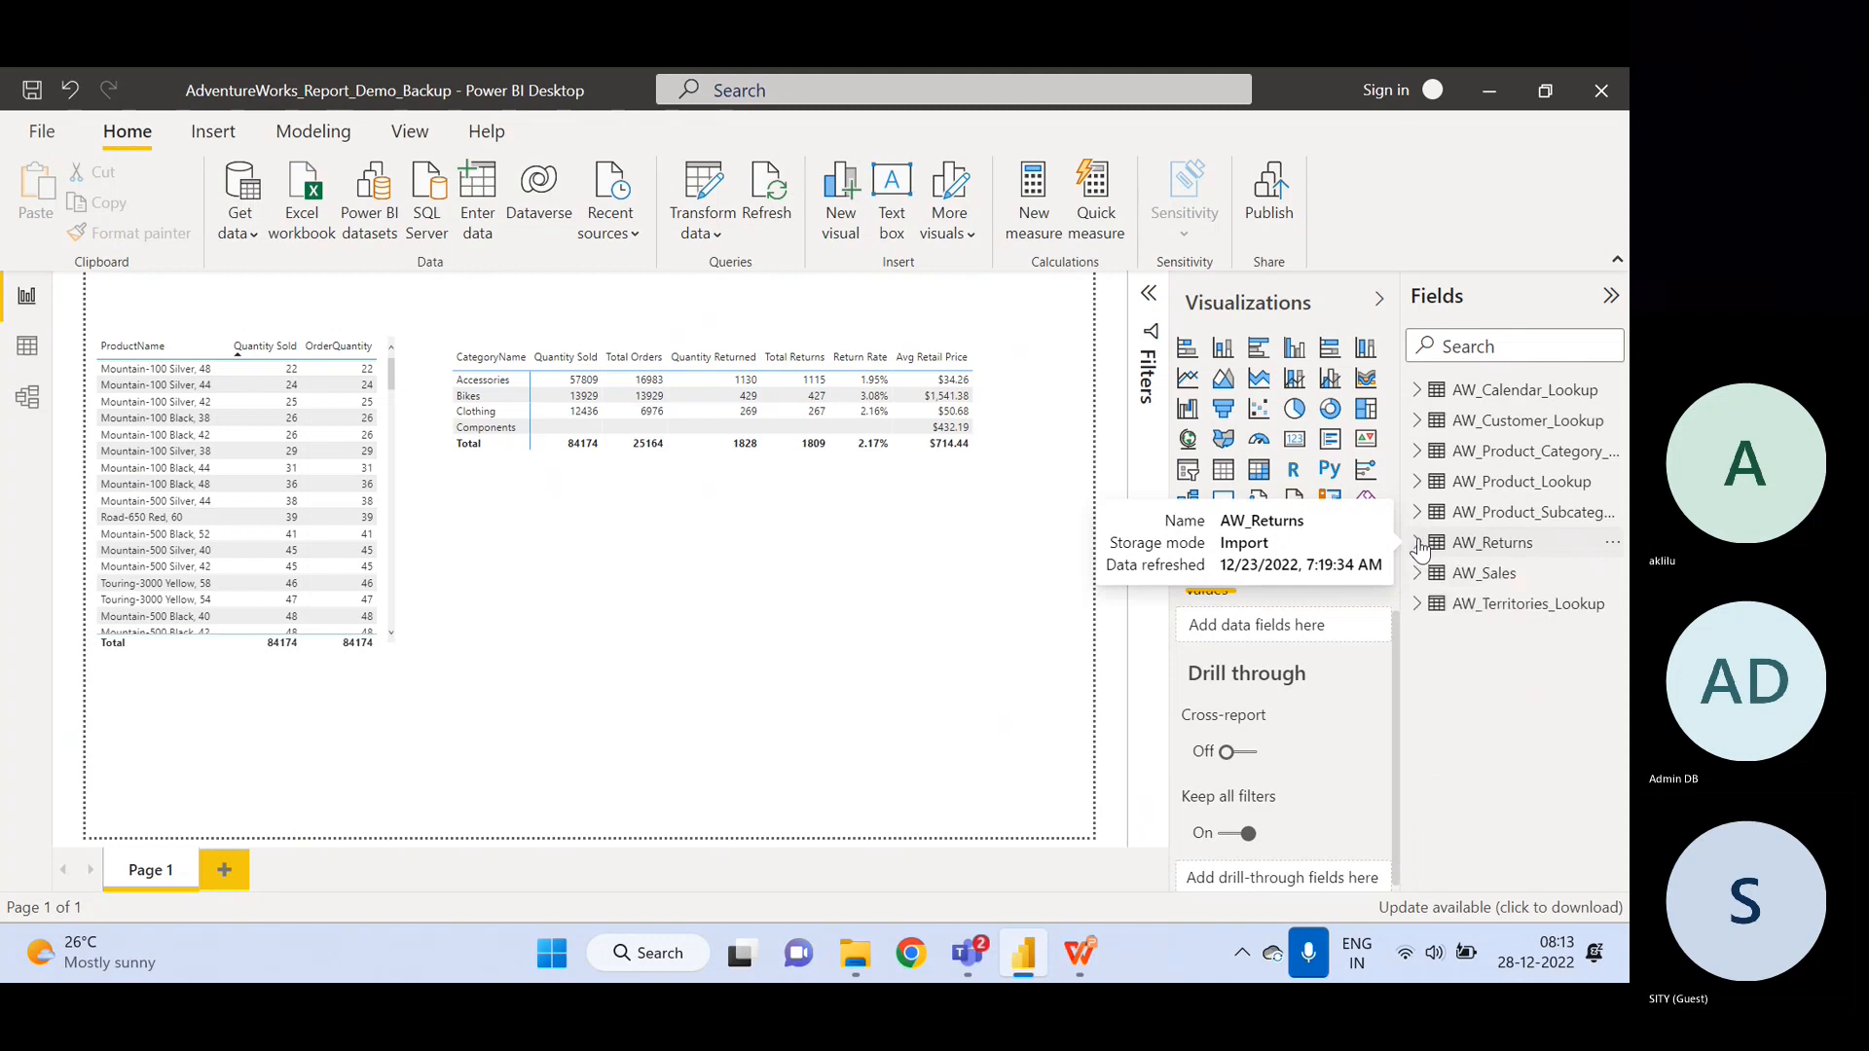
click(703, 619)
click(726, 715)
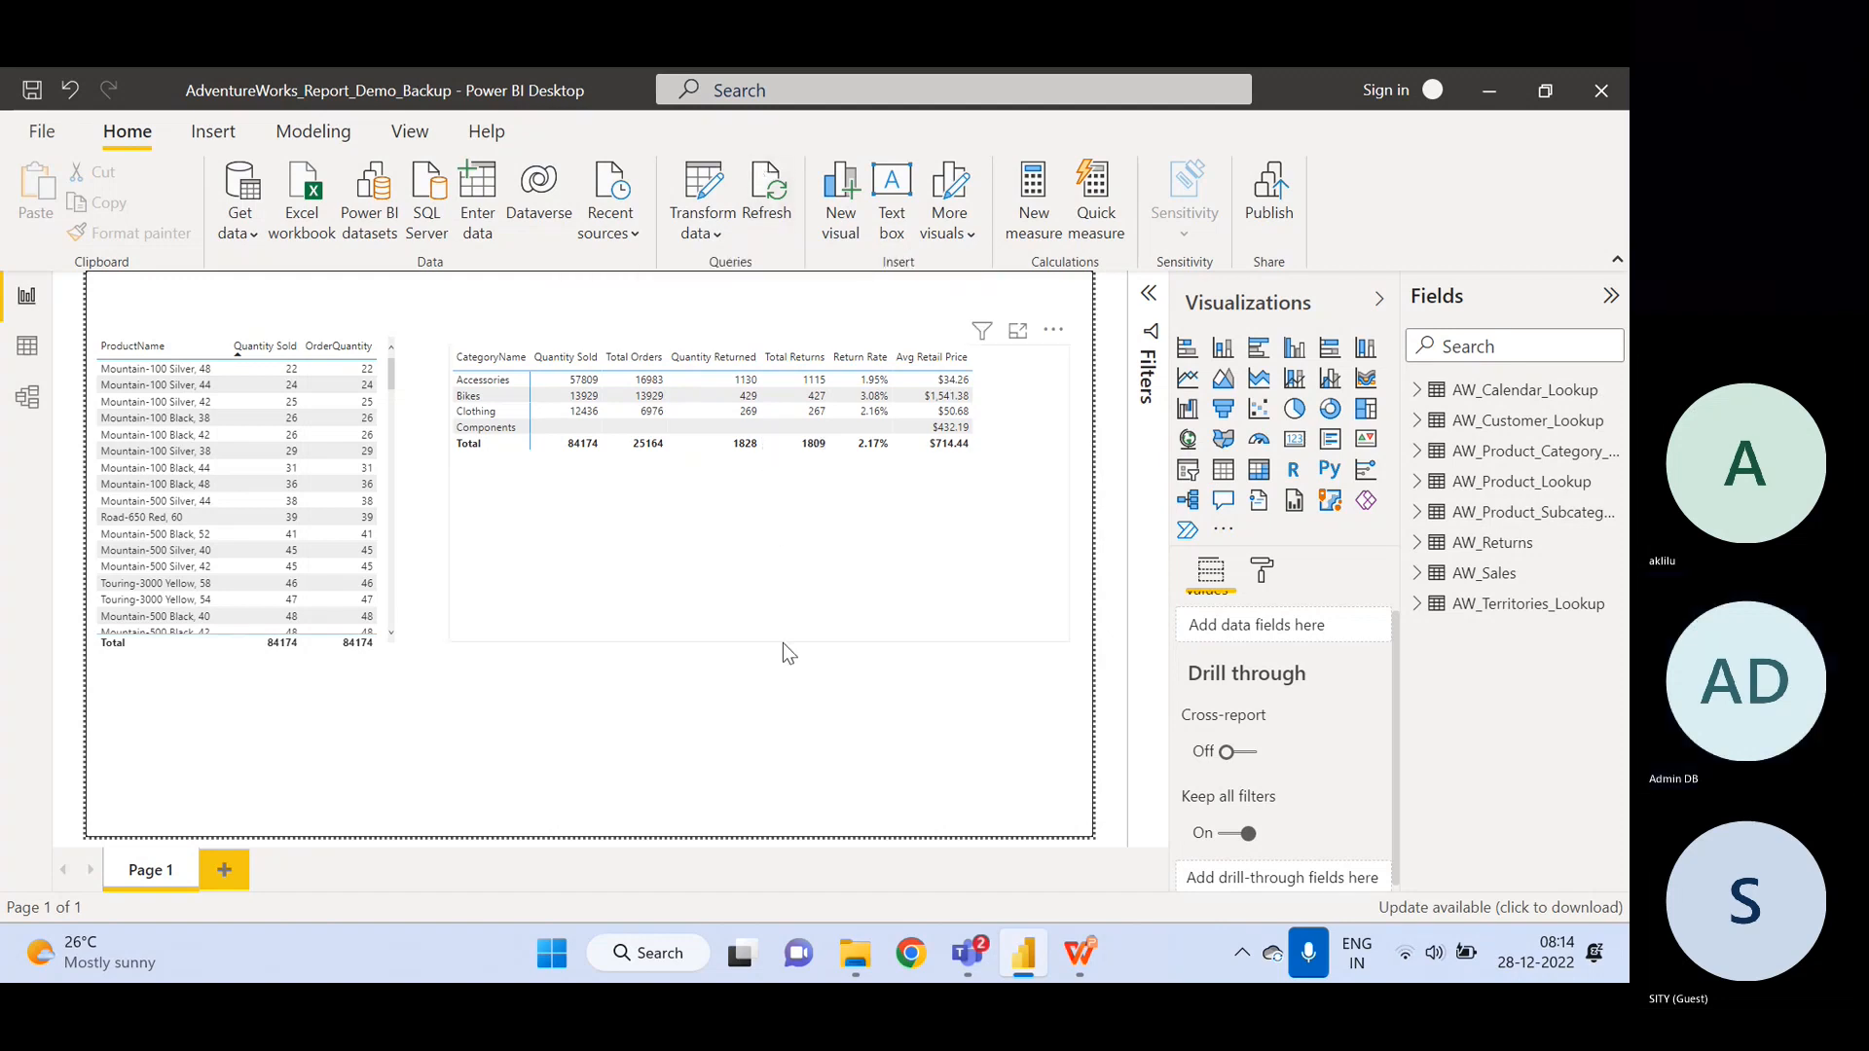
click(774, 586)
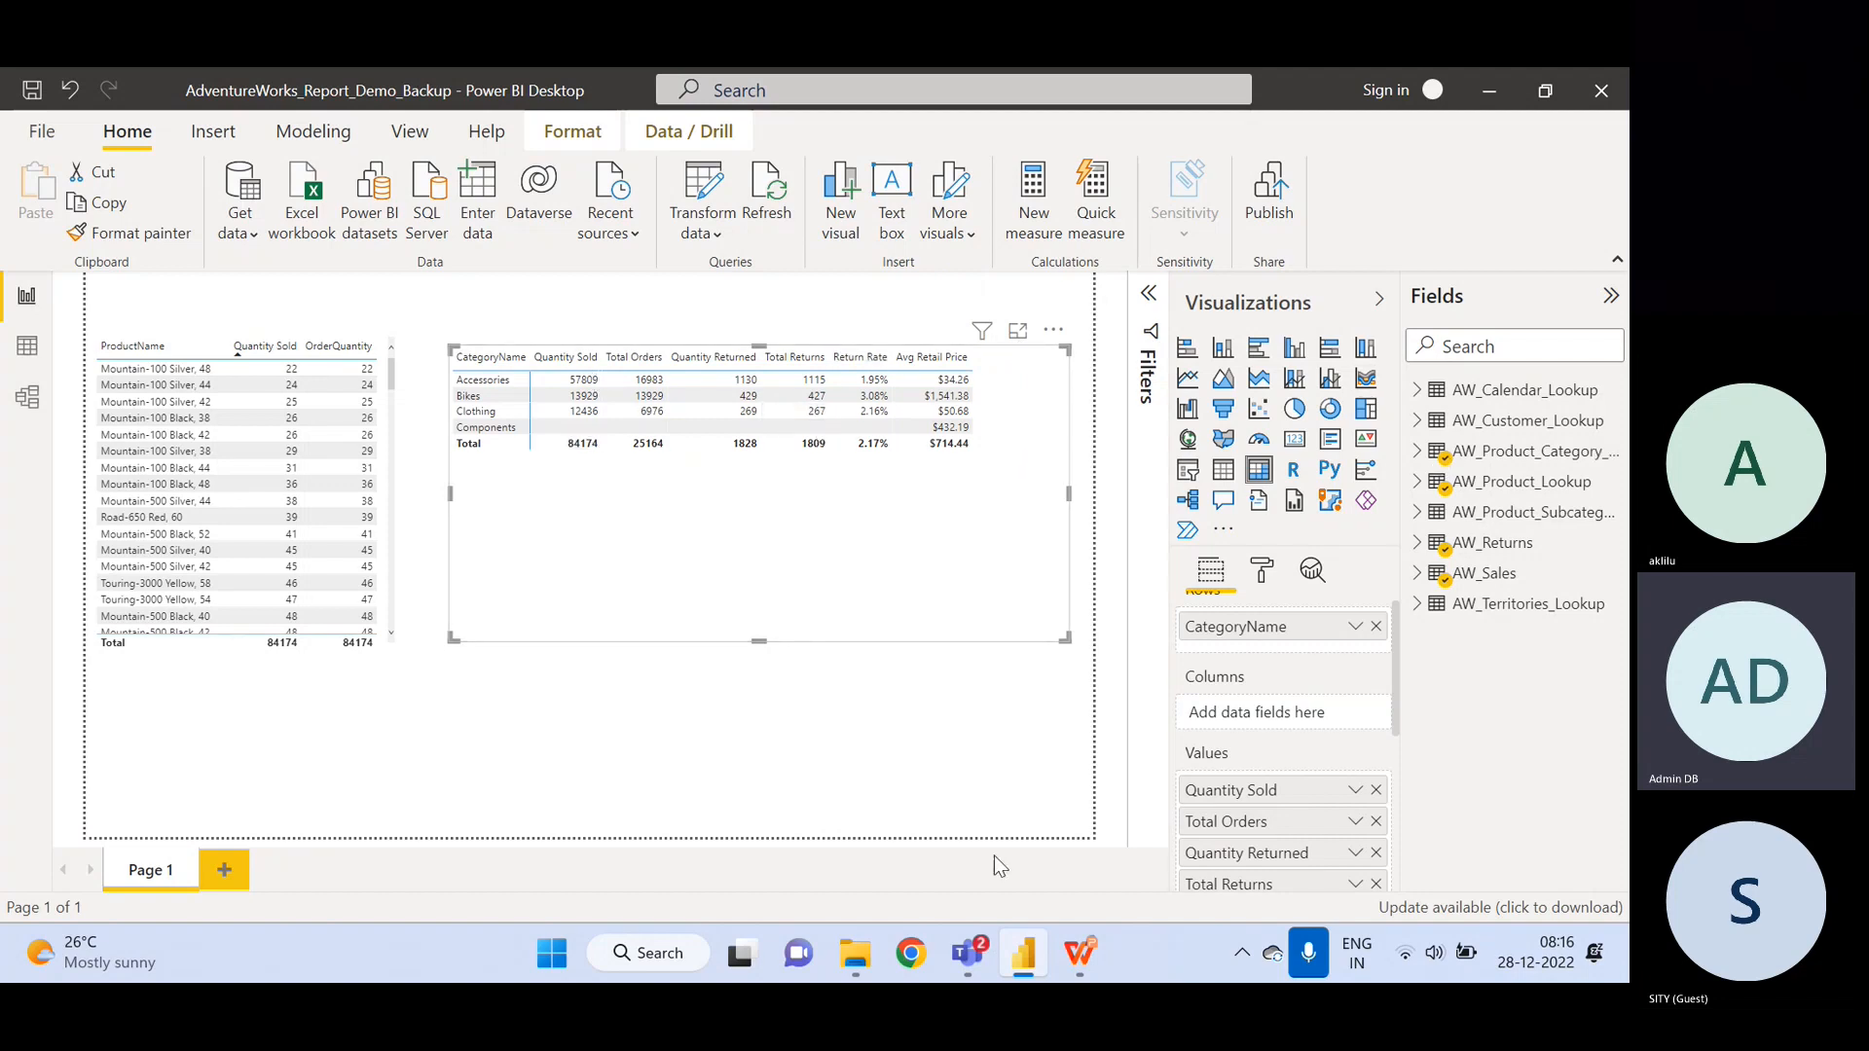
click(735, 723)
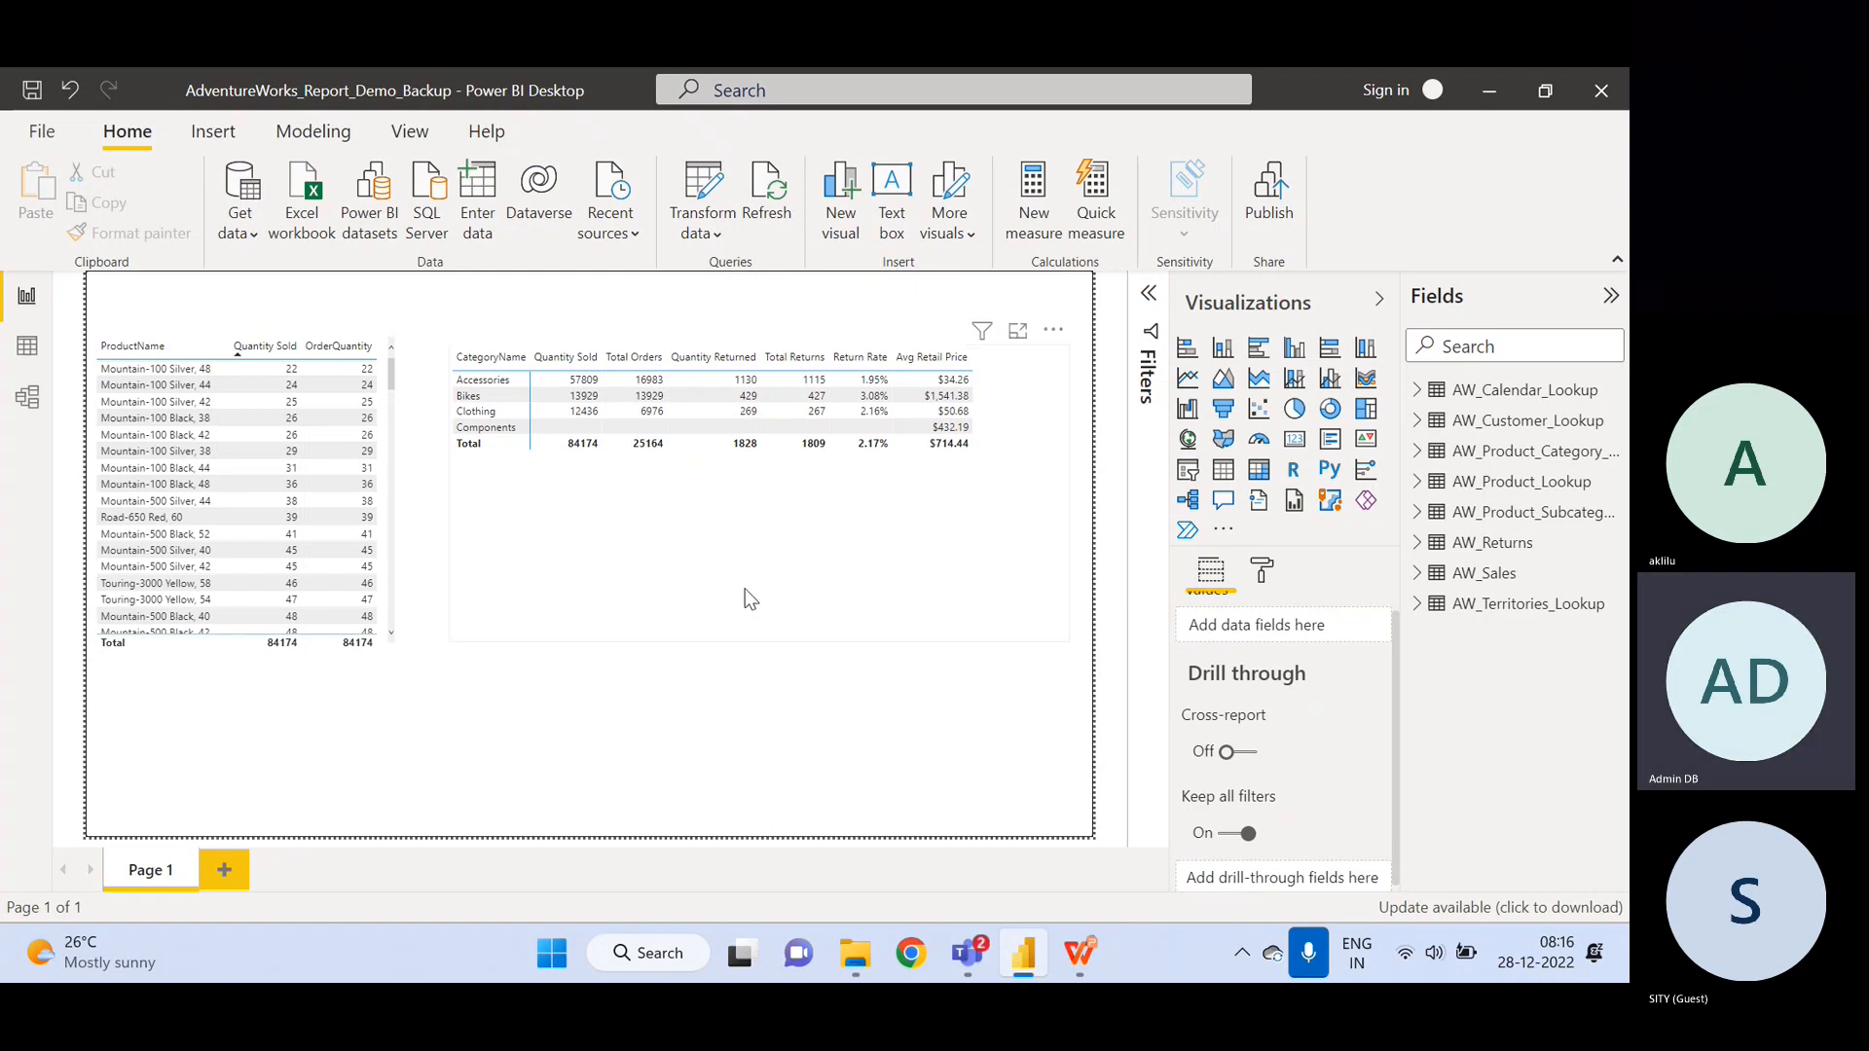
- Shrink the CategoryName matrix in height and width so its frame fits closer around the data, and deselect it
click(745, 587)
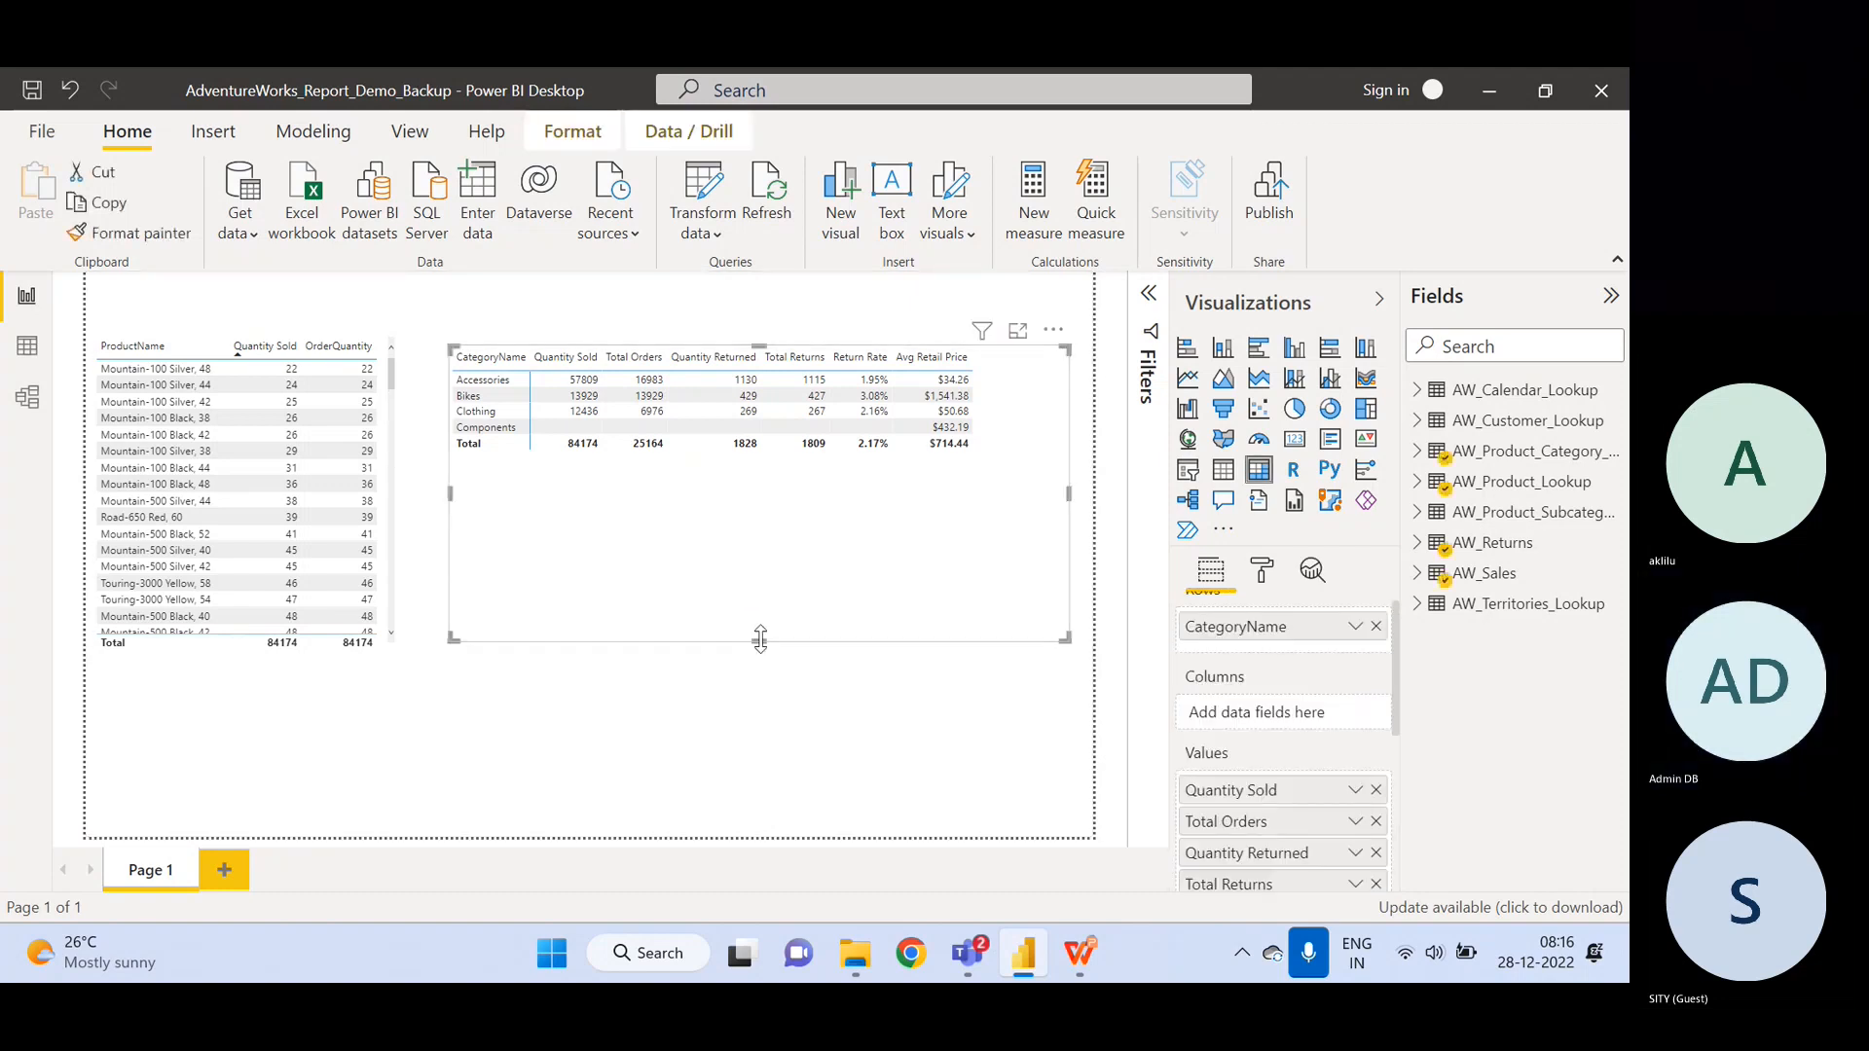
drag(757, 640, 751, 506)
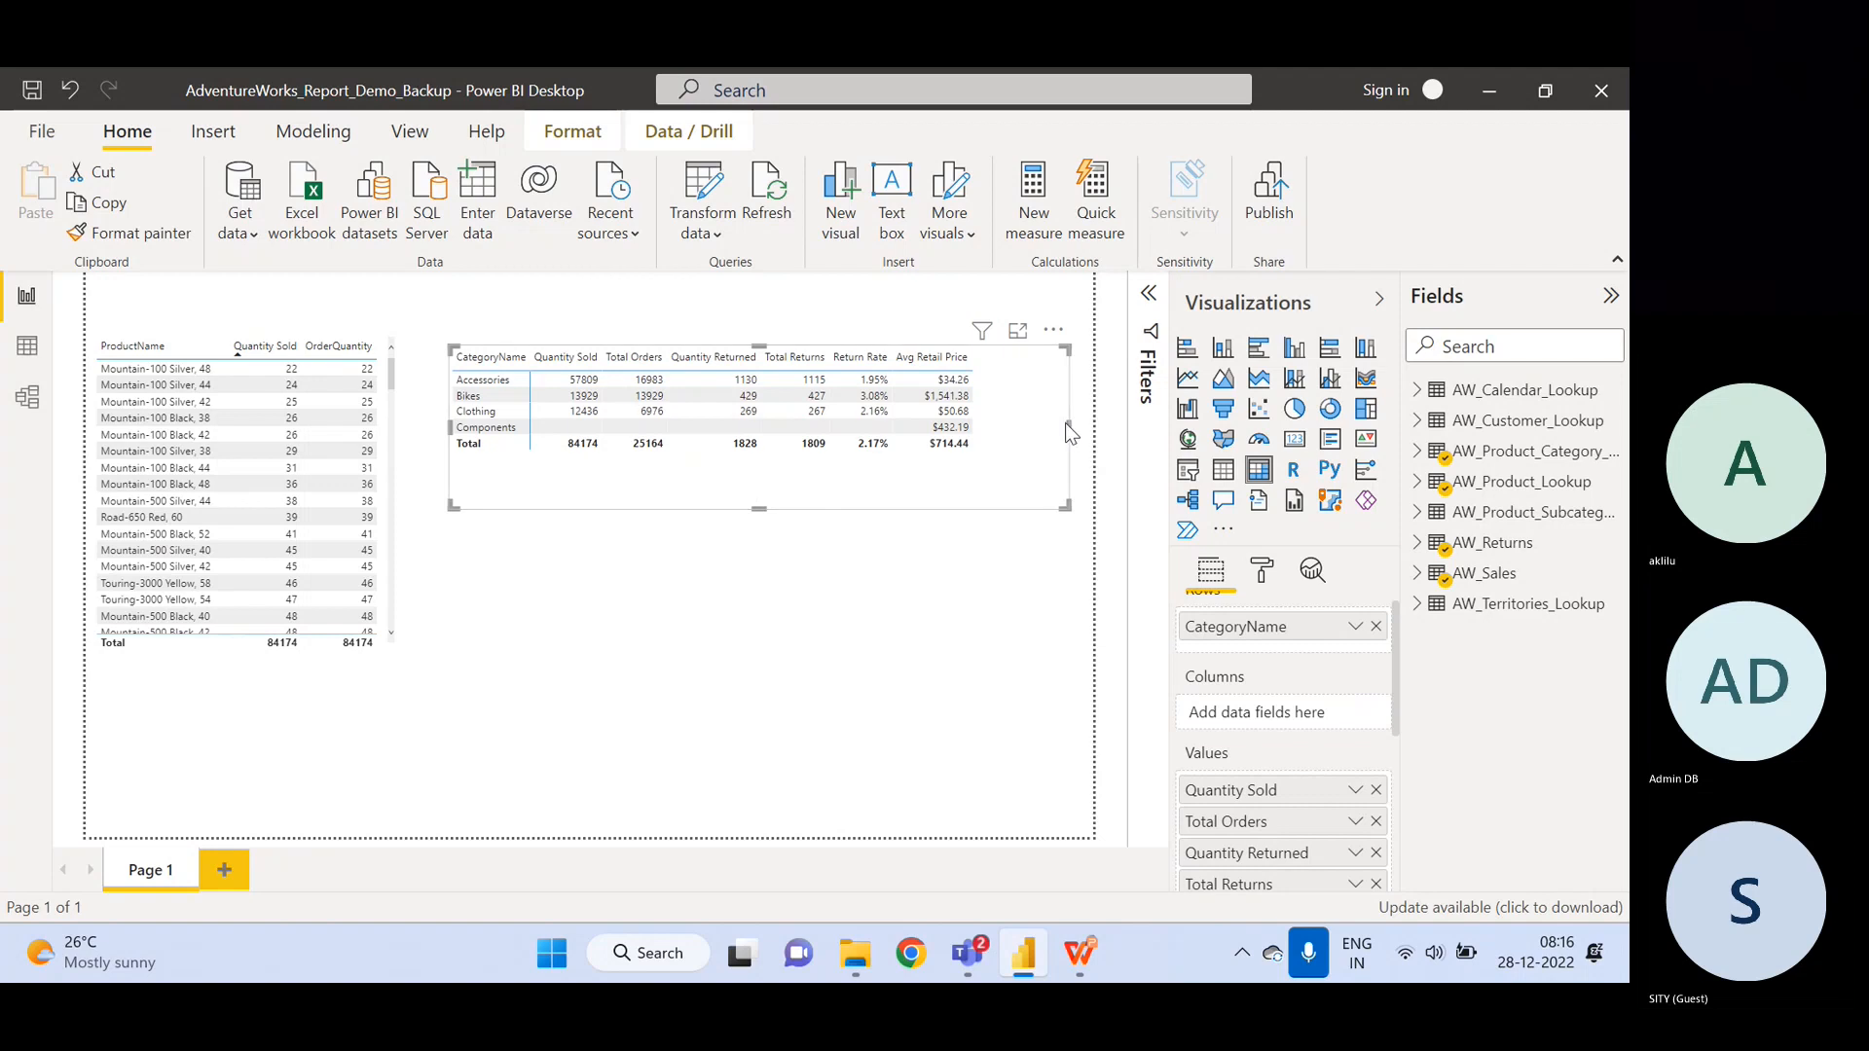
drag(1066, 426, 1006, 422)
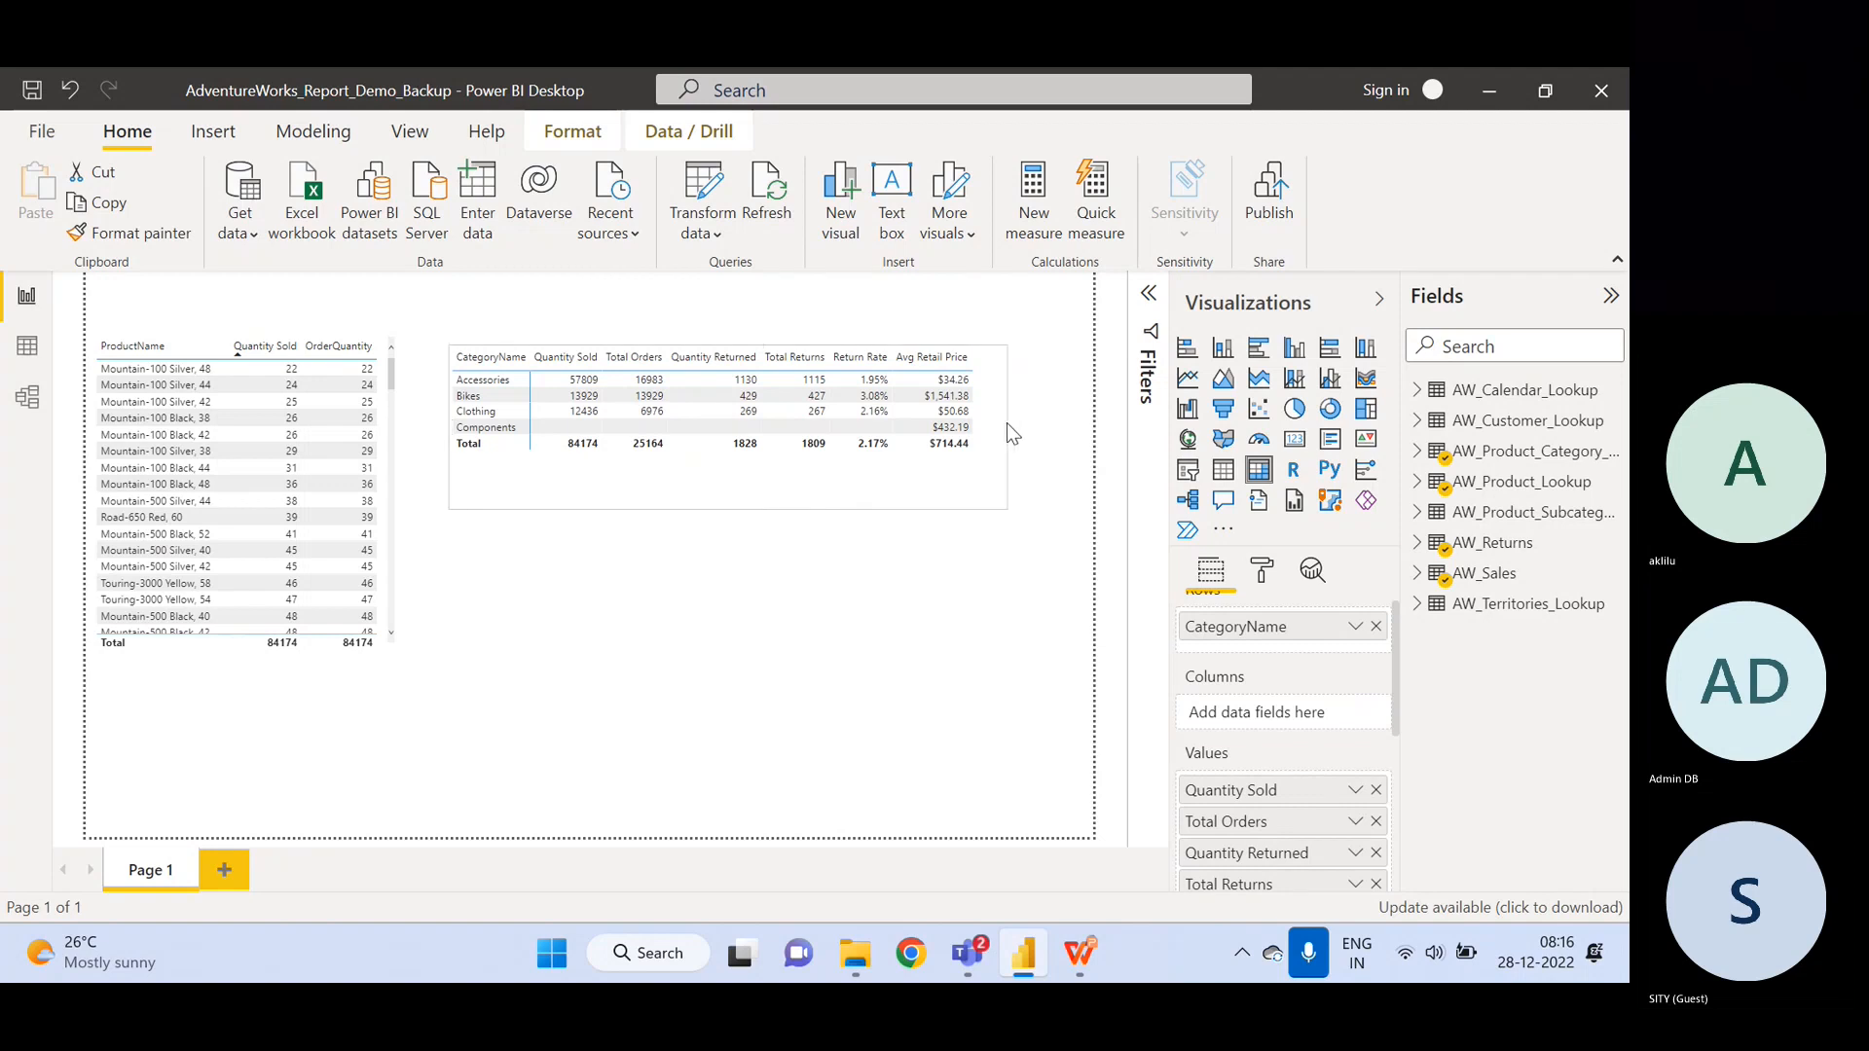
click(854, 652)
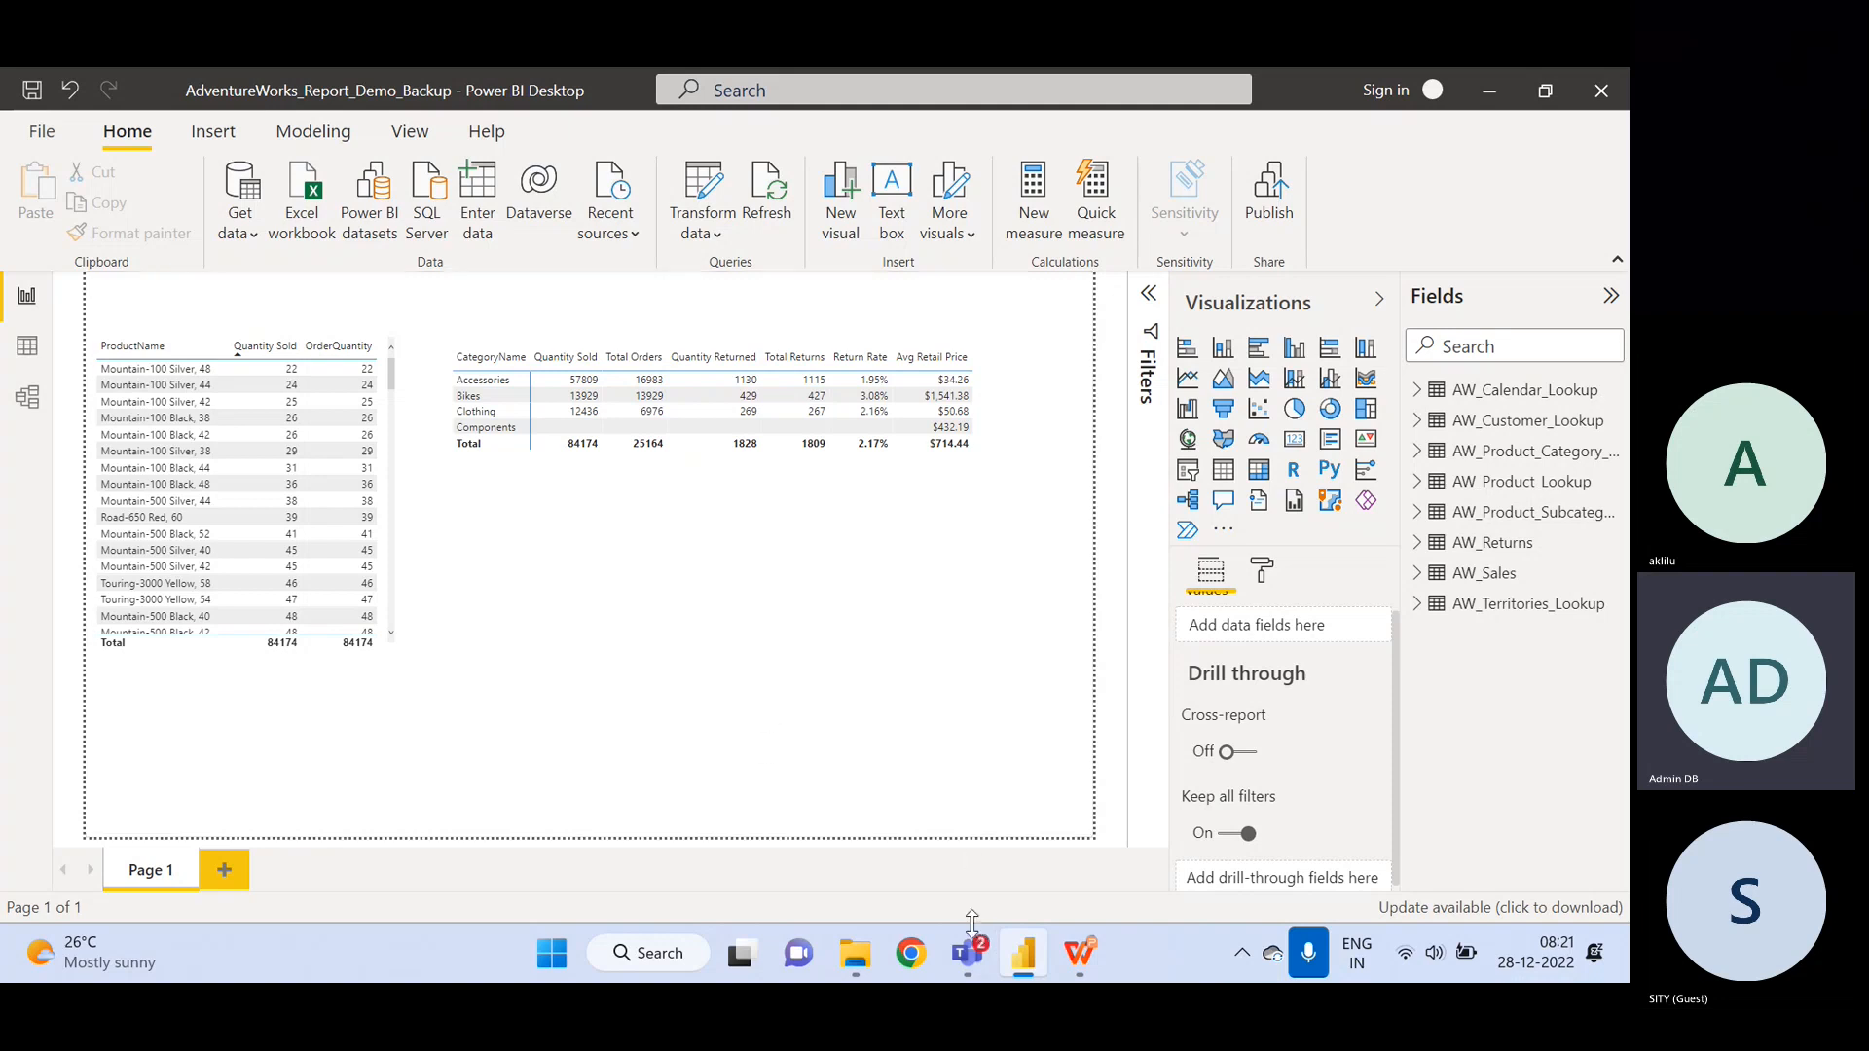
- Switch to the Microsoft Teams meeting window, minimise it to return briefly to the report, and bring the meeting window up again
mouse_move(975, 952)
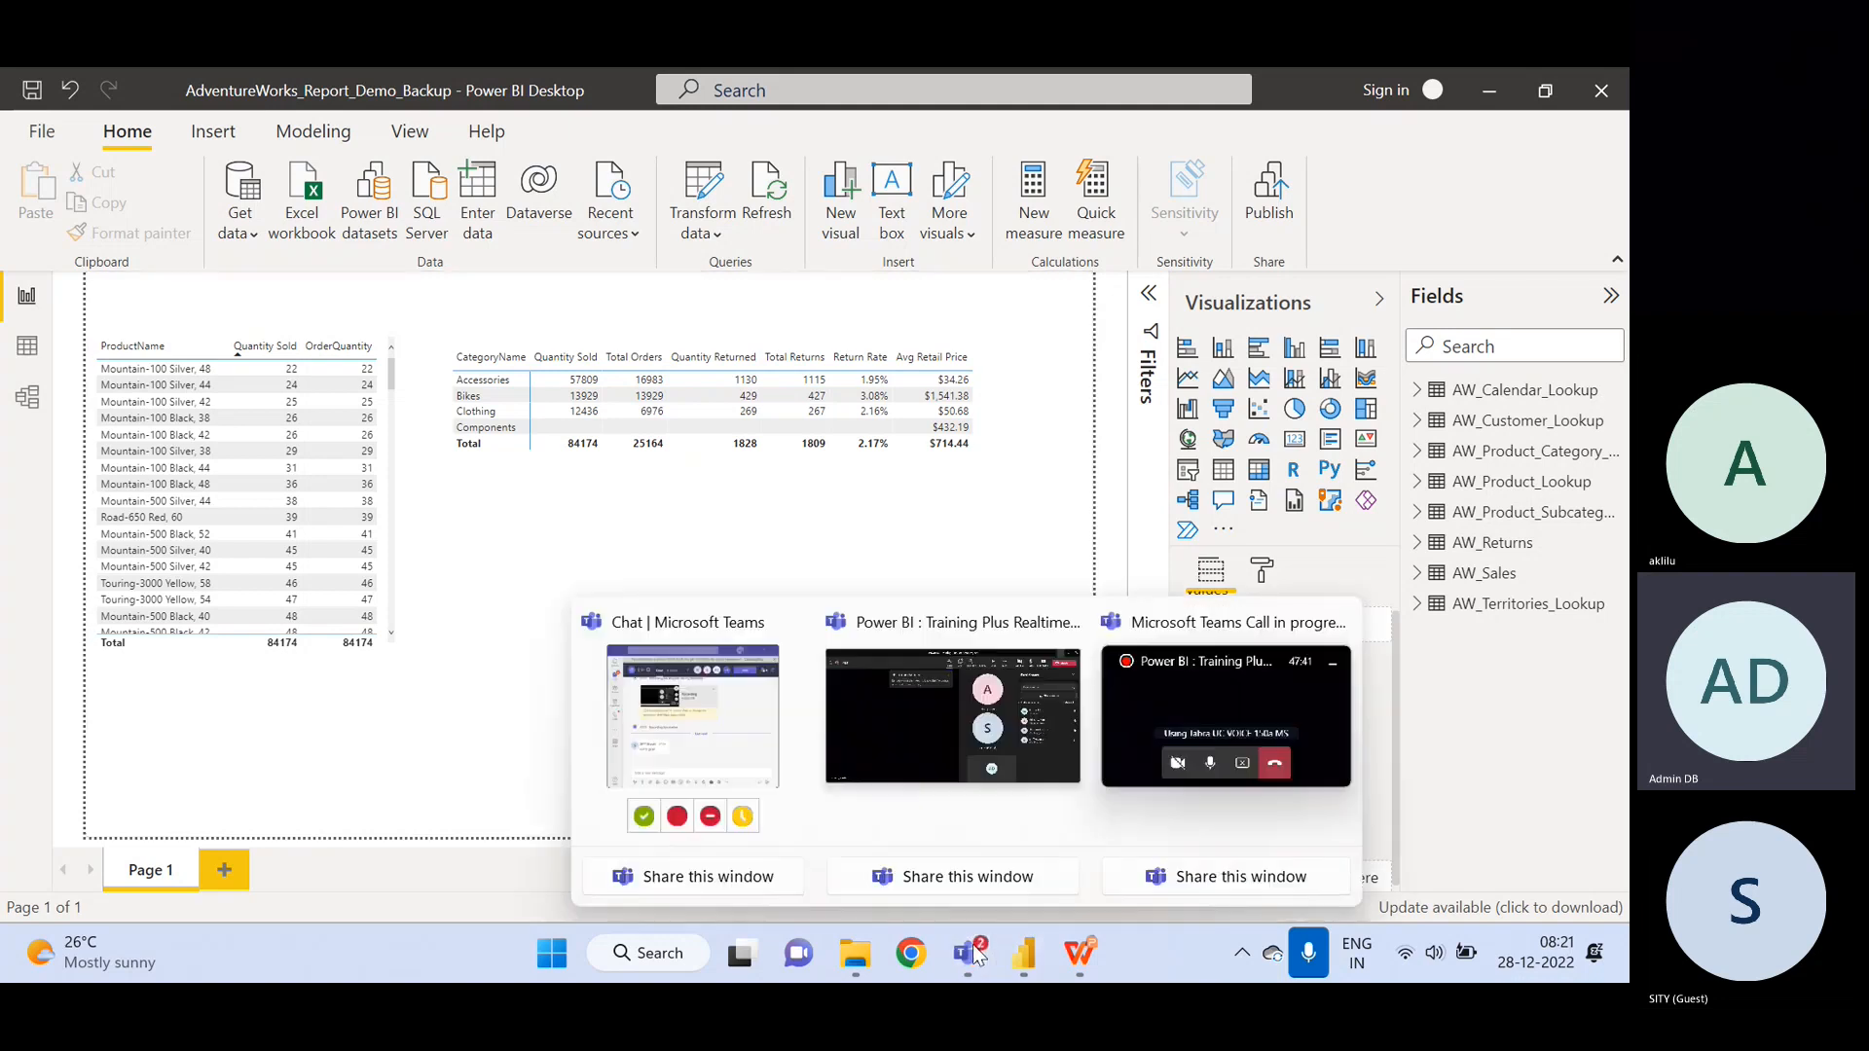
click(897, 535)
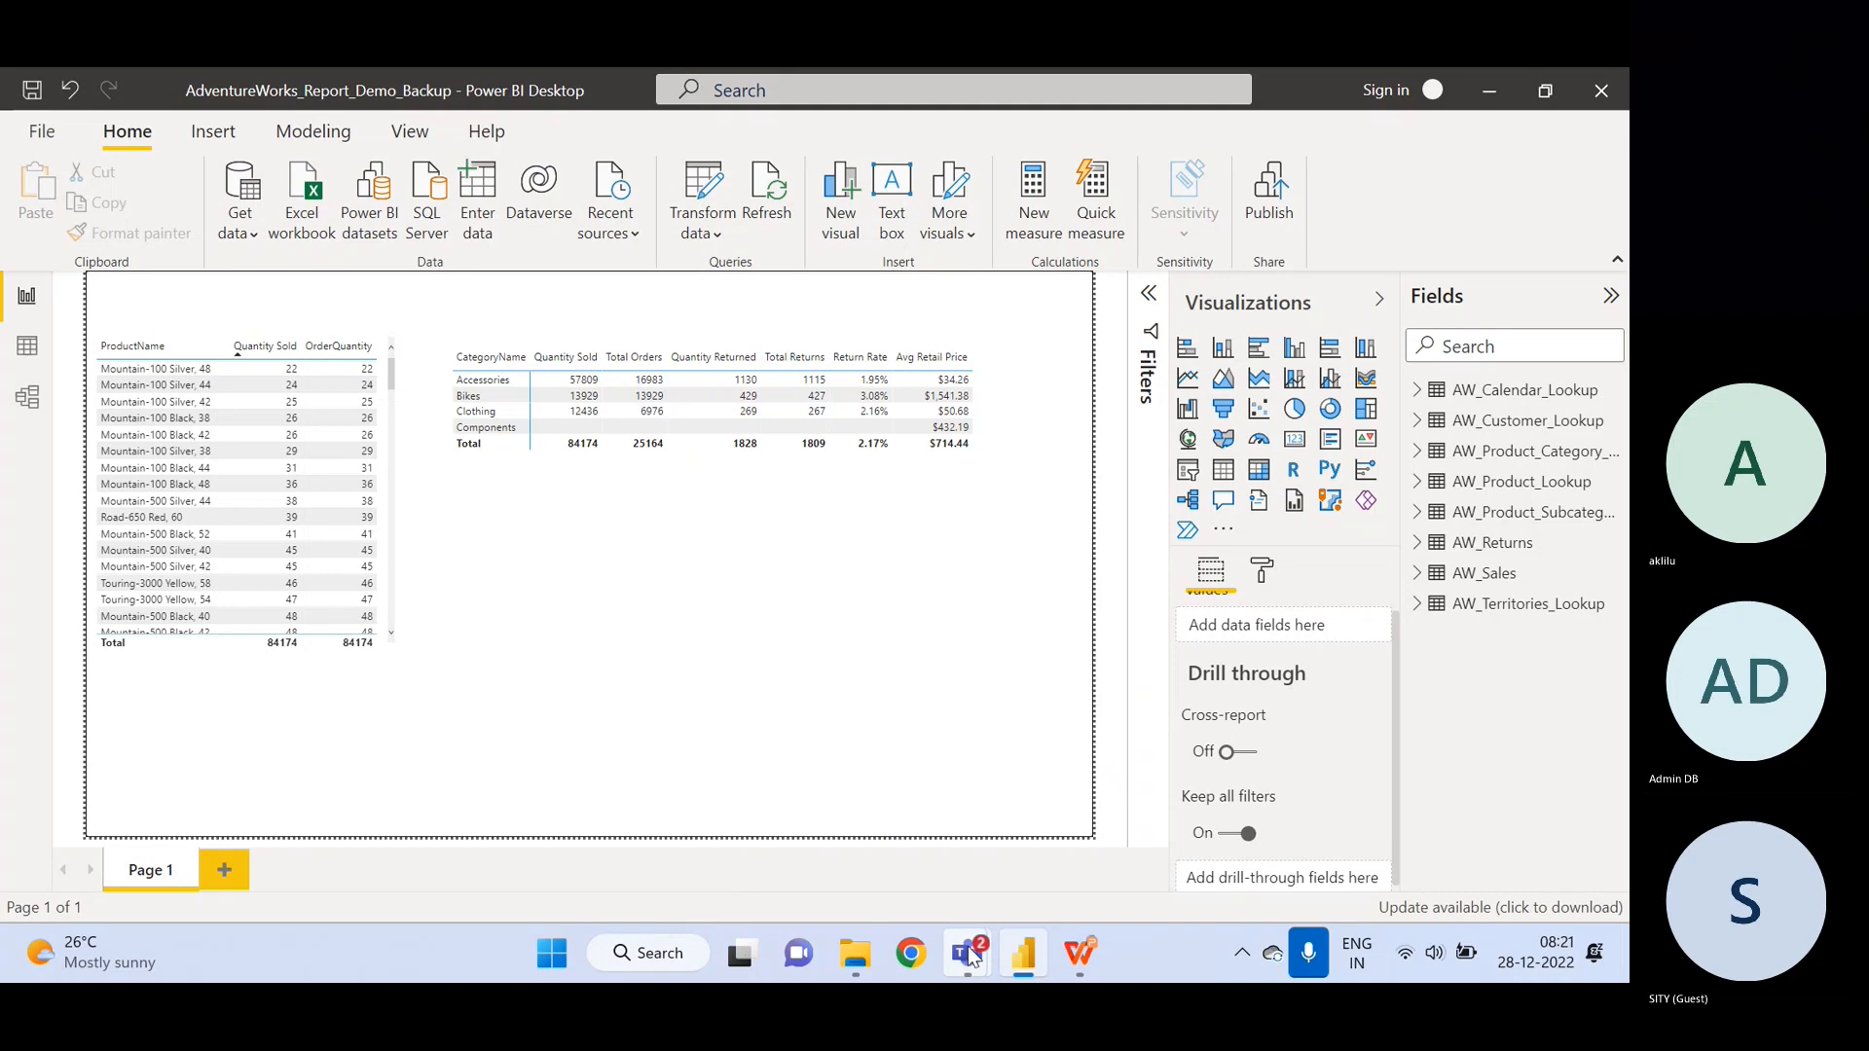
mouse_move(967, 947)
click(920, 699)
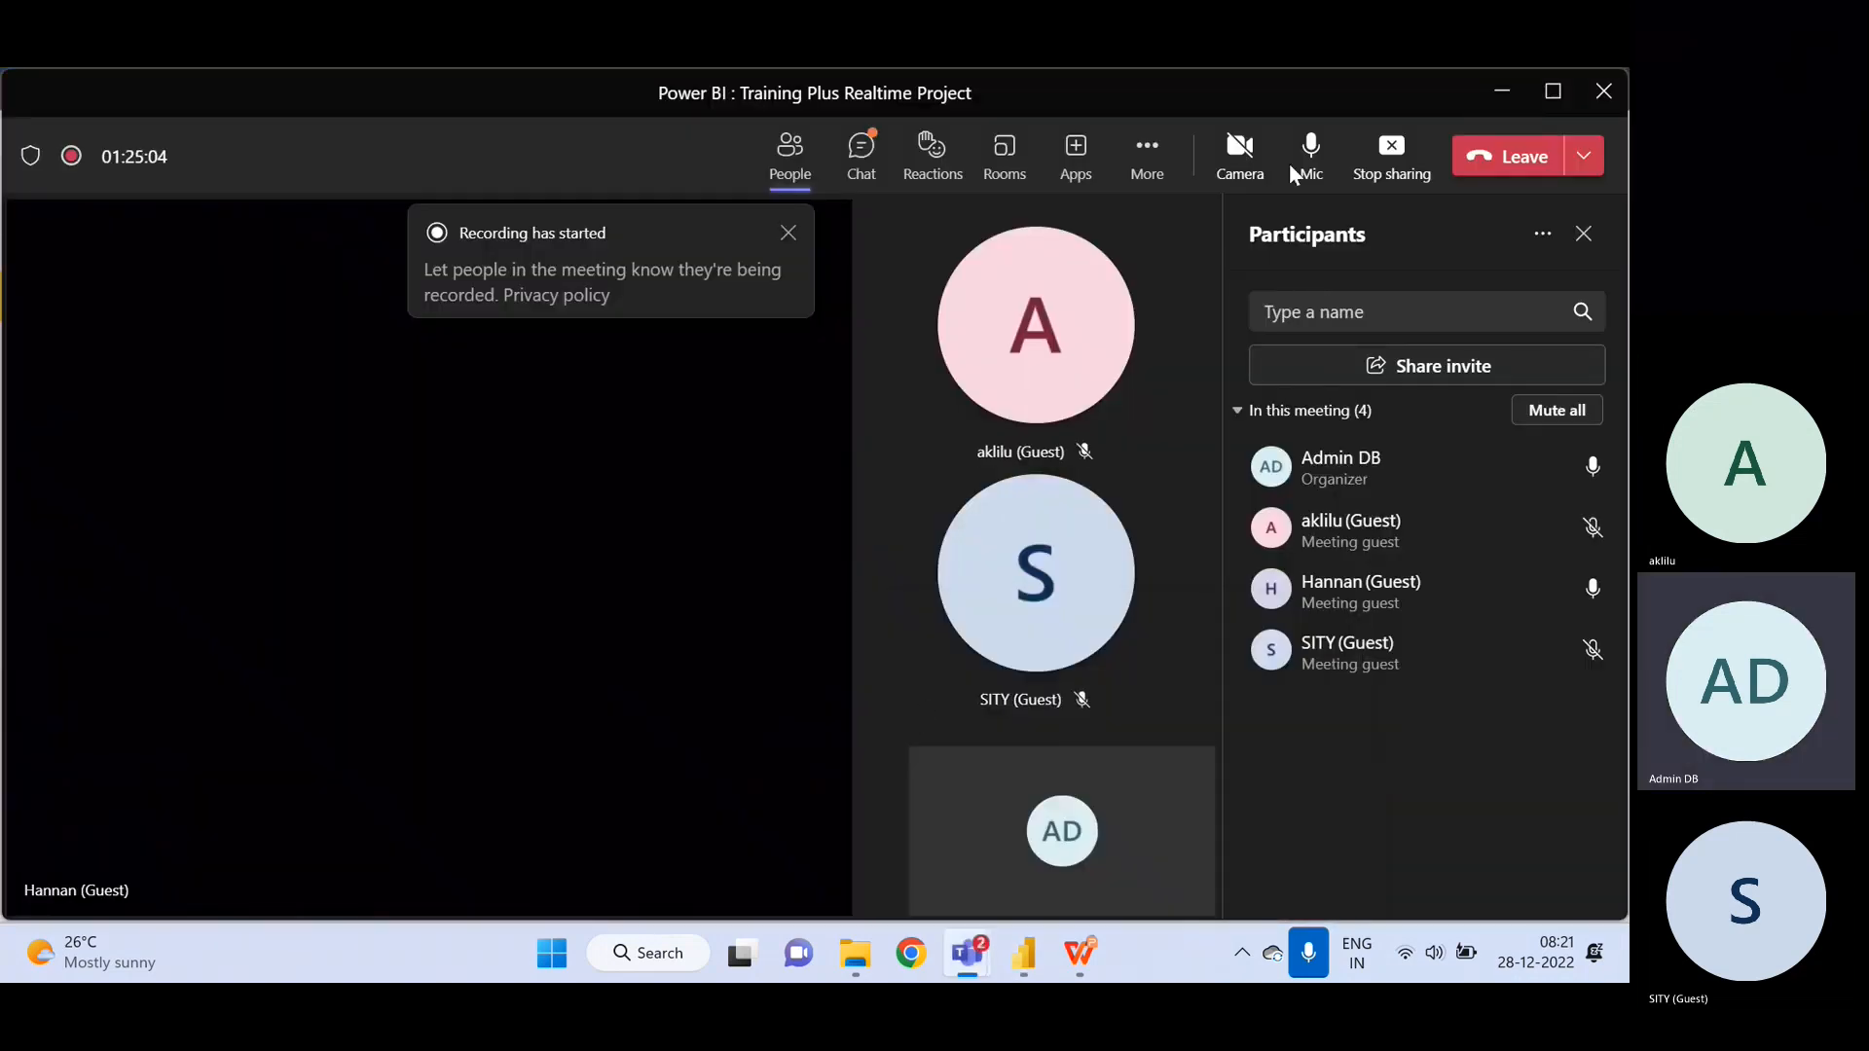
click(1500, 93)
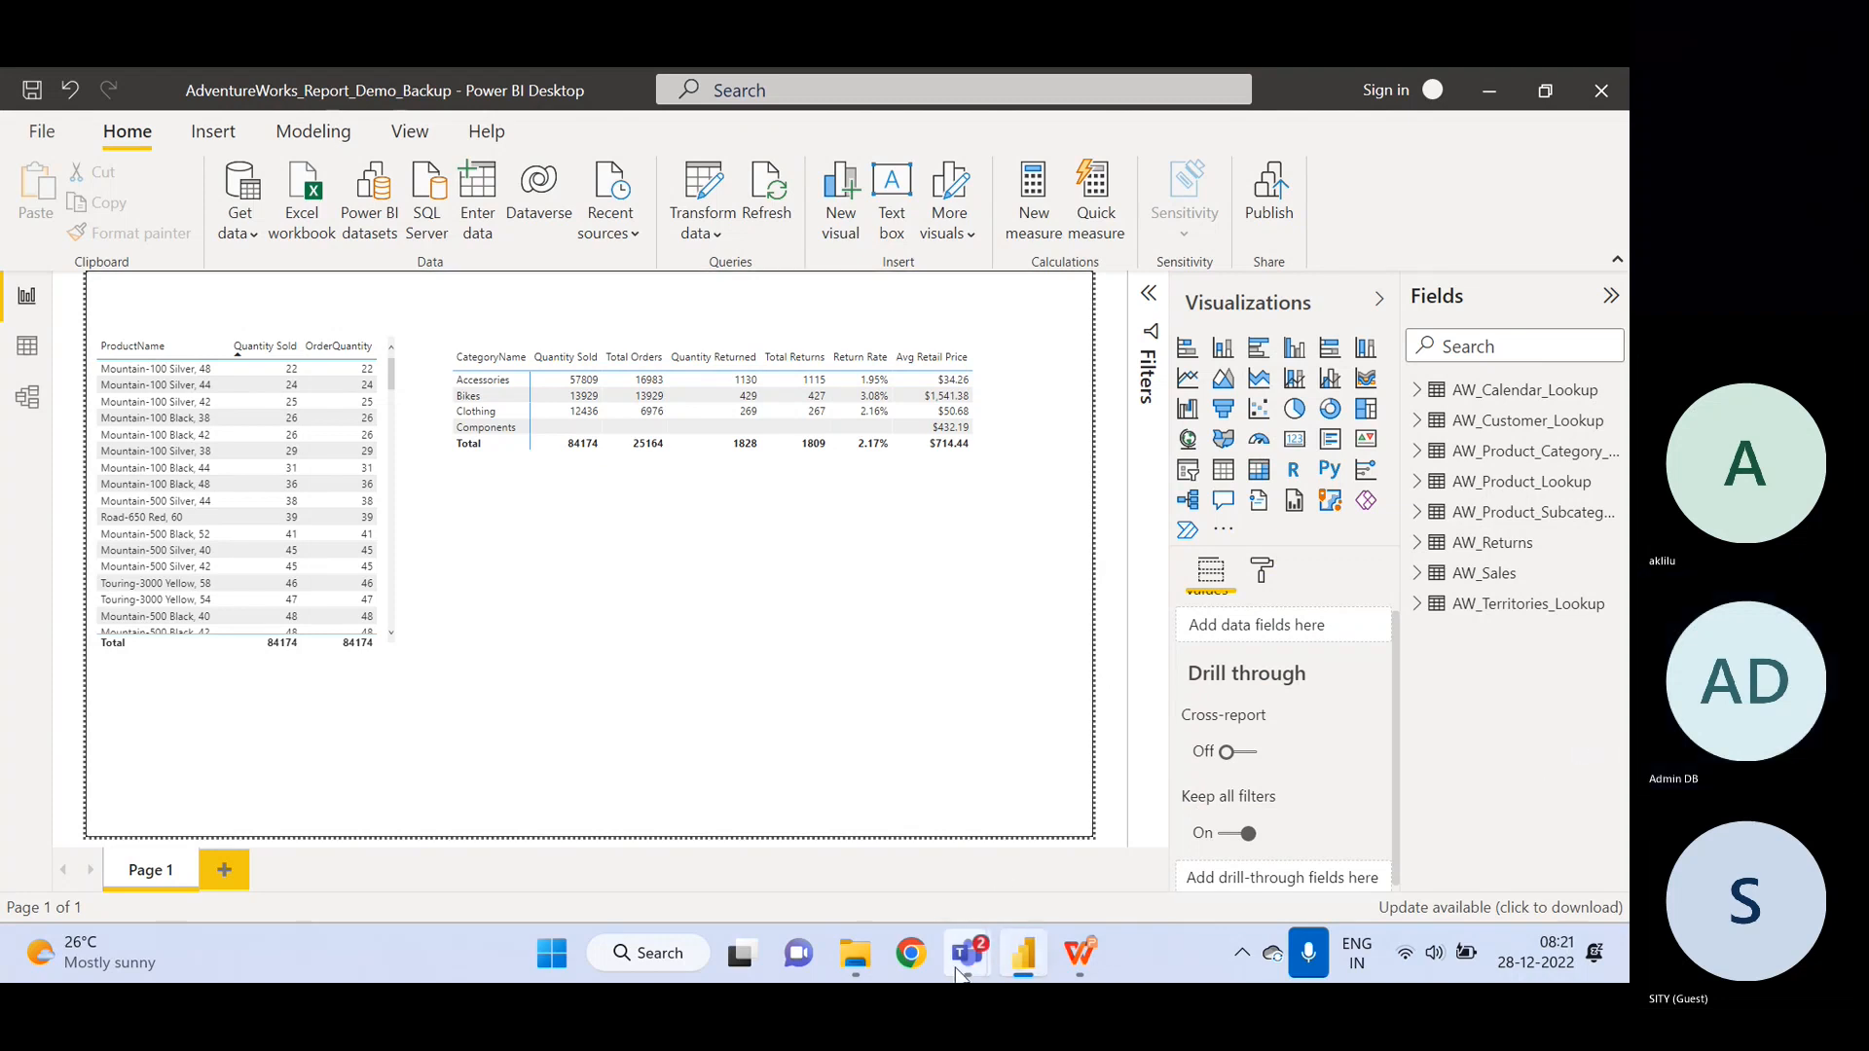
mouse_move(960, 969)
click(955, 813)
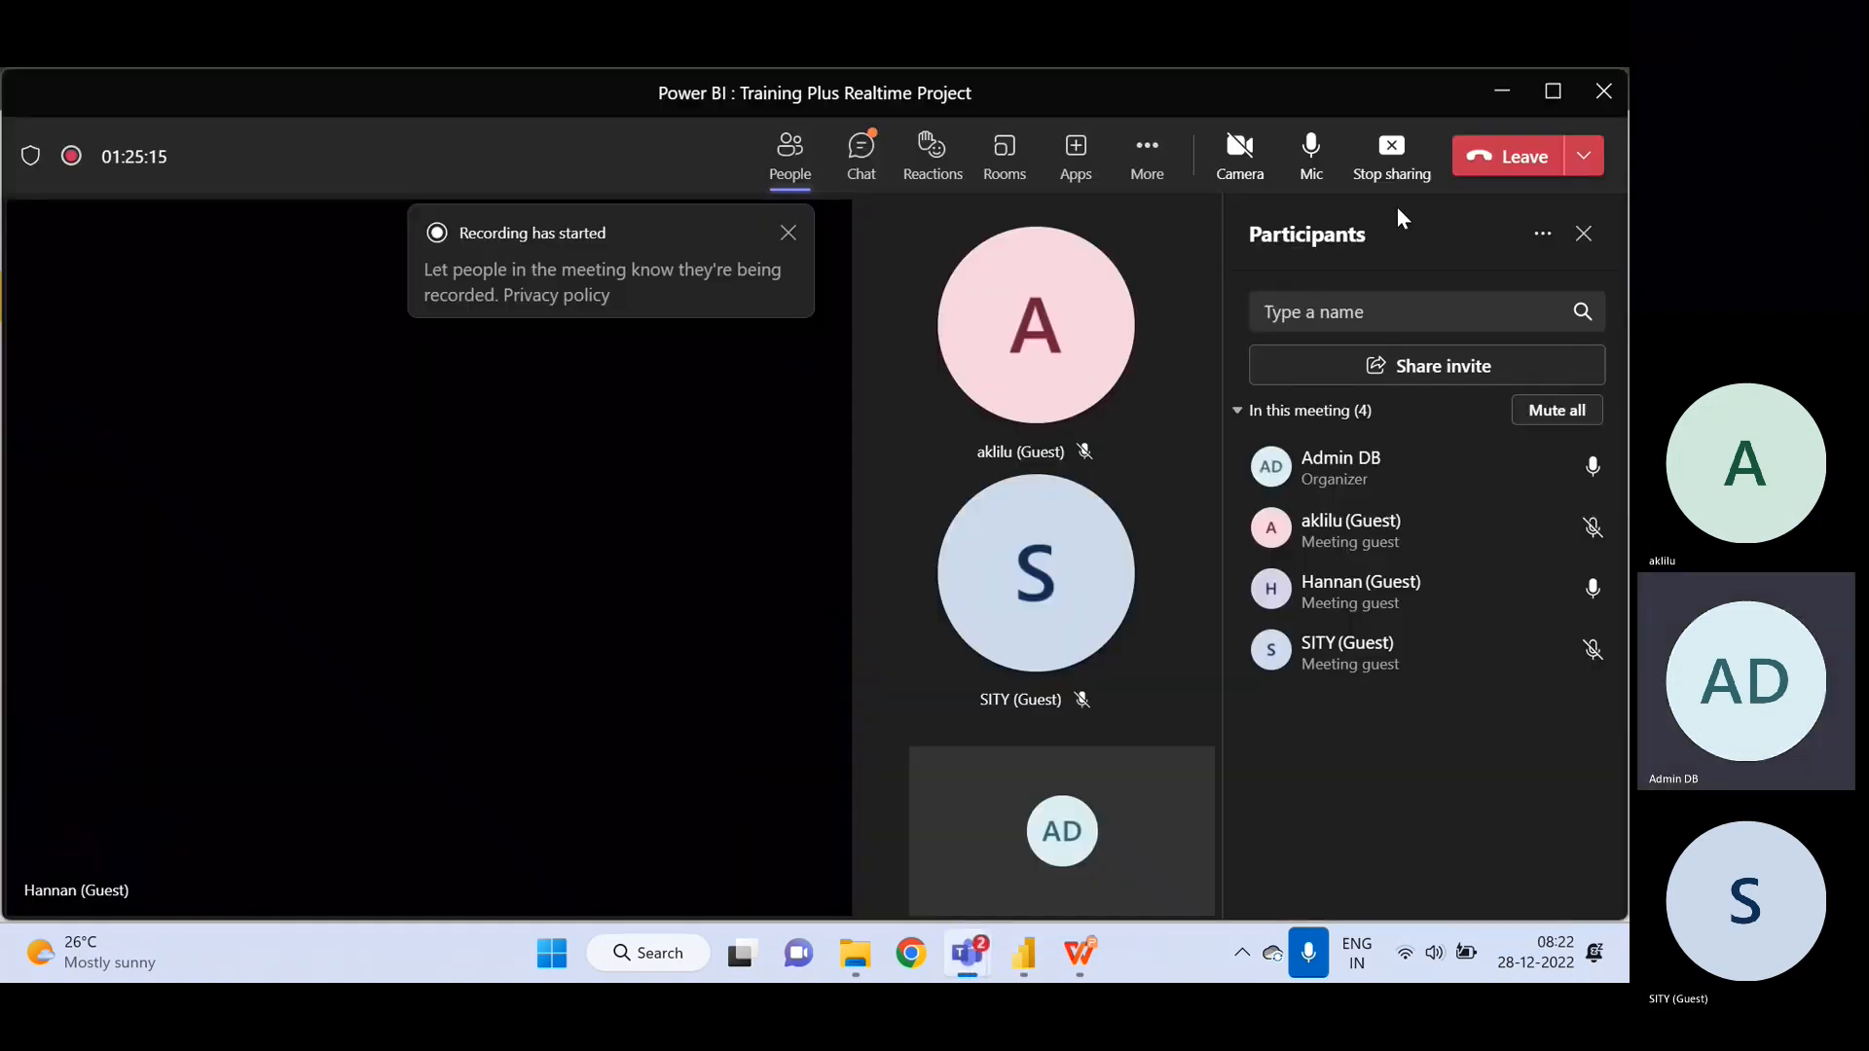